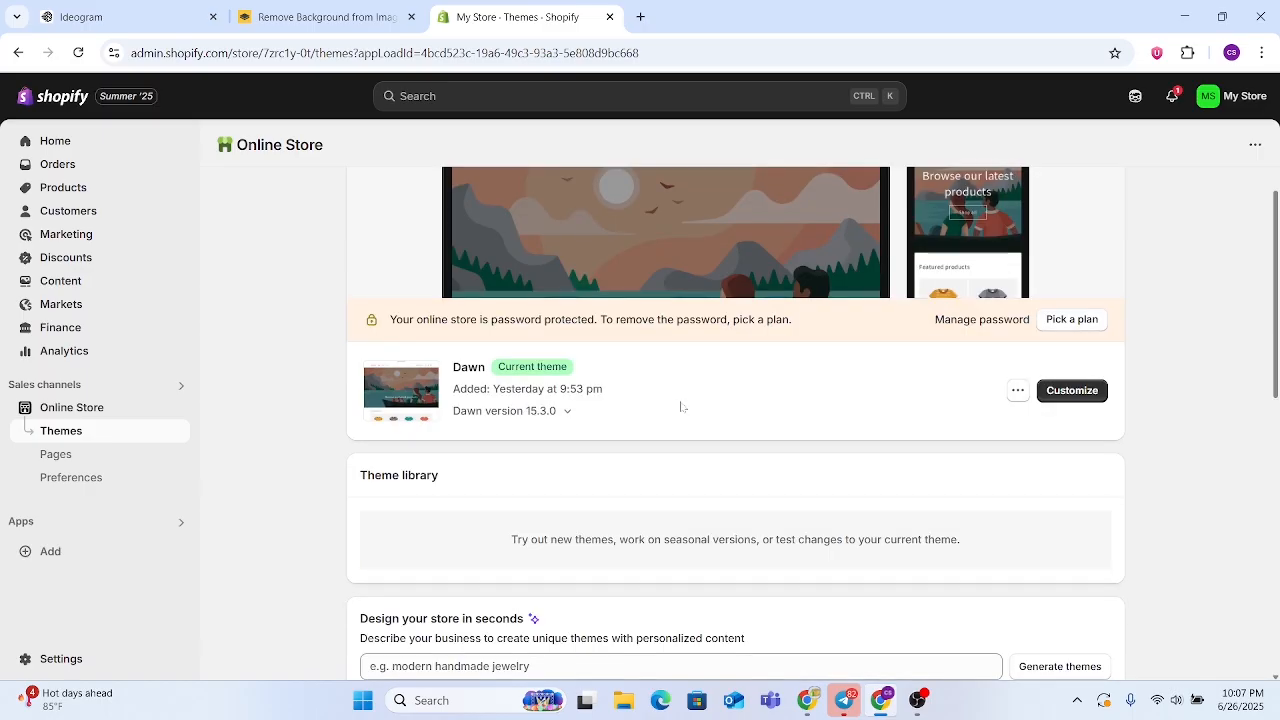
Look over the current Dawn theme and the popular free themes offered on the Themes page
{"action": "scroll", "coordinate": [512, 467], "scroll_direction": "up", "scroll_amount": 1}
{"action": "scroll", "coordinate": [512, 467], "scroll_direction": "up", "scroll_amount": 3}
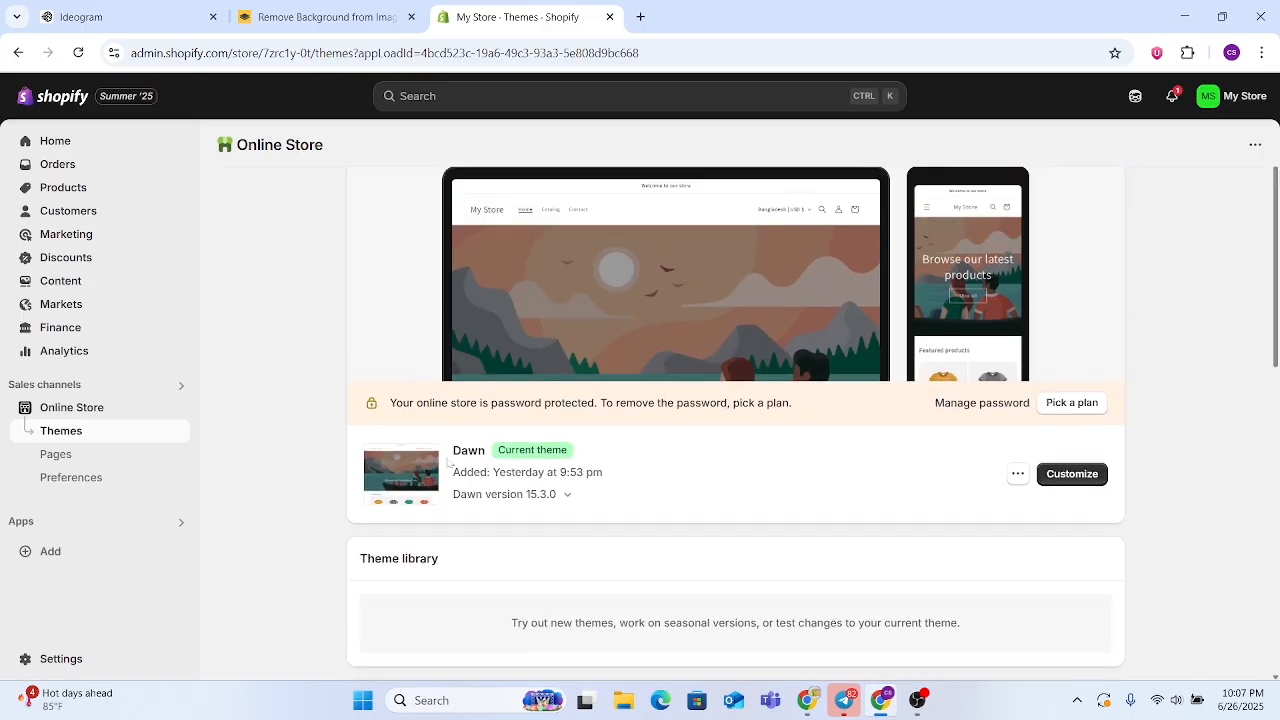
{"action": "left_click_drag", "start_coordinate": [448, 460], "coordinate": [525, 451]}
{"action": "left_click", "coordinate": [609, 482]}
{"action": "scroll", "coordinate": [617, 459], "scroll_direction": "down", "scroll_amount": 5}
{"action": "scroll", "coordinate": [617, 459], "scroll_direction": "down", "scroll_amount": 3}
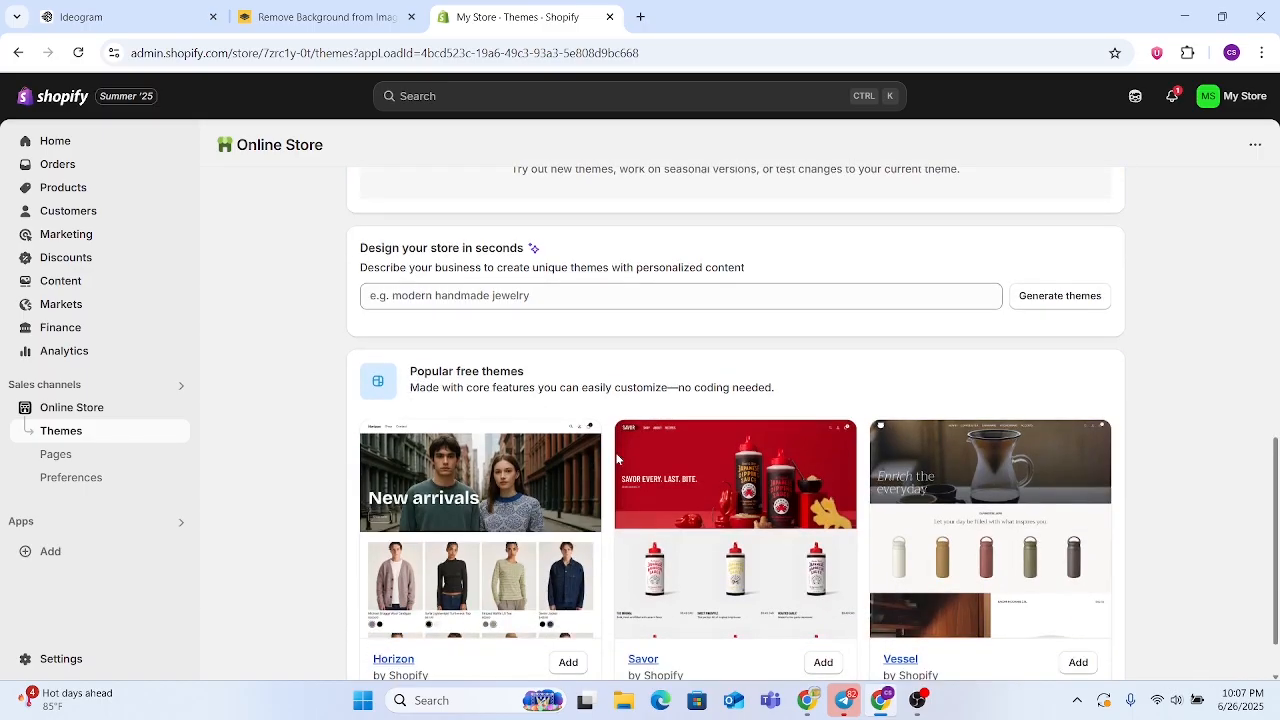
{"action": "scroll", "coordinate": [525, 507], "scroll_direction": "up", "scroll_amount": 2}
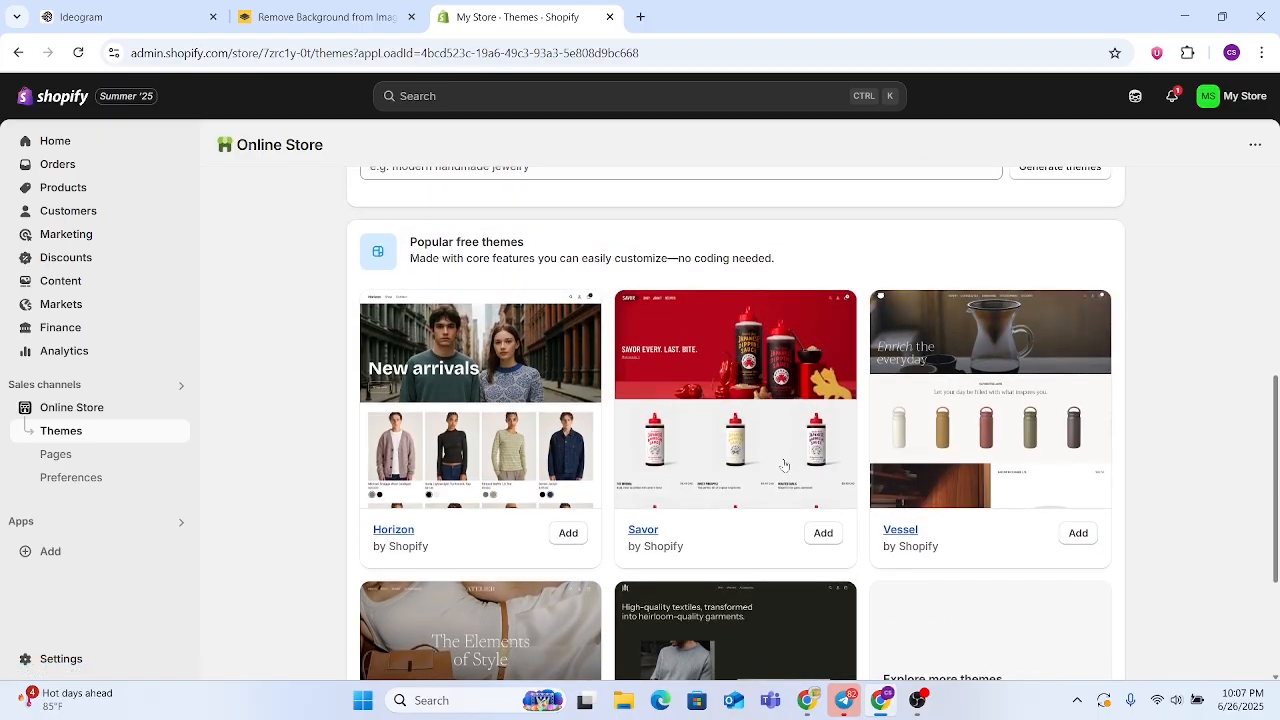
{"action": "scroll", "coordinate": [784, 465], "scroll_direction": "down", "scroll_amount": 3}
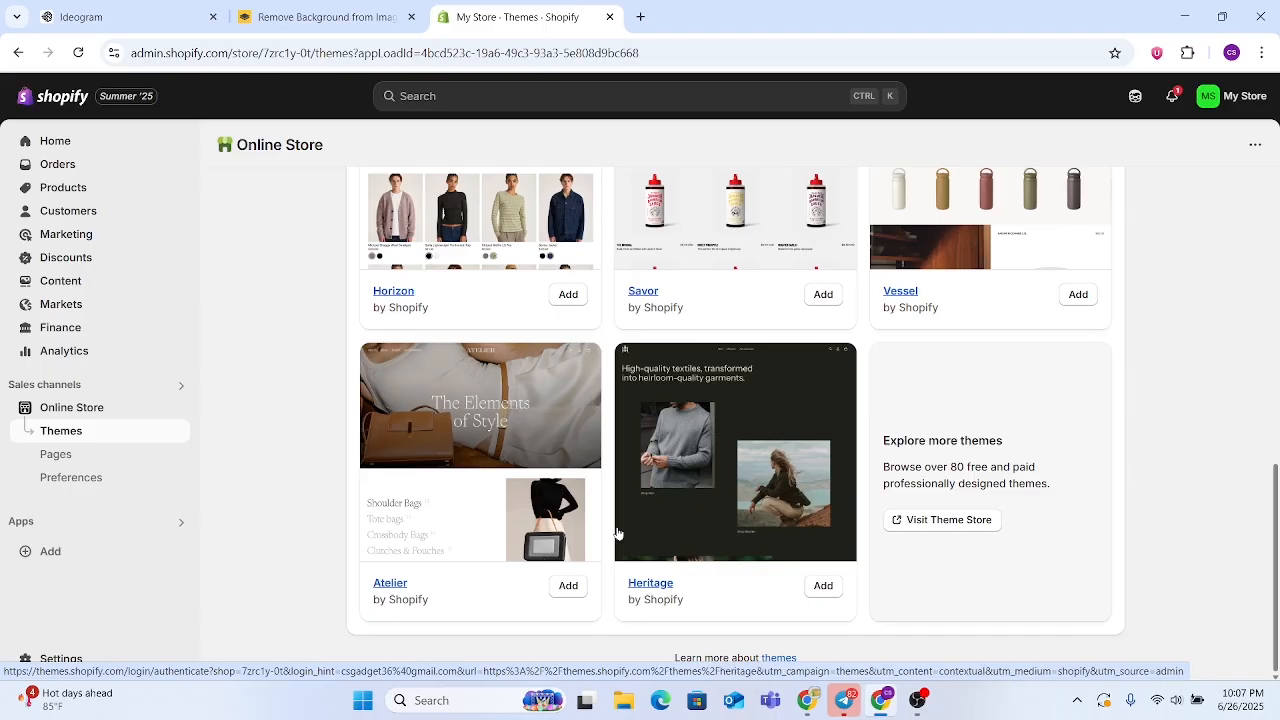
{"action": "scroll", "coordinate": [535, 530], "scroll_direction": "up", "scroll_amount": 10}
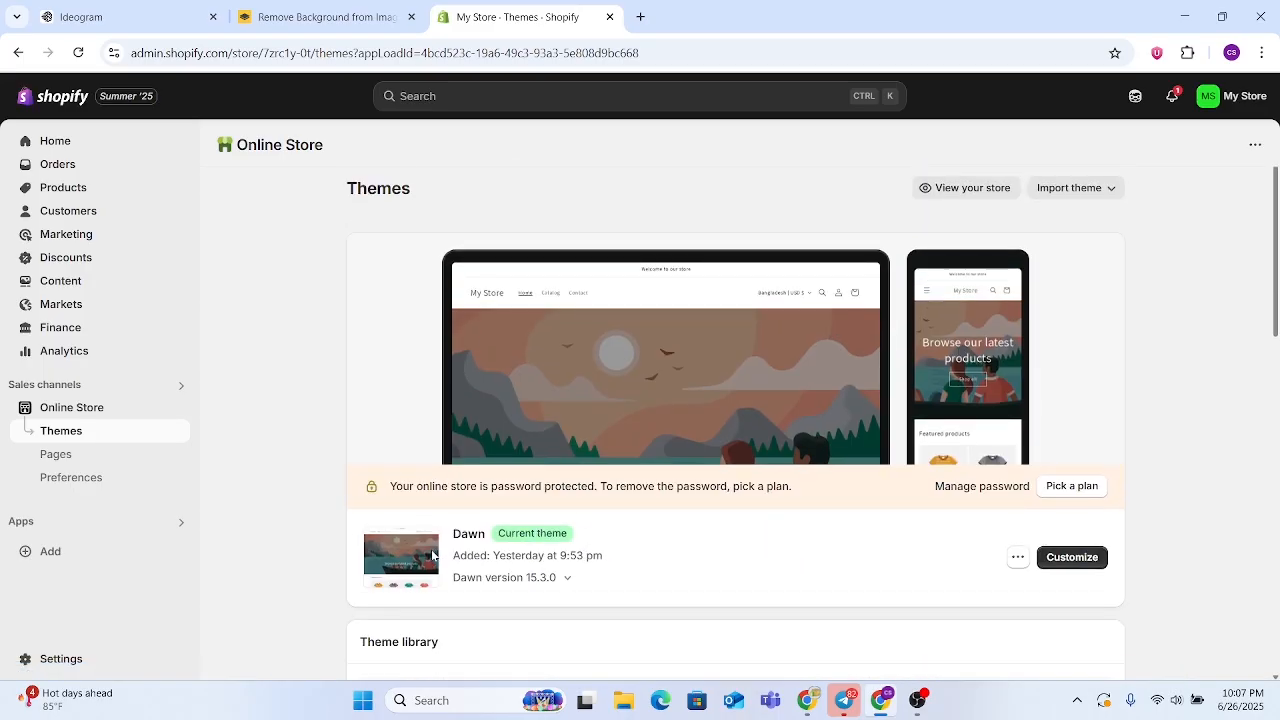
{"action": "left_click_drag", "start_coordinate": [453, 534], "coordinate": [512, 534]}
{"action": "left_click", "coordinate": [594, 549]}
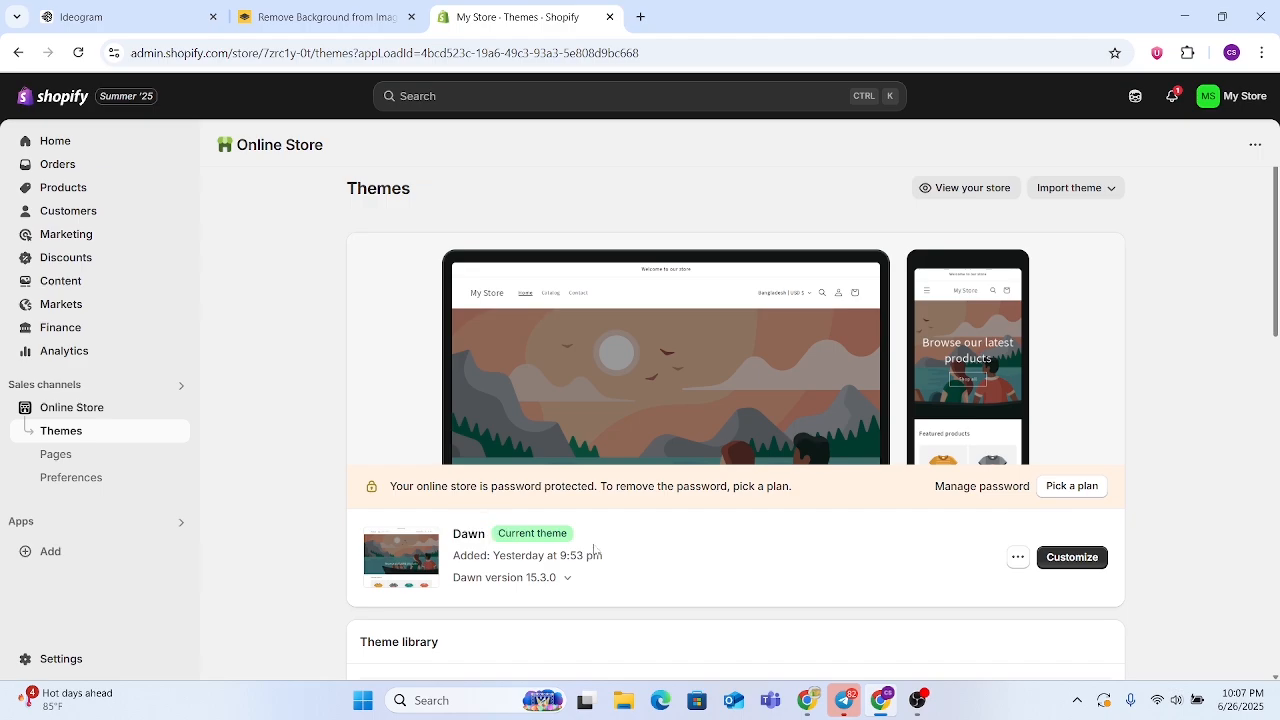
Open the Dawn theme for customization and look over its home page preview
{"action": "left_click", "coordinate": [1072, 557]}
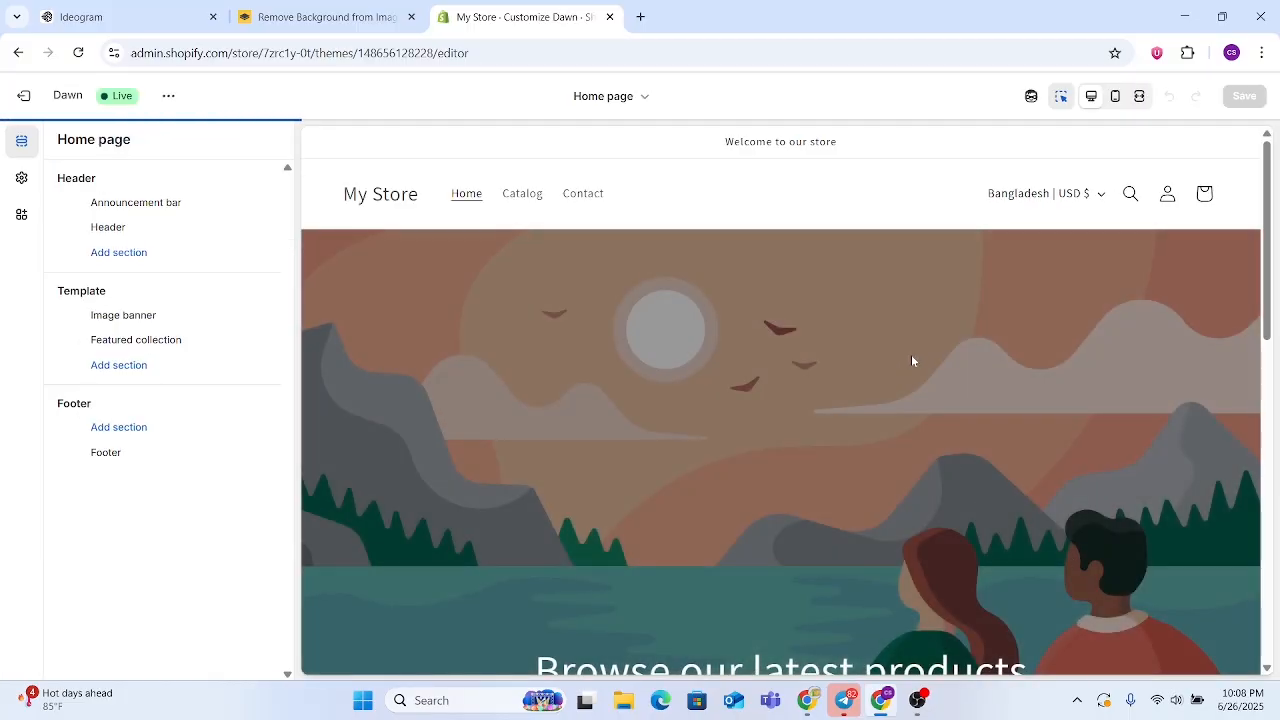
{"action": "scroll", "coordinate": [602, 205], "scroll_direction": "down", "scroll_amount": 2}
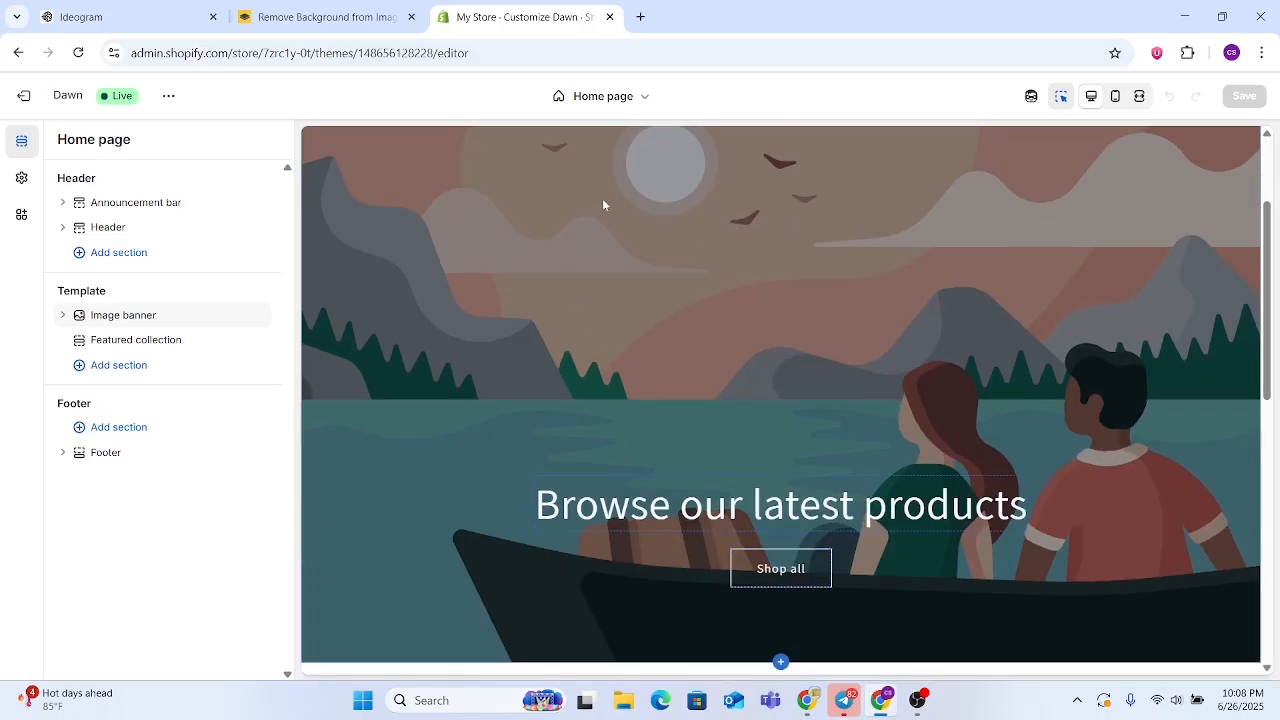
{"action": "scroll", "coordinate": [761, 390], "scroll_direction": "up", "scroll_amount": 2}
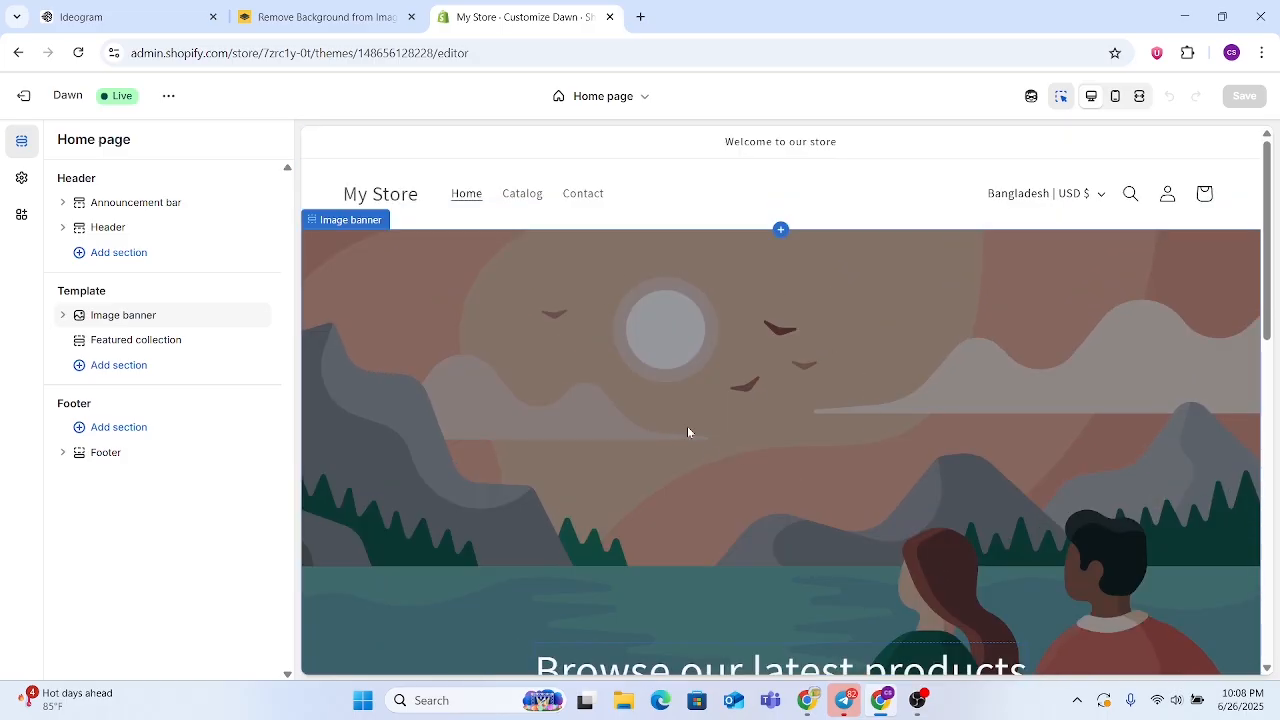
{"action": "scroll", "coordinate": [687, 426], "scroll_direction": "down", "scroll_amount": 4}
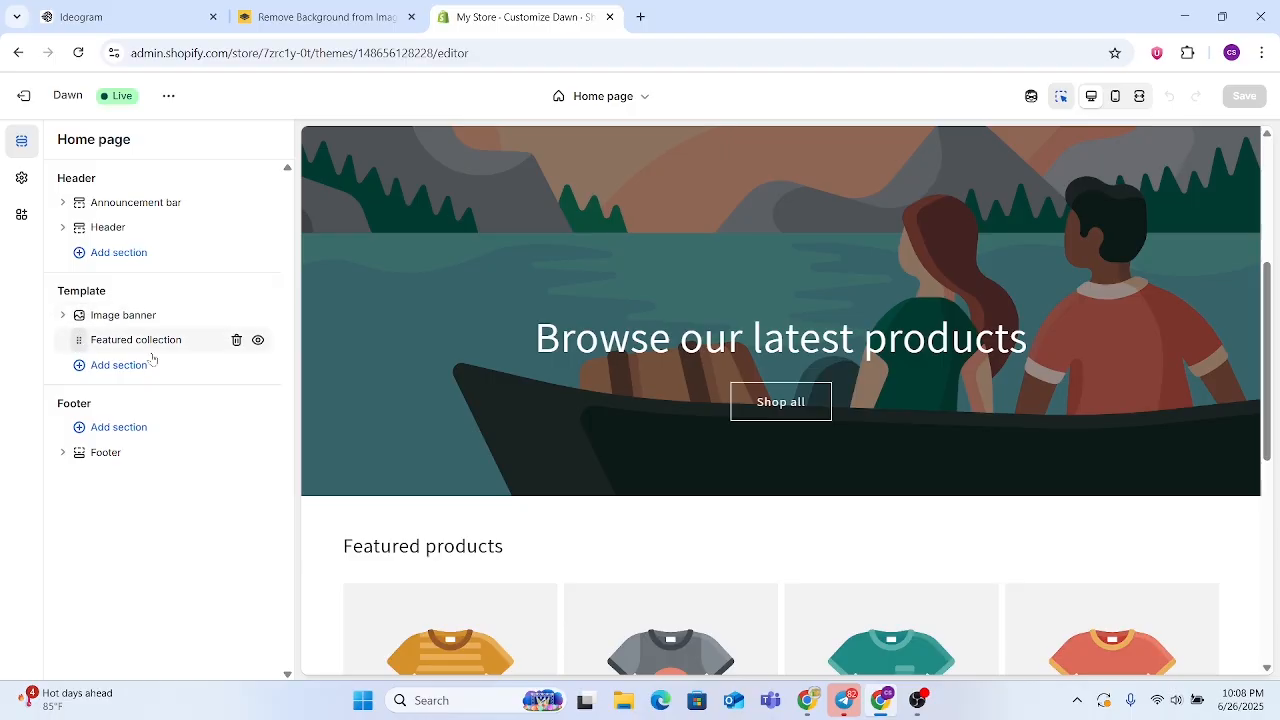
{"action": "scroll", "coordinate": [863, 508], "scroll_direction": "up", "scroll_amount": 3}
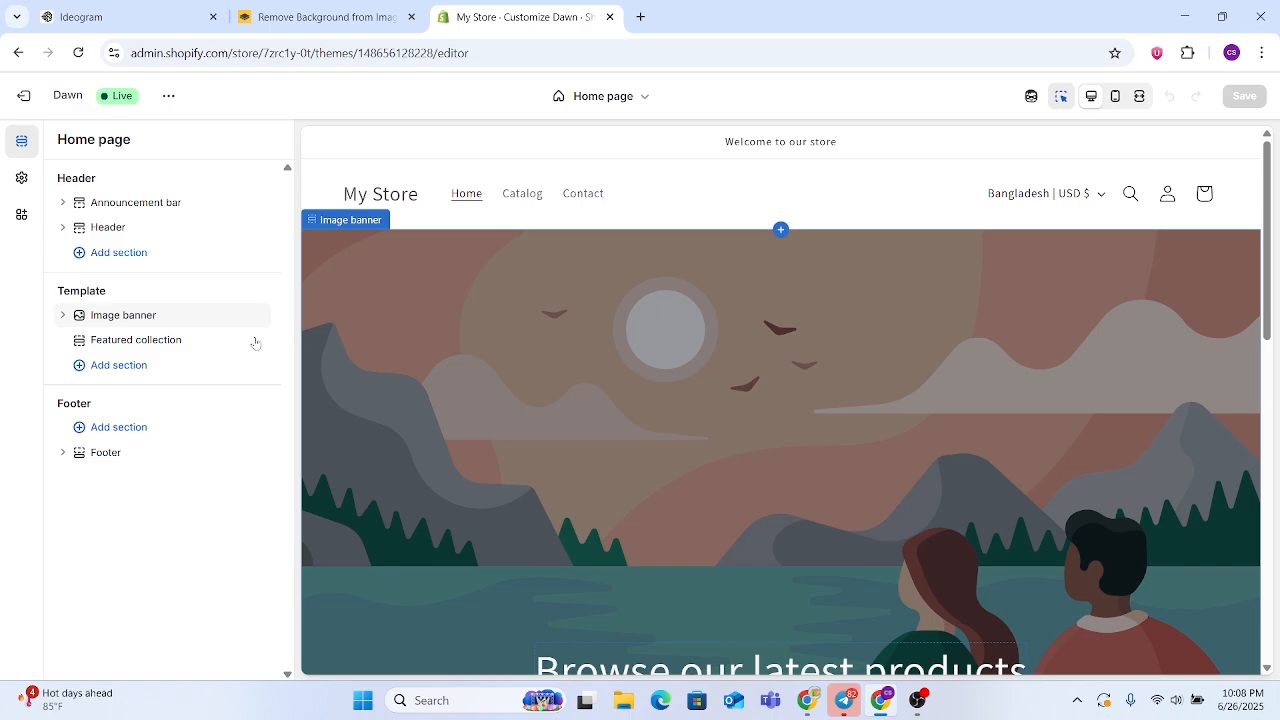
Switch to Ideogram and review the generated logo images and the full 'CS Gadget' logo prompt
{"action": "left_click", "coordinate": [88, 20]}
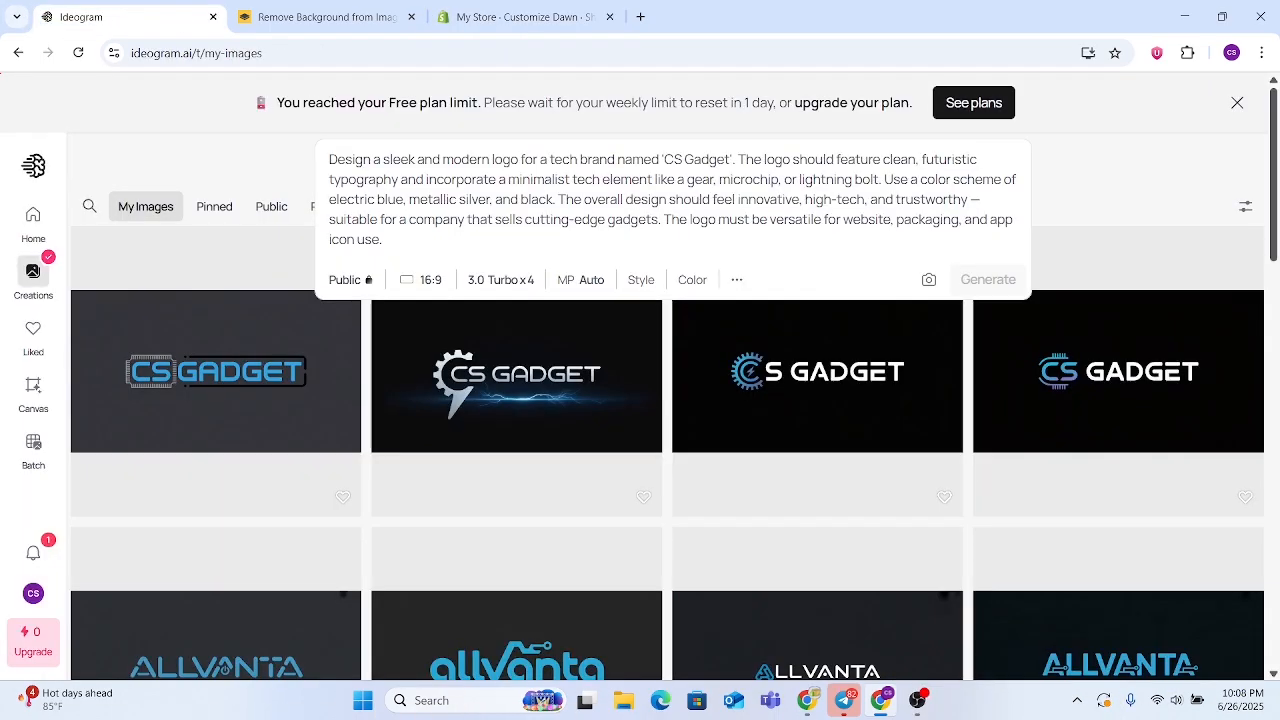
{"action": "left_click", "coordinate": [1092, 170]}
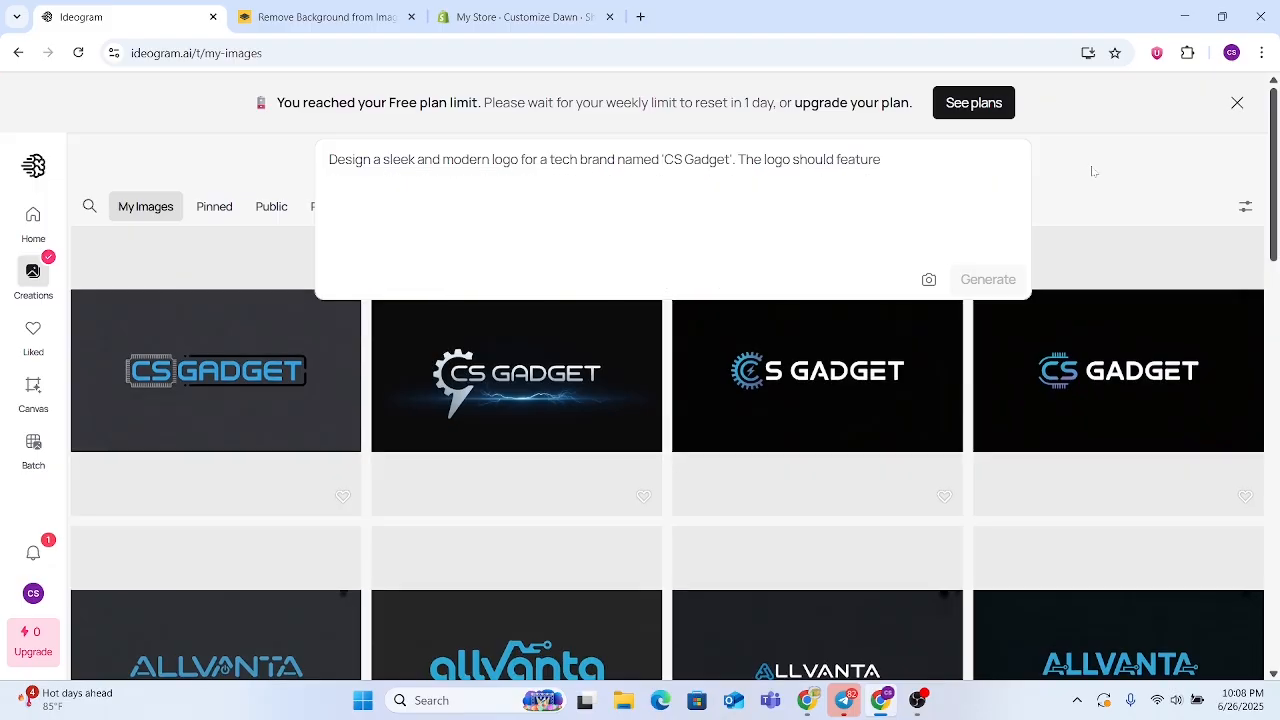
{"action": "scroll", "coordinate": [603, 285], "scroll_direction": "down", "scroll_amount": 1}
{"action": "scroll", "coordinate": [905, 270], "scroll_direction": "down", "scroll_amount": 10}
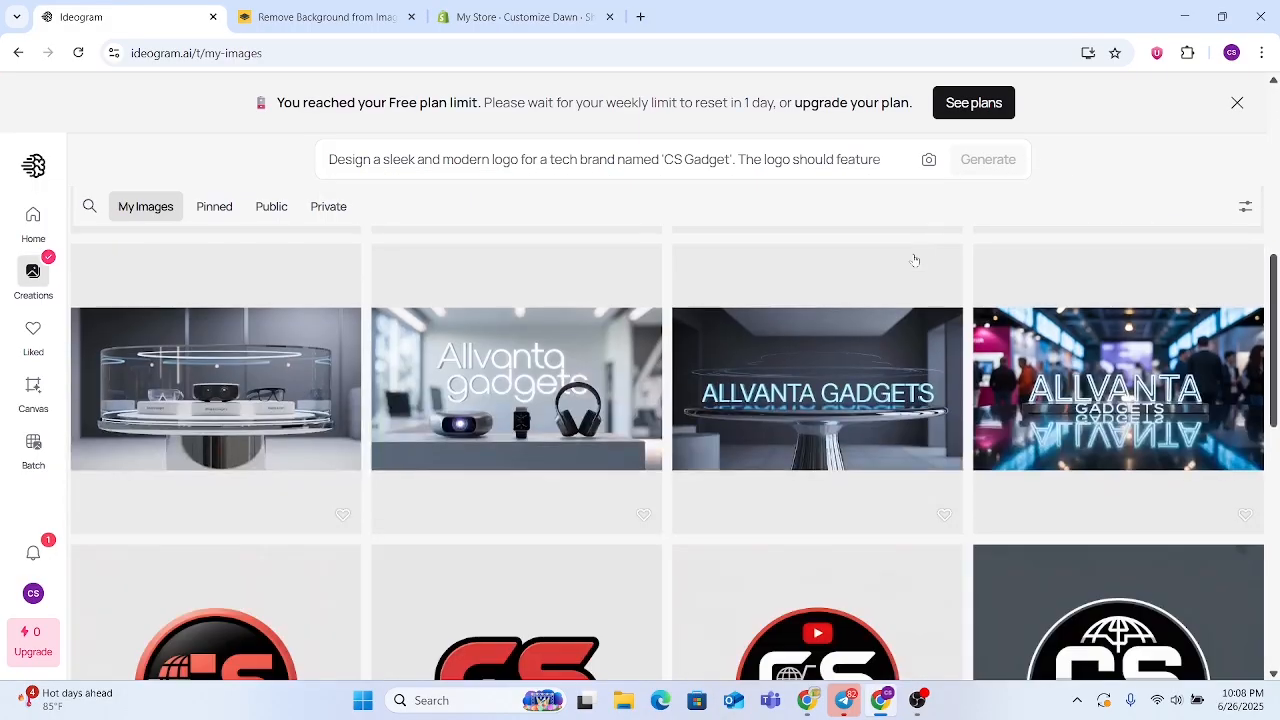
{"action": "scroll", "coordinate": [900, 280], "scroll_direction": "up", "scroll_amount": 10}
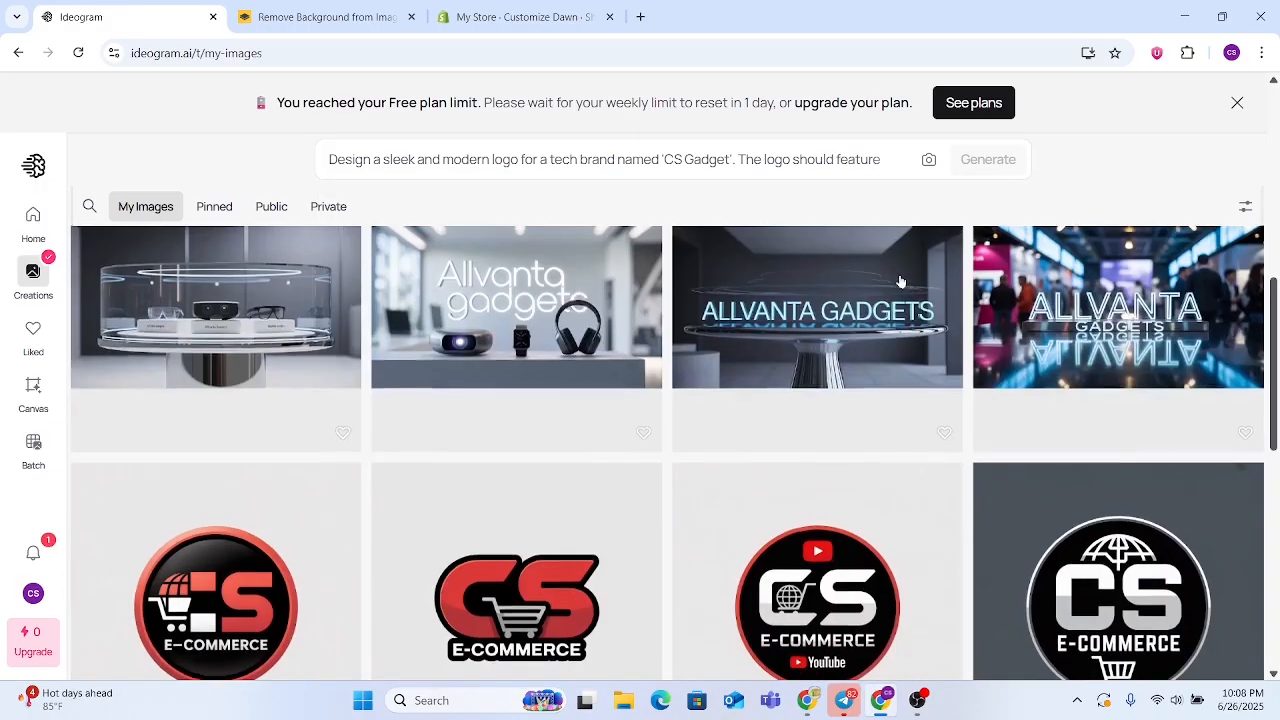
{"action": "scroll", "coordinate": [550, 395], "scroll_direction": "down", "scroll_amount": 3}
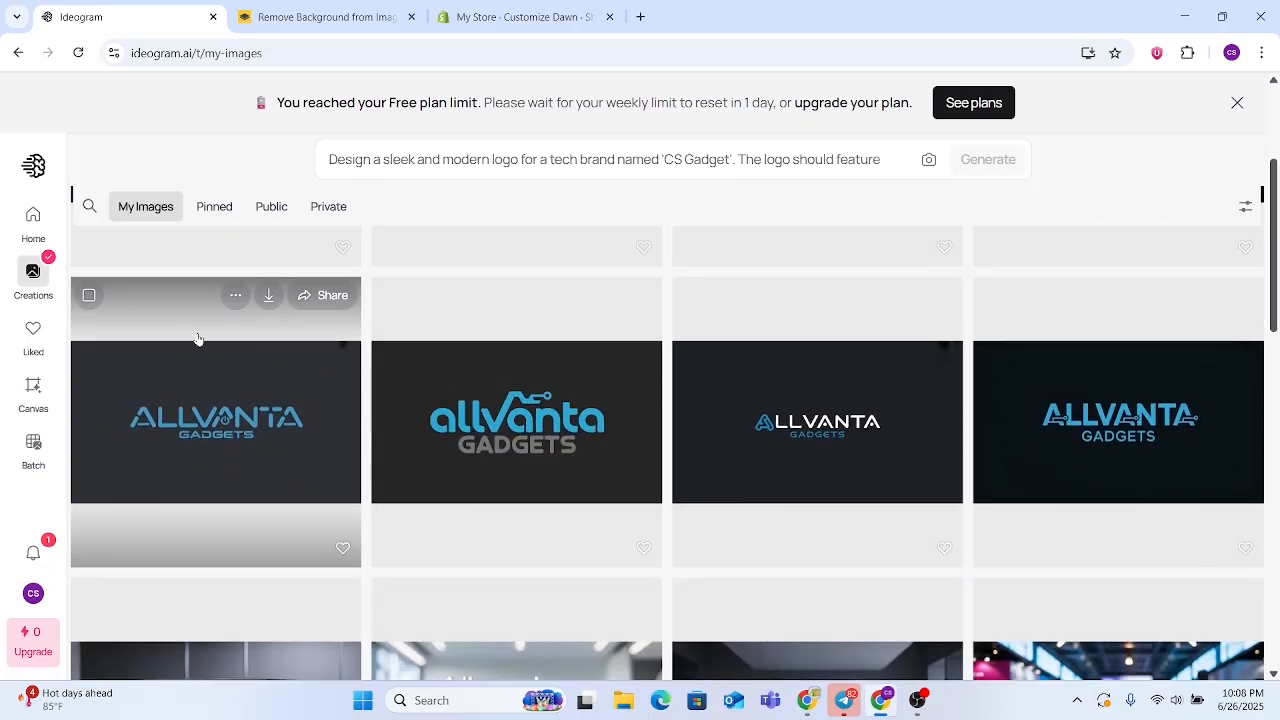
{"action": "left_click", "coordinate": [588, 157]}
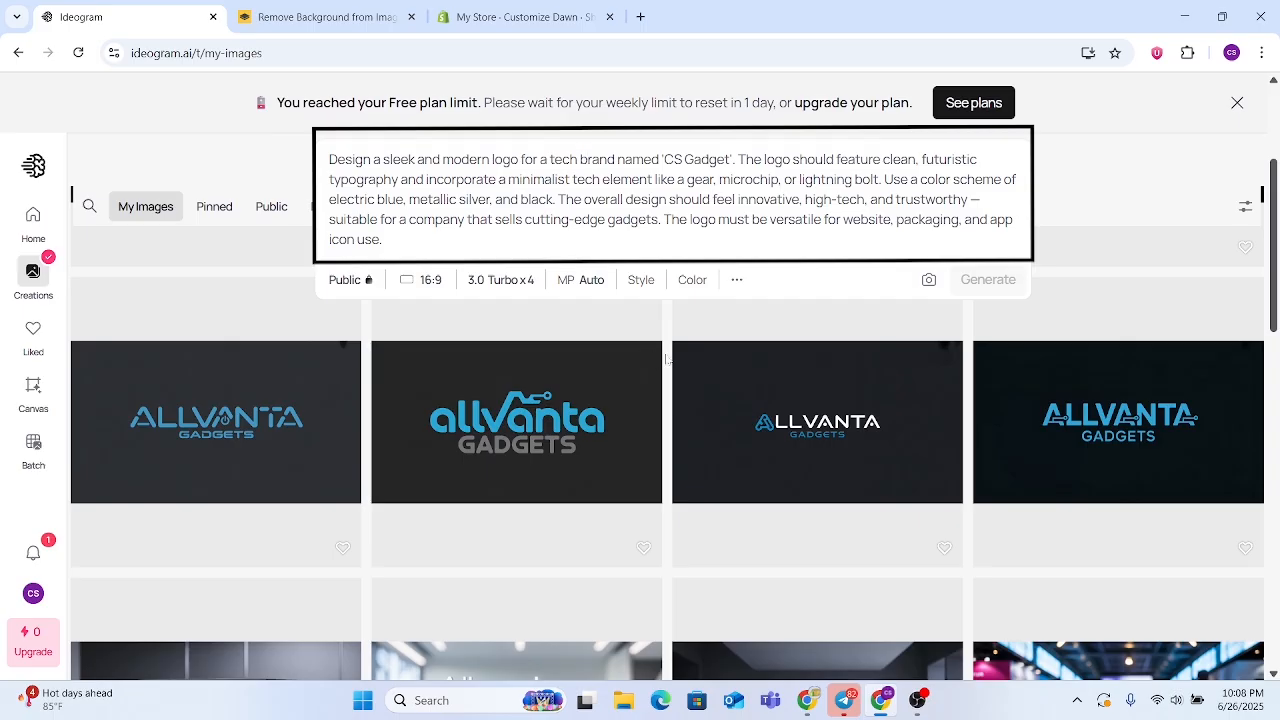
{"action": "left_click", "coordinate": [1092, 175]}
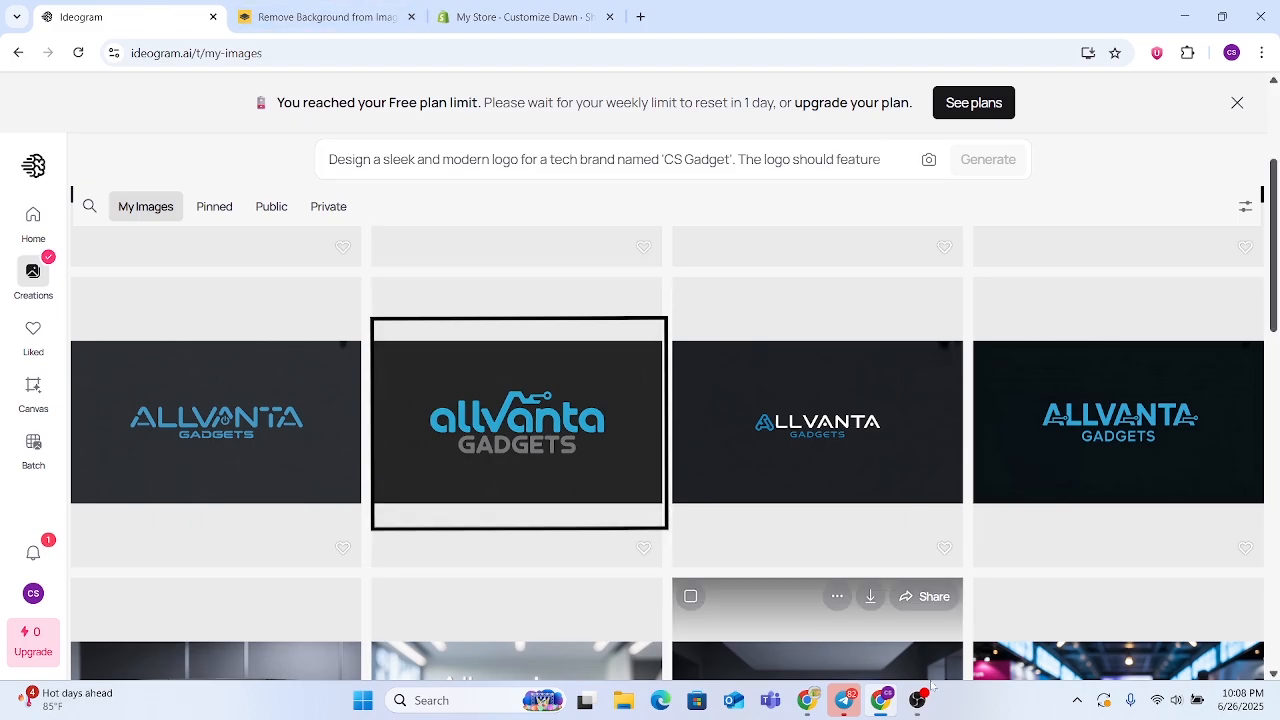
{"action": "left_click", "coordinate": [881, 700]}
{"action": "left_click", "coordinate": [881, 700]}
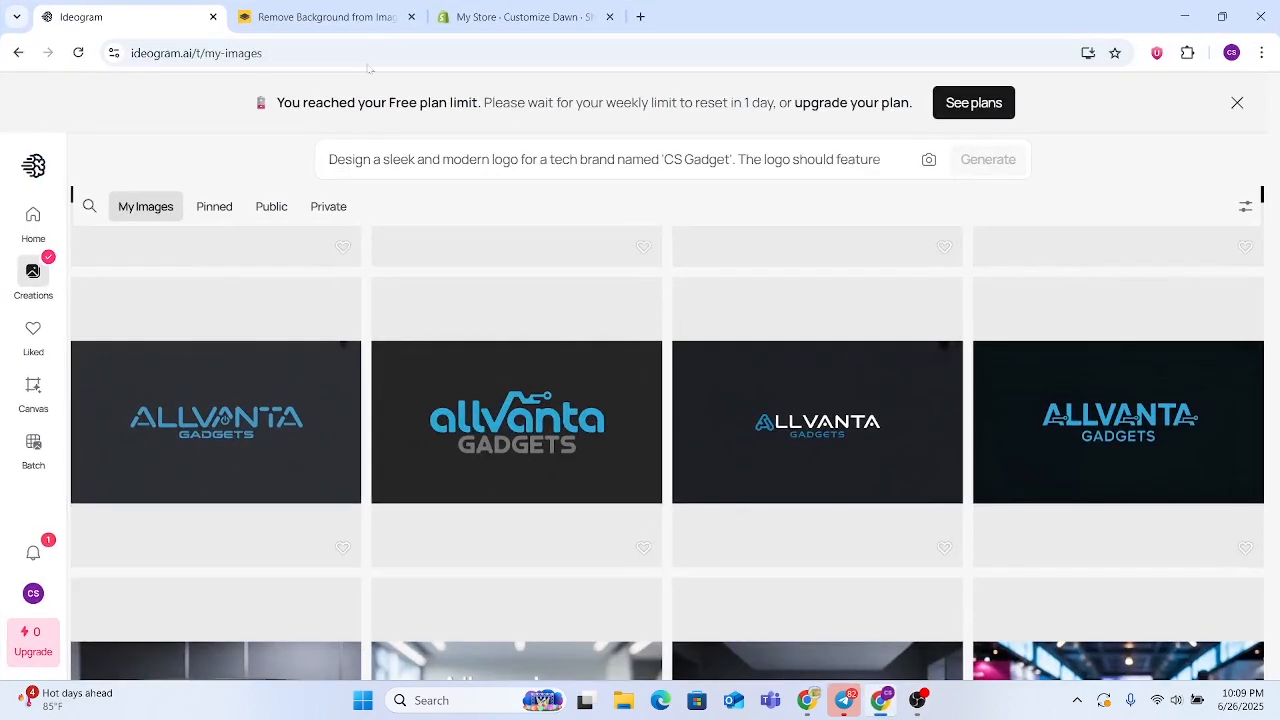
Compare the original Allvanta Gadgets logo in Ideogram with its background-free version in remove.bg
{"action": "left_click", "coordinate": [515, 16]}
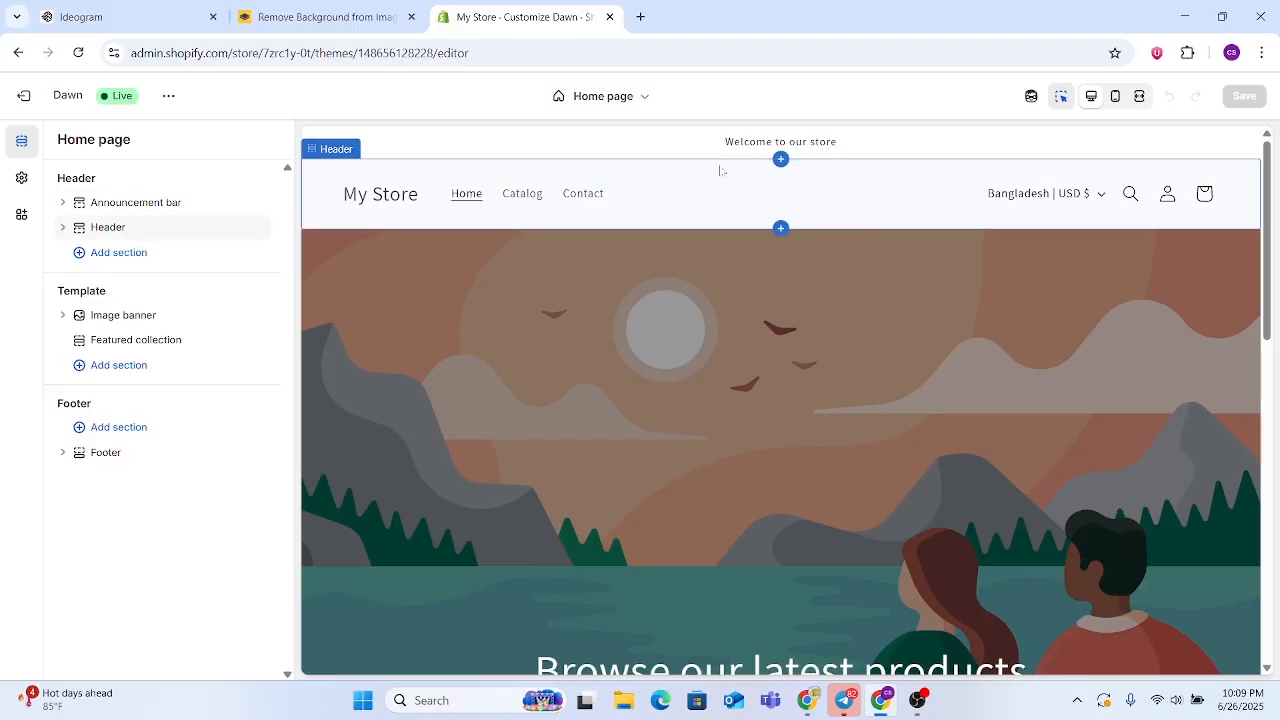
{"action": "left_click", "coordinate": [95, 16]}
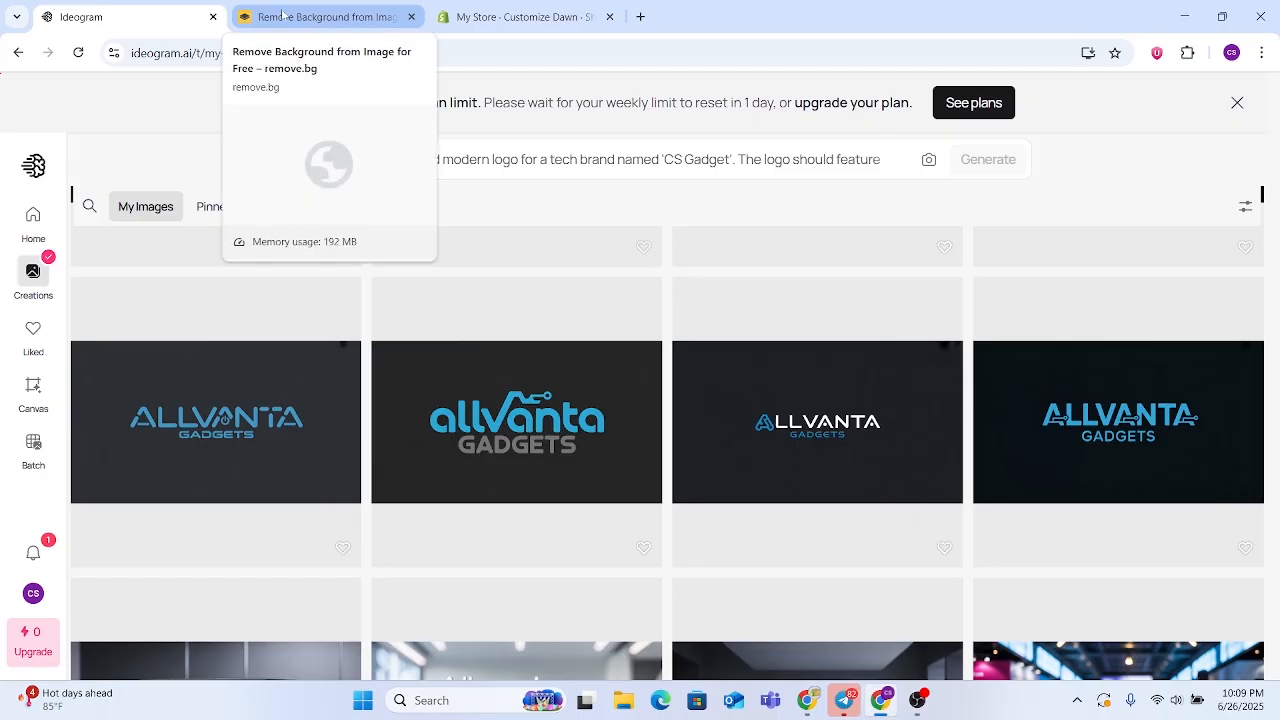
{"action": "left_click", "coordinate": [339, 10]}
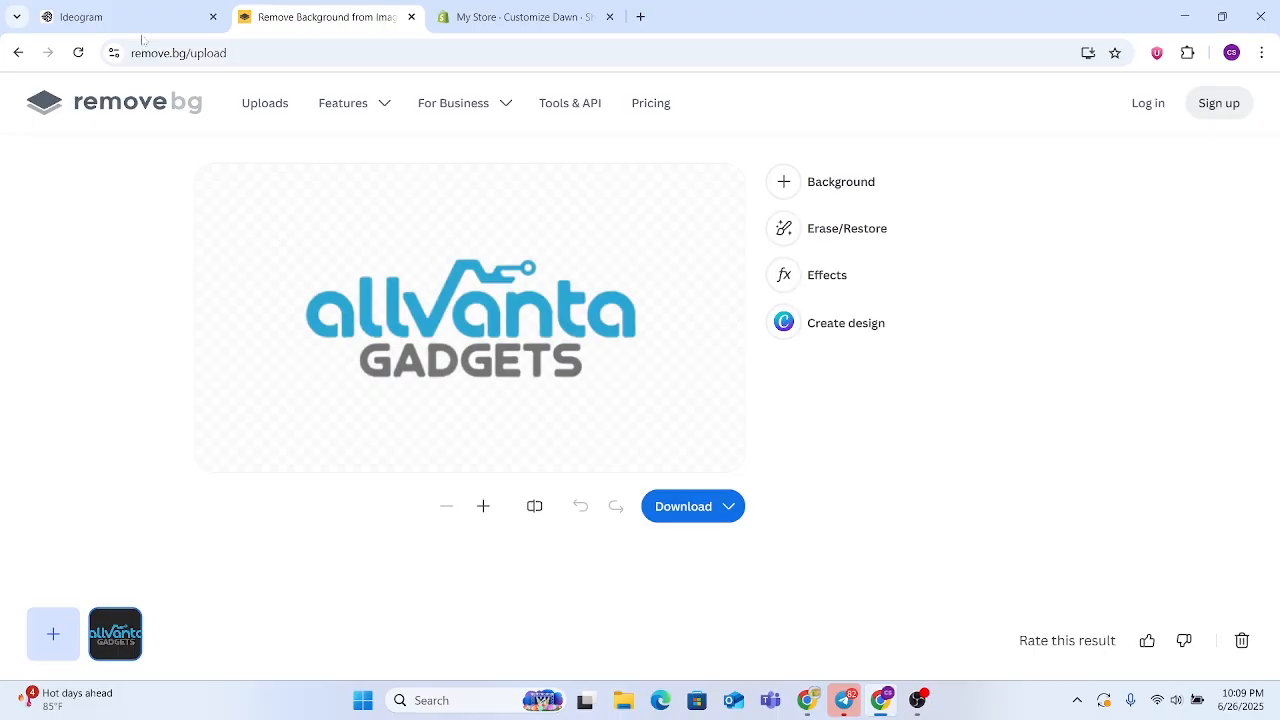
{"action": "left_click", "coordinate": [90, 16]}
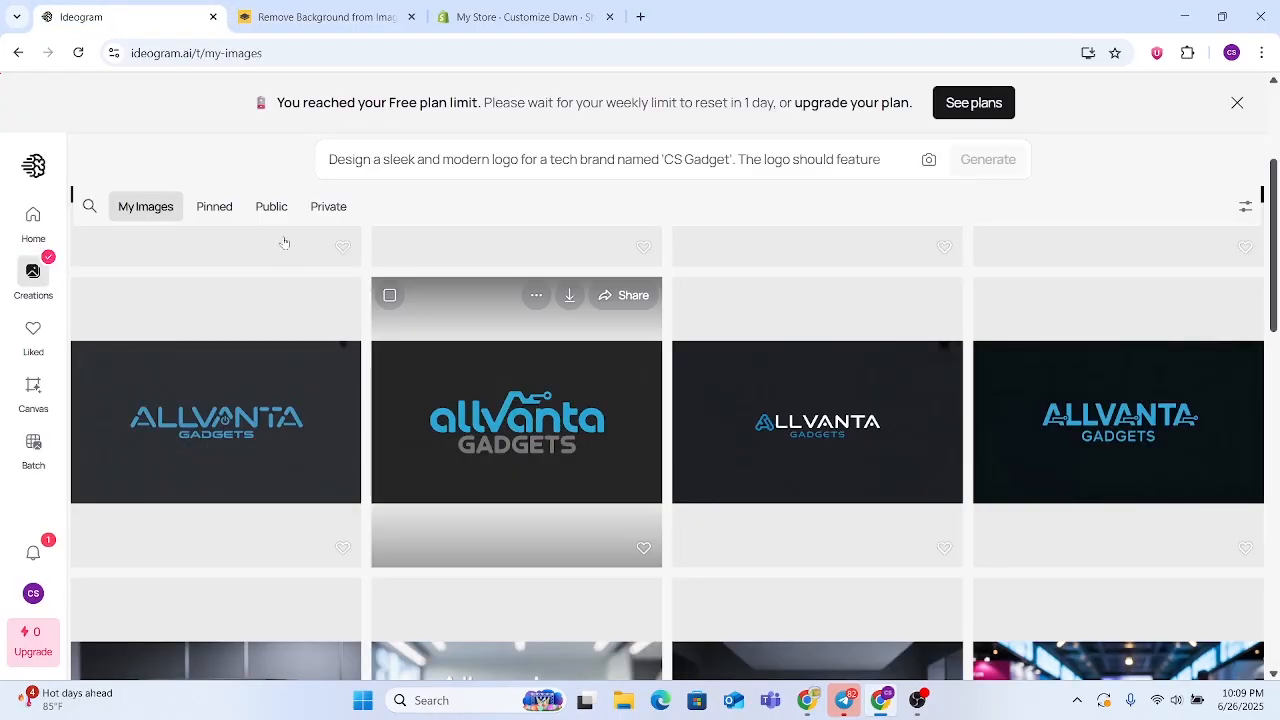
{"action": "left_click", "coordinate": [318, 17]}
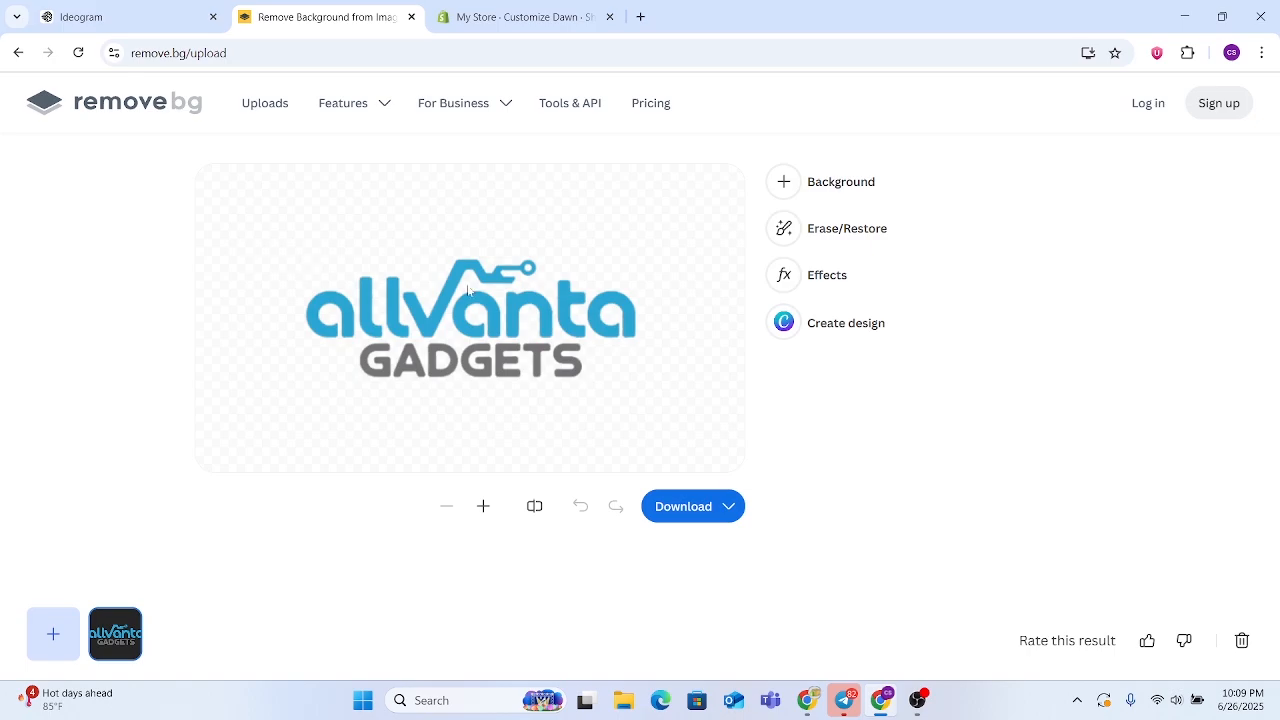
Return to the Shopify theme editor, open the theme settings and inspect the Logo options
{"action": "left_click", "coordinate": [556, 8]}
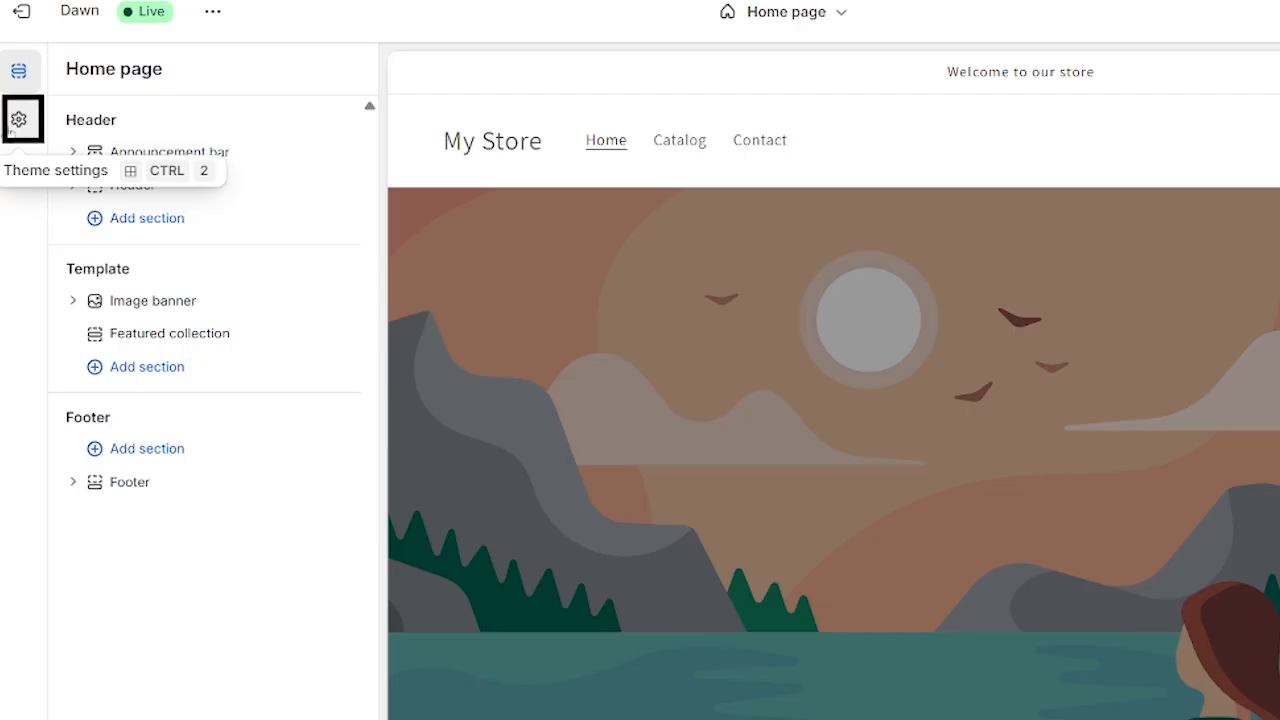
{"action": "left_click", "coordinate": [19, 121]}
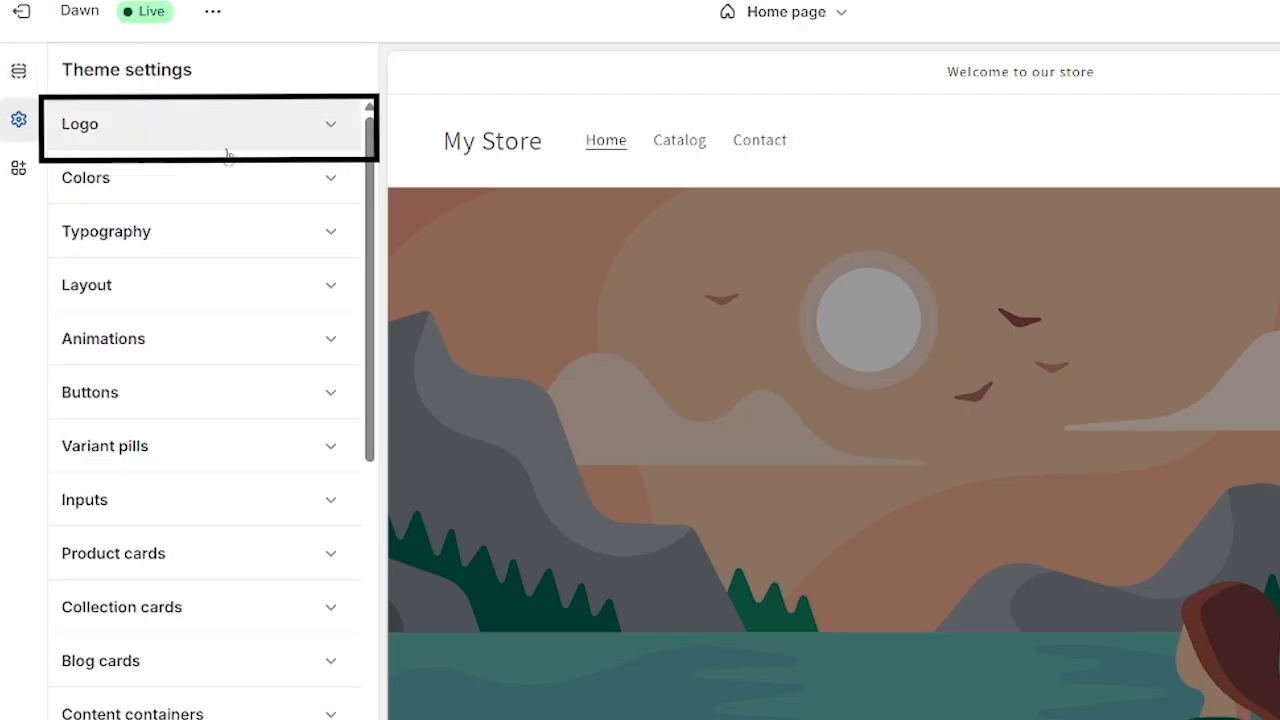
{"action": "left_click", "coordinate": [337, 135]}
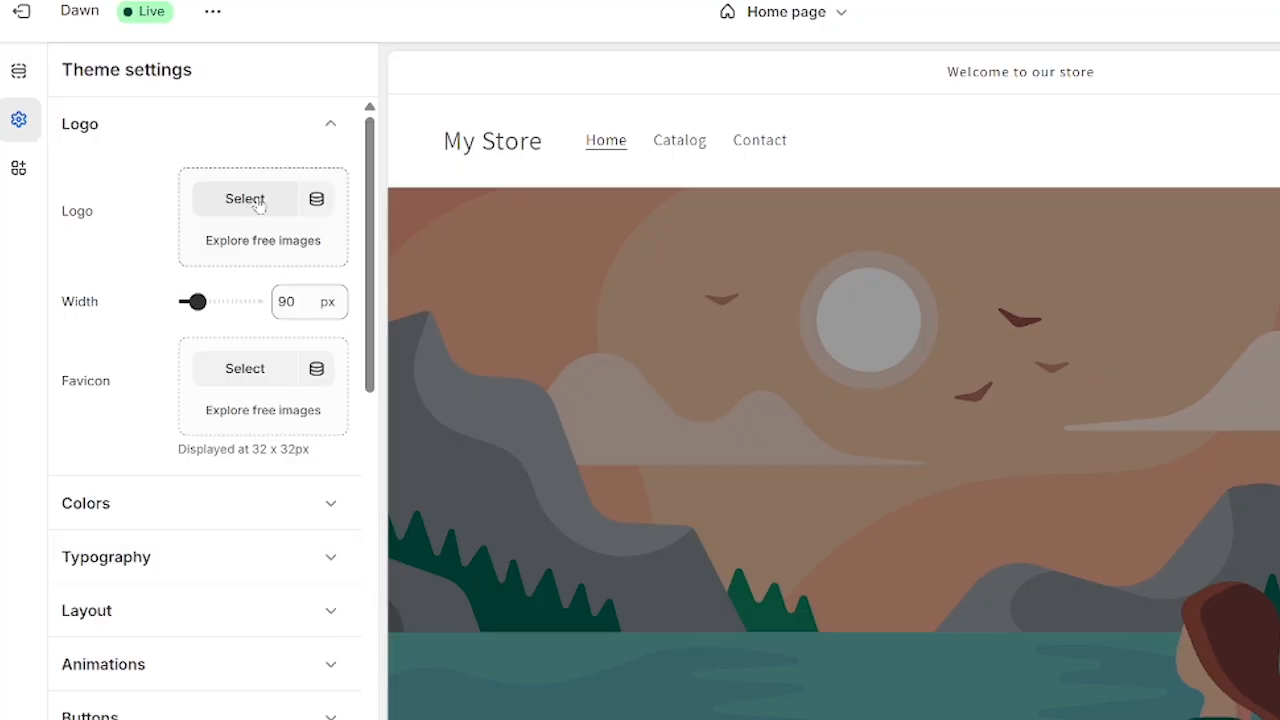
{"action": "left_click", "coordinate": [325, 142]}
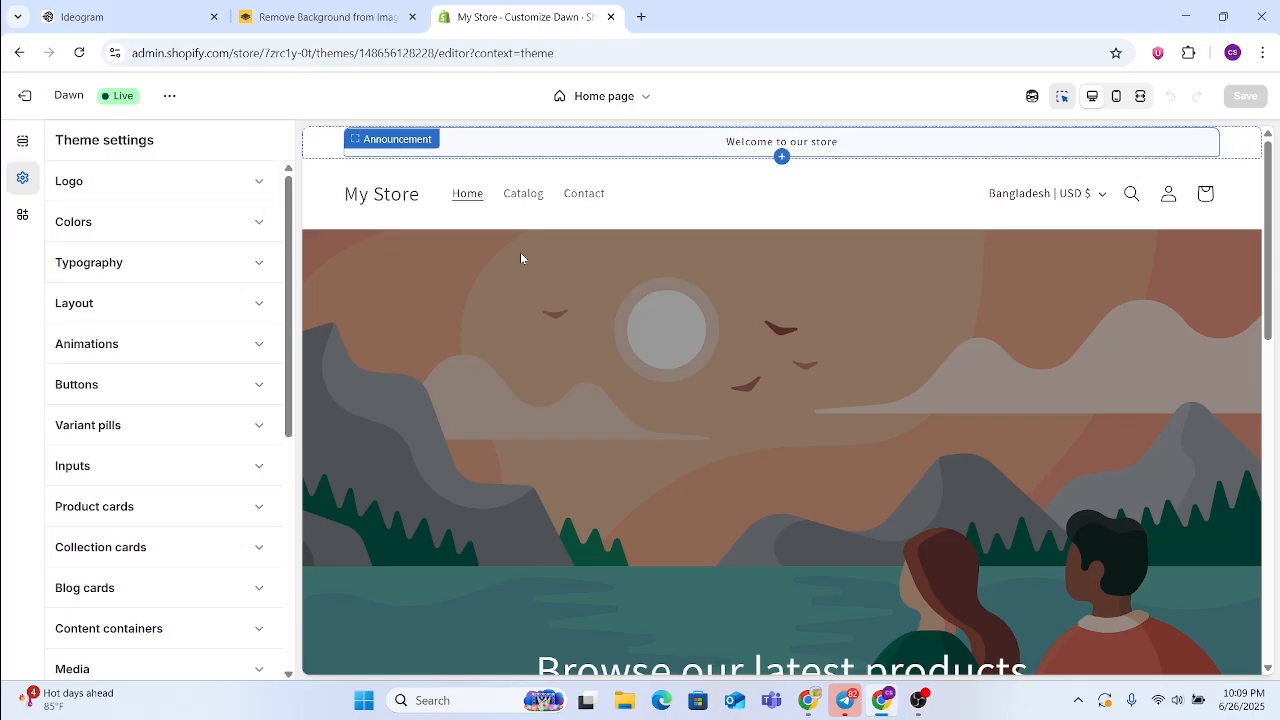
Set the background color of color Scheme 1 to #0C0C0C and check it in the home page preview
{"action": "scroll", "coordinate": [731, 291], "scroll_direction": "down", "scroll_amount": 6}
{"action": "scroll", "coordinate": [558, 537], "scroll_direction": "up", "scroll_amount": 8}
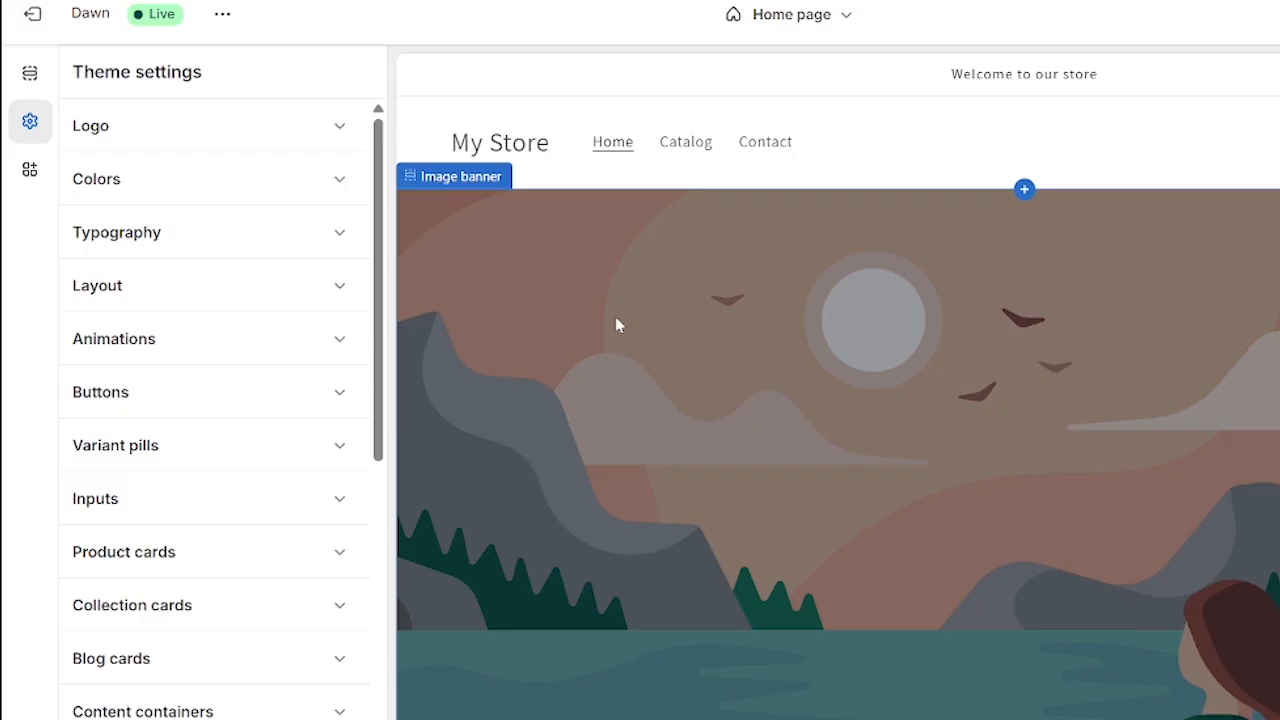
{"action": "left_click", "coordinate": [207, 190]}
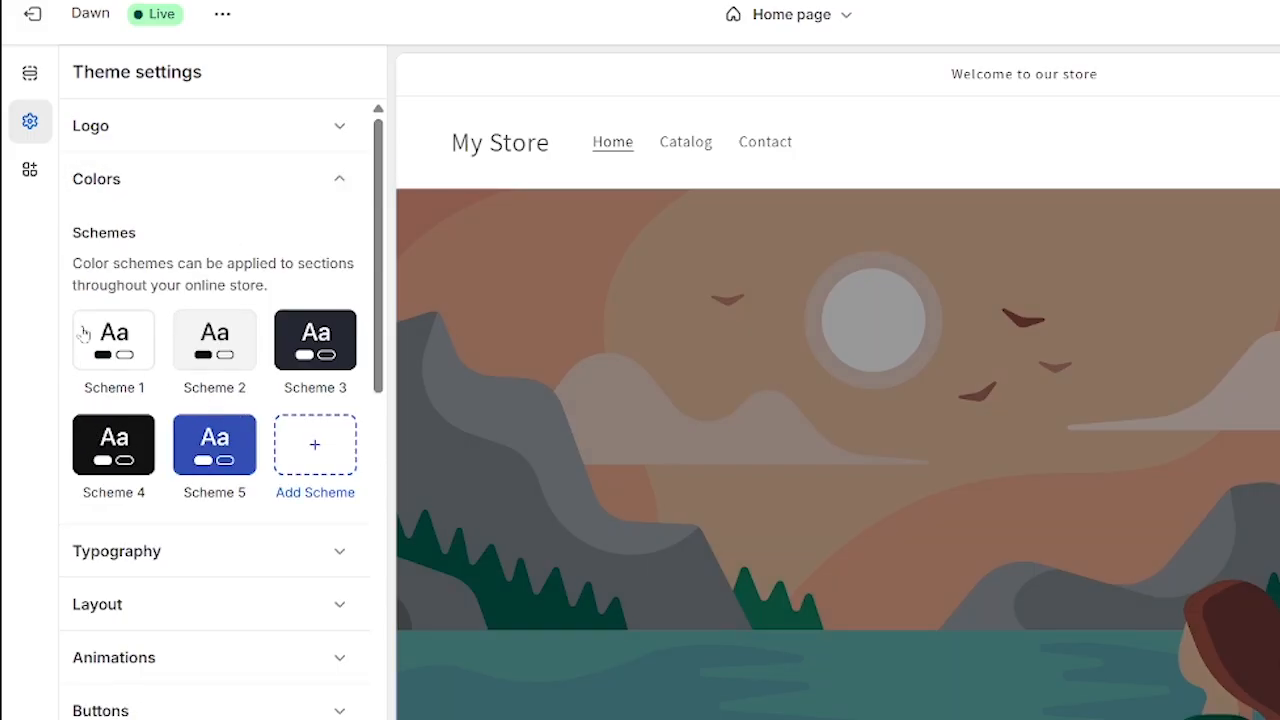
{"action": "left_click", "coordinate": [116, 350]}
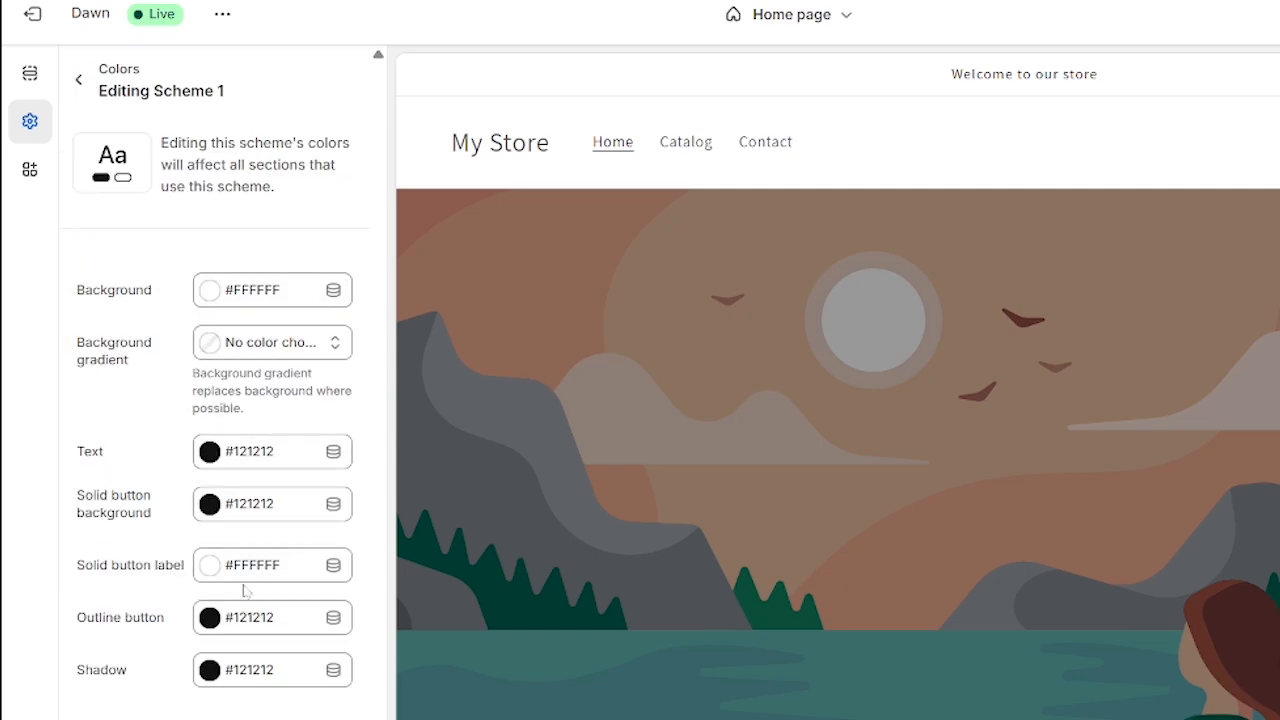
{"action": "left_click", "coordinate": [277, 295]}
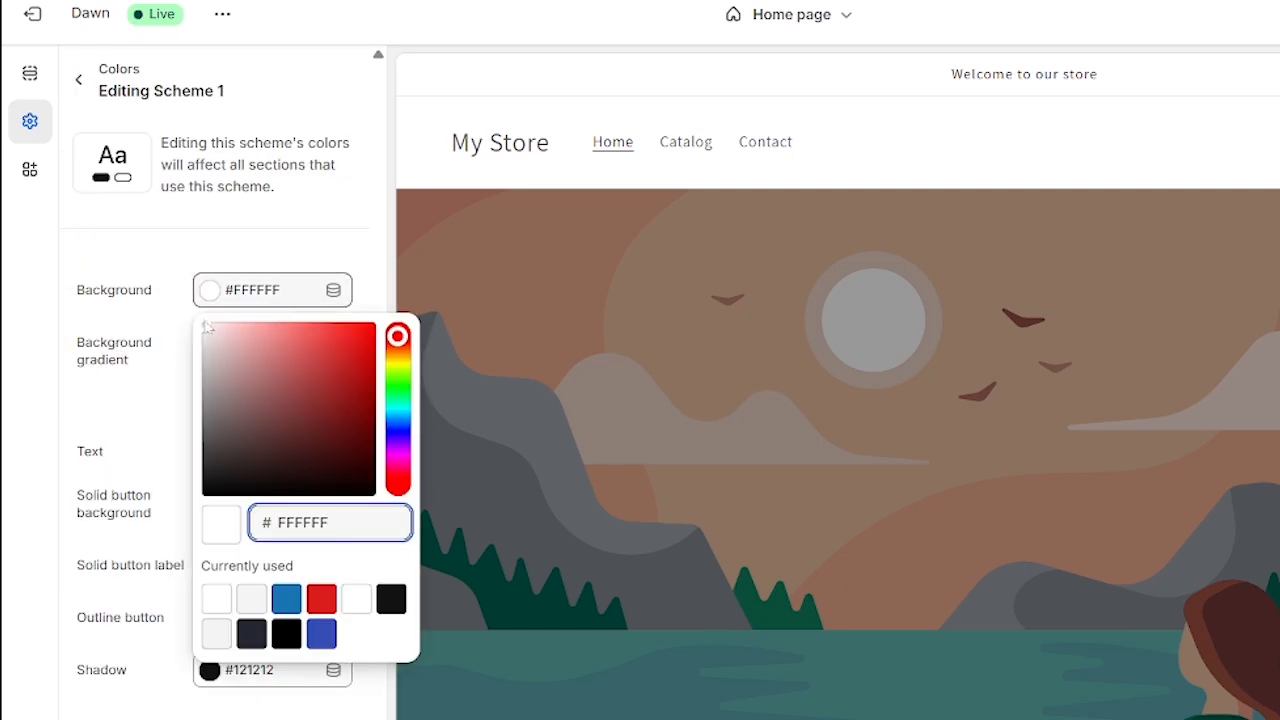
{"action": "left_click", "coordinate": [206, 326]}
{"action": "left_click_drag", "start_coordinate": [204, 330], "coordinate": [207, 489]}
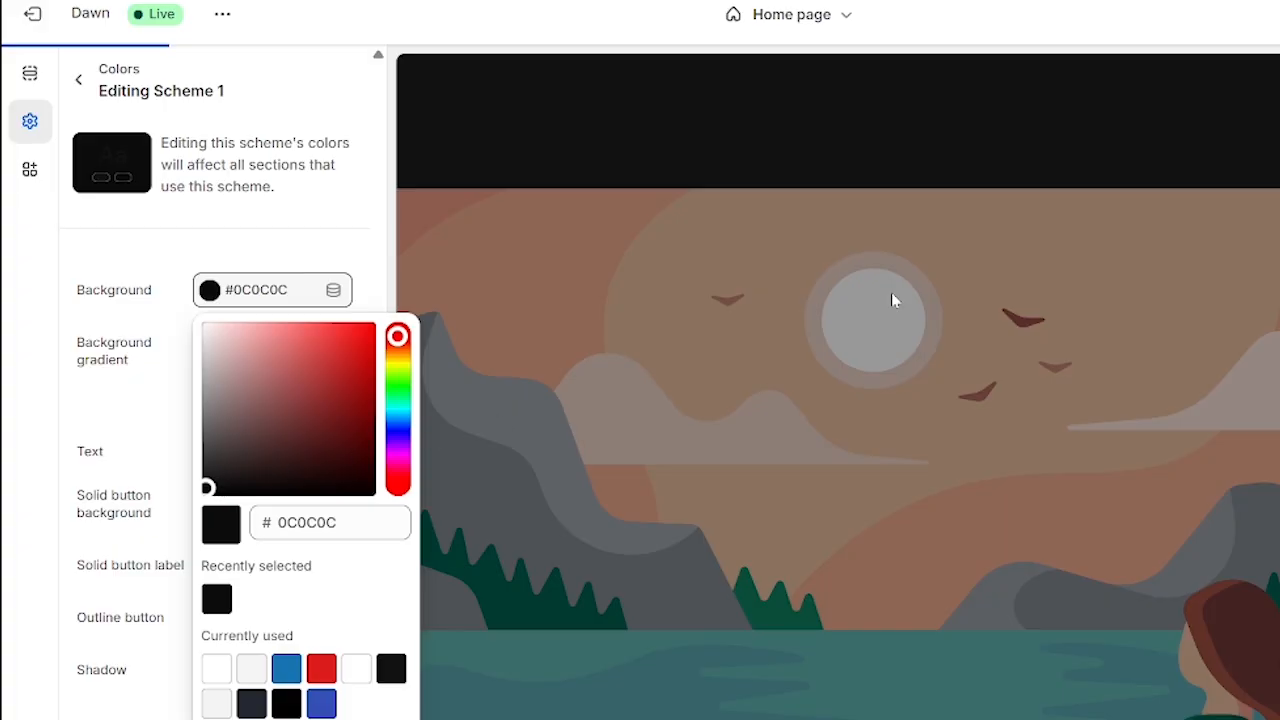
{"action": "scroll", "coordinate": [868, 444], "scroll_direction": "down", "scroll_amount": 6}
{"action": "scroll", "coordinate": [871, 443], "scroll_direction": "up", "scroll_amount": 6}
{"action": "left_click", "coordinate": [362, 238]}
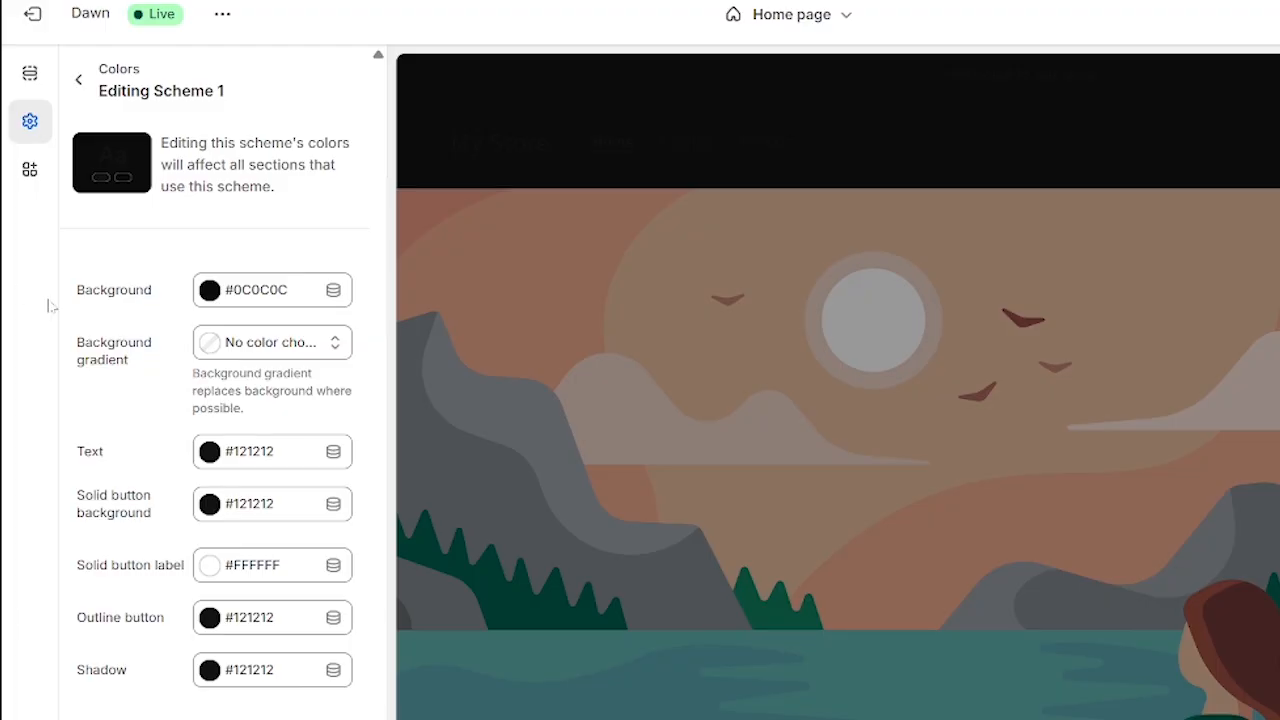
{"action": "left_click_drag", "start_coordinate": [77, 293], "coordinate": [171, 294]}
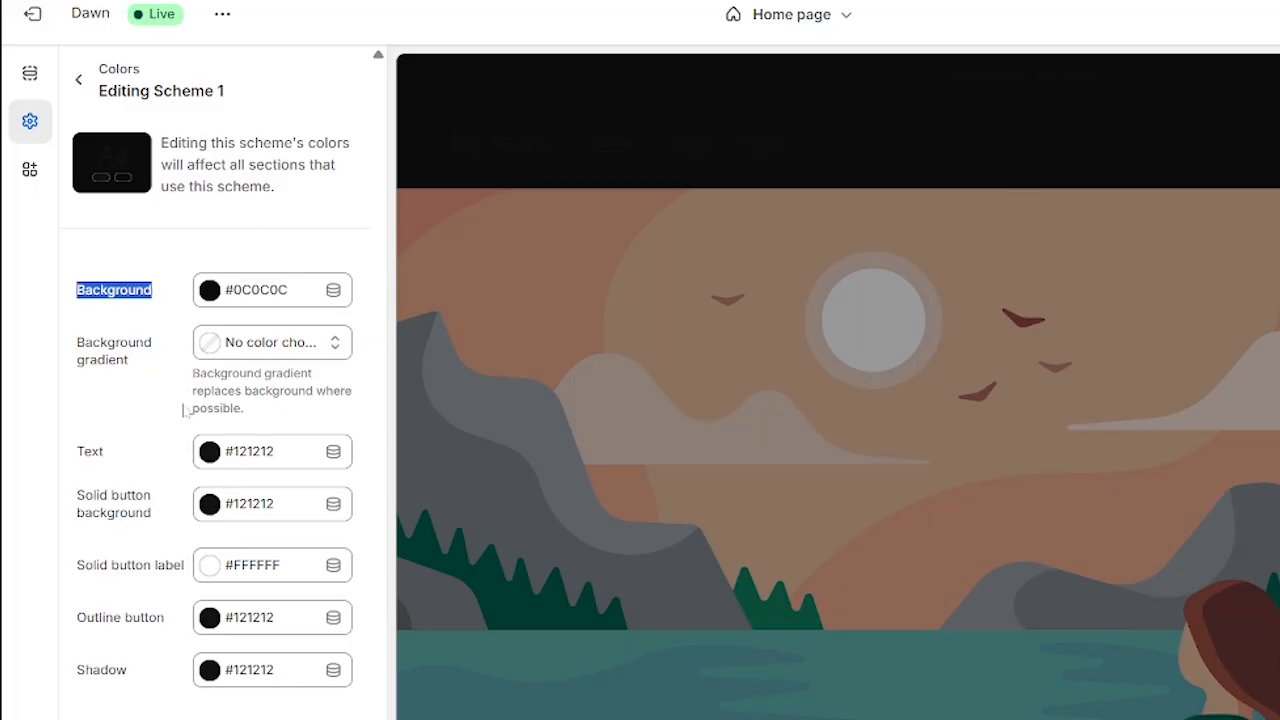
Set the text color of color Scheme 1 to #FFF and check the result throughout the home page preview
{"action": "left_click", "coordinate": [95, 297]}
{"action": "left_click", "coordinate": [128, 251]}
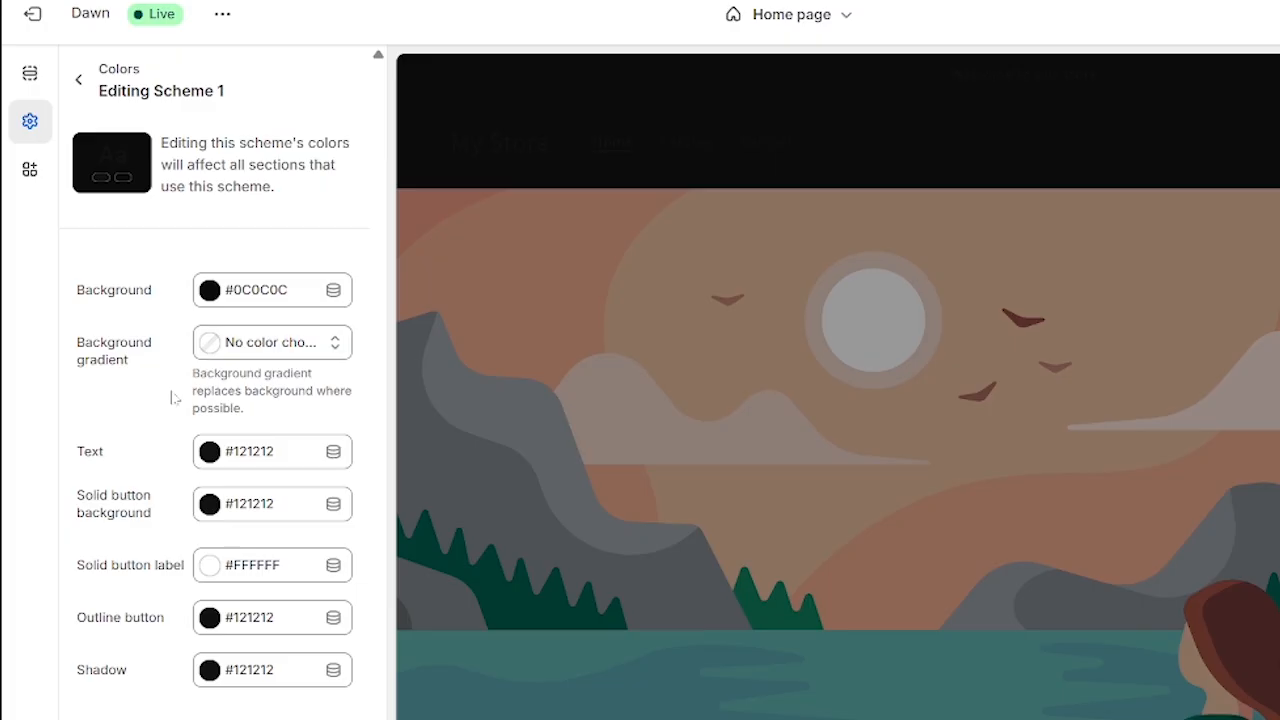
{"action": "left_click", "coordinate": [286, 457]}
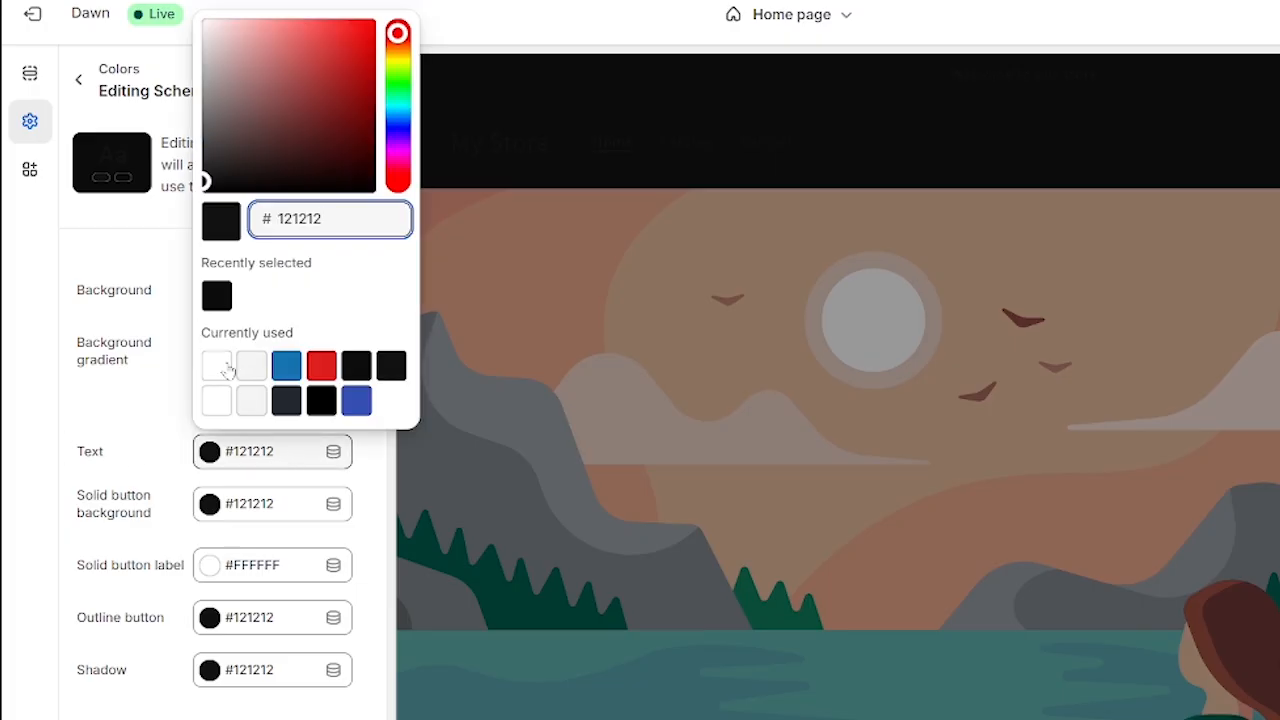
{"action": "left_click", "coordinate": [217, 367]}
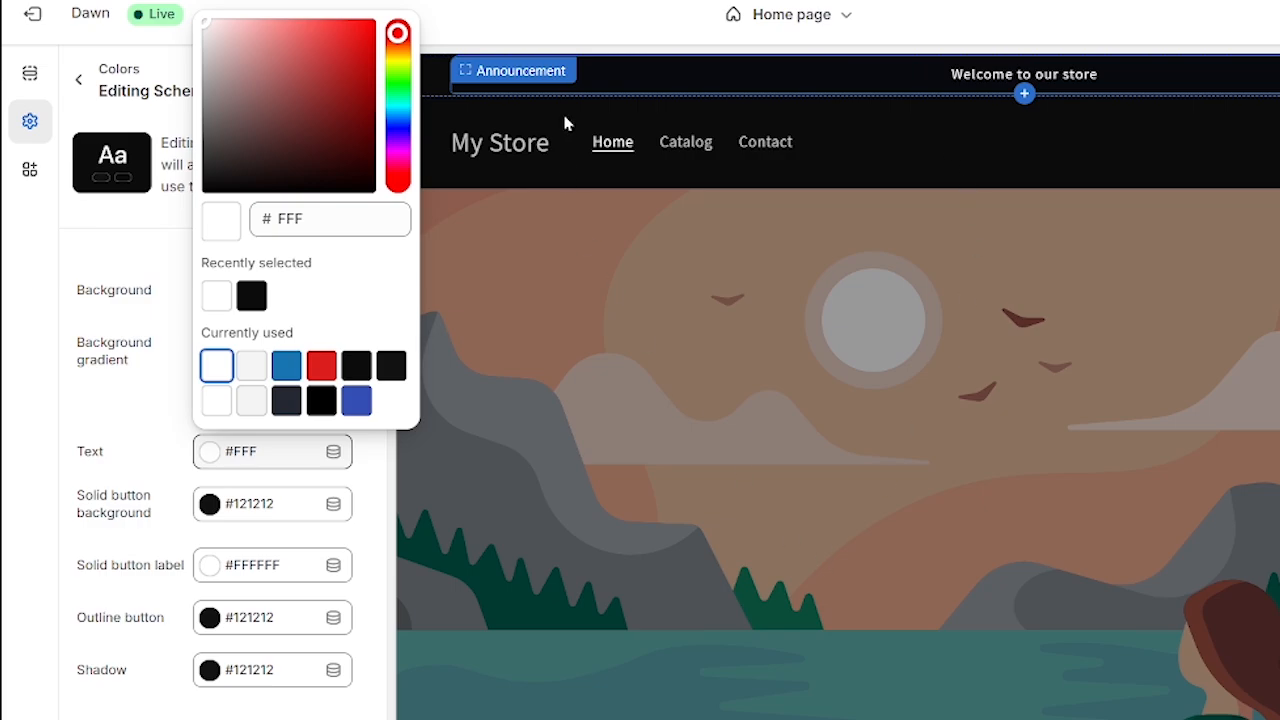
{"action": "left_click", "coordinate": [115, 399]}
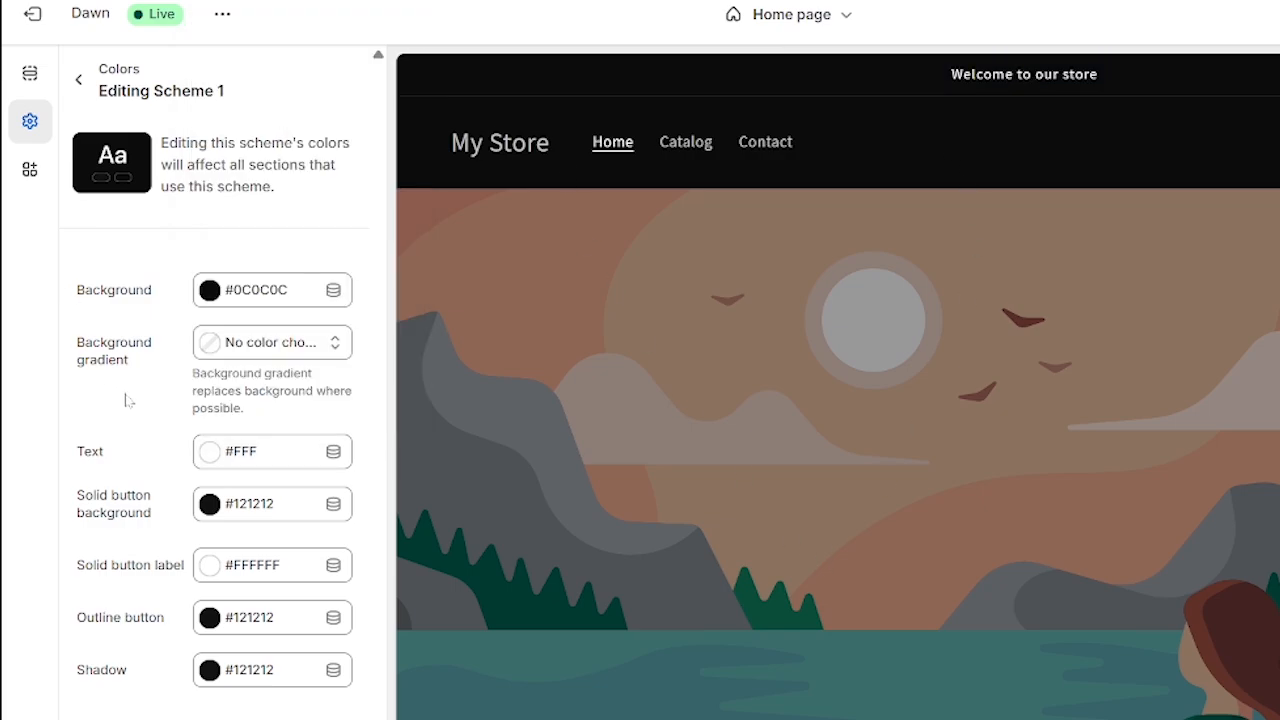
{"action": "left_click", "coordinate": [79, 80]}
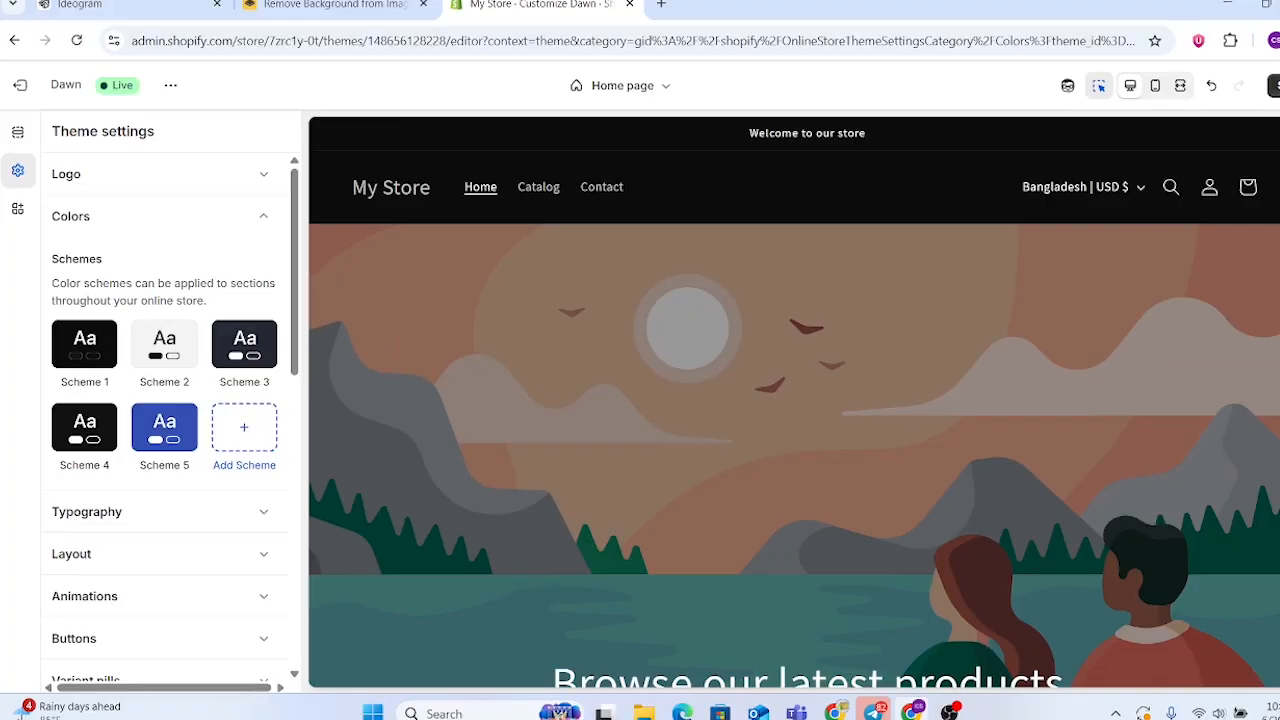
{"action": "scroll", "coordinate": [518, 257], "scroll_direction": "down", "scroll_amount": 10}
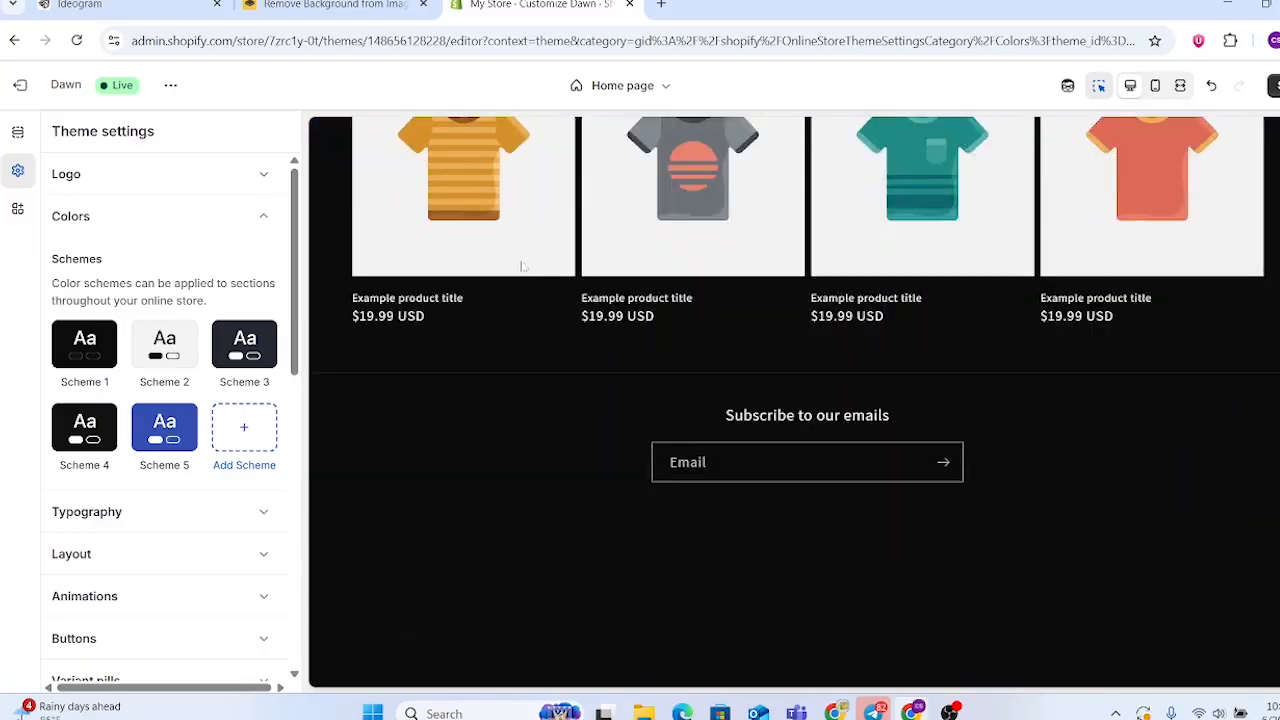
{"action": "scroll", "coordinate": [549, 343], "scroll_direction": "up", "scroll_amount": 12}
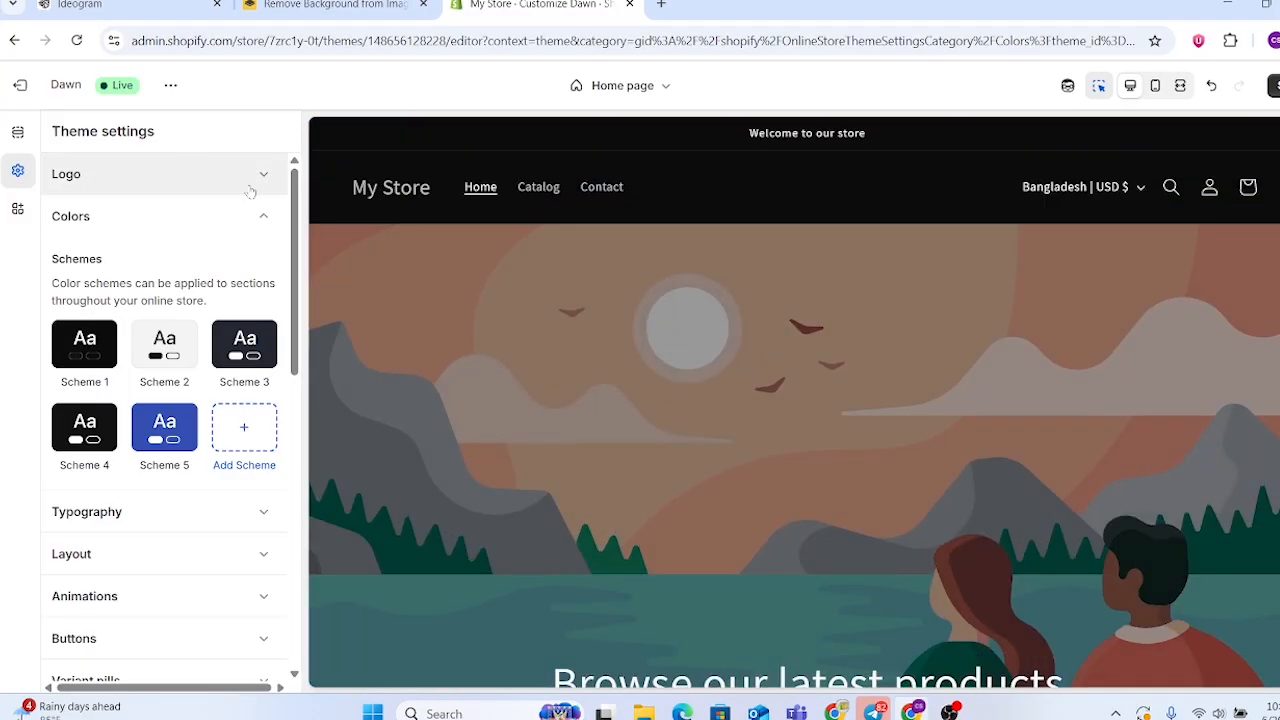
Open the announcement in the home page's announcement bar and replace its text with "50 off"
{"action": "left_click", "coordinate": [17, 131]}
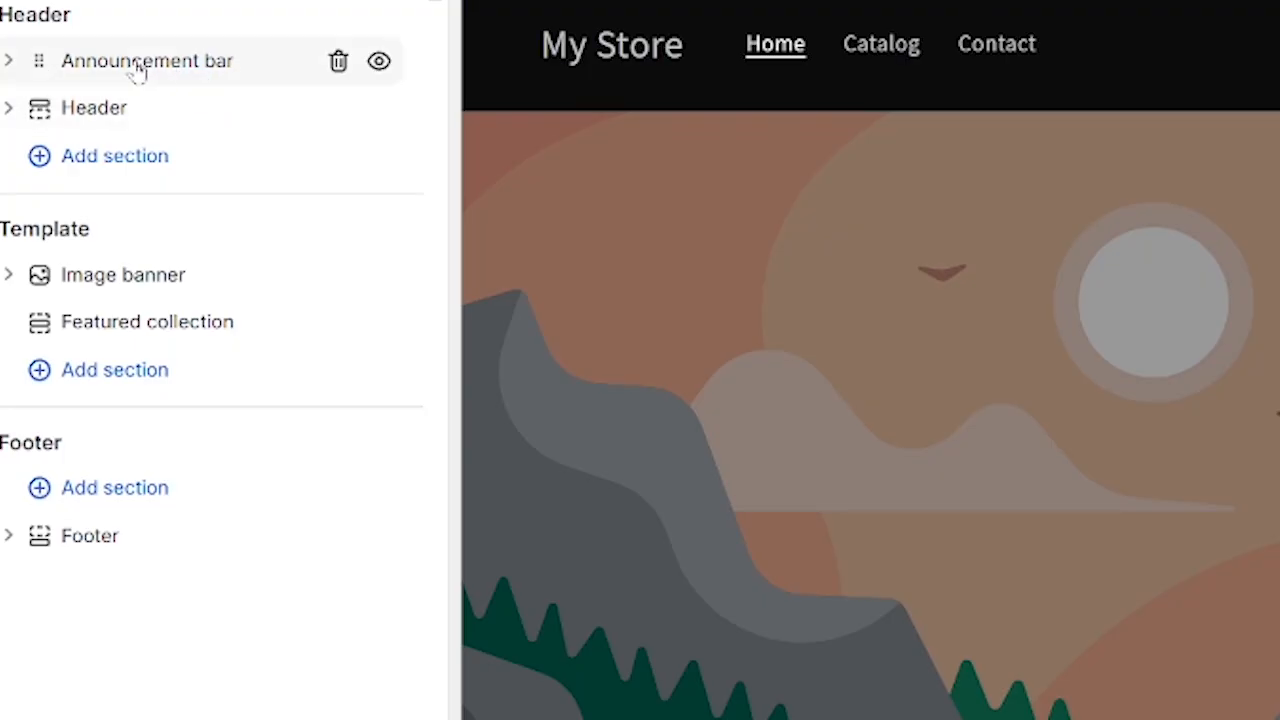
{"action": "left_click", "coordinate": [168, 64]}
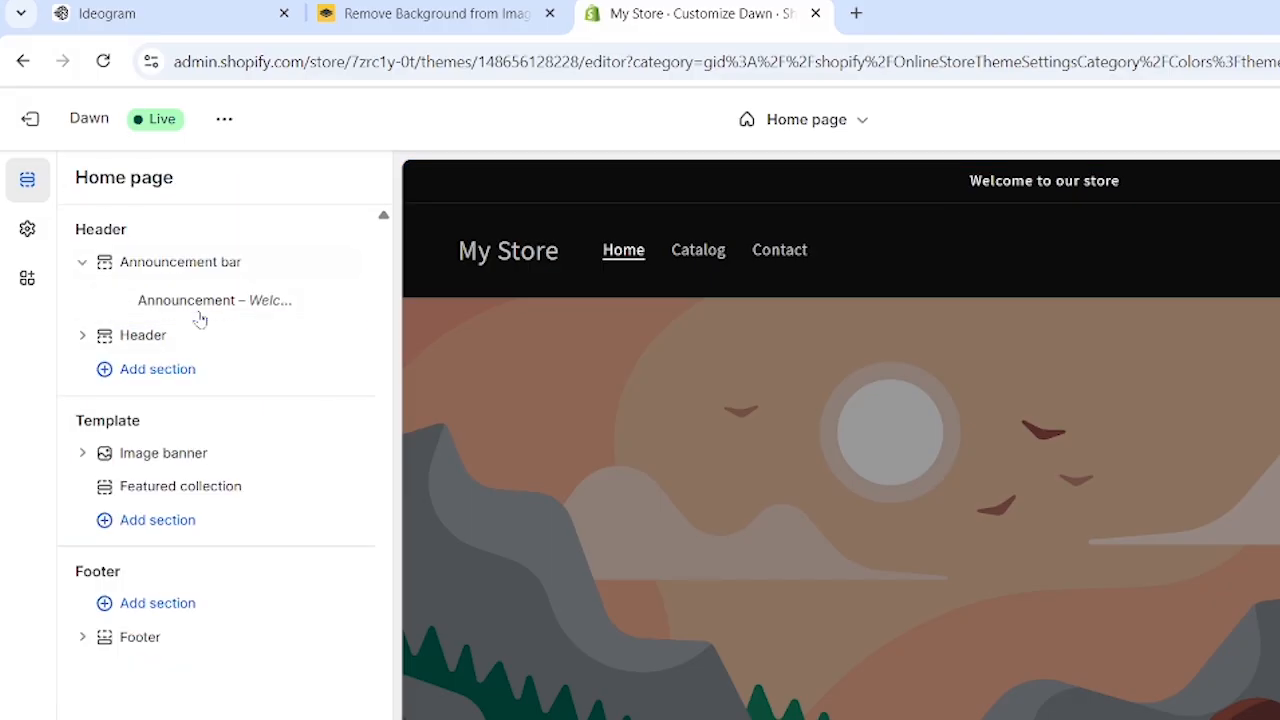
{"action": "left_click", "coordinate": [258, 303]}
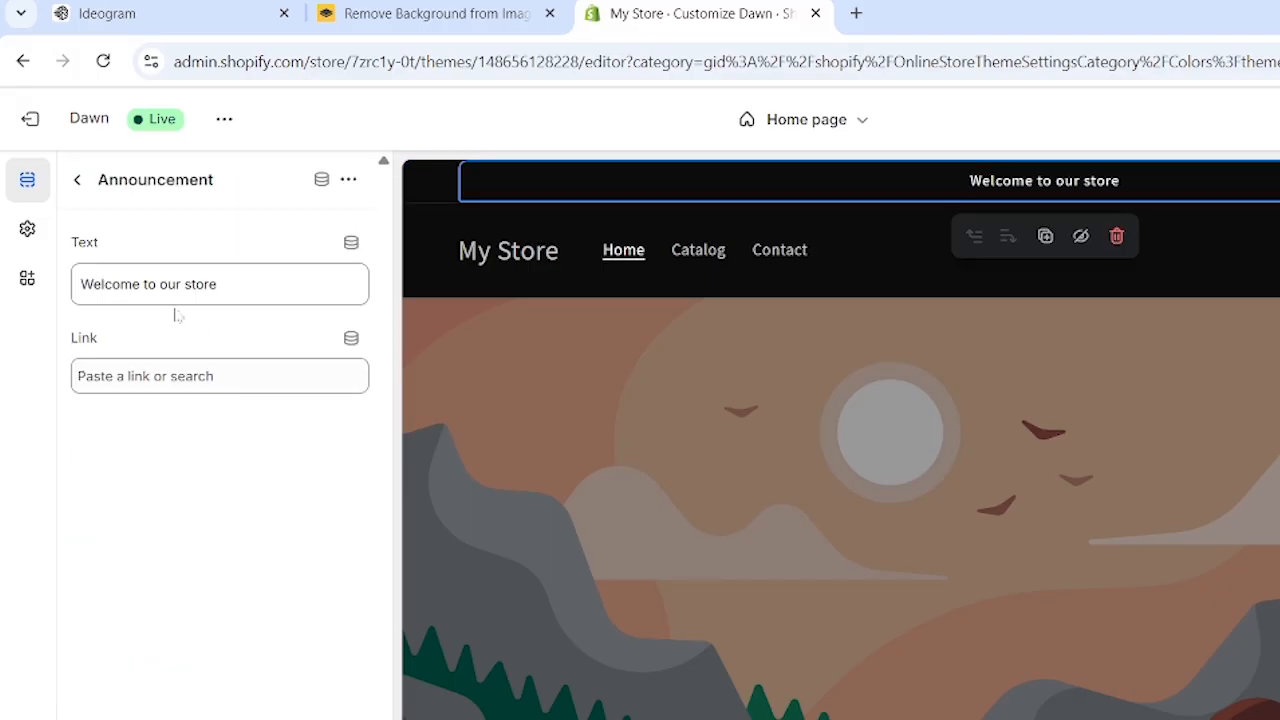
{"action": "left_click_drag", "start_coordinate": [218, 284], "coordinate": [31, 276]}
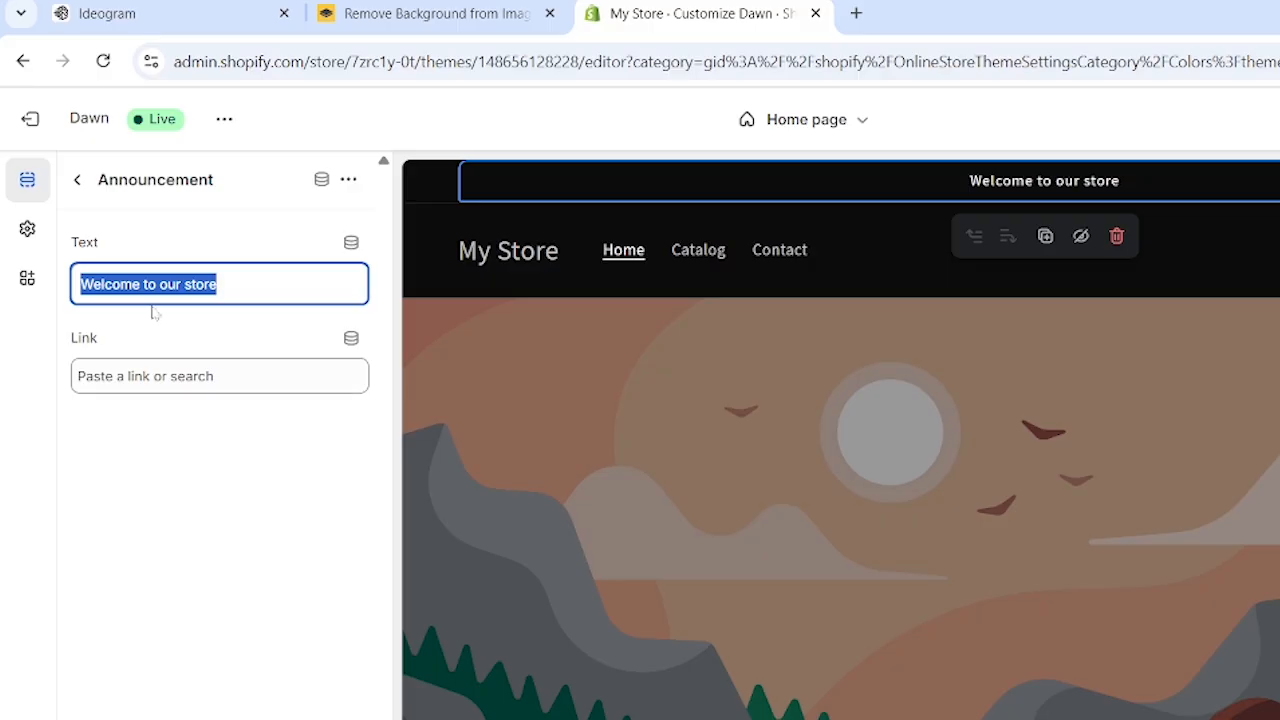
{"action": "key", "text": "BackSpace"}
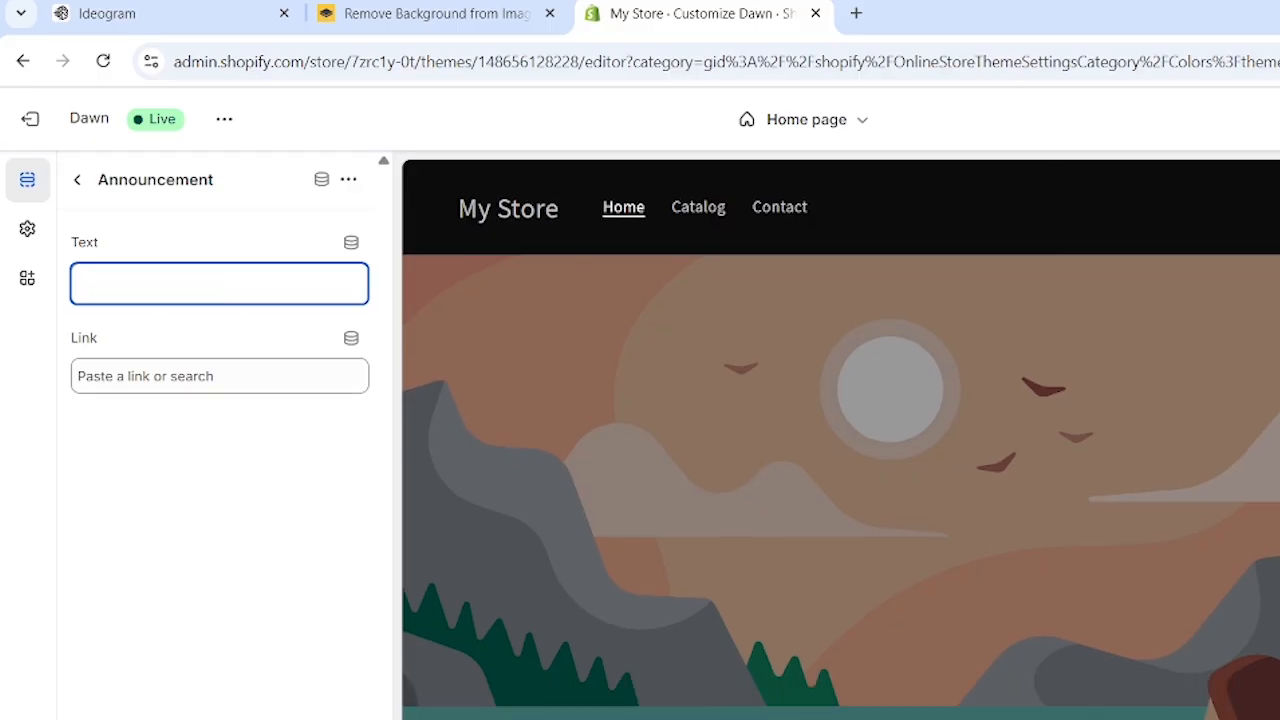
{"action": "type", "text": "50 f"}
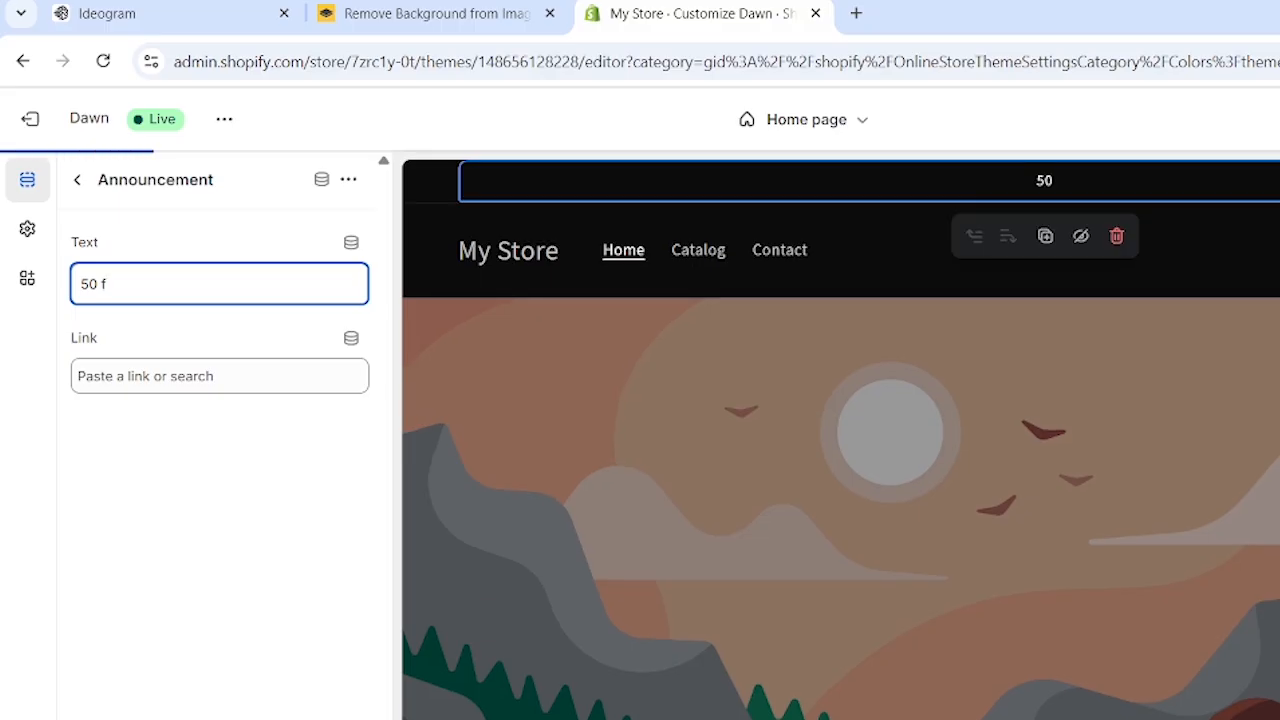
{"action": "type", "text": "o"}
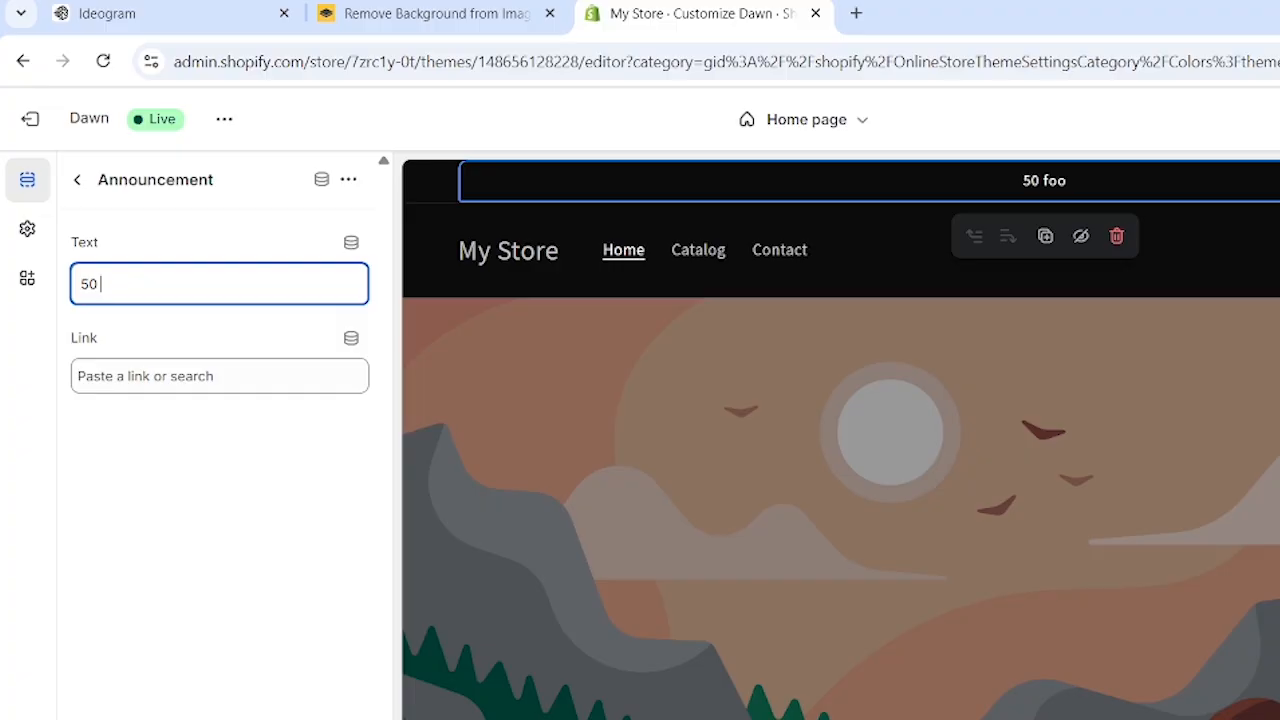
{"action": "type", "text": "o"}
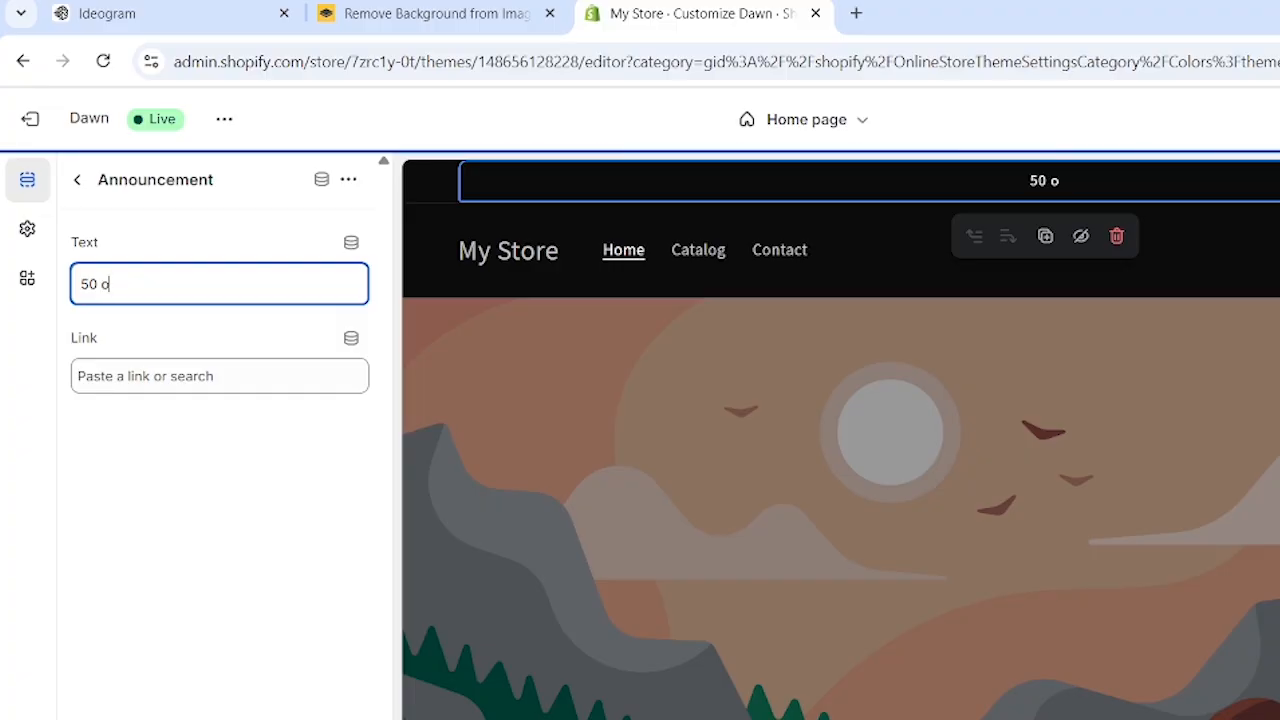
{"action": "type", "text": "ff"}
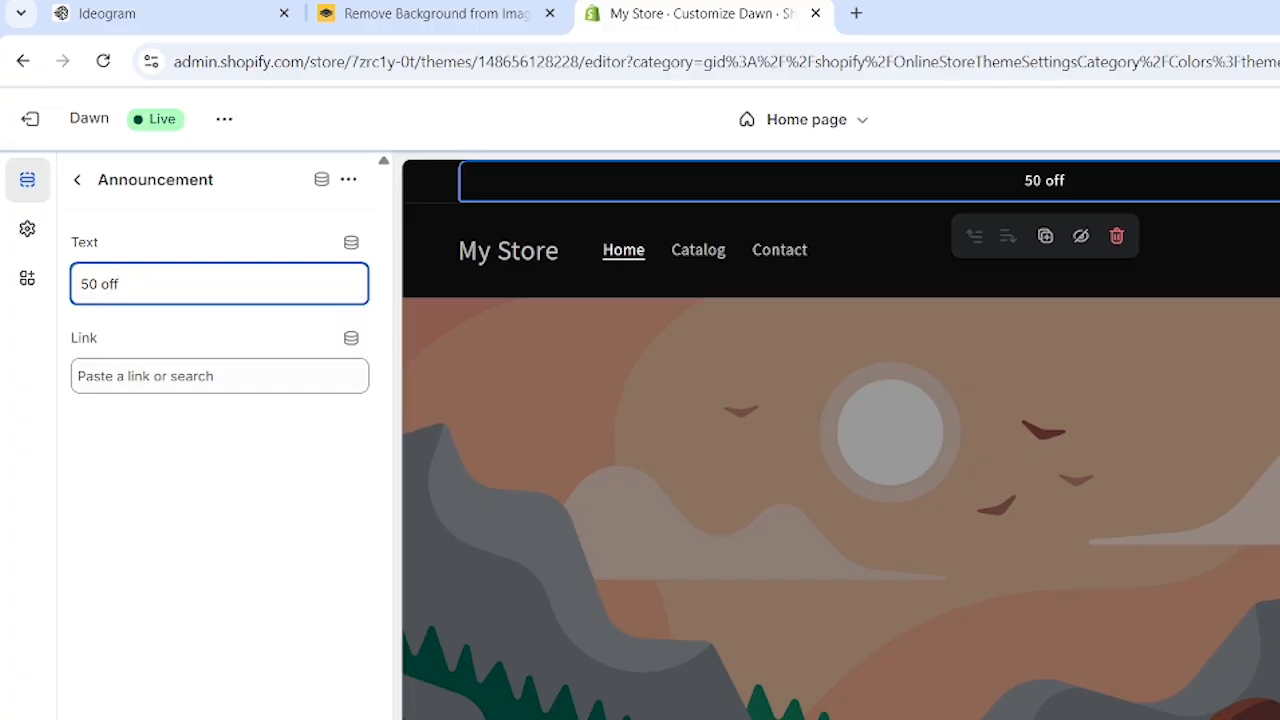
Insert a percent sign in the announcement text so it reads "50%off", and return to the section list
{"action": "left_click", "coordinate": [99, 284]}
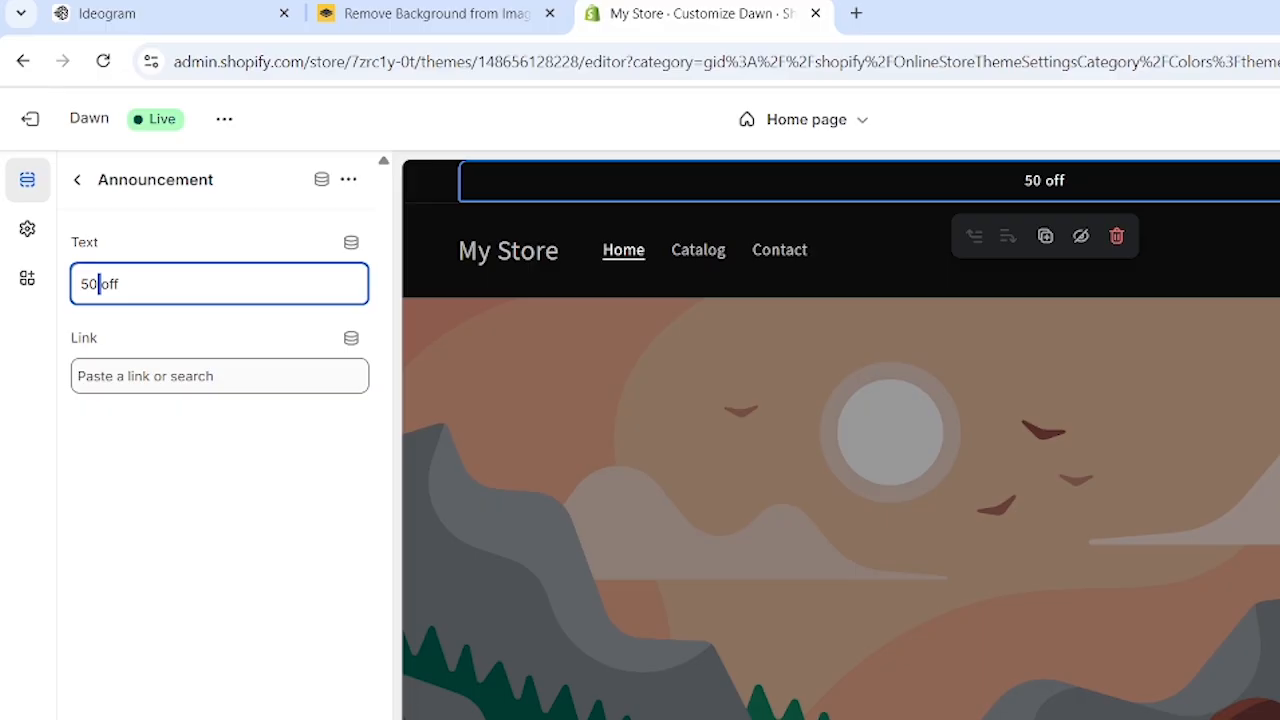
{"action": "type", "text": "$"}
{"action": "key", "text": "BackSpace"}
{"action": "type", "text": "%"}
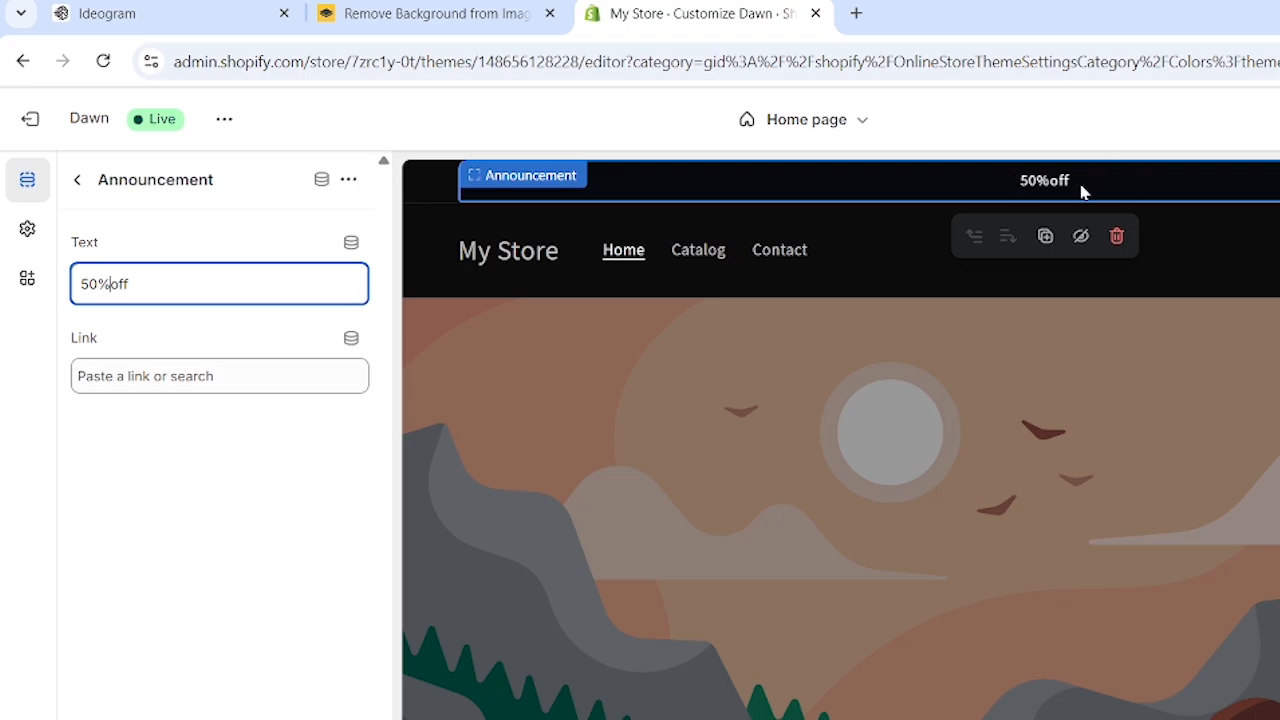
{"action": "left_click", "coordinate": [77, 180]}
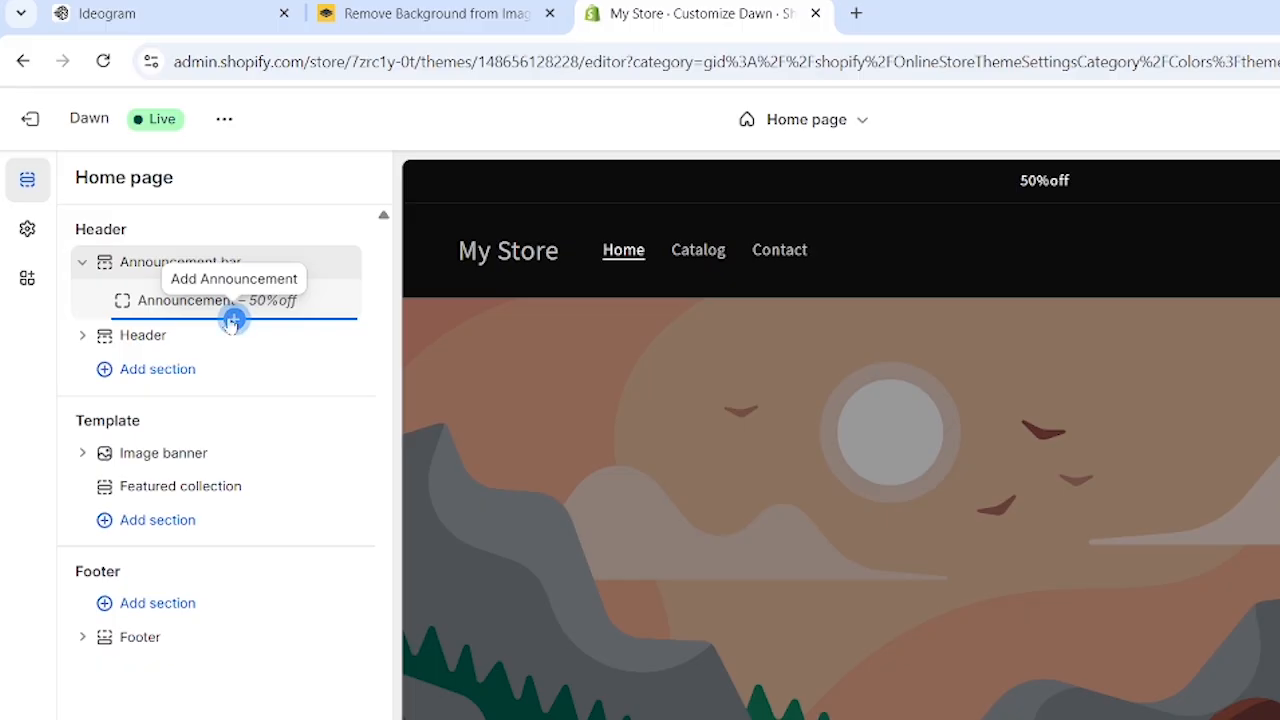
Add two more announcements below the "50%off" one and set the middle announcement's text to "free"
{"action": "left_click", "coordinate": [233, 320]}
{"action": "left_click", "coordinate": [234, 355]}
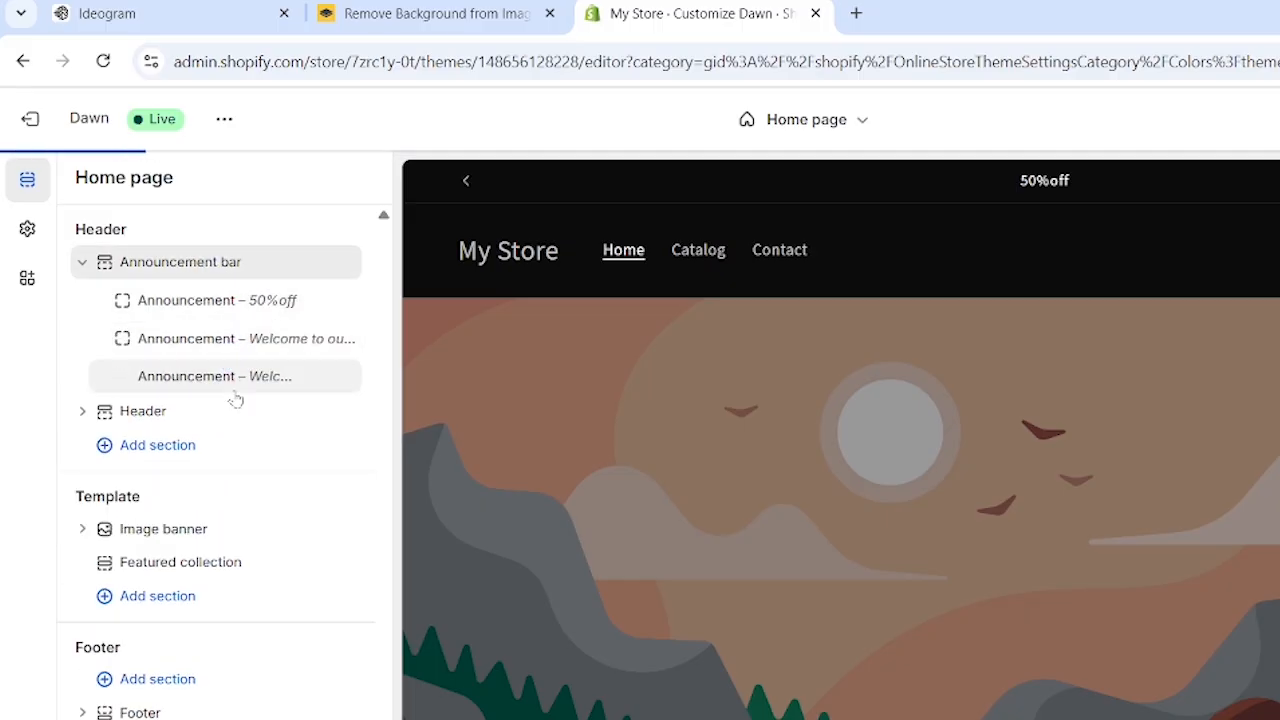
{"action": "left_click", "coordinate": [210, 335]}
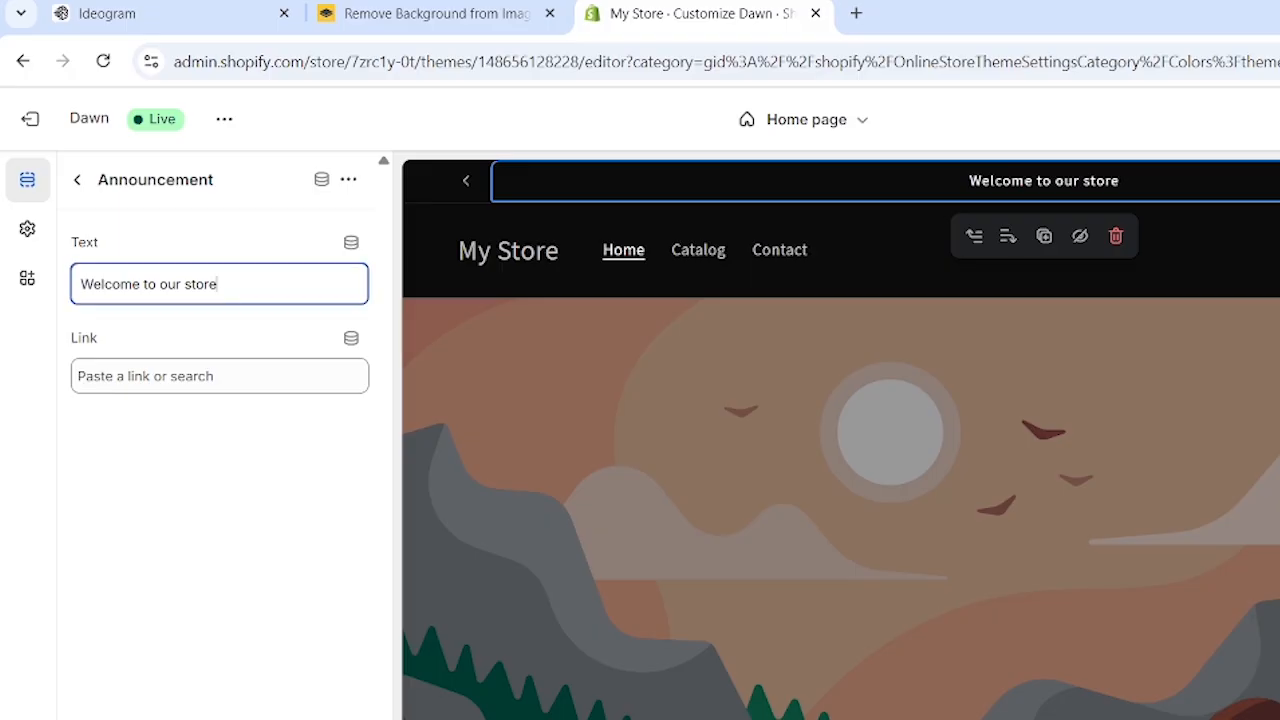
{"action": "left_click_drag", "start_coordinate": [216, 284], "coordinate": [67, 290]}
{"action": "key", "text": "BackSpace"}
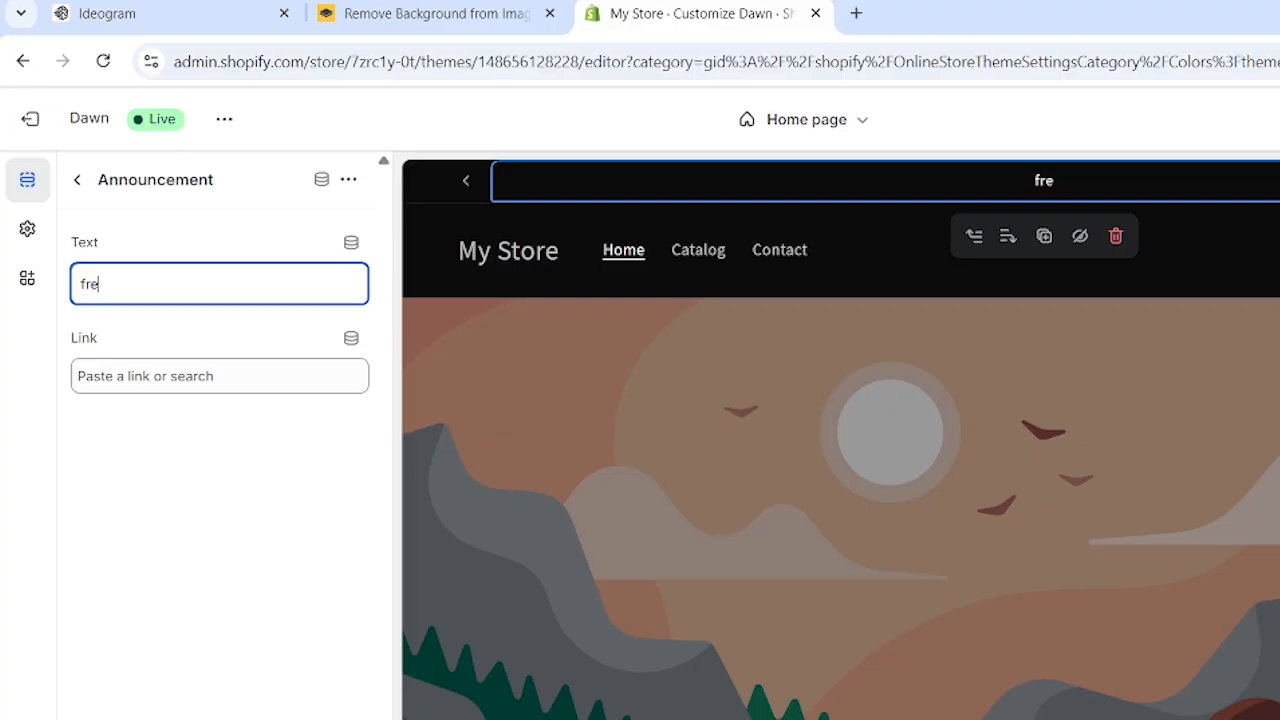
{"action": "left_click", "coordinate": [77, 179]}
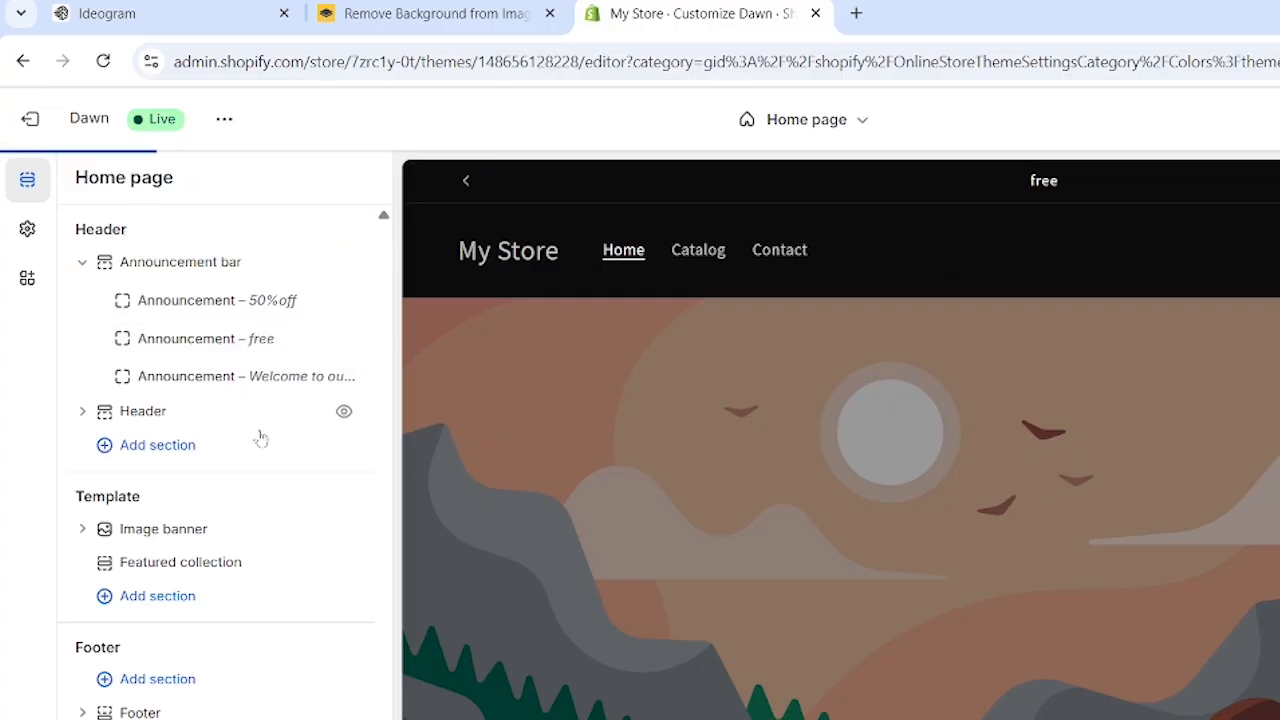
Replace the third announcement's text with "10 % off" and return to the section list
{"action": "left_click_drag", "start_coordinate": [223, 346], "coordinate": [232, 358]}
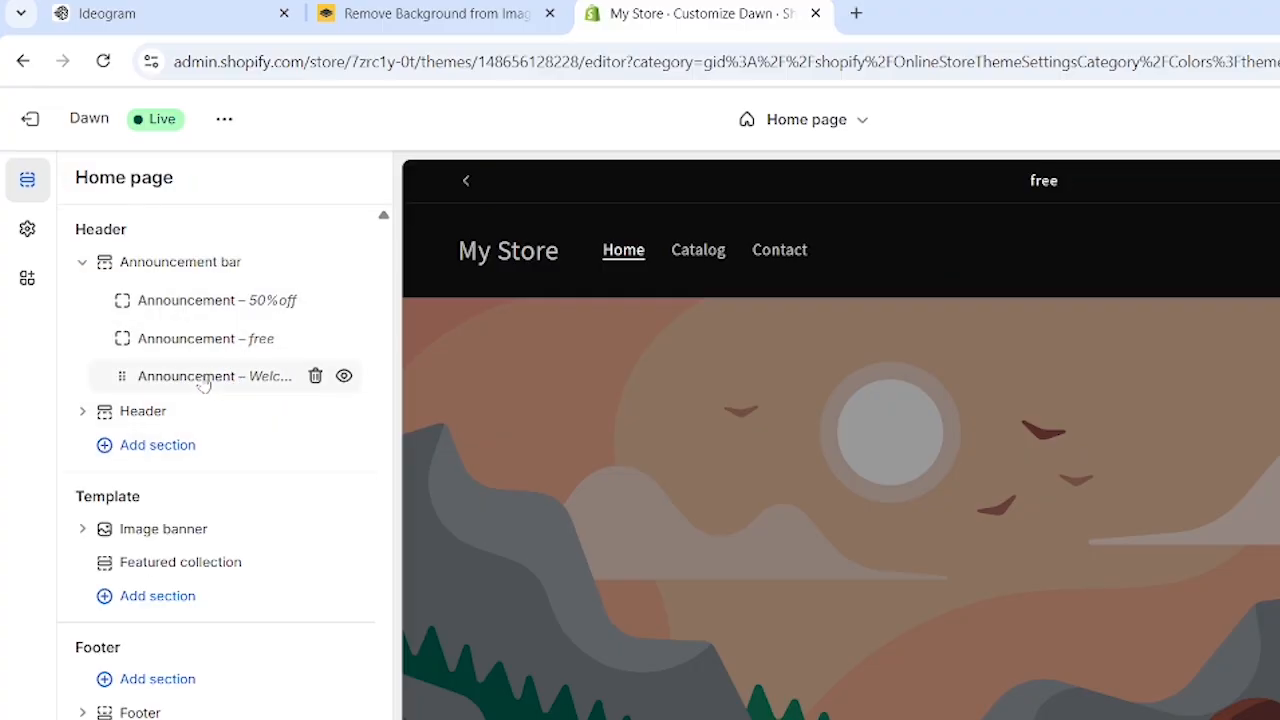
{"action": "left_click", "coordinate": [201, 378]}
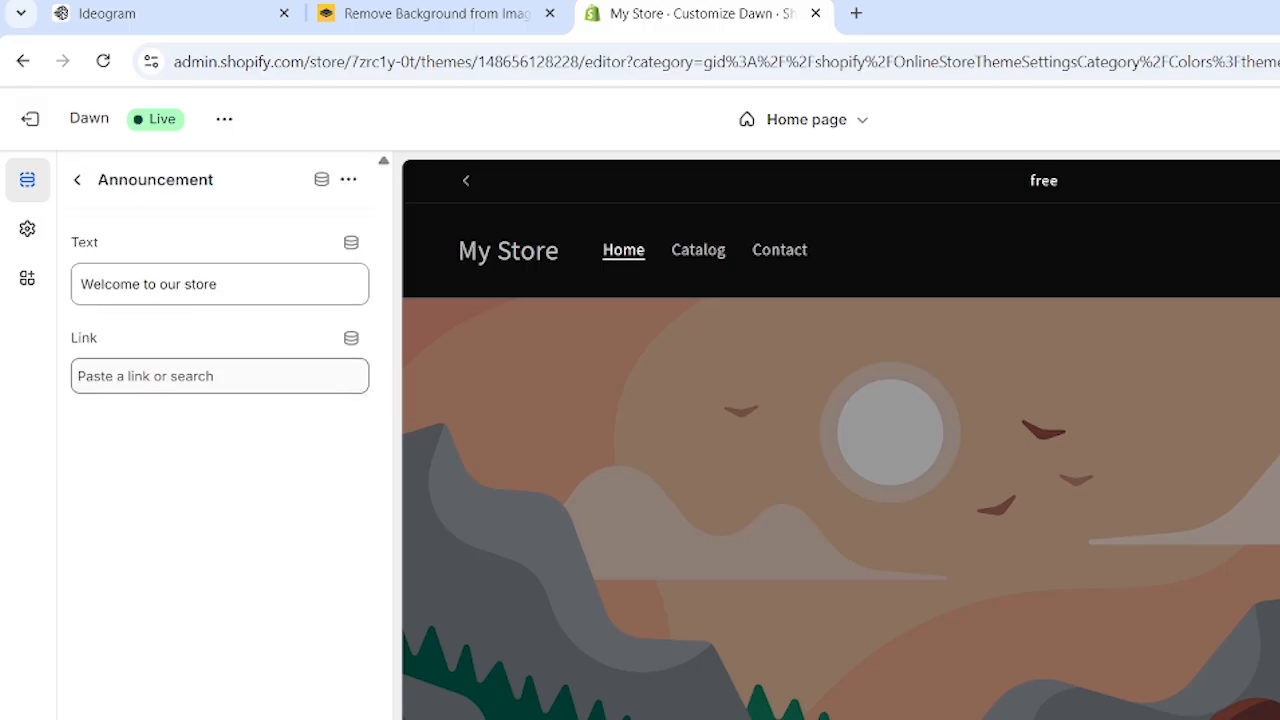
{"action": "left_click_drag", "start_coordinate": [232, 285], "coordinate": [55, 308]}
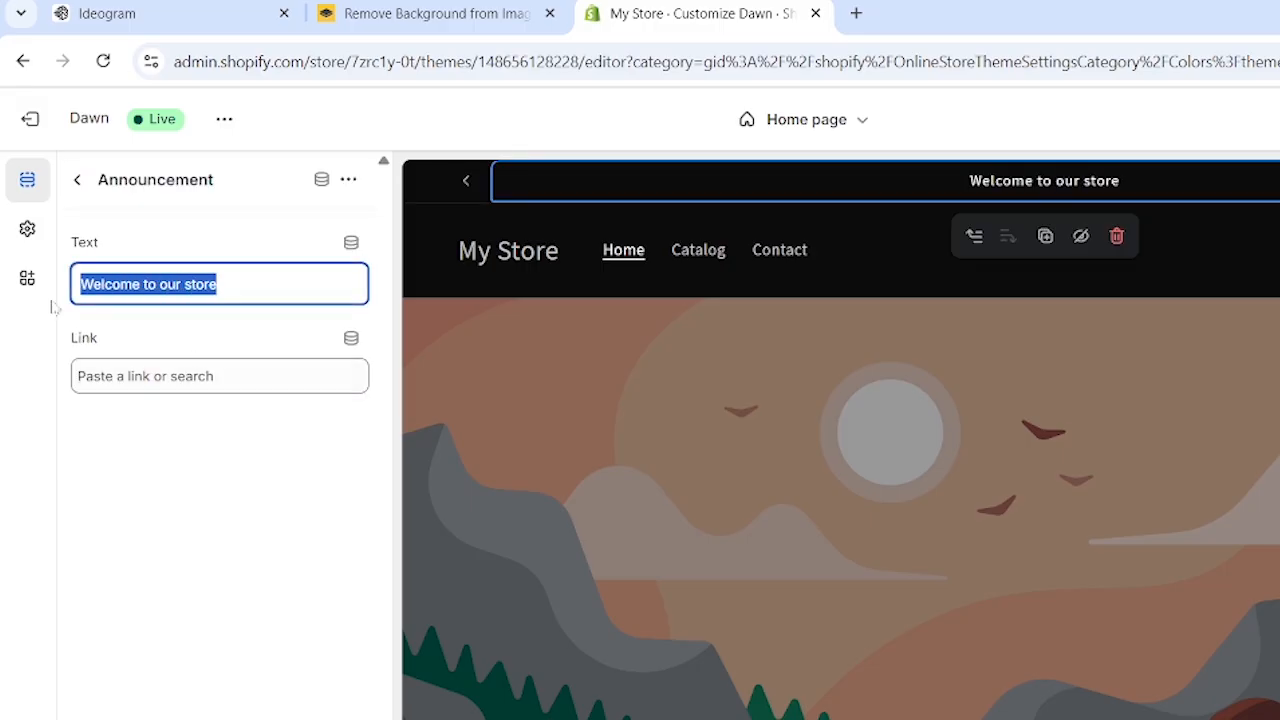
{"action": "key", "text": "BackSpace"}
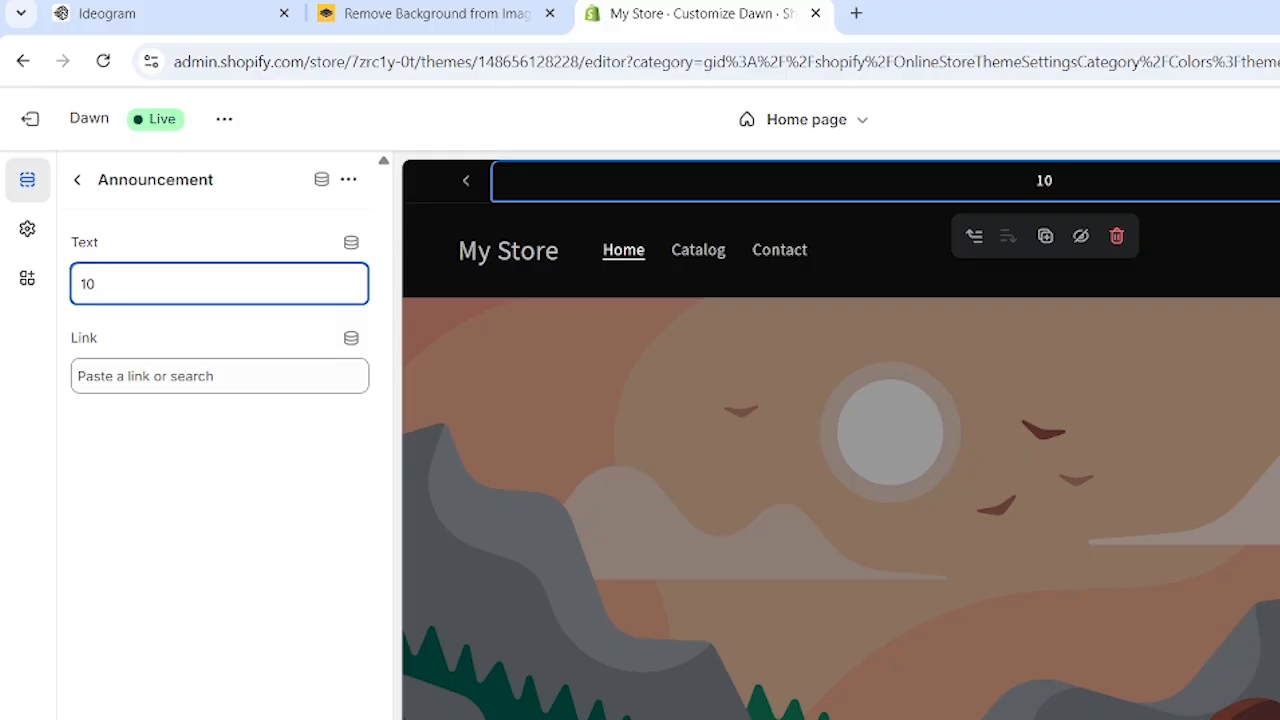
{"action": "type", "text": "% off"}
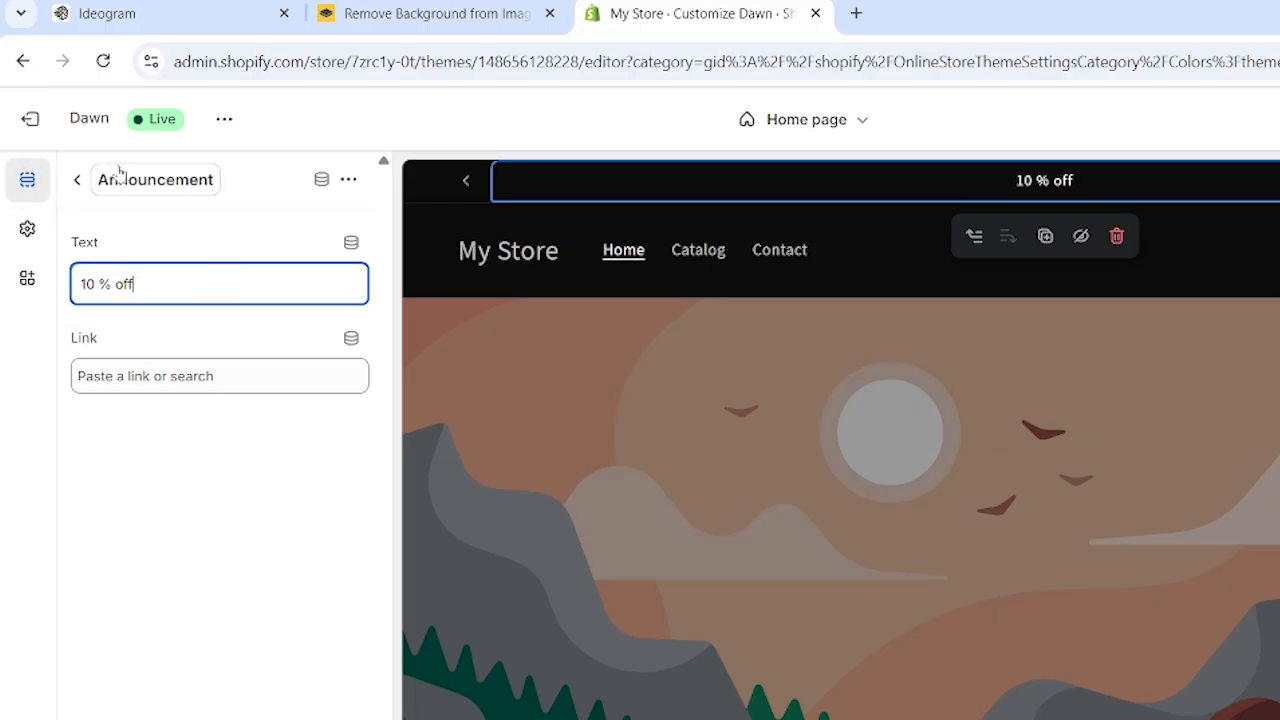
{"action": "left_click", "coordinate": [77, 179]}
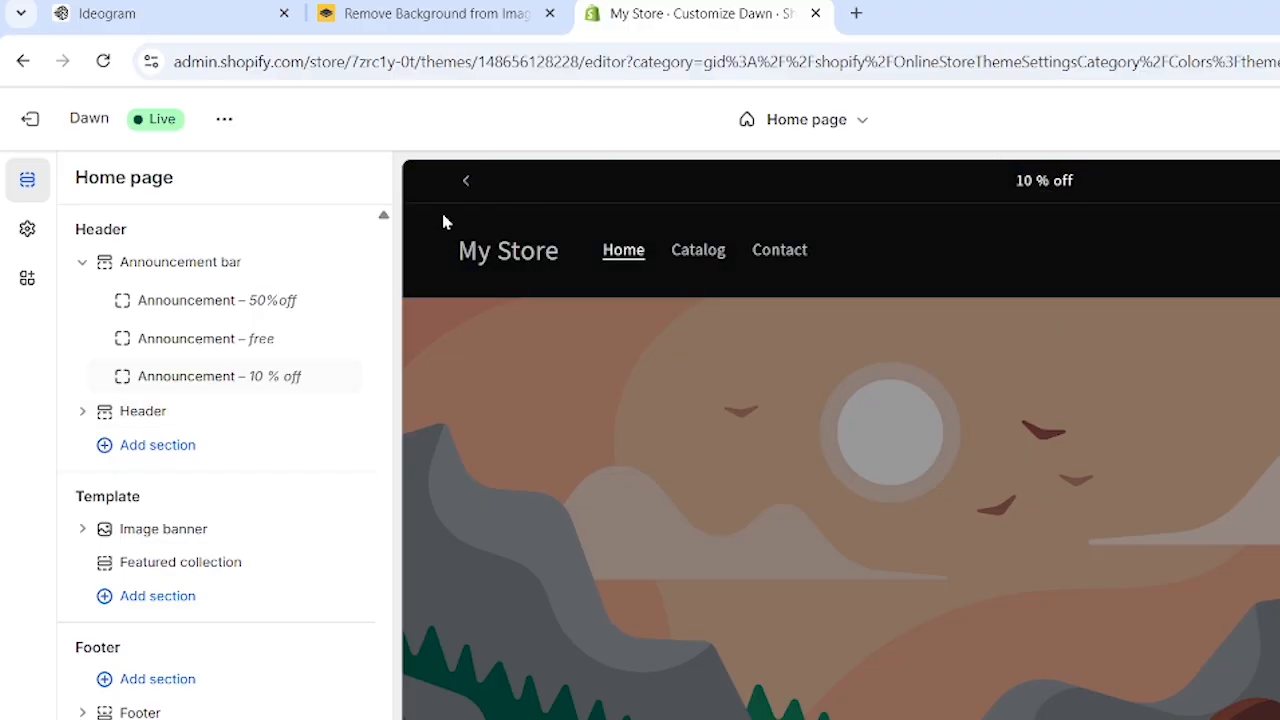
Enable auto rotation for the announcement bar and set the announcements to change every 3 seconds
{"action": "left_click", "coordinate": [237, 266]}
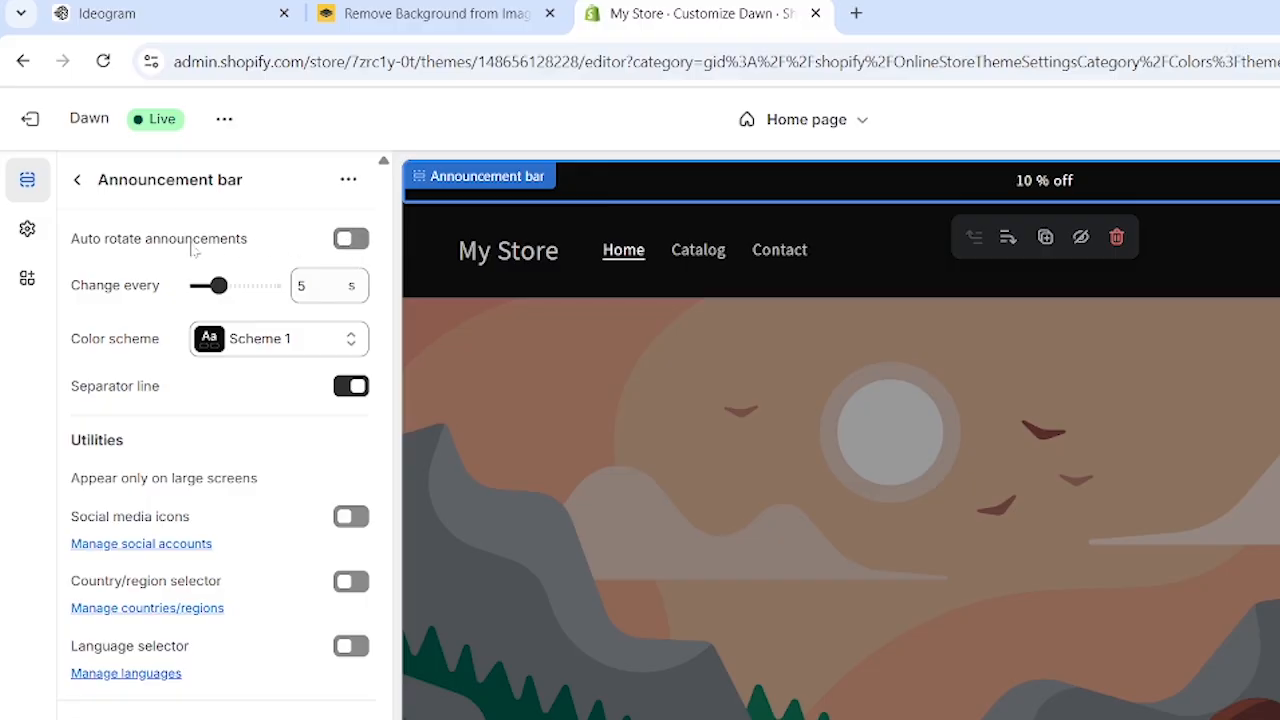
{"action": "left_click_drag", "start_coordinate": [74, 240], "coordinate": [258, 235]}
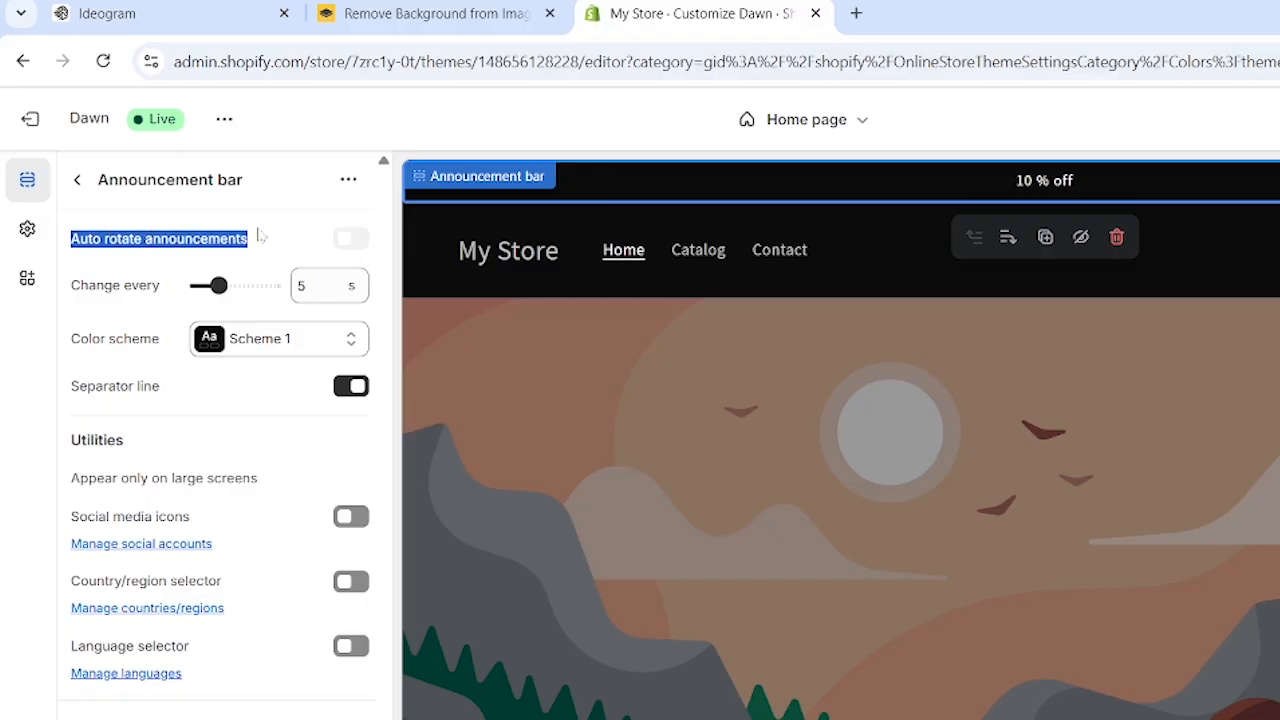
{"action": "left_click", "coordinate": [350, 239]}
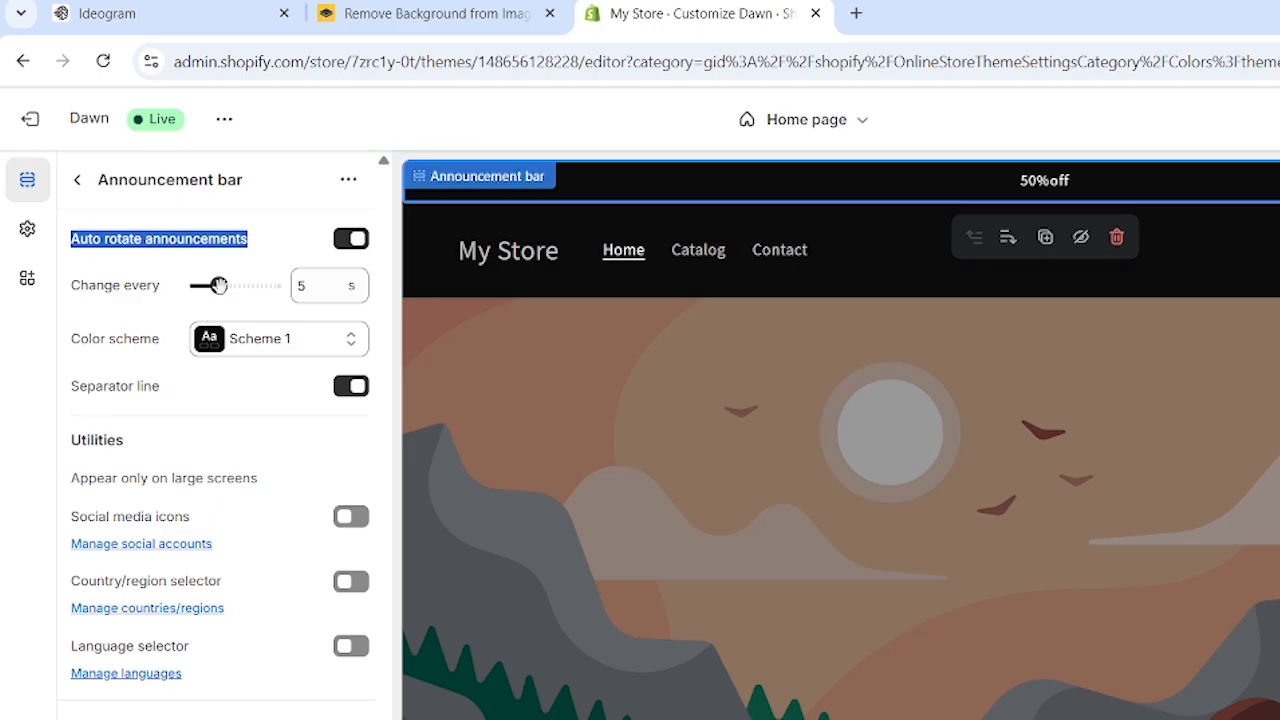
{"action": "mouse_move", "coordinate": [219, 285]}
{"action": "left_mouse_down"}
{"action": "mouse_move", "coordinate": [199, 286]}
{"action": "mouse_move", "coordinate": [298, 275]}
{"action": "mouse_move", "coordinate": [215, 300]}
{"action": "left_mouse_up"}
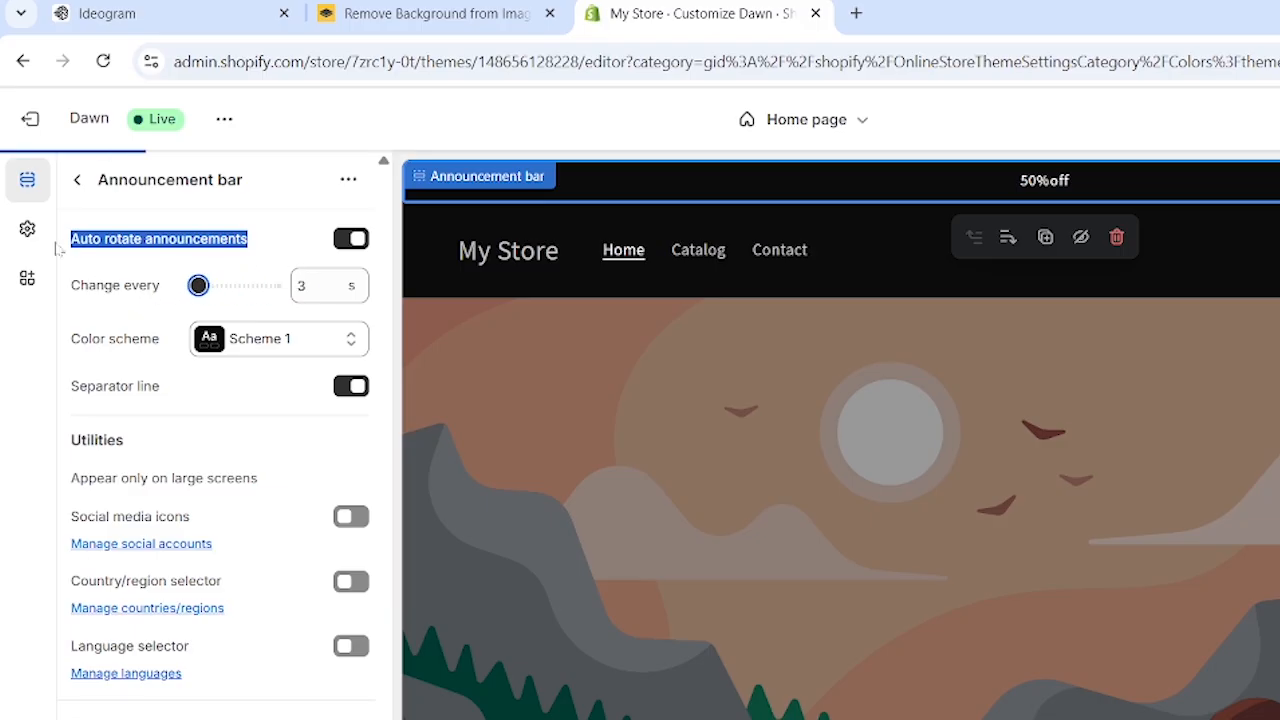
{"action": "left_click", "coordinate": [77, 179]}
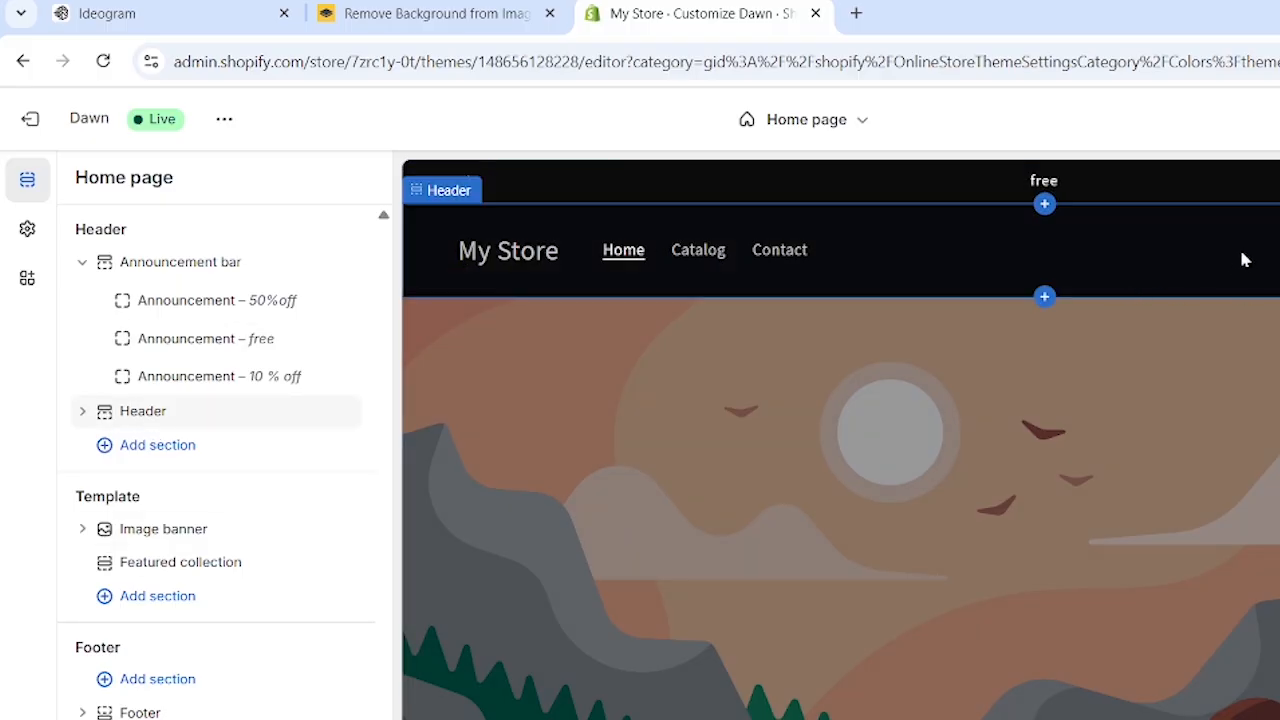
Open the header section's settings, try the Middle center and Top left logo positions, and set the logo position to Top center
{"action": "left_click", "coordinate": [158, 415]}
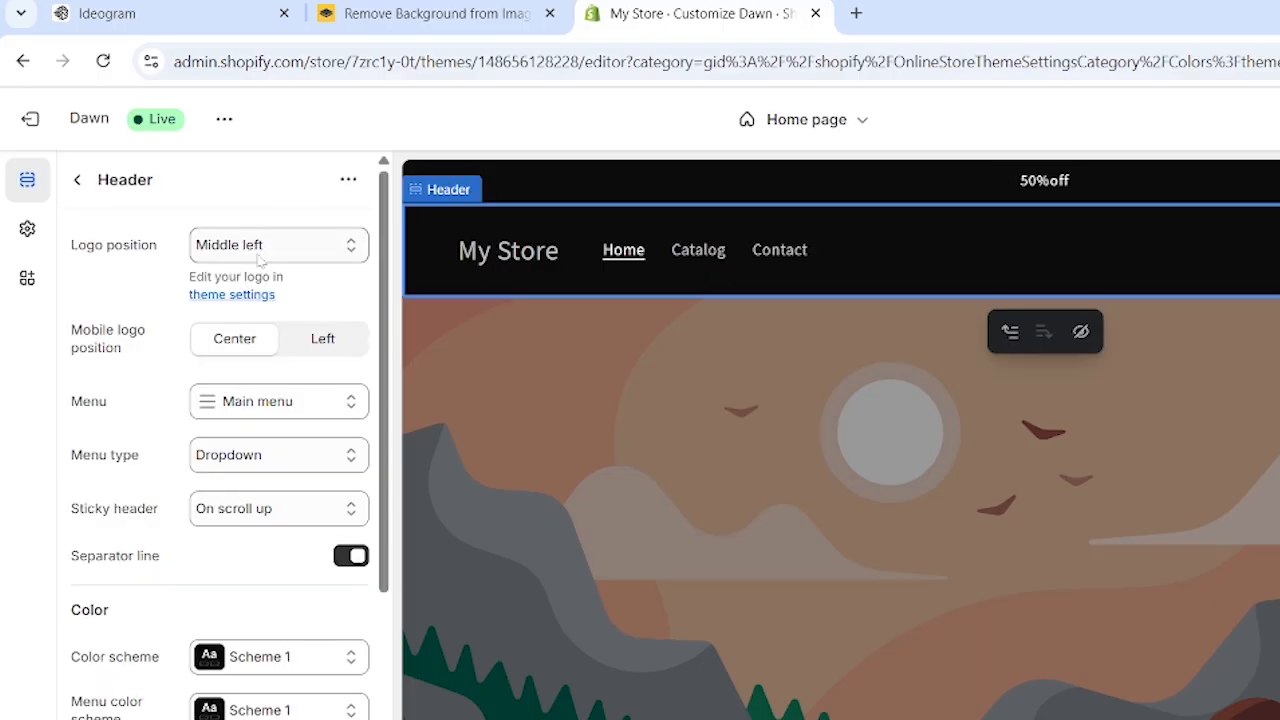
{"action": "left_click_drag", "start_coordinate": [70, 249], "coordinate": [162, 255]}
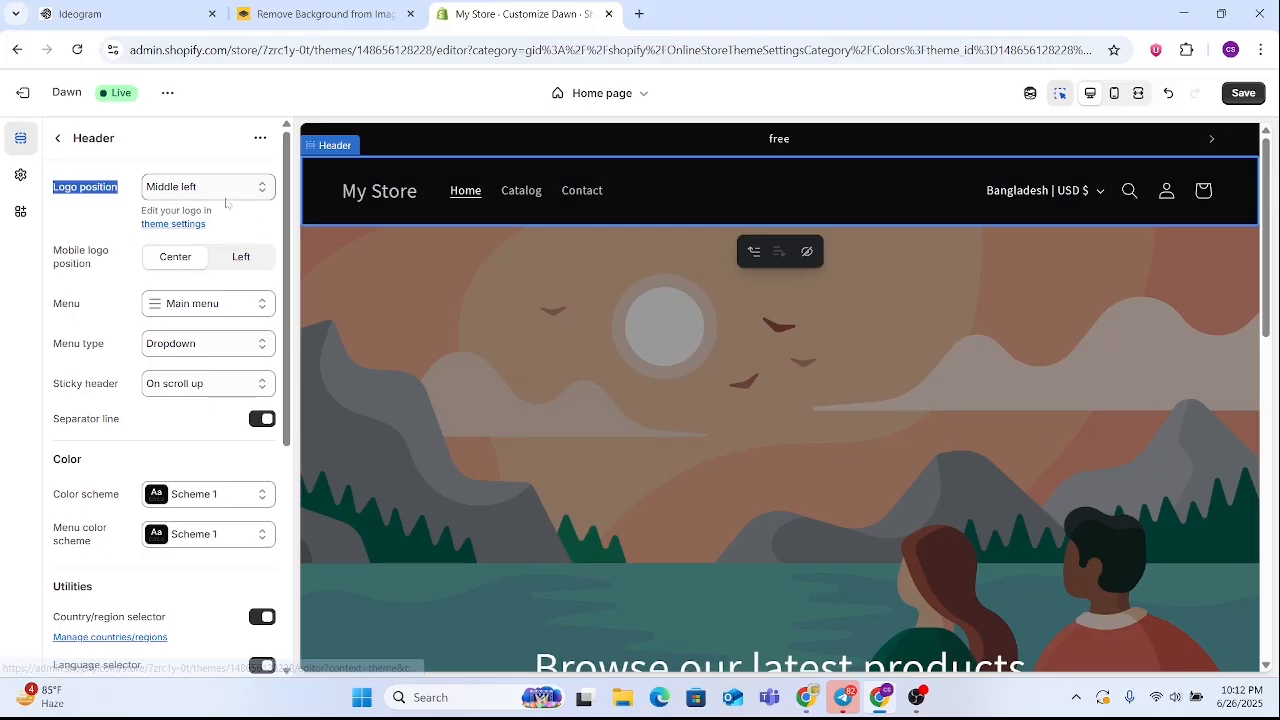
{"action": "left_click", "coordinate": [228, 193]}
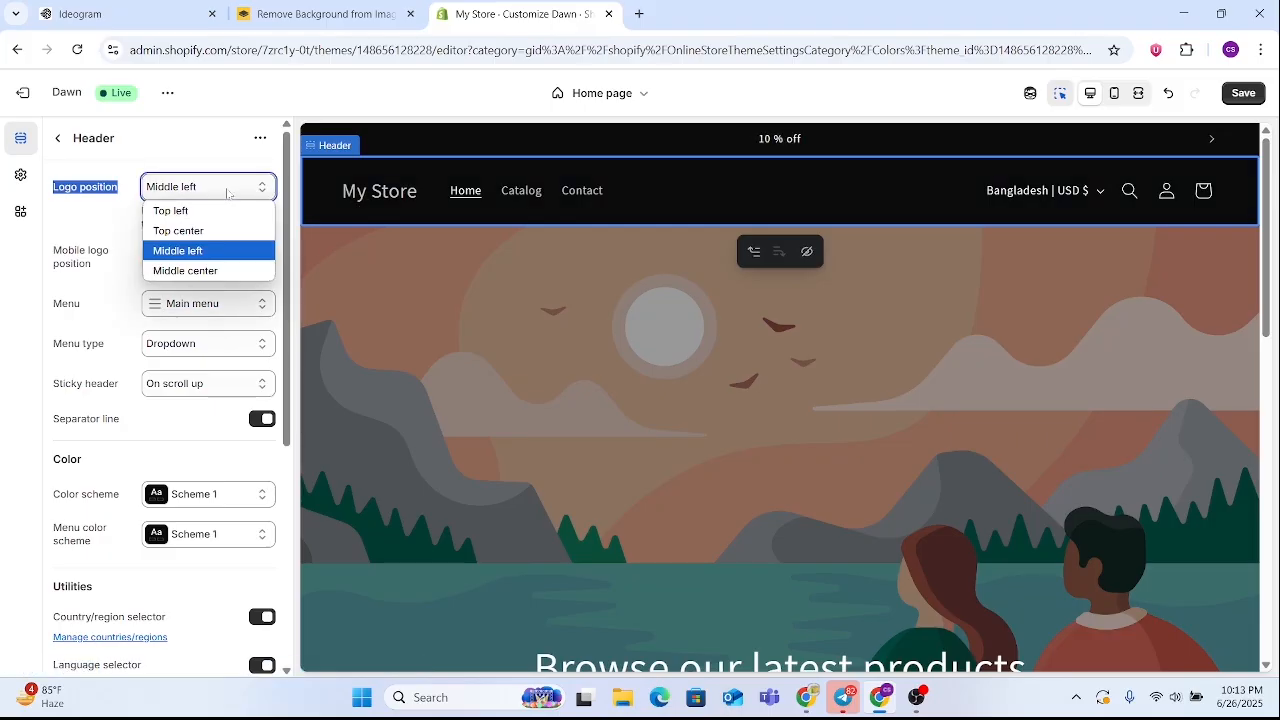
{"action": "left_click", "coordinate": [206, 272]}
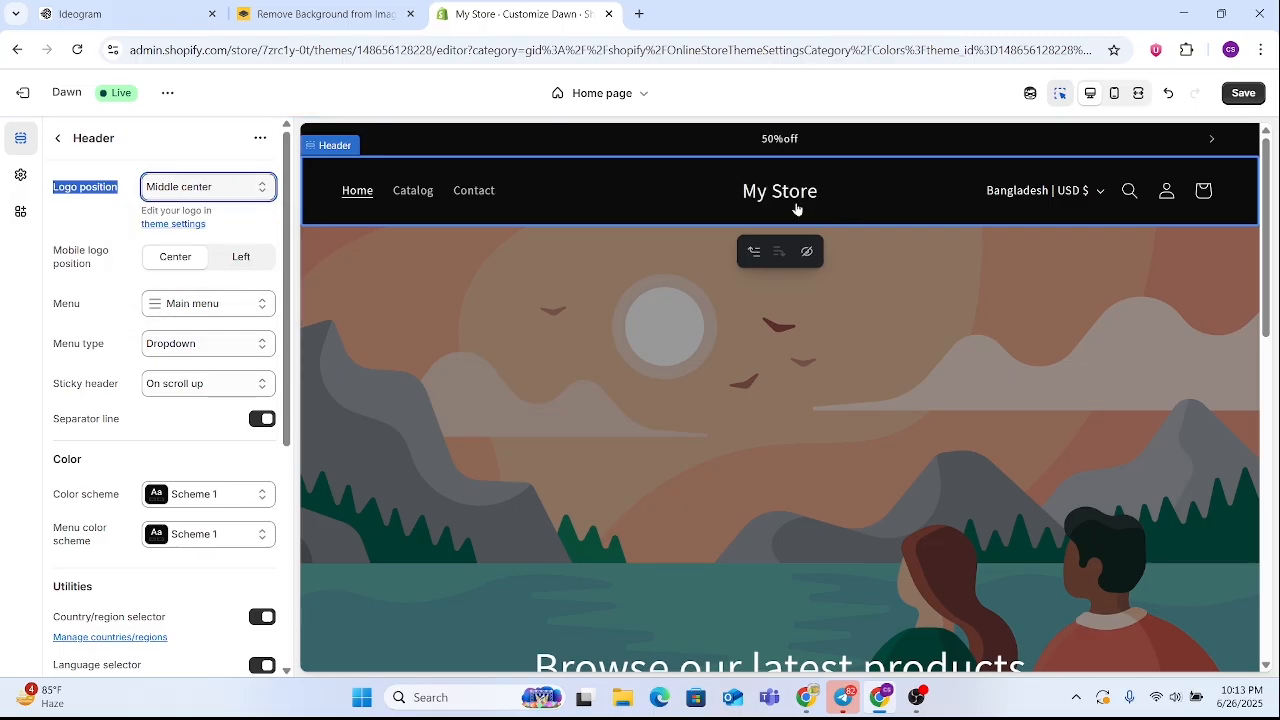
{"action": "left_click", "coordinate": [211, 191]}
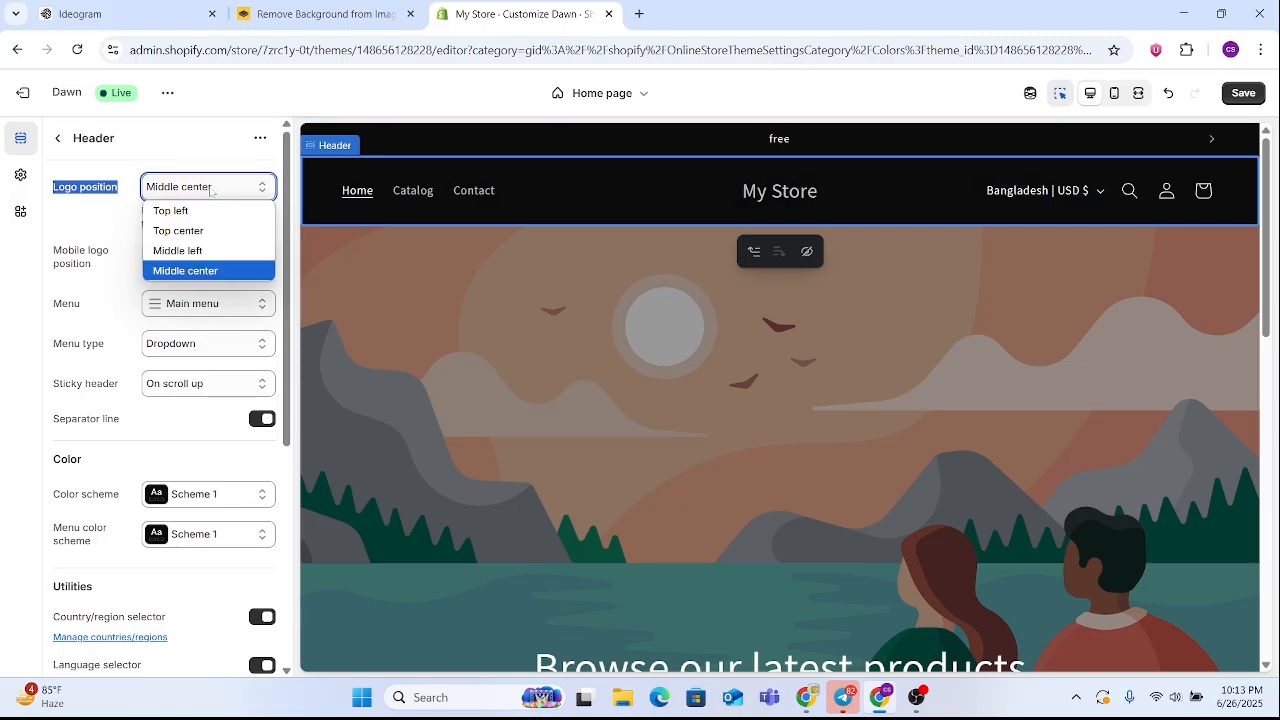
{"action": "left_click", "coordinate": [180, 208]}
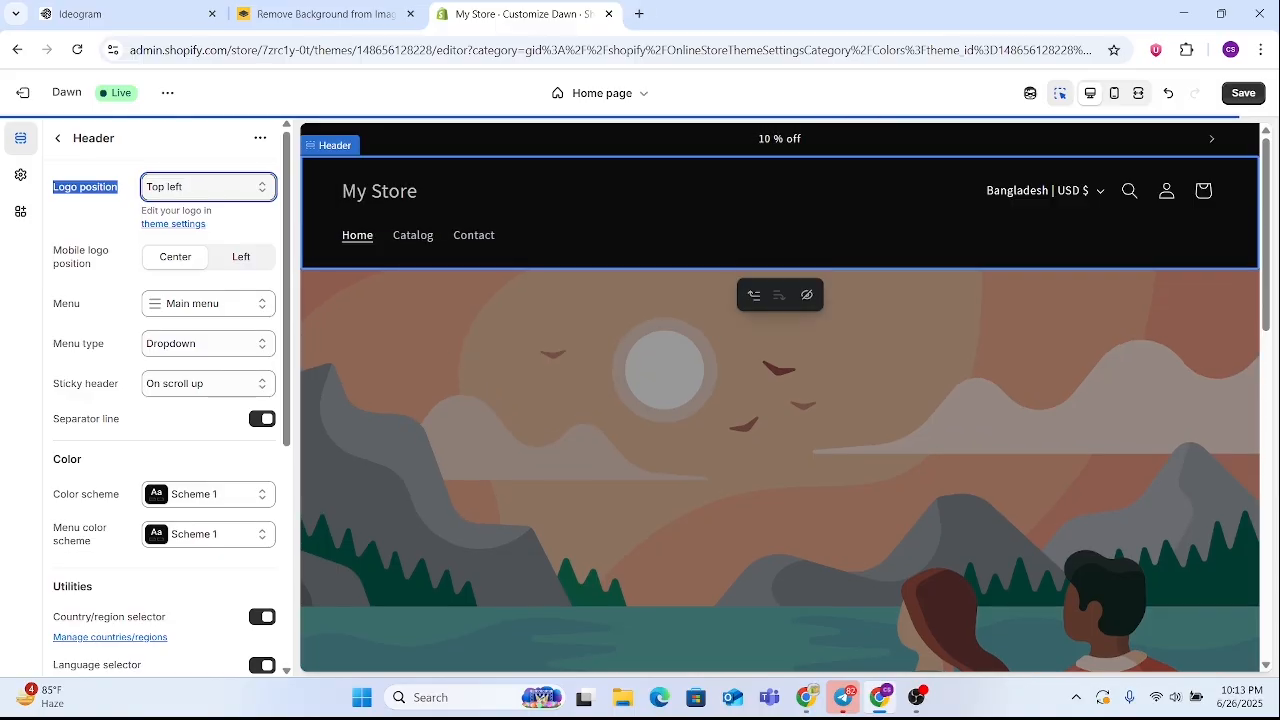
{"action": "left_click", "coordinate": [193, 191]}
{"action": "left_click", "coordinate": [182, 229]}
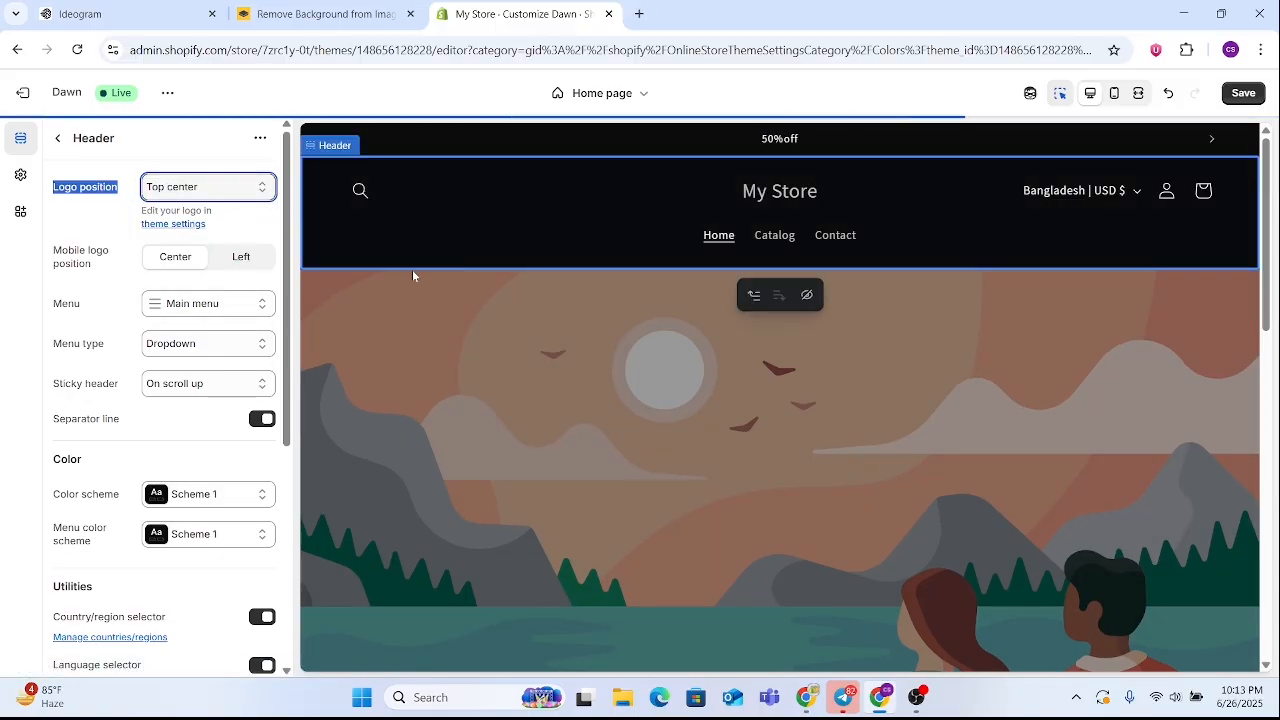
Preview the home page in mobile and desktop views, checking the header and page layout in each
{"action": "left_click", "coordinate": [1114, 93]}
{"action": "left_click", "coordinate": [1089, 95]}
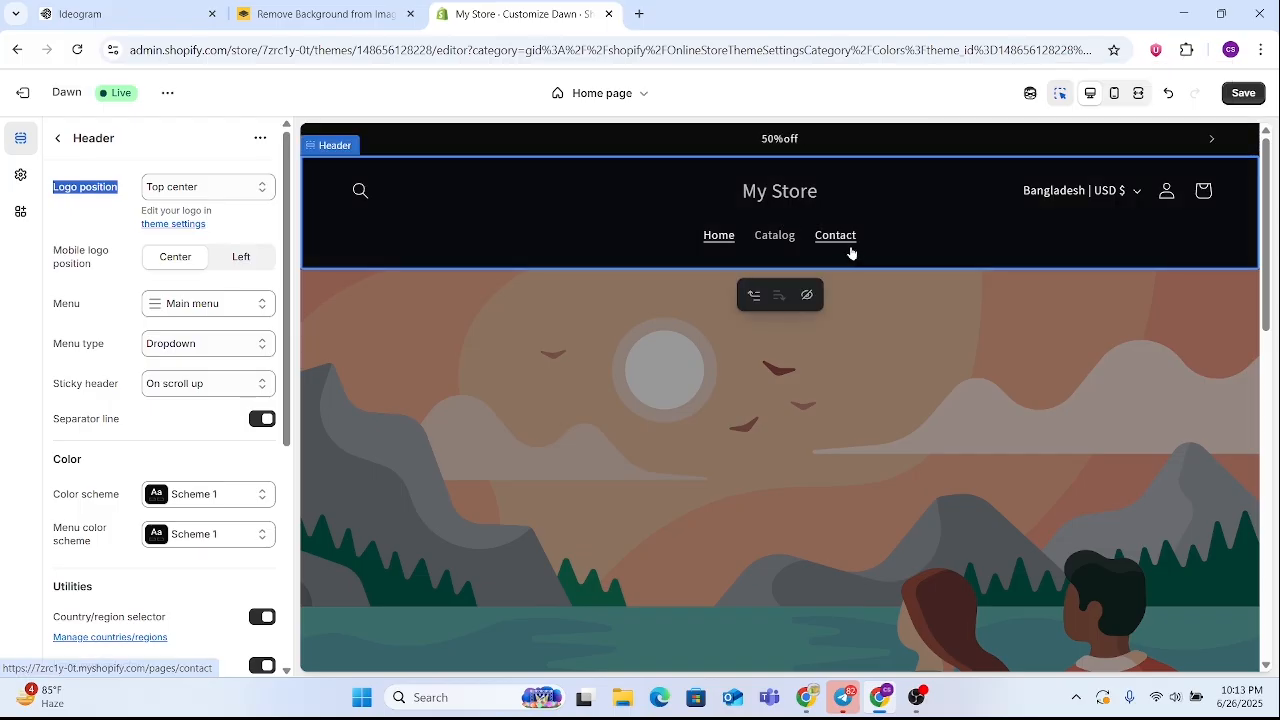
{"action": "left_click", "coordinate": [1114, 94]}
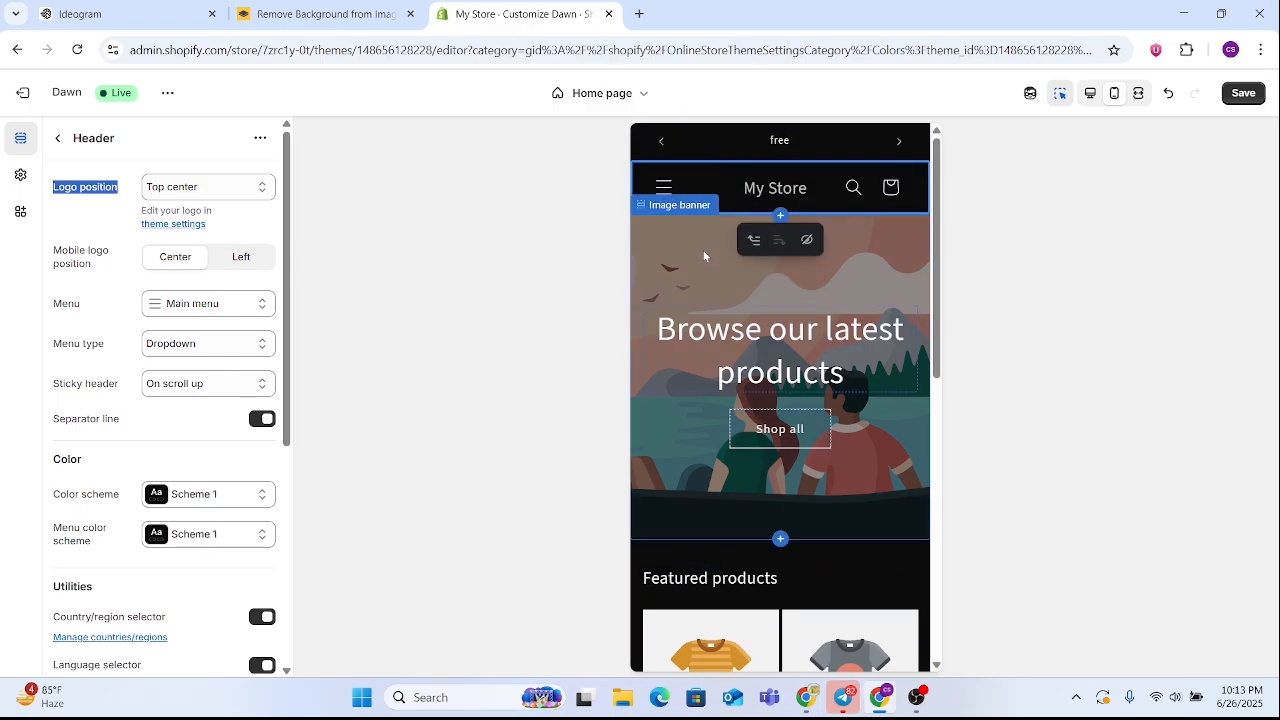
{"action": "scroll", "coordinate": [783, 348], "scroll_direction": "down", "scroll_amount": 10}
{"action": "scroll", "coordinate": [783, 348], "scroll_direction": "up", "scroll_amount": 10}
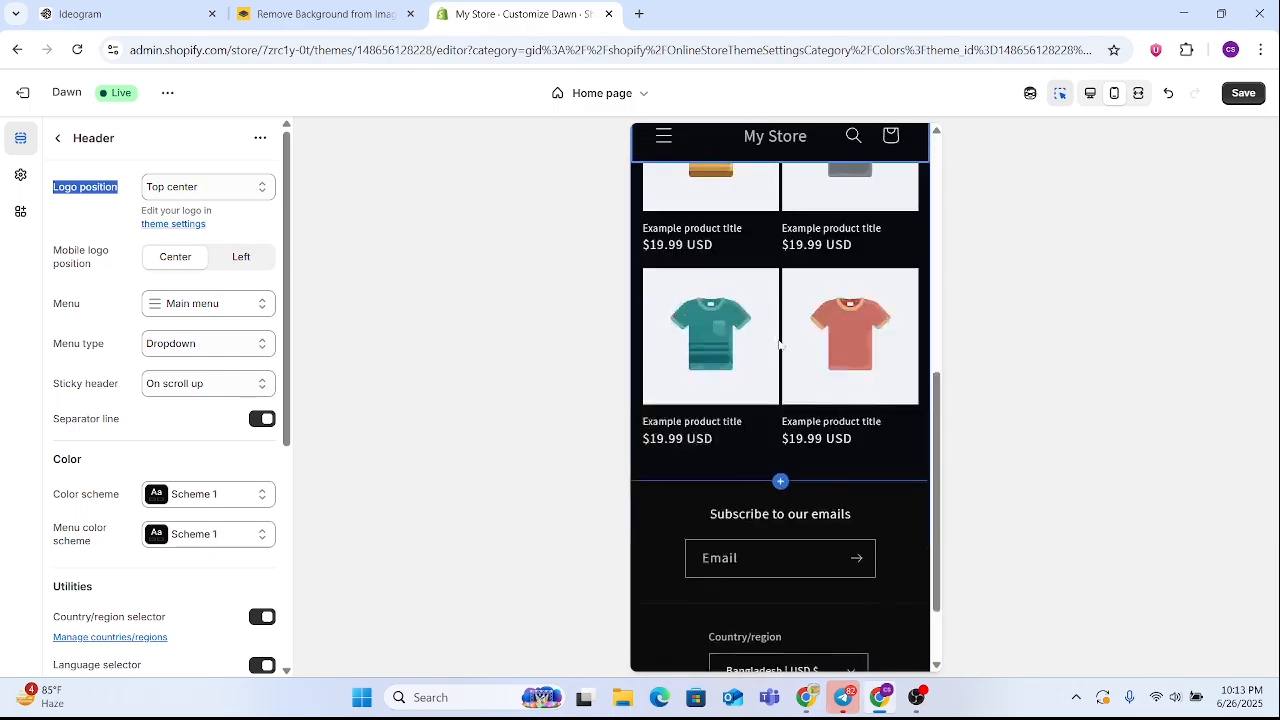
{"action": "left_click", "coordinate": [1090, 93]}
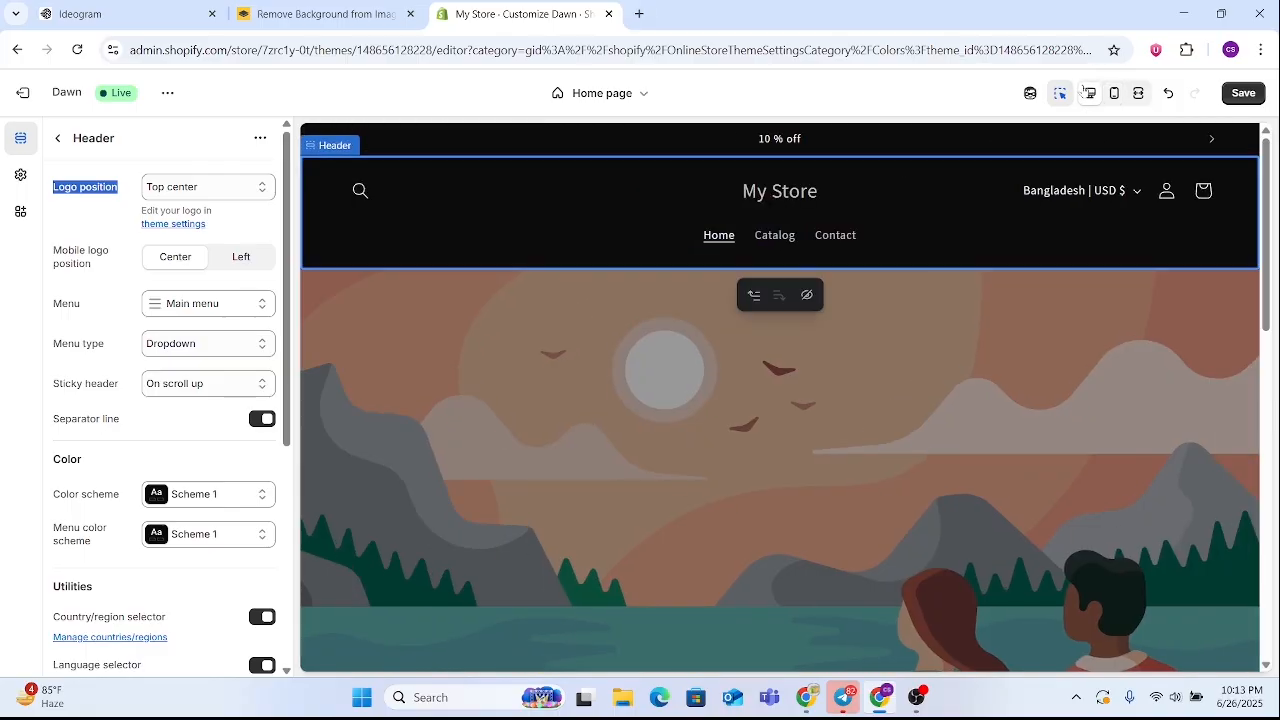
{"action": "scroll", "coordinate": [740, 205], "scroll_direction": "down", "scroll_amount": 10}
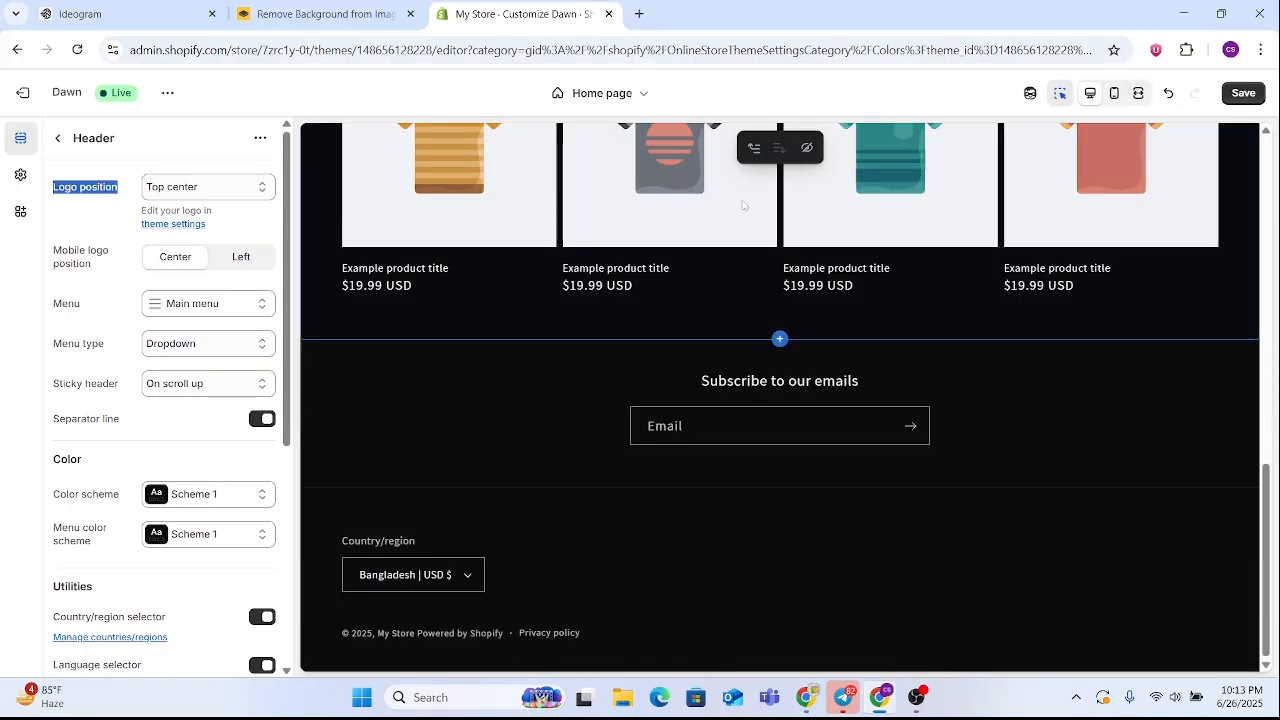
{"action": "scroll", "coordinate": [740, 205], "scroll_direction": "up", "scroll_amount": 4}
{"action": "scroll", "coordinate": [766, 258], "scroll_direction": "up", "scroll_amount": 5}
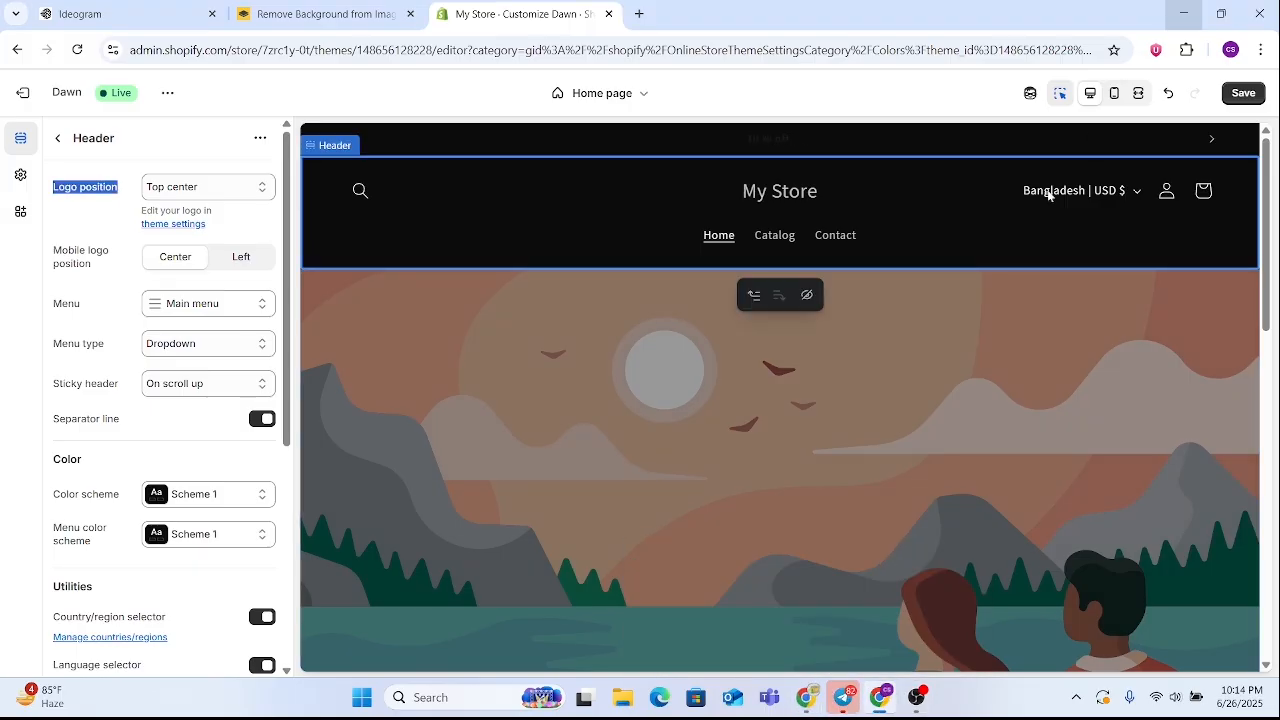
Leave the header settings for the home page's section list and dismiss the chat notification
{"action": "left_click_drag", "start_coordinate": [740, 191], "coordinate": [851, 191]}
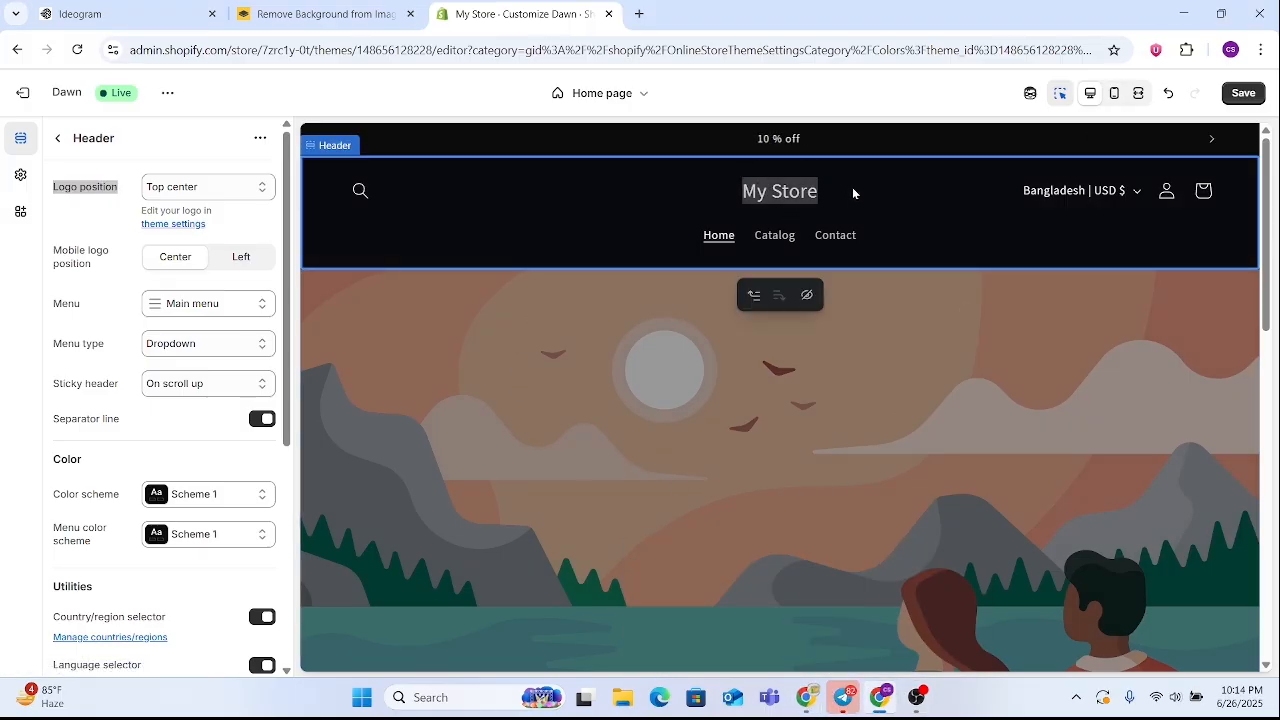
{"action": "left_click", "coordinate": [808, 193]}
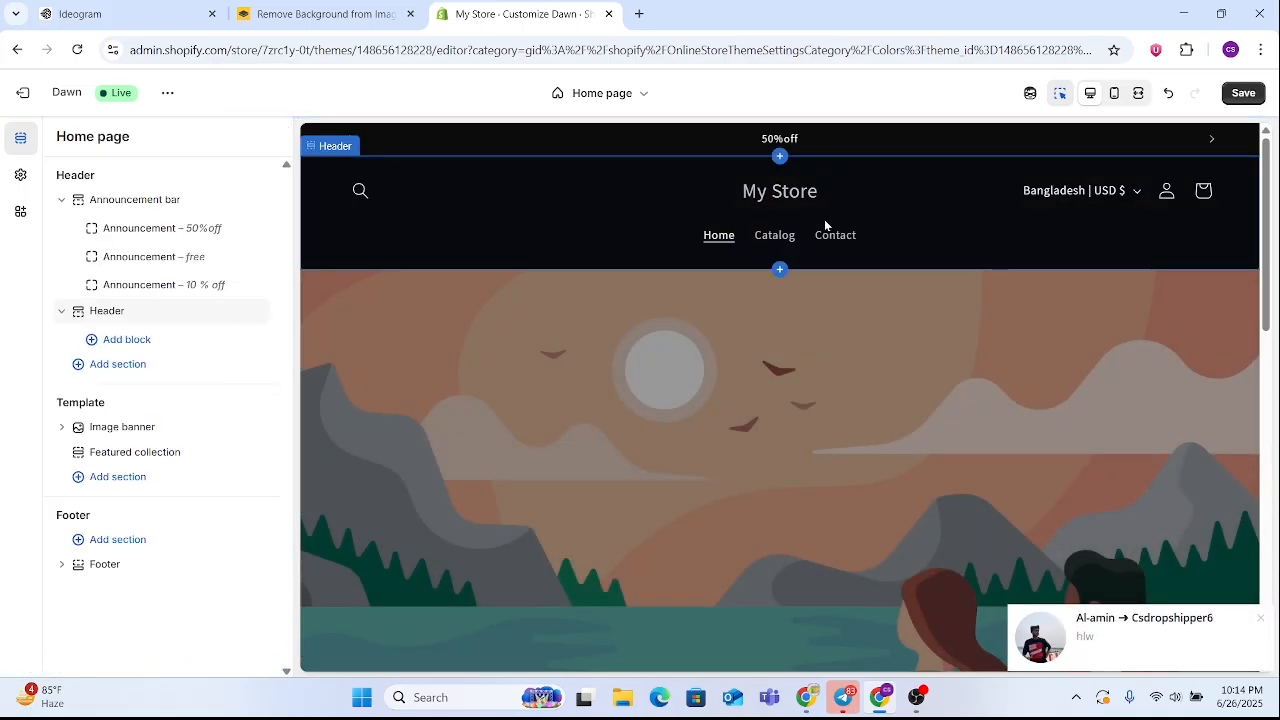
{"action": "left_click", "coordinate": [1257, 614]}
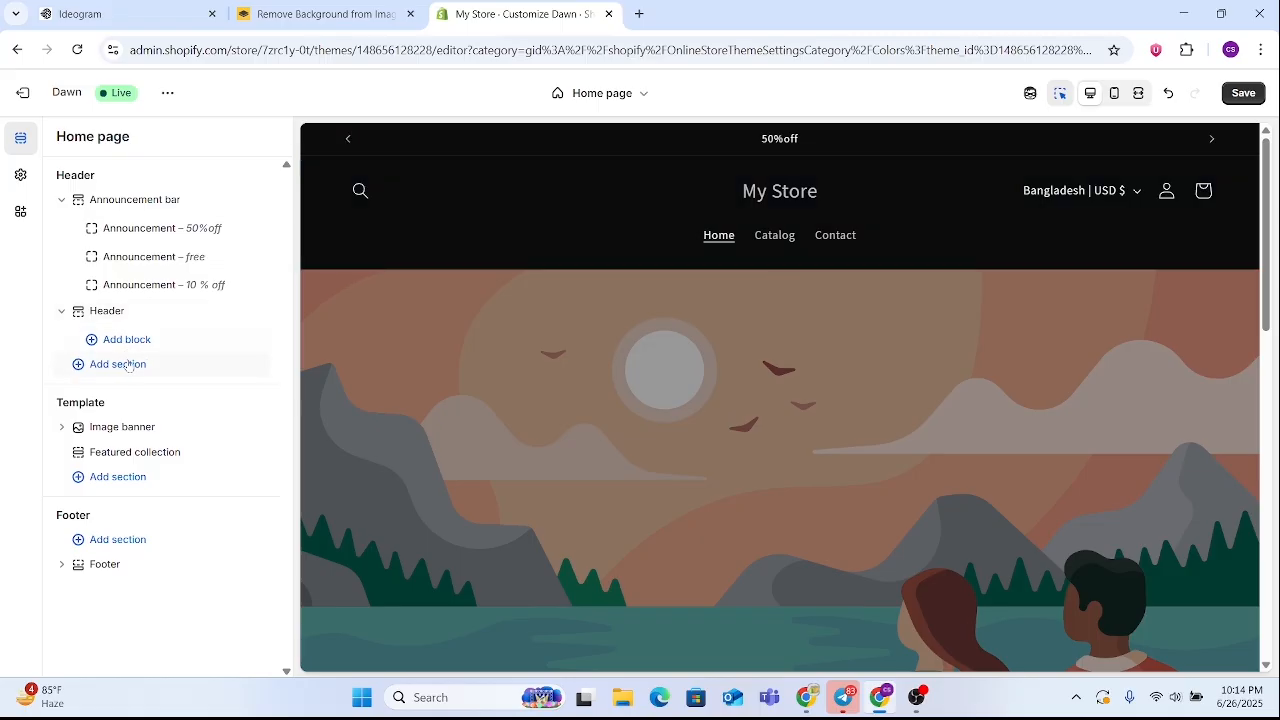
Add a Slideshow section to the home page template
{"action": "scroll", "coordinate": [742, 494], "scroll_direction": "down", "scroll_amount": 3}
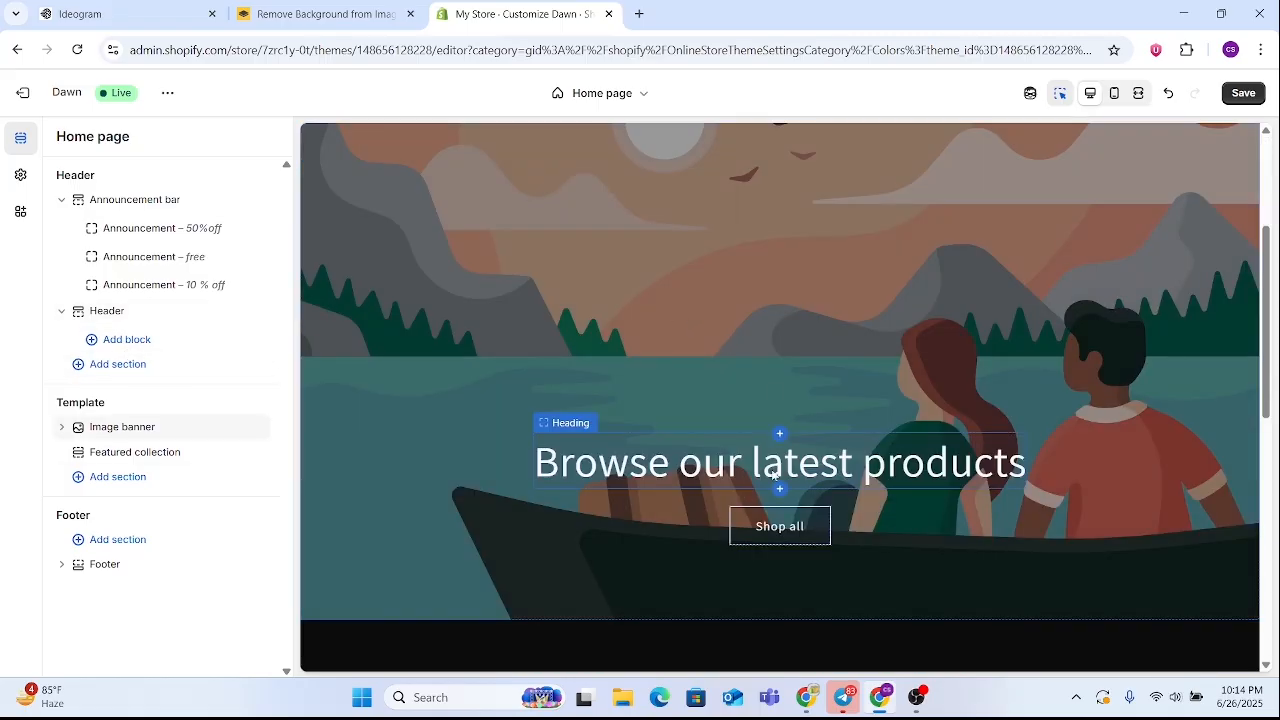
{"action": "scroll", "coordinate": [659, 410], "scroll_direction": "up", "scroll_amount": 3}
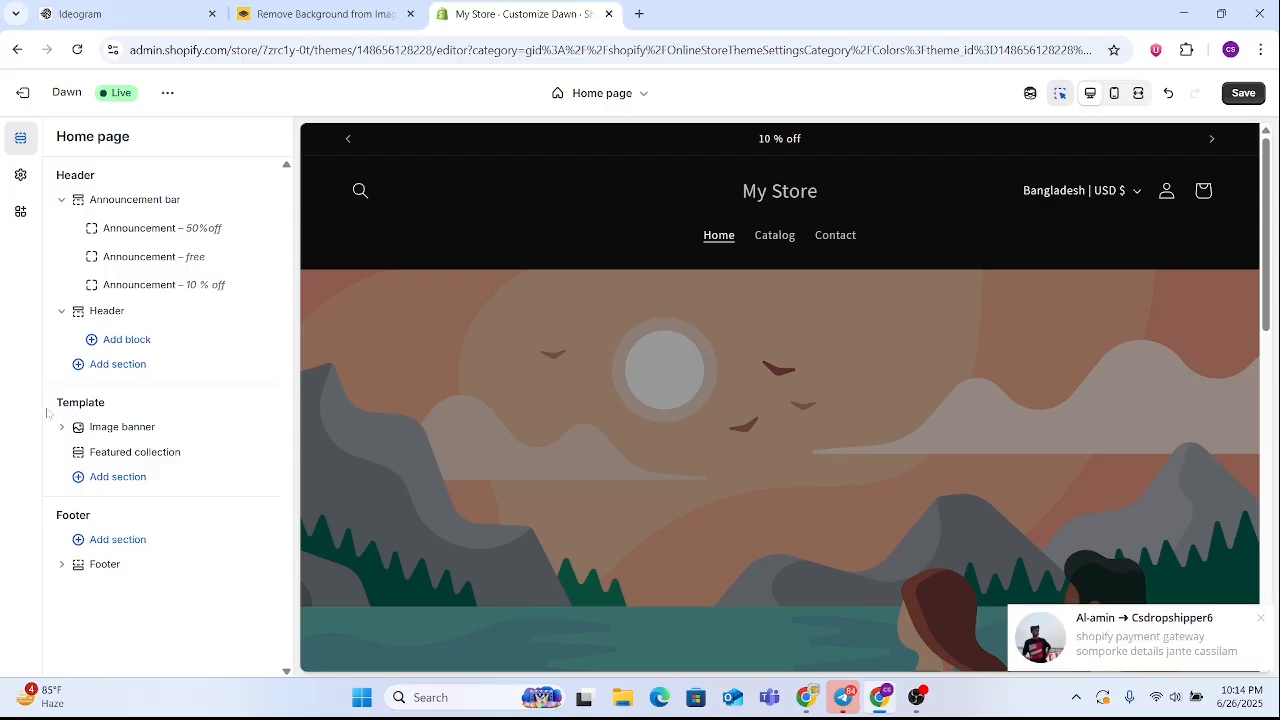
{"action": "left_click_drag", "start_coordinate": [50, 412], "coordinate": [163, 404]}
{"action": "left_click", "coordinate": [165, 404]}
{"action": "left_click", "coordinate": [118, 478]}
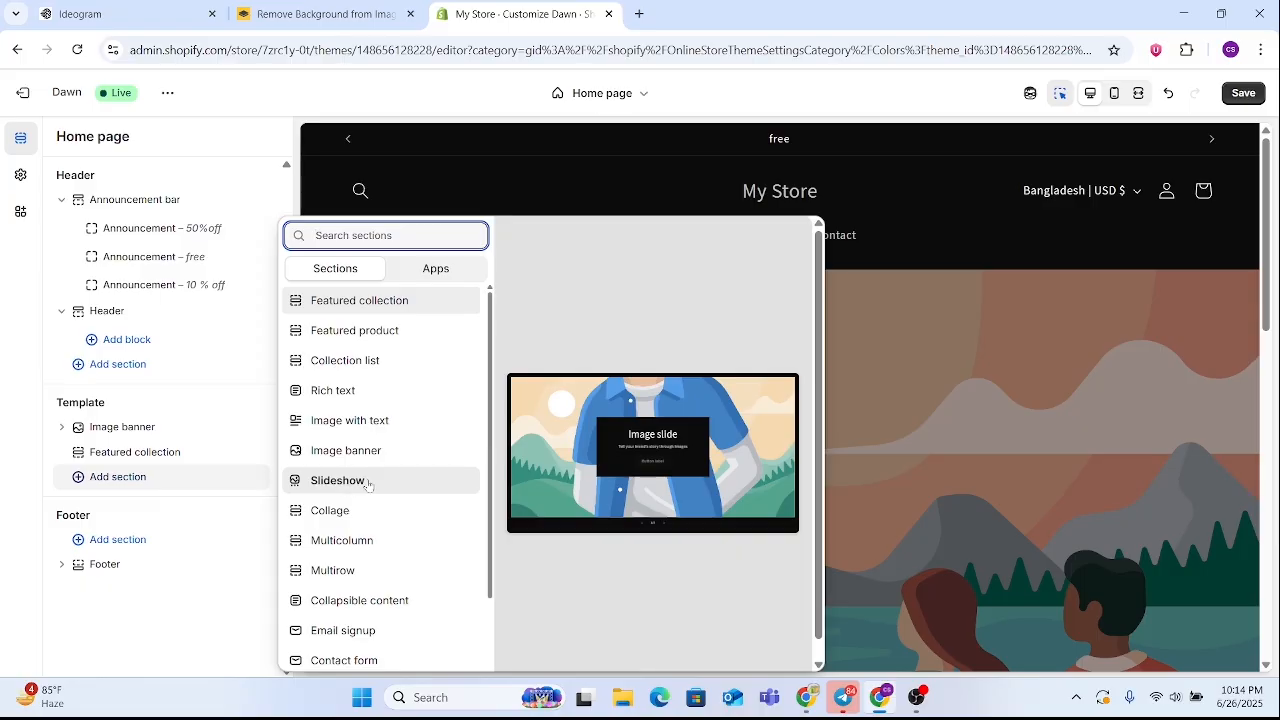
{"action": "left_click", "coordinate": [320, 481]}
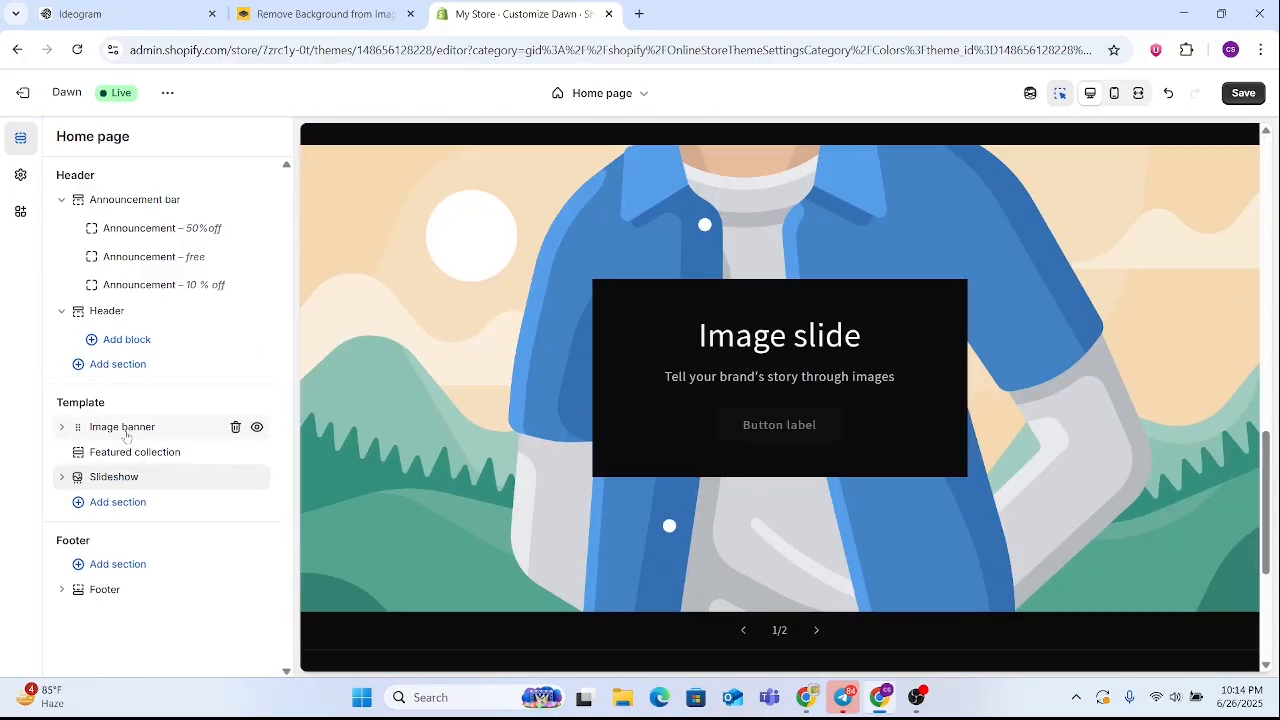
Remove the Image banner section from the template and move the Slideshow section above Featured collection
{"action": "left_click", "coordinate": [124, 430]}
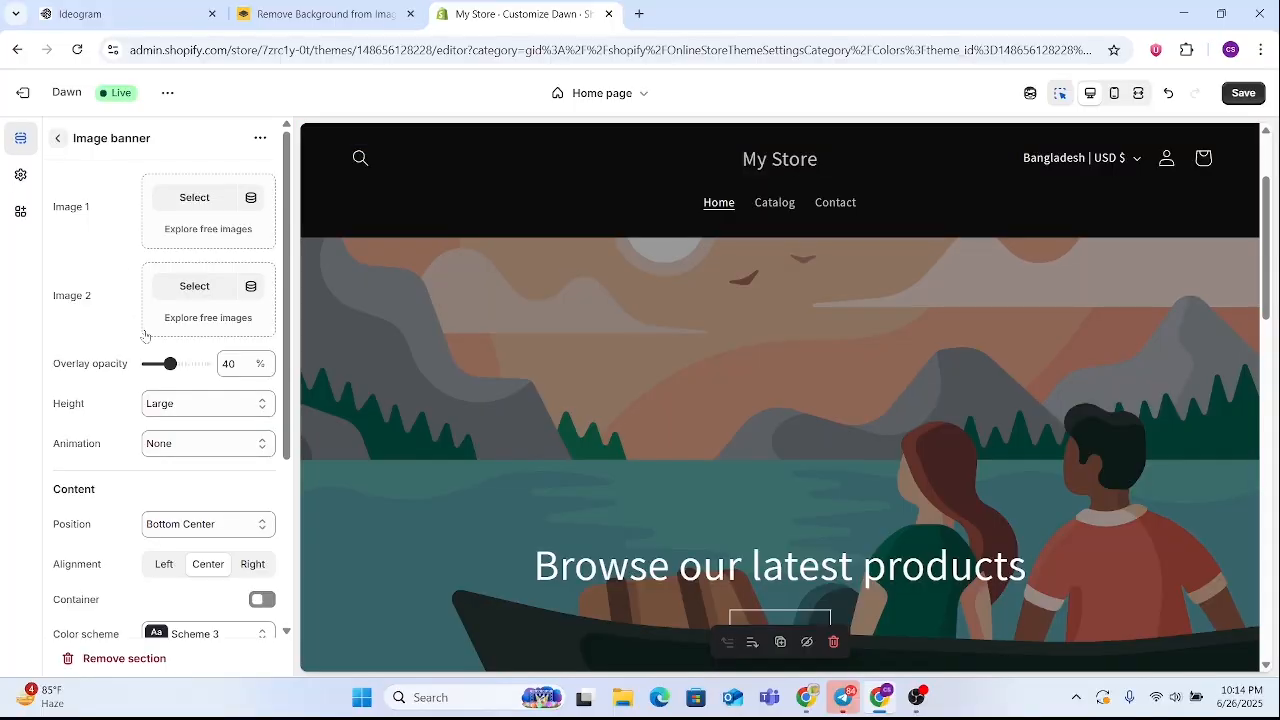
{"action": "left_click", "coordinate": [58, 138]}
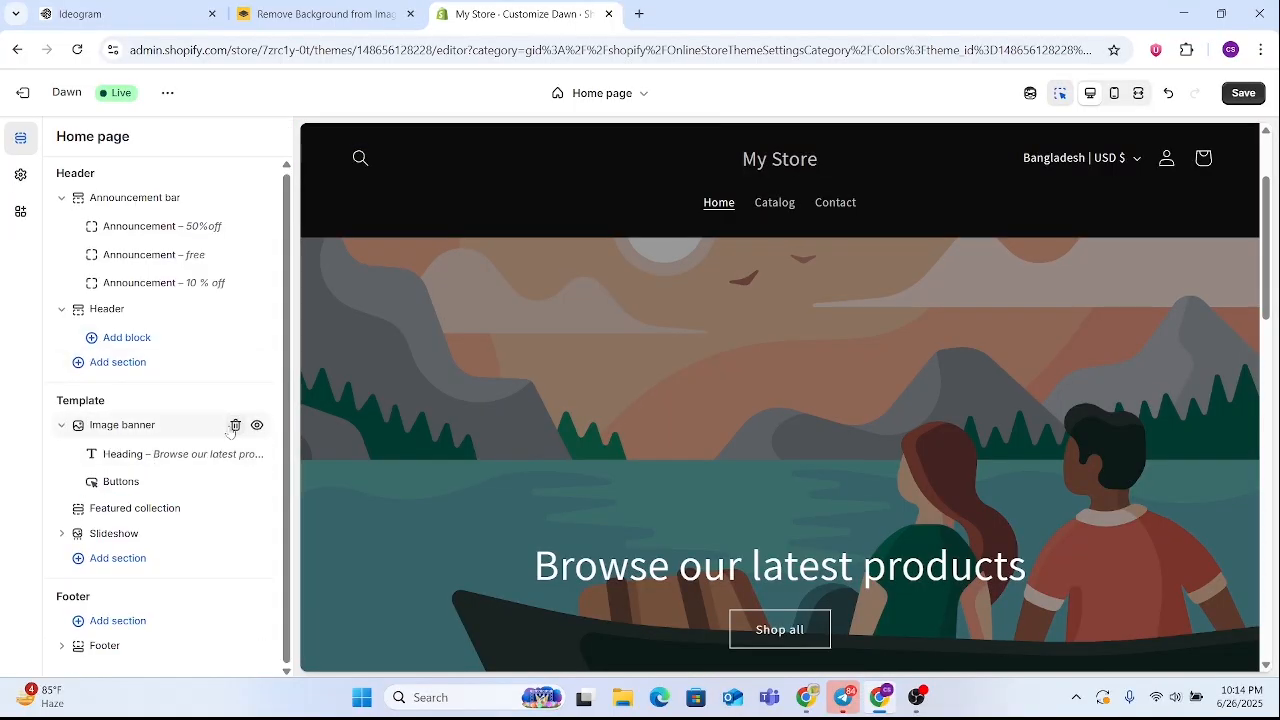
{"action": "left_click", "coordinate": [235, 426]}
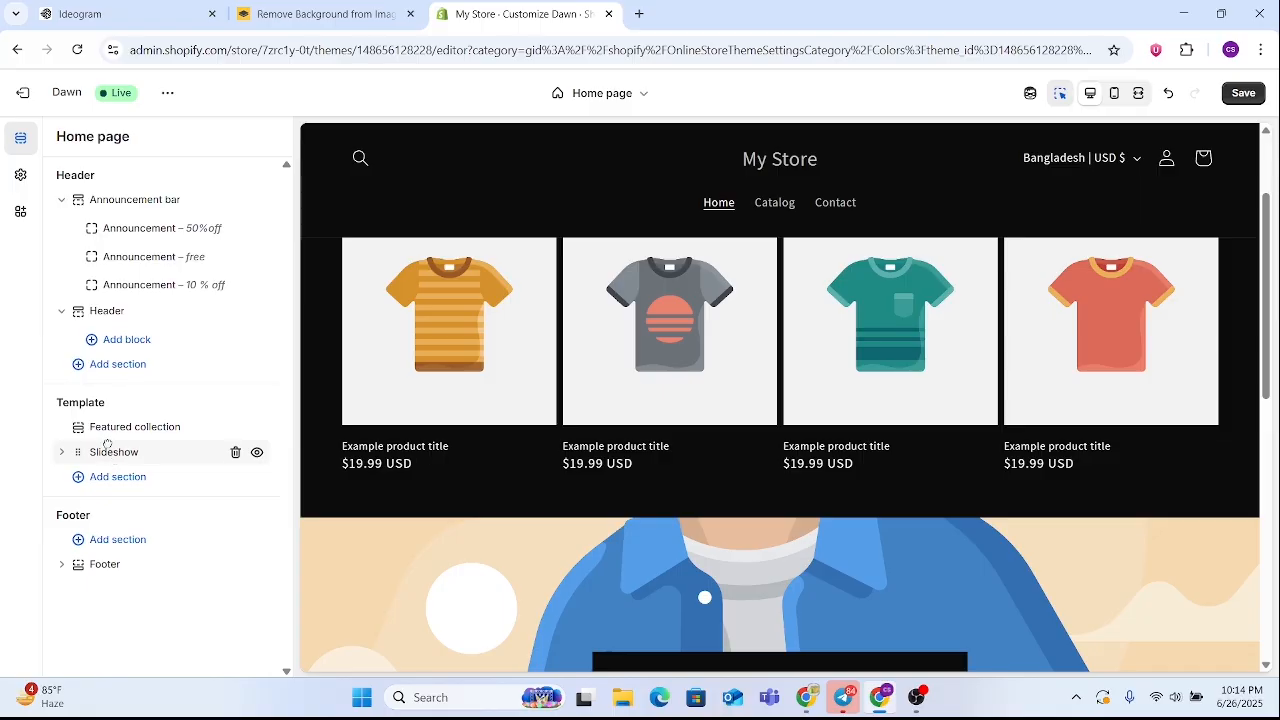
{"action": "left_click_drag", "start_coordinate": [107, 445], "coordinate": [103, 428]}
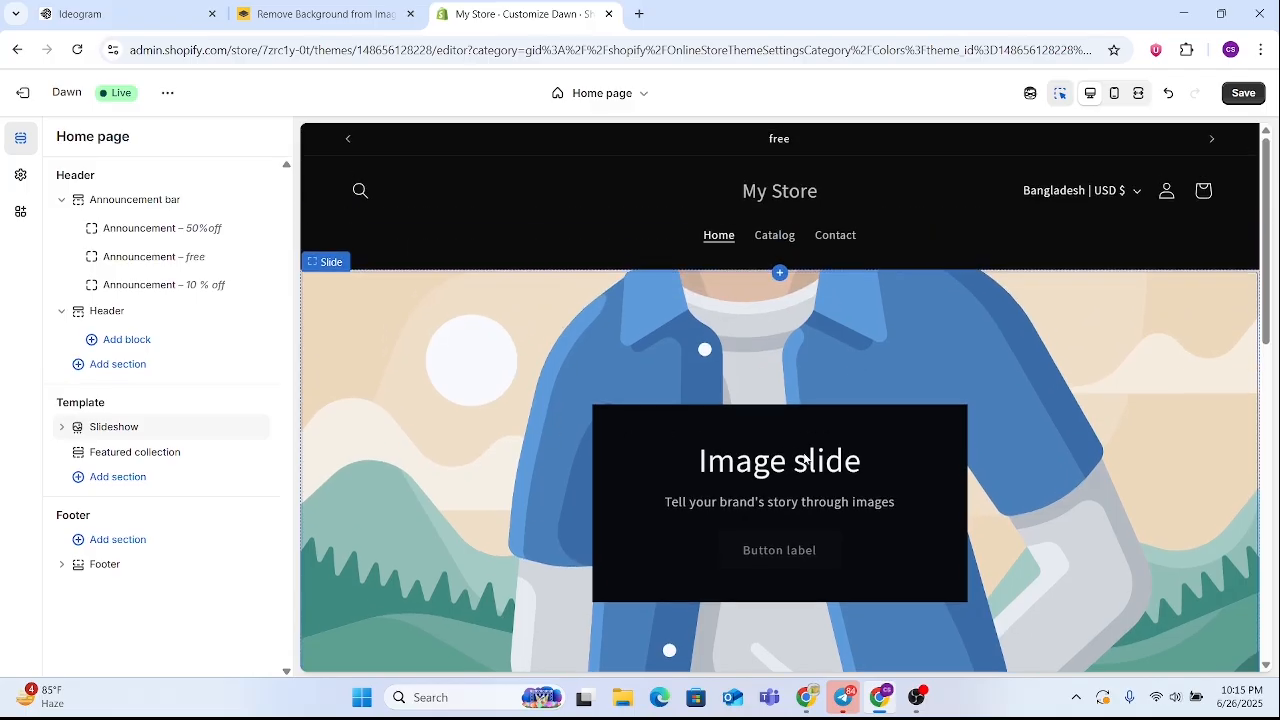
{"action": "scroll", "coordinate": [931, 323], "scroll_direction": "down", "scroll_amount": 3}
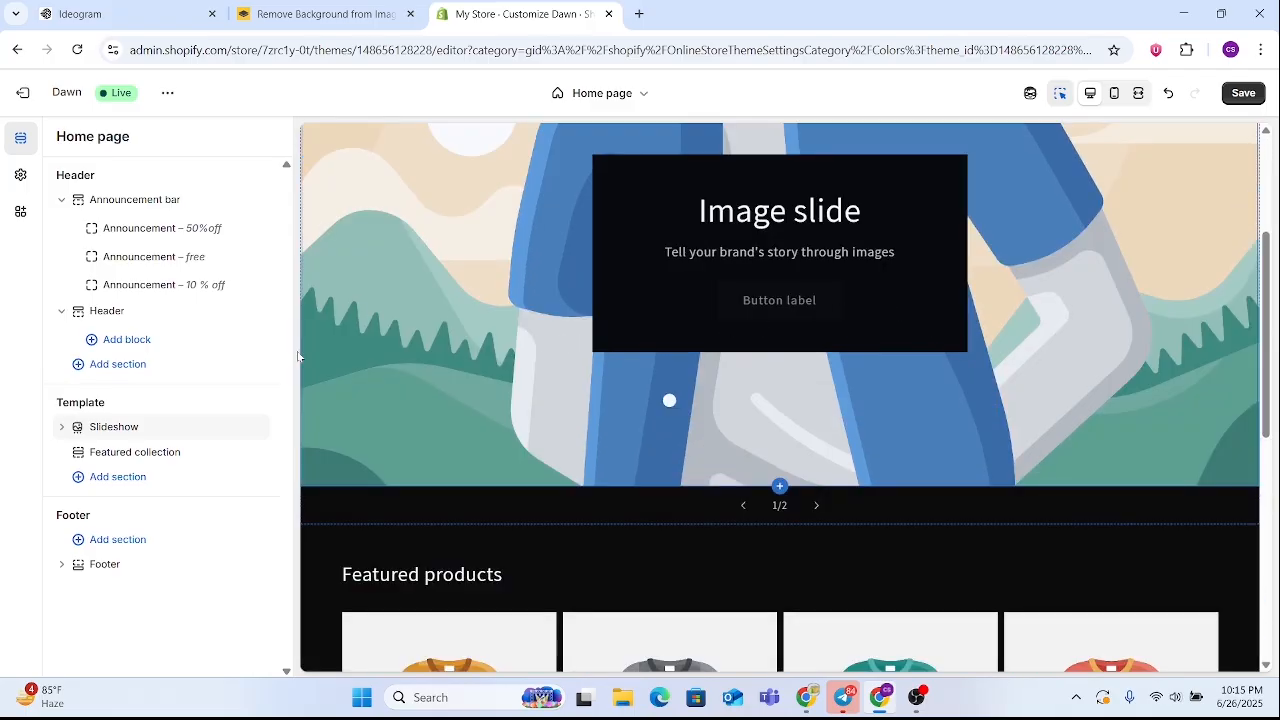
Review the Slideshow section's layout, rotation and mobile settings along with its preview, and return to the section list
{"action": "left_click", "coordinate": [110, 427]}
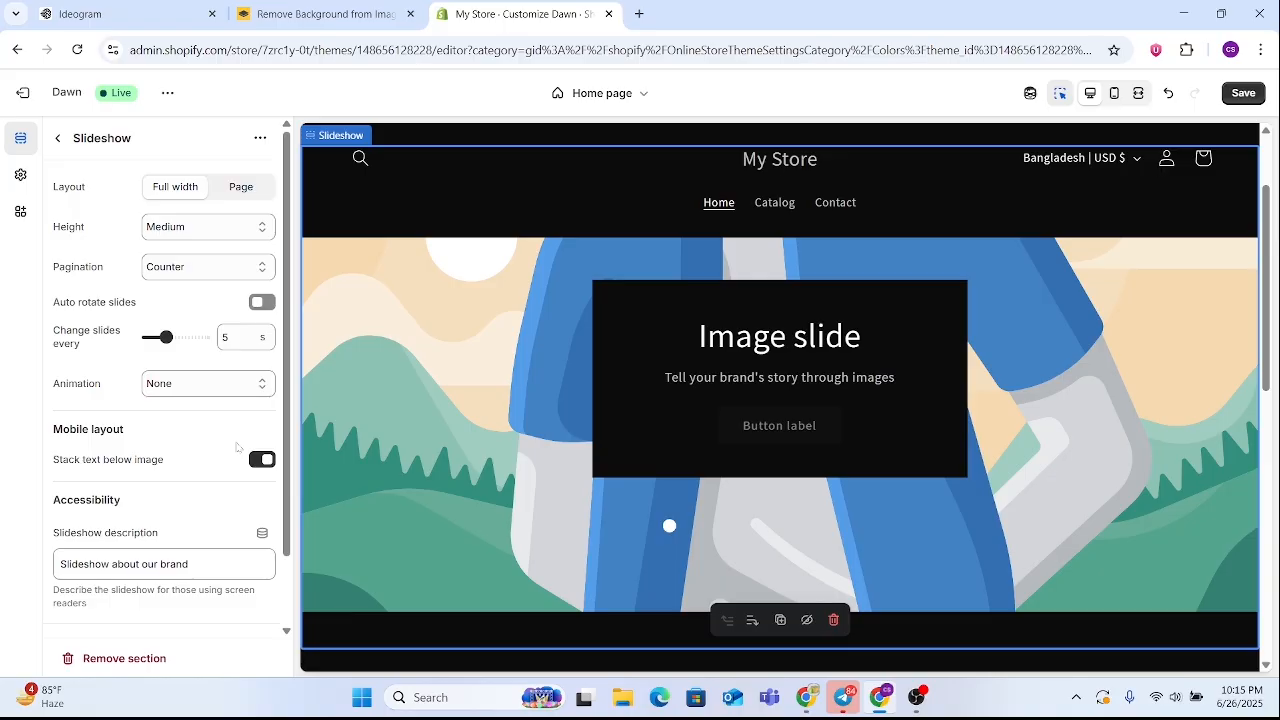
{"action": "scroll", "coordinate": [197, 357], "scroll_direction": "down", "scroll_amount": 1}
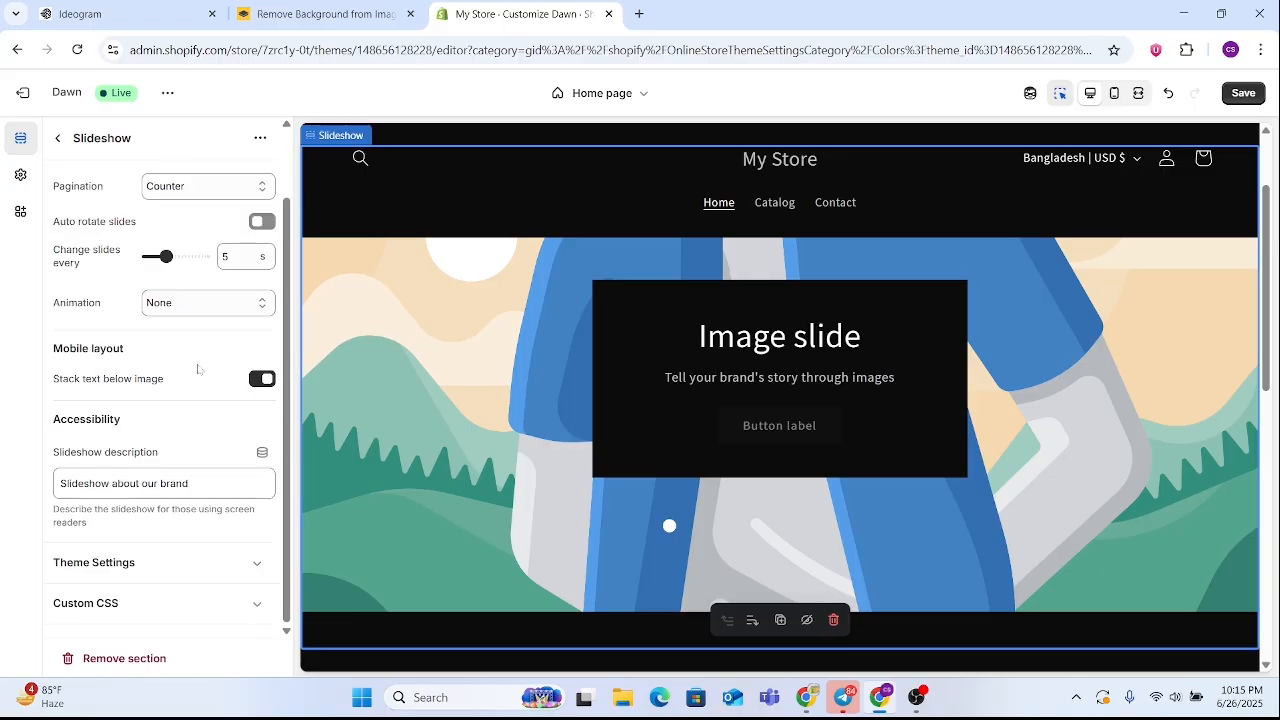
{"action": "scroll", "coordinate": [706, 286], "scroll_direction": "down", "scroll_amount": 4}
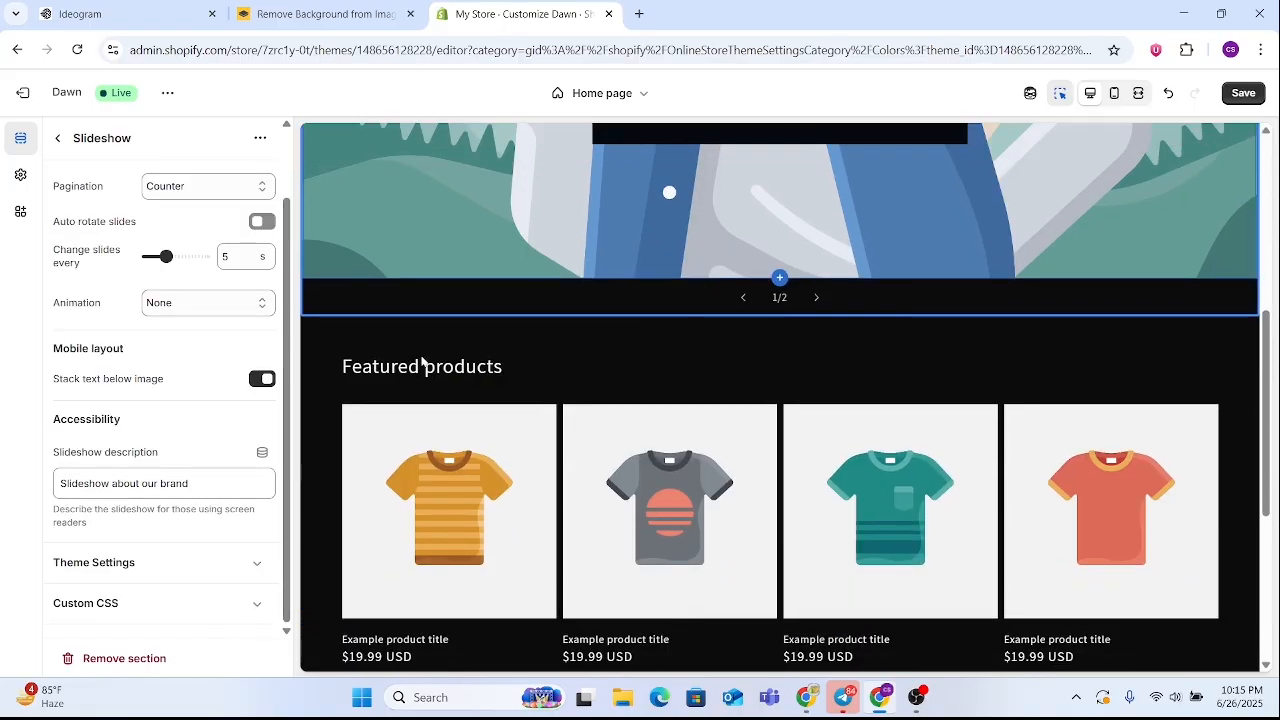
{"action": "scroll", "coordinate": [704, 330], "scroll_direction": "up", "scroll_amount": 5}
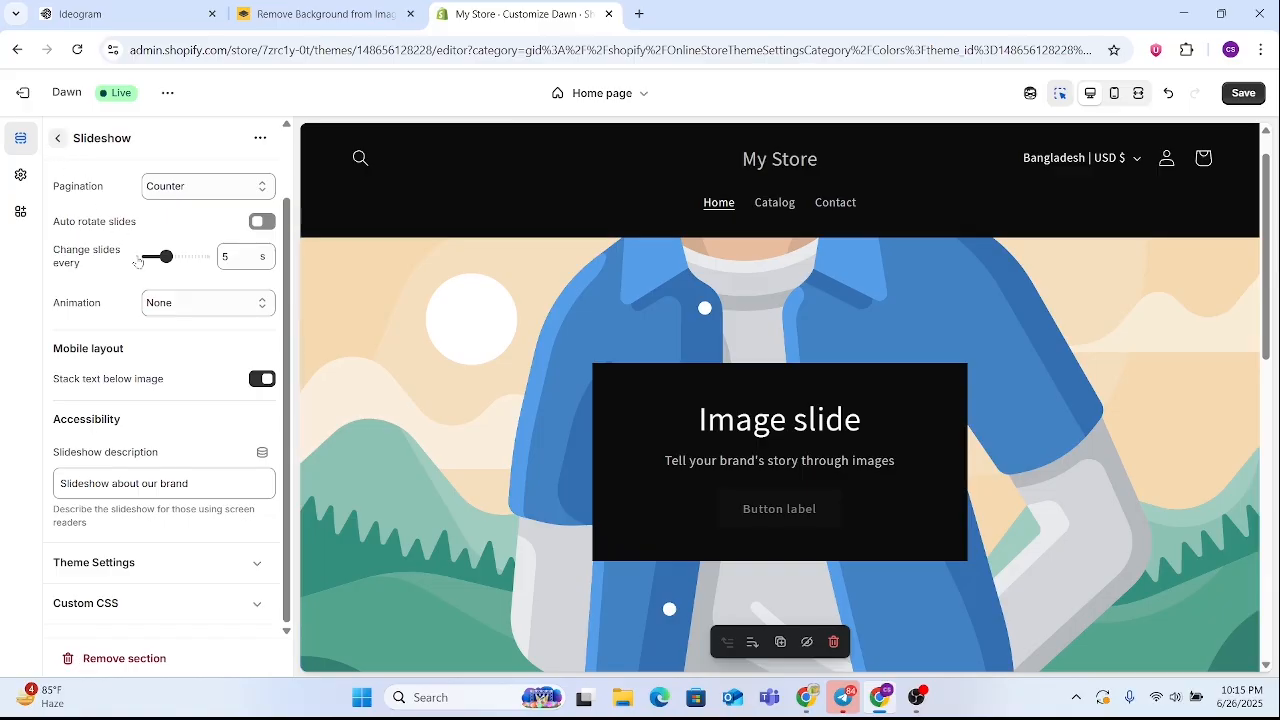
{"action": "left_click", "coordinate": [58, 138]}
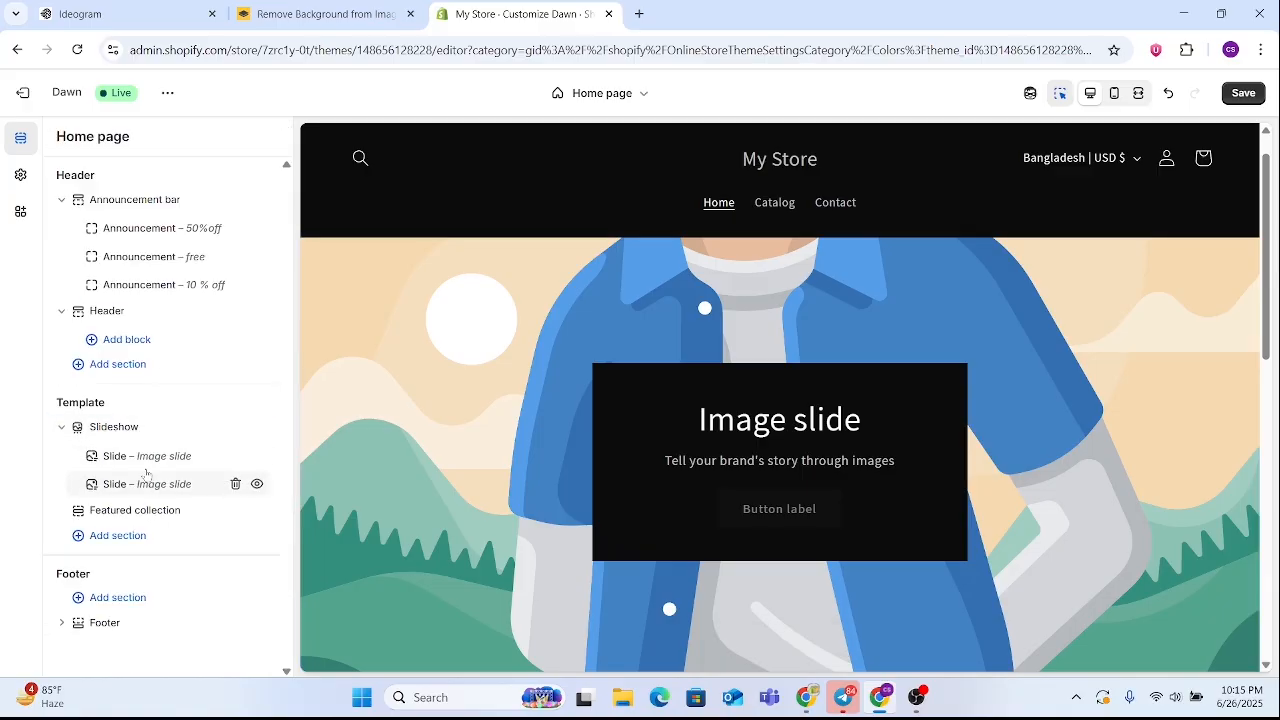
Open the settings of the Slideshow's first slide and its library of free images
{"action": "left_click", "coordinate": [140, 458]}
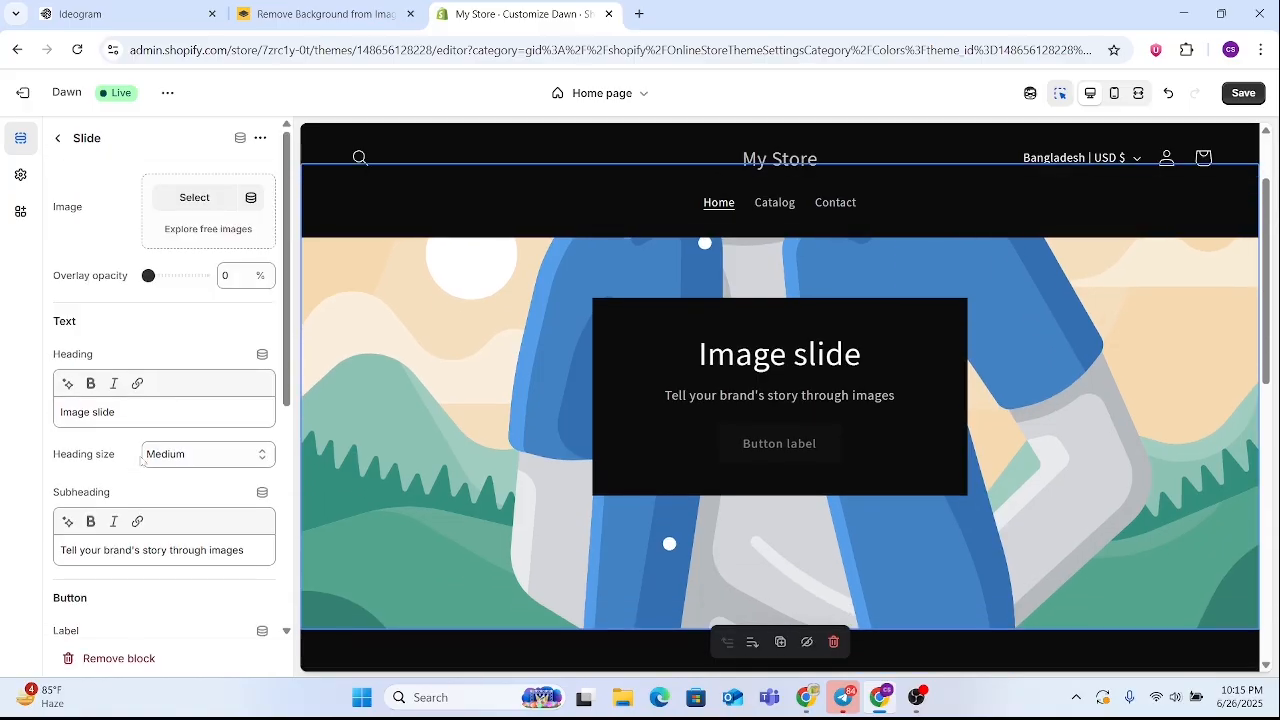
{"action": "scroll", "coordinate": [150, 400], "scroll_direction": "down", "scroll_amount": 3}
{"action": "scroll", "coordinate": [198, 247], "scroll_direction": "up", "scroll_amount": 2}
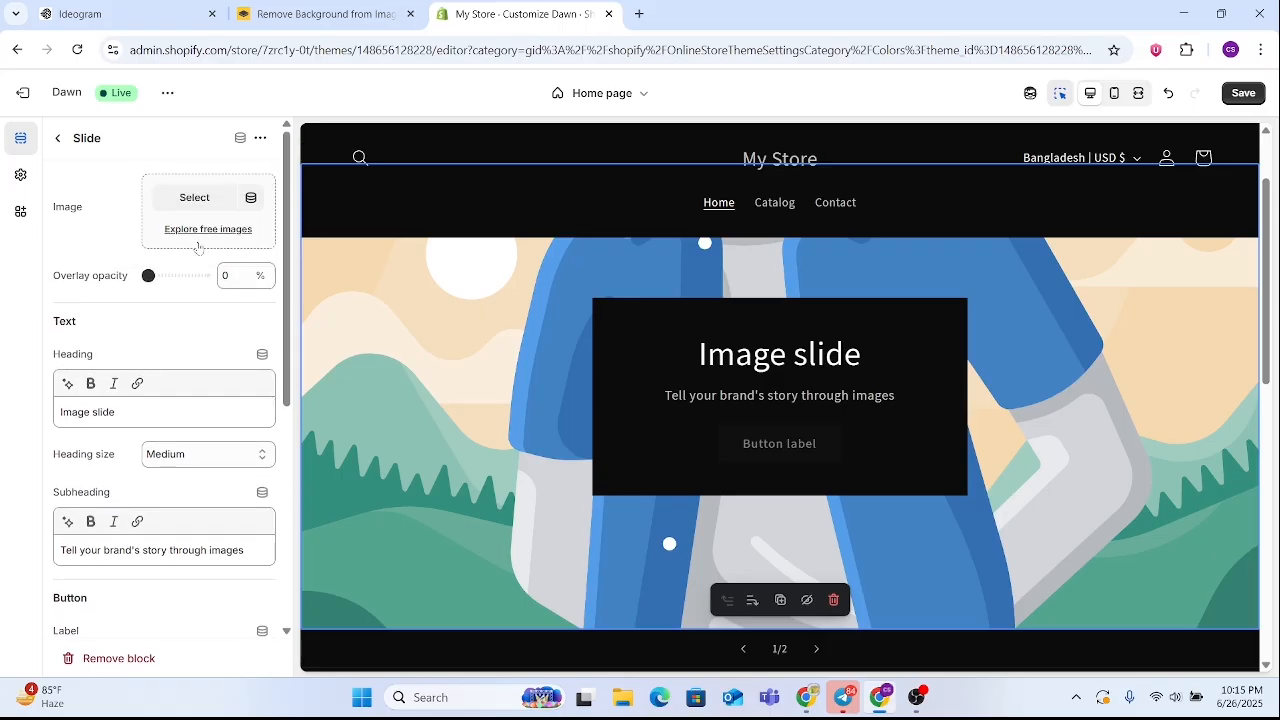
{"action": "left_click", "coordinate": [186, 232]}
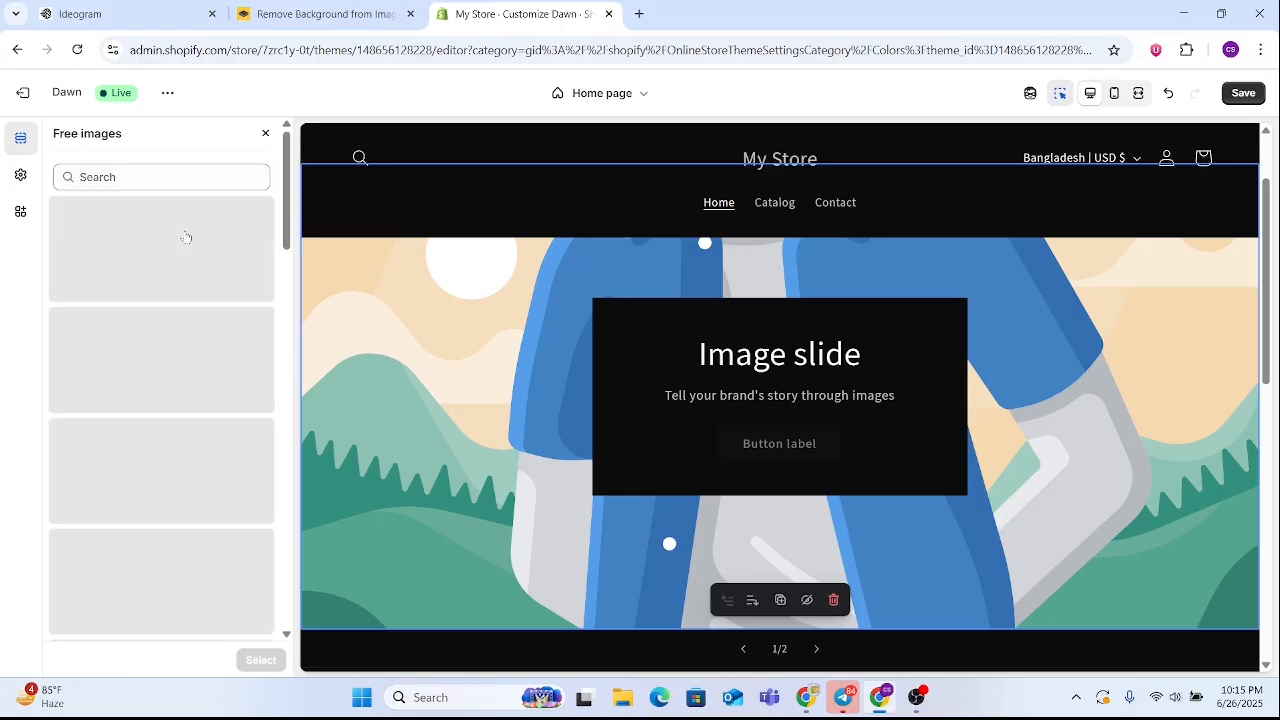
Switch to Ideogram to view the generated Allvanta Gadgets display image, and return to the Shopify theme editor
{"action": "left_click", "coordinate": [125, 10]}
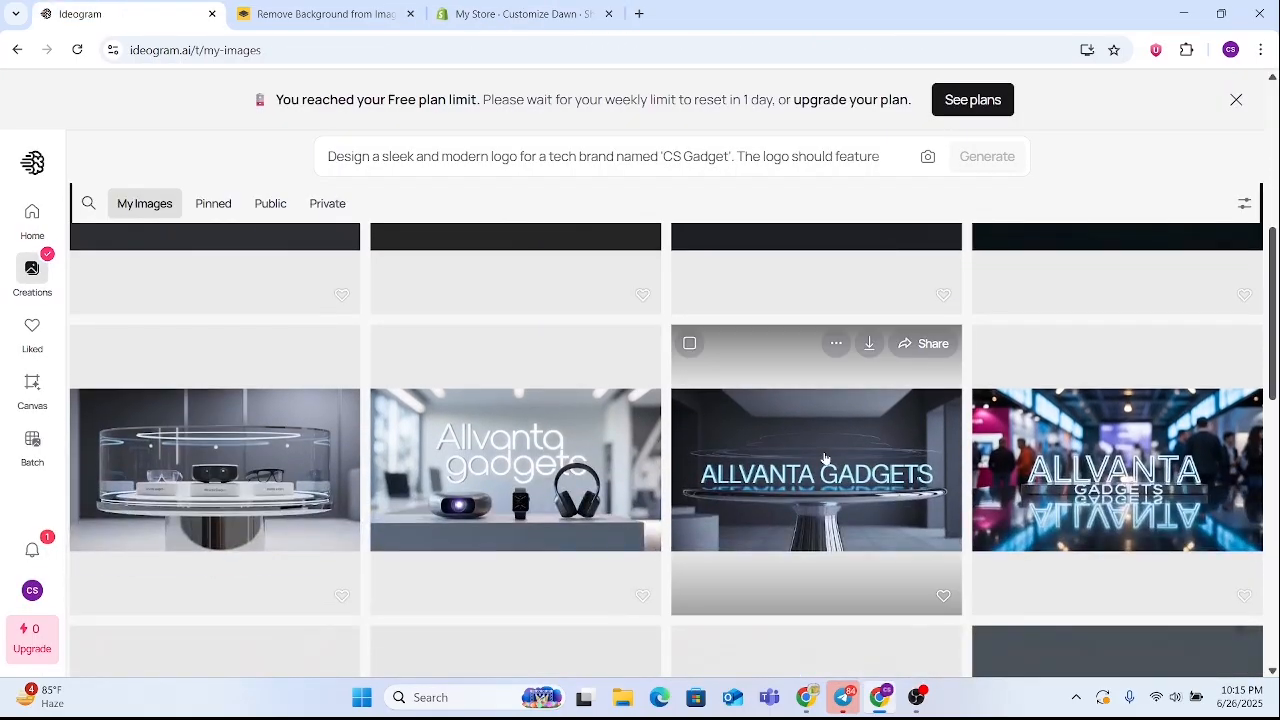
{"action": "left_click", "coordinate": [810, 470]}
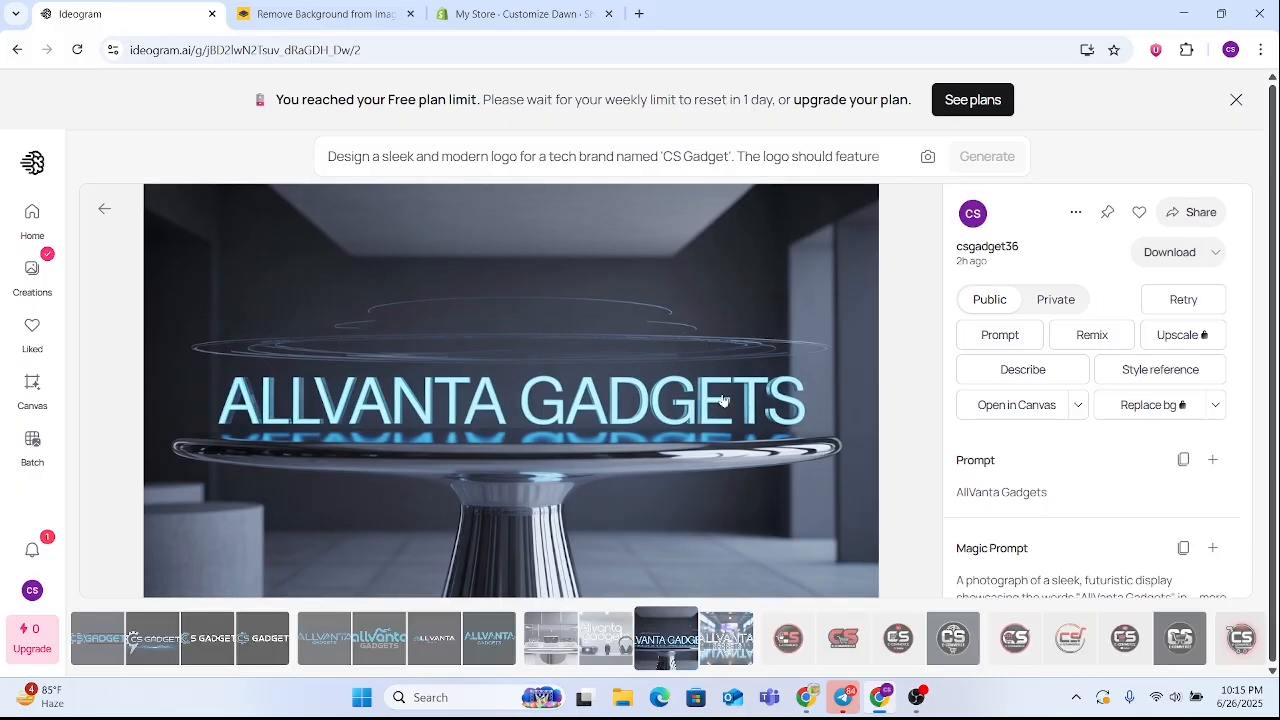
{"action": "left_click", "coordinate": [483, 14]}
Set the first slide's image to the jade roller on stone photo from the Staff Favorites free images
{"action": "left_click", "coordinate": [144, 286]}
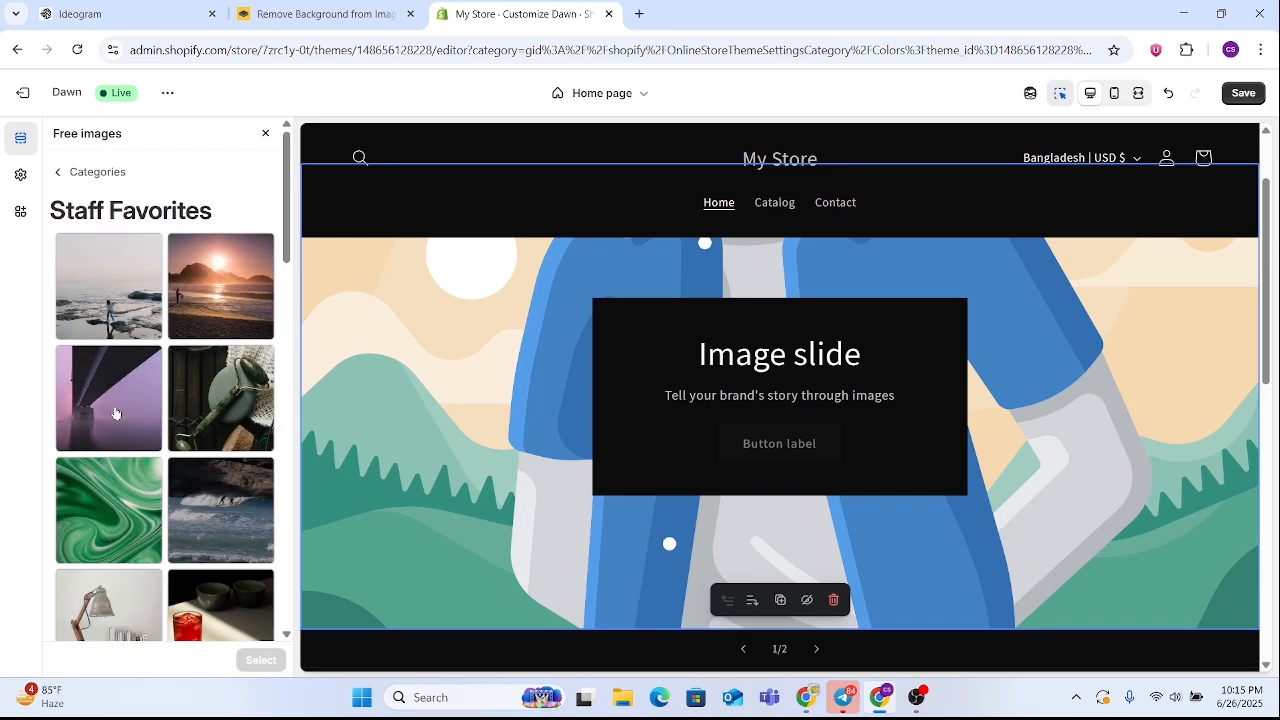
{"action": "left_click", "coordinate": [96, 305]}
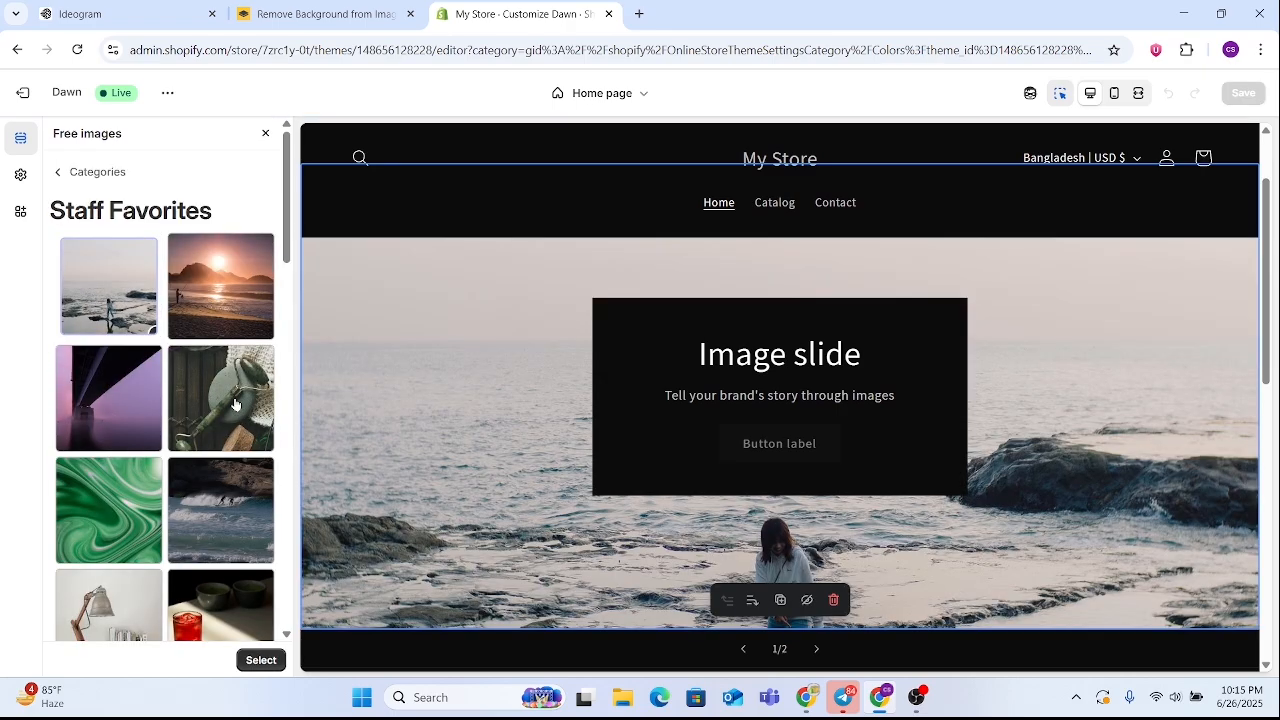
{"action": "left_click", "coordinate": [235, 403]}
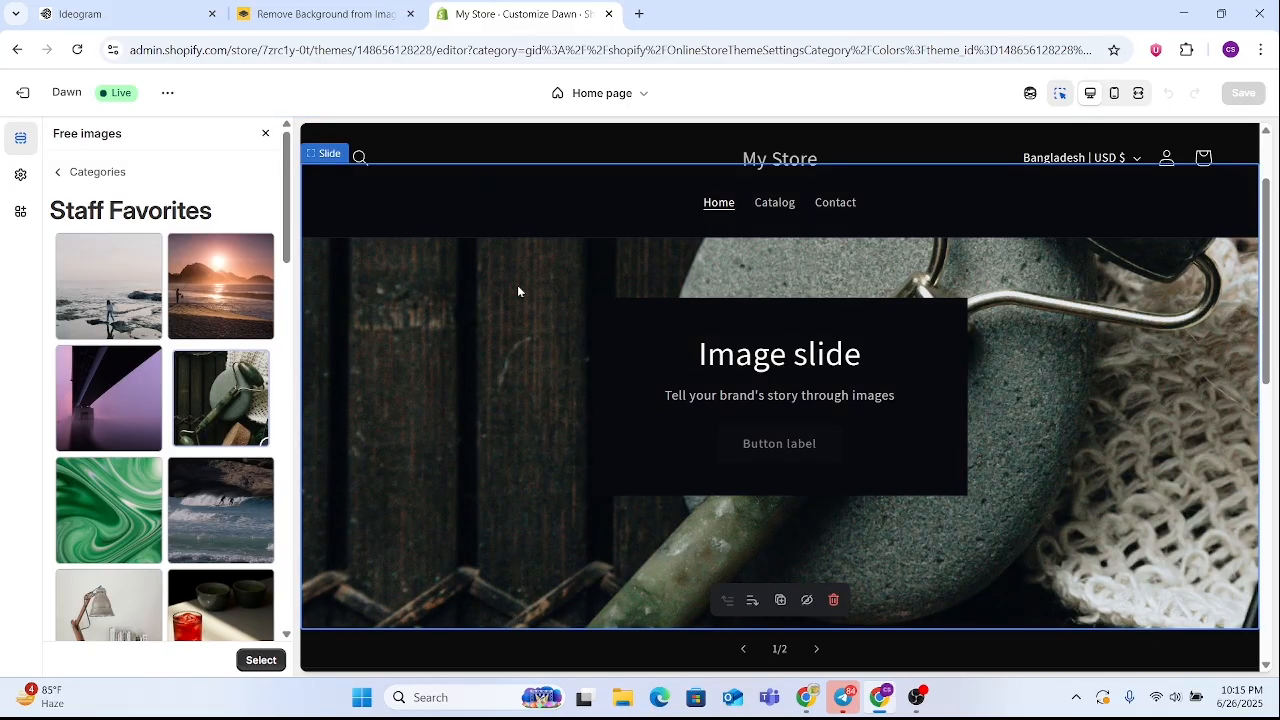
{"action": "scroll", "coordinate": [588, 430], "scroll_direction": "down", "scroll_amount": 2}
{"action": "scroll", "coordinate": [539, 487], "scroll_direction": "up", "scroll_amount": 3}
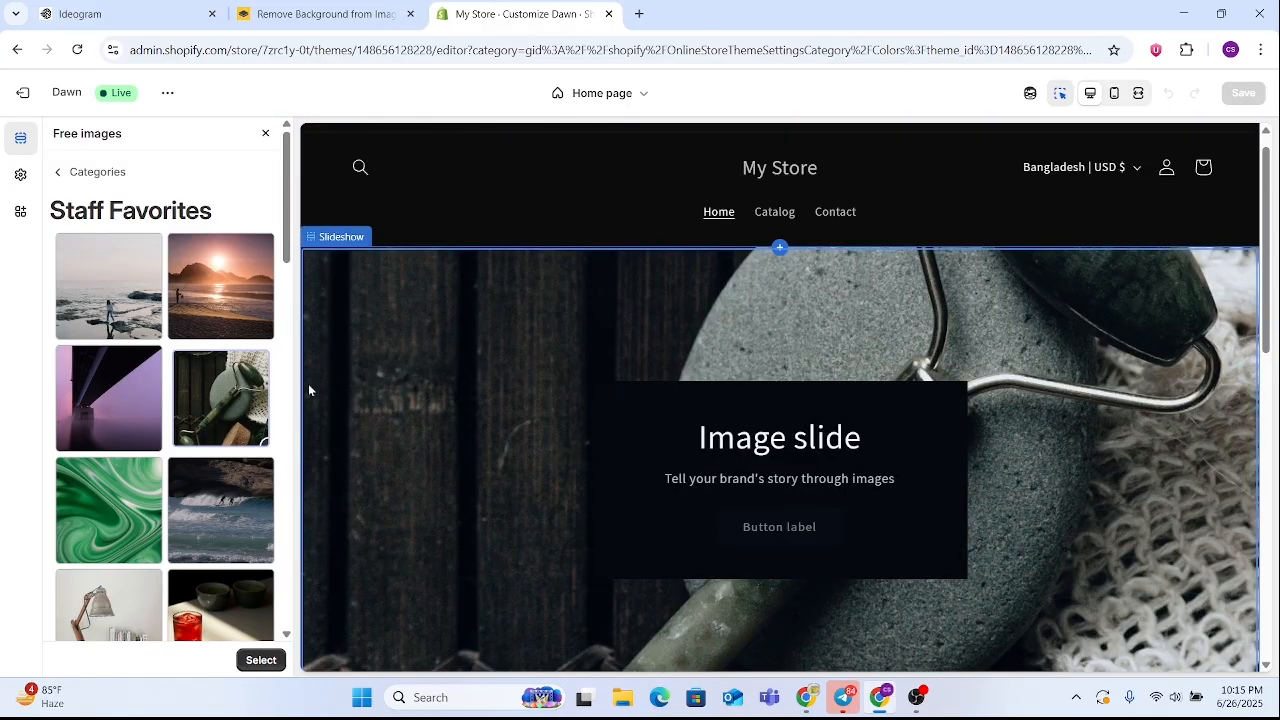
{"action": "left_click", "coordinate": [60, 174]}
{"action": "scroll", "coordinate": [510, 359], "scroll_direction": "down", "scroll_amount": 2}
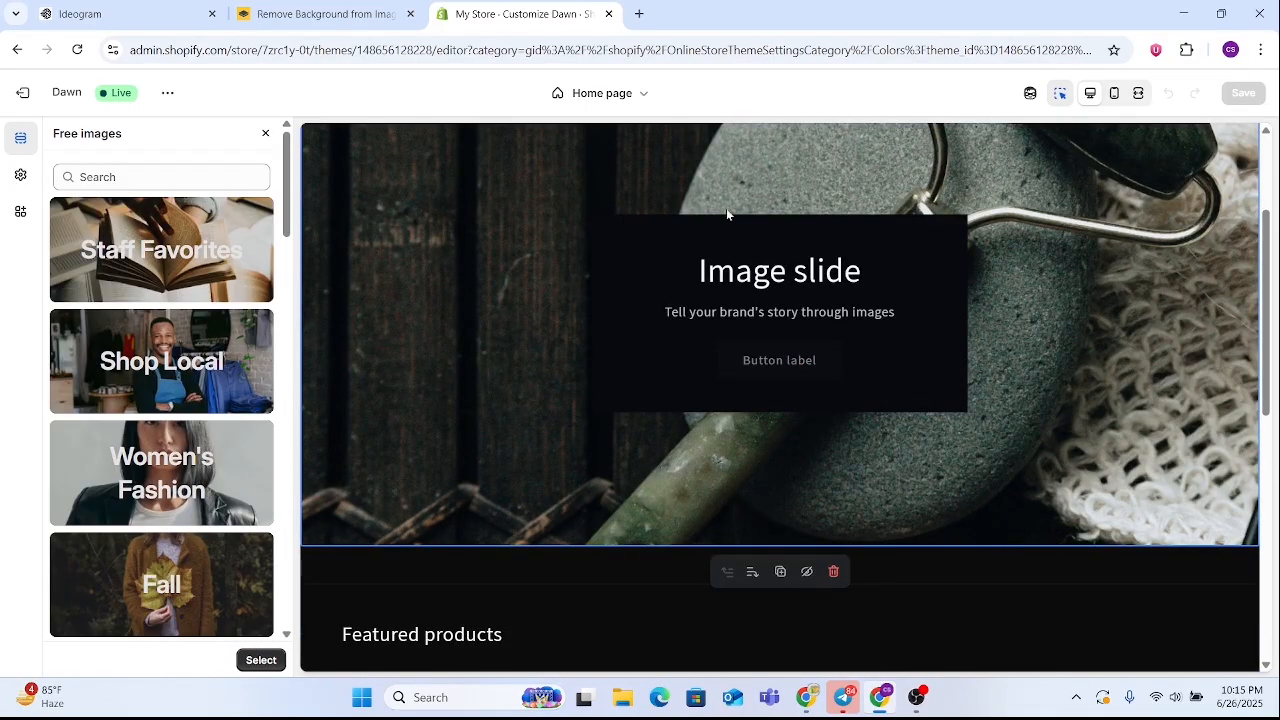
{"action": "scroll", "coordinate": [897, 418], "scroll_direction": "up", "scroll_amount": 2}
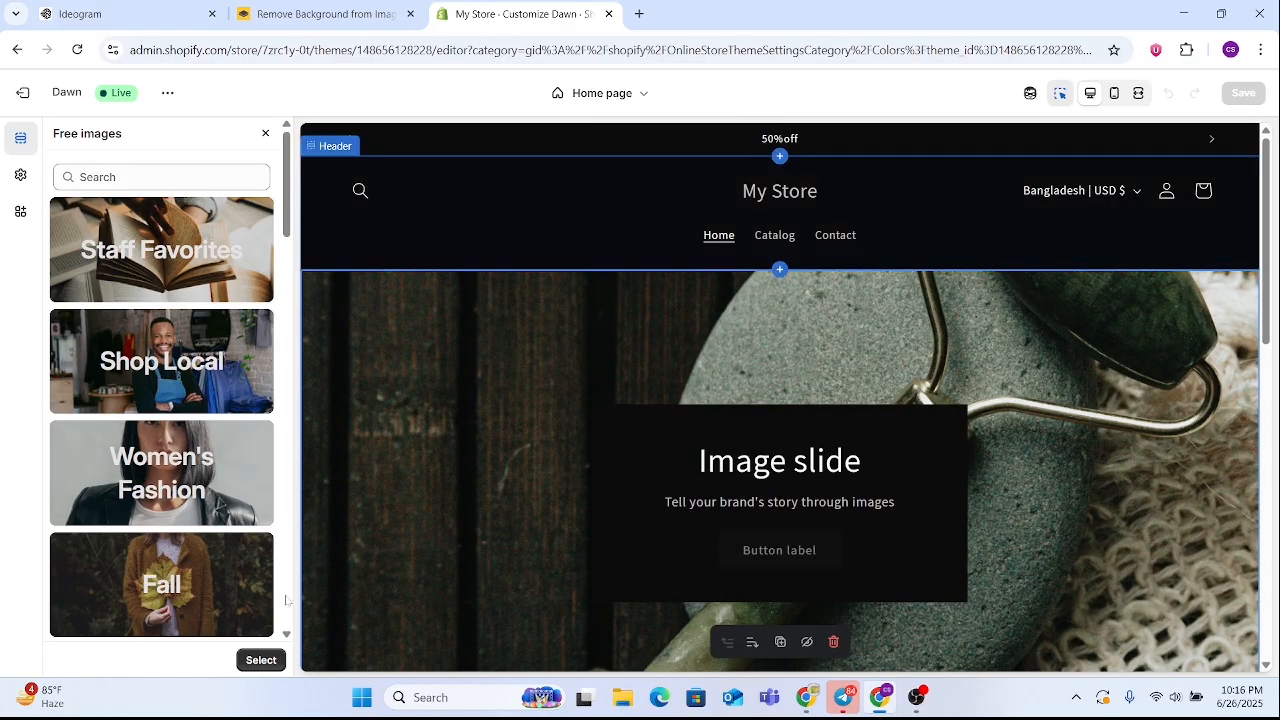
{"action": "left_click", "coordinate": [262, 660]}
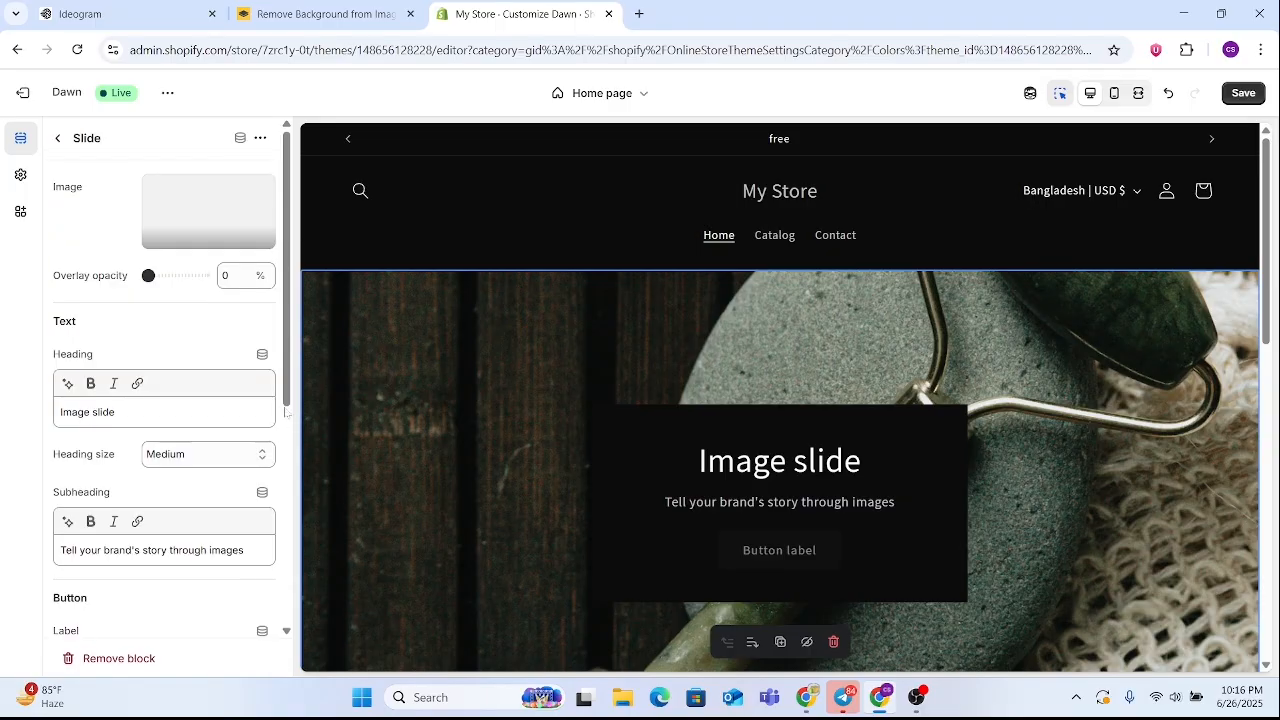
Turn off the Container option in the first slide's layout and check the slide's preview
{"action": "scroll", "coordinate": [766, 350], "scroll_direction": "down", "scroll_amount": 1}
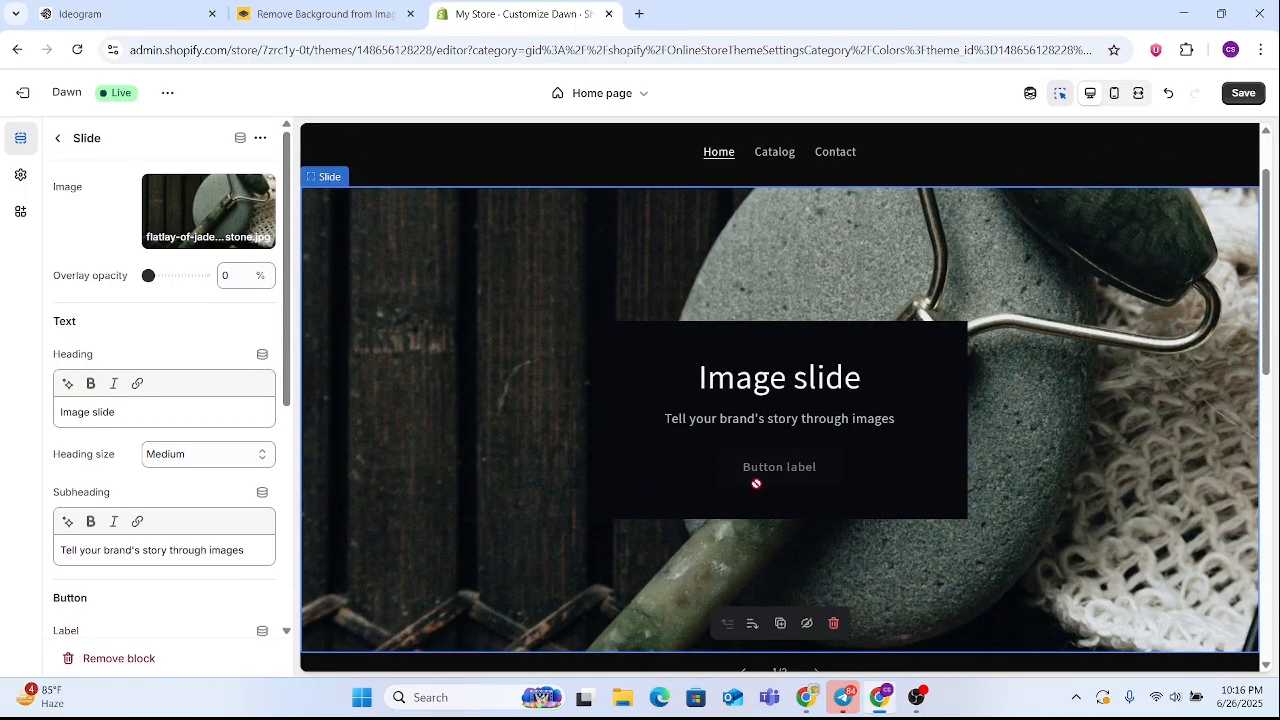
{"action": "scroll", "coordinate": [180, 377], "scroll_direction": "down", "scroll_amount": 4}
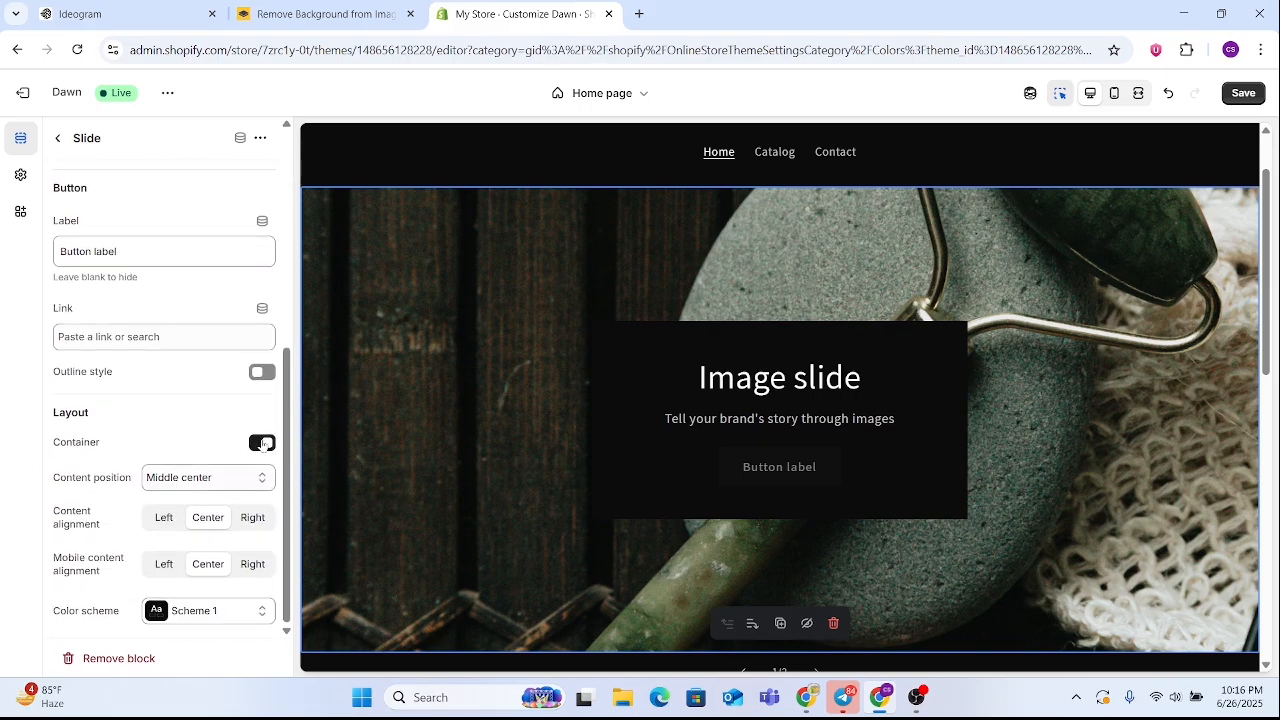
{"action": "left_click", "coordinate": [262, 443]}
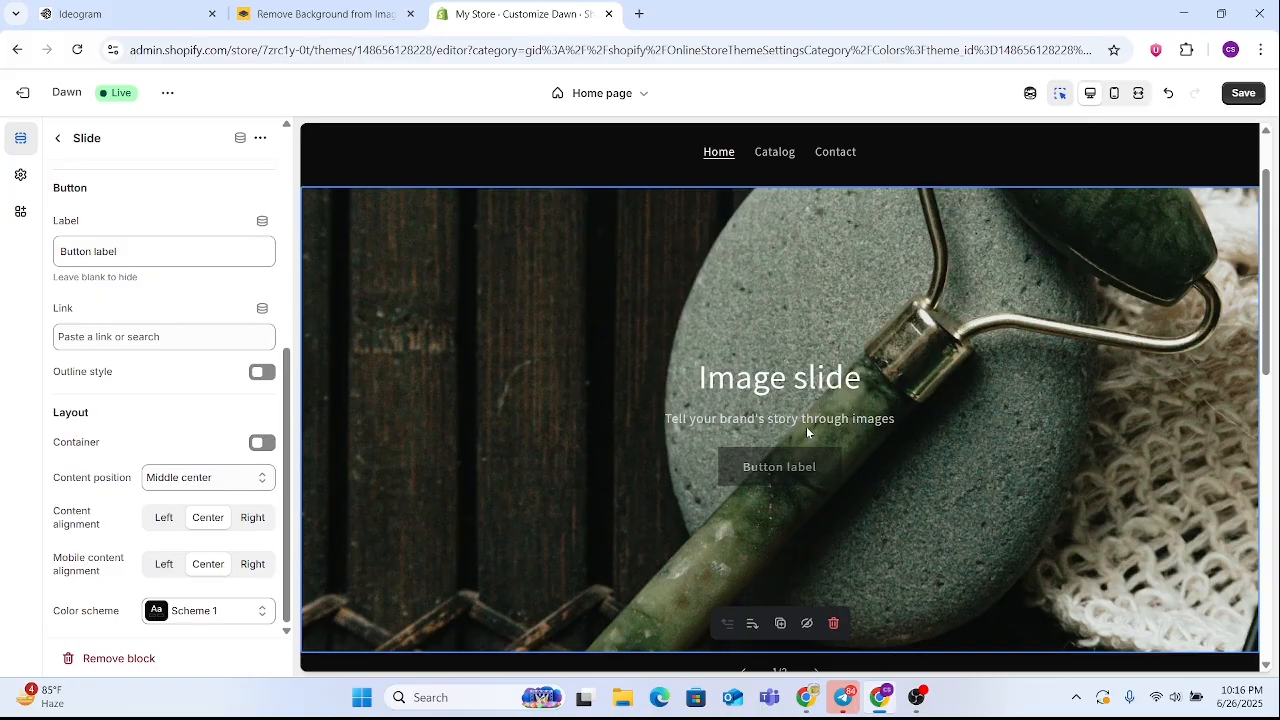
{"action": "scroll", "coordinate": [806, 426], "scroll_direction": "down", "scroll_amount": 1}
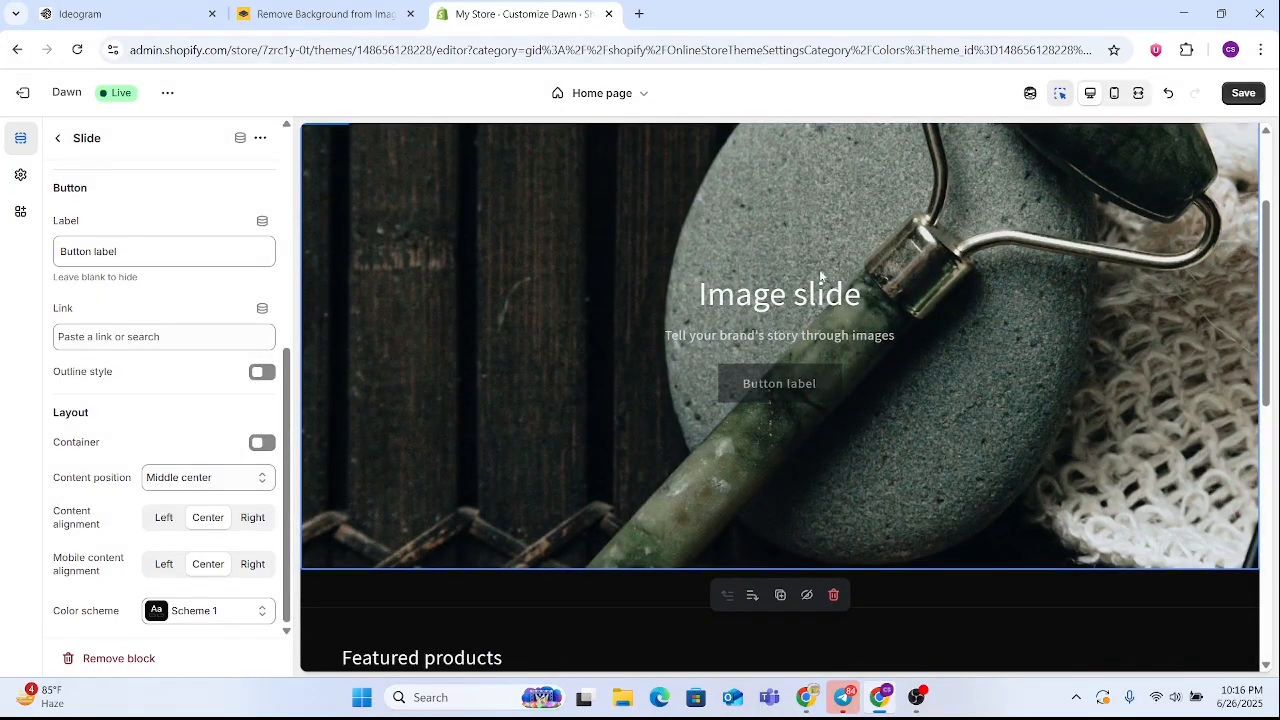
Set the first slide's button label to "shop now"
{"action": "scroll", "coordinate": [160, 325], "scroll_direction": "up", "scroll_amount": 2}
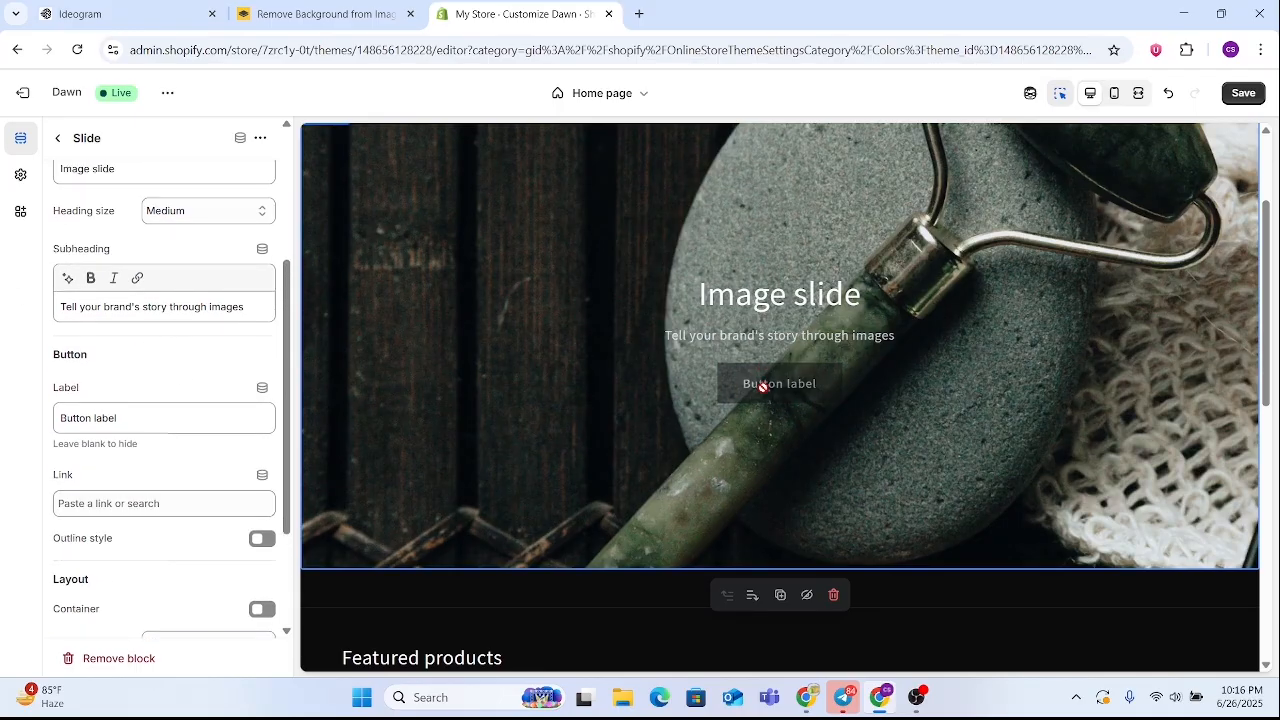
{"action": "left_click", "coordinate": [180, 418]}
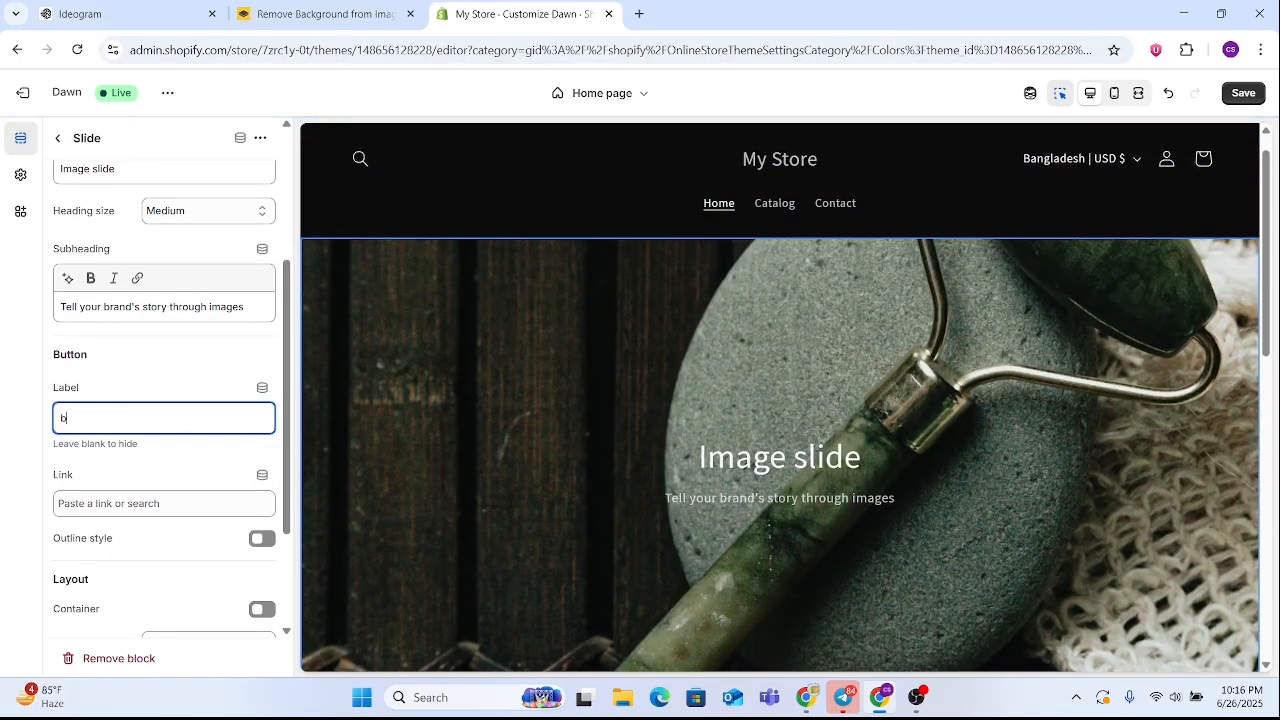
{"action": "key", "text": "BackSpace"}
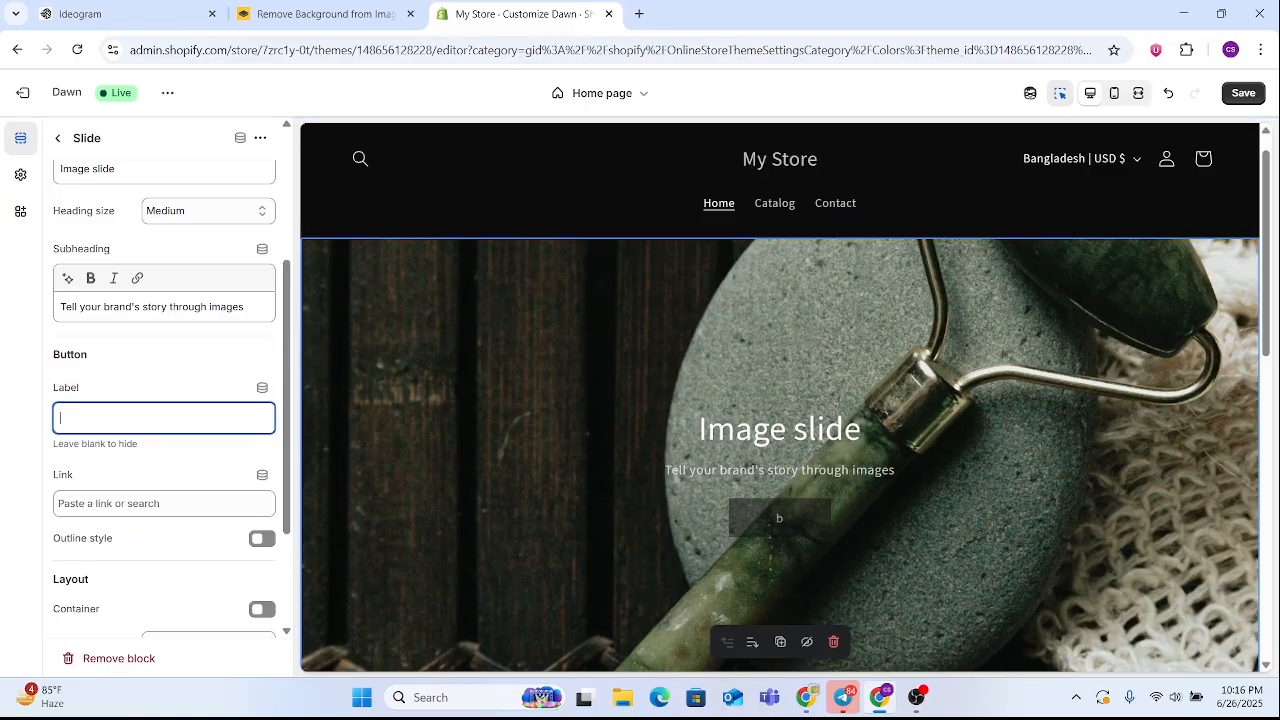
{"action": "type", "text": "shop"}
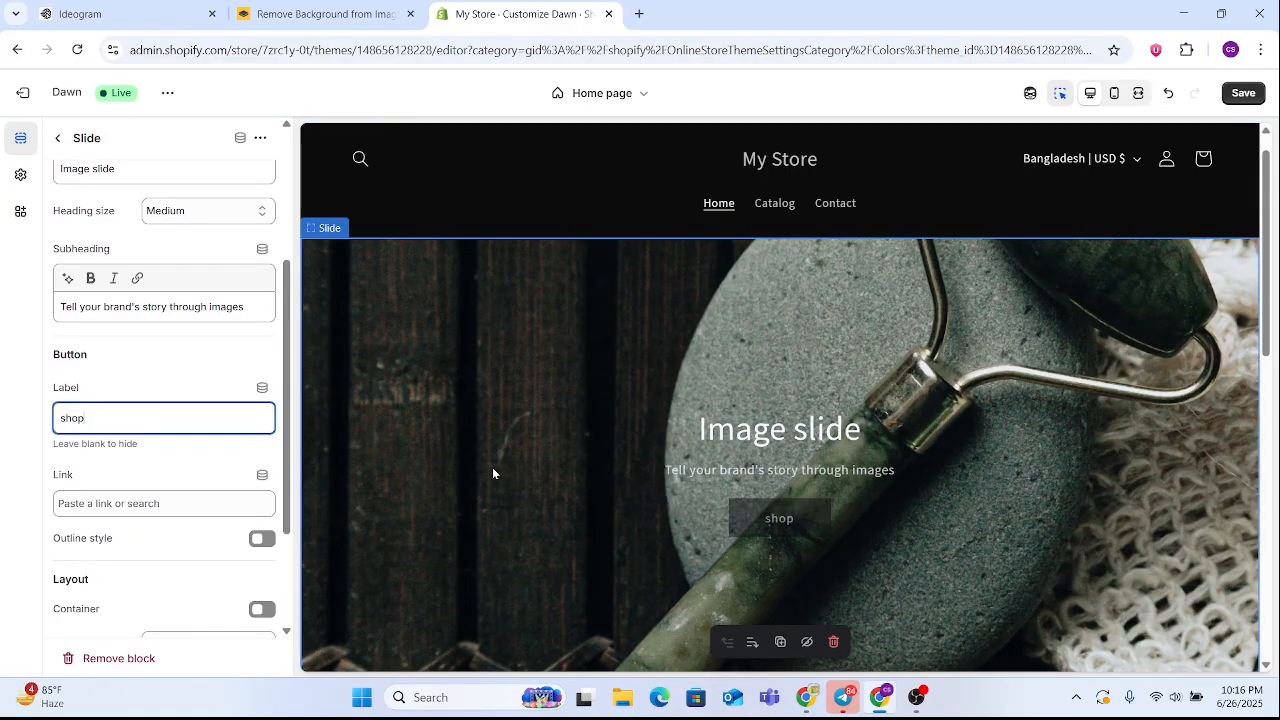
{"action": "type", "text": " now"}
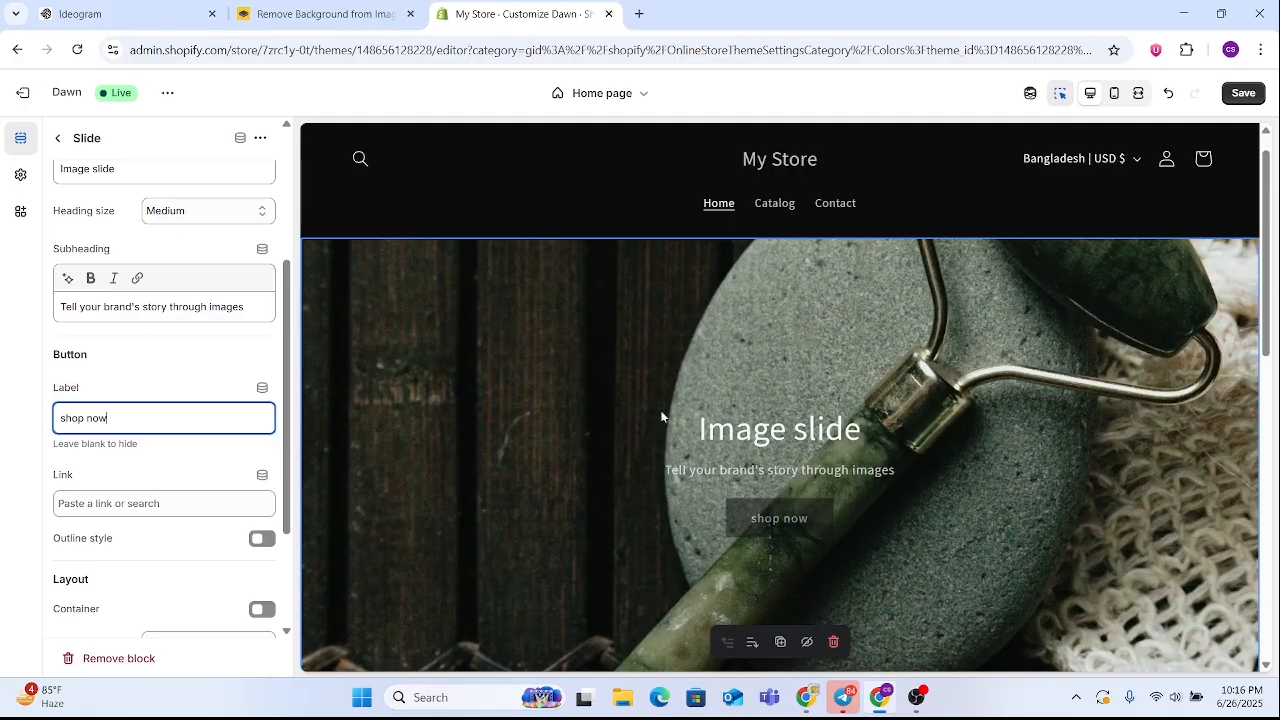
{"action": "scroll", "coordinate": [171, 485], "scroll_direction": "down", "scroll_amount": 2}
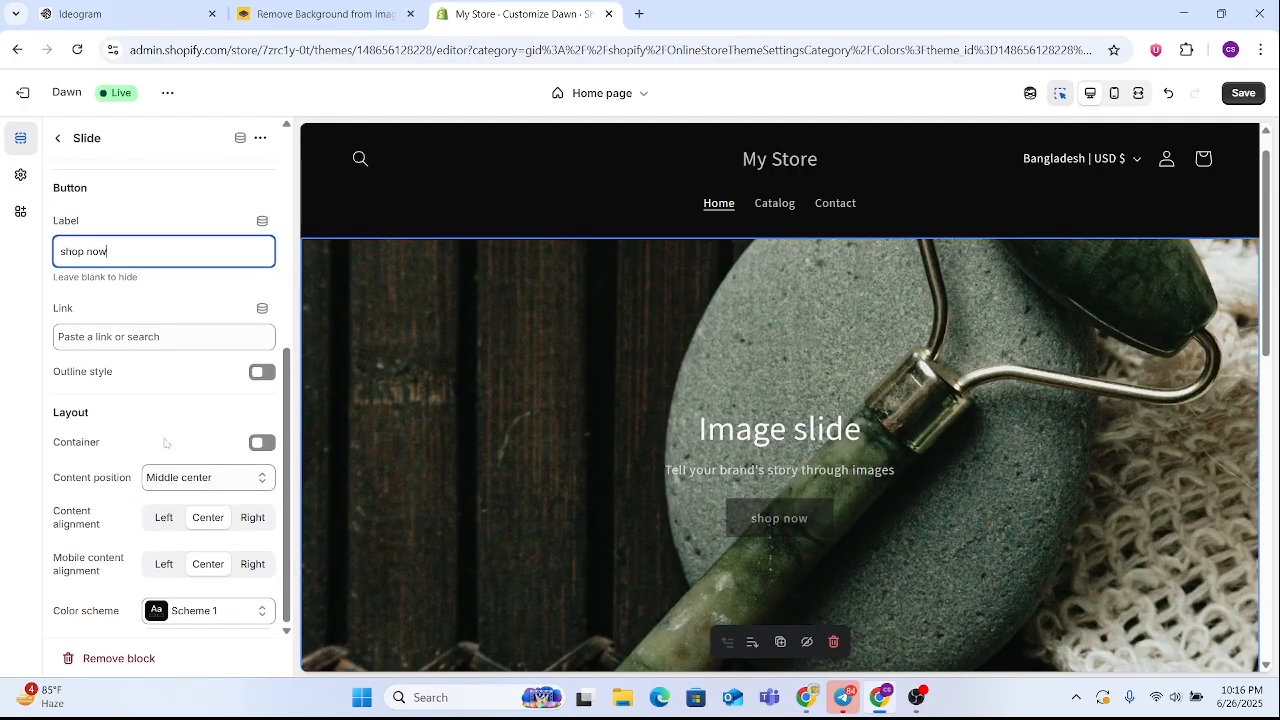
Clear the first slide's heading and subheading text
{"action": "scroll", "coordinate": [171, 485], "scroll_direction": "up", "scroll_amount": 4}
{"action": "triple_click", "coordinate": [150, 336]}
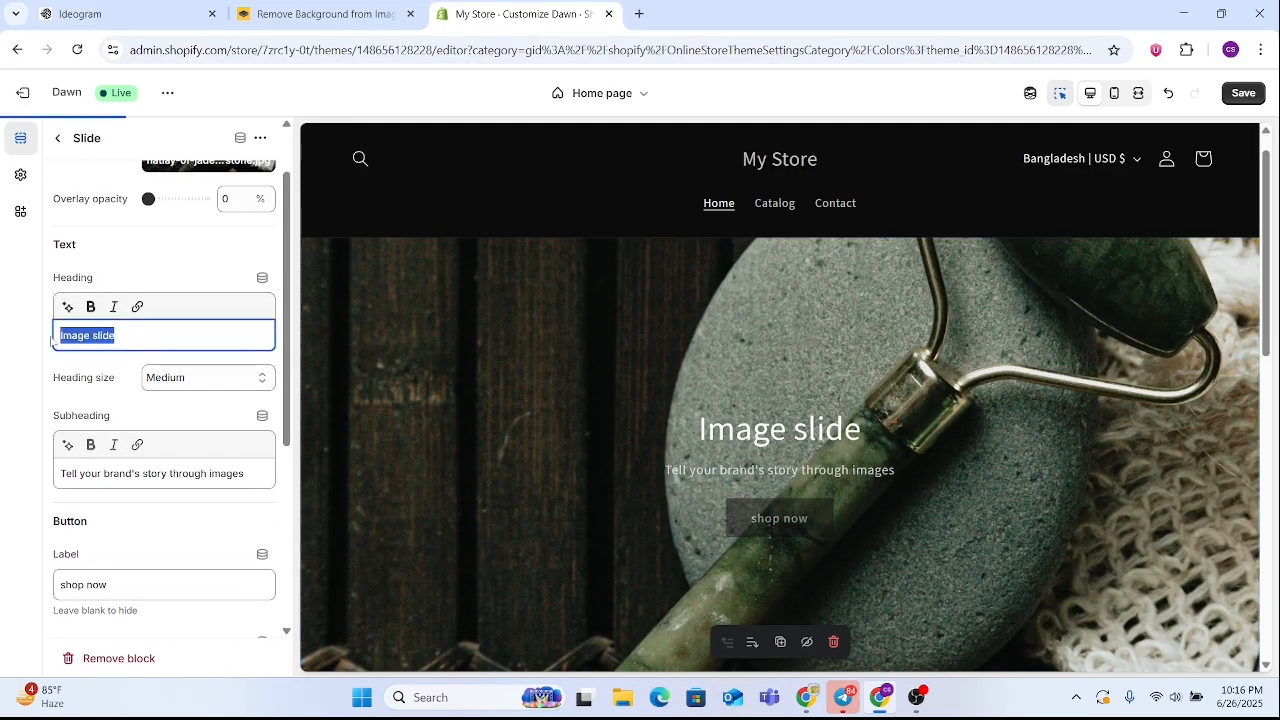
{"action": "key", "text": "BackSpace"}
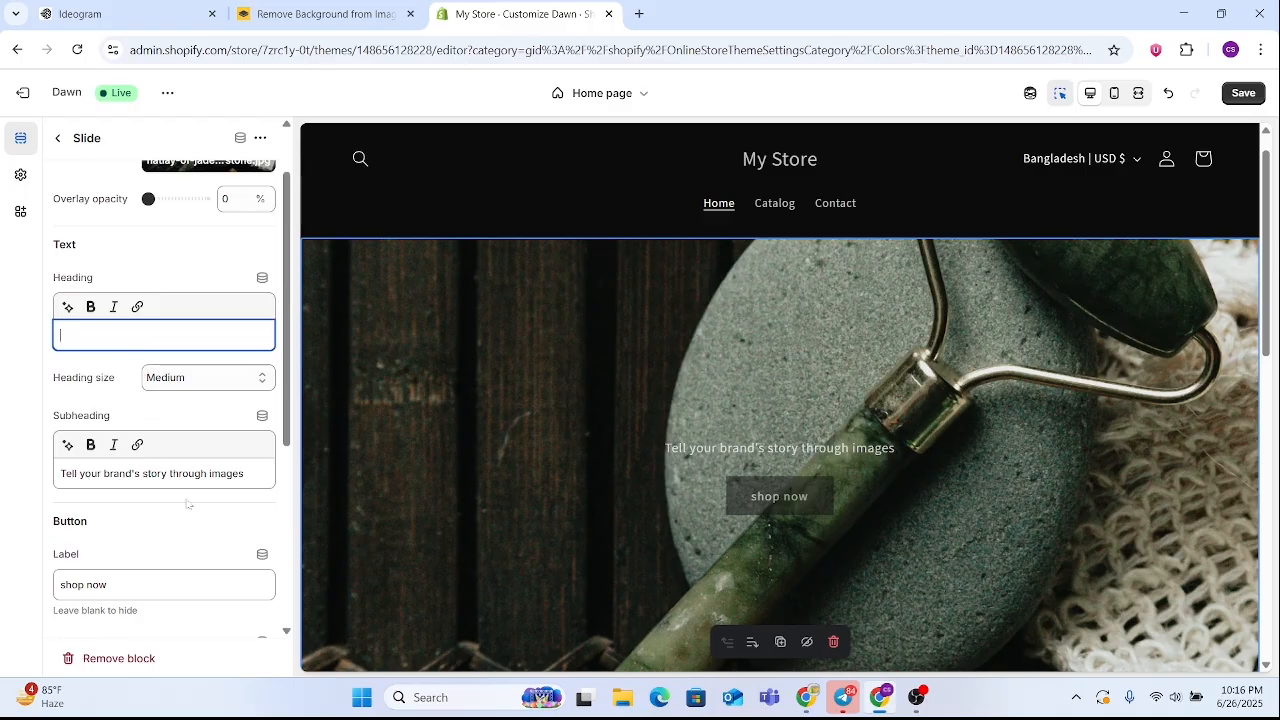
{"action": "left_click_drag", "start_coordinate": [241, 473], "coordinate": [20, 480]}
{"action": "key", "text": "BackSpace"}
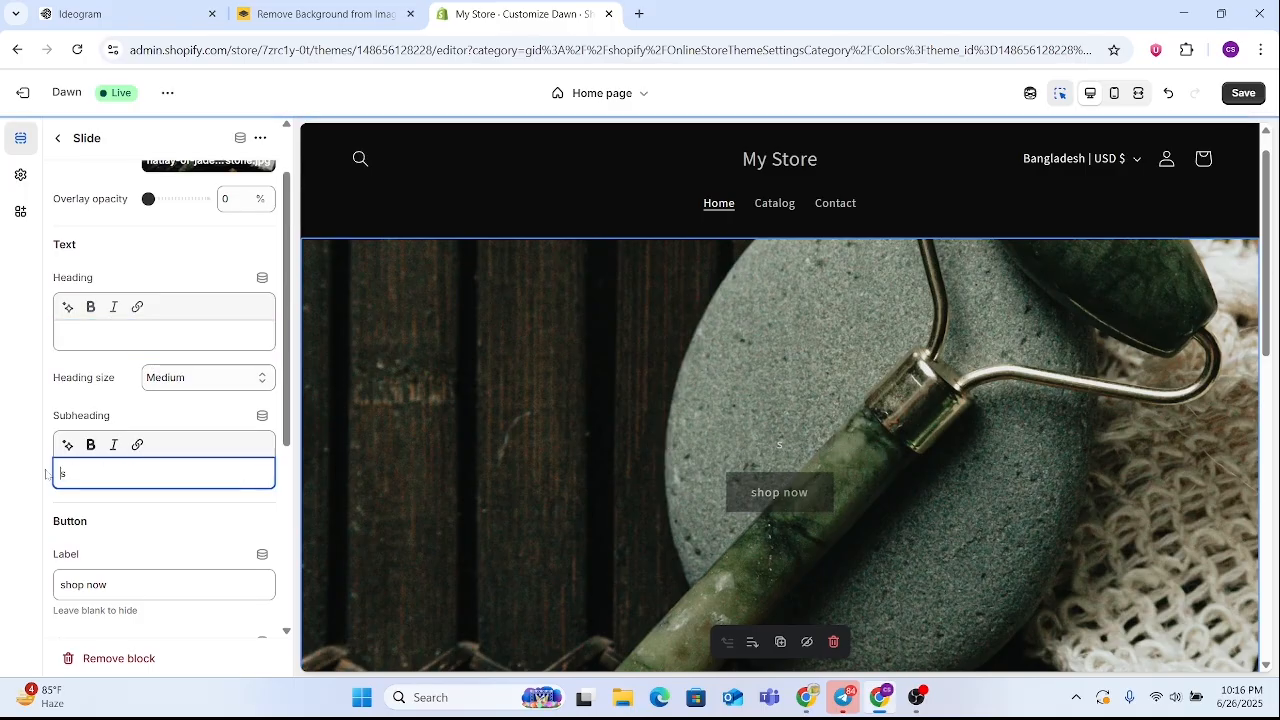
{"action": "key", "text": "Delete"}
{"action": "scroll", "coordinate": [772, 443], "scroll_direction": "down", "scroll_amount": 3}
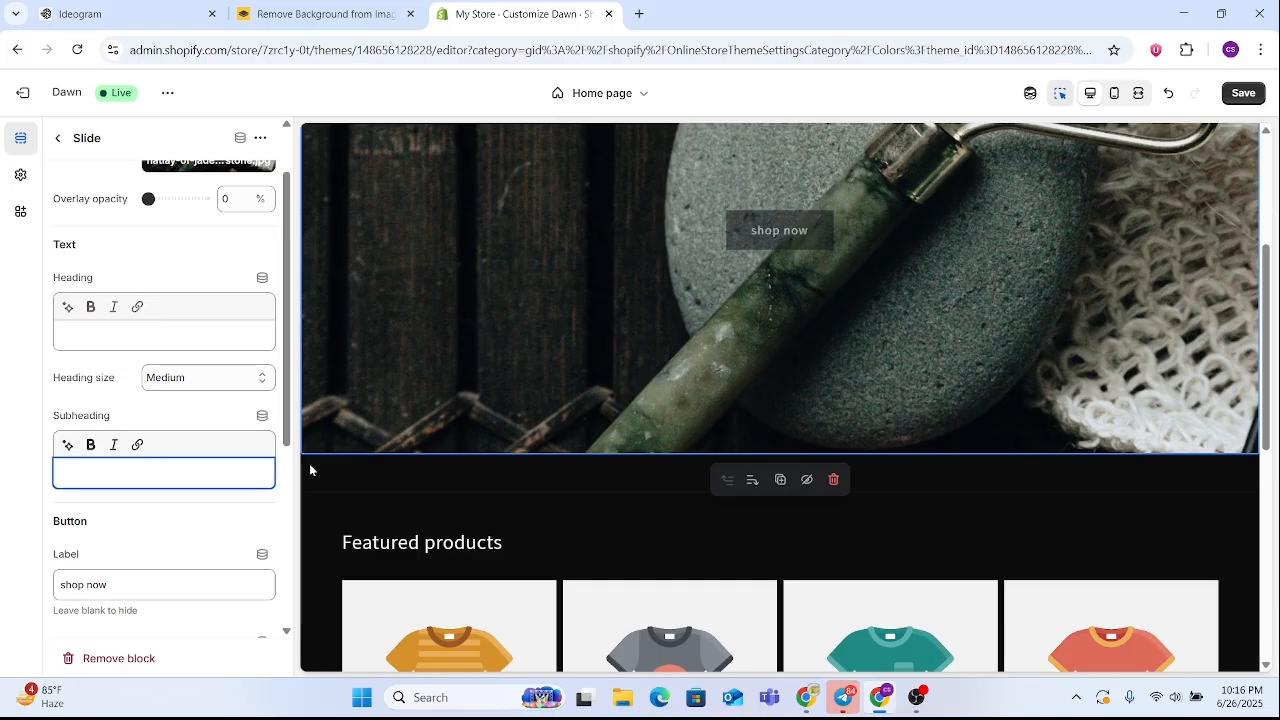
Clear the first slide's button label so the button is hidden, and return to the home page's section list
{"action": "scroll", "coordinate": [174, 504], "scroll_direction": "down", "scroll_amount": 2}
{"action": "left_click_drag", "start_coordinate": [109, 418], "coordinate": [58, 418]}
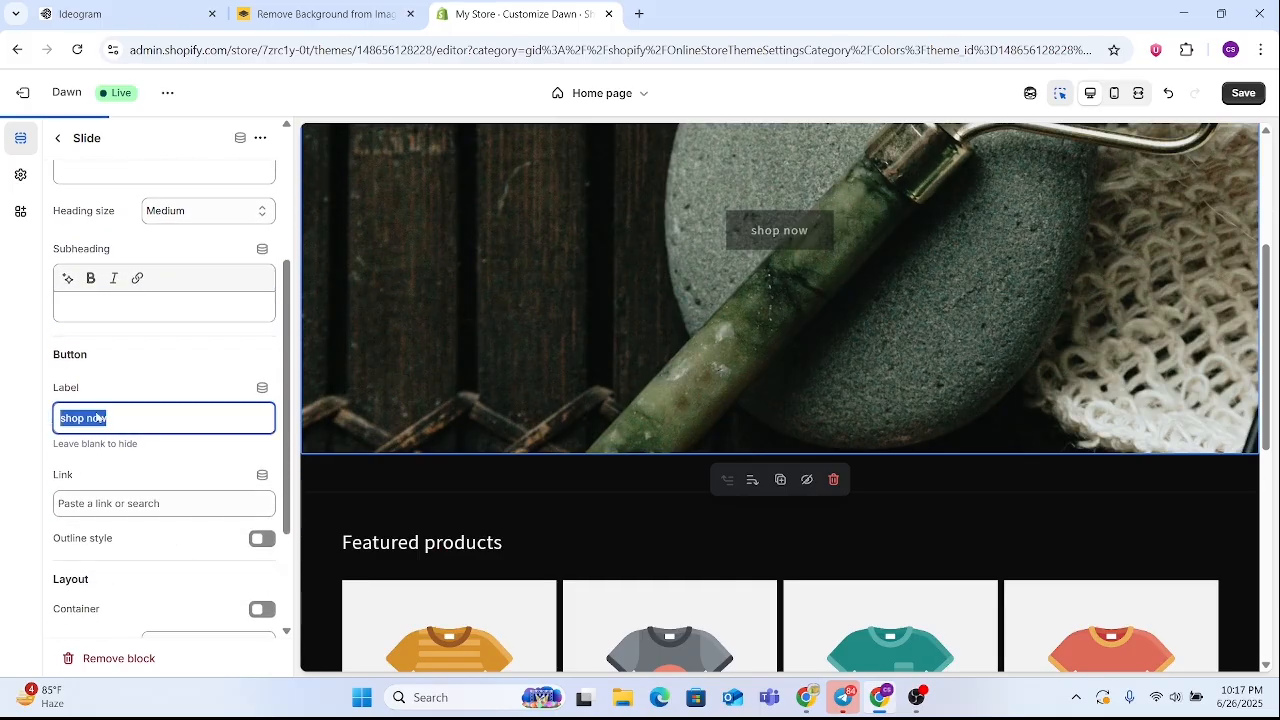
{"action": "key", "text": "BackSpace"}
{"action": "scroll", "coordinate": [846, 428], "scroll_direction": "down", "scroll_amount": 1}
{"action": "scroll", "coordinate": [848, 430], "scroll_direction": "down", "scroll_amount": 2}
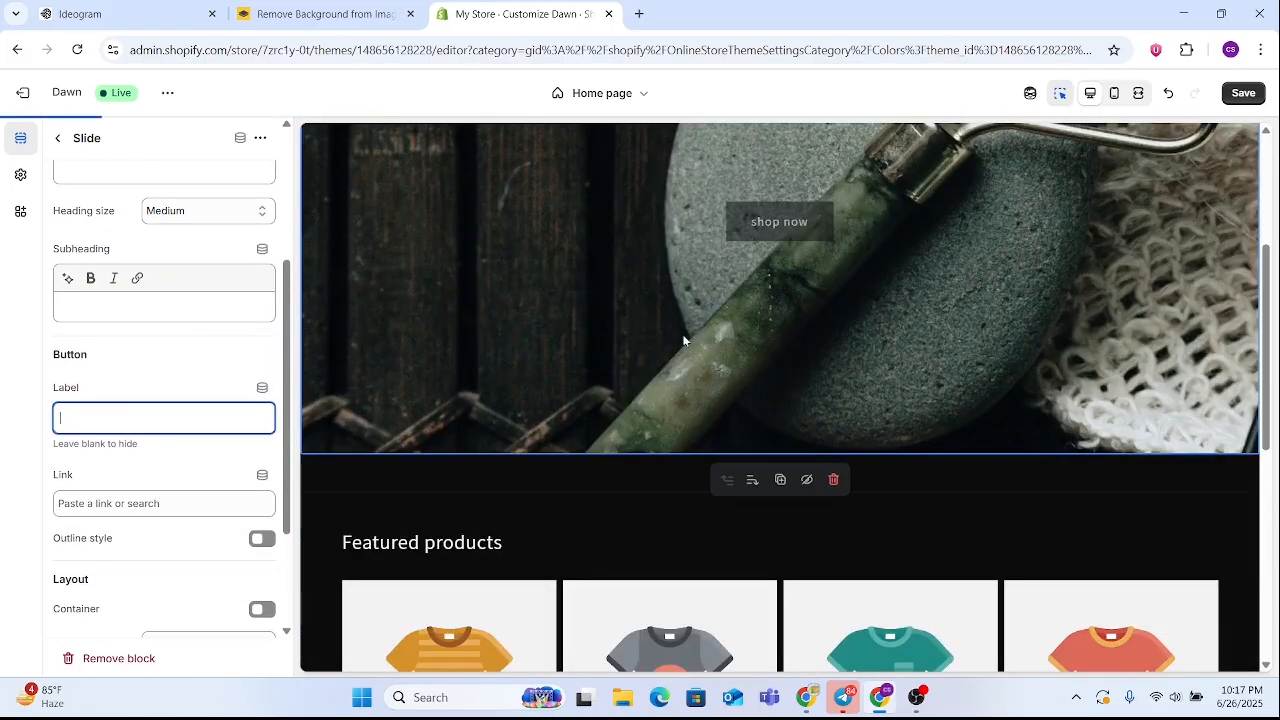
{"action": "scroll", "coordinate": [788, 427], "scroll_direction": "up", "scroll_amount": 3}
{"action": "scroll", "coordinate": [732, 374], "scroll_direction": "down", "scroll_amount": 1}
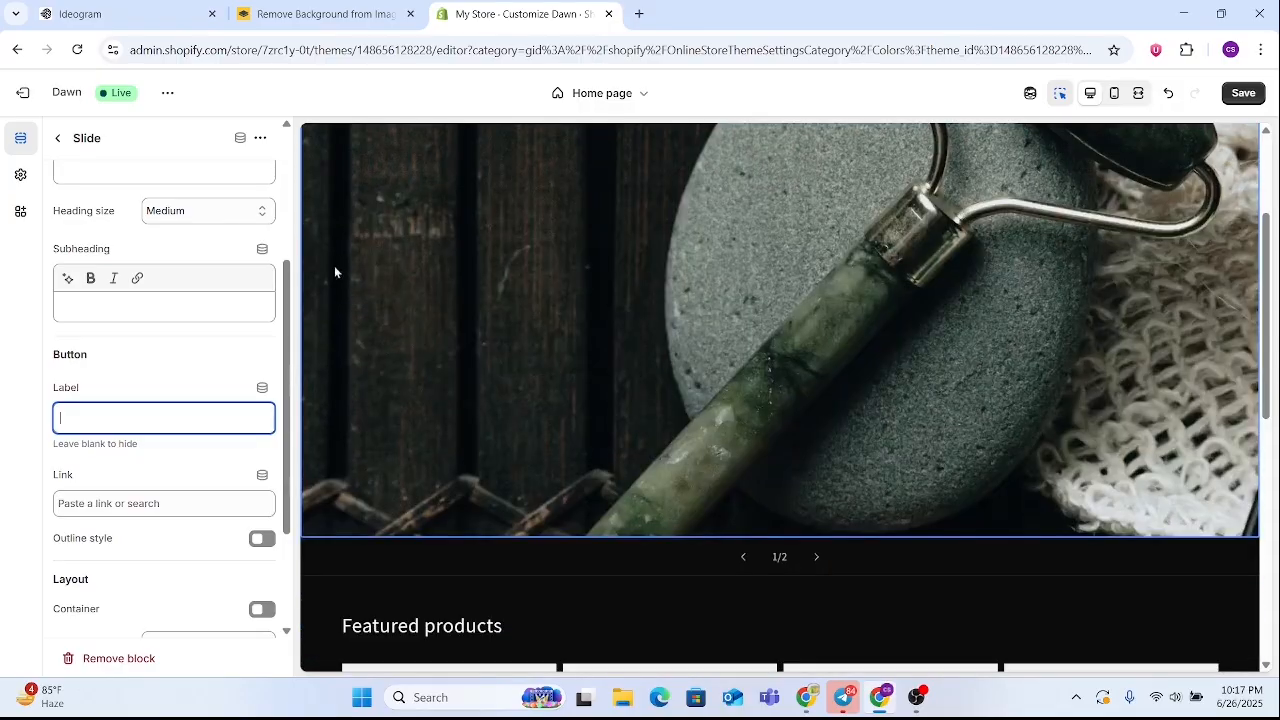
{"action": "left_click", "coordinate": [55, 138]}
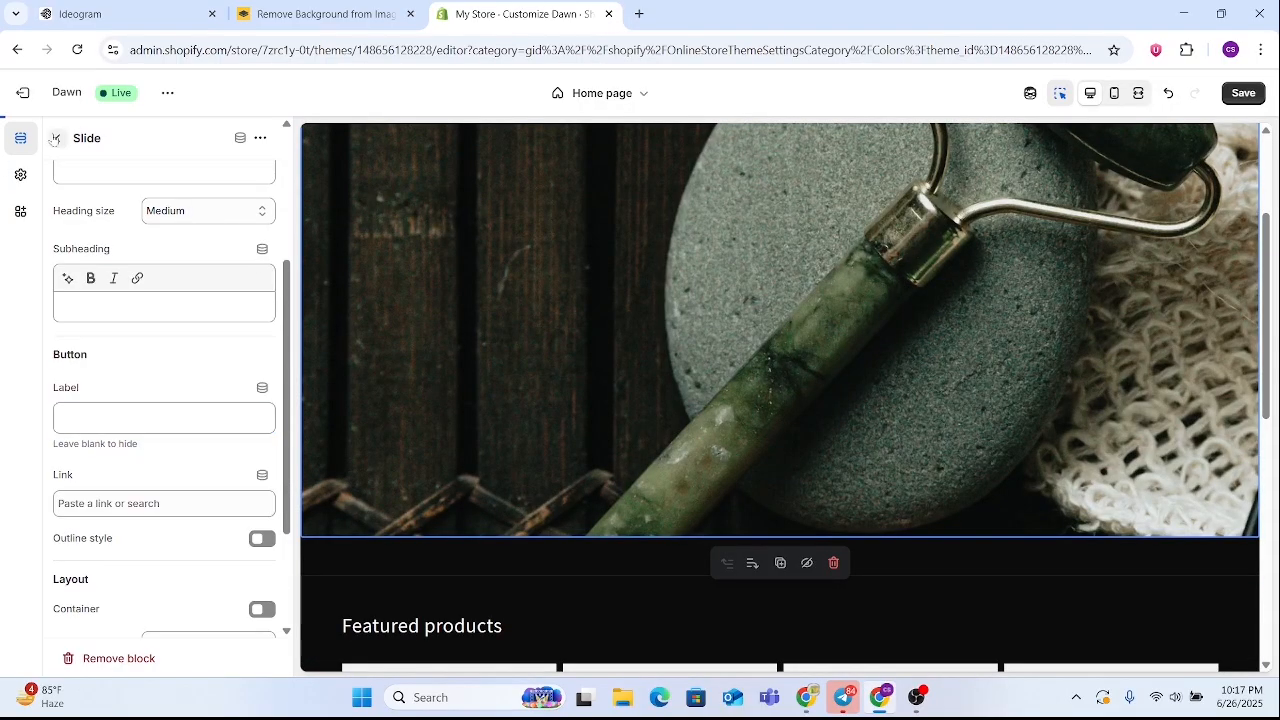
{"action": "scroll", "coordinate": [738, 338], "scroll_direction": "down", "scroll_amount": 2}
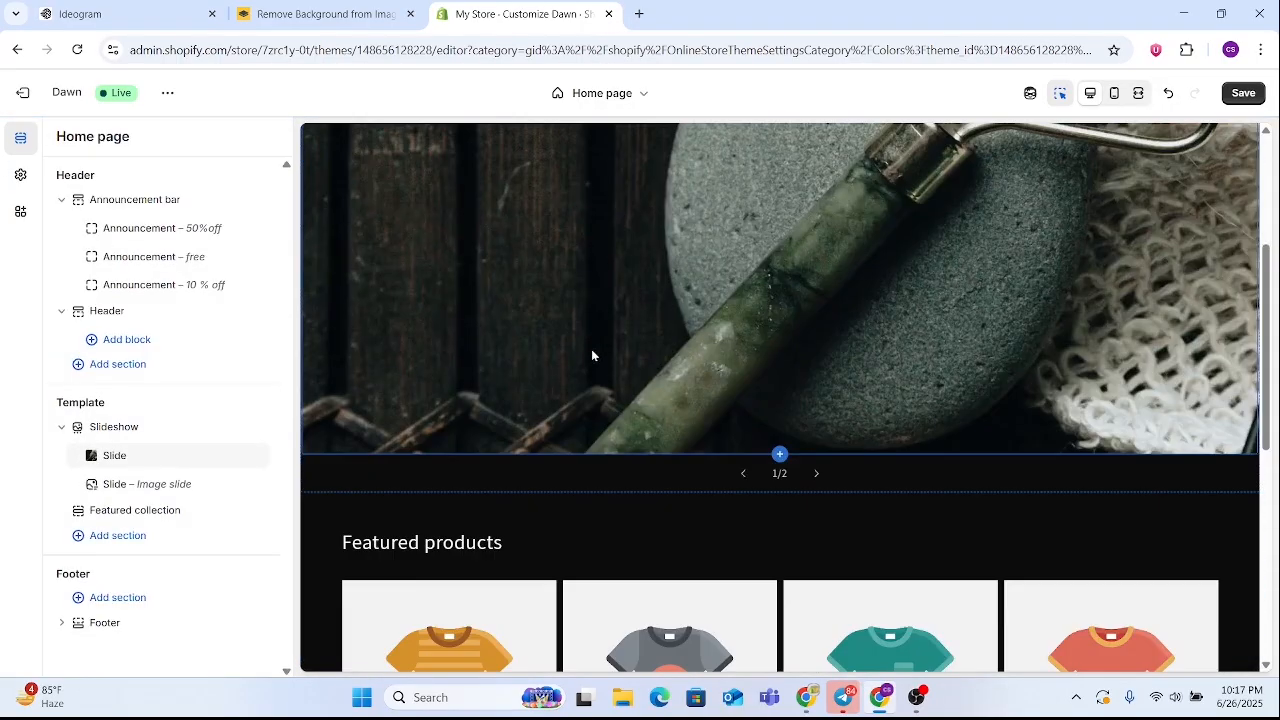
{"action": "scroll", "coordinate": [591, 349], "scroll_direction": "up", "scroll_amount": 3}
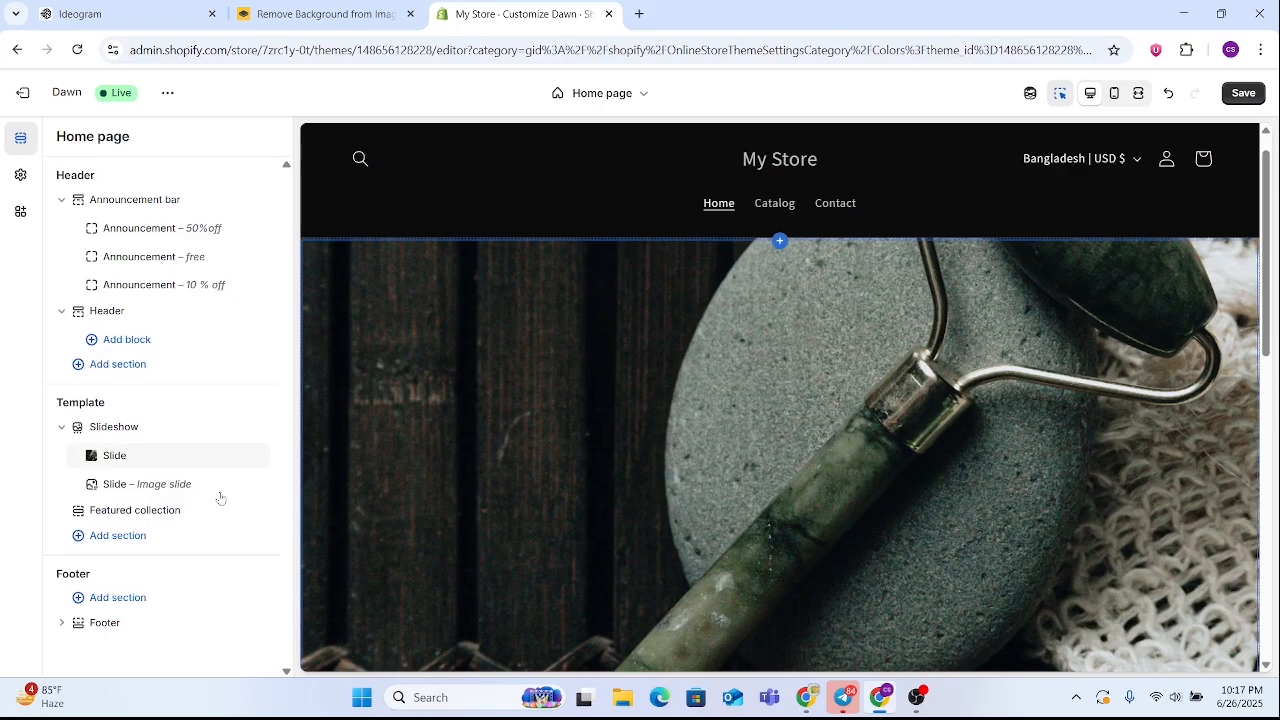
Open the second slide's settings and browse the free images in the Staff Favorites category
{"action": "left_click", "coordinate": [138, 484]}
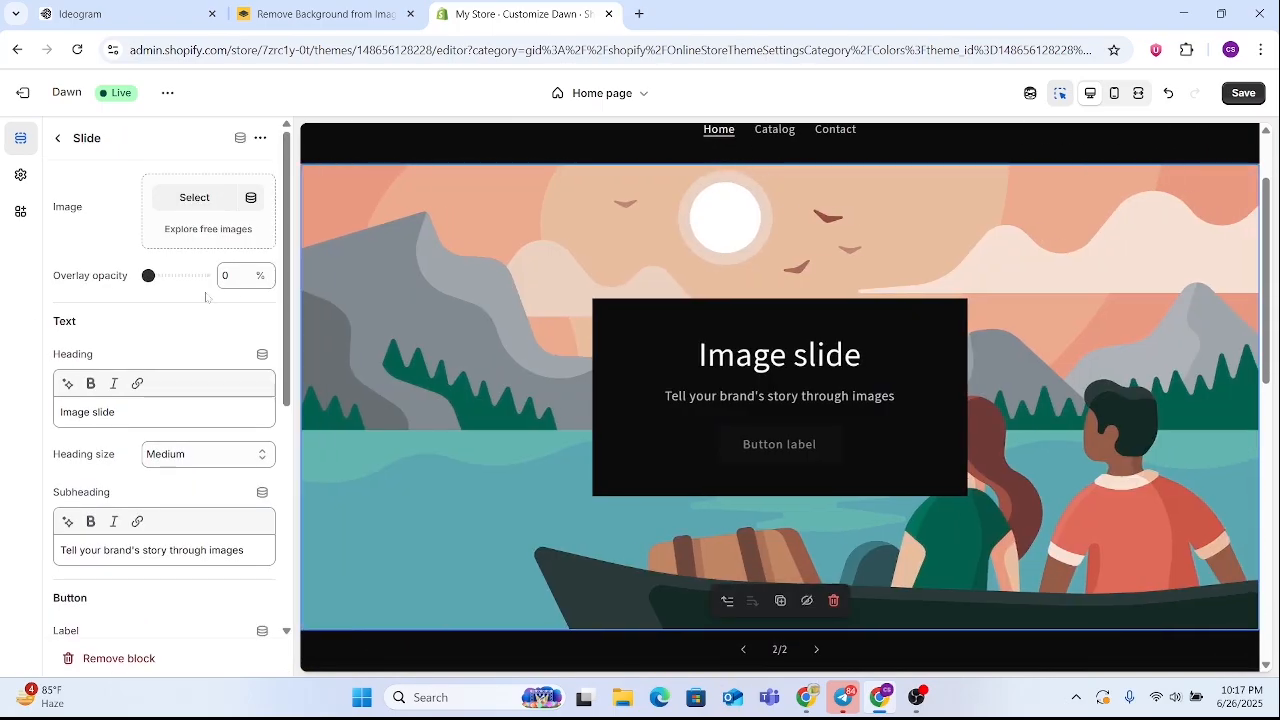
{"action": "left_click", "coordinate": [206, 228]}
{"action": "left_click", "coordinate": [146, 505]}
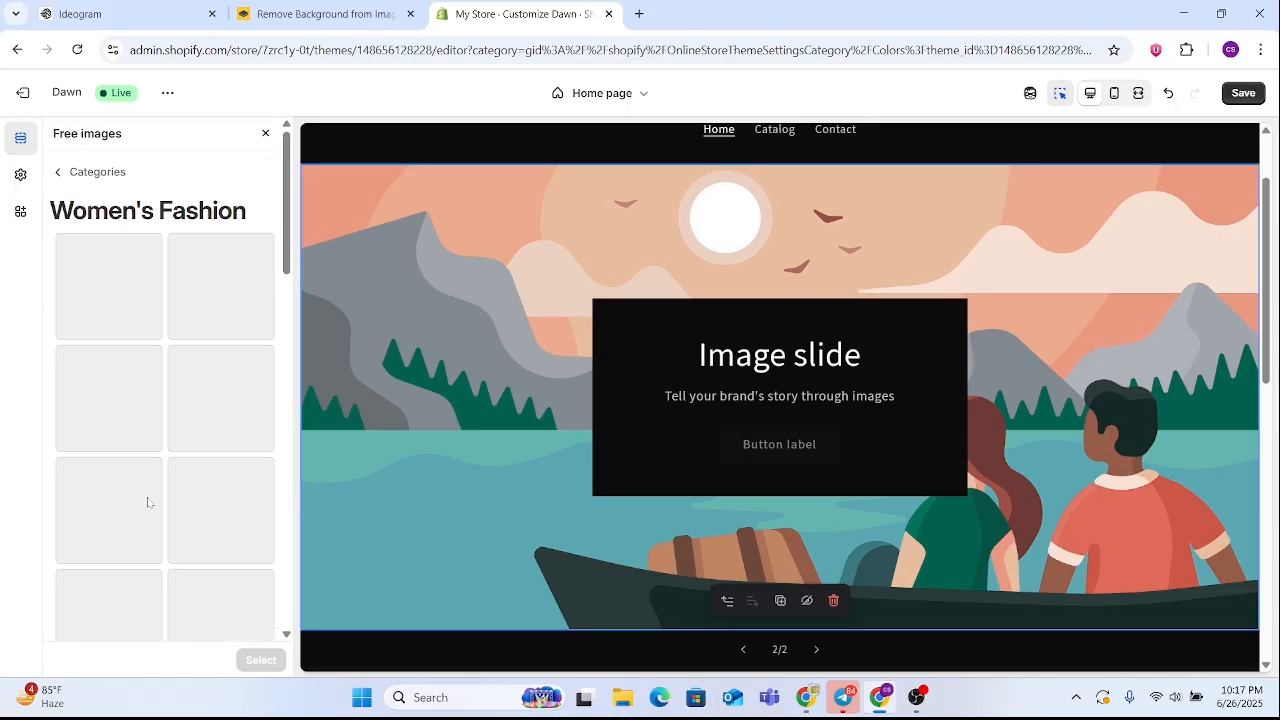
{"action": "left_click", "coordinate": [58, 172]}
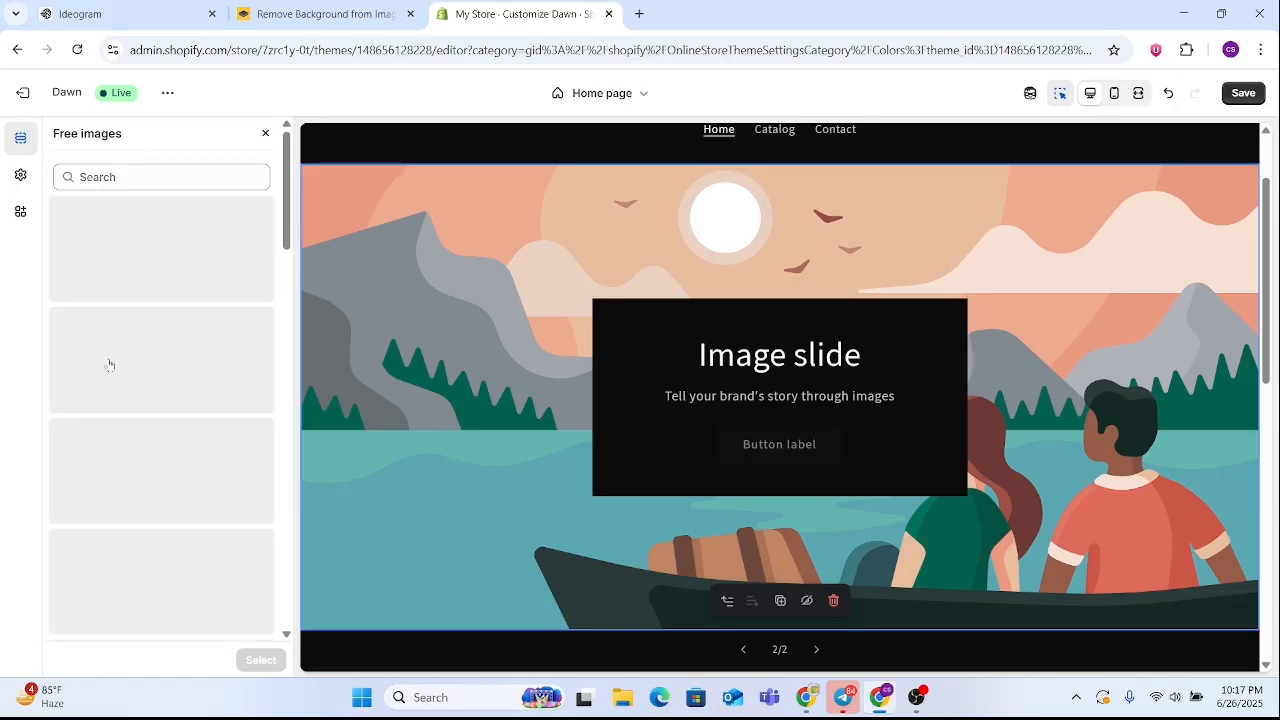
{"action": "left_click", "coordinate": [172, 274]}
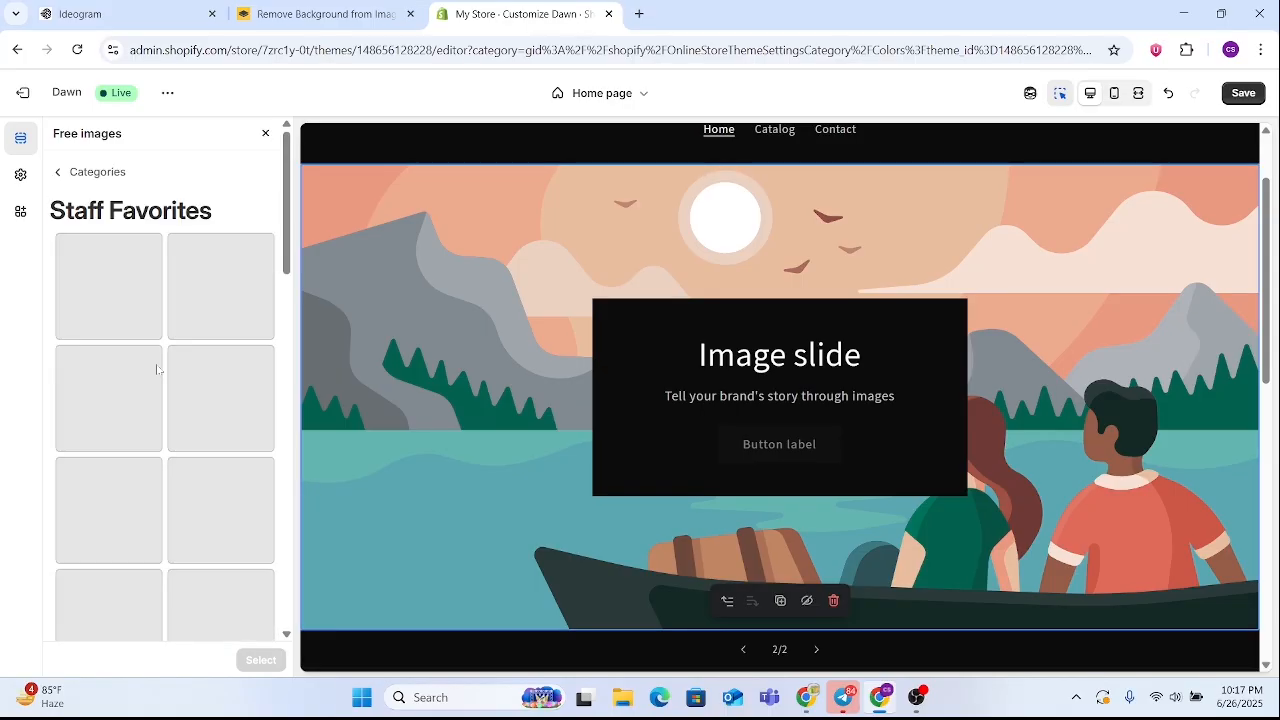
Choose the close-up photo of a wrist wearing a smartwatch as the second slide's image
{"action": "scroll", "coordinate": [163, 380], "scroll_direction": "down", "scroll_amount": 4}
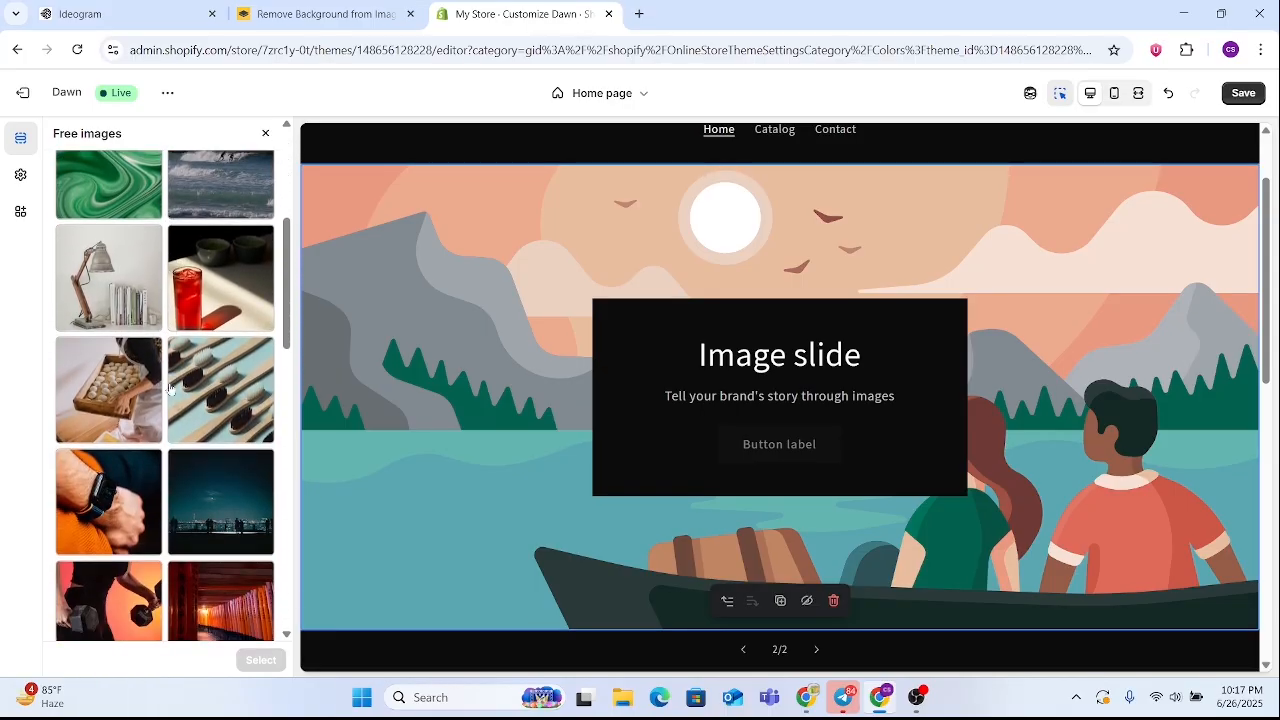
{"action": "scroll", "coordinate": [170, 390], "scroll_direction": "down", "scroll_amount": 4}
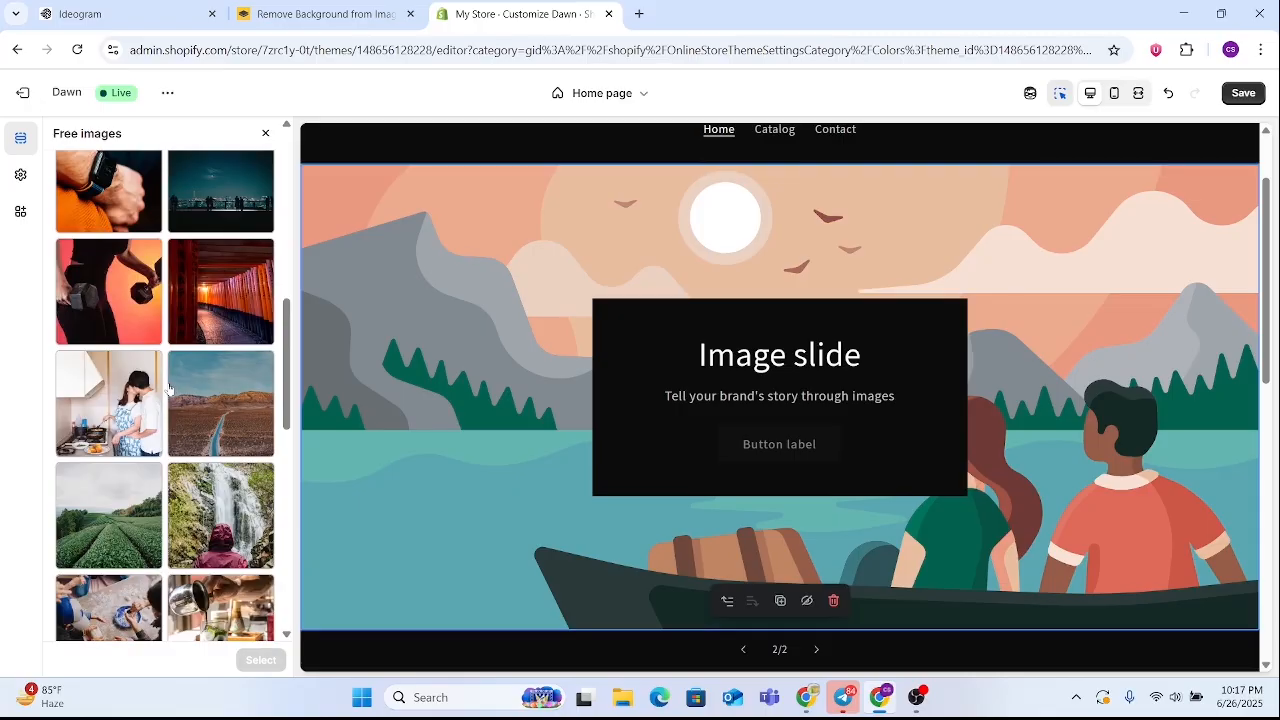
{"action": "scroll", "coordinate": [168, 388], "scroll_direction": "down", "scroll_amount": 5}
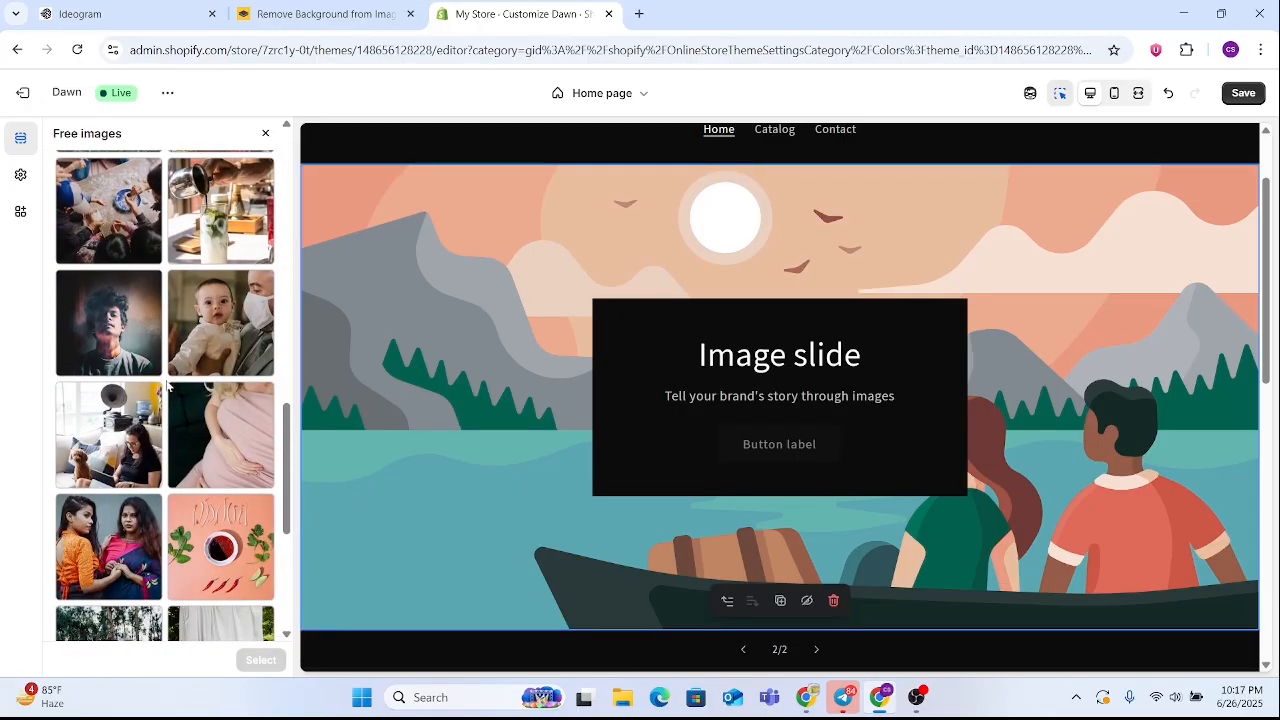
{"action": "scroll", "coordinate": [168, 388], "scroll_direction": "down", "scroll_amount": 5}
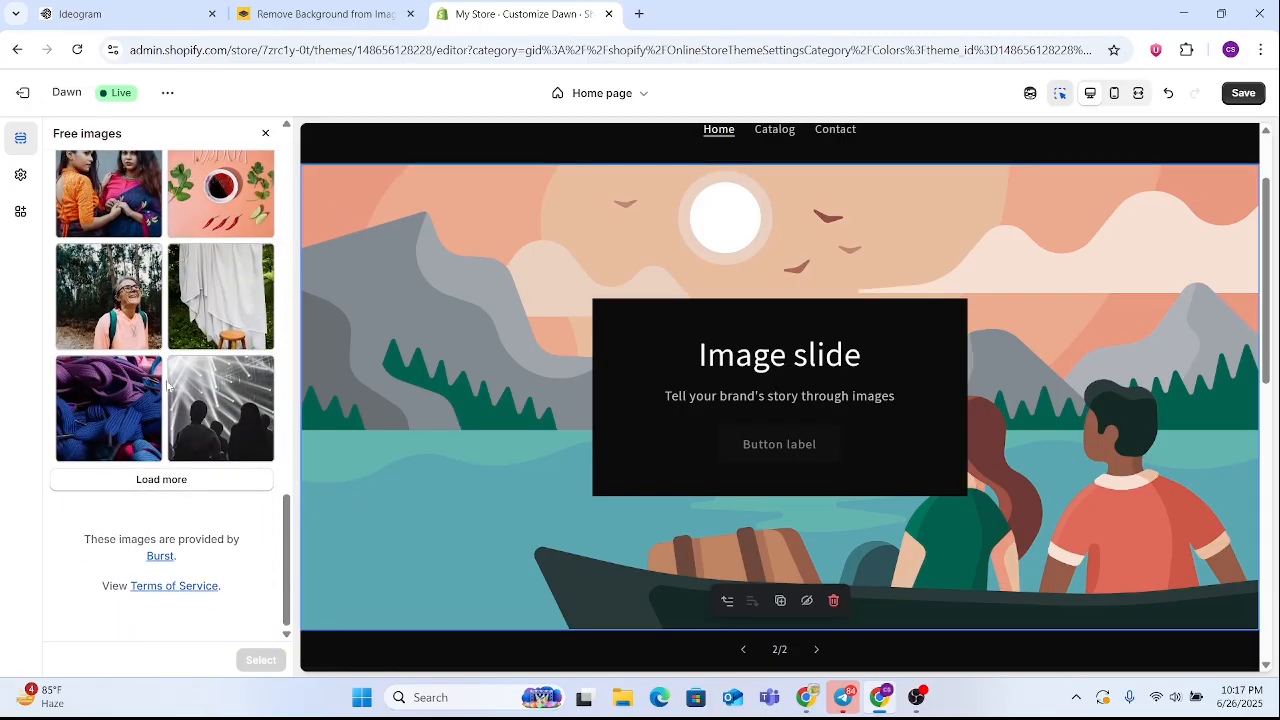
{"action": "scroll", "coordinate": [172, 390], "scroll_direction": "up", "scroll_amount": 4}
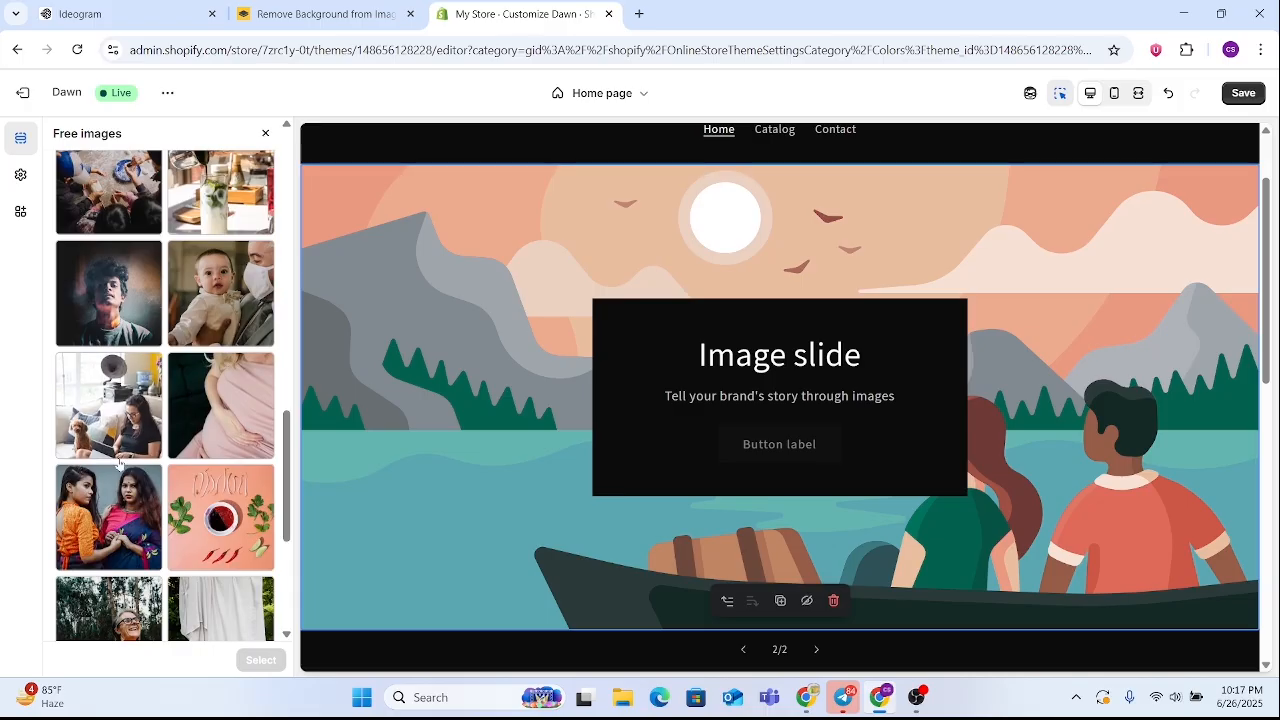
{"action": "scroll", "coordinate": [130, 461], "scroll_direction": "up", "scroll_amount": 6}
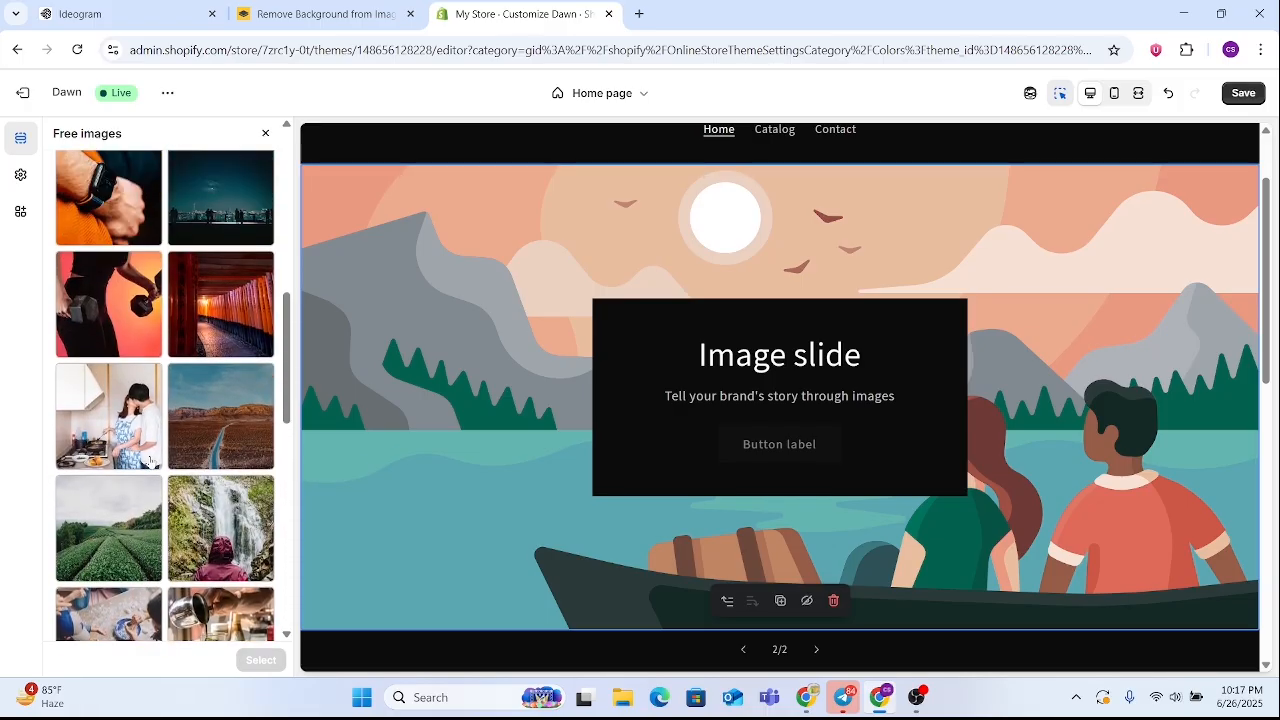
{"action": "scroll", "coordinate": [150, 460], "scroll_direction": "up", "scroll_amount": 4}
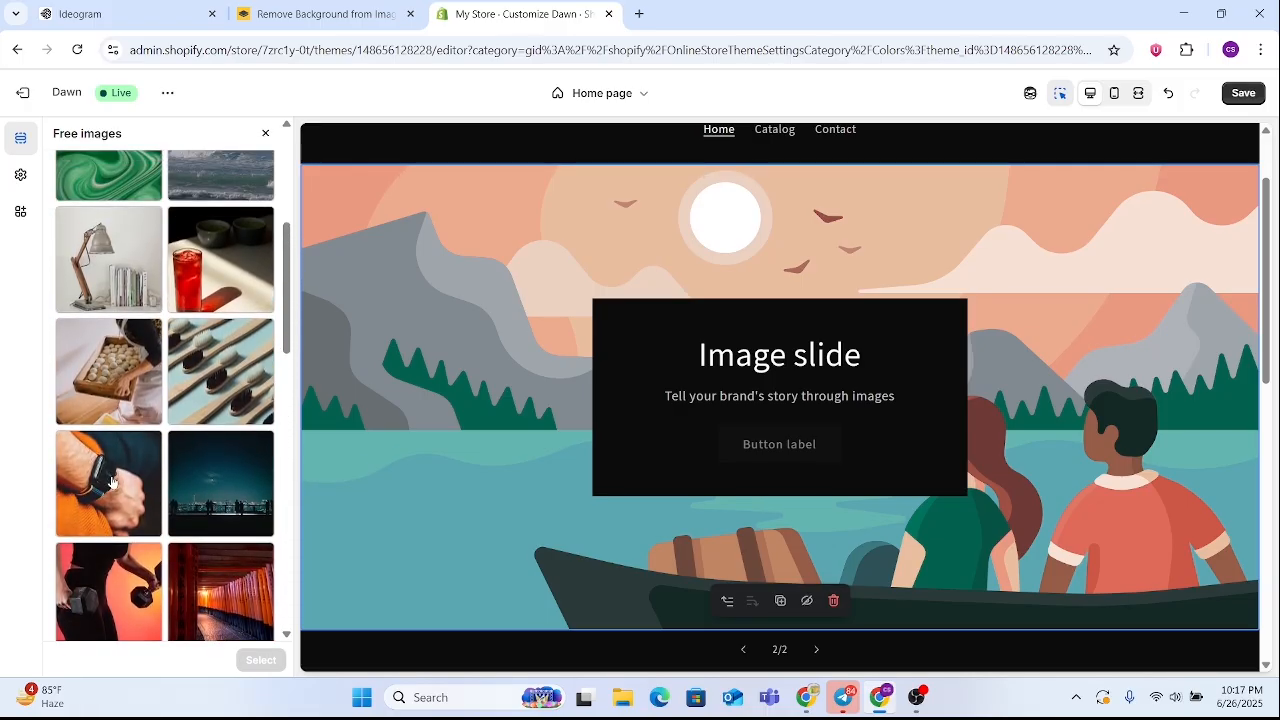
{"action": "left_click", "coordinate": [112, 481]}
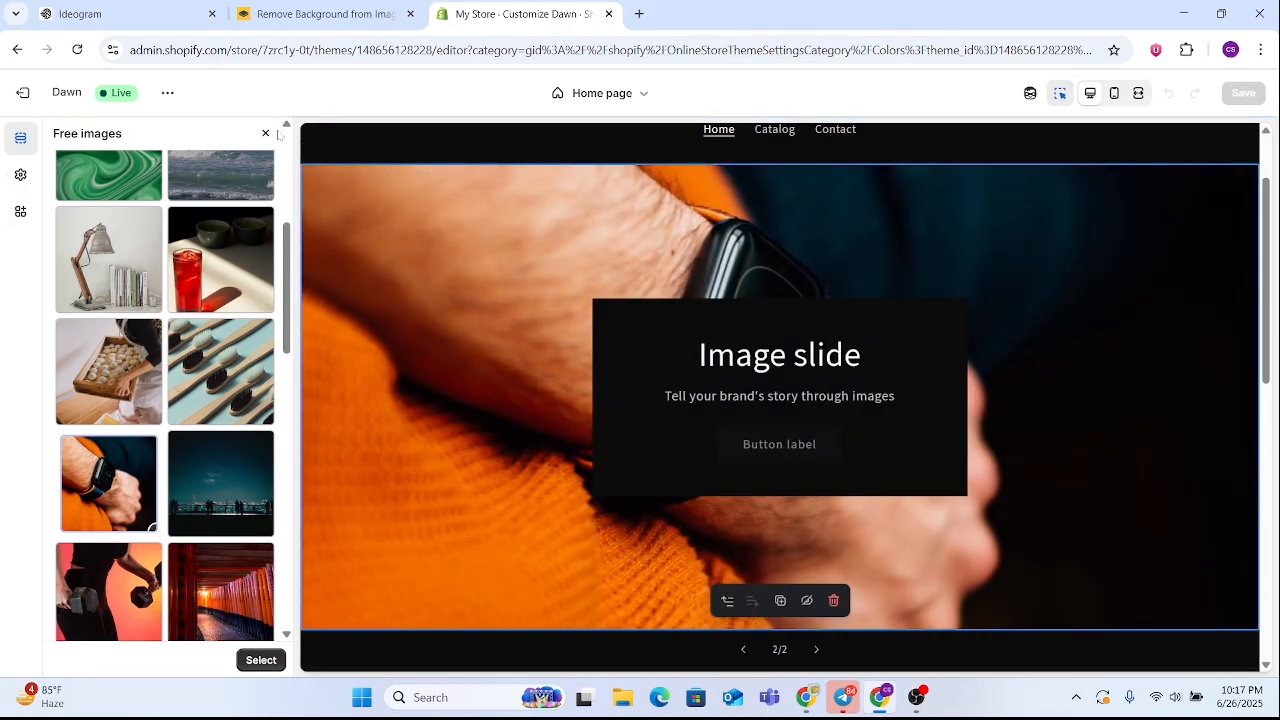
{"action": "left_click", "coordinate": [261, 659]}
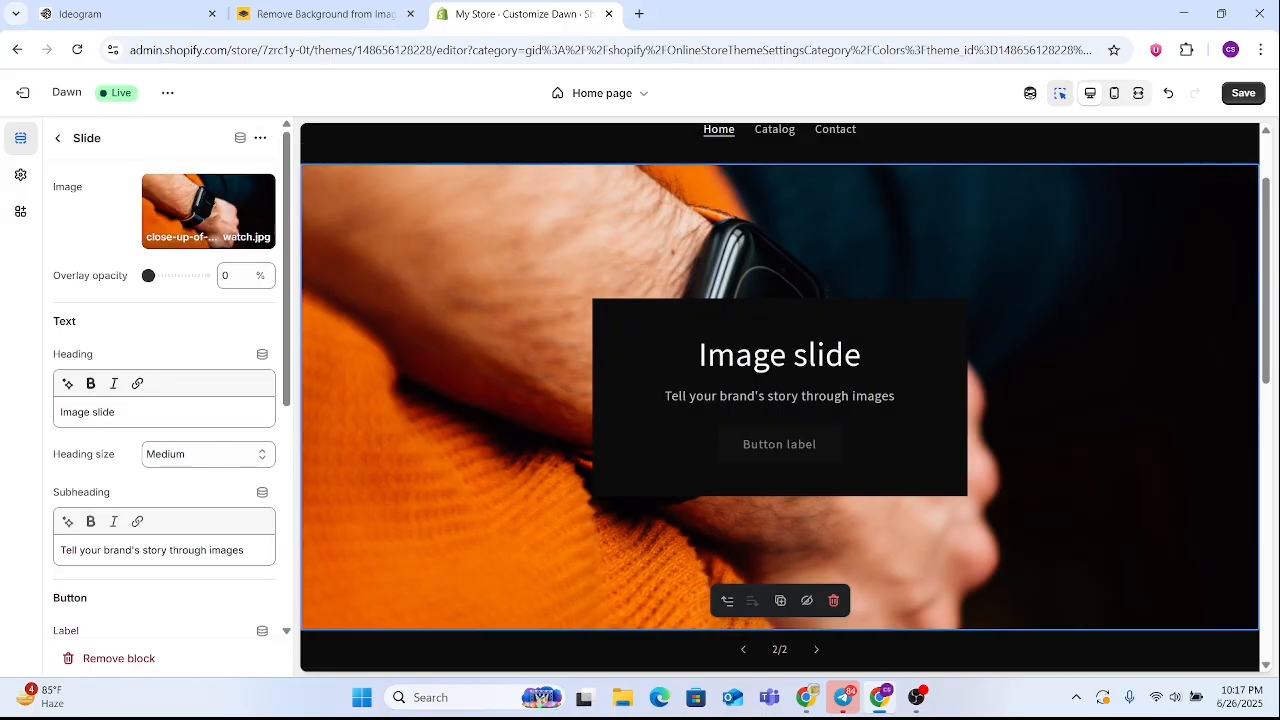
Turn off the Container option in the second slide's layout and clear its subheading text
{"action": "scroll", "coordinate": [169, 423], "scroll_direction": "down", "scroll_amount": 5}
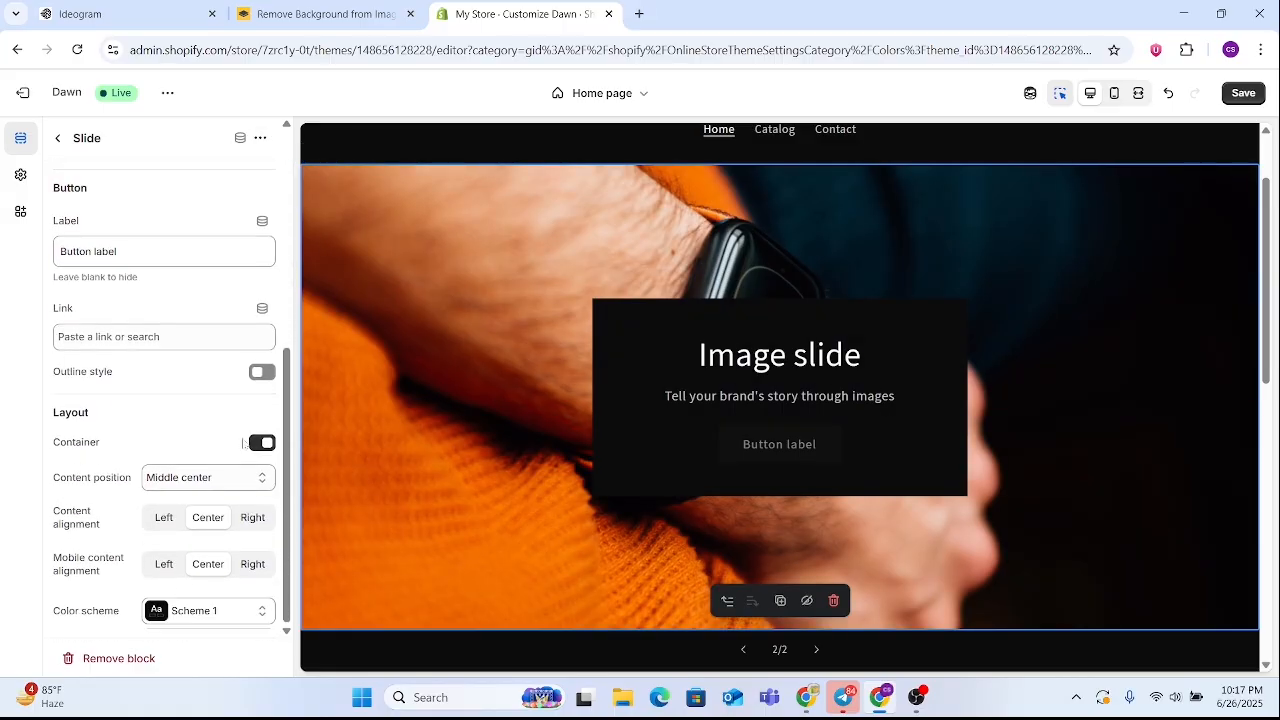
{"action": "left_click", "coordinate": [255, 443]}
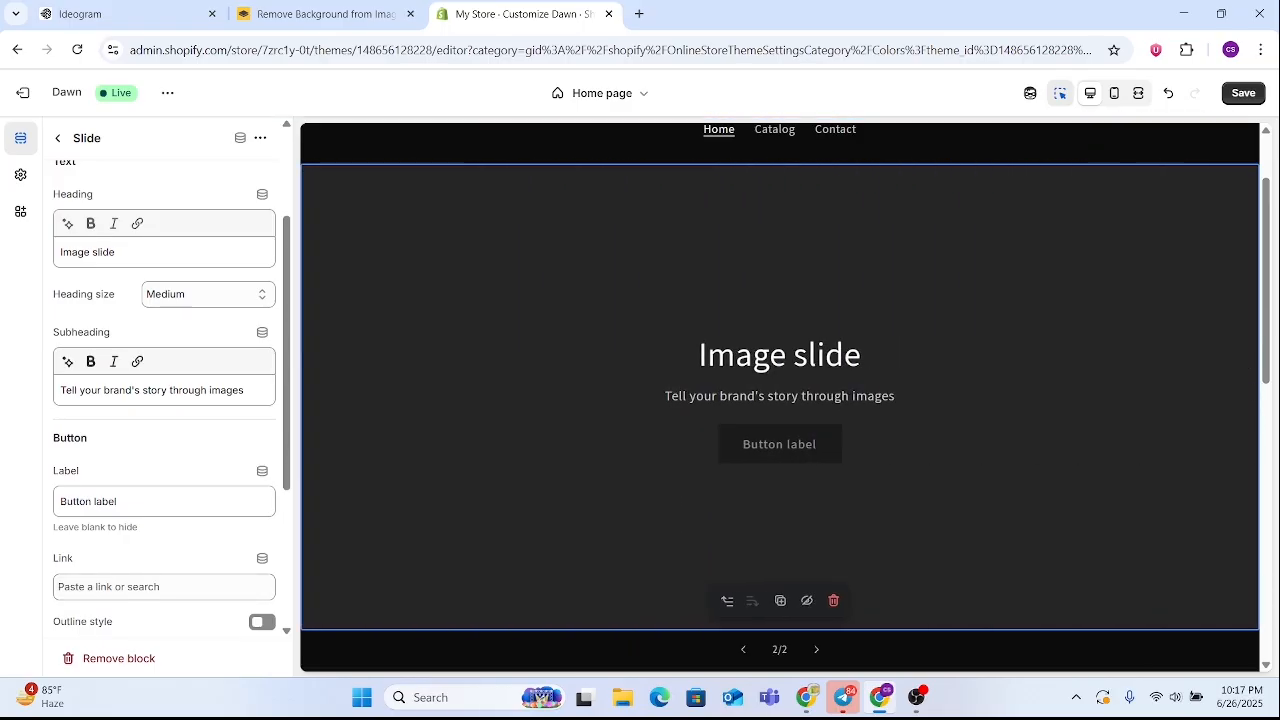
{"action": "left_click_drag", "start_coordinate": [233, 391], "coordinate": [45, 390]}
{"action": "key", "text": "BackSpace"}
{"action": "key", "text": "Delete"}
{"action": "key", "text": "Delete"}
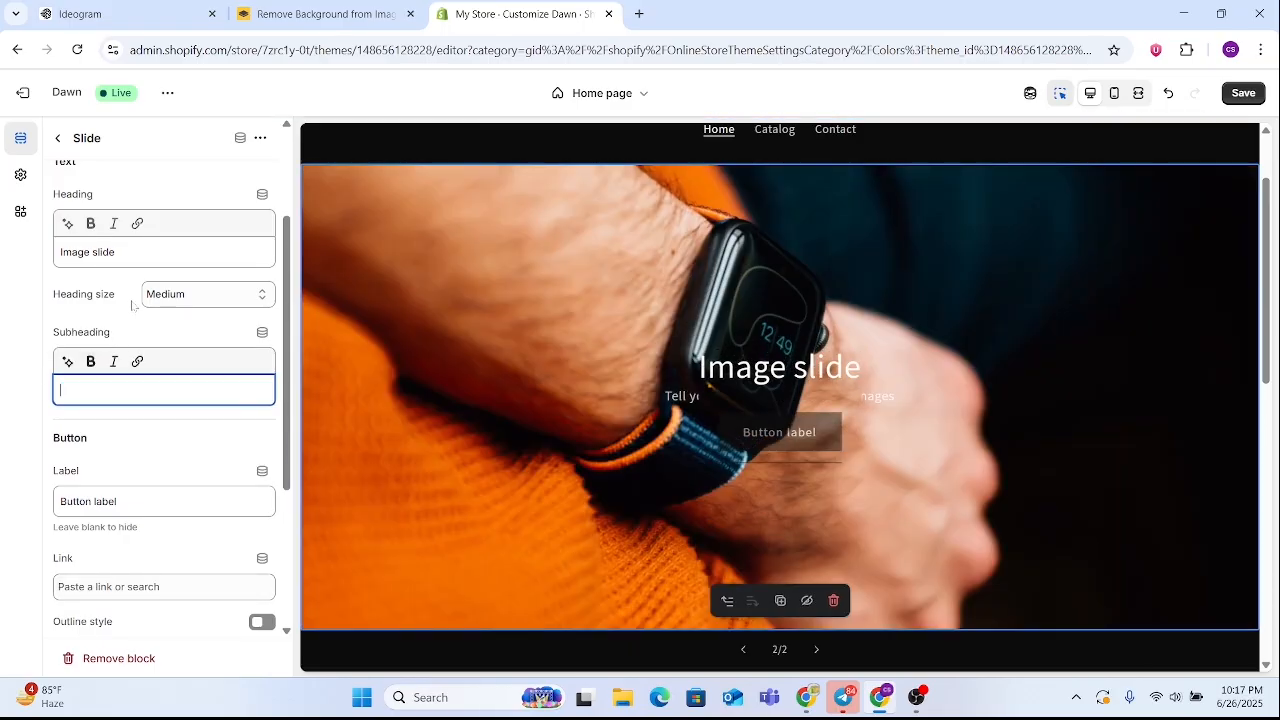
Clear the second slide's heading text and button label so only the image is shown
{"action": "left_click_drag", "start_coordinate": [128, 252], "coordinate": [38, 262]}
{"action": "key", "text": "BackSpace"}
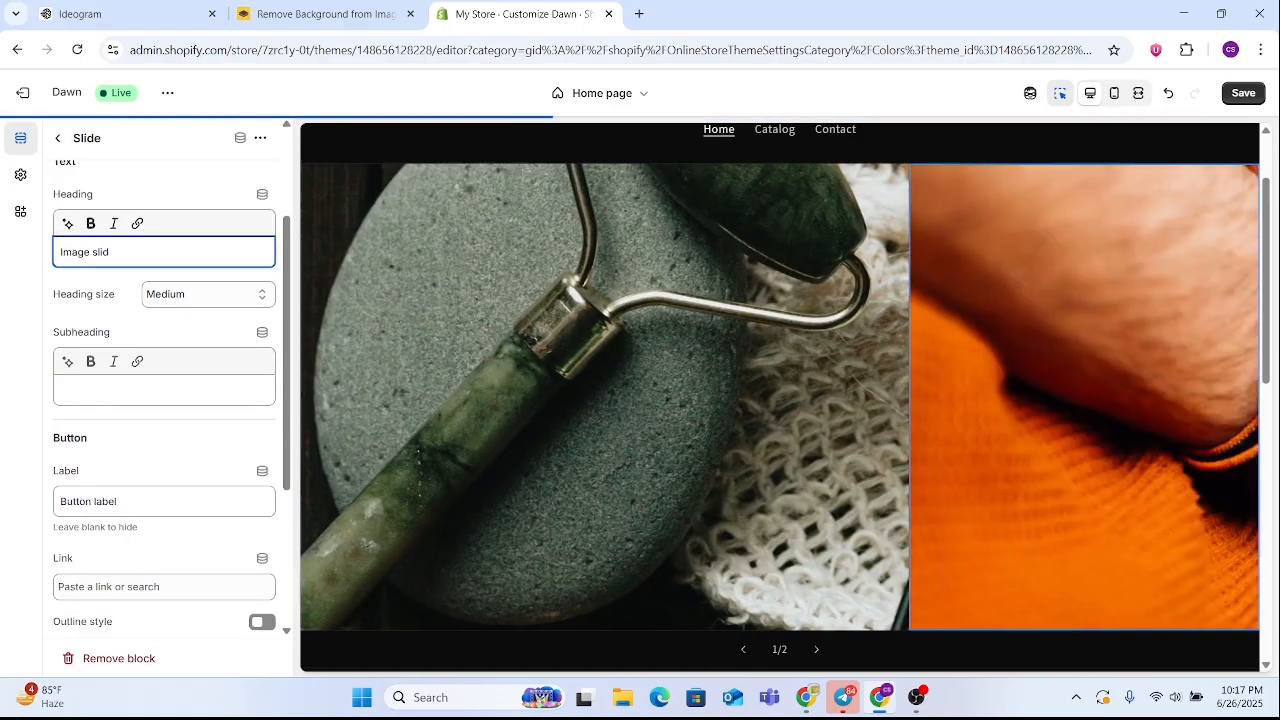
{"action": "left_click", "coordinate": [150, 501]}
{"action": "key", "text": "BackSpace"}
{"action": "key", "text": "ctrl+a"}
{"action": "key", "text": "BackSpace"}
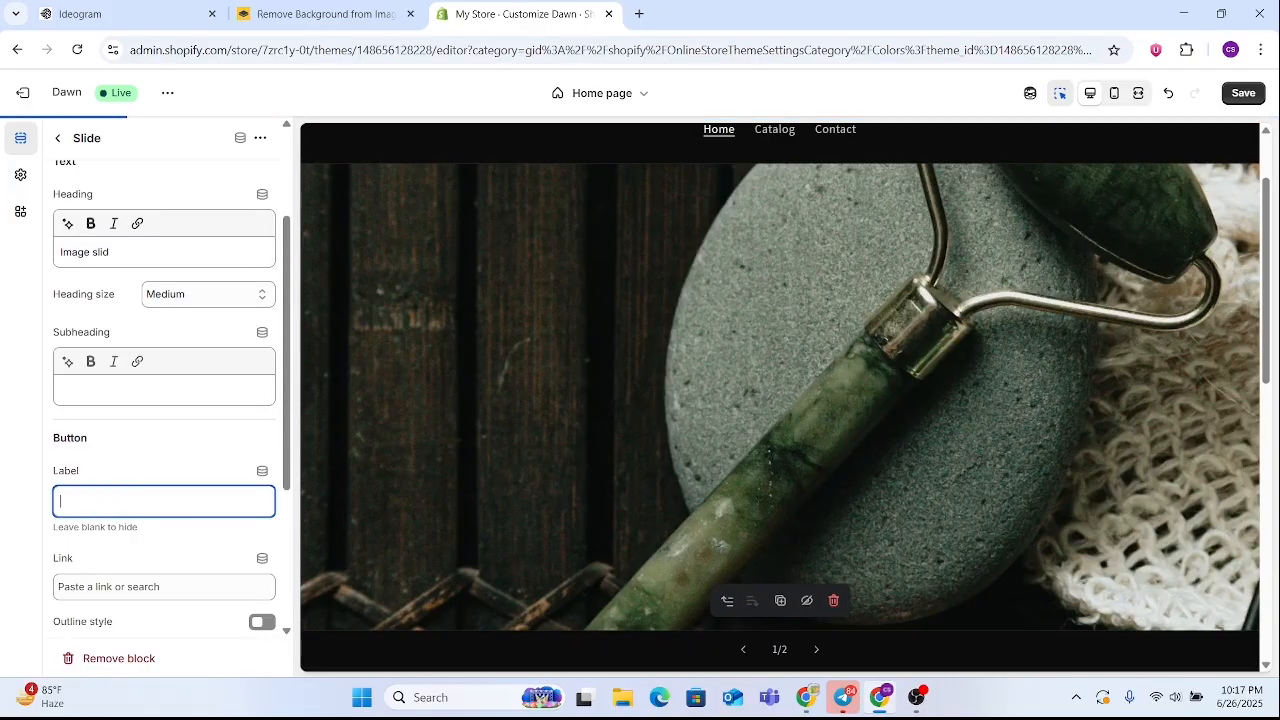
{"action": "left_click", "coordinate": [105, 257]}
{"action": "key", "text": "ctrl+a"}
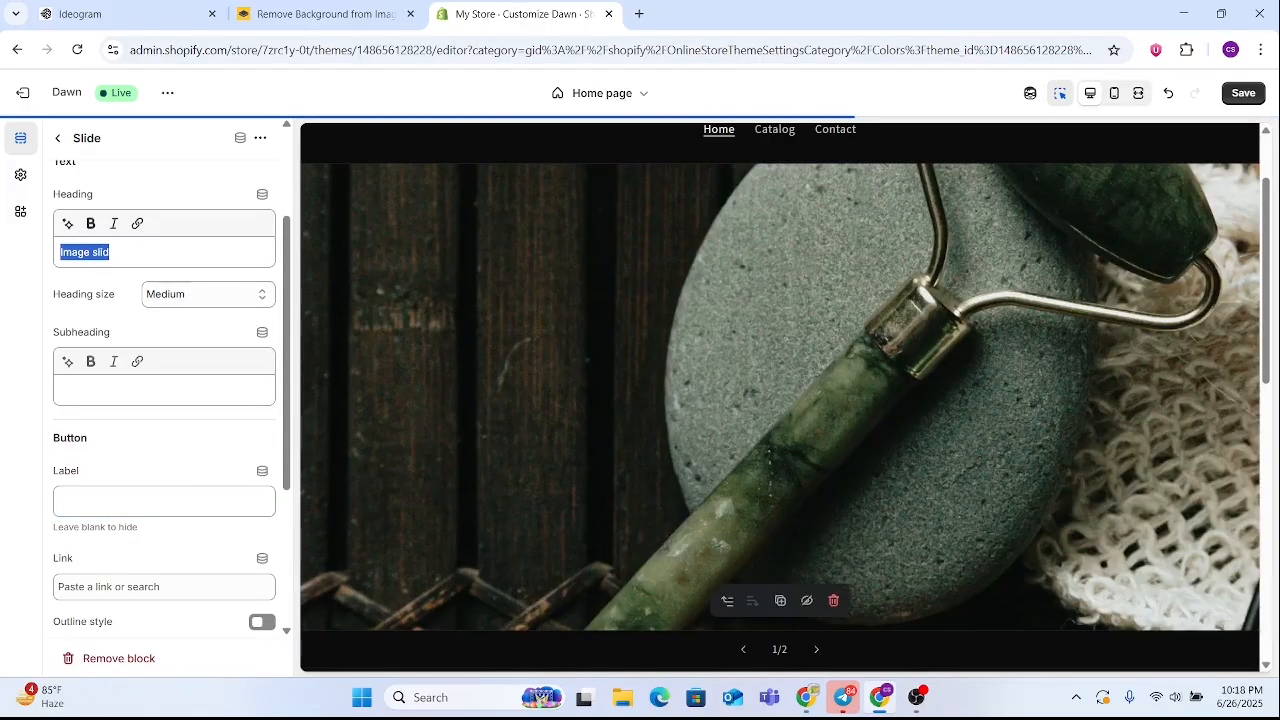
{"action": "key", "text": "BackSpace"}
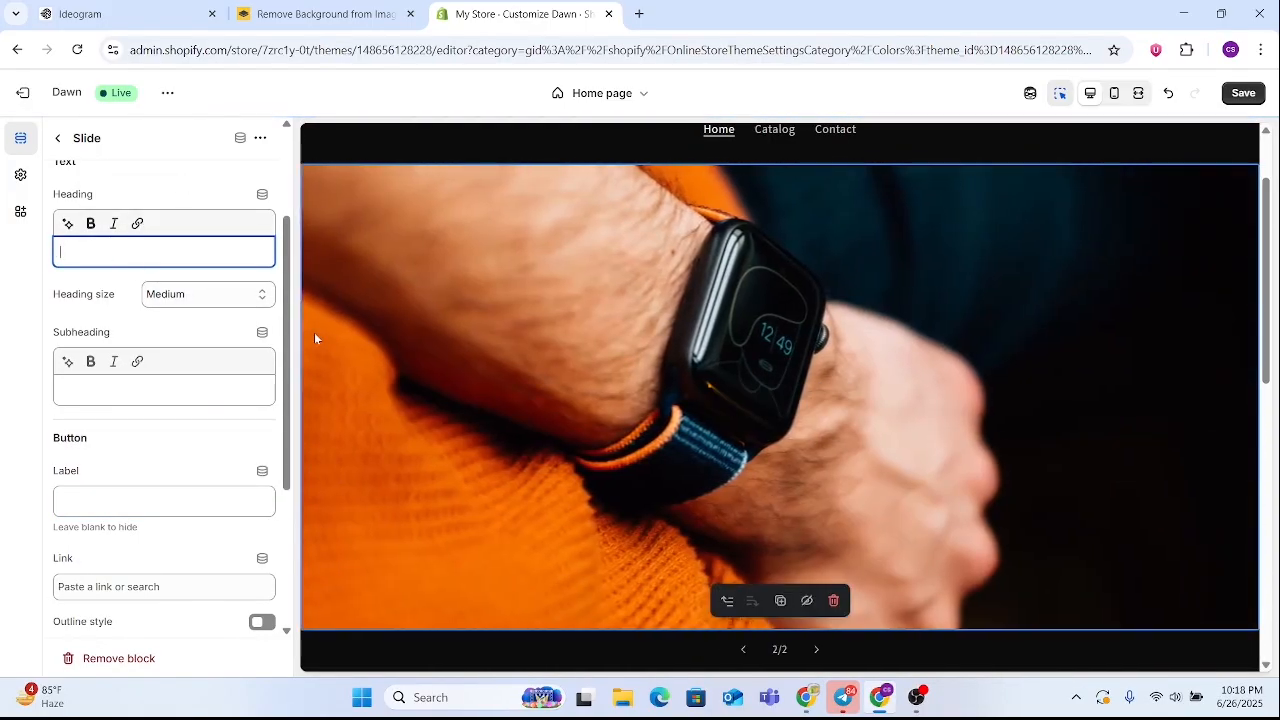
Return to the home page's section list and review the slideshow in the page preview
{"action": "scroll", "coordinate": [859, 369], "scroll_direction": "down", "scroll_amount": 1}
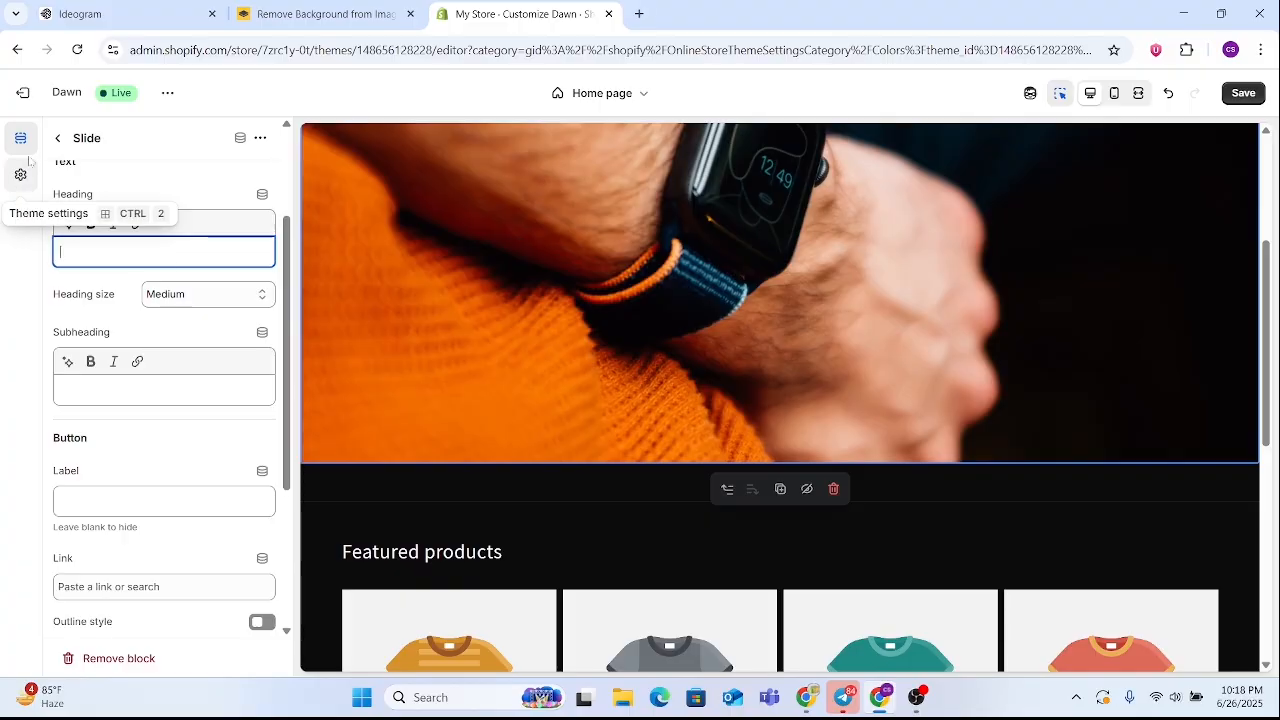
{"action": "left_click", "coordinate": [58, 138]}
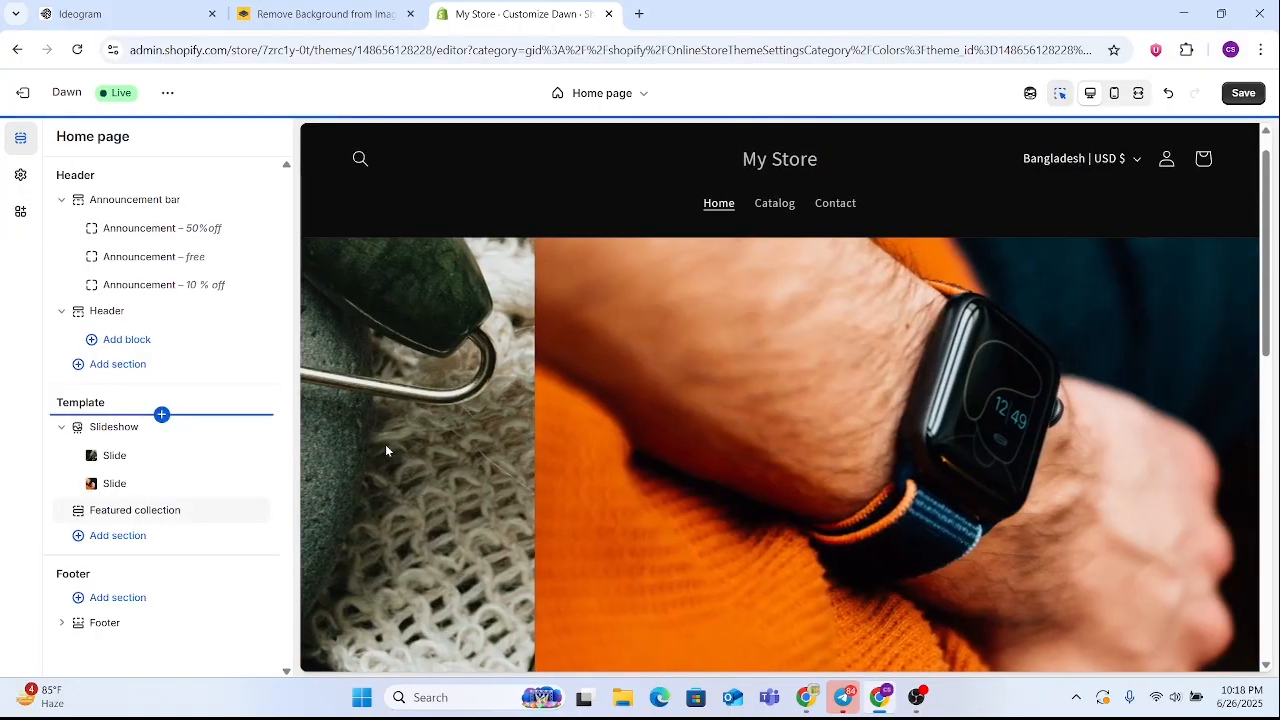
{"action": "scroll", "coordinate": [616, 406], "scroll_direction": "down", "scroll_amount": 2}
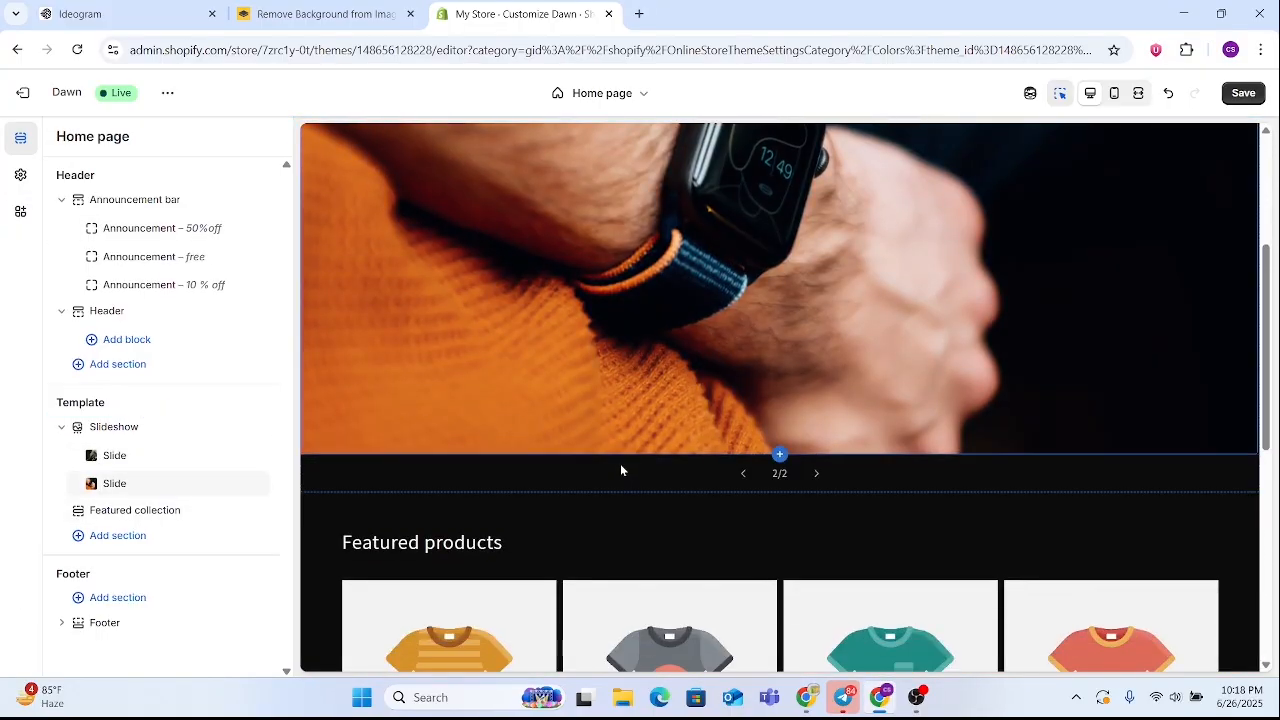
{"action": "scroll", "coordinate": [634, 490], "scroll_direction": "up", "scroll_amount": 3}
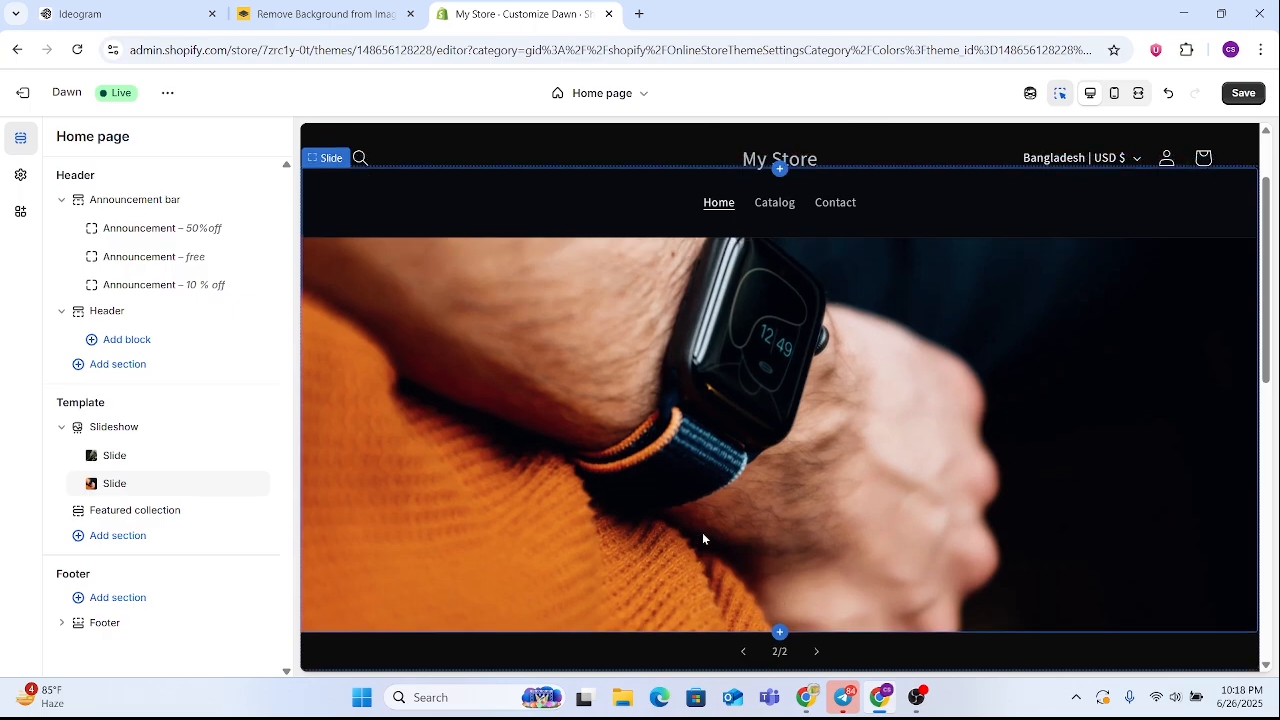
{"action": "scroll", "coordinate": [704, 535], "scroll_direction": "down", "scroll_amount": 1}
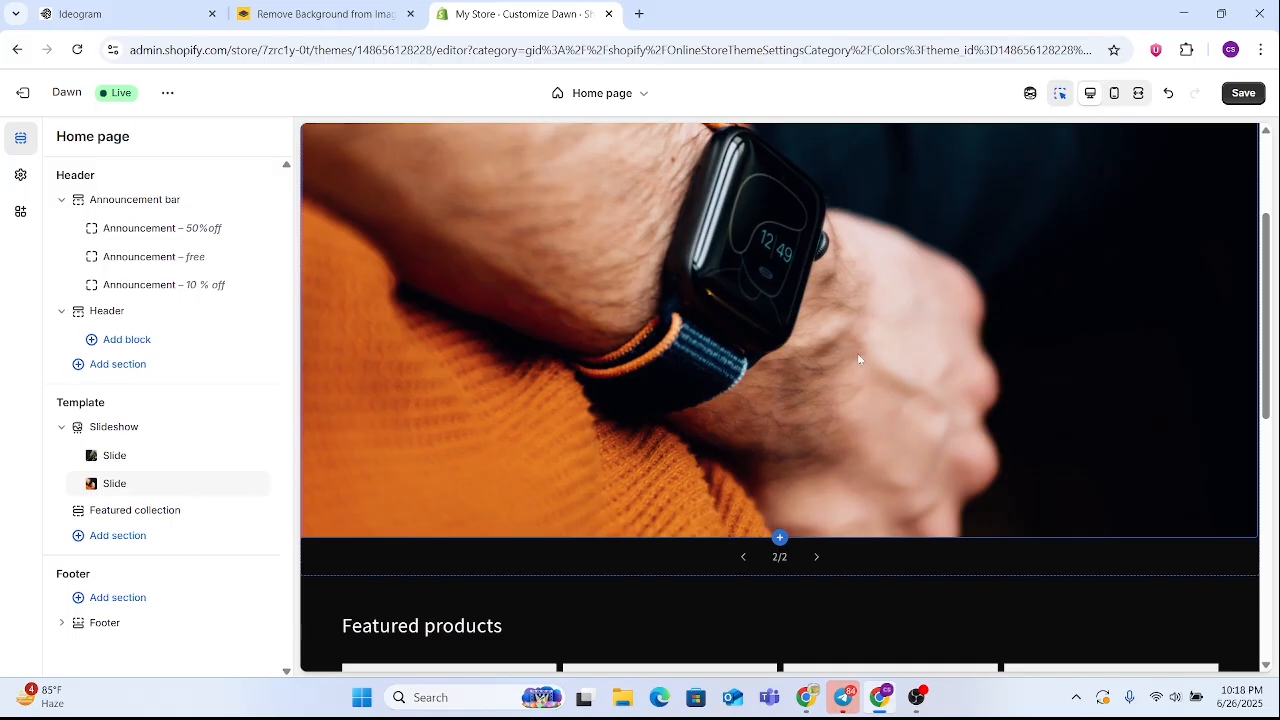
Turn on Auto rotate slides for the slideshow section and set the slides to change every 3 seconds
{"action": "left_click", "coordinate": [147, 430]}
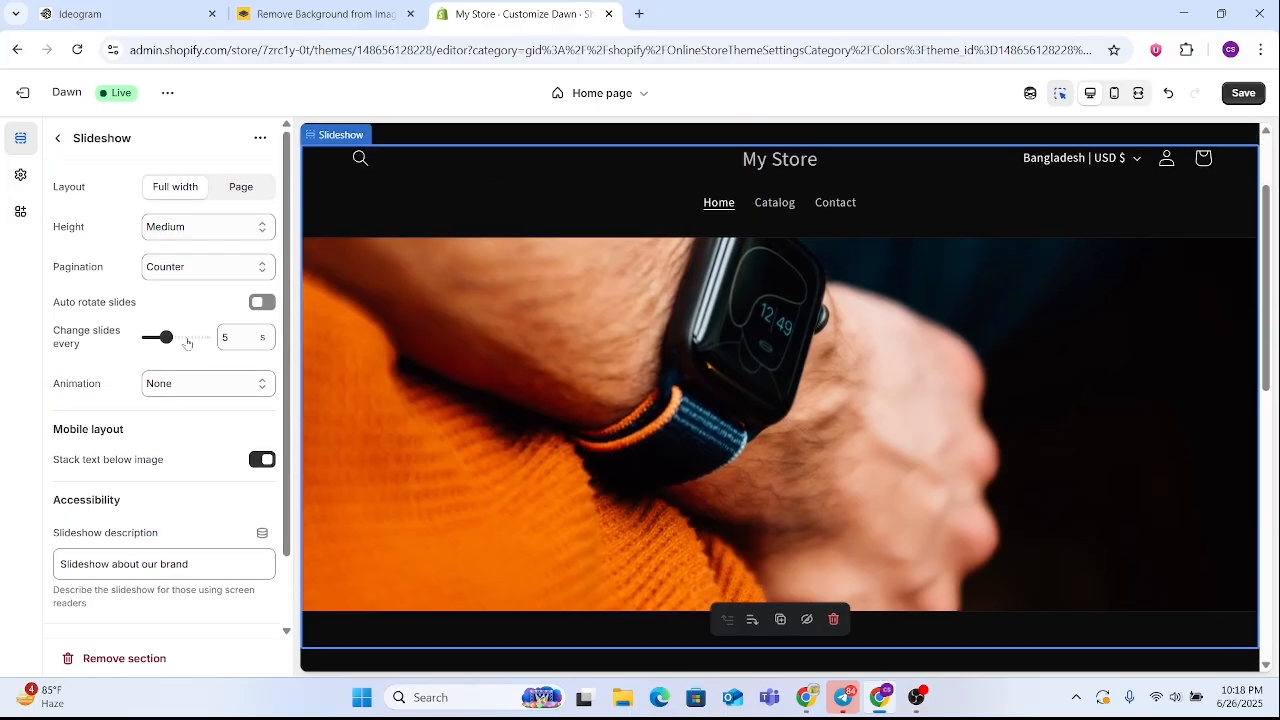
{"action": "left_click_drag", "start_coordinate": [48, 314], "coordinate": [133, 308]}
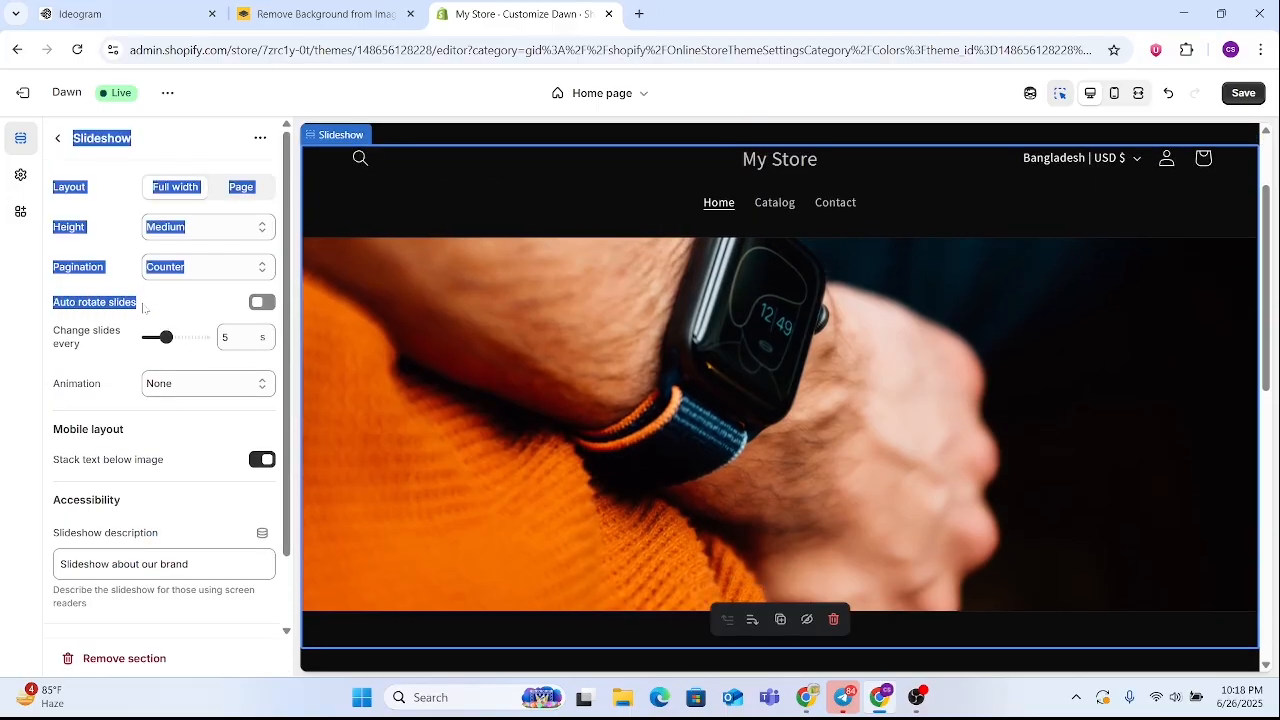
{"action": "left_click", "coordinate": [135, 308]}
{"action": "left_click", "coordinate": [261, 302]}
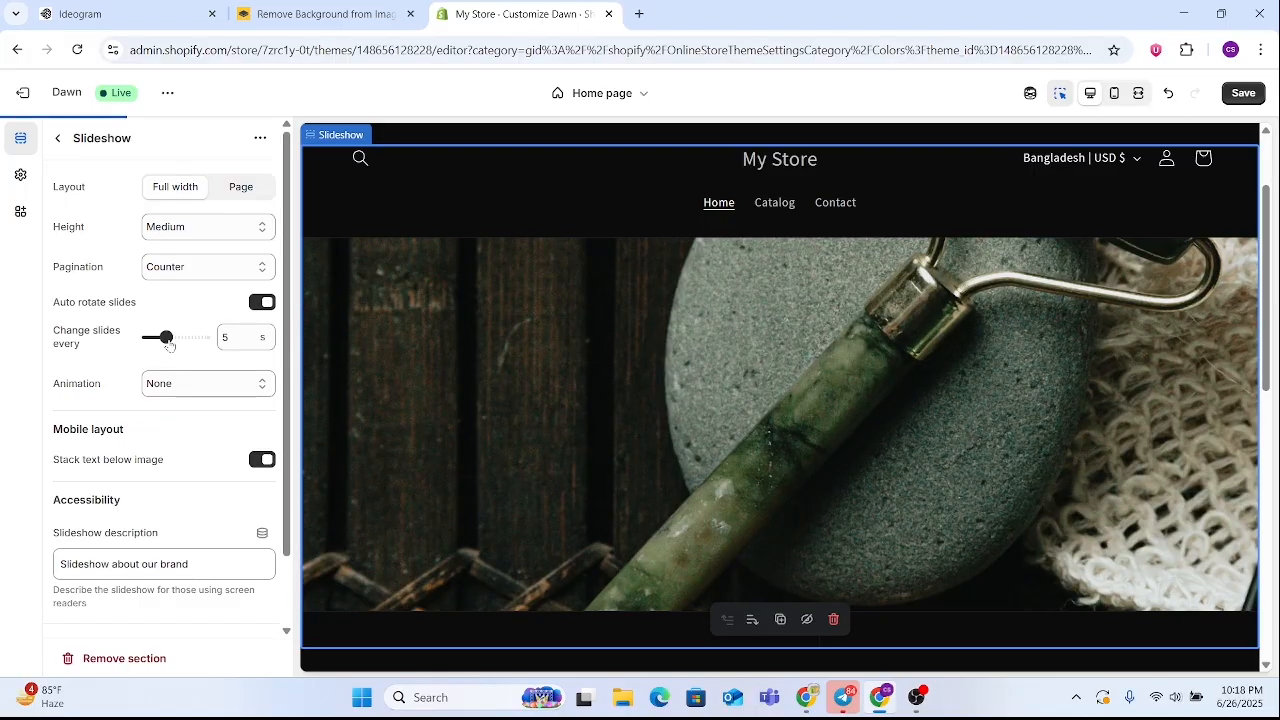
{"action": "left_click_drag", "start_coordinate": [166, 337], "coordinate": [149, 338]}
{"action": "left_click", "coordinate": [60, 141]}
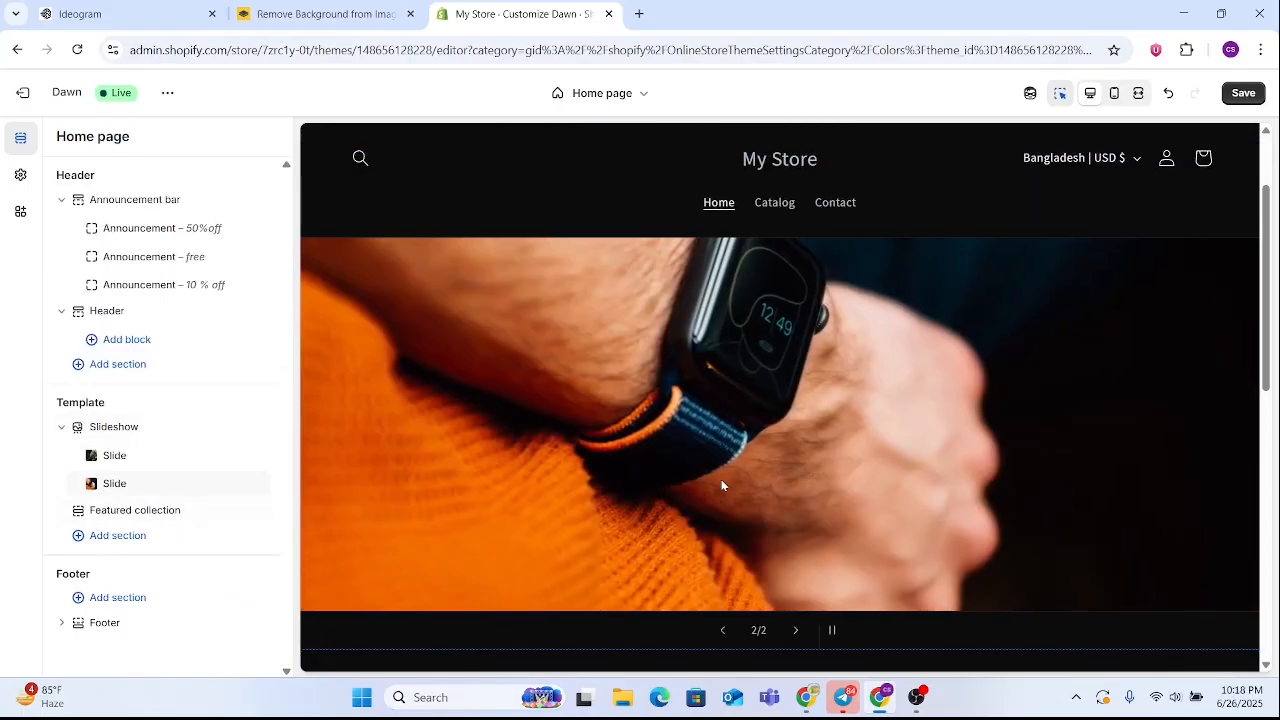
Add a third slide to the slideshow and open its settings
{"action": "scroll", "coordinate": [704, 440], "scroll_direction": "down", "scroll_amount": 1}
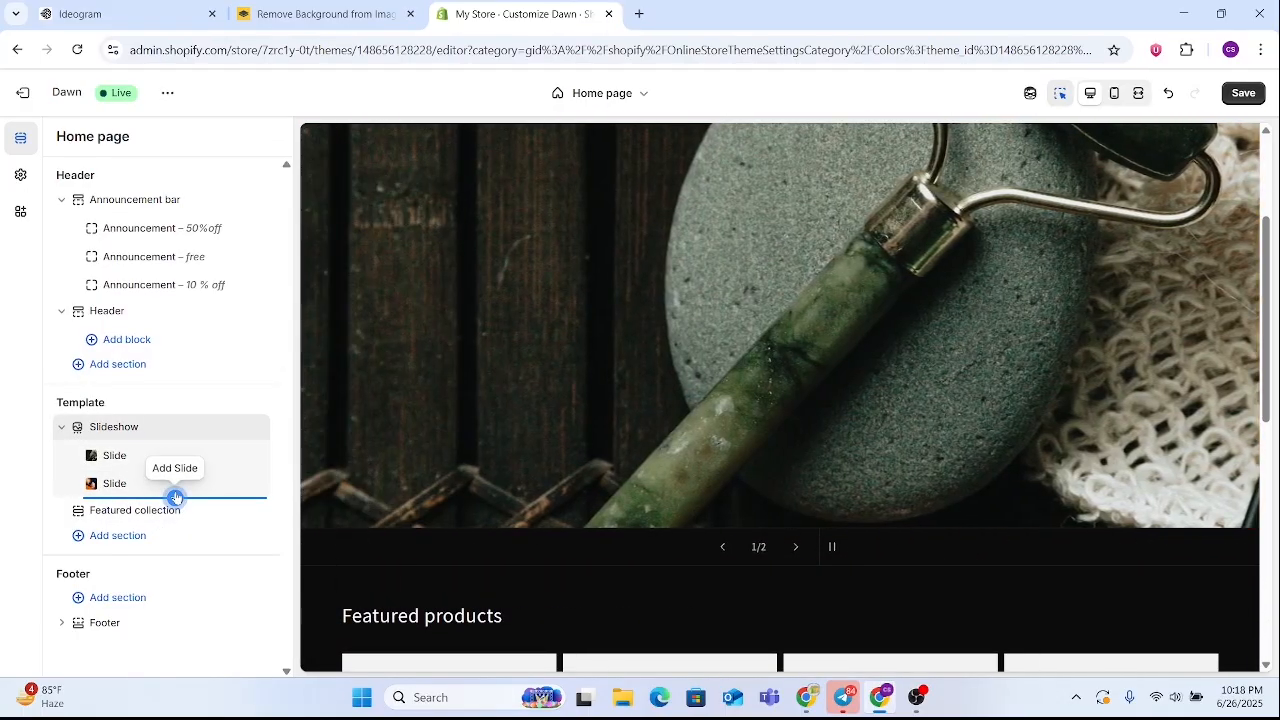
{"action": "left_click", "coordinate": [172, 497]}
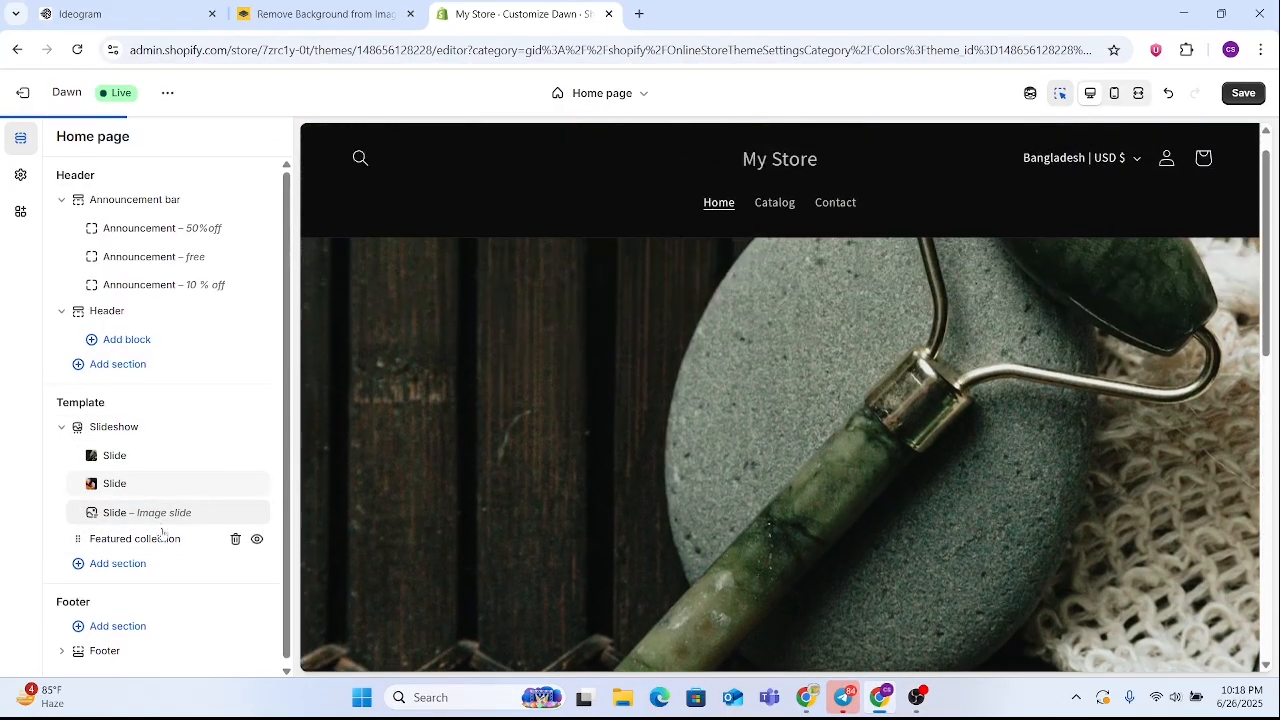
{"action": "left_click", "coordinate": [157, 512]}
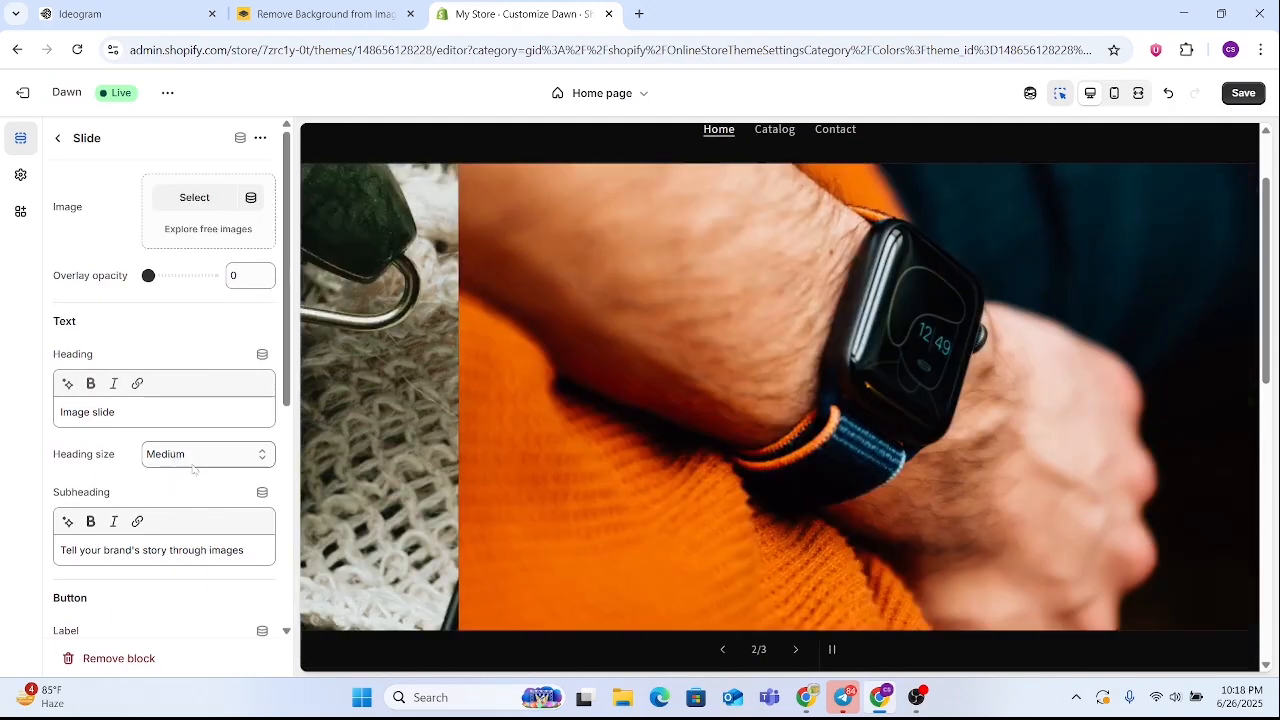
{"action": "scroll", "coordinate": [135, 491], "scroll_direction": "down", "scroll_amount": 3}
{"action": "scroll", "coordinate": [135, 491], "scroll_direction": "up", "scroll_amount": 3}
{"action": "scroll", "coordinate": [135, 491], "scroll_direction": "up", "scroll_amount": 1}
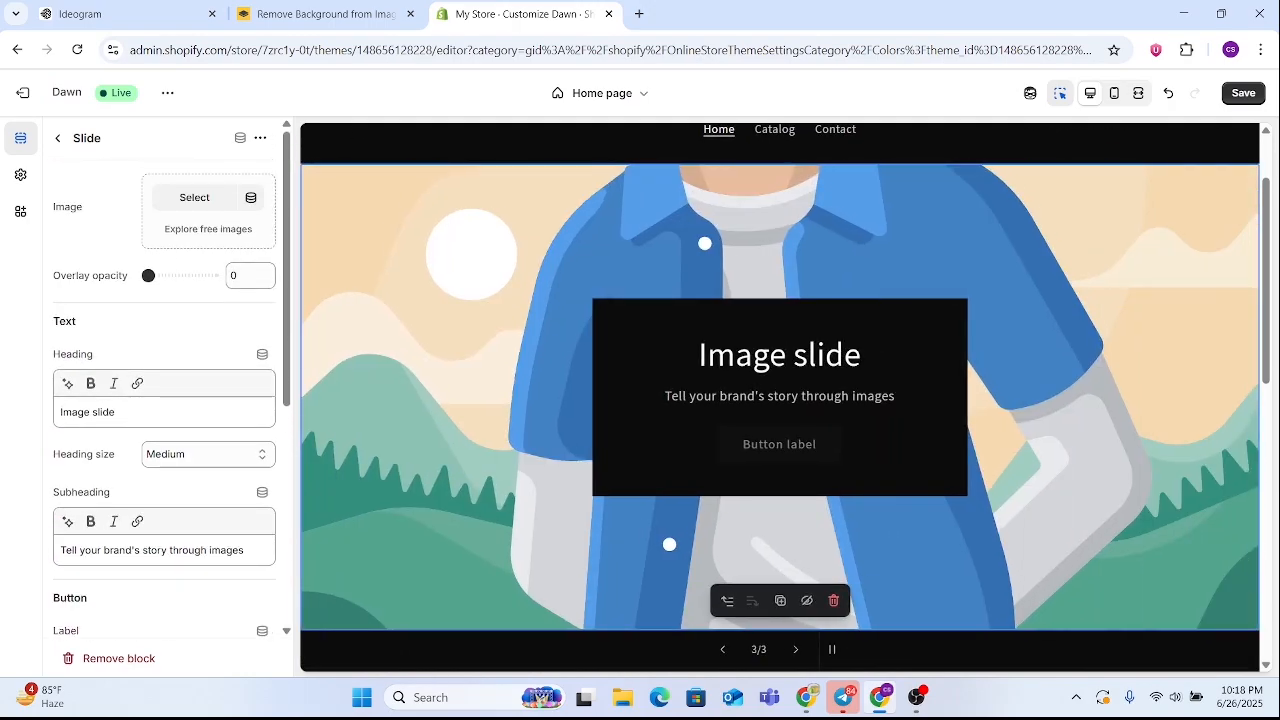
Try to load the free image library to choose an image for the third slide
{"action": "left_click", "coordinate": [208, 229]}
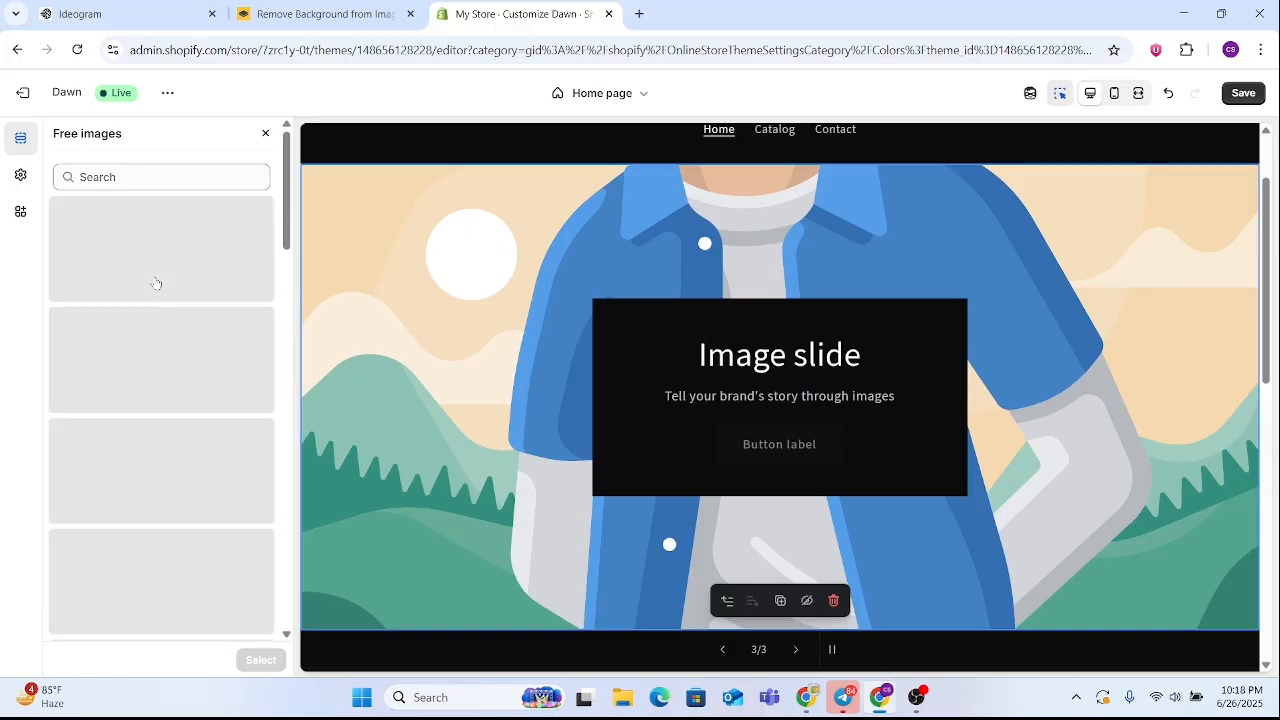
{"action": "left_click", "coordinate": [264, 134]}
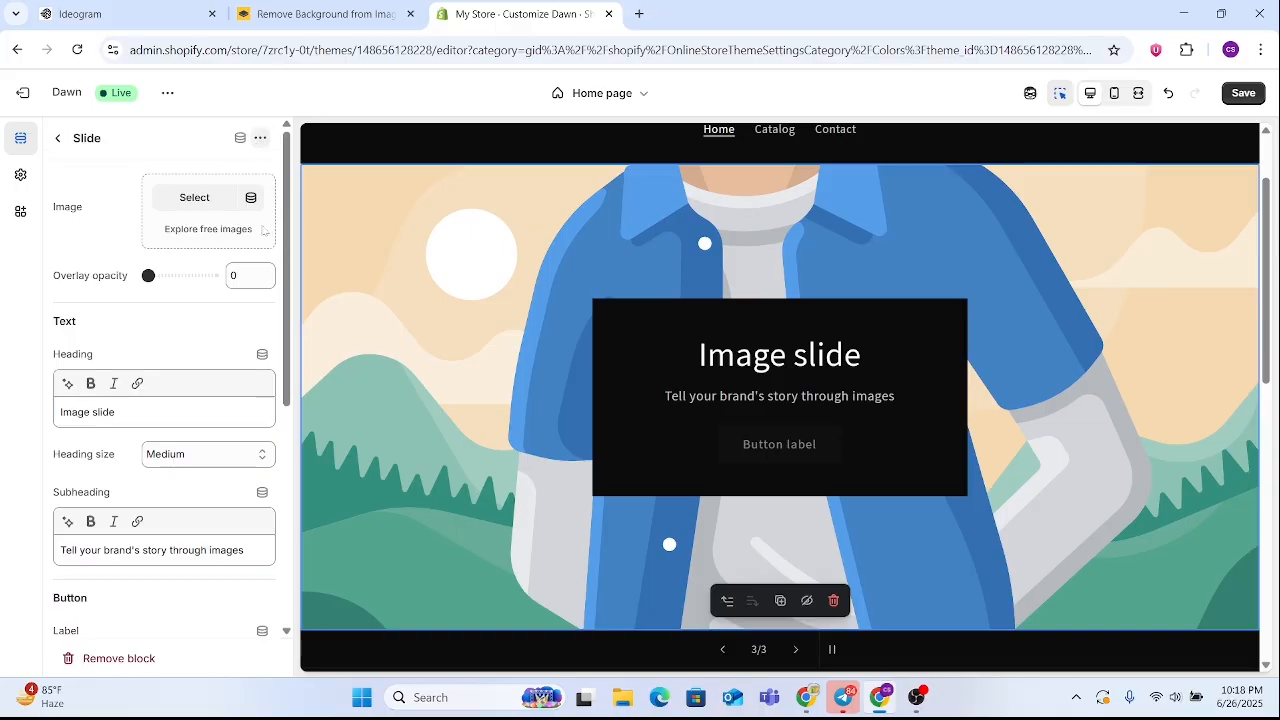
{"action": "left_click", "coordinate": [207, 230]}
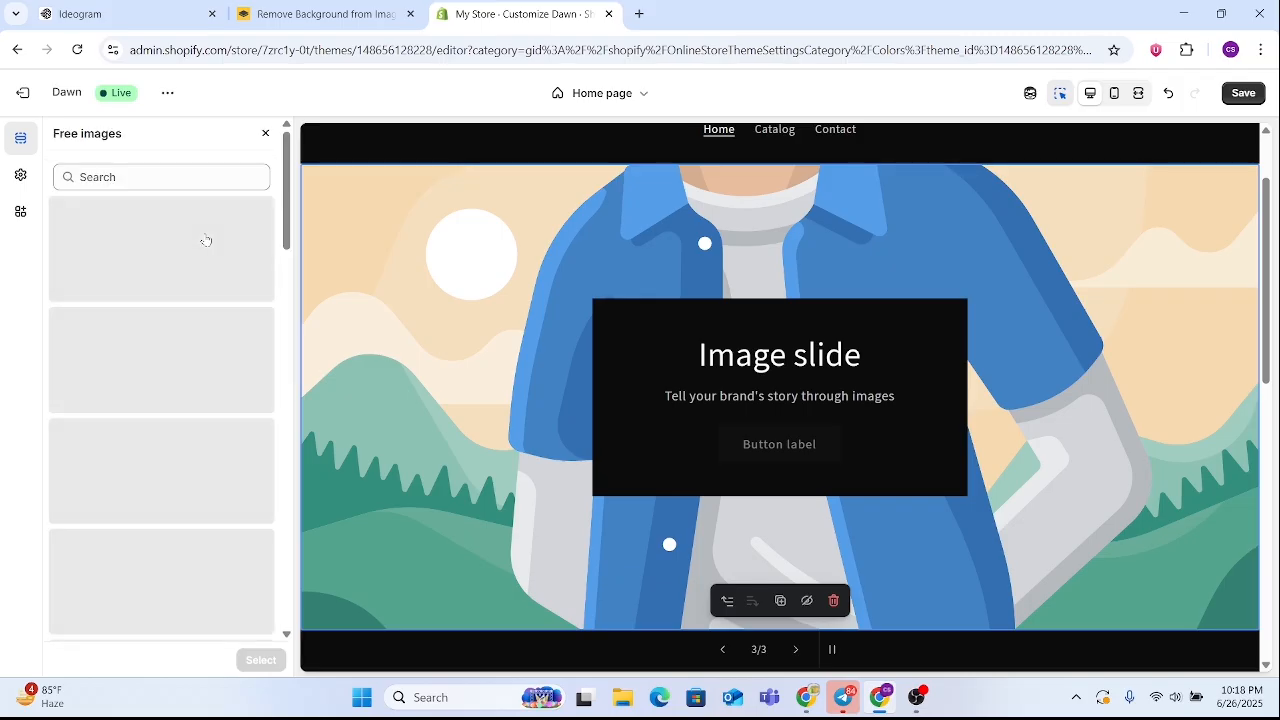
{"action": "left_click", "coordinate": [266, 134]}
{"action": "left_click", "coordinate": [62, 140]}
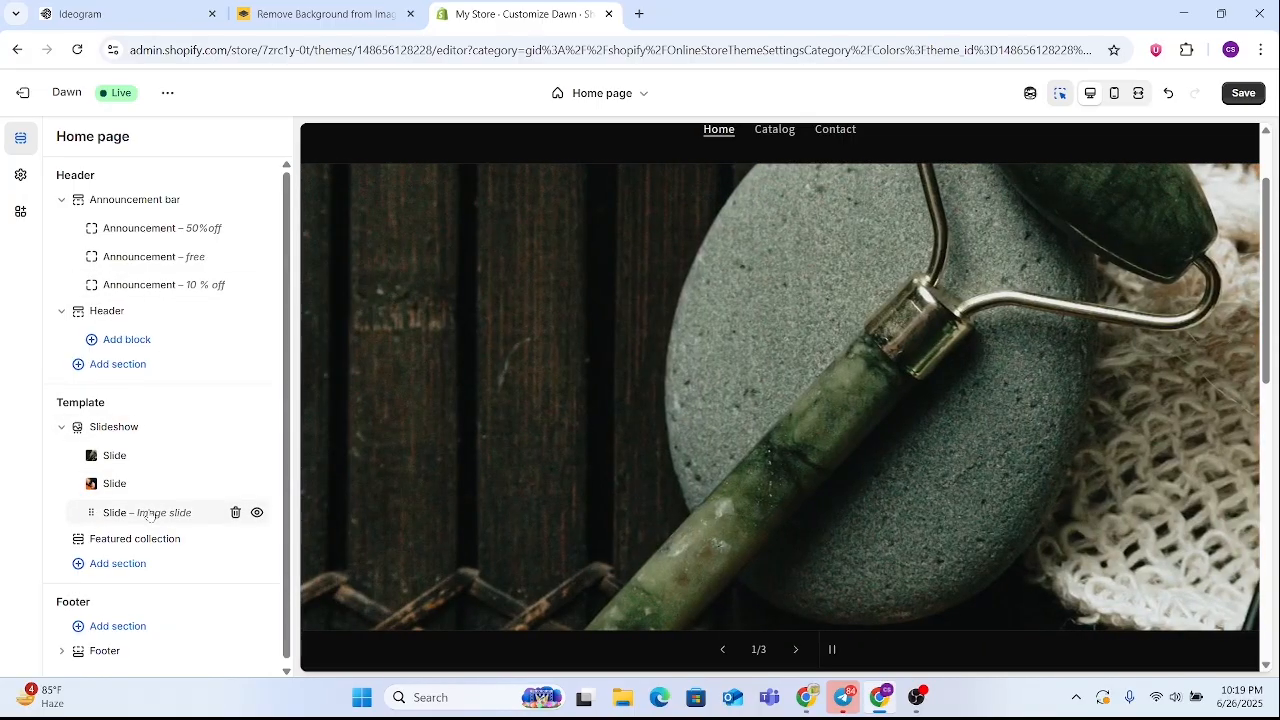
{"action": "left_click", "coordinate": [148, 513]}
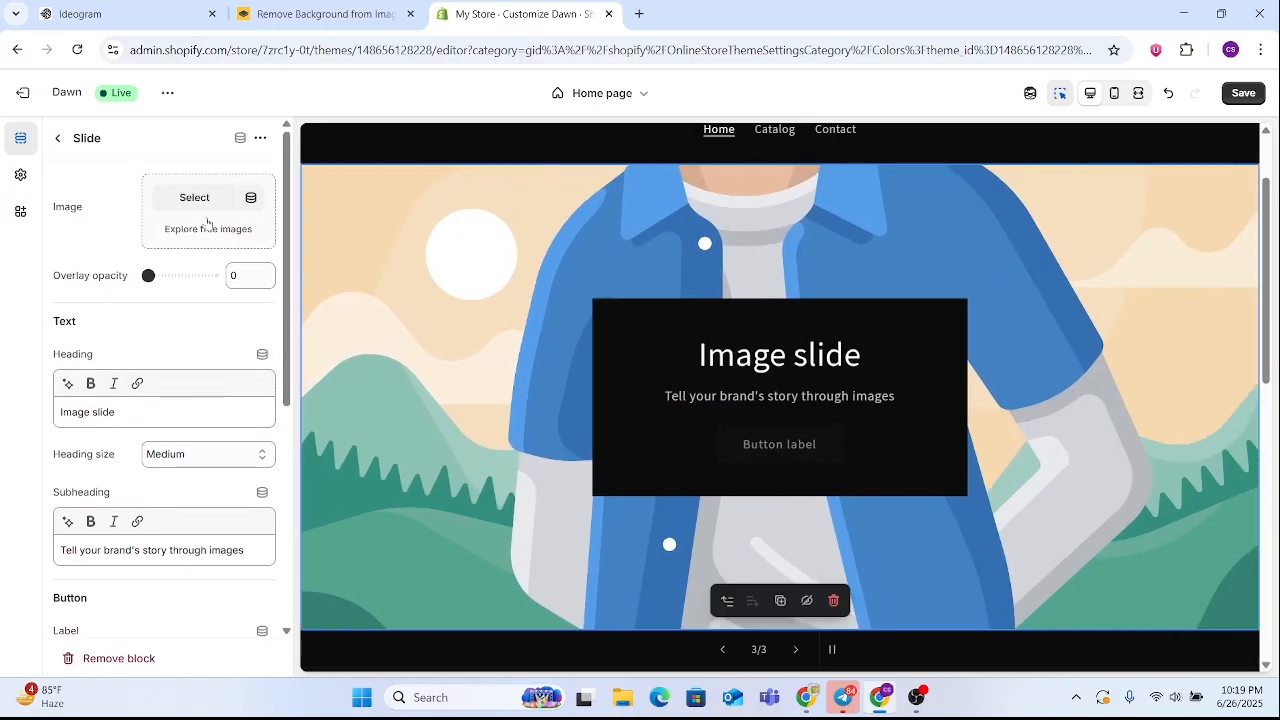
{"action": "left_click", "coordinate": [208, 225]}
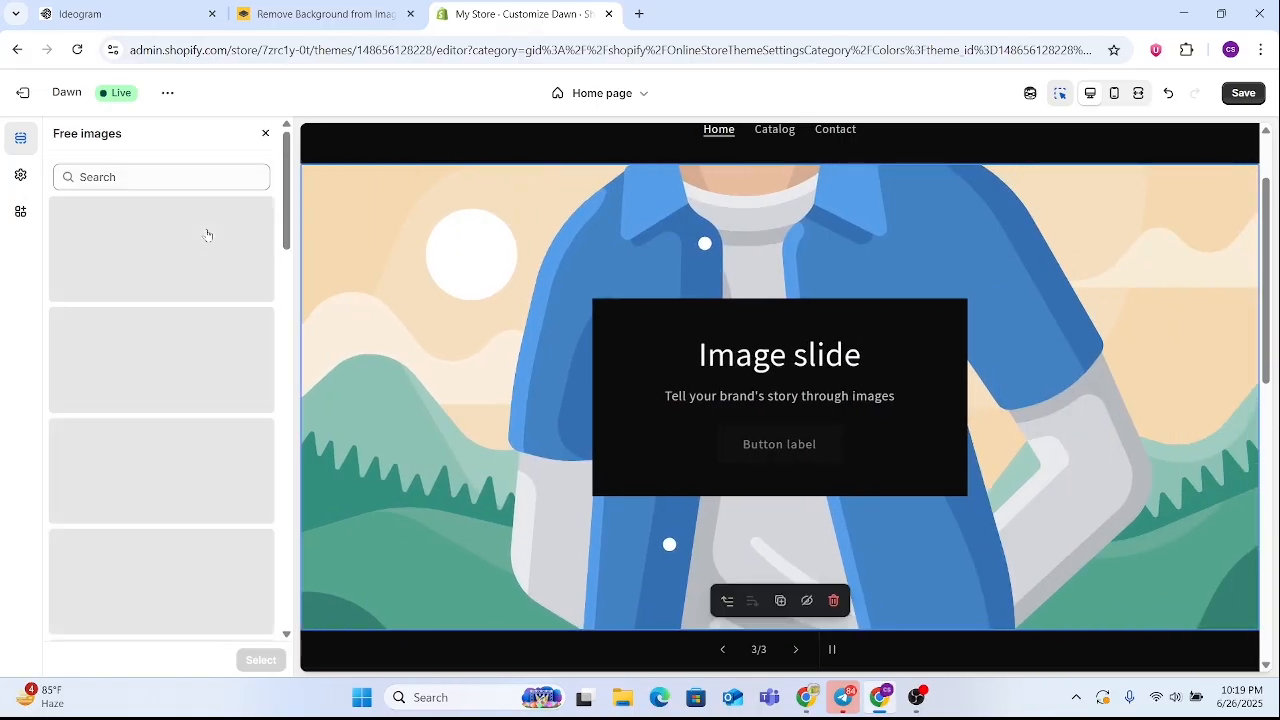
{"action": "left_click", "coordinate": [265, 134]}
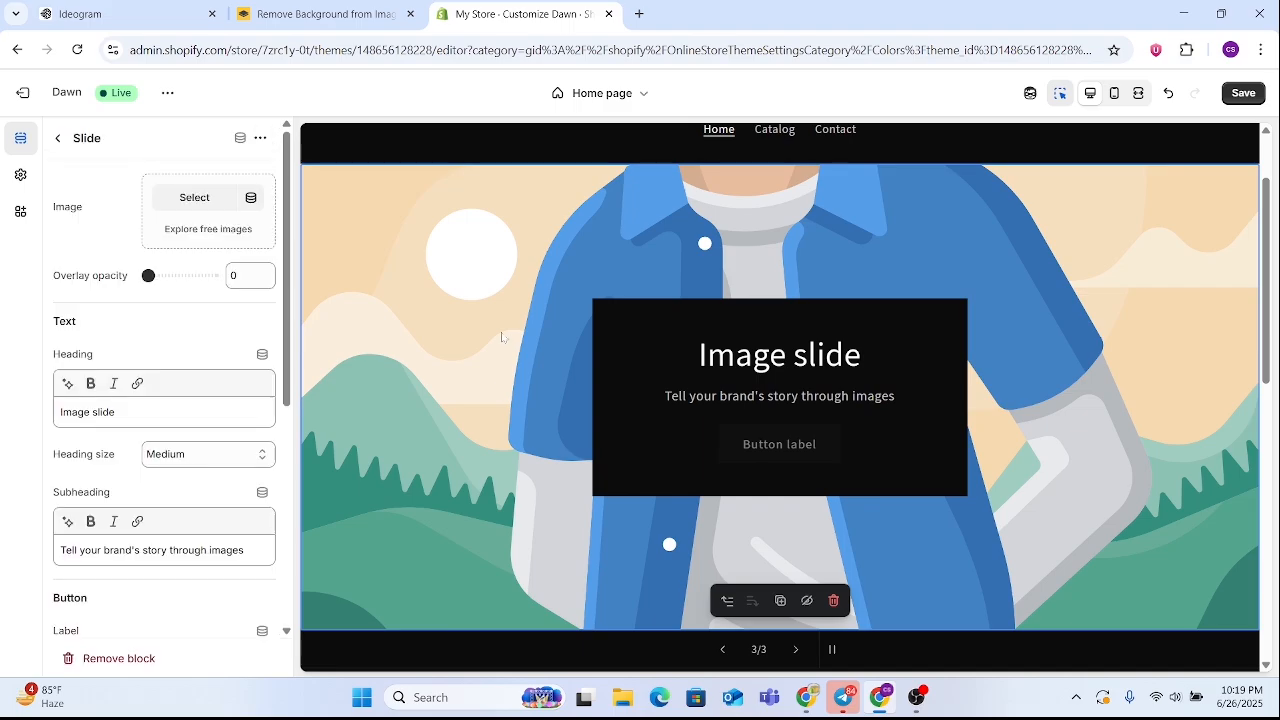
Return to the home page's section list and remove the third slide from the slideshow
{"action": "left_click", "coordinate": [58, 142]}
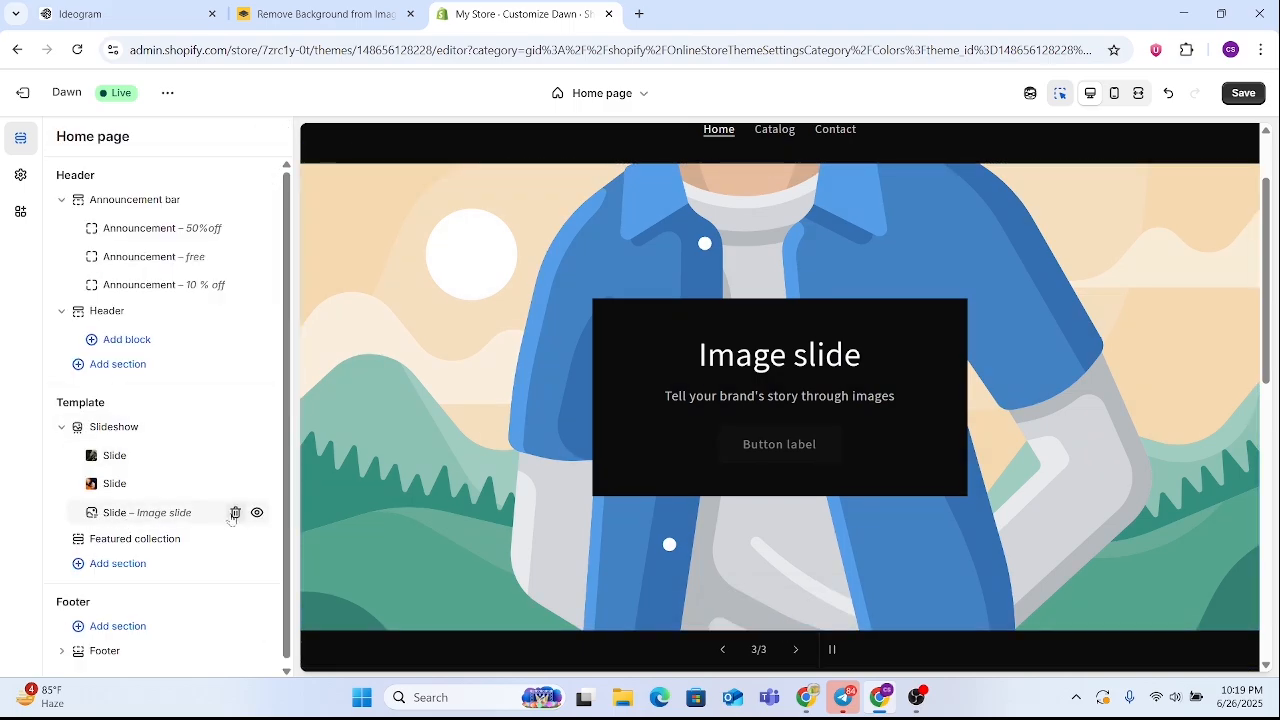
{"action": "left_click", "coordinate": [235, 513]}
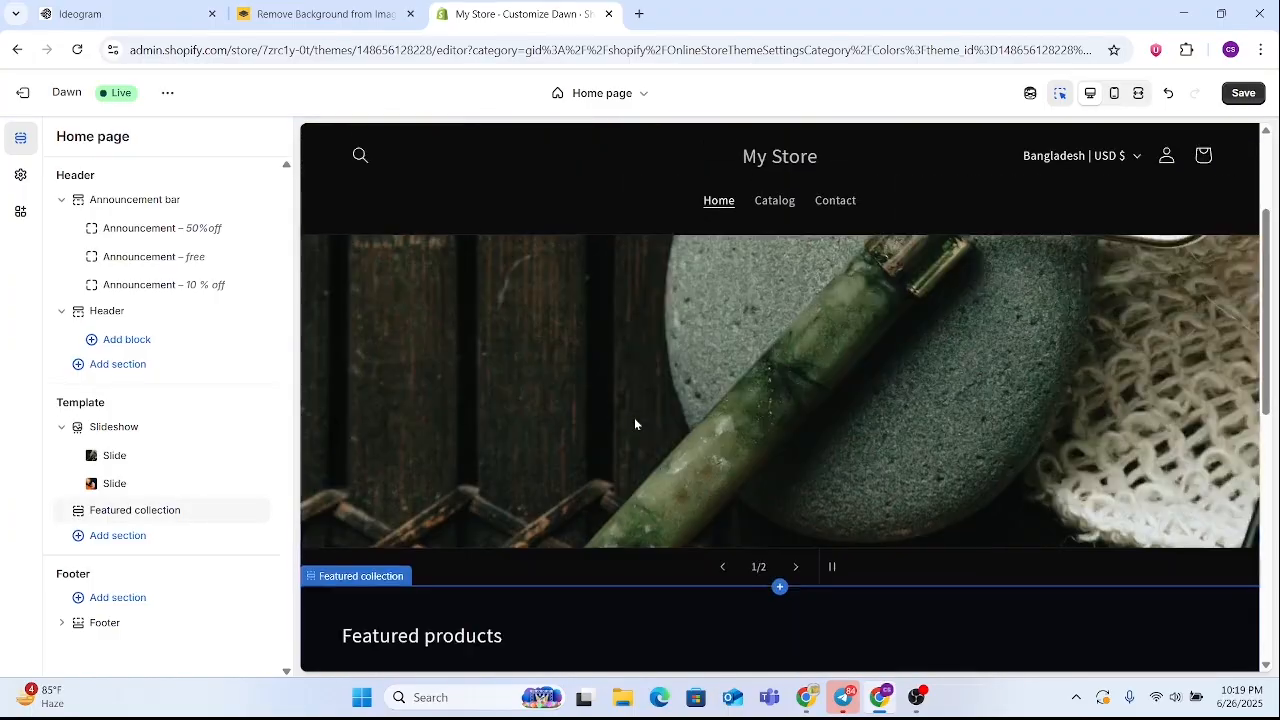
Review the home page preview in desktop view from the slideshow to the footer, dismissing the chat notifications
{"action": "scroll", "coordinate": [758, 419], "scroll_direction": "down", "scroll_amount": 5}
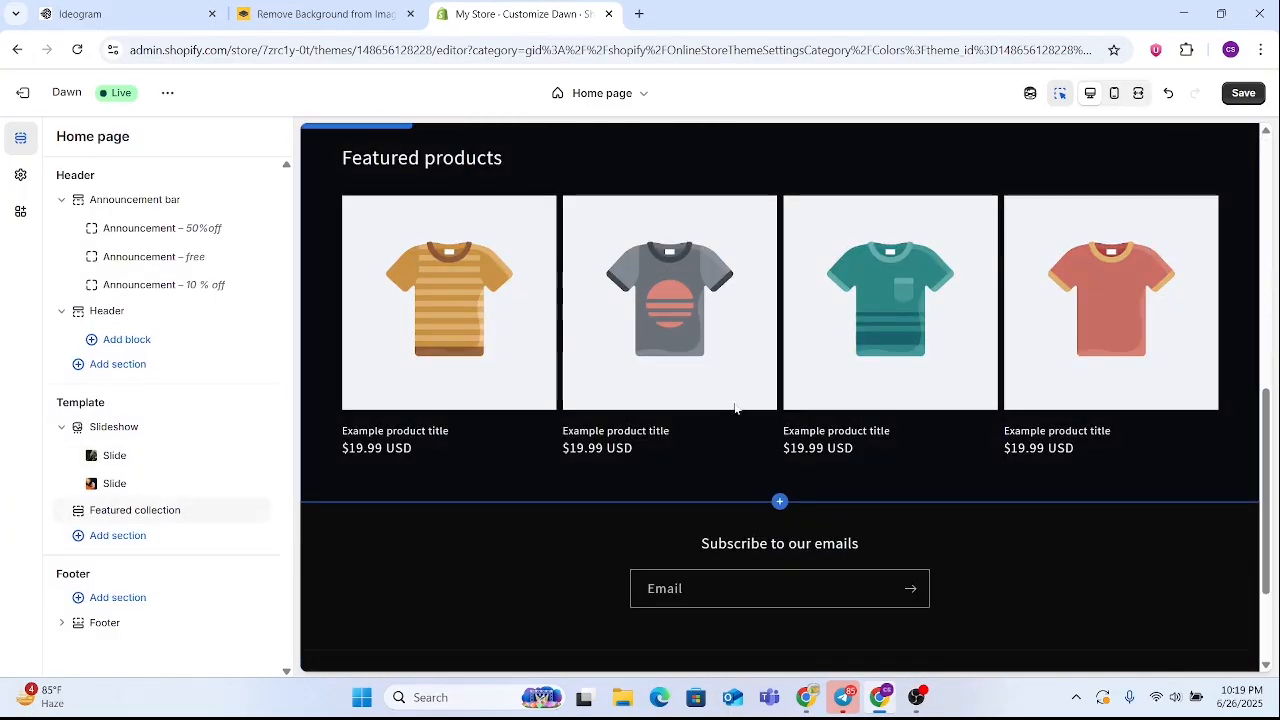
{"action": "scroll", "coordinate": [738, 415], "scroll_direction": "down", "scroll_amount": 2}
{"action": "scroll", "coordinate": [751, 449], "scroll_direction": "up", "scroll_amount": 3}
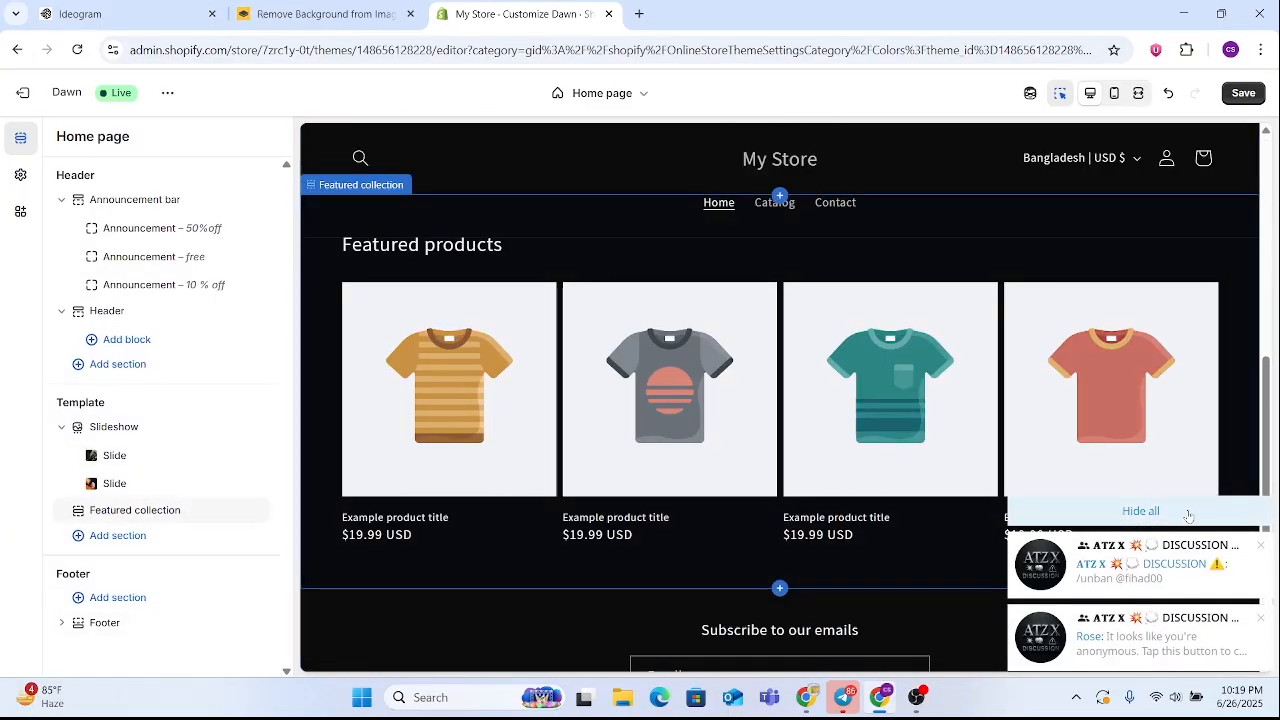
{"action": "left_click", "coordinate": [1188, 515]}
{"action": "scroll", "coordinate": [733, 322], "scroll_direction": "down", "scroll_amount": 3}
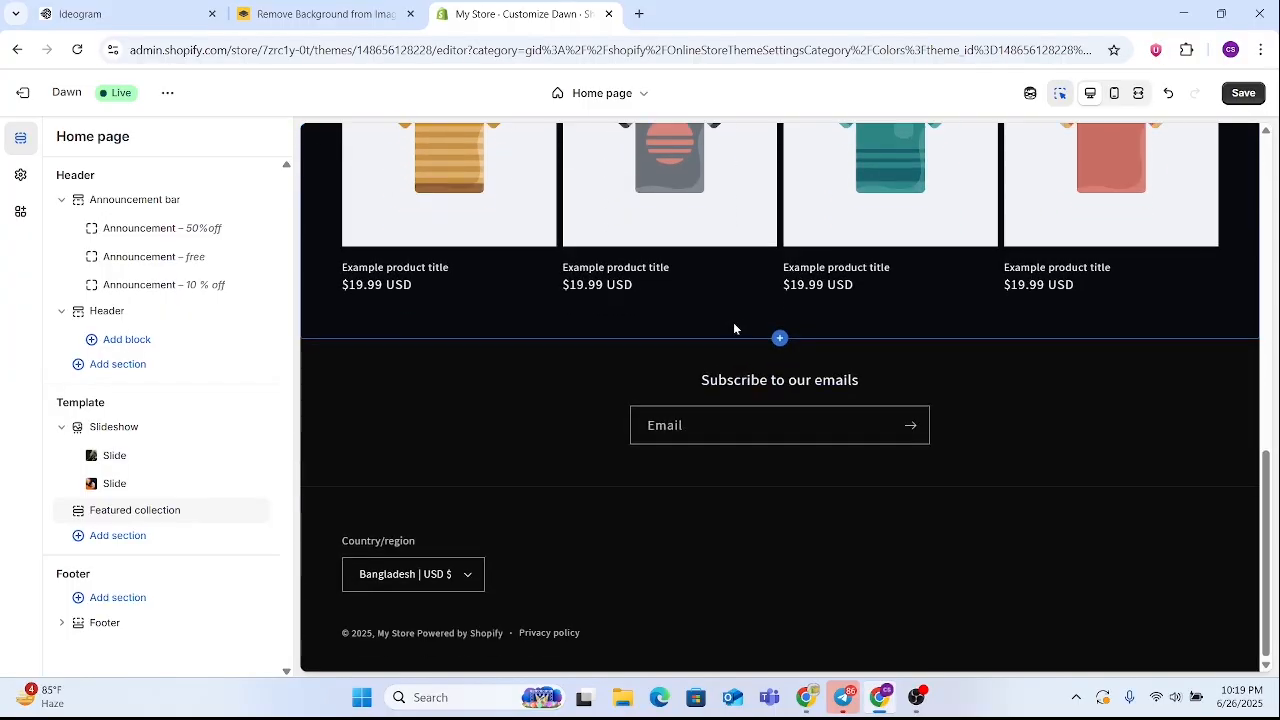
{"action": "scroll", "coordinate": [798, 405], "scroll_direction": "up", "scroll_amount": 5}
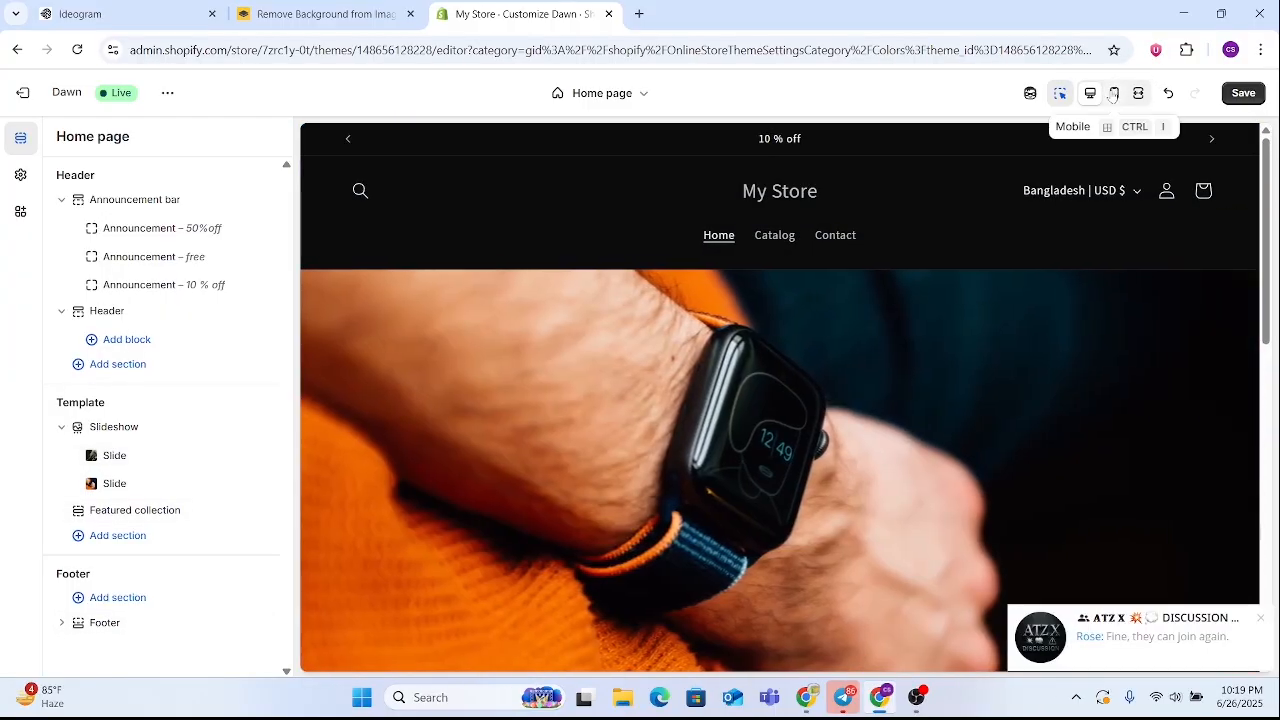
Switch the preview to mobile view and review the home page from the announcement bar to the footer
{"action": "left_click", "coordinate": [1113, 93]}
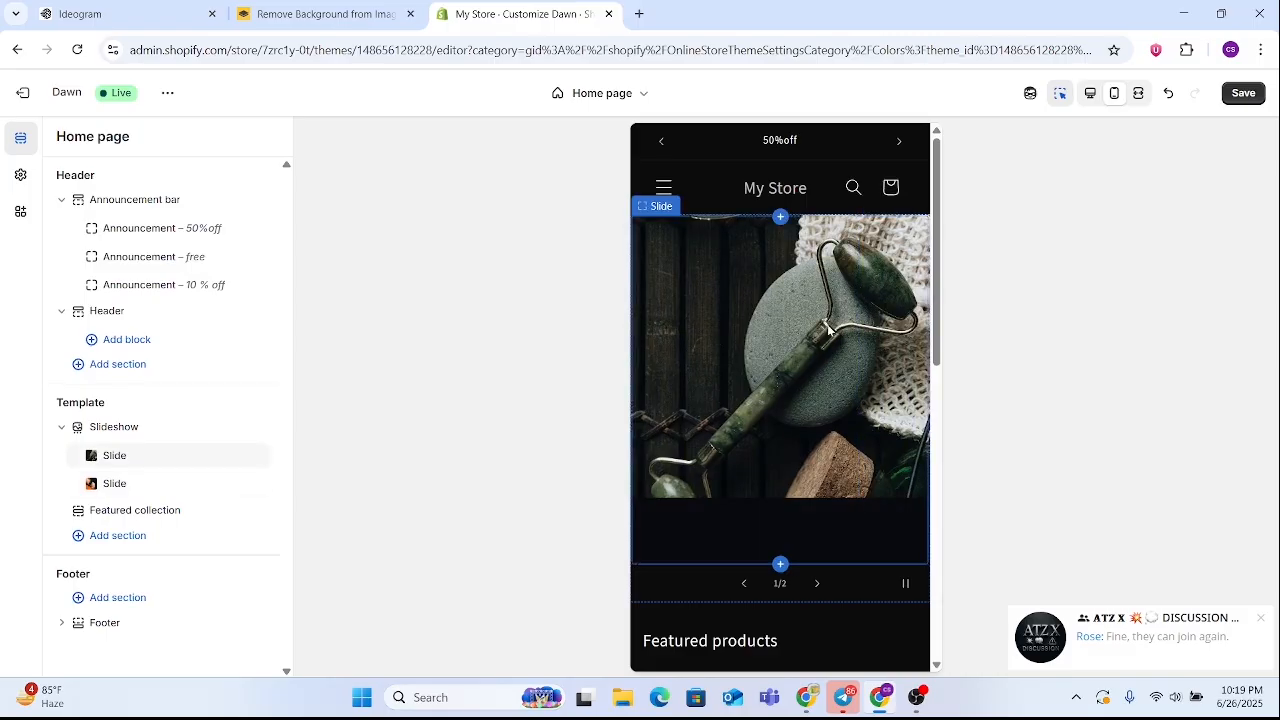
{"action": "scroll", "coordinate": [812, 243], "scroll_direction": "down", "scroll_amount": 2}
{"action": "scroll", "coordinate": [818, 280], "scroll_direction": "up", "scroll_amount": 2}
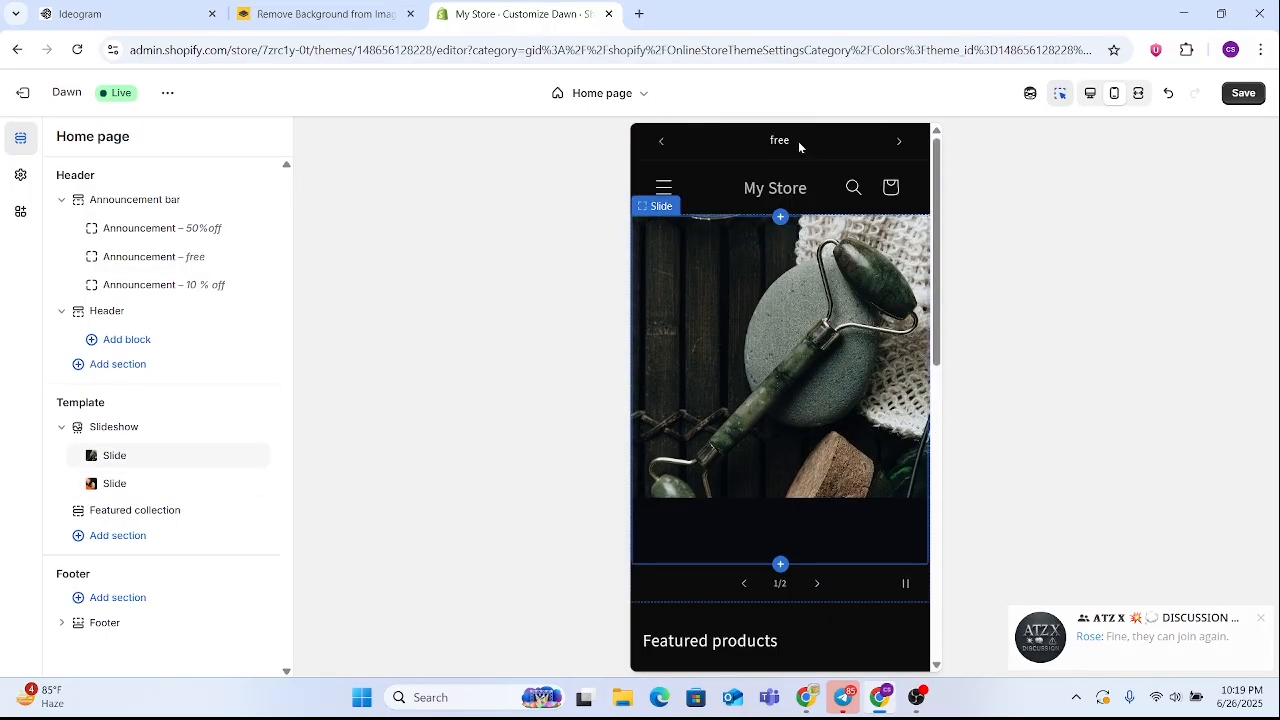
{"action": "scroll", "coordinate": [793, 290], "scroll_direction": "down", "scroll_amount": 3}
{"action": "scroll", "coordinate": [793, 294], "scroll_direction": "down", "scroll_amount": 5}
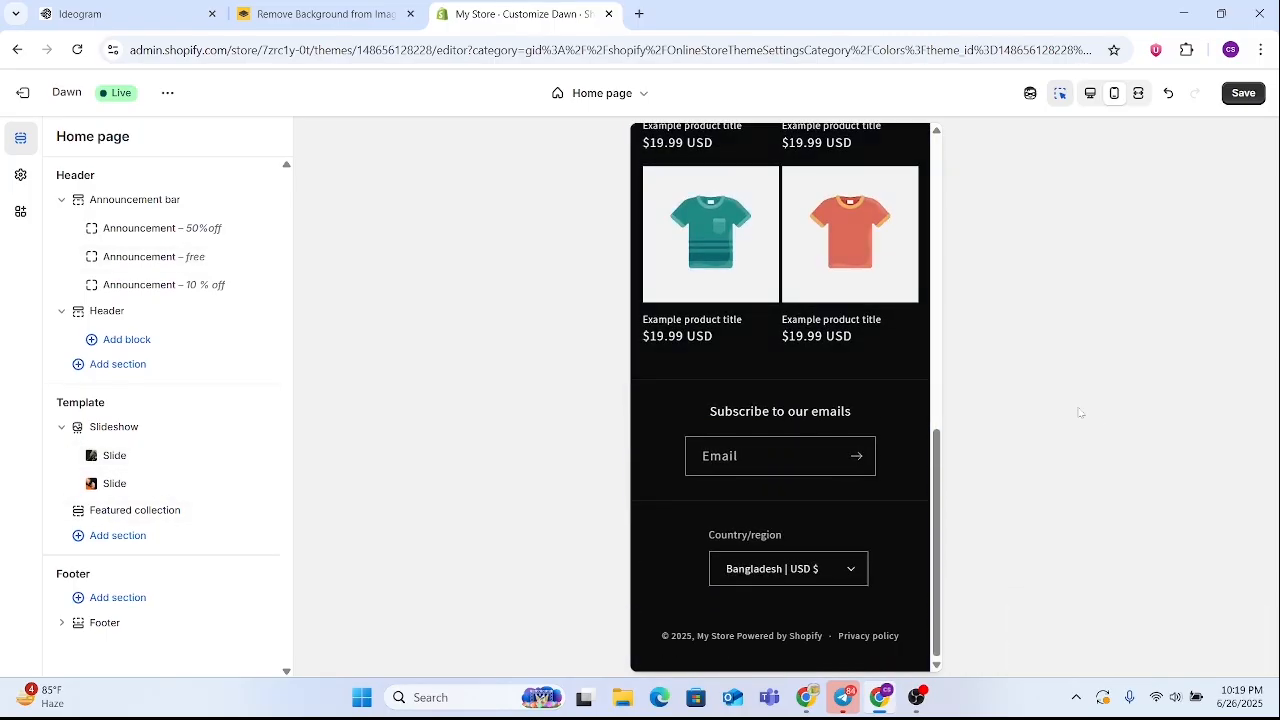
{"action": "scroll", "coordinate": [792, 402], "scroll_direction": "up", "scroll_amount": 3}
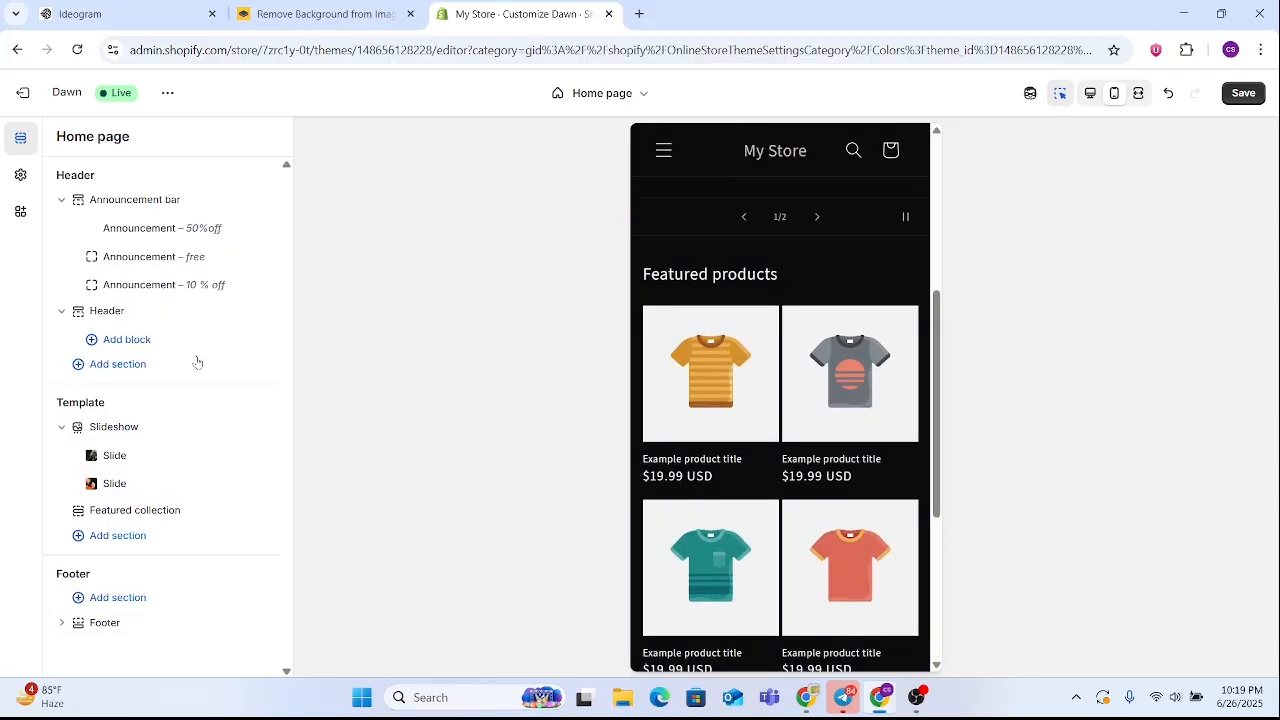
Open the Featured collection section, return the preview to desktop view and review the section's text and collection layout options
{"action": "left_click", "coordinate": [135, 510]}
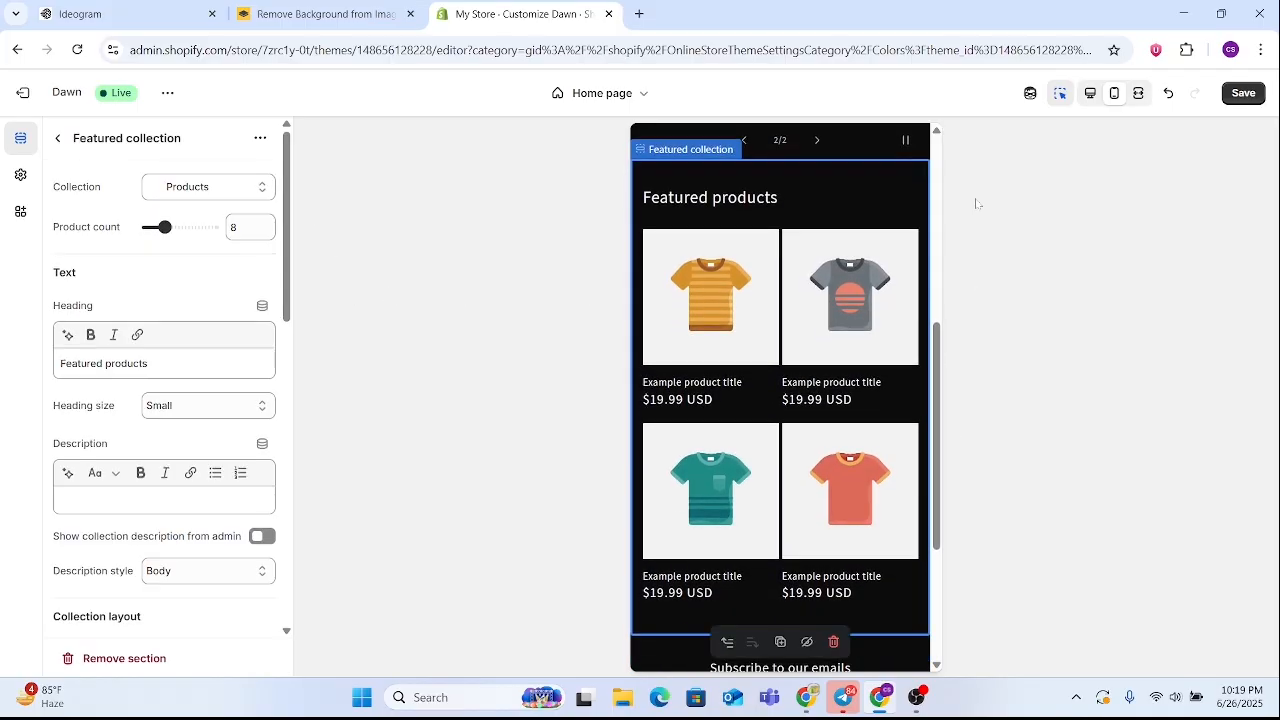
{"action": "left_click", "coordinate": [1090, 93]}
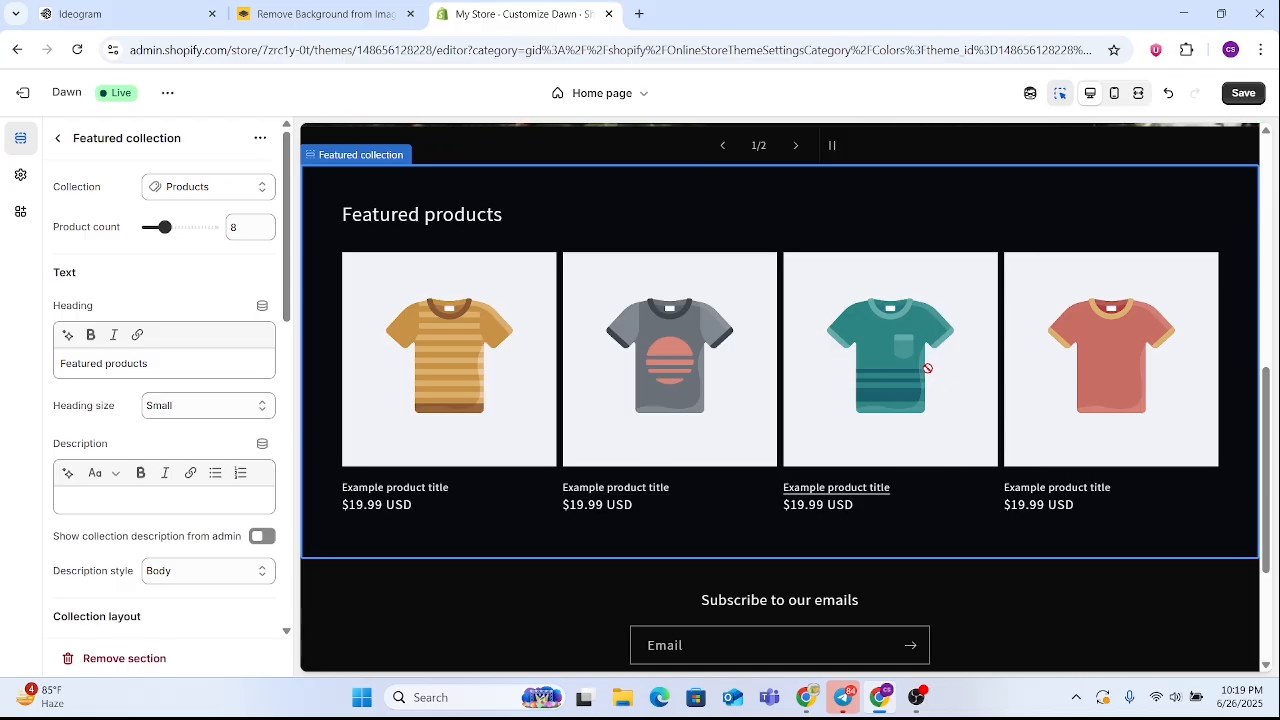
{"action": "scroll", "coordinate": [184, 438], "scroll_direction": "down", "scroll_amount": 3}
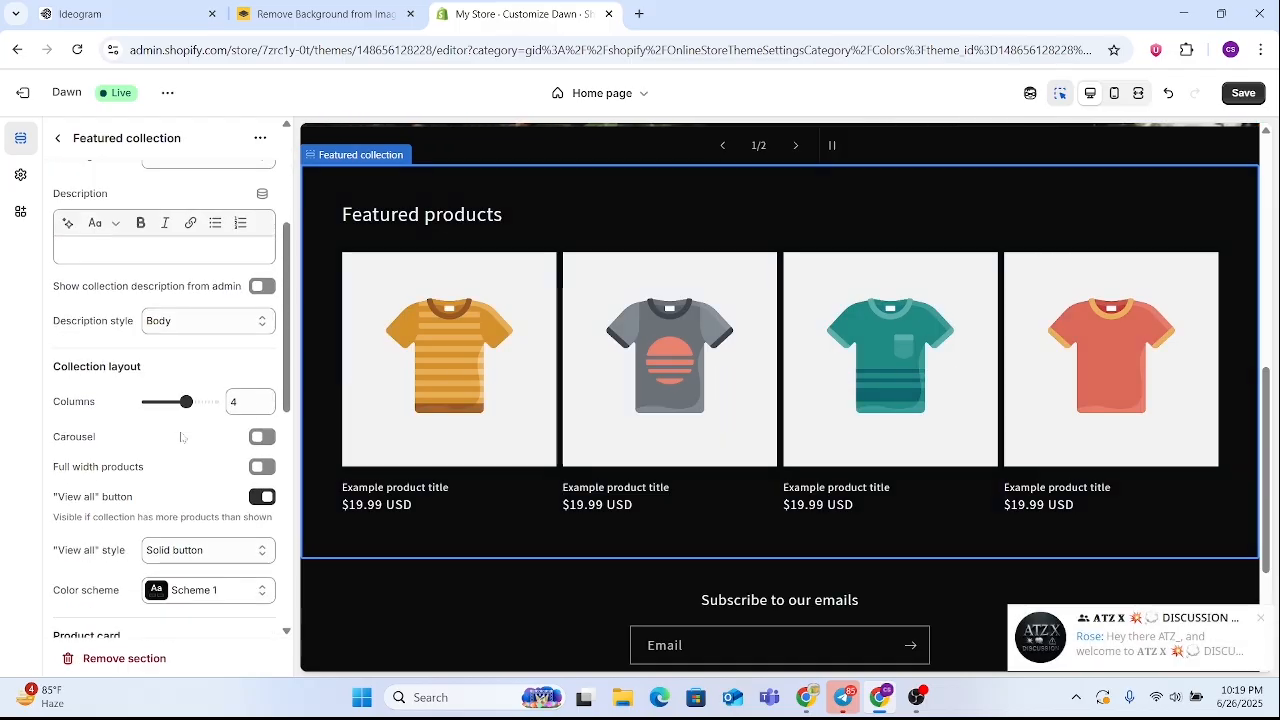
{"action": "scroll", "coordinate": [170, 336], "scroll_direction": "up", "scroll_amount": 2}
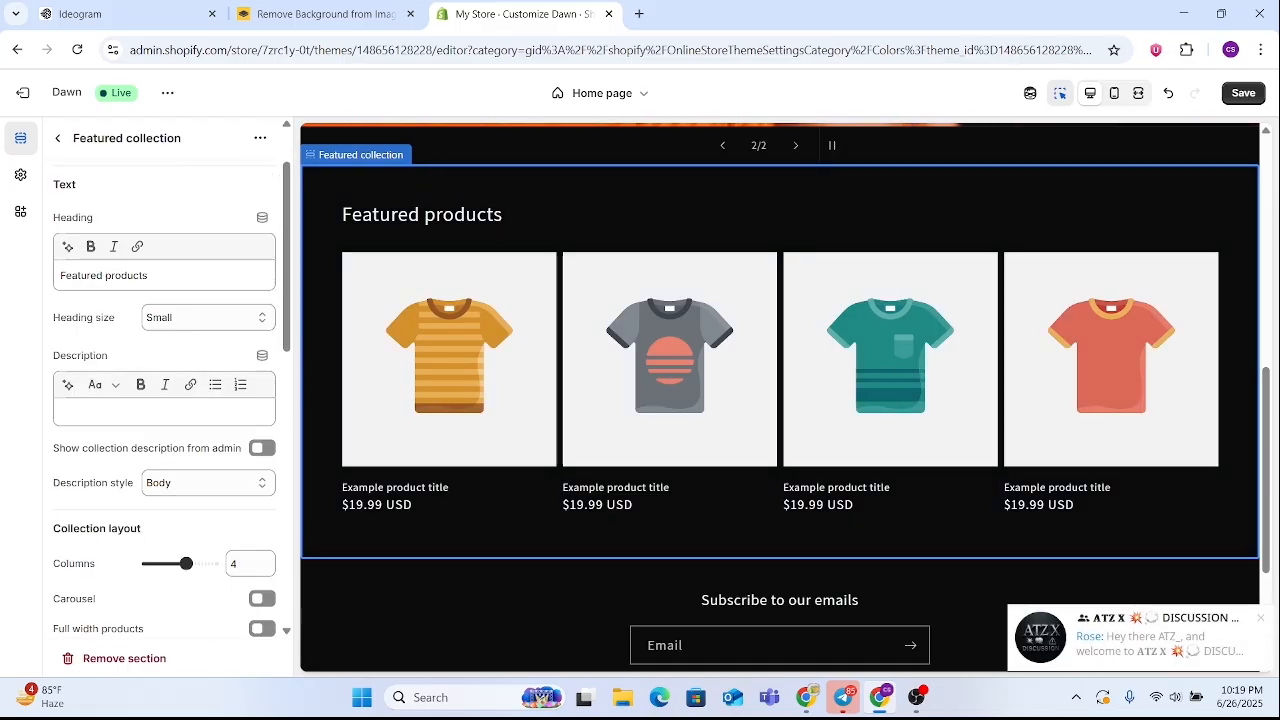
{"action": "left_click", "coordinate": [58, 142]}
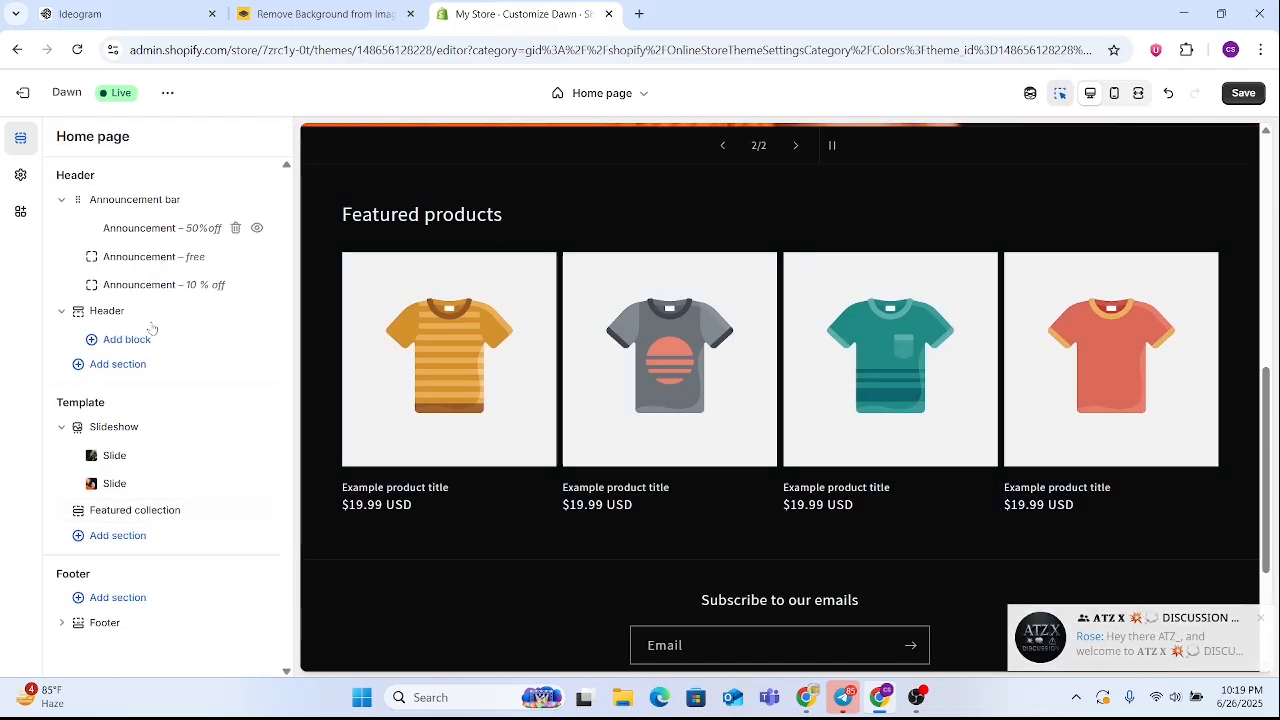
Reopen the Featured collection section and examine its collection options, product card, mobile layout and padding settings
{"action": "left_click", "coordinate": [139, 512]}
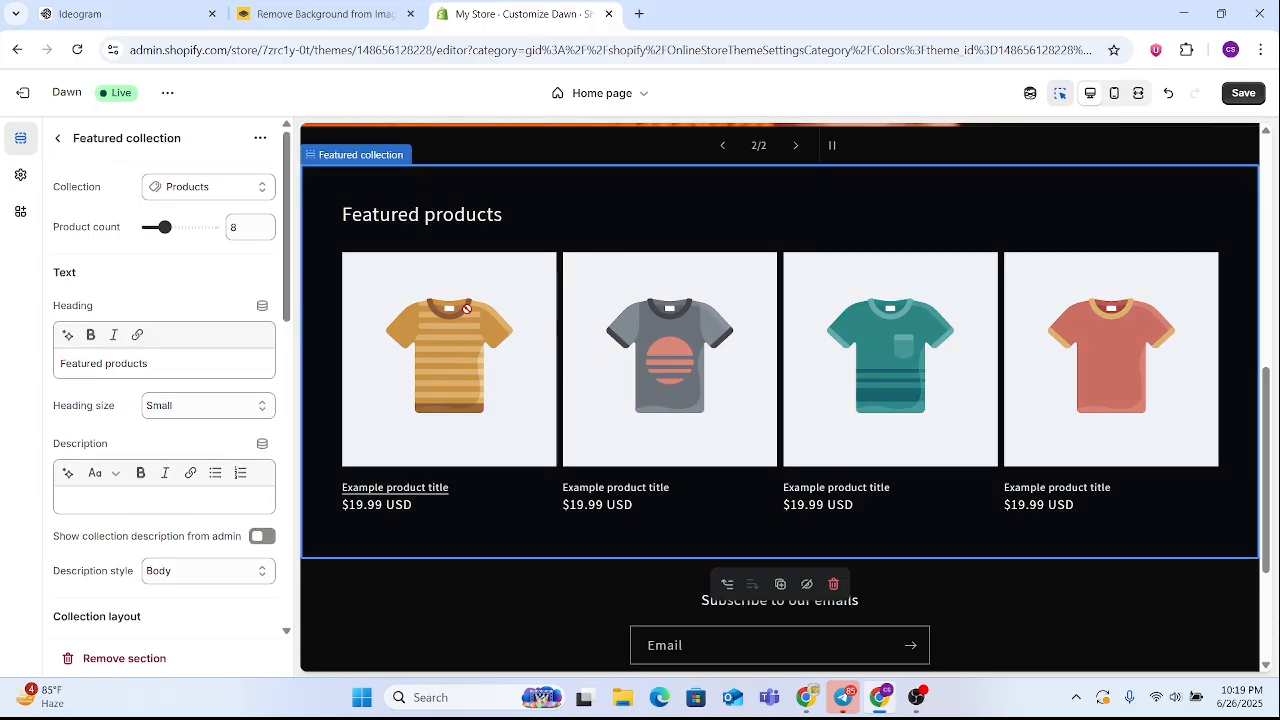
{"action": "left_click", "coordinate": [220, 189]}
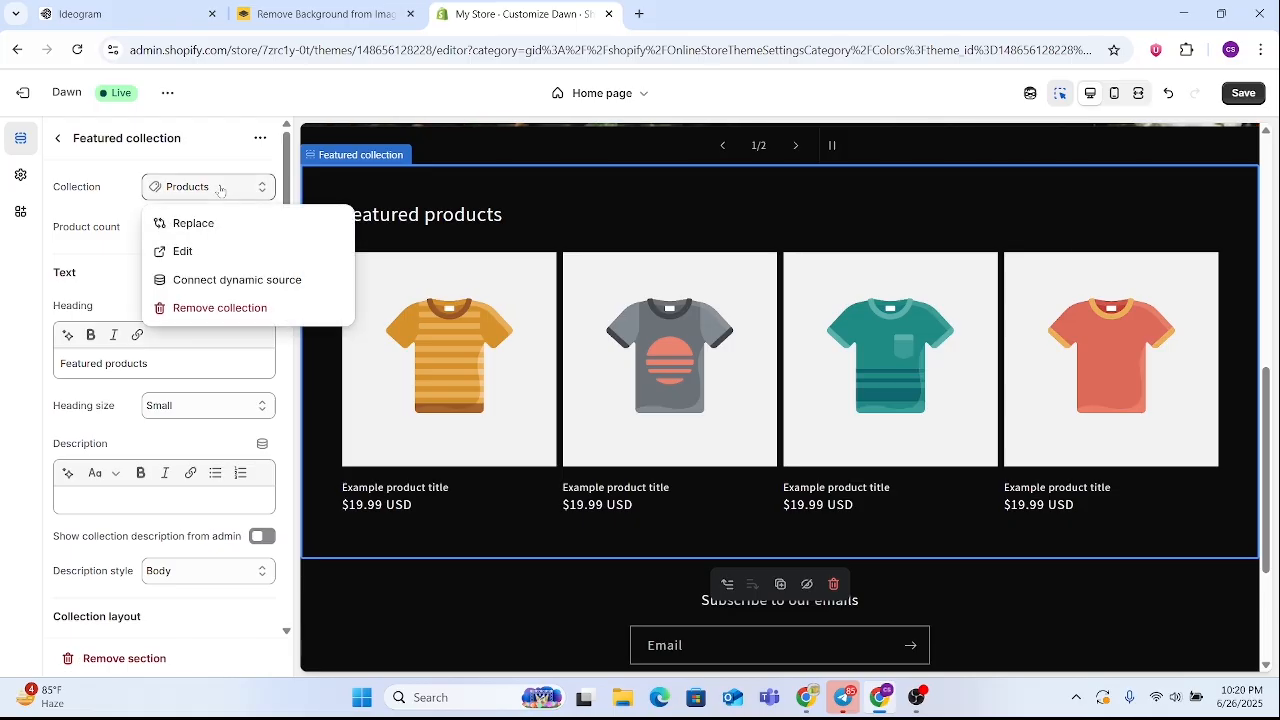
{"action": "left_click", "coordinate": [220, 189]}
{"action": "scroll", "coordinate": [212, 389], "scroll_direction": "down", "scroll_amount": 3}
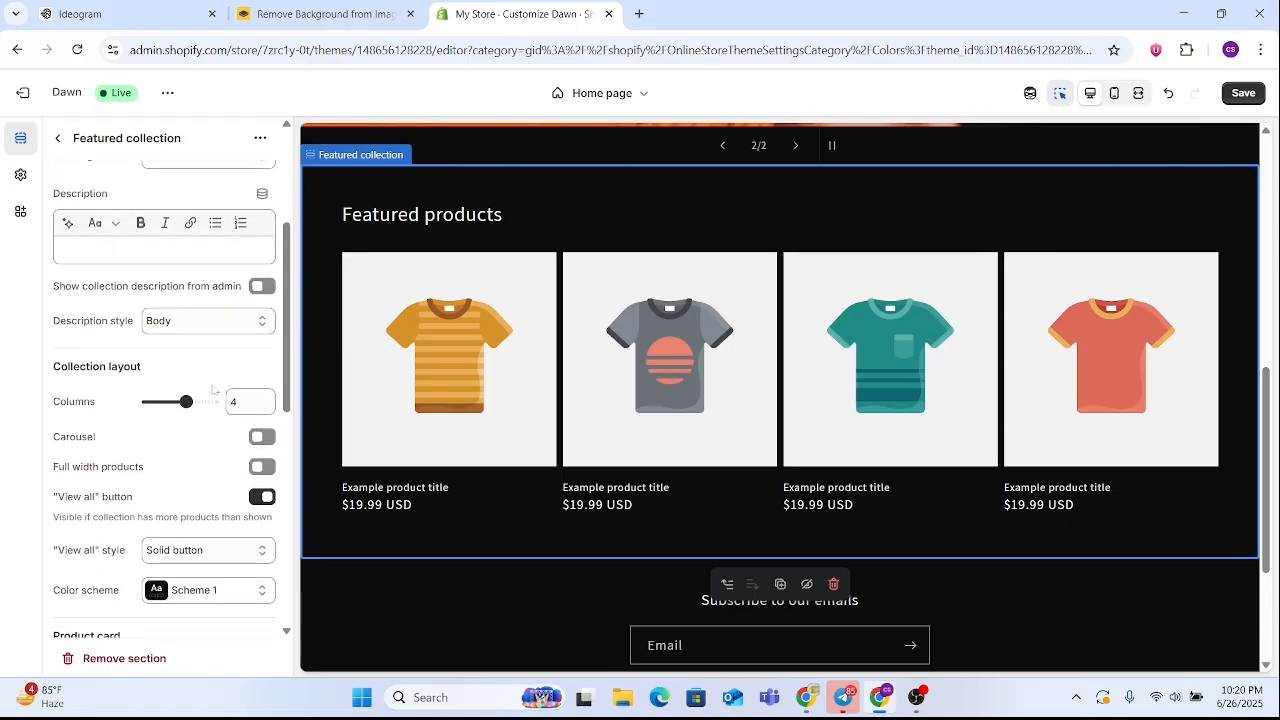
{"action": "scroll", "coordinate": [212, 389], "scroll_direction": "down", "scroll_amount": 10}
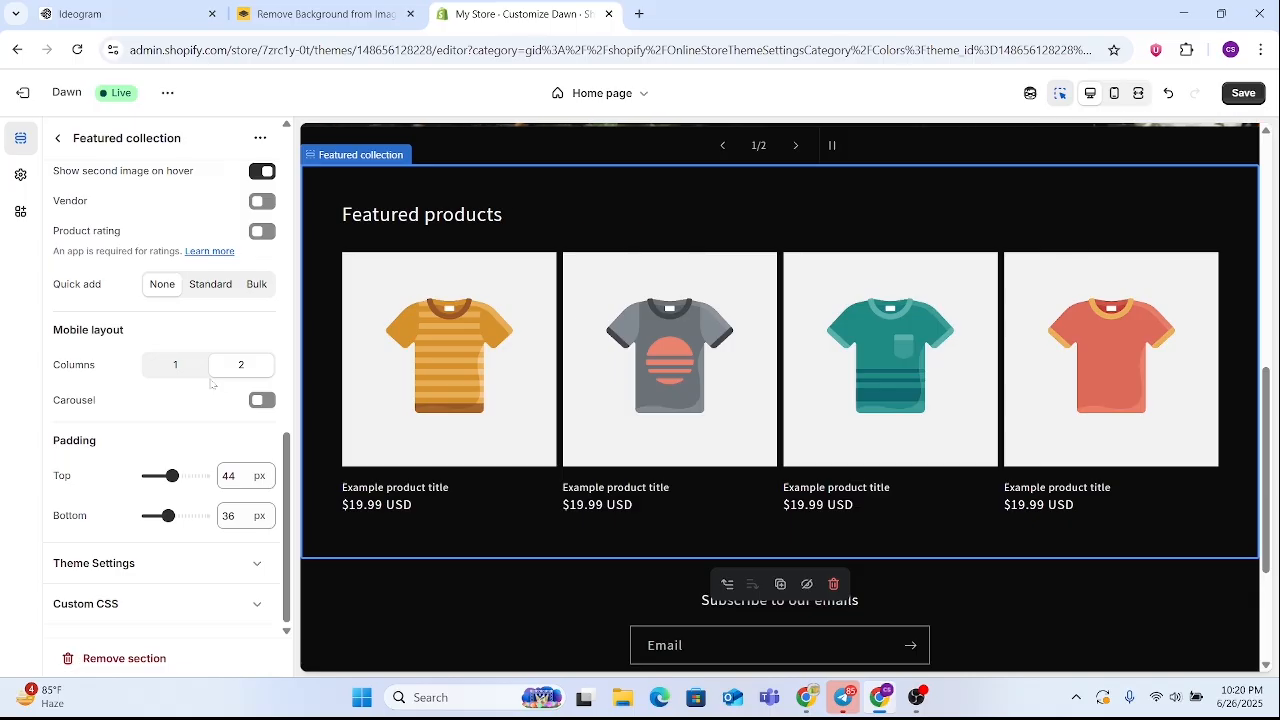
{"action": "scroll", "coordinate": [212, 385], "scroll_direction": "up", "scroll_amount": 10}
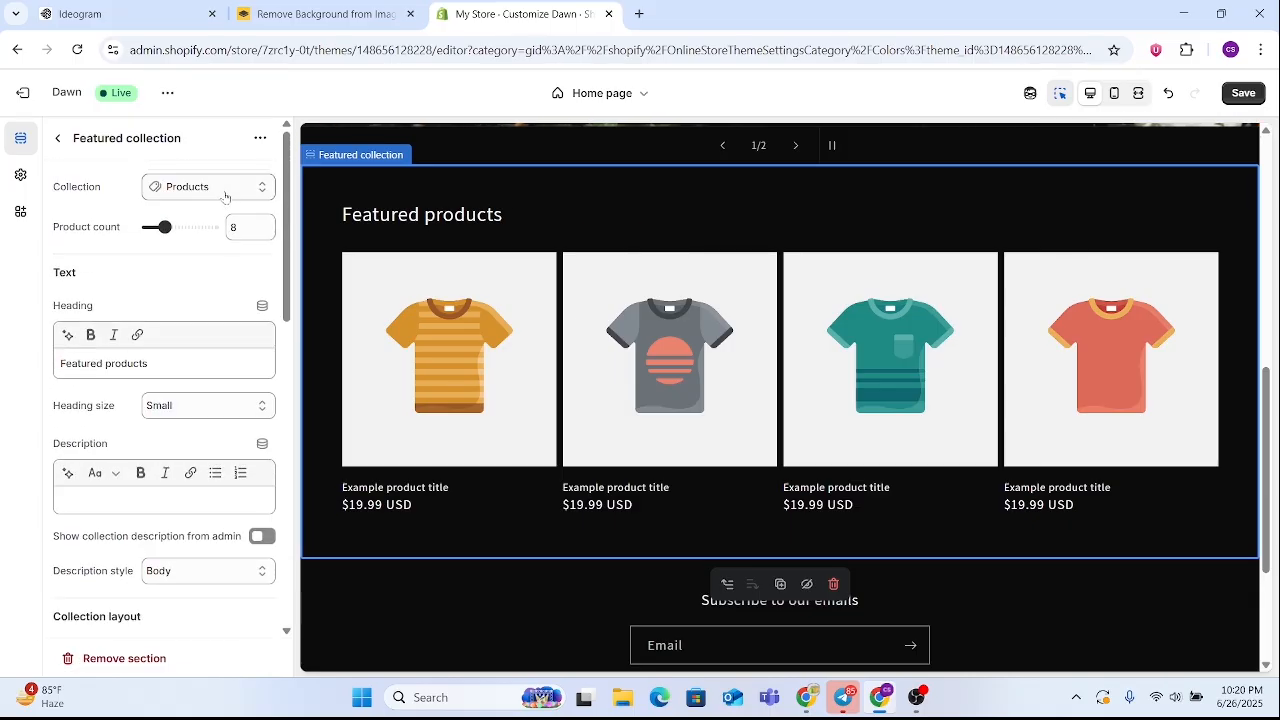
Replace the Featured collection section's collection with Home page and set its product count to 25
{"action": "left_click_drag", "start_coordinate": [102, 188], "coordinate": [24, 182]}
{"action": "left_click", "coordinate": [213, 186]}
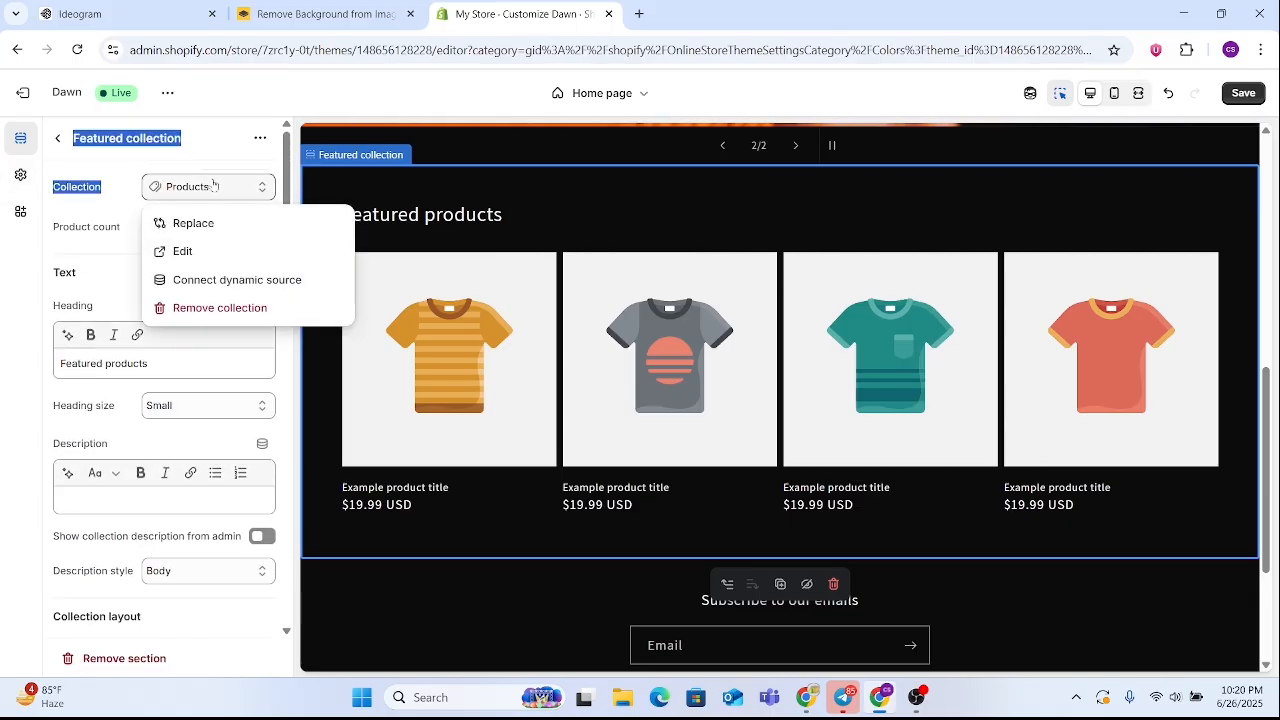
{"action": "left_click", "coordinate": [190, 223]}
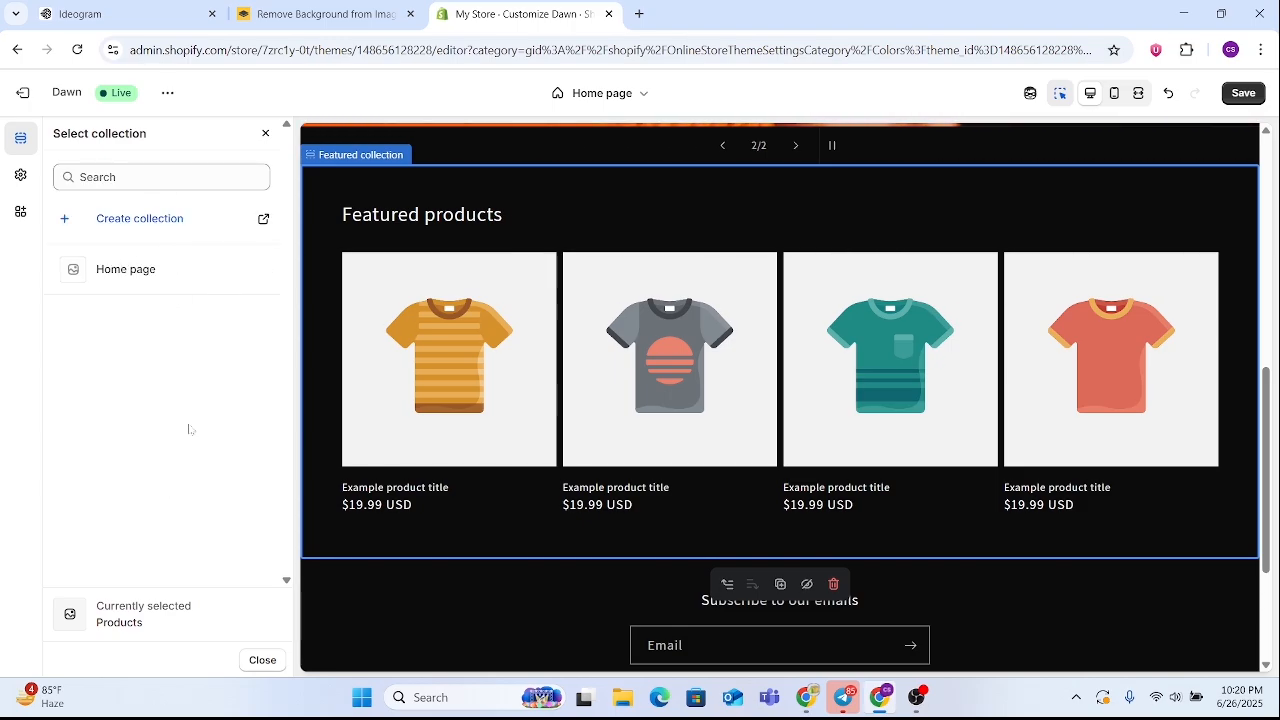
{"action": "left_click", "coordinate": [164, 288]}
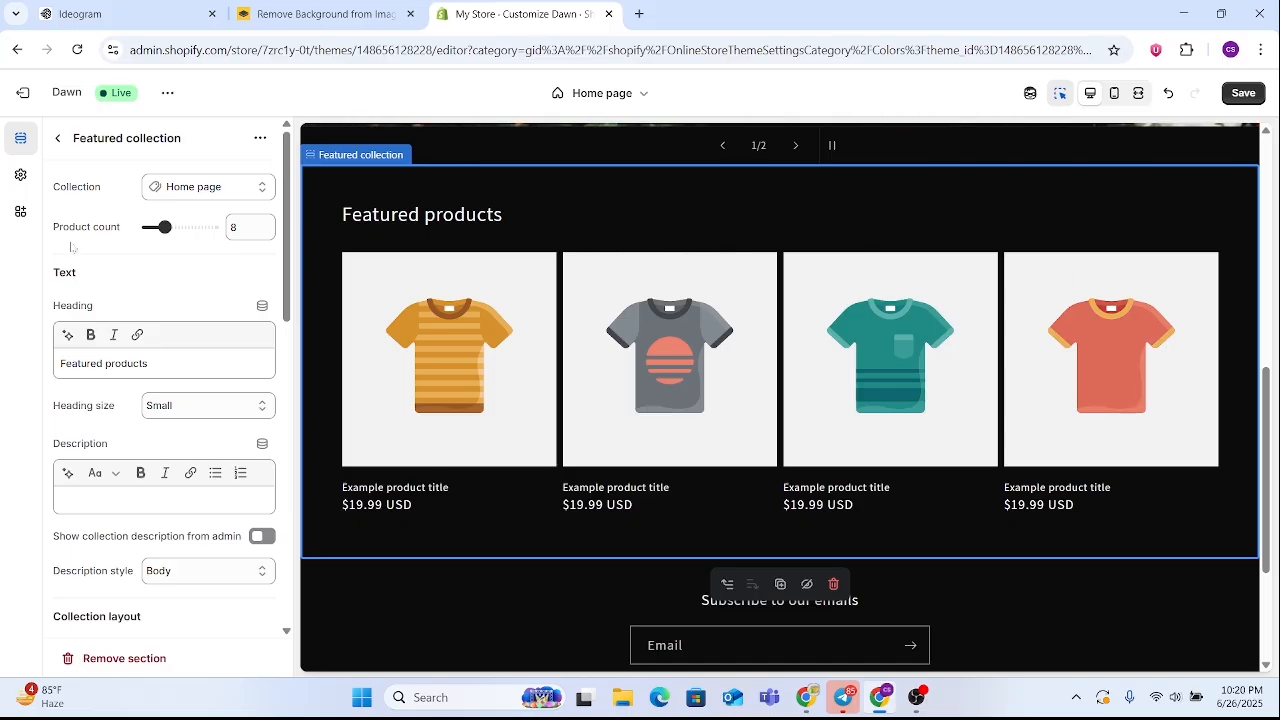
{"action": "left_click_drag", "start_coordinate": [165, 227], "coordinate": [216, 229]}
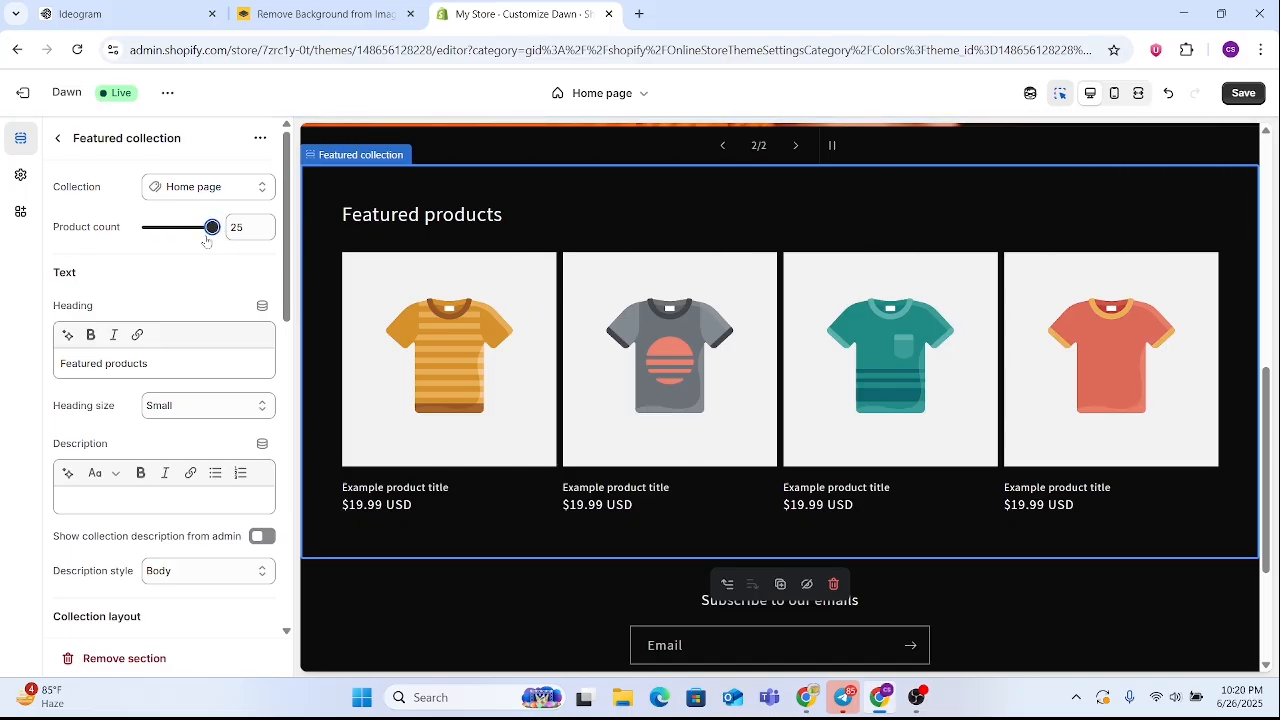
Set the Featured collection section's product count to 8 and return to the home page's section list
{"action": "left_click_drag", "start_coordinate": [210, 227], "coordinate": [161, 227]}
{"action": "right_click", "coordinate": [153, 227]}
{"action": "left_click", "coordinate": [113, 249]}
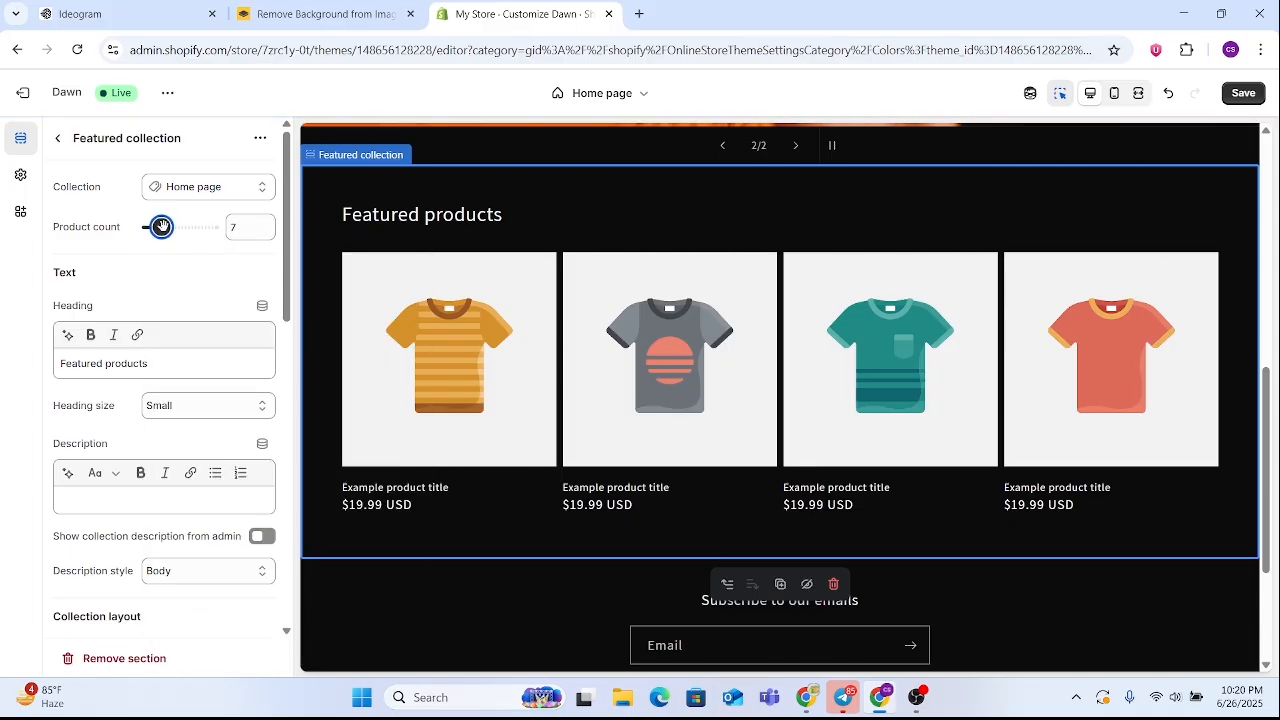
{"action": "left_click", "coordinate": [57, 138]}
Add a Multirow section below the Featured collection in the home page template and return to the section list
{"action": "scroll", "coordinate": [600, 408], "scroll_direction": "down", "scroll_amount": 2}
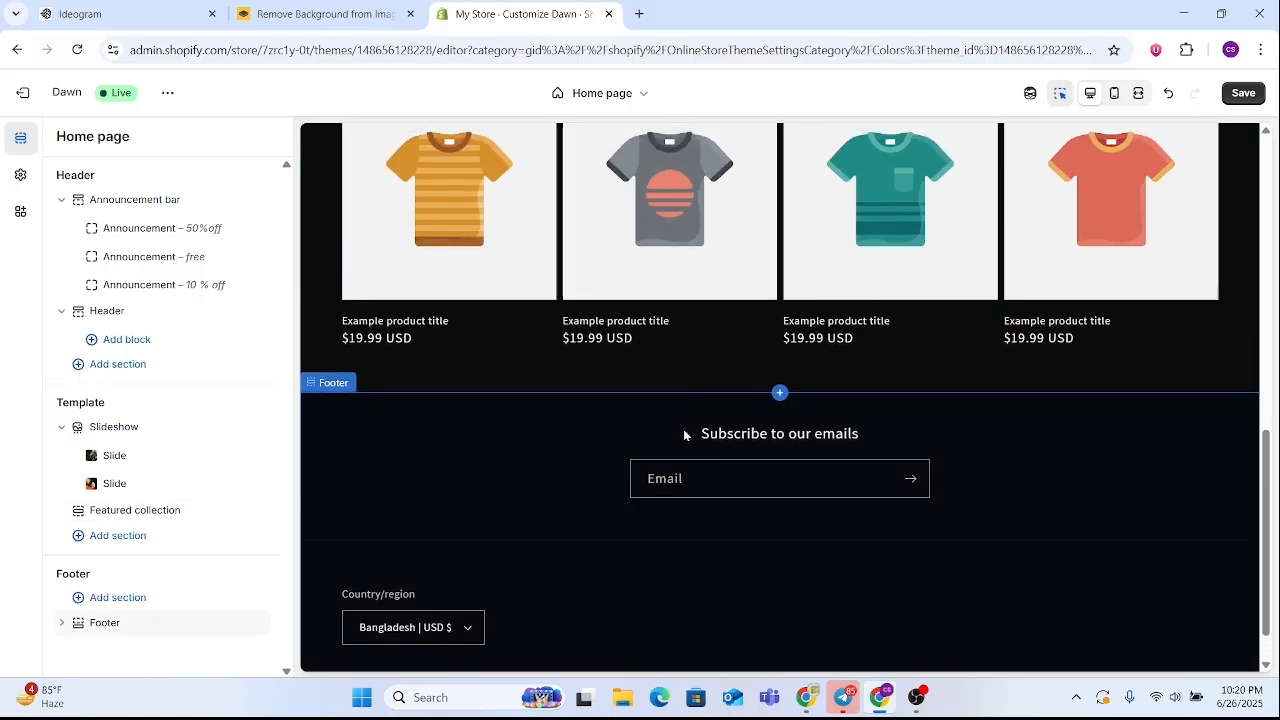
{"action": "scroll", "coordinate": [684, 433], "scroll_direction": "up", "scroll_amount": 6}
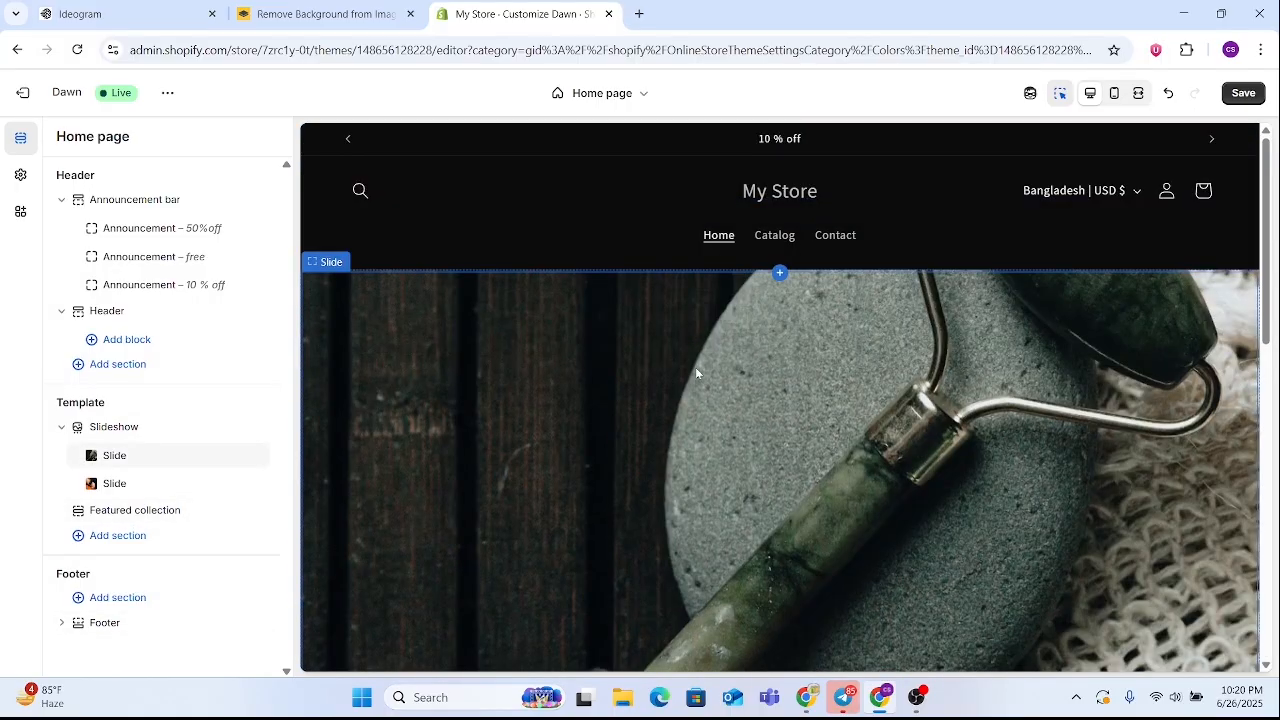
{"action": "scroll", "coordinate": [695, 367], "scroll_direction": "down", "scroll_amount": 4}
{"action": "scroll", "coordinate": [713, 359], "scroll_direction": "down", "scroll_amount": 2}
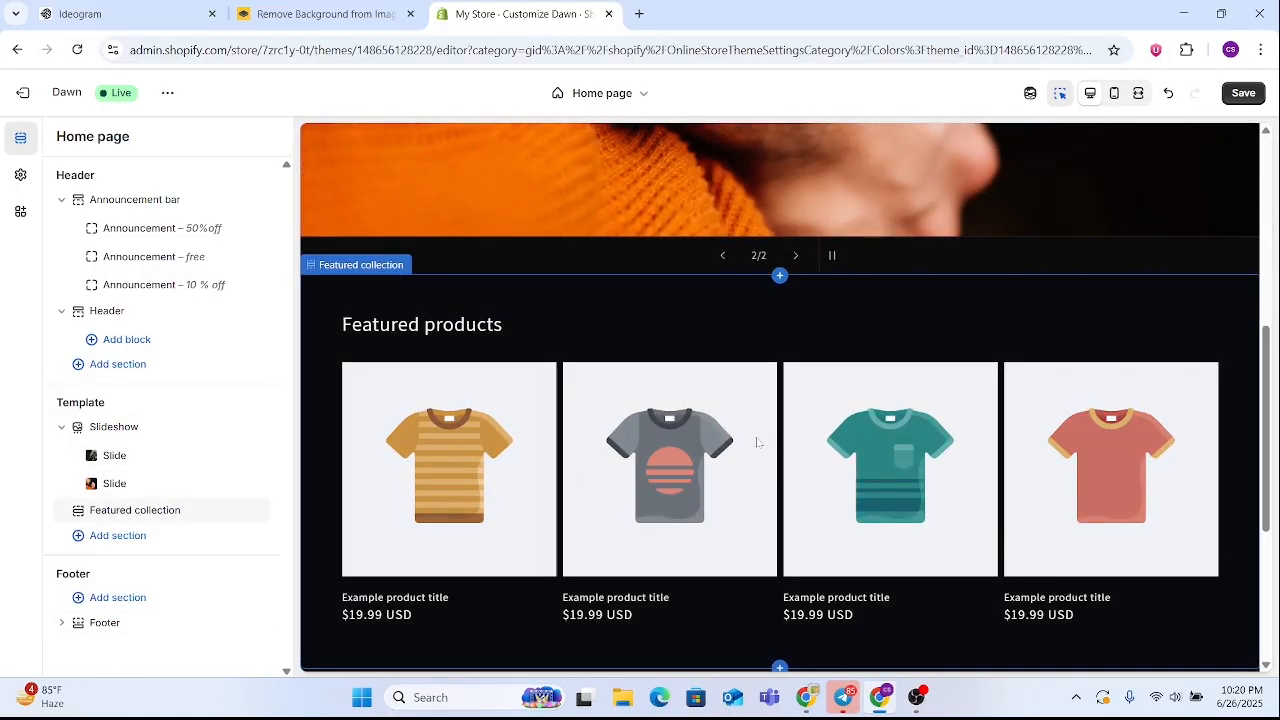
{"action": "scroll", "coordinate": [760, 440], "scroll_direction": "down", "scroll_amount": 4}
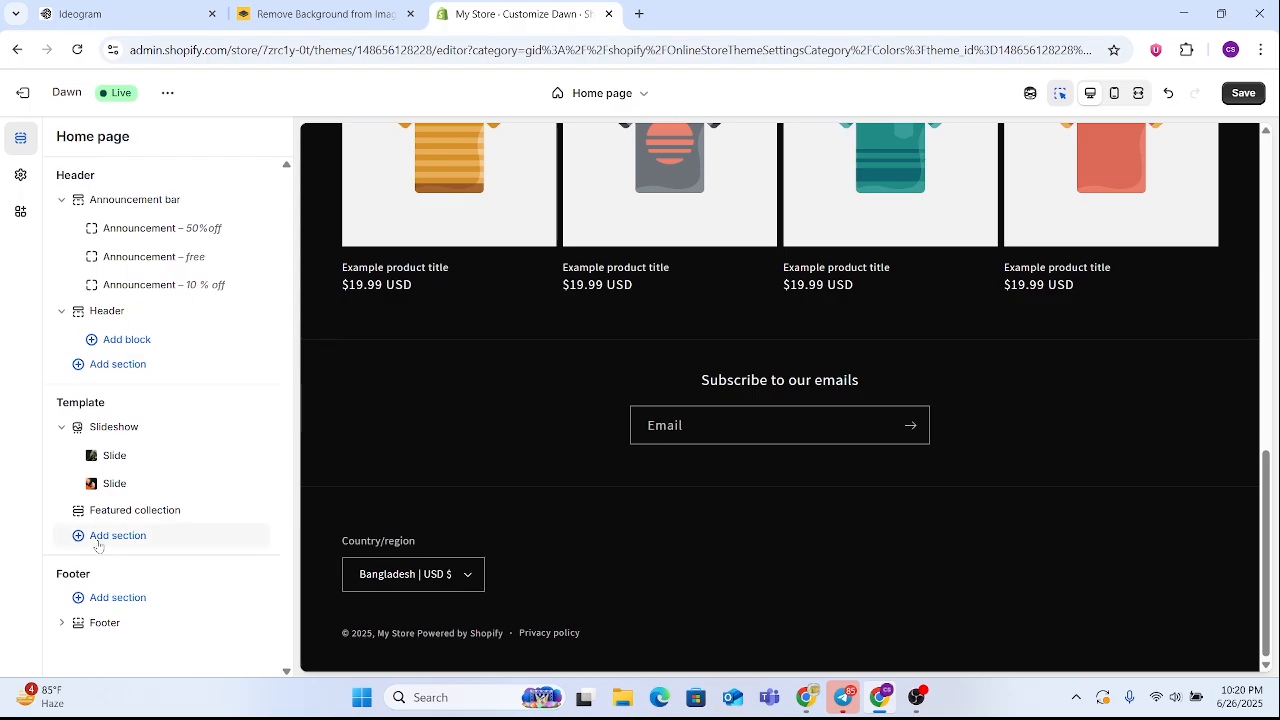
{"action": "left_click", "coordinate": [98, 546]}
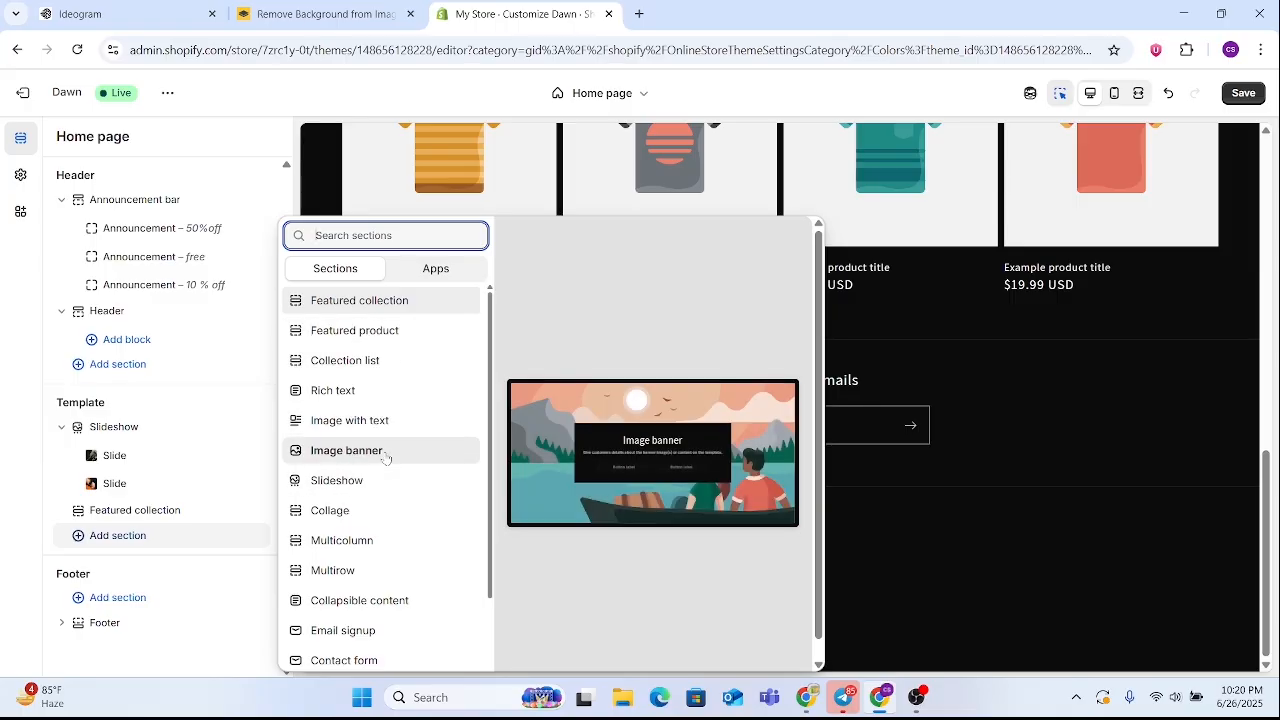
{"action": "scroll", "coordinate": [386, 467], "scroll_direction": "down", "scroll_amount": 3}
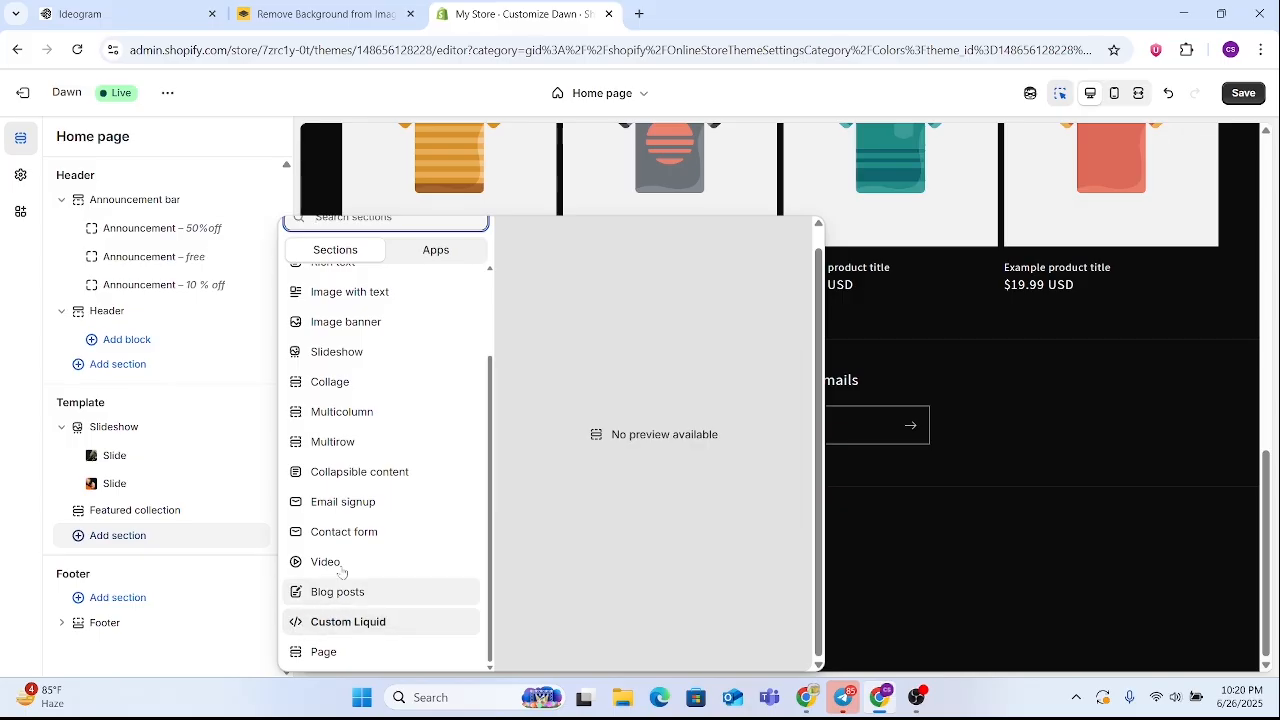
{"action": "left_click", "coordinate": [331, 445]}
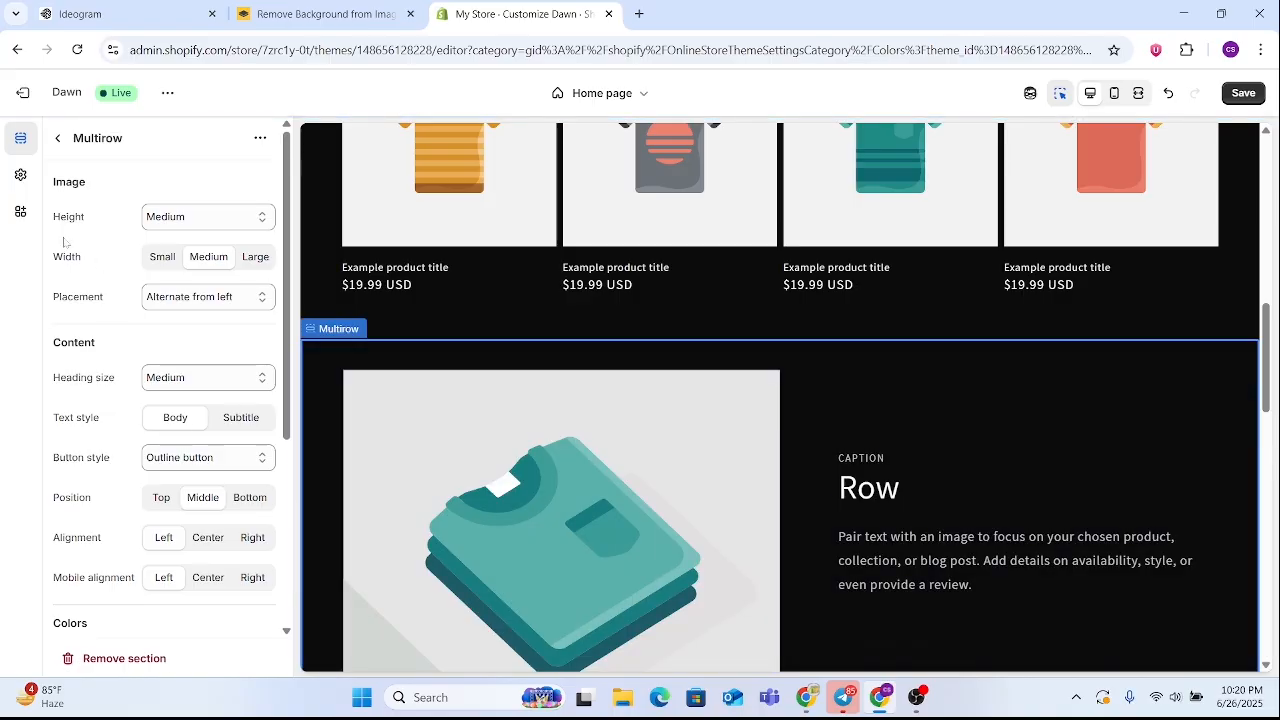
{"action": "left_click", "coordinate": [57, 139]}
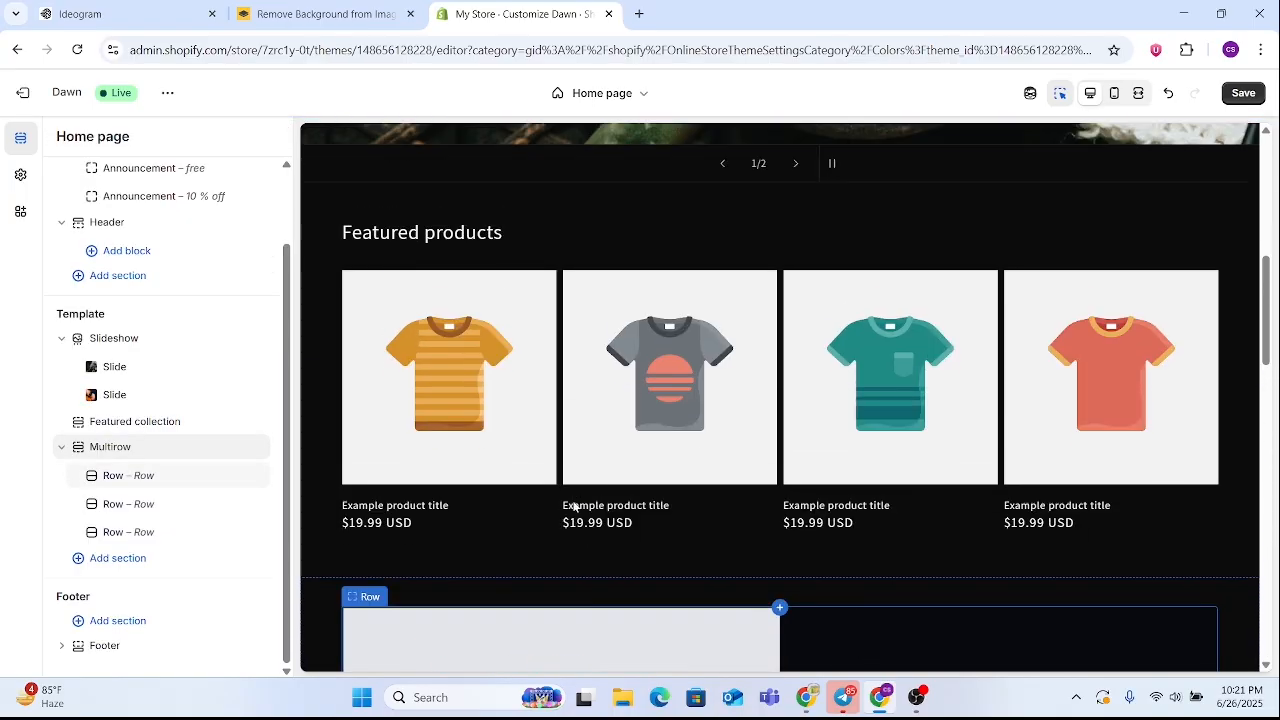
Review the Multirow section's rows in the preview, comparing their image placement, captions, headings and text
{"action": "scroll", "coordinate": [574, 493], "scroll_direction": "down", "scroll_amount": 2}
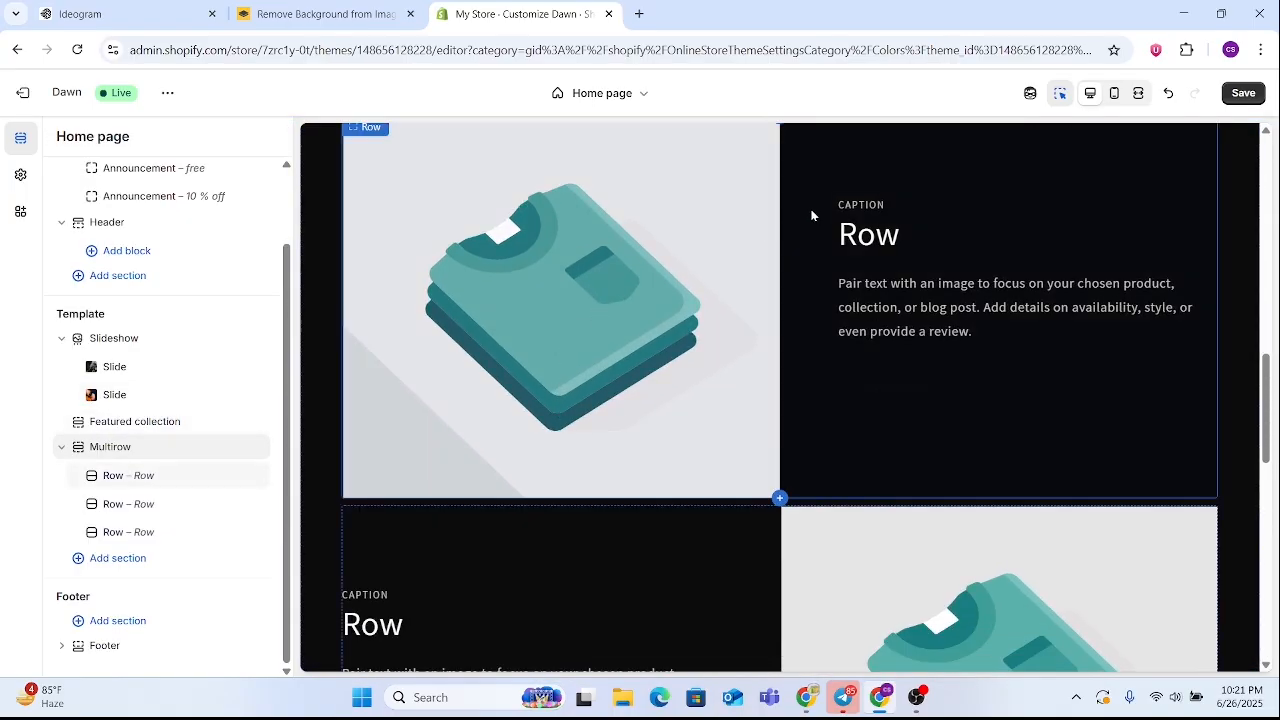
{"action": "scroll", "coordinate": [623, 435], "scroll_direction": "down", "scroll_amount": 2}
{"action": "scroll", "coordinate": [635, 443], "scroll_direction": "up", "scroll_amount": 3}
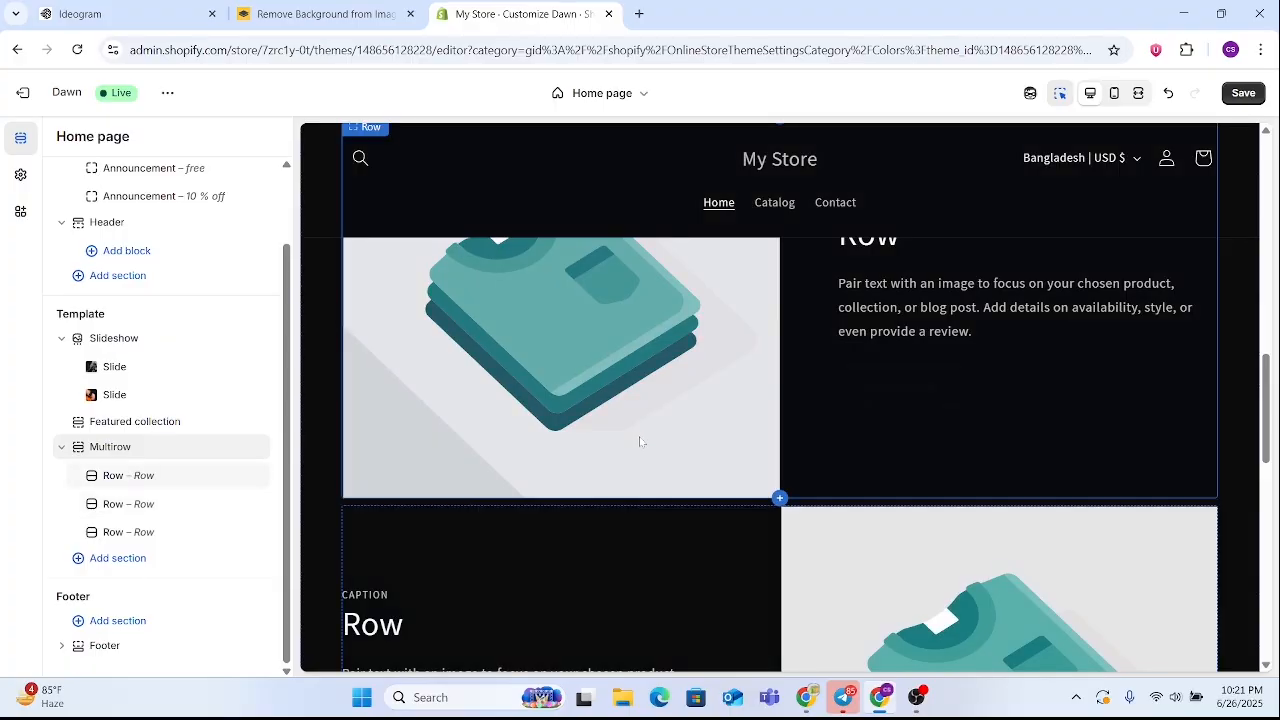
{"action": "scroll", "coordinate": [630, 443], "scroll_direction": "up", "scroll_amount": 2}
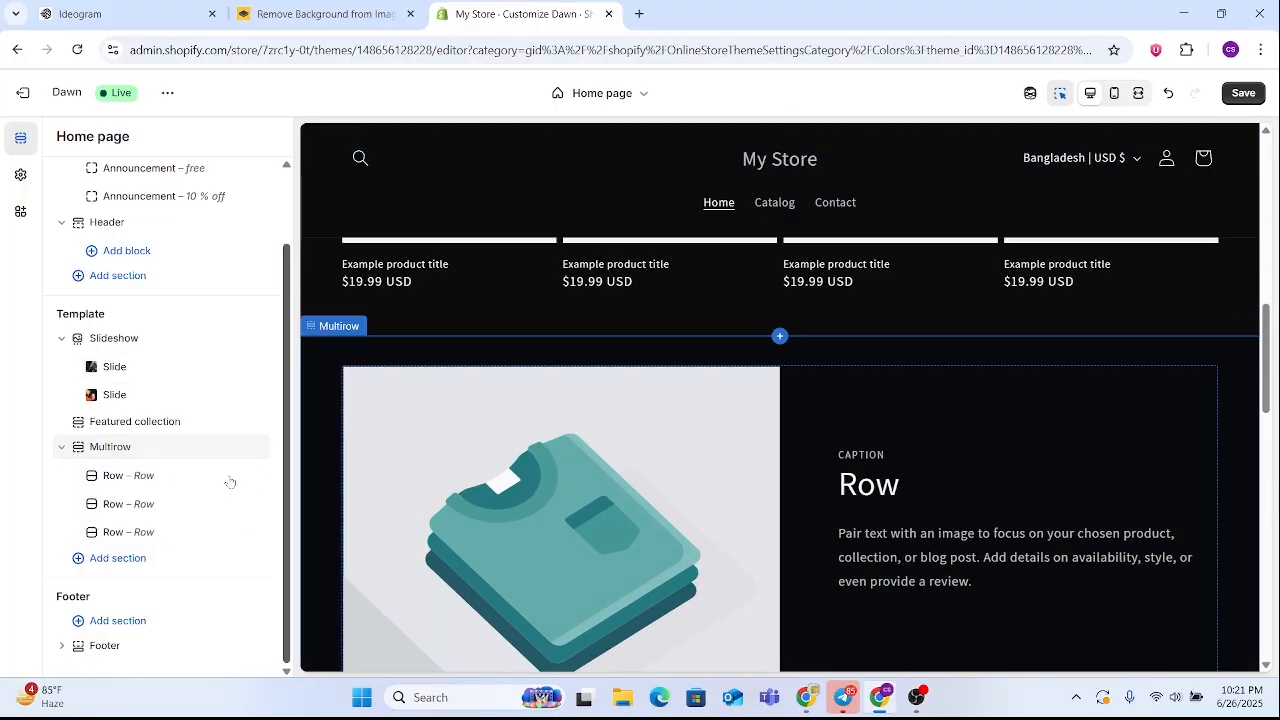
{"action": "scroll", "coordinate": [673, 491], "scroll_direction": "down", "scroll_amount": 2}
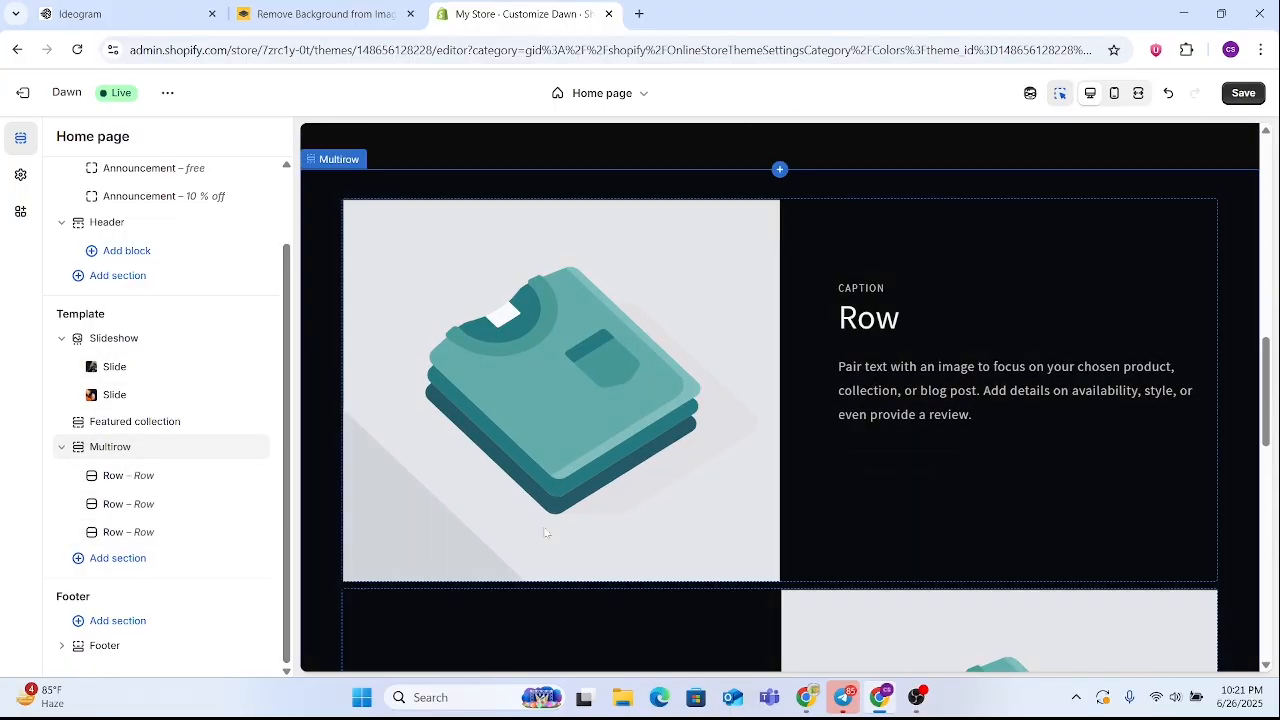
{"action": "scroll", "coordinate": [572, 546], "scroll_direction": "down", "scroll_amount": 1}
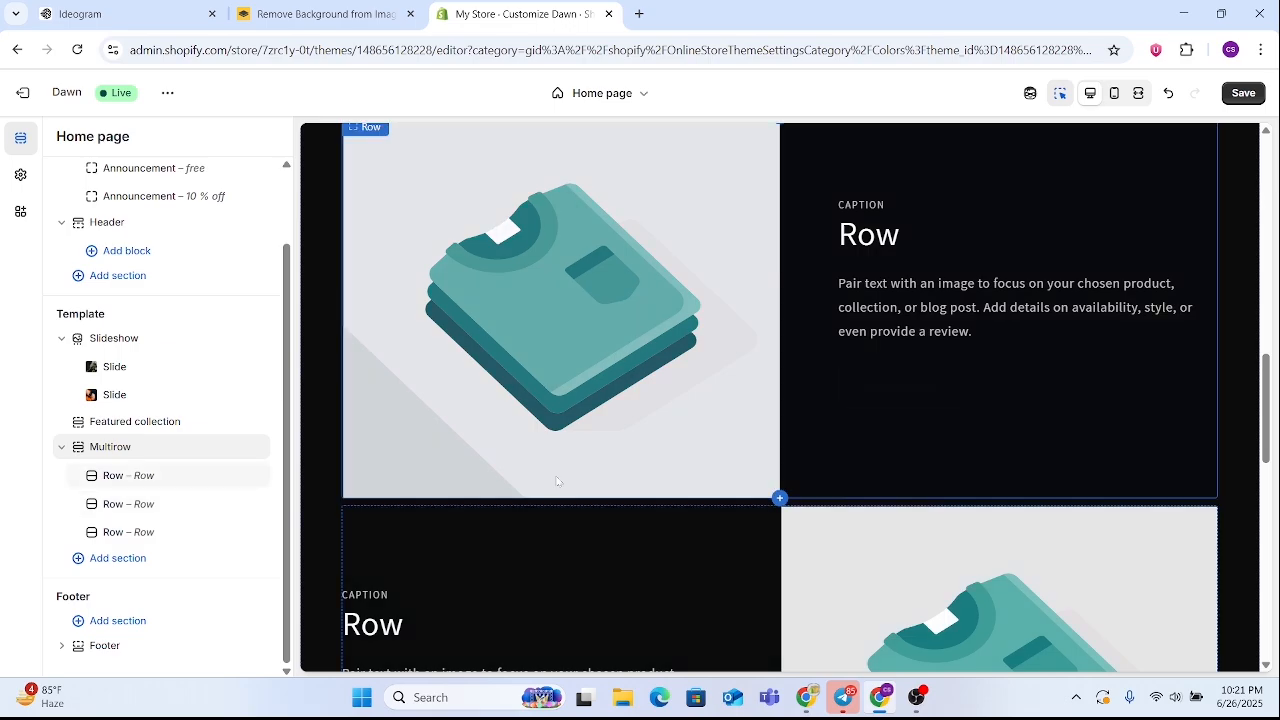
{"action": "scroll", "coordinate": [660, 304], "scroll_direction": "down", "scroll_amount": 3}
{"action": "scroll", "coordinate": [662, 301], "scroll_direction": "up", "scroll_amount": 10}
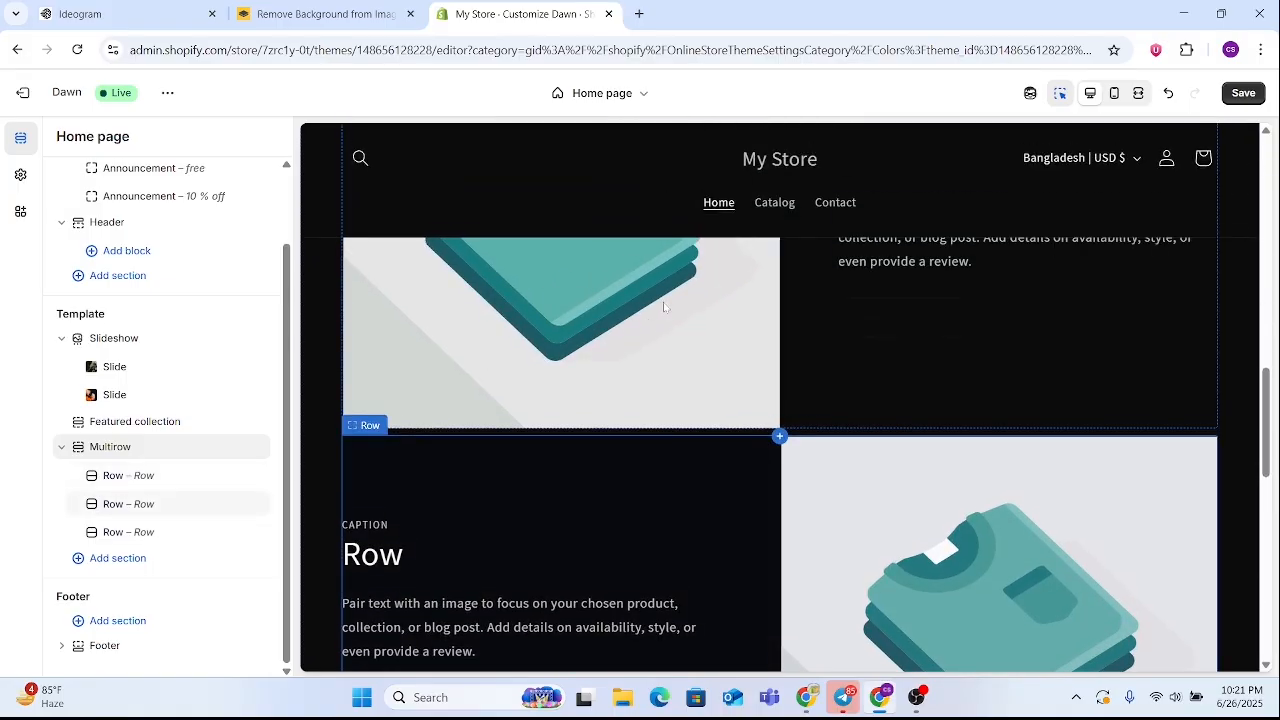
{"action": "scroll", "coordinate": [663, 301], "scroll_direction": "down", "scroll_amount": 10}
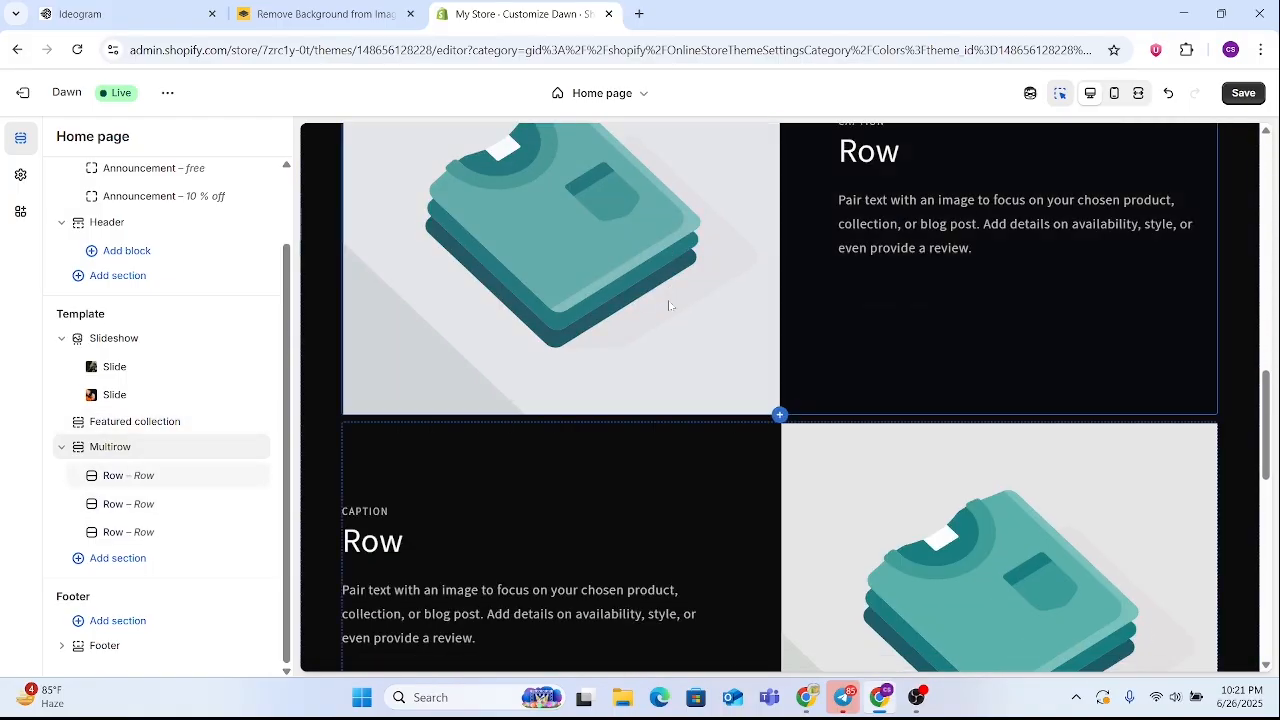
{"action": "scroll", "coordinate": [691, 320], "scroll_direction": "down", "scroll_amount": 3}
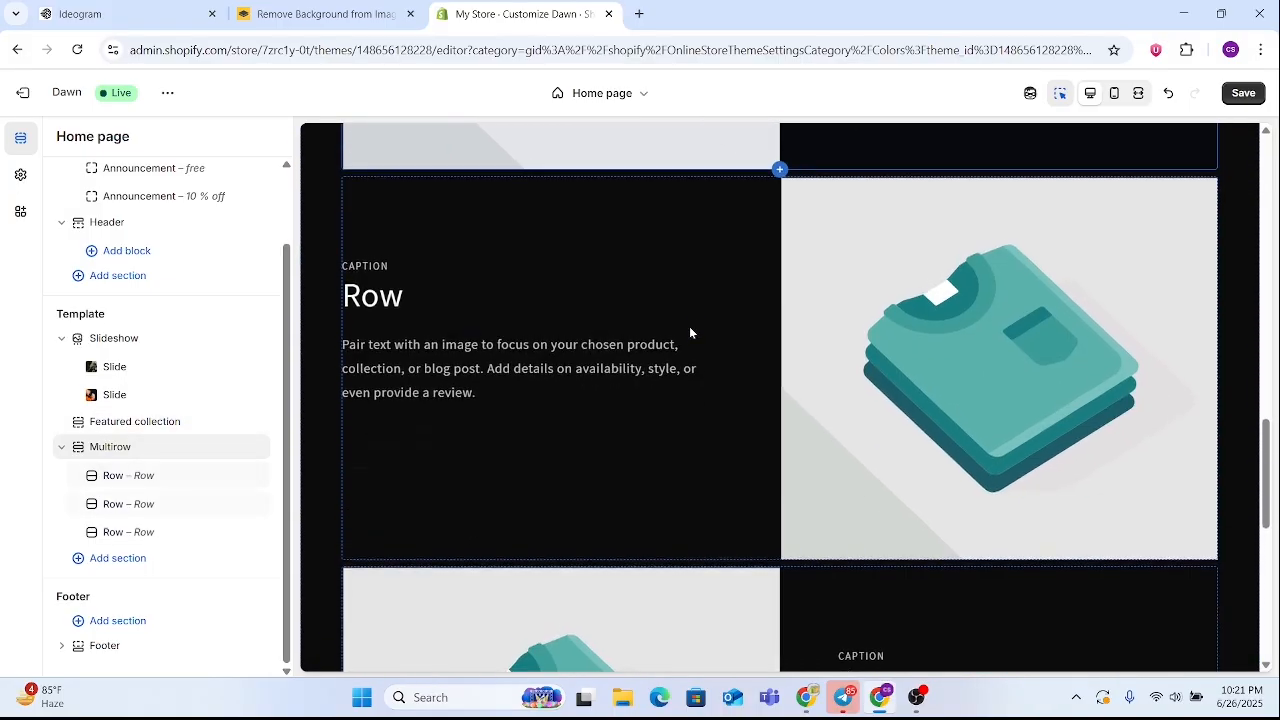
{"action": "scroll", "coordinate": [690, 330], "scroll_direction": "up", "scroll_amount": 4}
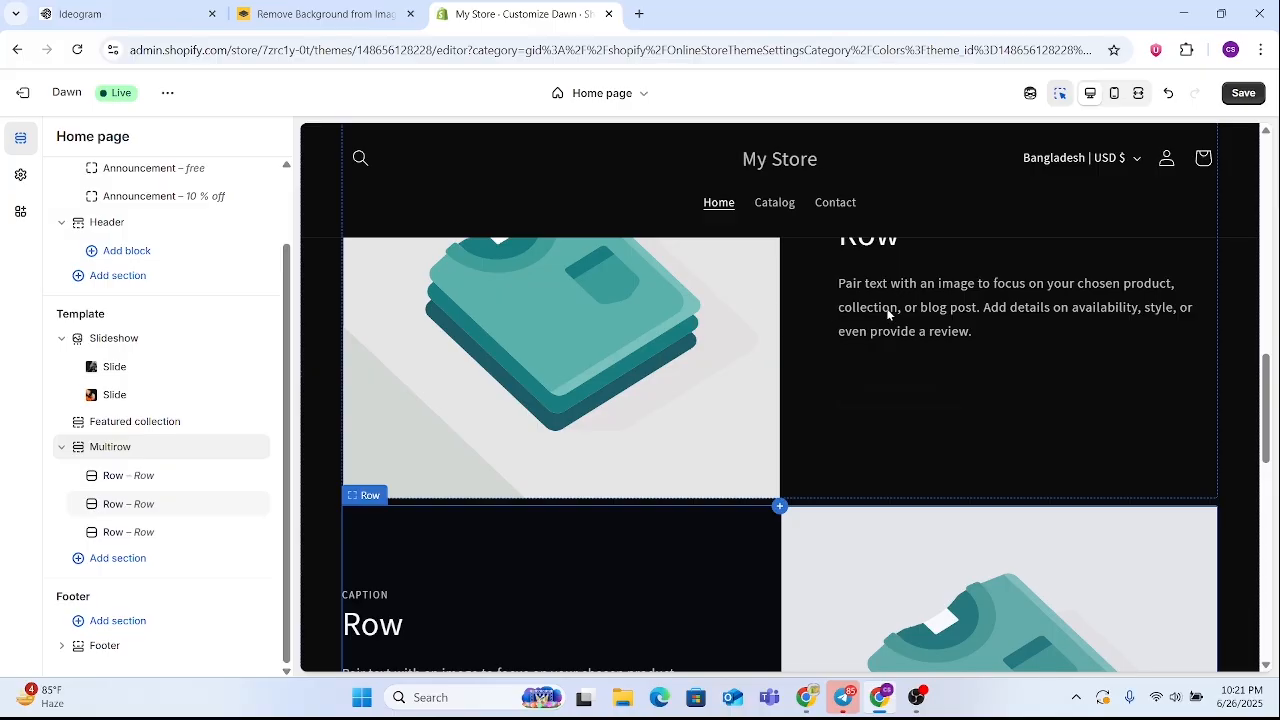
{"action": "scroll", "coordinate": [886, 377], "scroll_direction": "up", "scroll_amount": 3}
{"action": "scroll", "coordinate": [653, 486], "scroll_direction": "down", "scroll_amount": 3}
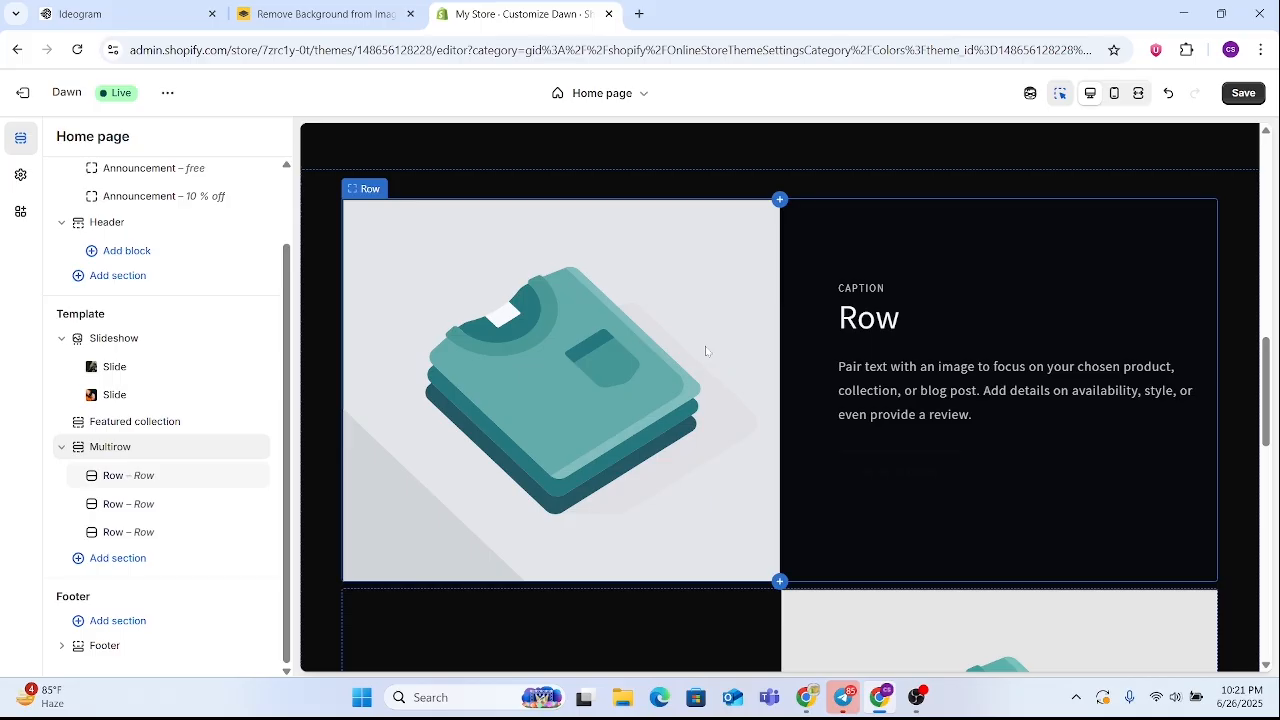
Open the Multirow section's first row and clear its placeholder text
{"action": "left_click", "coordinate": [114, 478]}
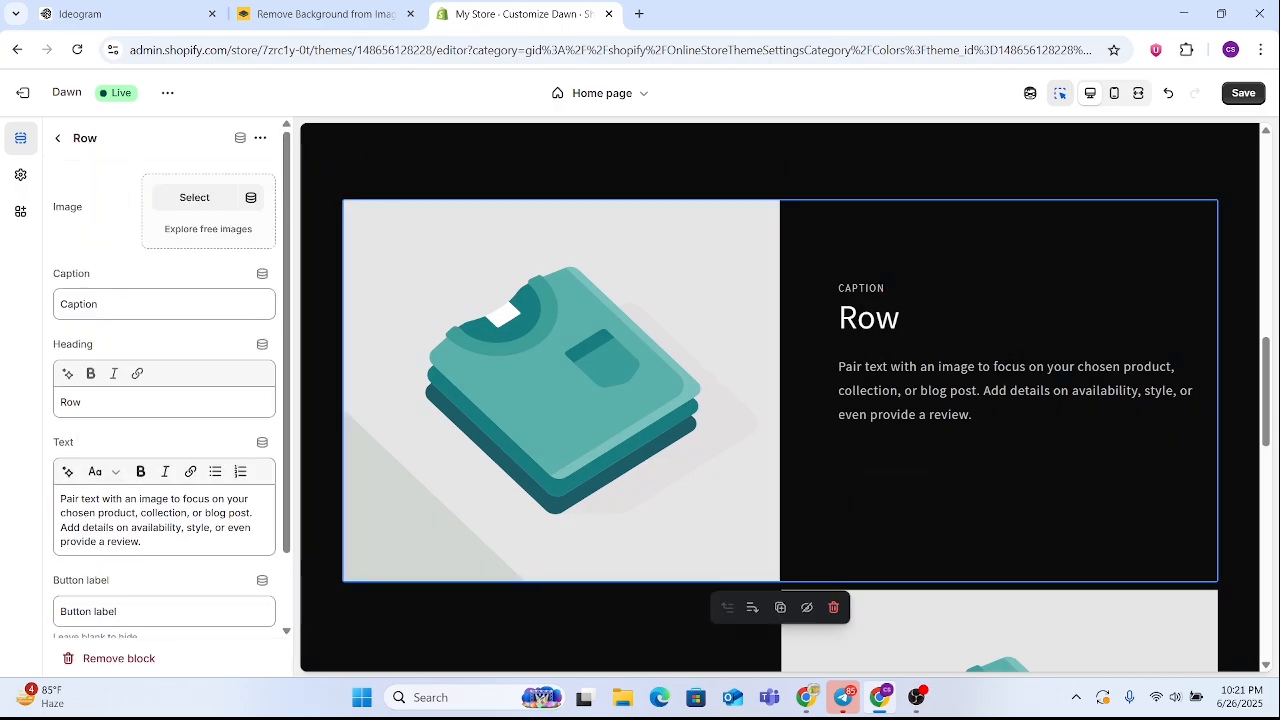
{"action": "left_click_drag", "start_coordinate": [61, 499], "coordinate": [142, 542]}
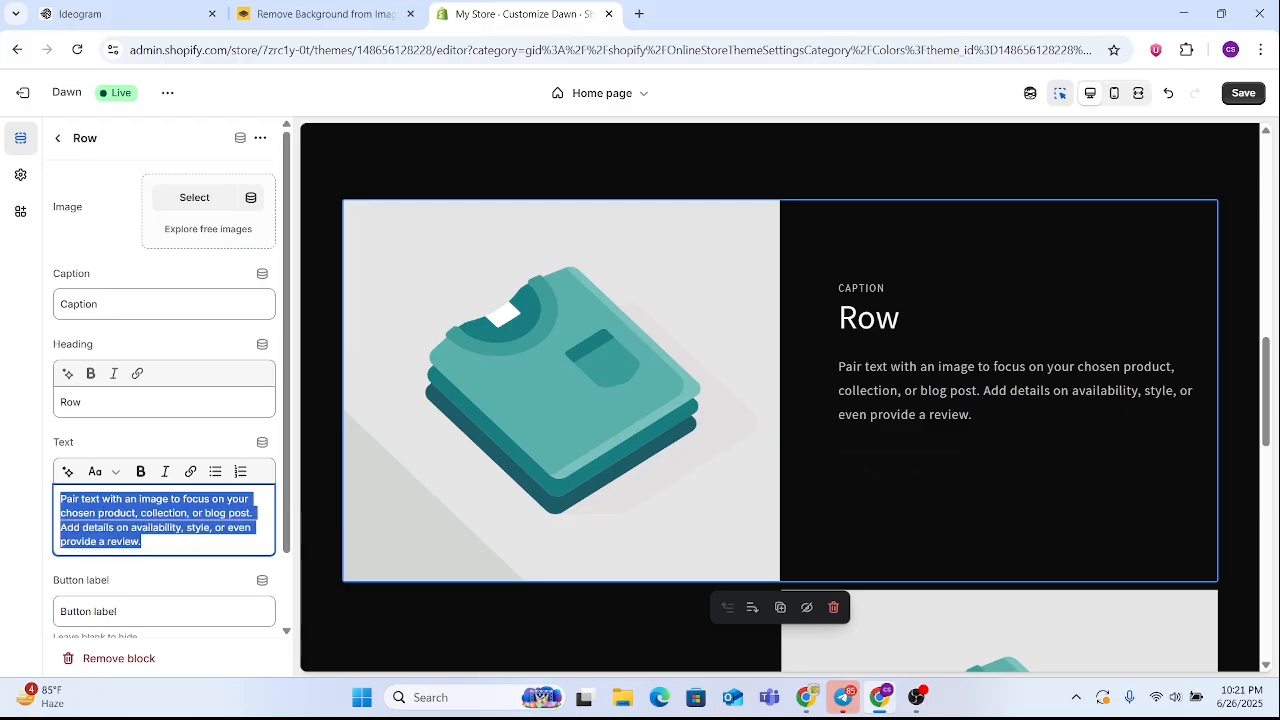
{"action": "key", "text": "BackSpace"}
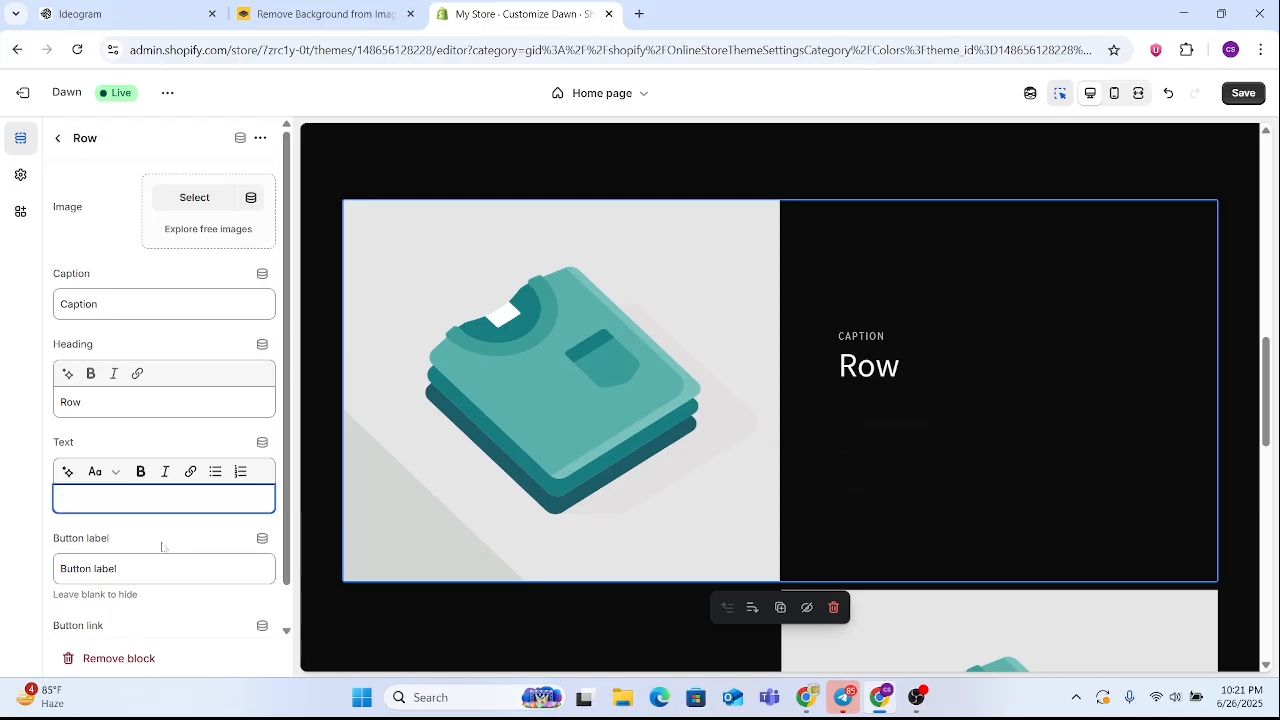
Replace the first row's heading with a person's name in capital letters
{"action": "left_click_drag", "start_coordinate": [84, 402], "coordinate": [52, 398]}
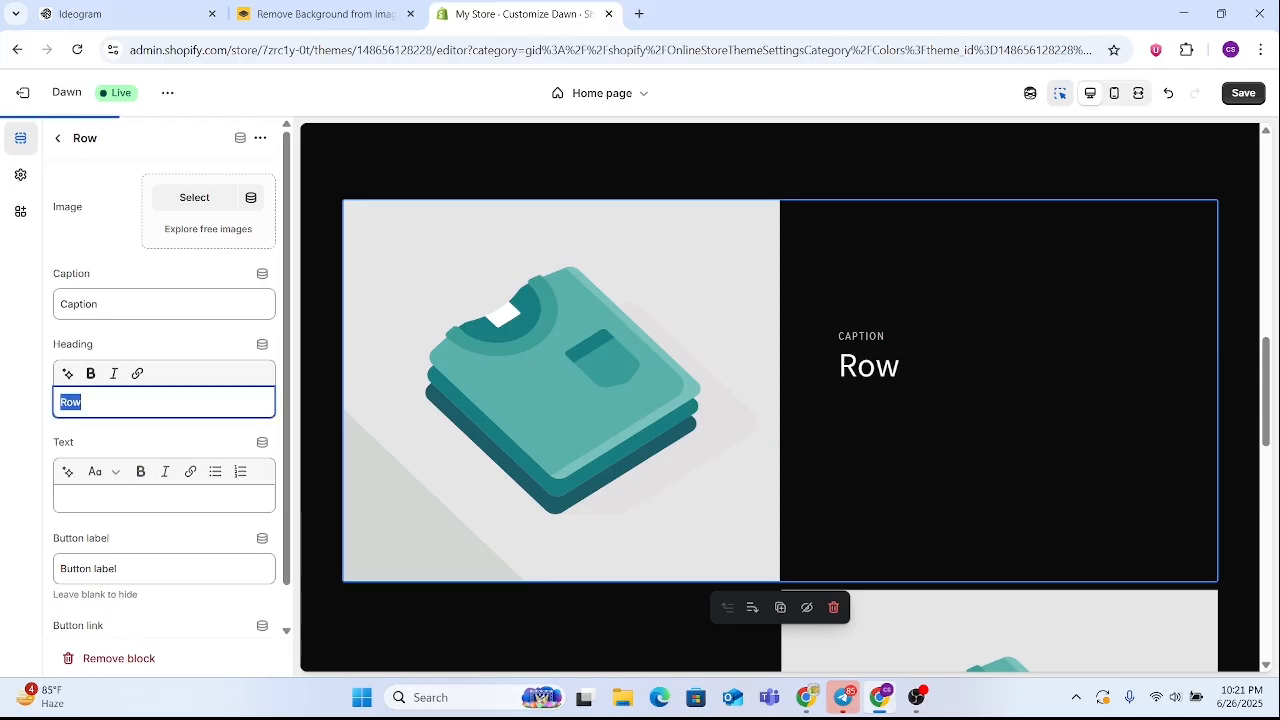
{"action": "key", "text": "BackSpace"}
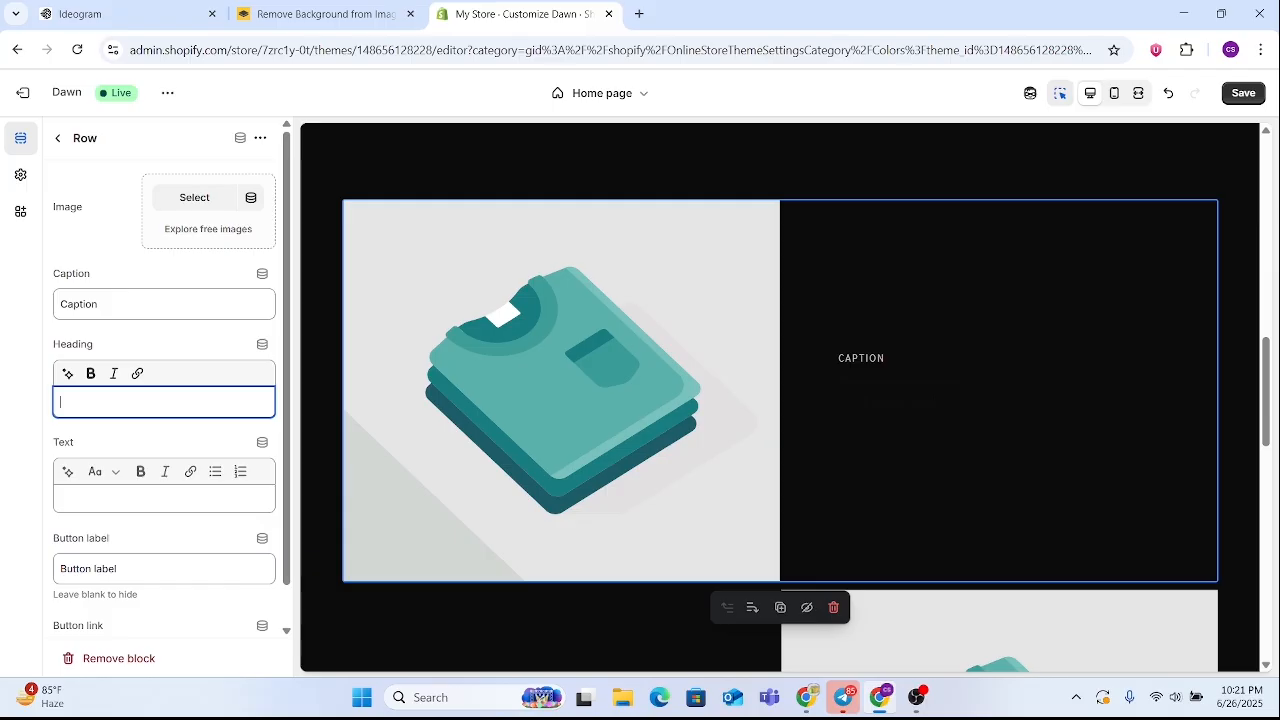
{"action": "type", "text": "a"}
{"action": "key", "text": "BackSpace"}
{"action": "type", "text": "ABU"}
{"action": "key", "text": "BackSpace"}
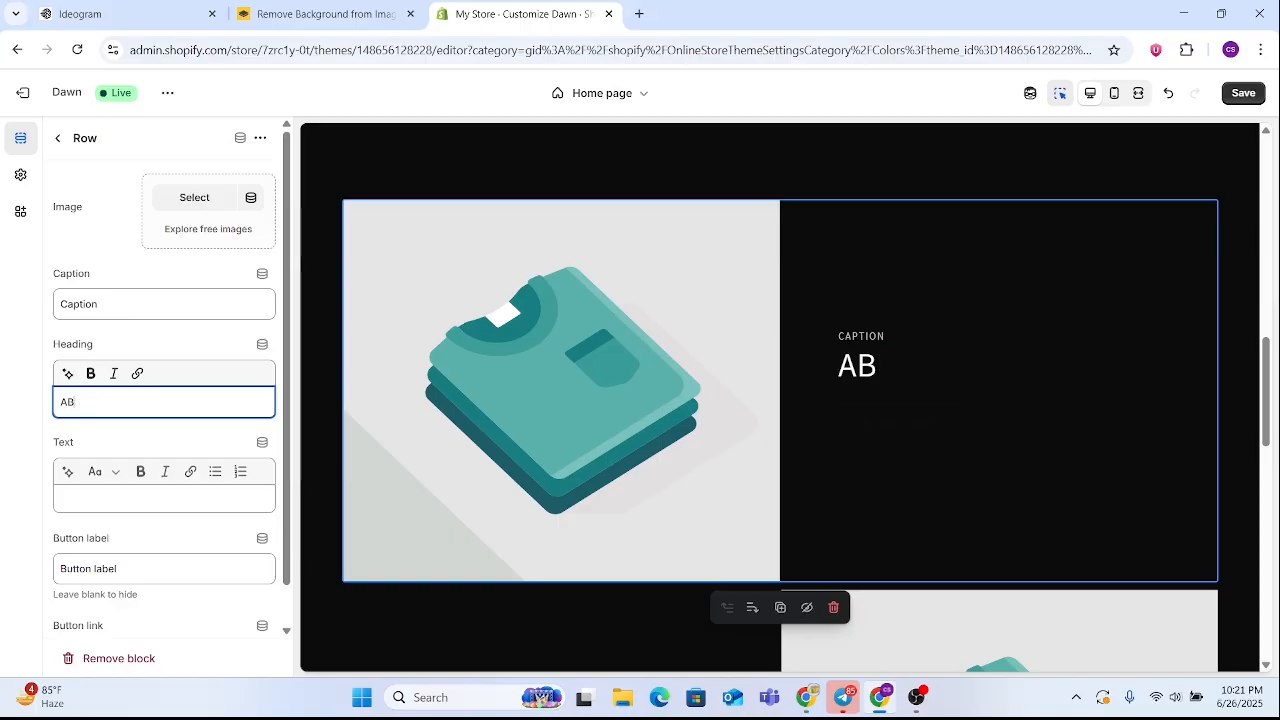
{"action": "type", "text": "IR"}
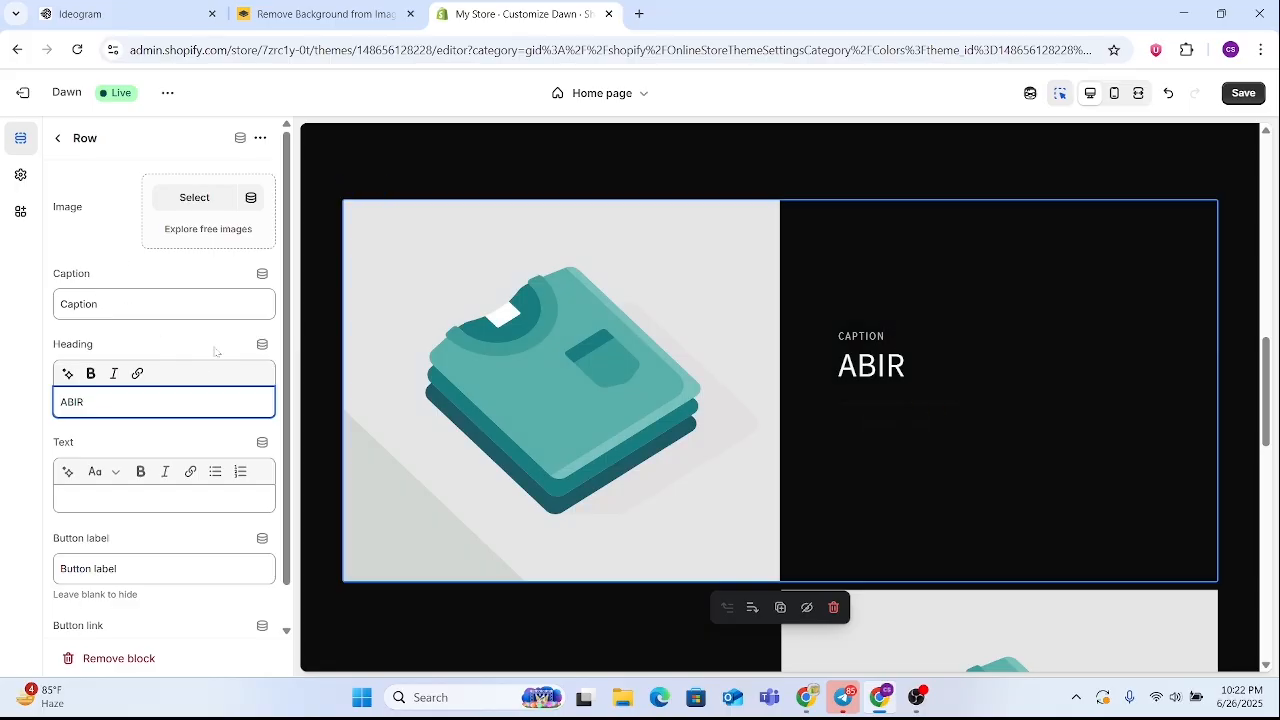
{"action": "left_click", "coordinate": [135, 450]}
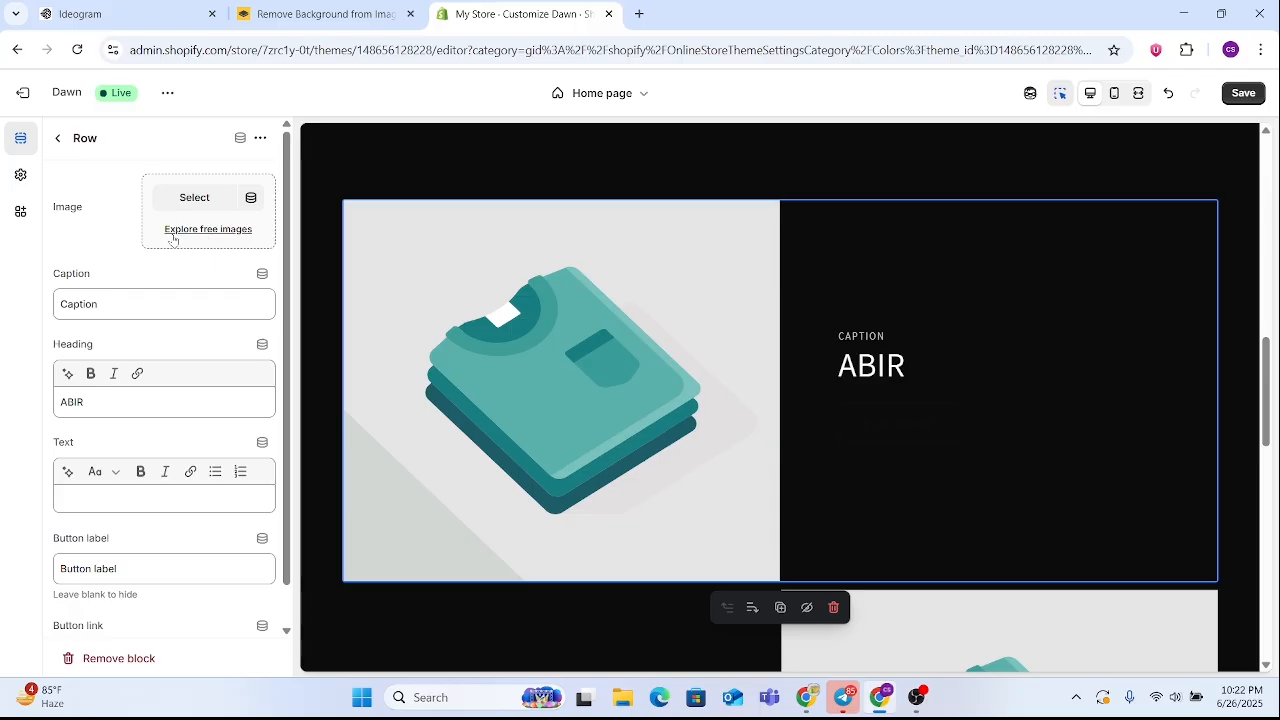
Set the first row's image to the uploaded close-up watch photo from the store's files
{"action": "left_click", "coordinate": [220, 230]}
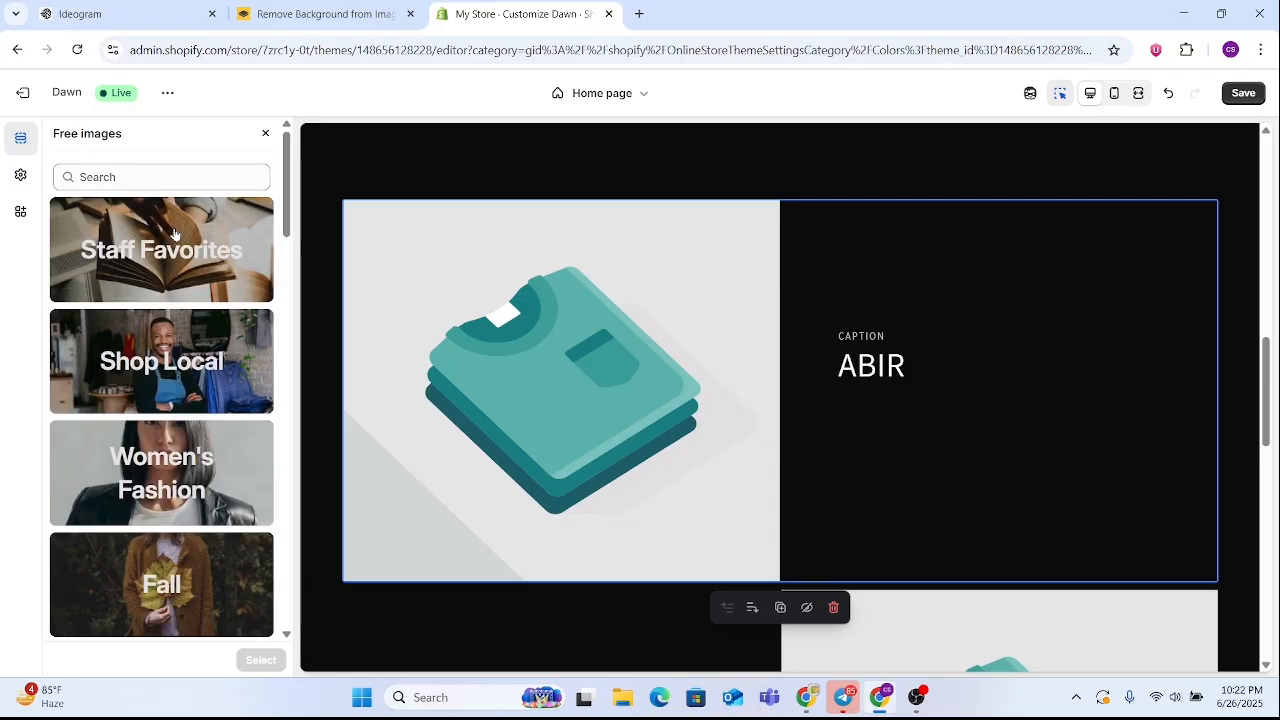
{"action": "left_click", "coordinate": [265, 133]}
{"action": "left_click", "coordinate": [194, 197]}
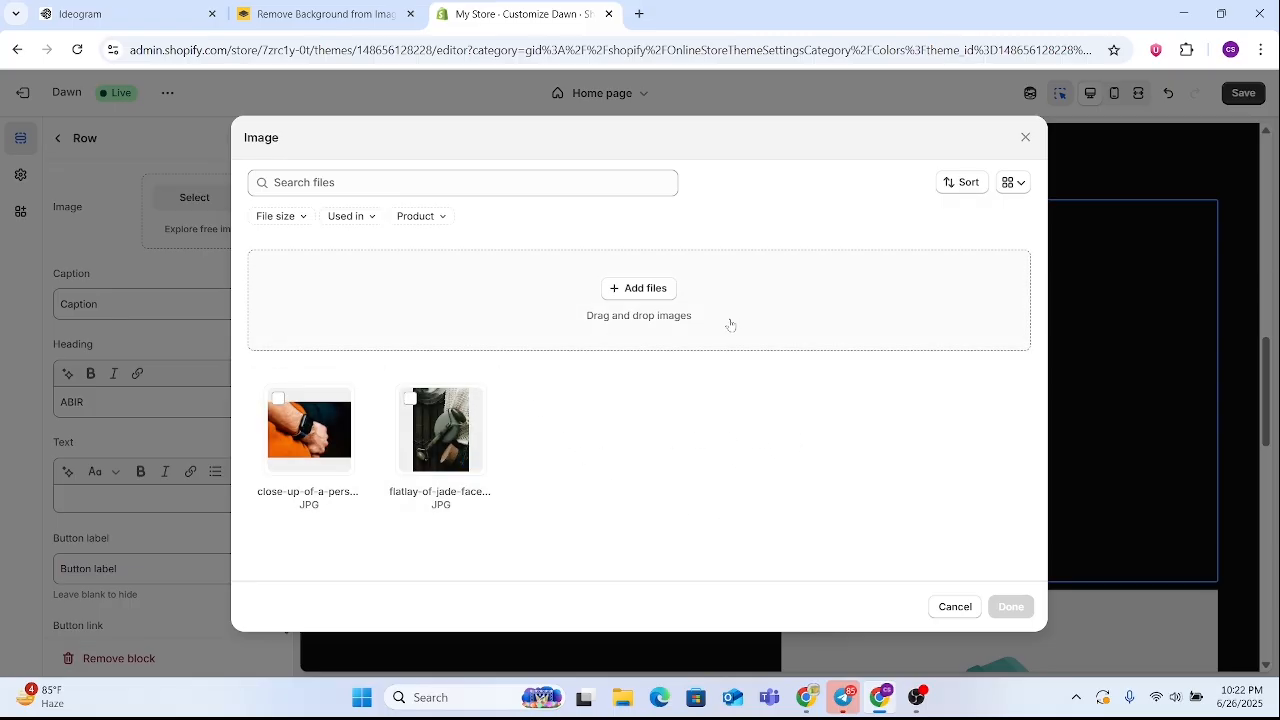
{"action": "left_click", "coordinate": [278, 400]}
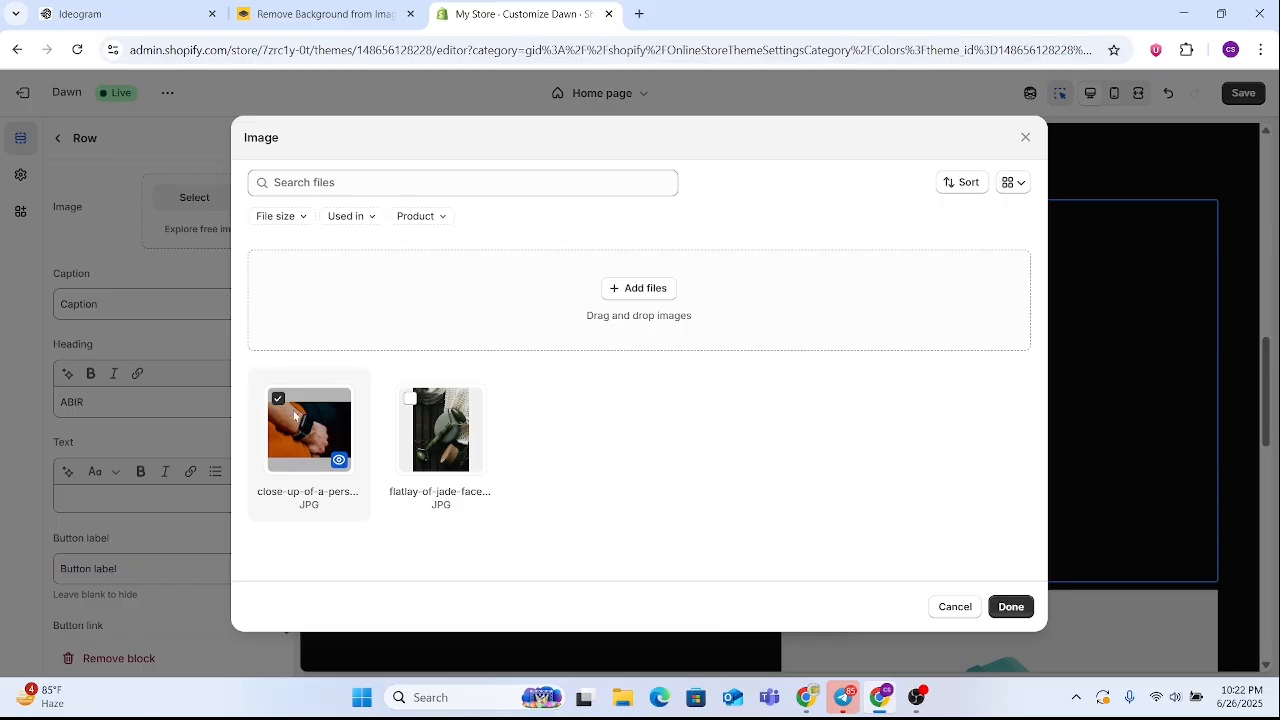
{"action": "left_click", "coordinate": [1010, 607]}
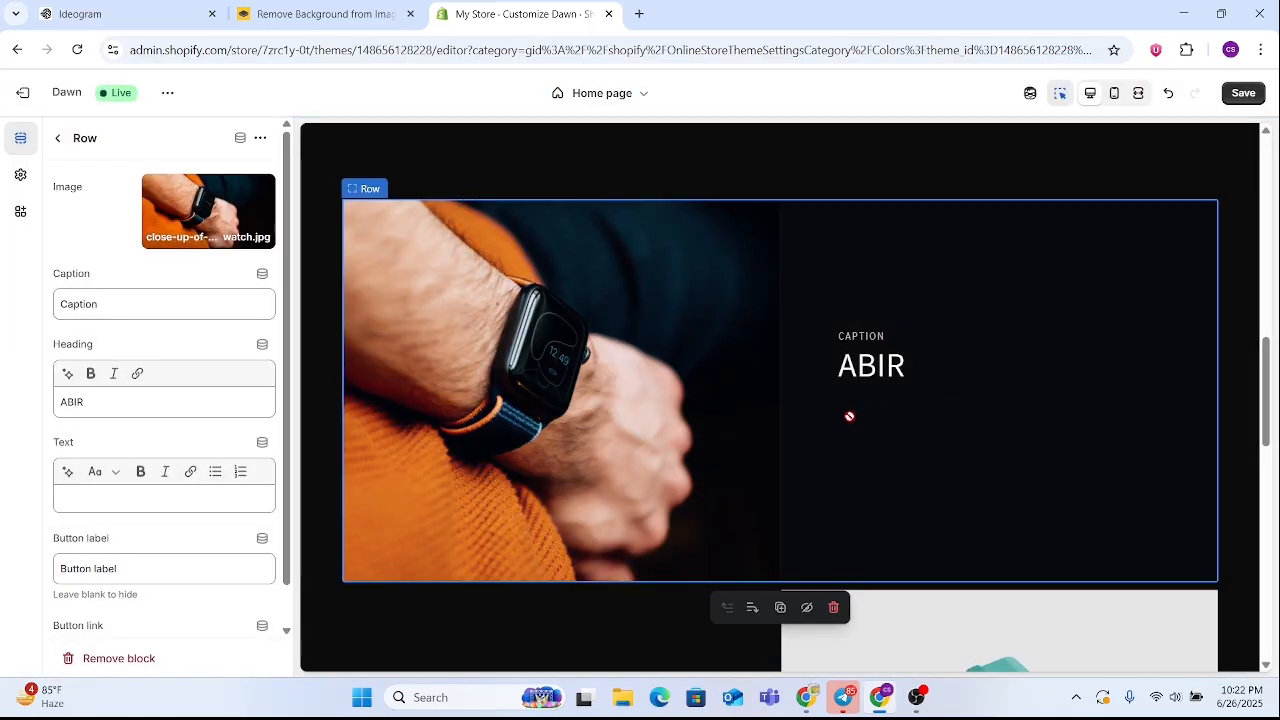
Clear the button label of the Multirow section's first row
{"action": "scroll", "coordinate": [850, 420], "scroll_direction": "down", "scroll_amount": 2}
{"action": "scroll", "coordinate": [856, 420], "scroll_direction": "up", "scroll_amount": 2}
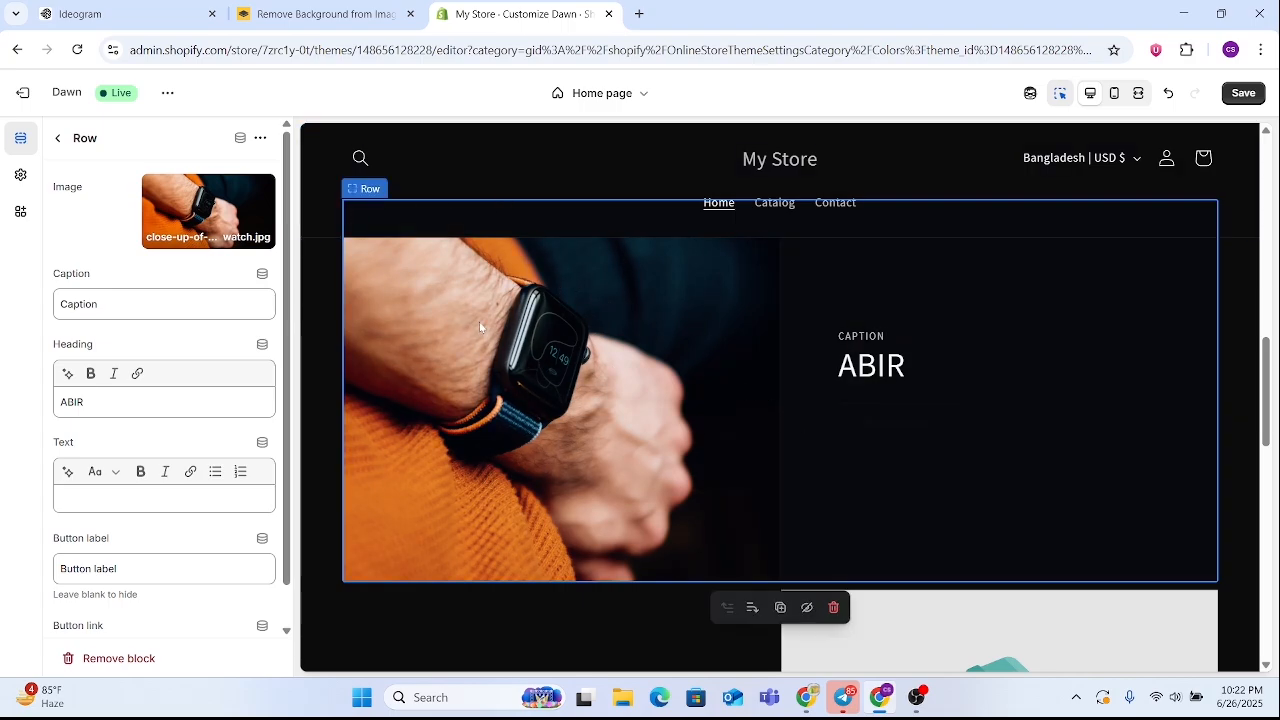
{"action": "scroll", "coordinate": [587, 339], "scroll_direction": "down", "scroll_amount": 2}
{"action": "scroll", "coordinate": [591, 339], "scroll_direction": "up", "scroll_amount": 2}
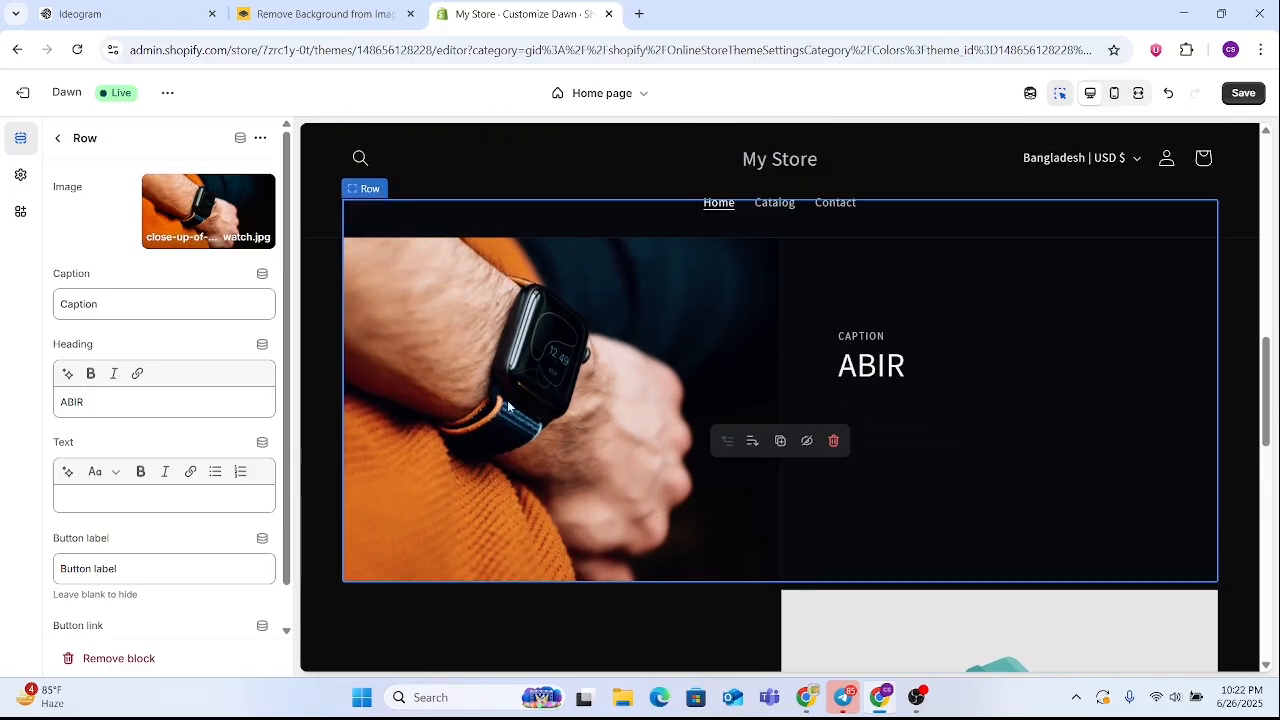
{"action": "scroll", "coordinate": [210, 477], "scroll_direction": "down", "scroll_amount": 1}
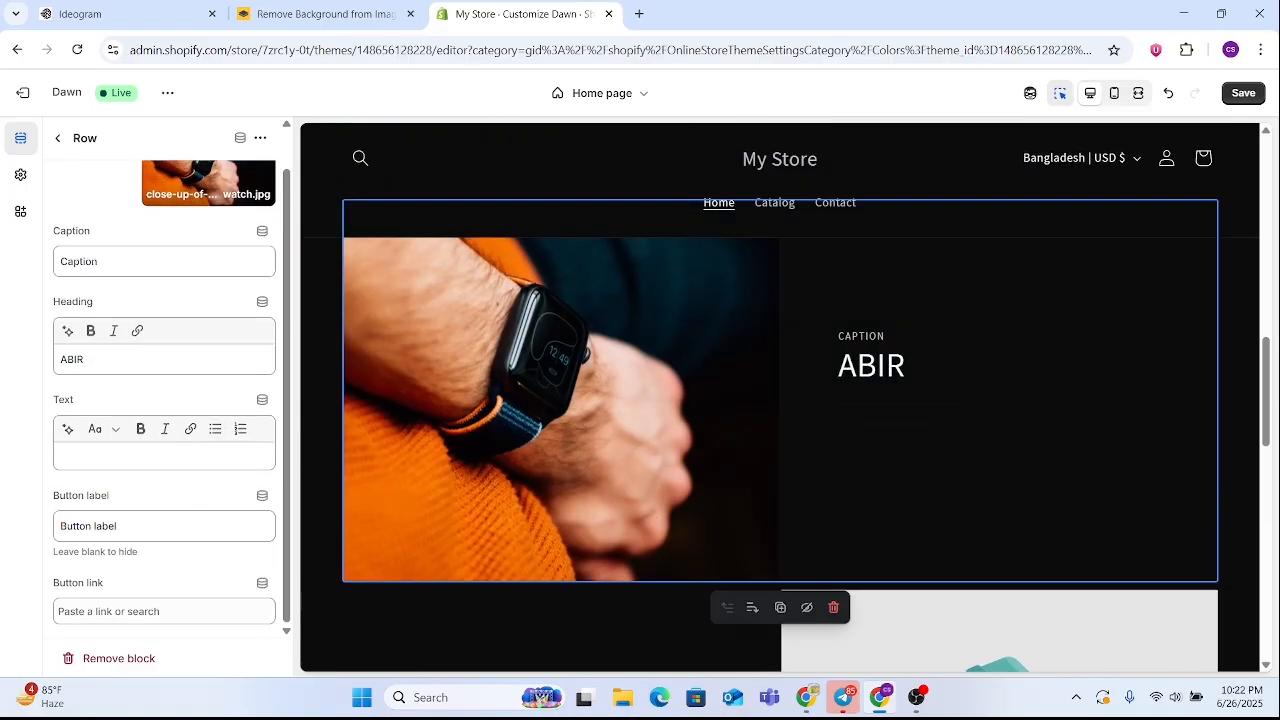
{"action": "left_click", "coordinate": [186, 528]}
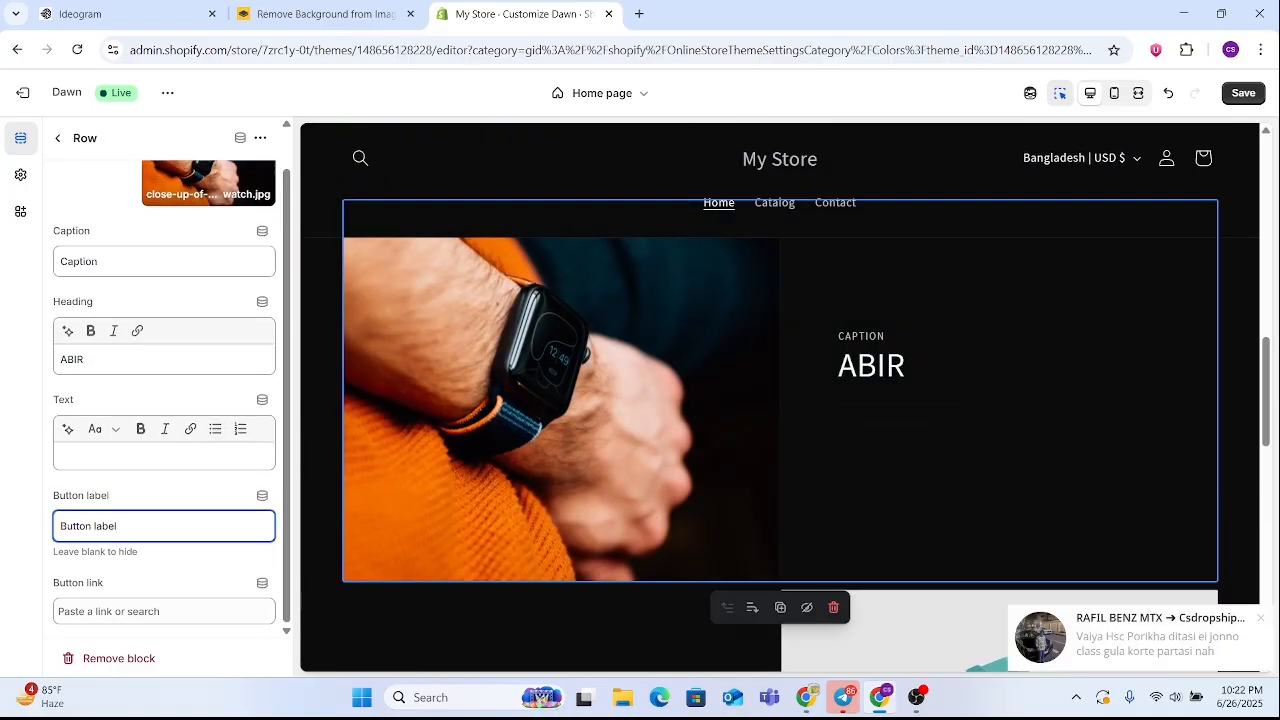
{"action": "left_click_drag", "start_coordinate": [120, 526], "coordinate": [29, 523]}
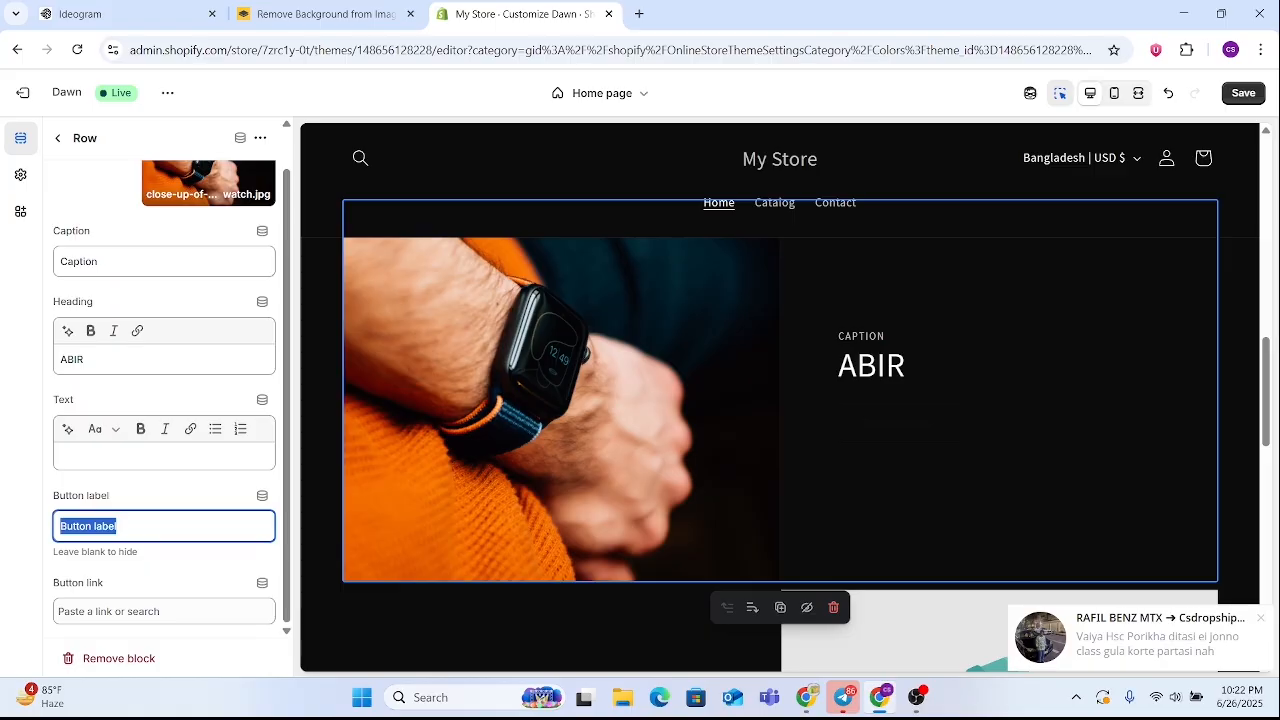
{"action": "key", "text": "BackSpace"}
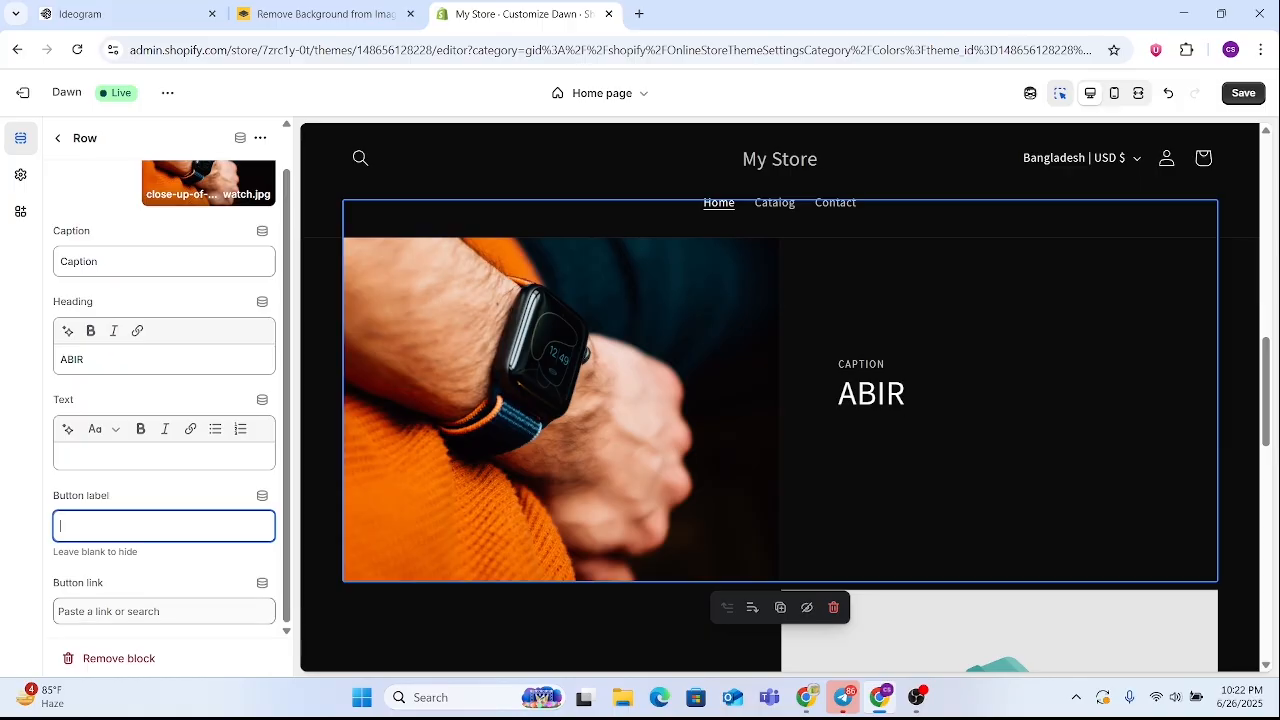
Look through the product destinations offered for the first row's button link
{"action": "left_click", "coordinate": [164, 611]}
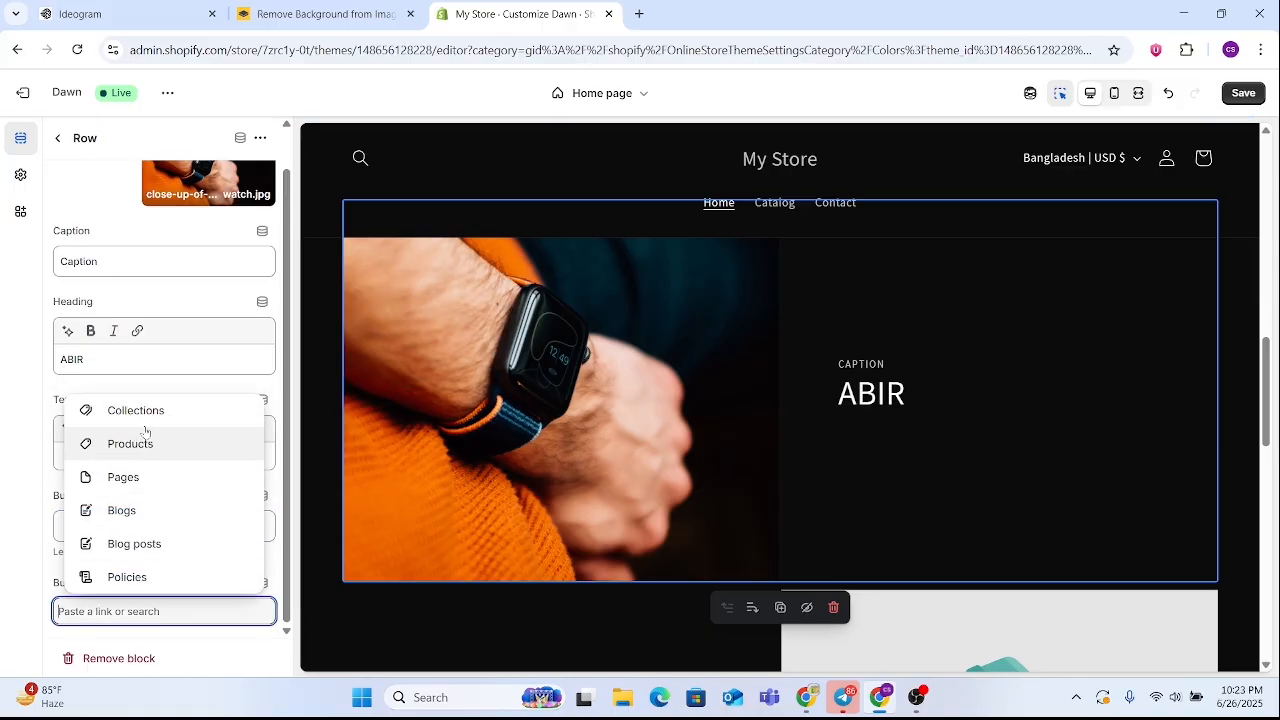
{"action": "left_click", "coordinate": [144, 446]}
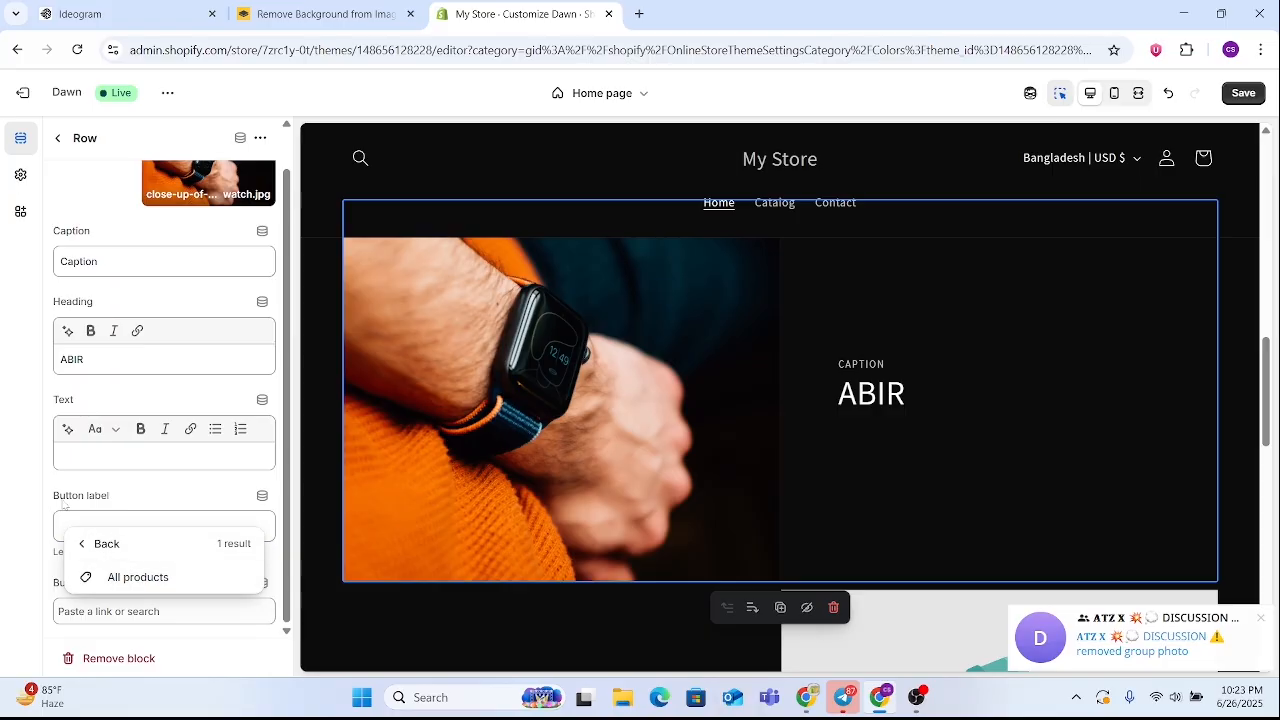
{"action": "left_click_drag", "start_coordinate": [60, 496], "coordinate": [65, 497]}
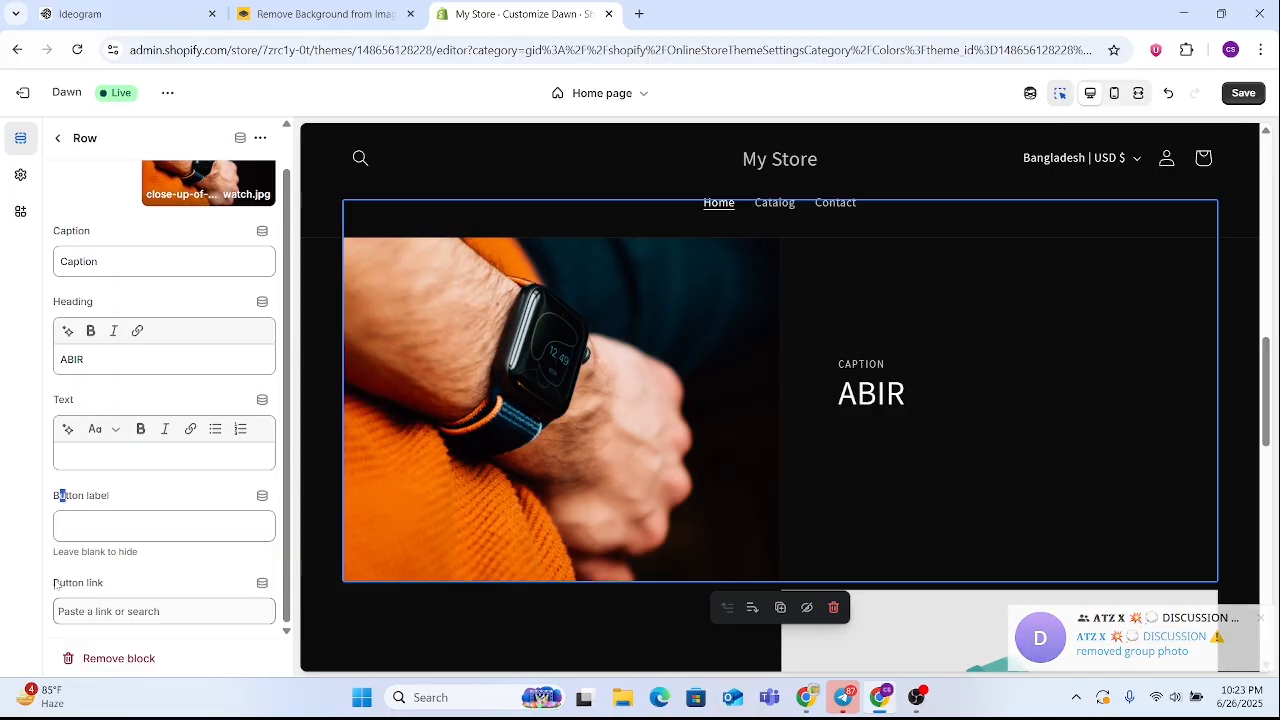
{"action": "left_click_drag", "start_coordinate": [50, 583], "coordinate": [121, 578]}
{"action": "left_click", "coordinate": [121, 578]}
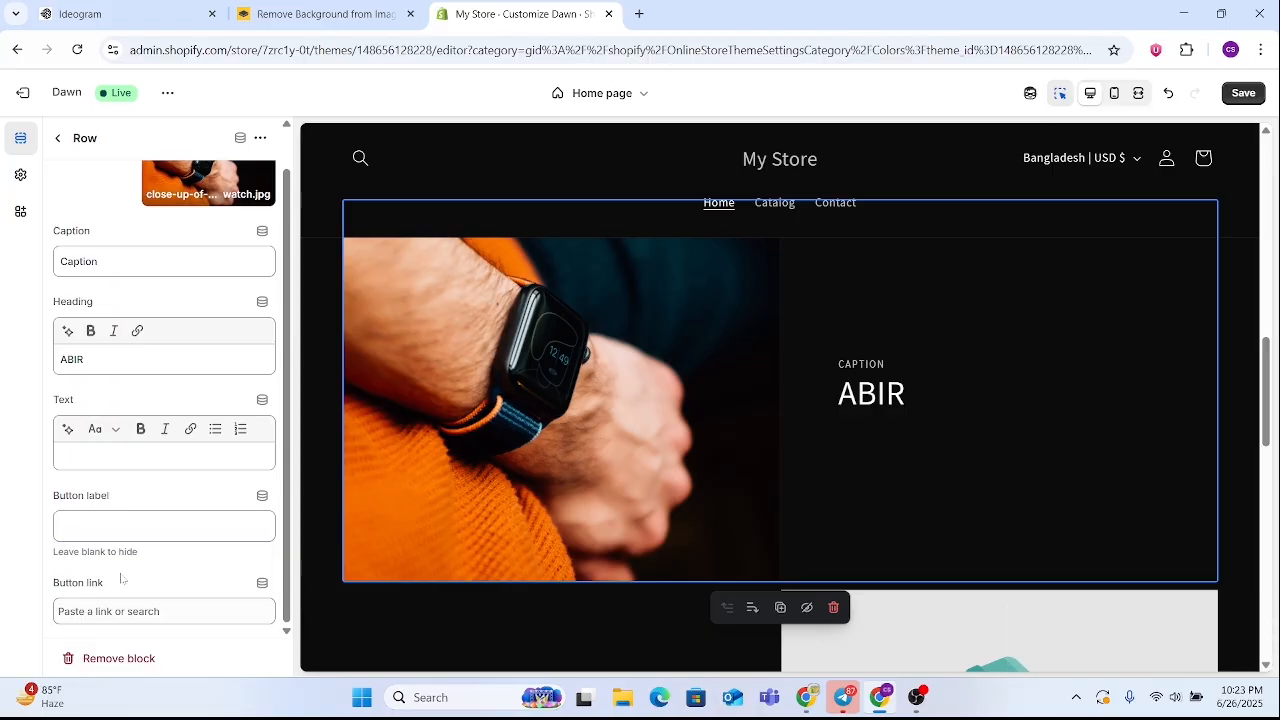
Examine the Multirow section's rows in the preview, comparing the edited first row with the remaining placeholder rows
{"action": "scroll", "coordinate": [619, 474], "scroll_direction": "down", "scroll_amount": 3}
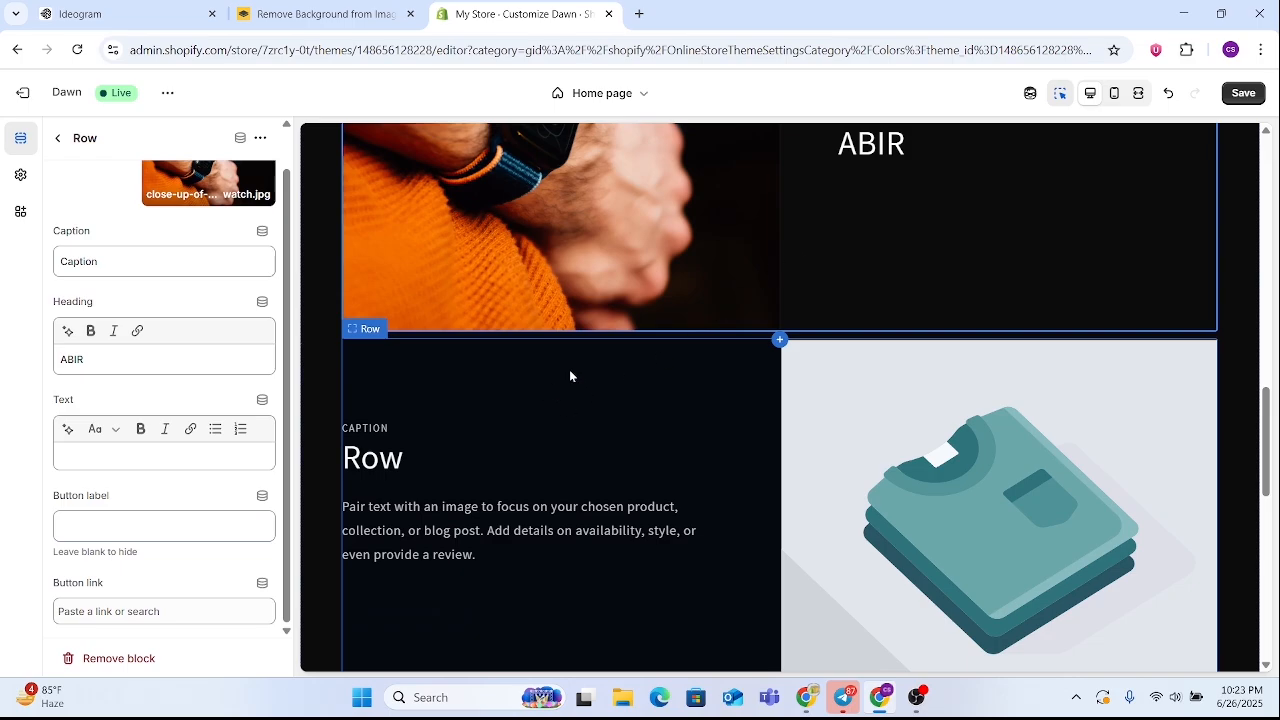
{"action": "scroll", "coordinate": [600, 340], "scroll_direction": "down", "scroll_amount": 3}
{"action": "scroll", "coordinate": [671, 351], "scroll_direction": "up", "scroll_amount": 1}
{"action": "scroll", "coordinate": [650, 340], "scroll_direction": "down", "scroll_amount": 2}
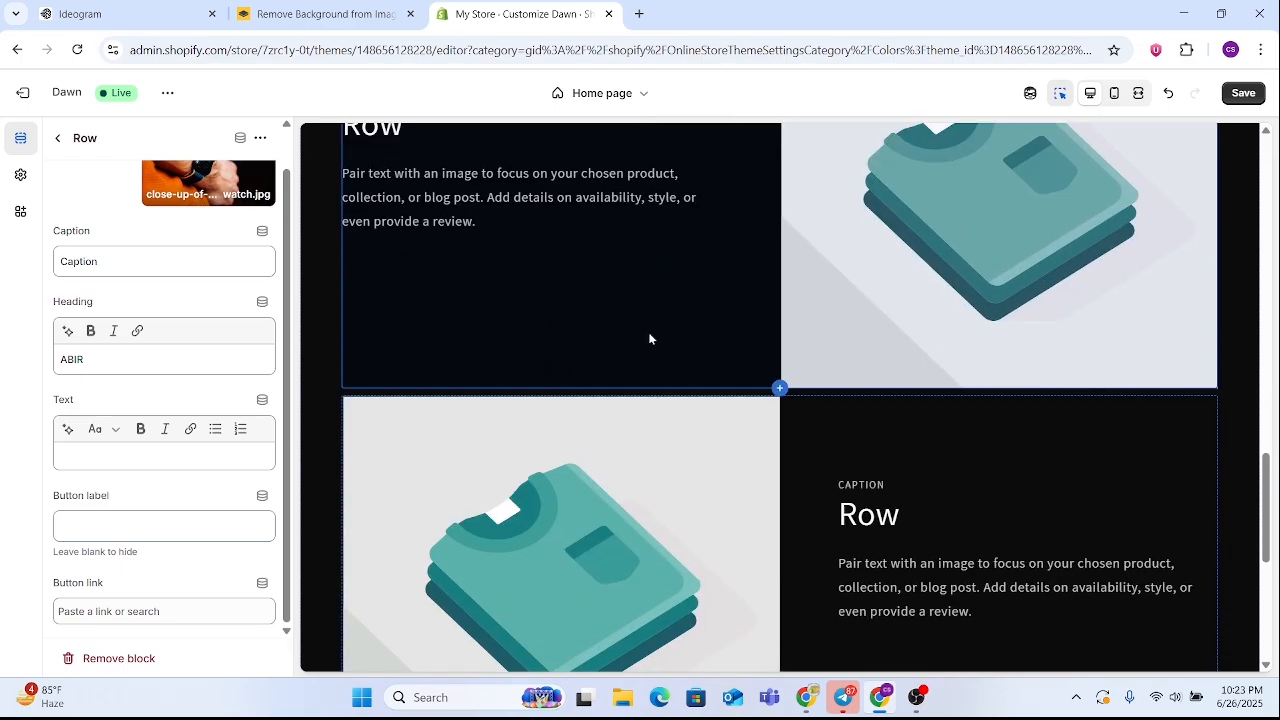
{"action": "scroll", "coordinate": [908, 483], "scroll_direction": "down", "scroll_amount": 3}
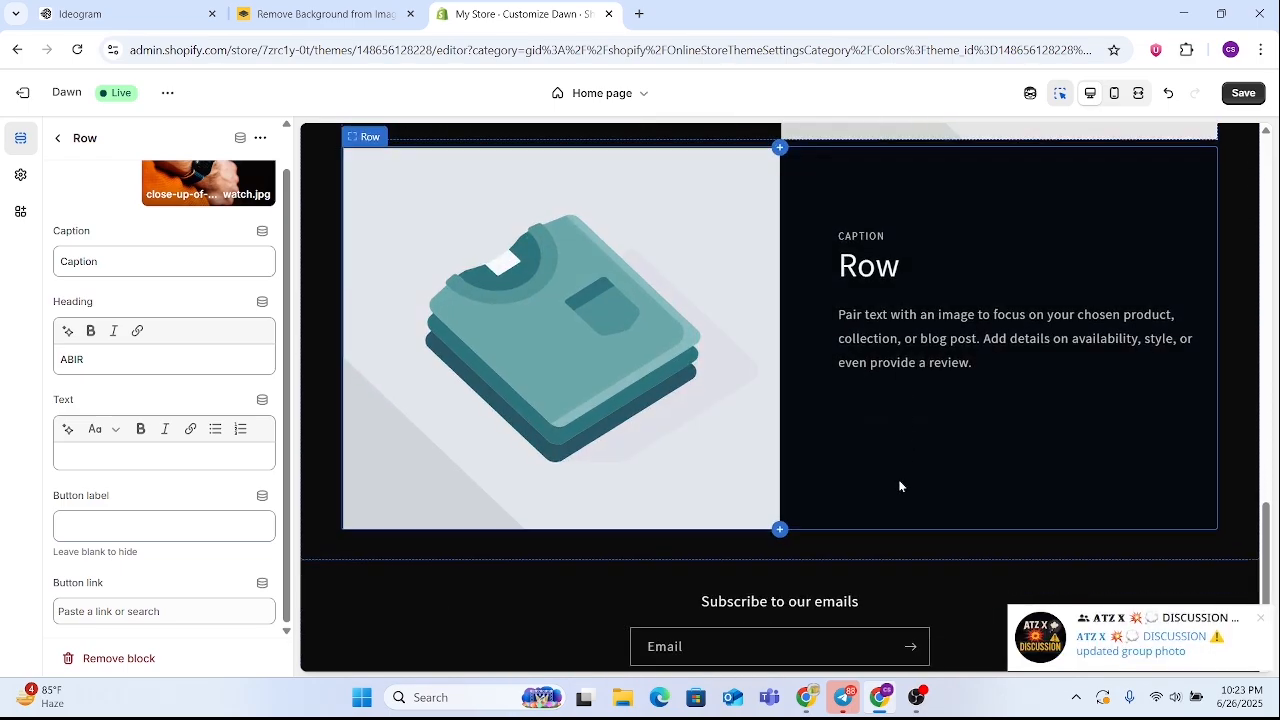
{"action": "scroll", "coordinate": [899, 486], "scroll_direction": "up", "scroll_amount": 5}
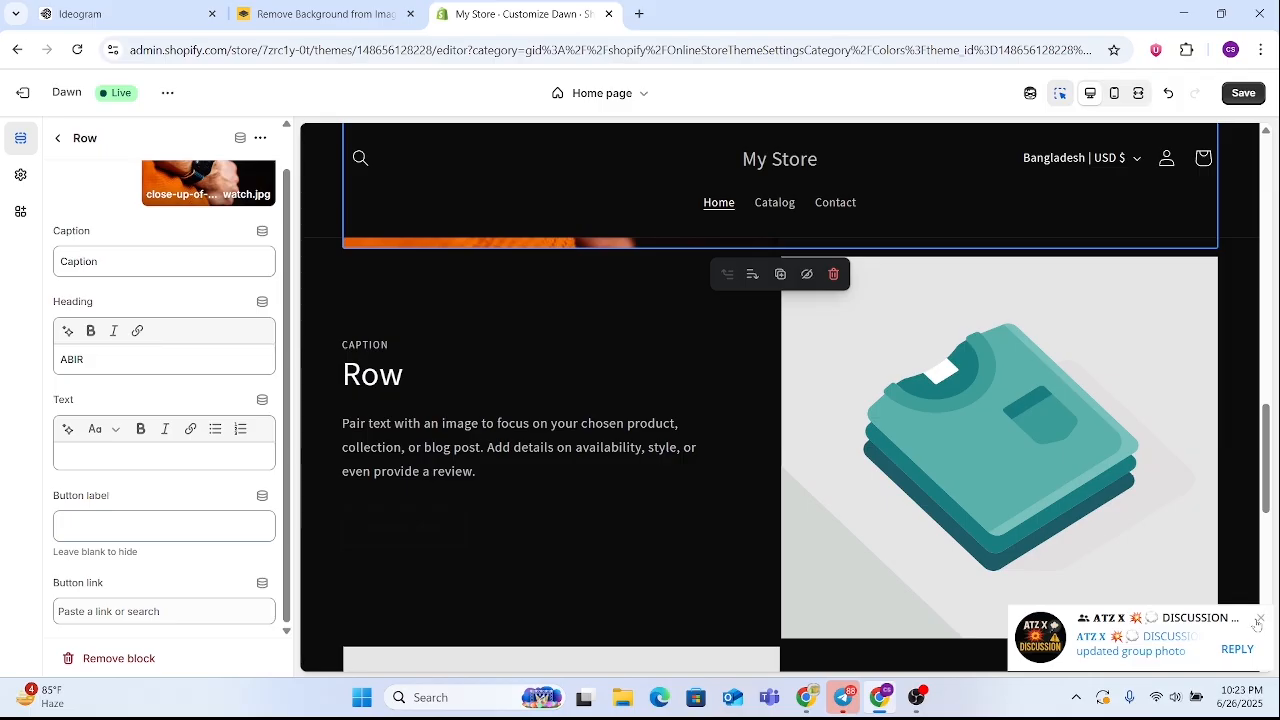
{"action": "left_click", "coordinate": [1258, 621]}
{"action": "scroll", "coordinate": [800, 430], "scroll_direction": "up", "scroll_amount": 3}
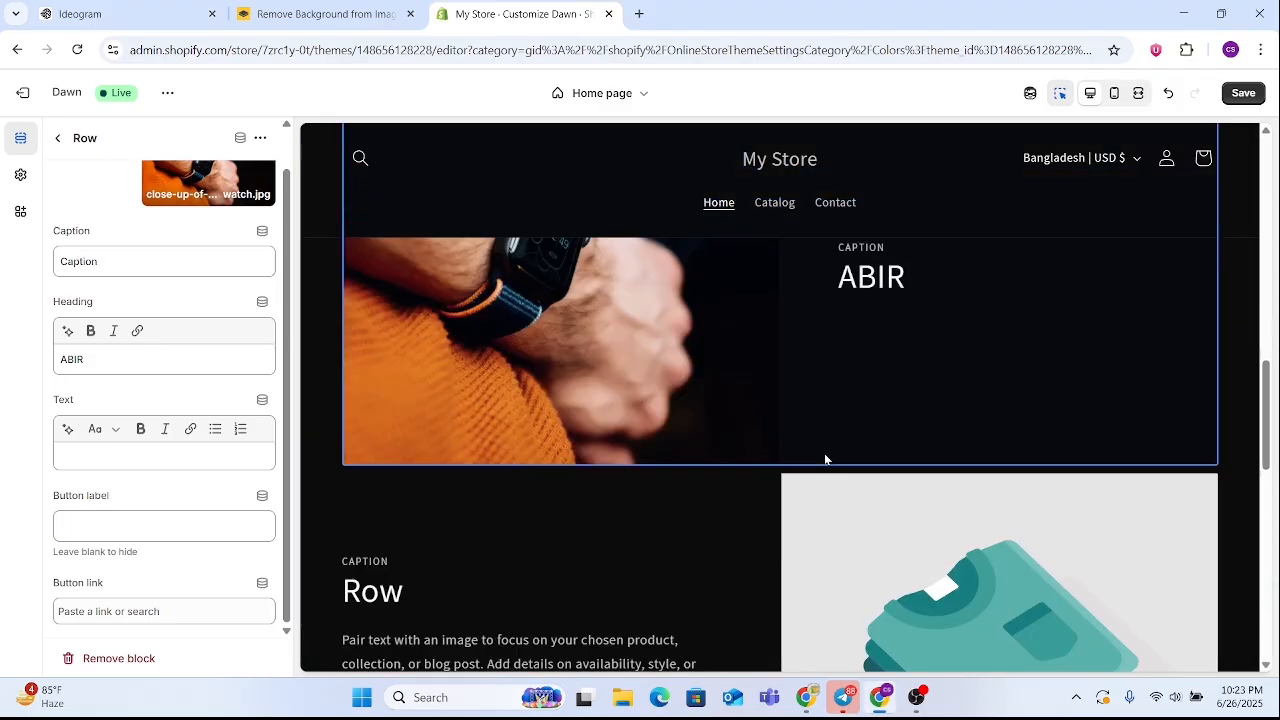
{"action": "scroll", "coordinate": [824, 459], "scroll_direction": "down", "scroll_amount": 1}
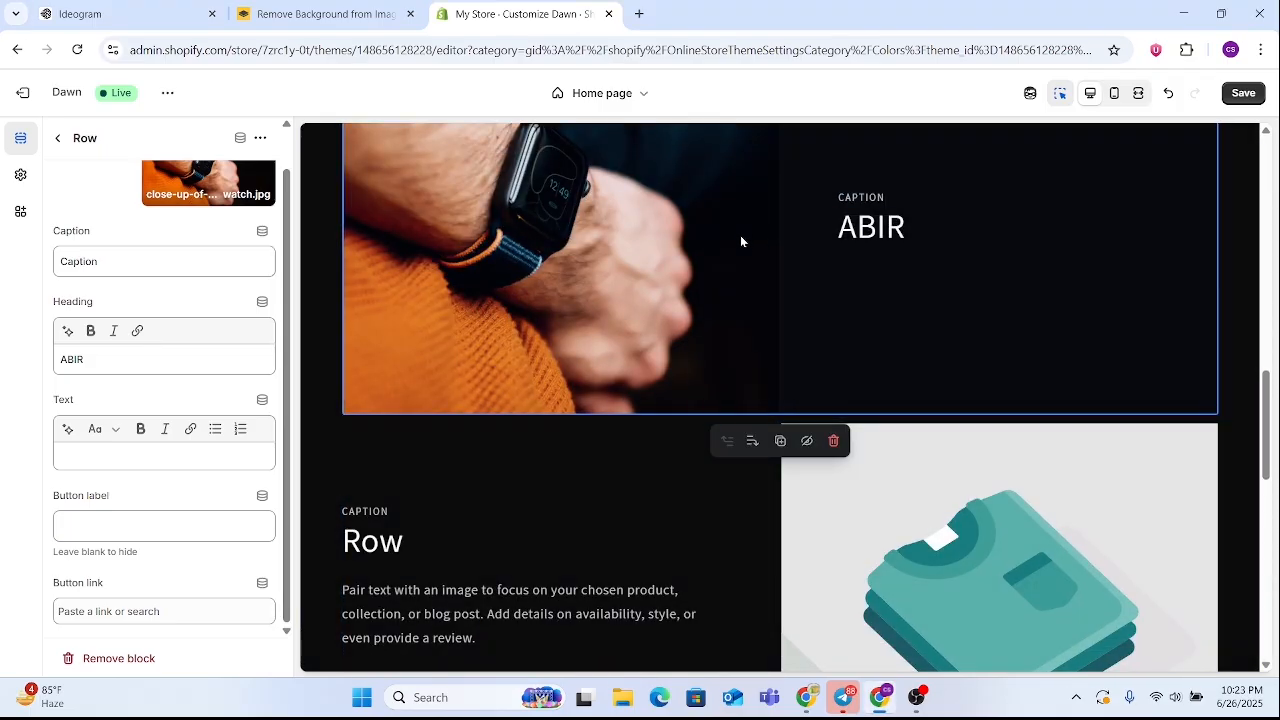
{"action": "left_click", "coordinate": [66, 359]}
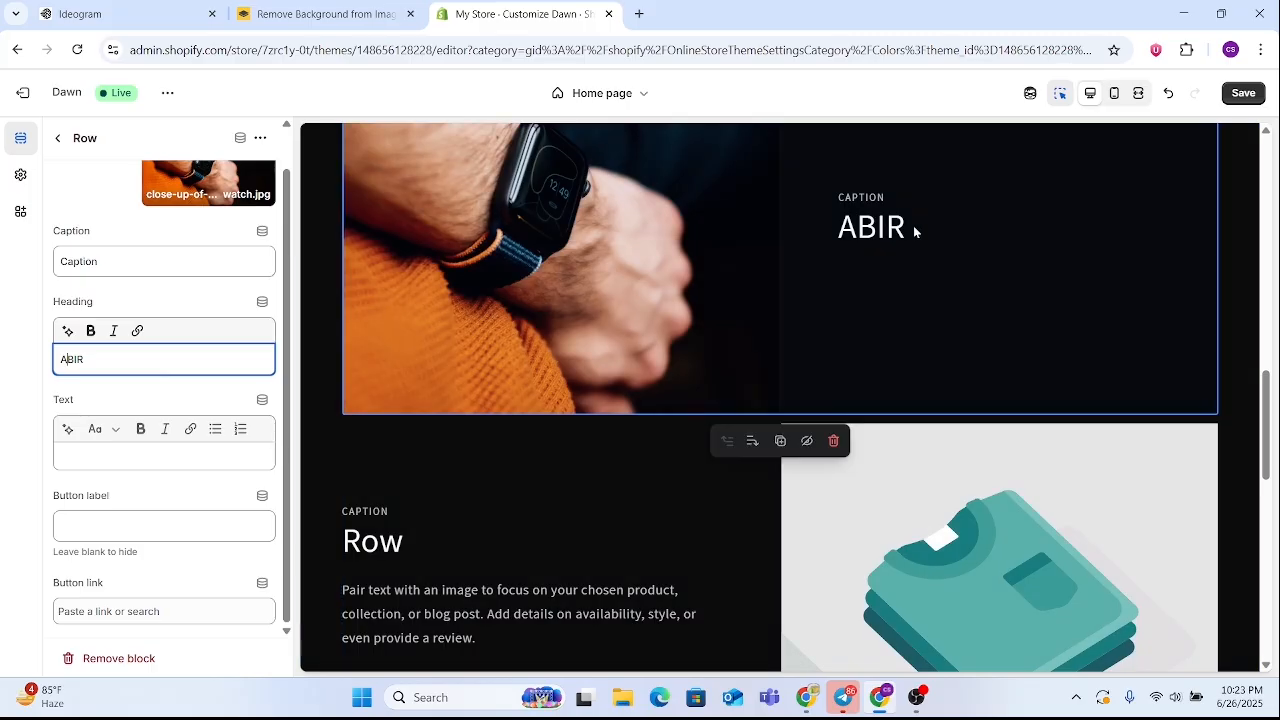
{"action": "left_click", "coordinate": [108, 496]}
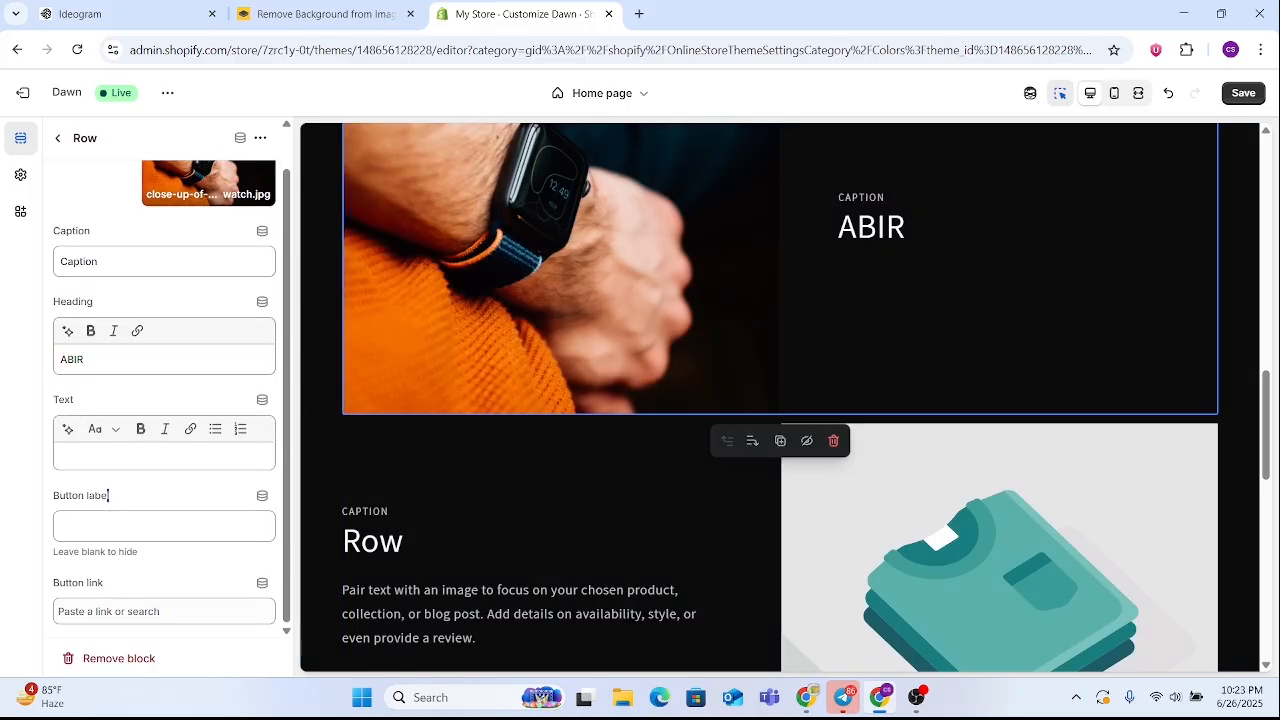
{"action": "type", "text": "S"}
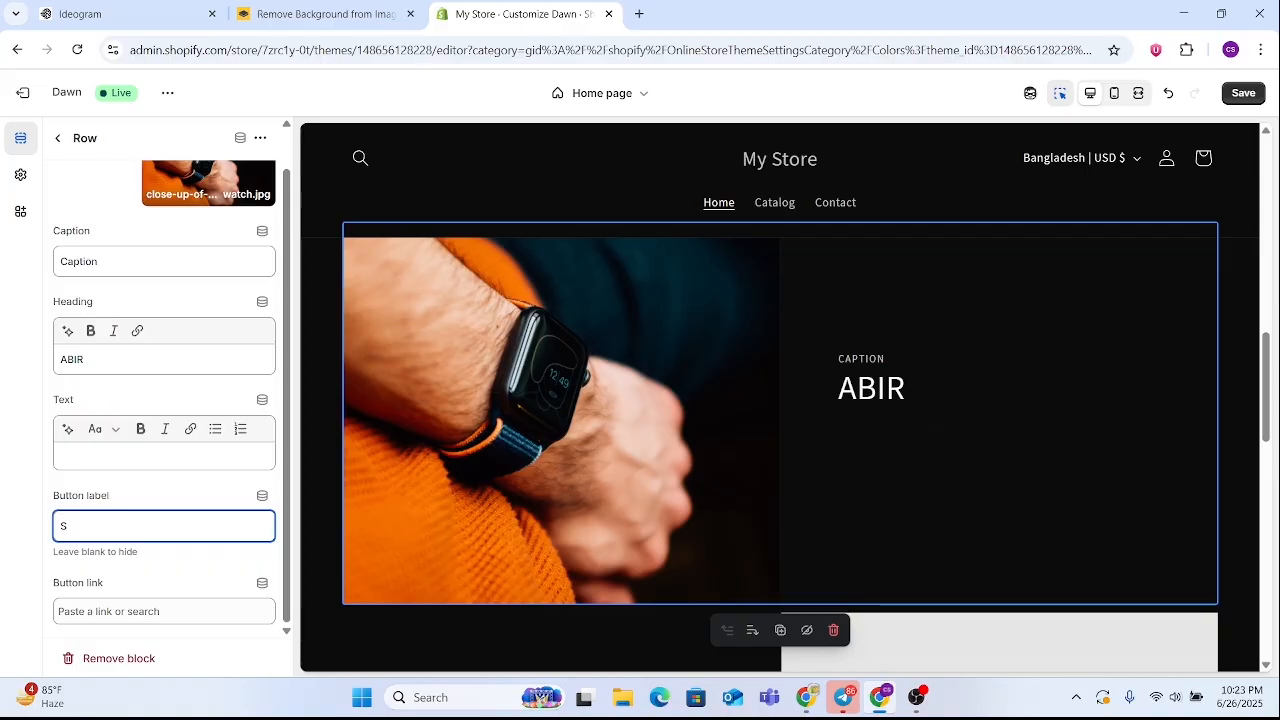
{"action": "key", "text": "BackSpace"}
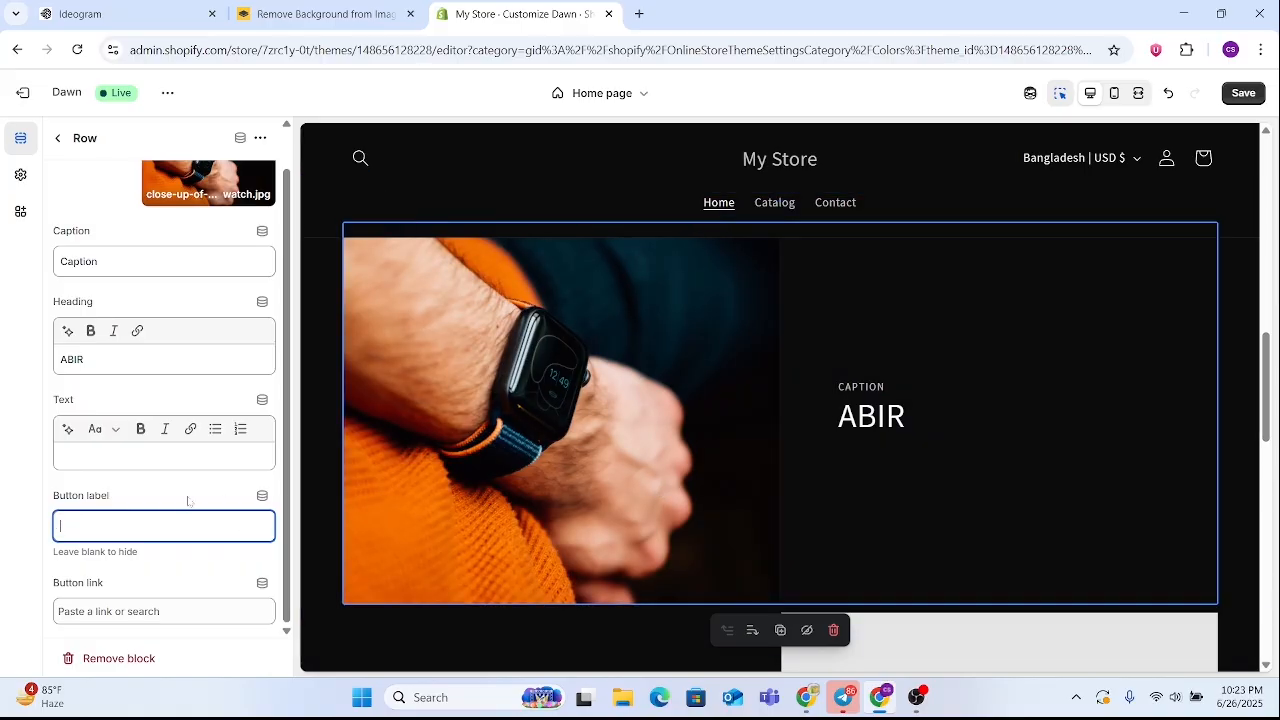
{"action": "left_click", "coordinate": [200, 611]}
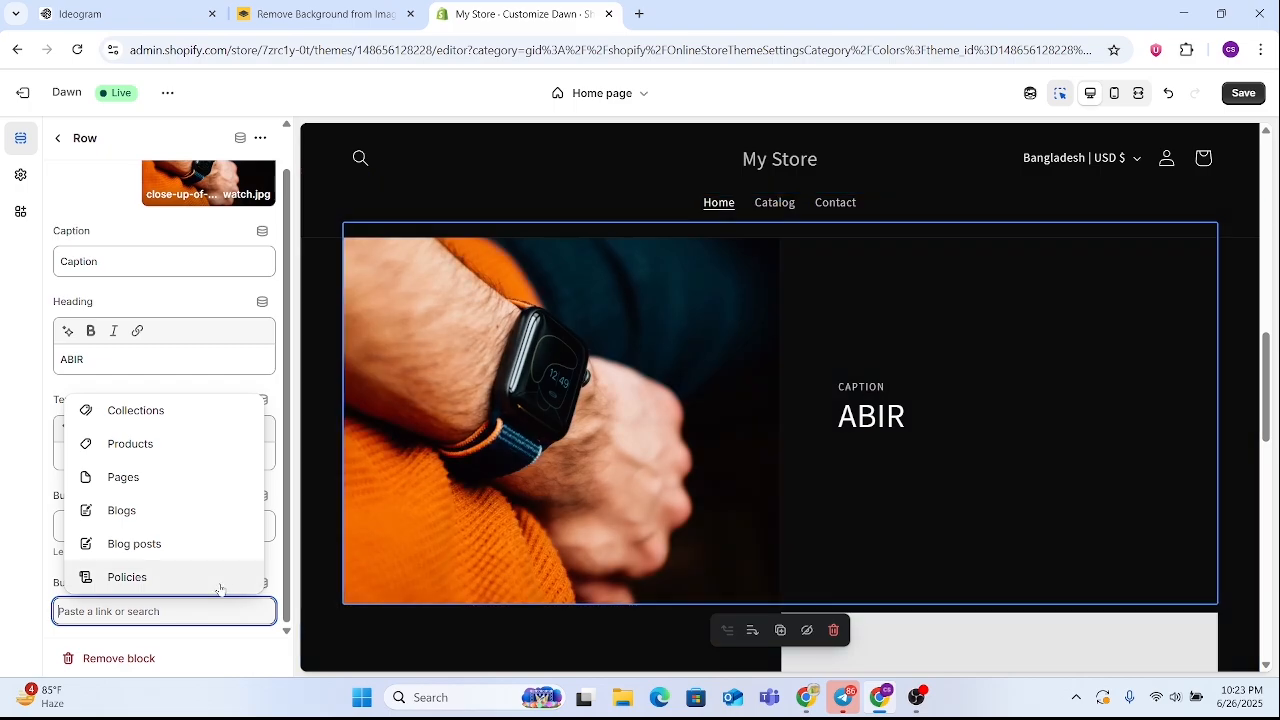
{"action": "scroll", "coordinate": [746, 460], "scroll_direction": "down", "scroll_amount": 7}
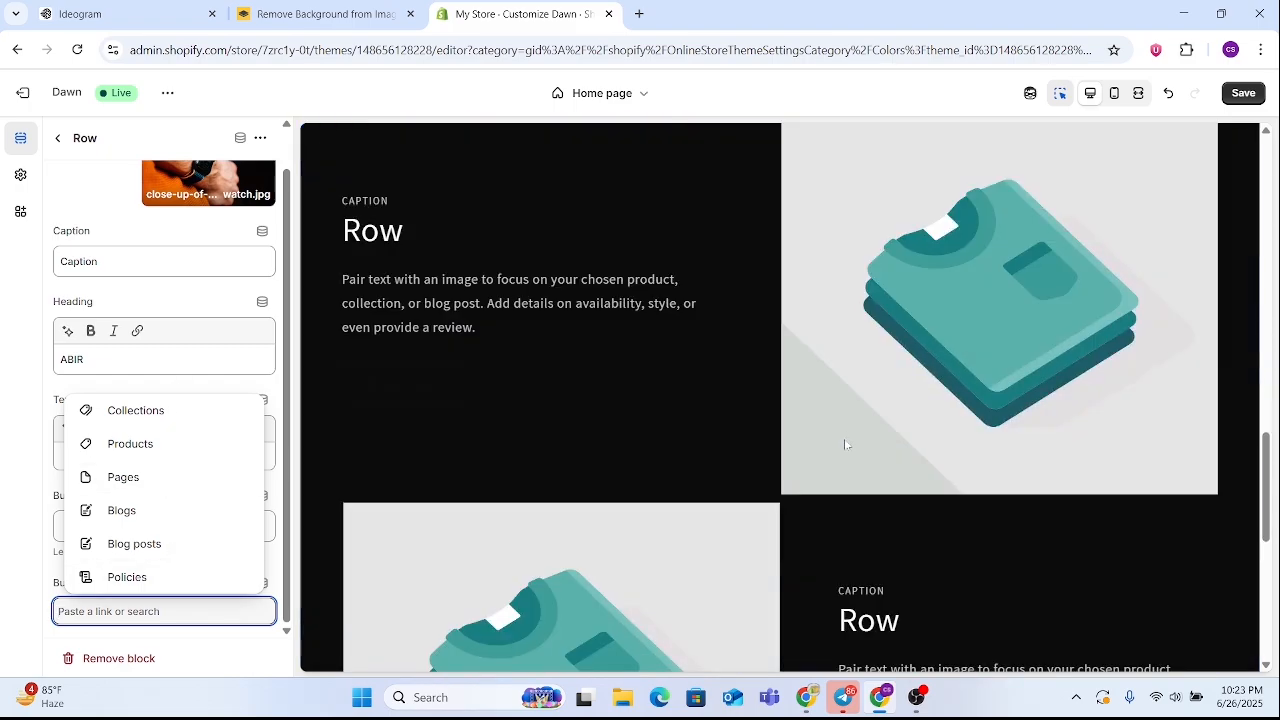
{"action": "scroll", "coordinate": [370, 467], "scroll_direction": "down", "scroll_amount": 3}
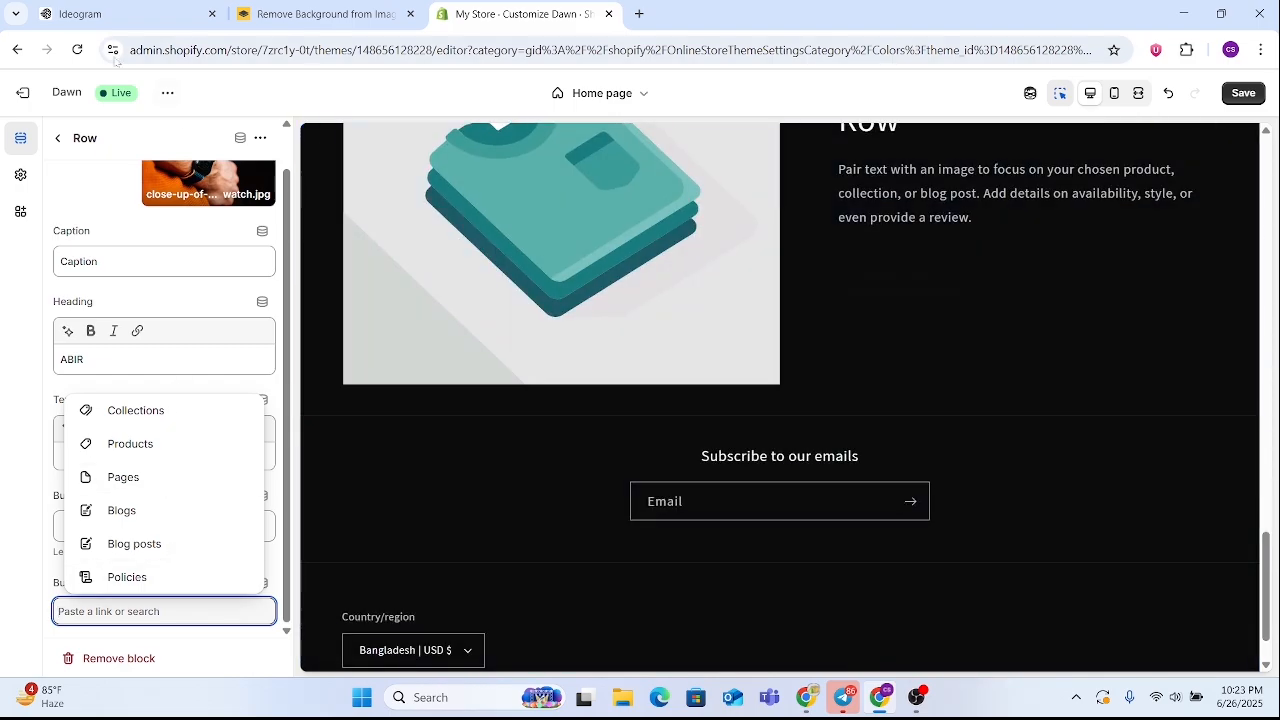
{"action": "left_click", "coordinate": [50, 130]}
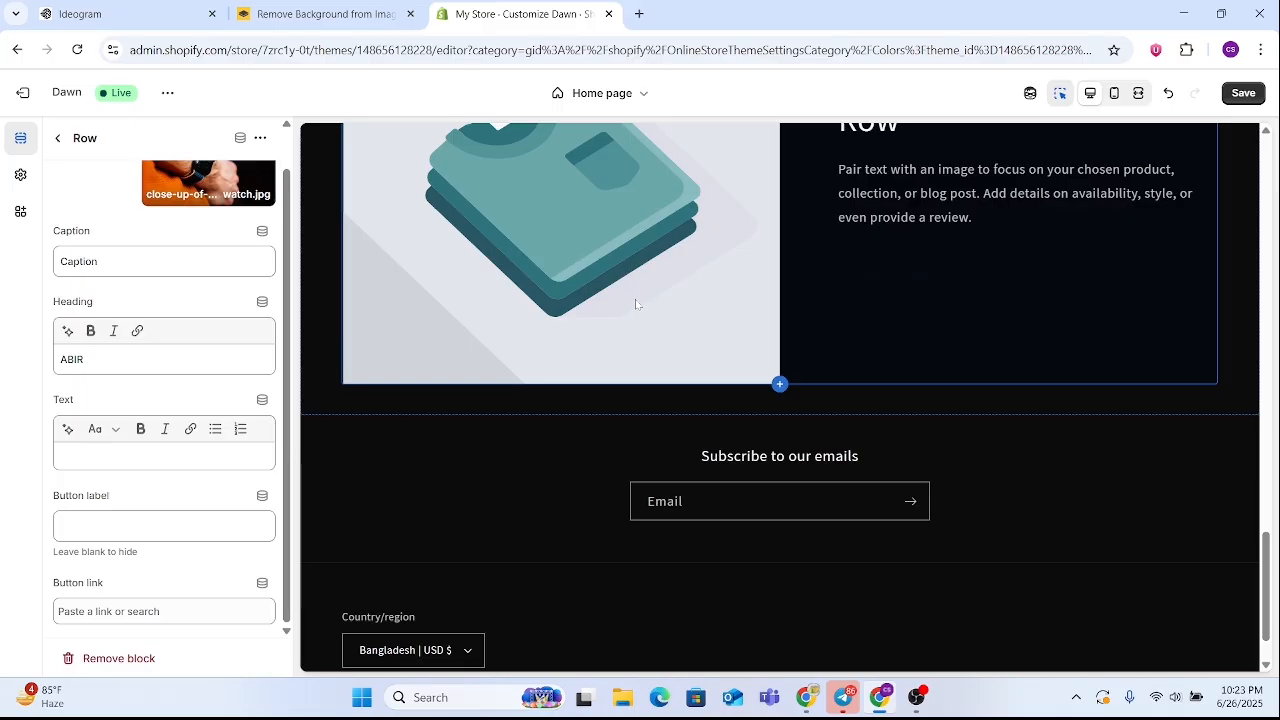
Return to the home page's section list and add a Collection list section below the Multirow section
{"action": "left_click", "coordinate": [60, 139]}
{"action": "scroll", "coordinate": [467, 380], "scroll_direction": "down", "scroll_amount": 3}
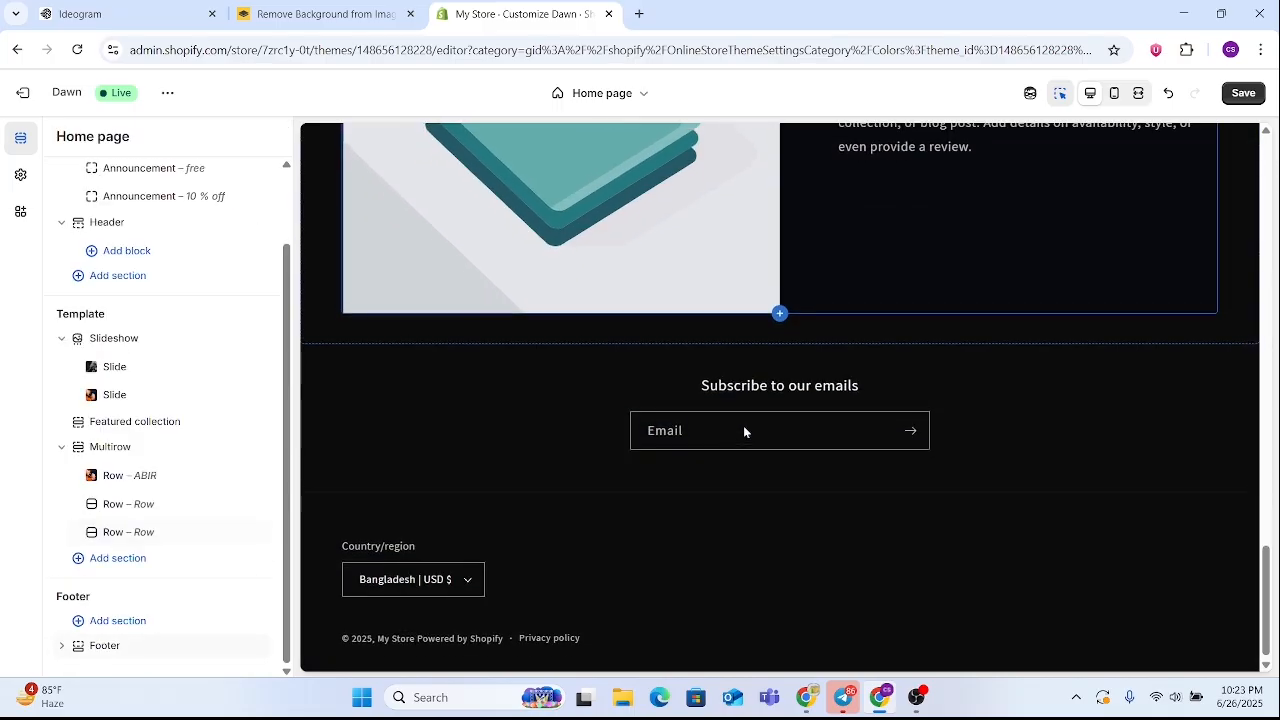
{"action": "scroll", "coordinate": [743, 425], "scroll_direction": "up", "scroll_amount": 8}
{"action": "scroll", "coordinate": [771, 445], "scroll_direction": "up", "scroll_amount": 8}
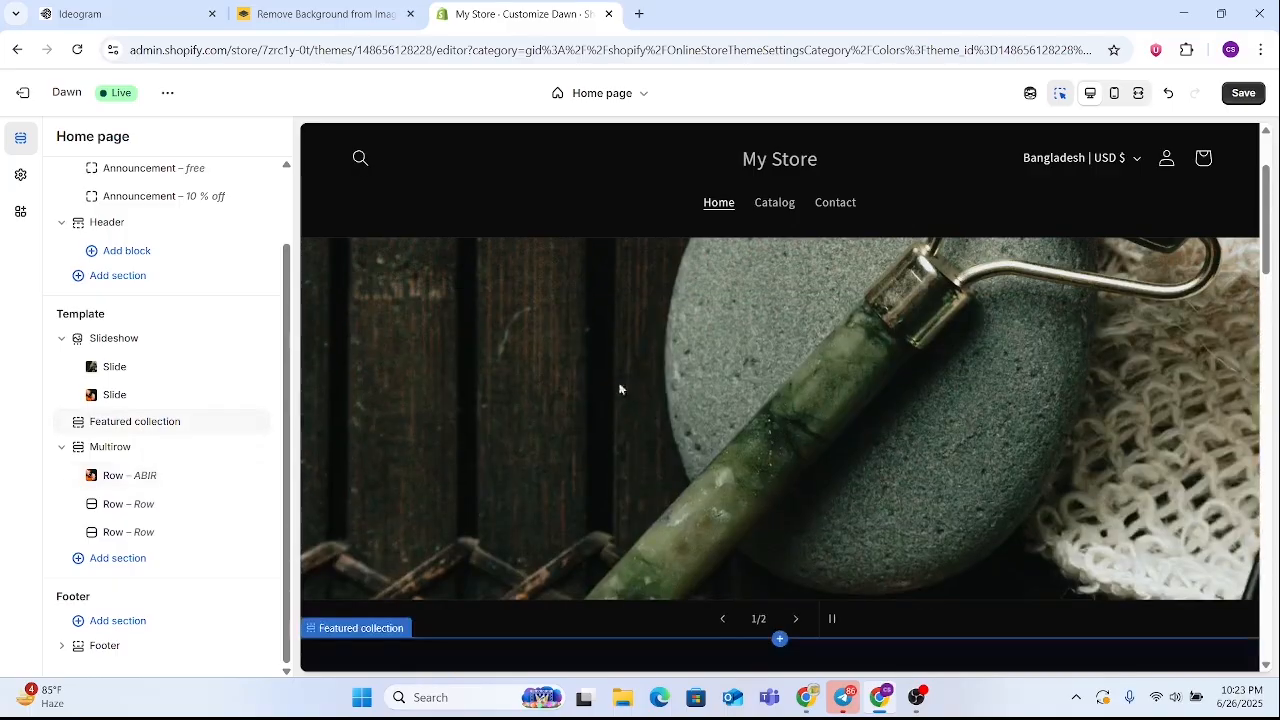
{"action": "scroll", "coordinate": [597, 386], "scroll_direction": "down", "scroll_amount": 5}
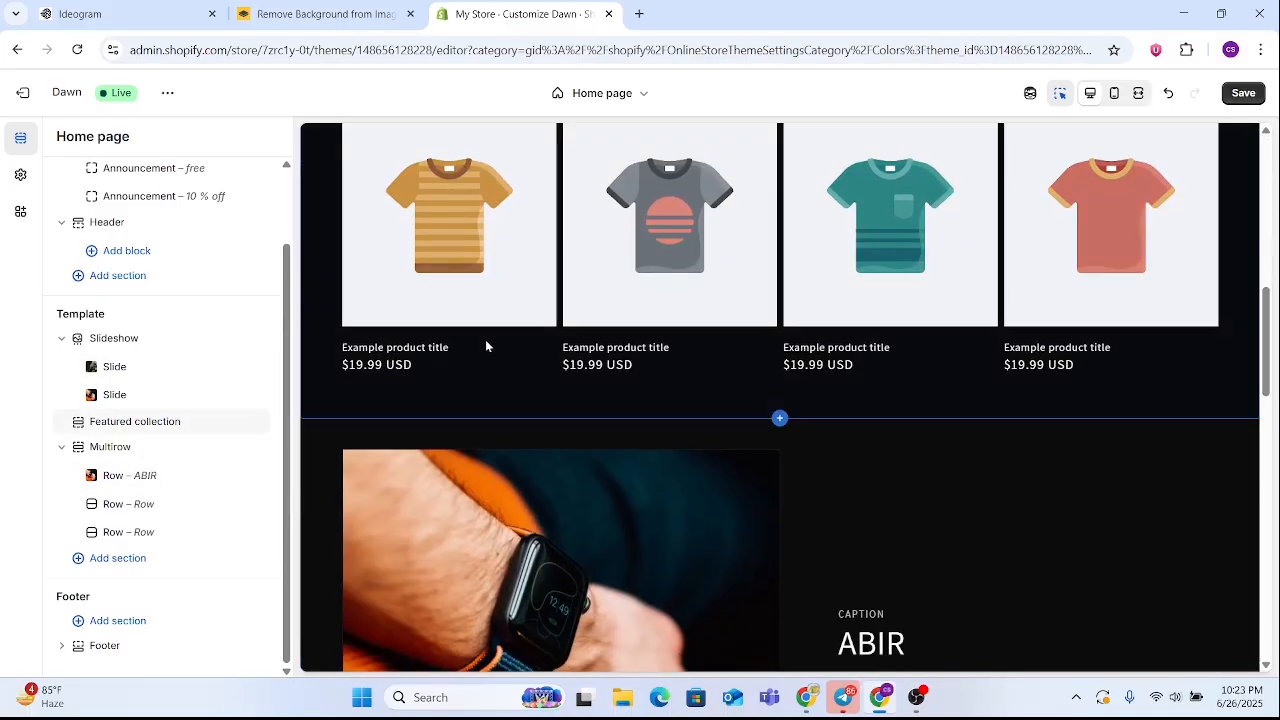
{"action": "scroll", "coordinate": [895, 259], "scroll_direction": "down", "scroll_amount": 6}
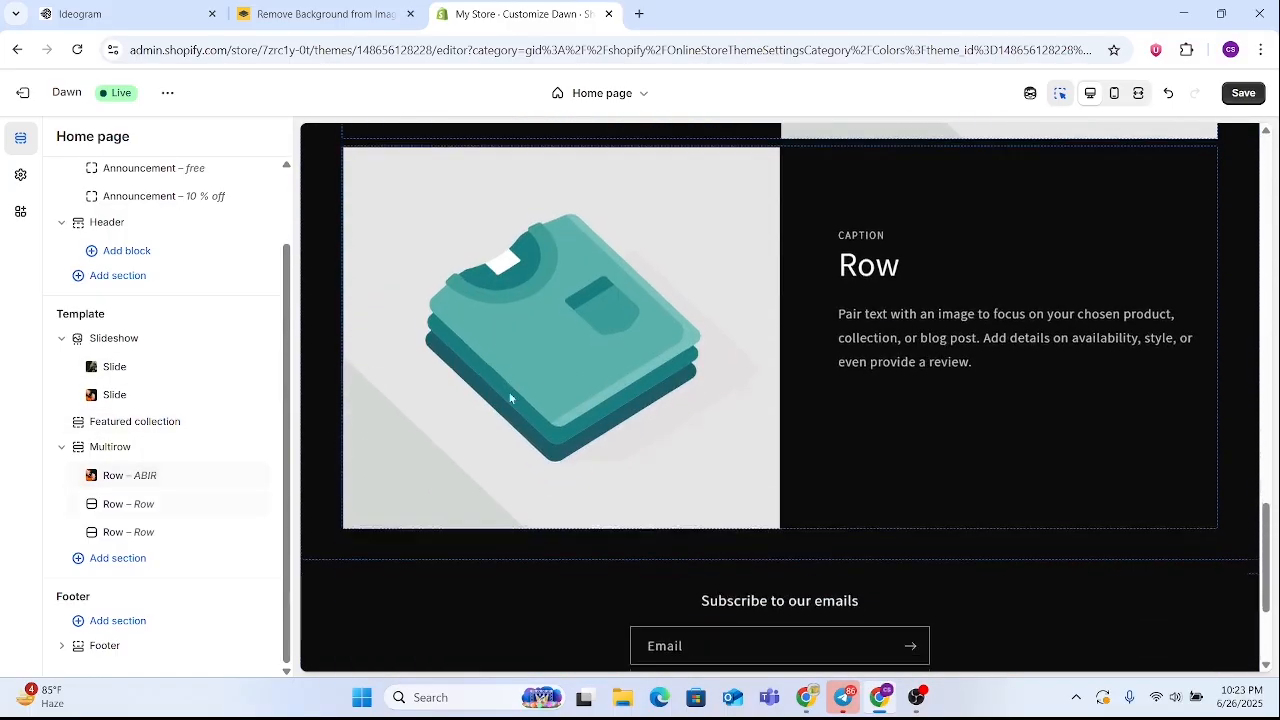
{"action": "left_click", "coordinate": [158, 559]}
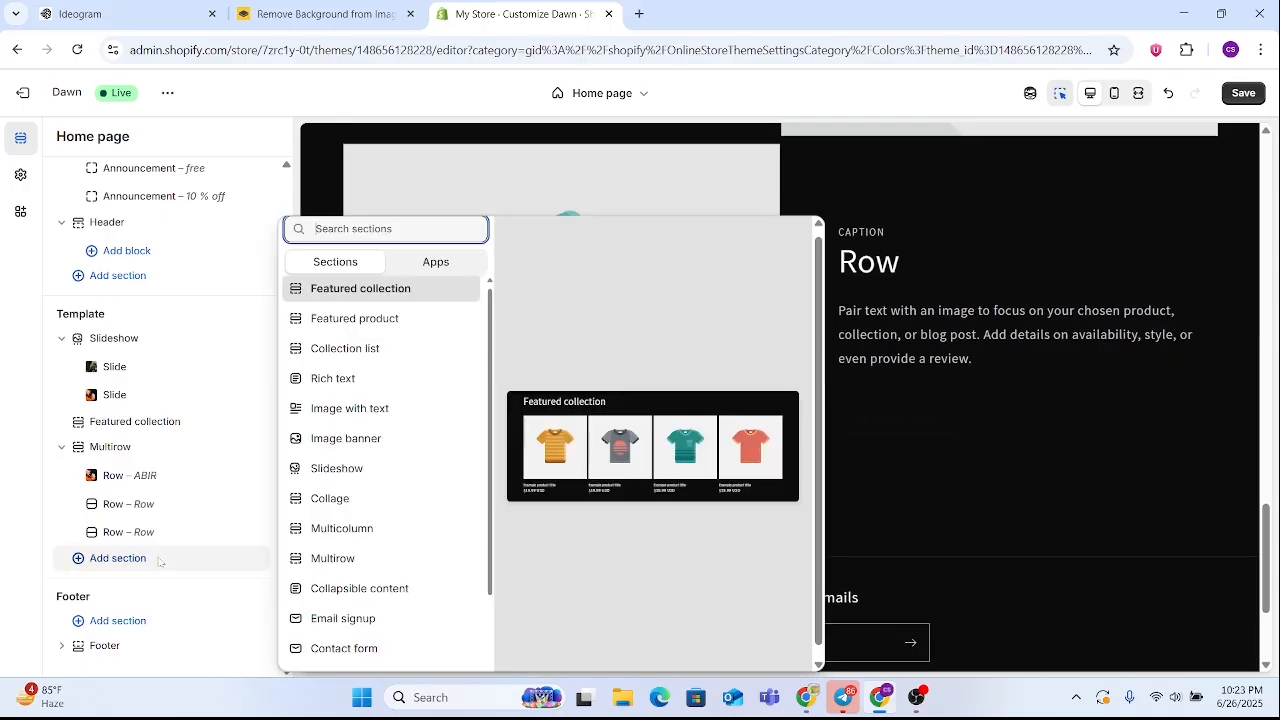
{"action": "left_click", "coordinate": [379, 356]}
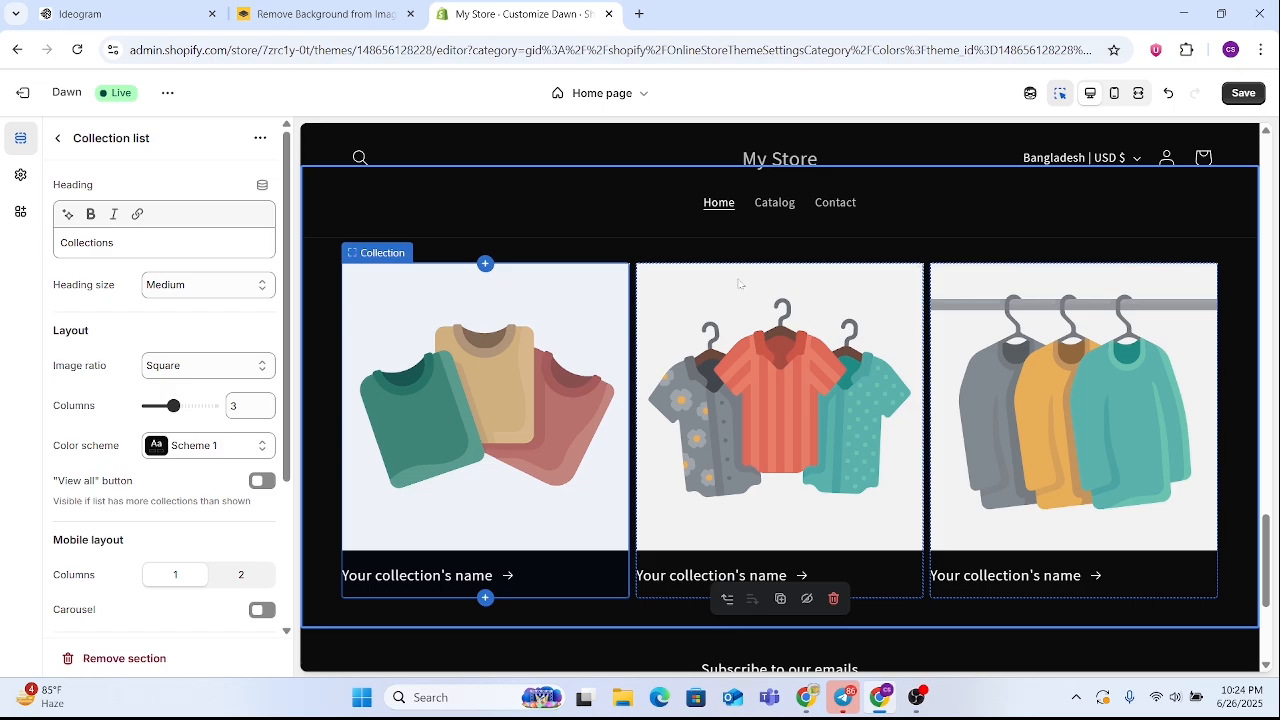
Set the Collection list section's desktop layout to 4 columns
{"action": "scroll", "coordinate": [658, 366], "scroll_direction": "up", "scroll_amount": 5}
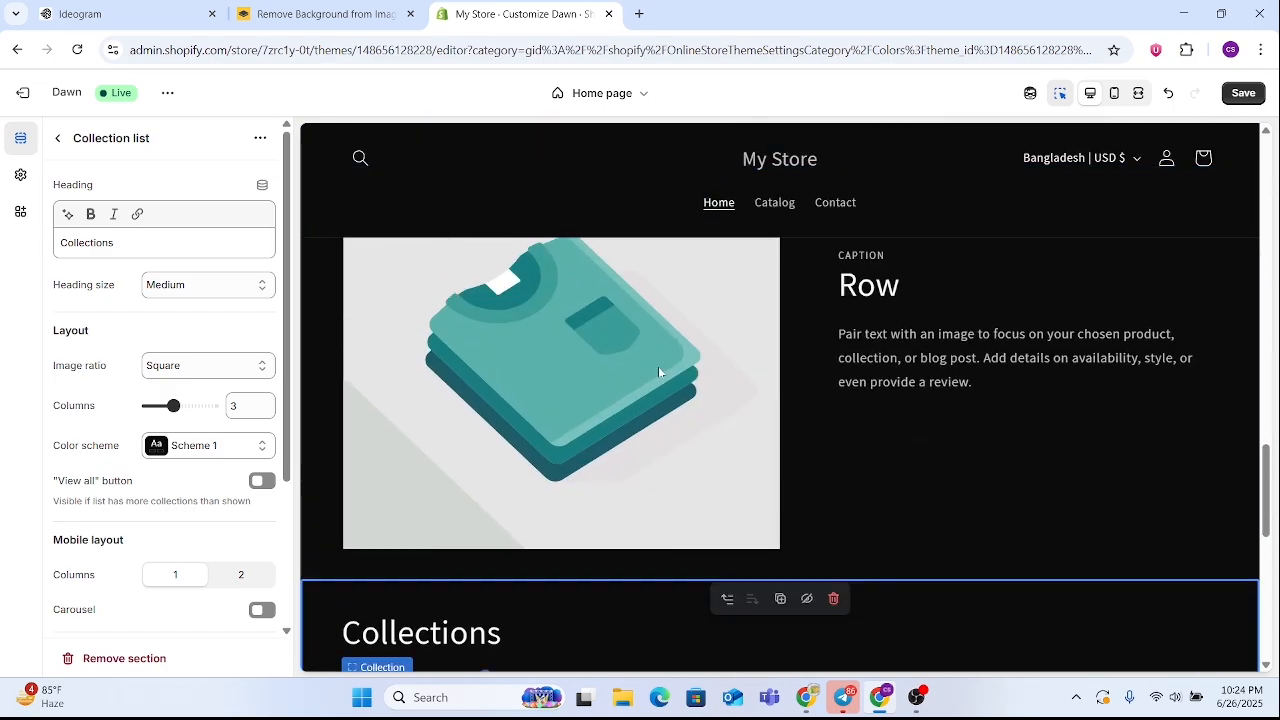
{"action": "scroll", "coordinate": [545, 434], "scroll_direction": "up", "scroll_amount": 5}
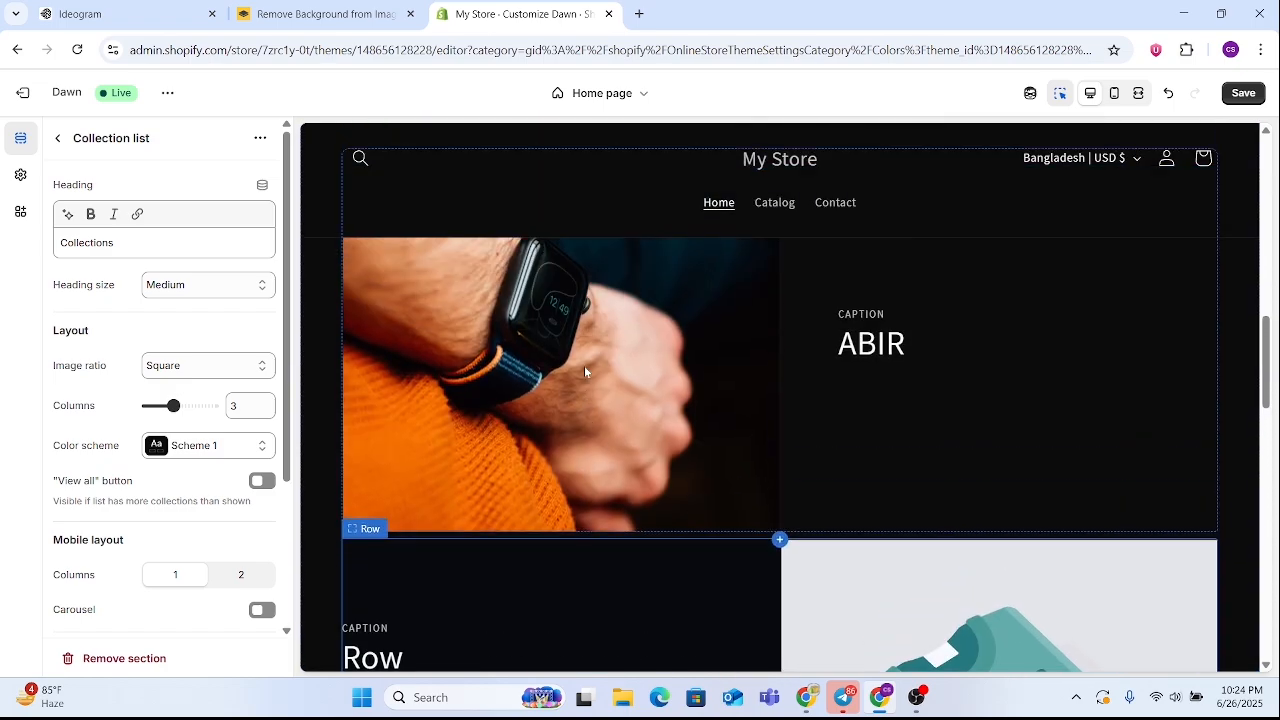
{"action": "scroll", "coordinate": [734, 449], "scroll_direction": "down", "scroll_amount": 8}
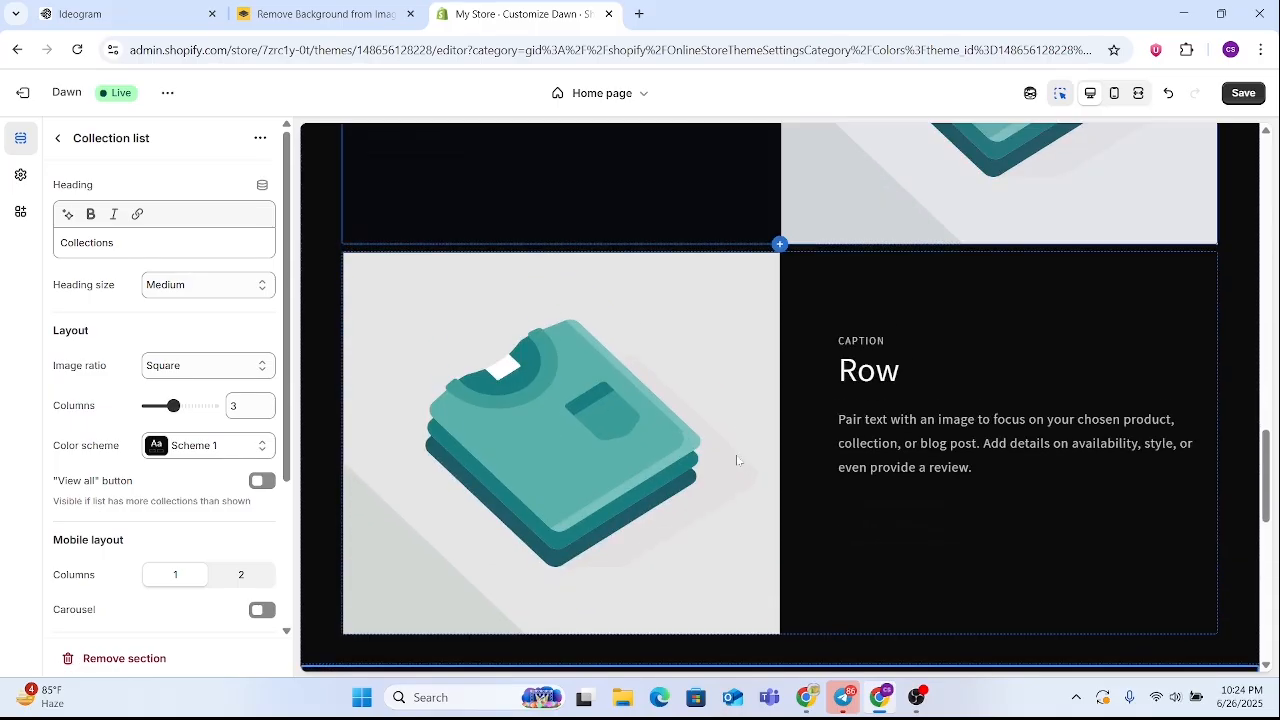
{"action": "scroll", "coordinate": [736, 457], "scroll_direction": "down", "scroll_amount": 3}
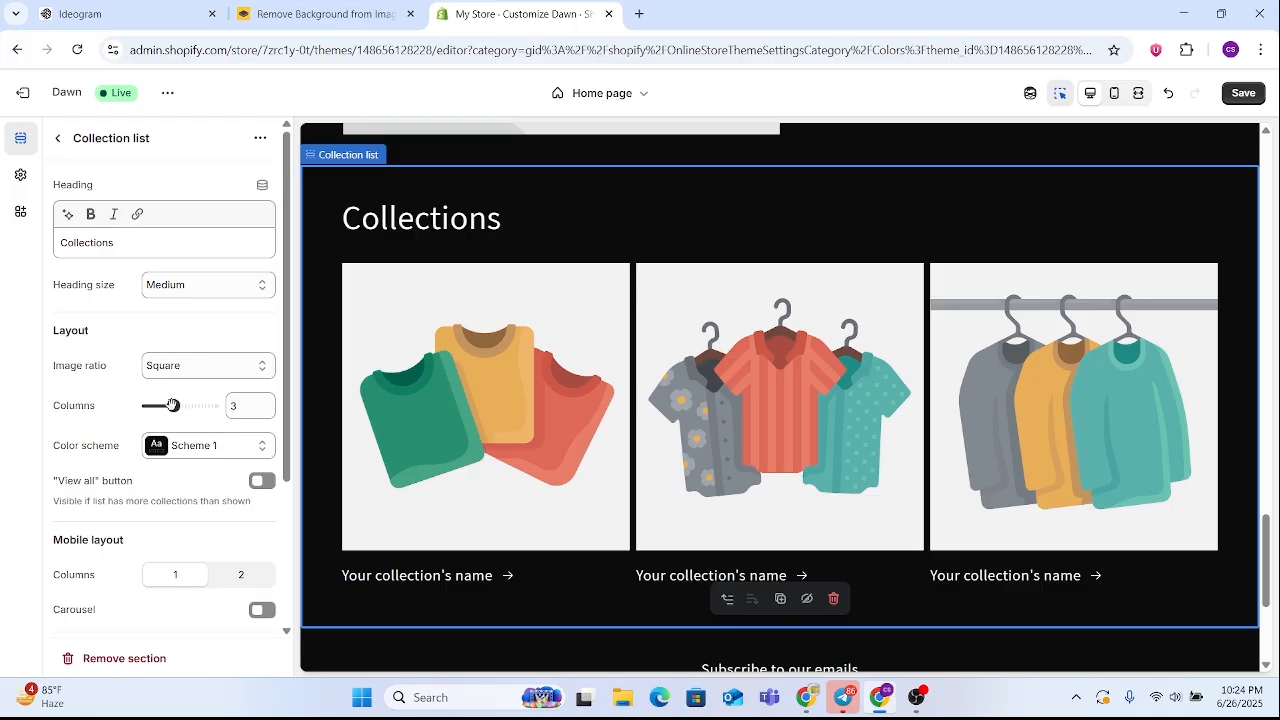
{"action": "left_click_drag", "start_coordinate": [173, 405], "coordinate": [186, 405]}
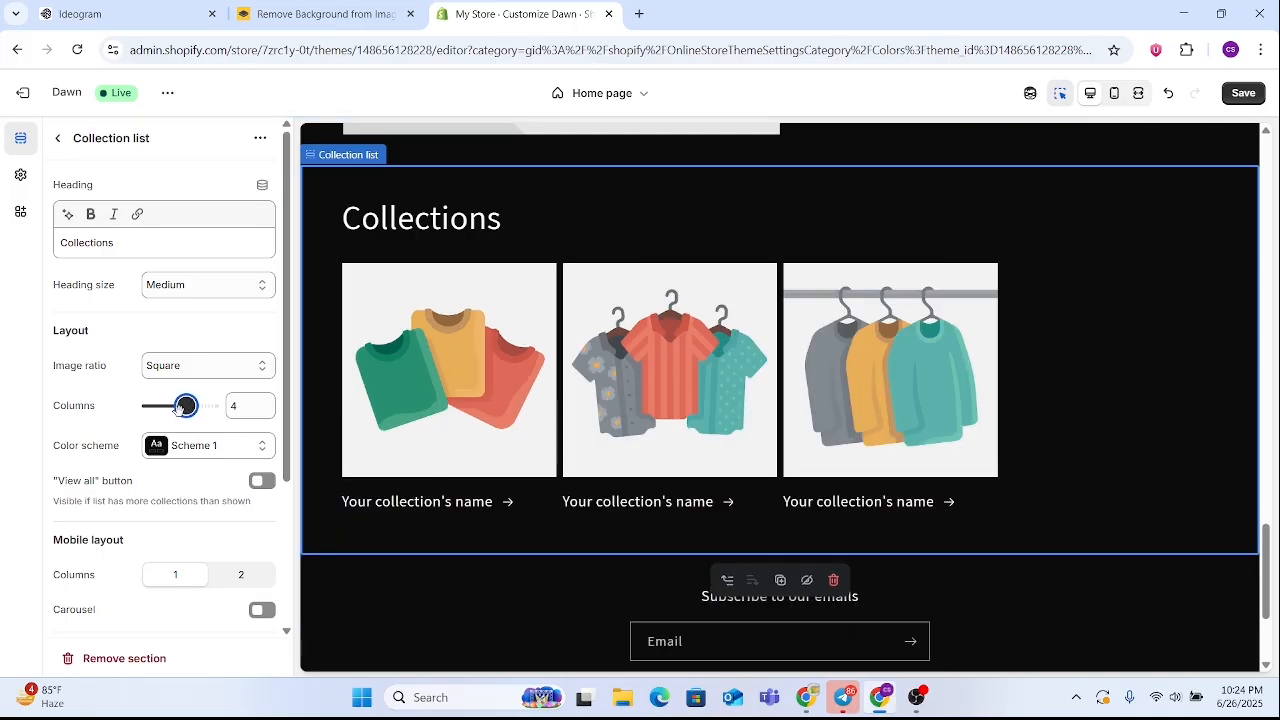
Set the Collection list section's desktop layout to 3 columns and return to the home page's section list
{"action": "left_click_drag", "start_coordinate": [179, 405], "coordinate": [172, 405]}
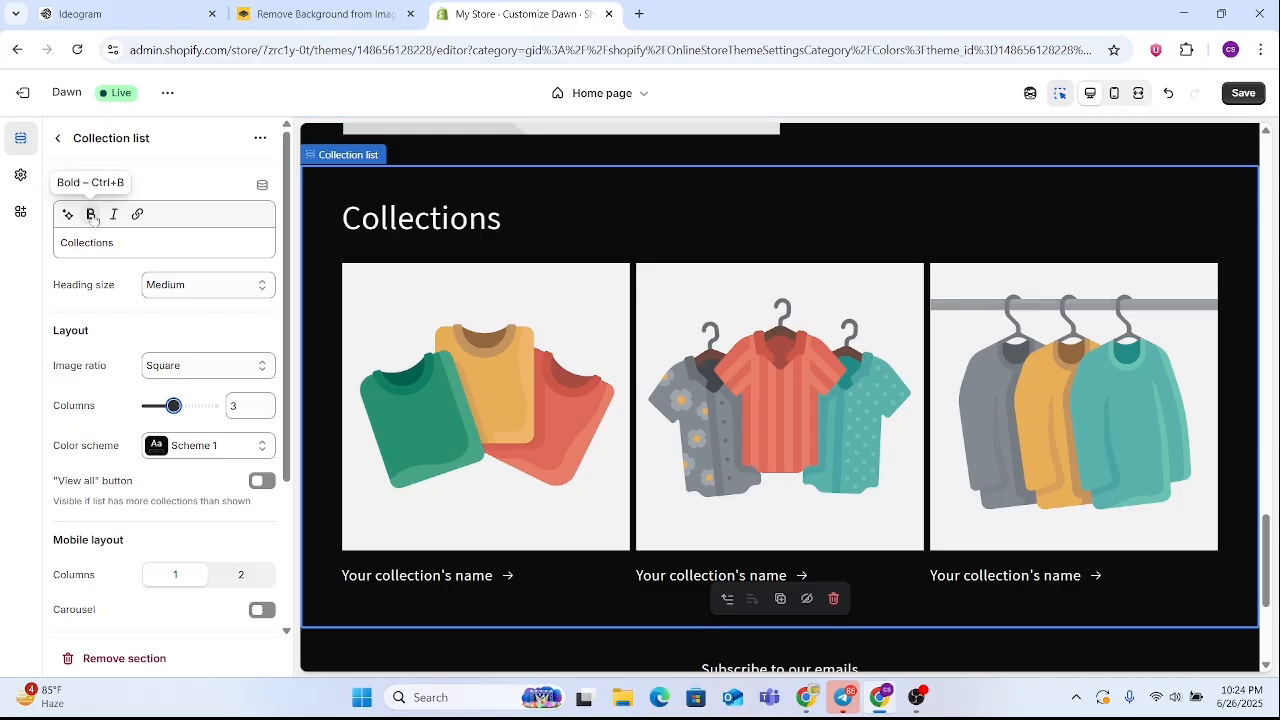
{"action": "left_click", "coordinate": [56, 140]}
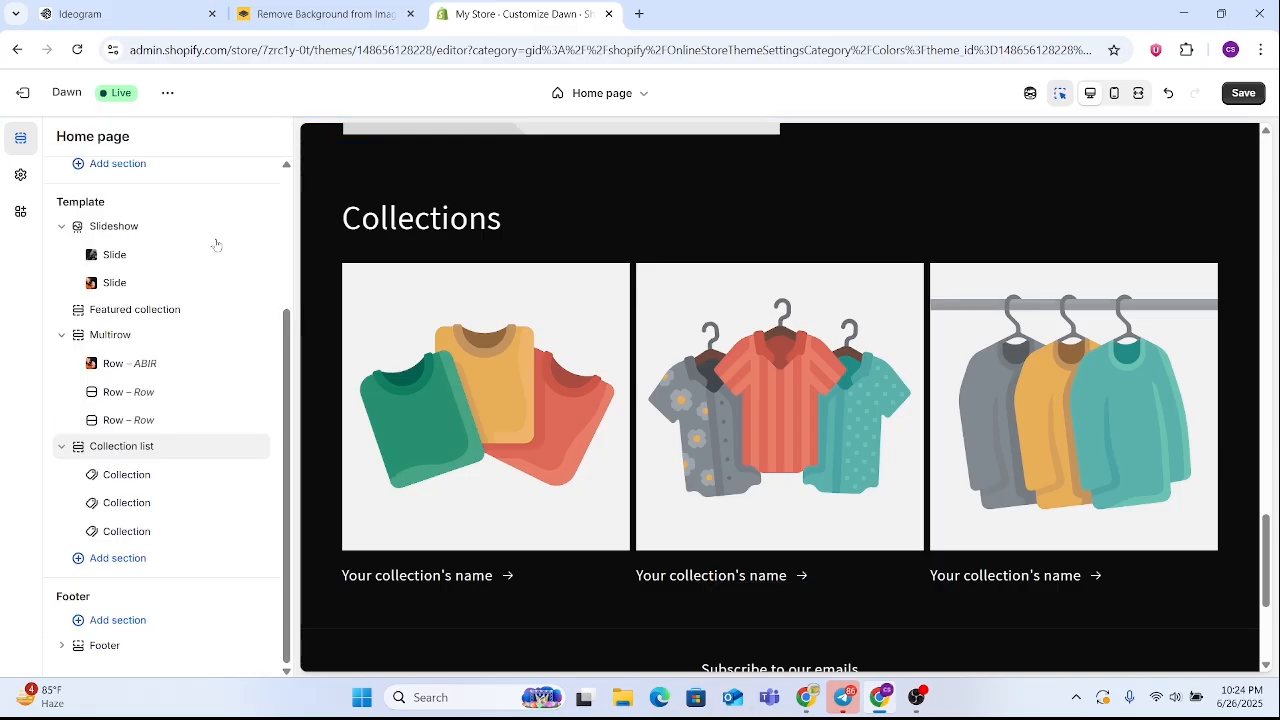
Assign the Home page collection to the first collection block of the Collection list section and return to the section list
{"action": "left_click", "coordinate": [127, 482]}
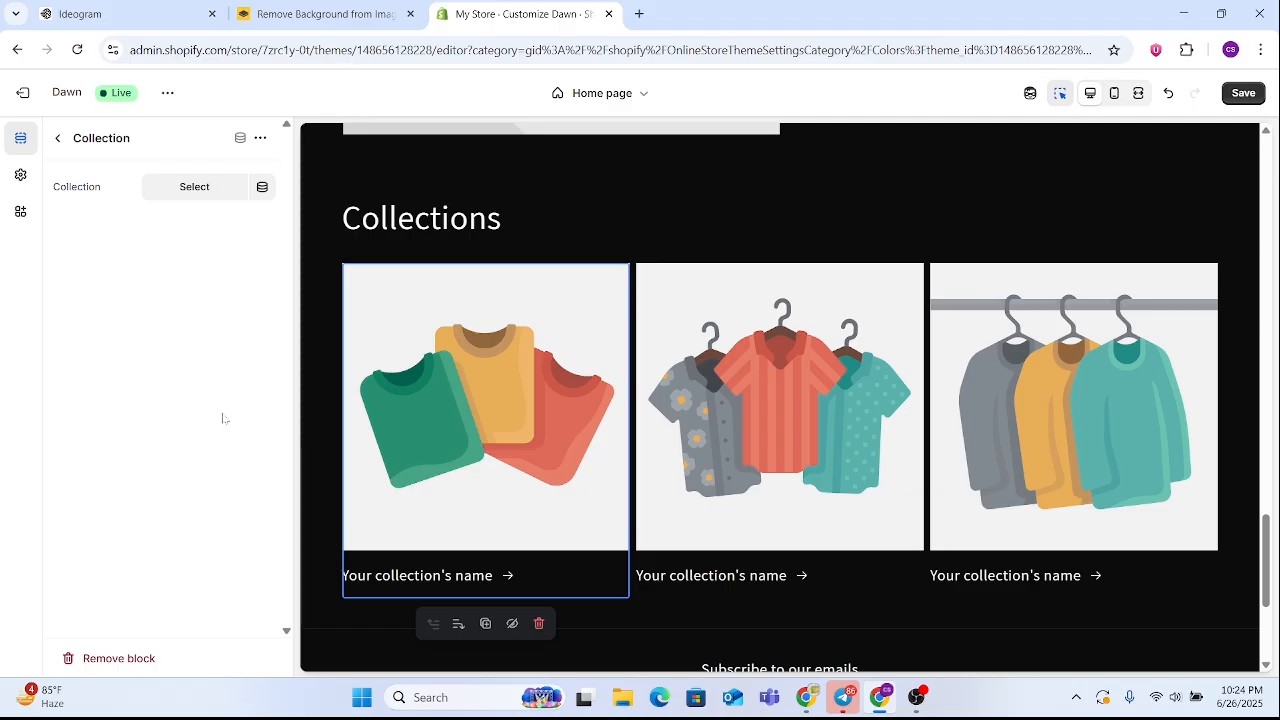
{"action": "left_click", "coordinate": [221, 196]}
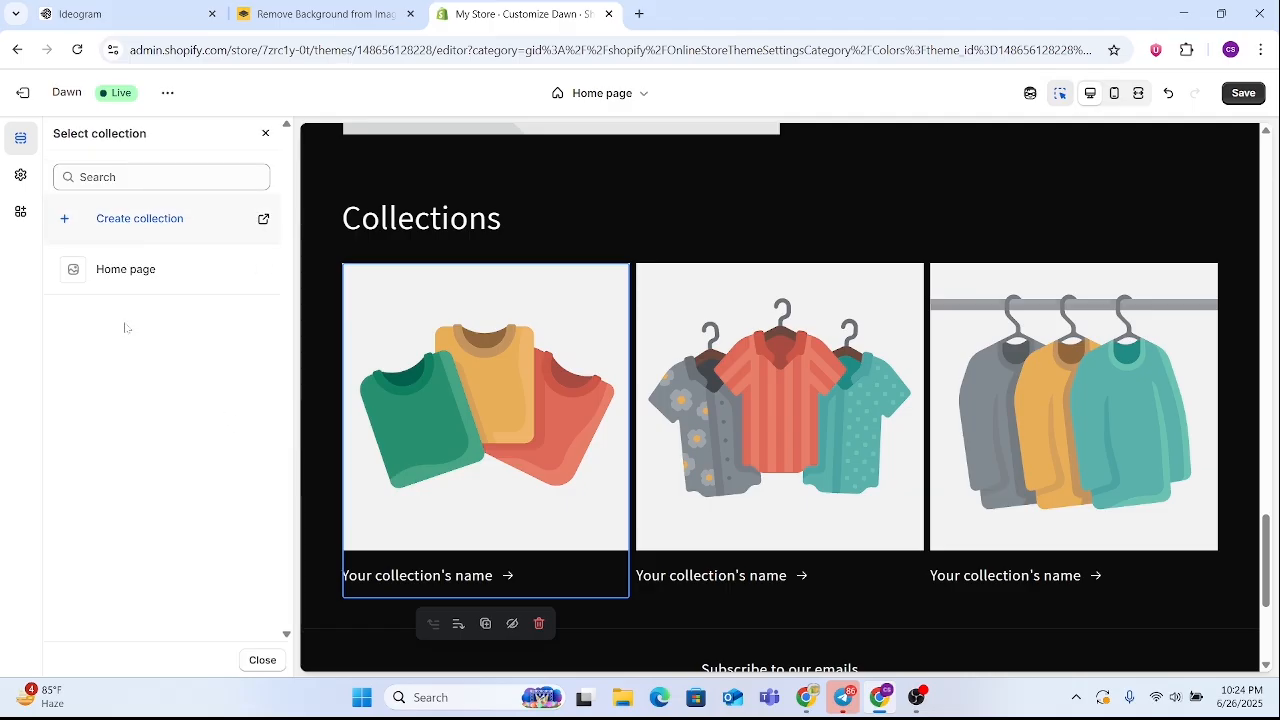
{"action": "left_click", "coordinate": [175, 270]}
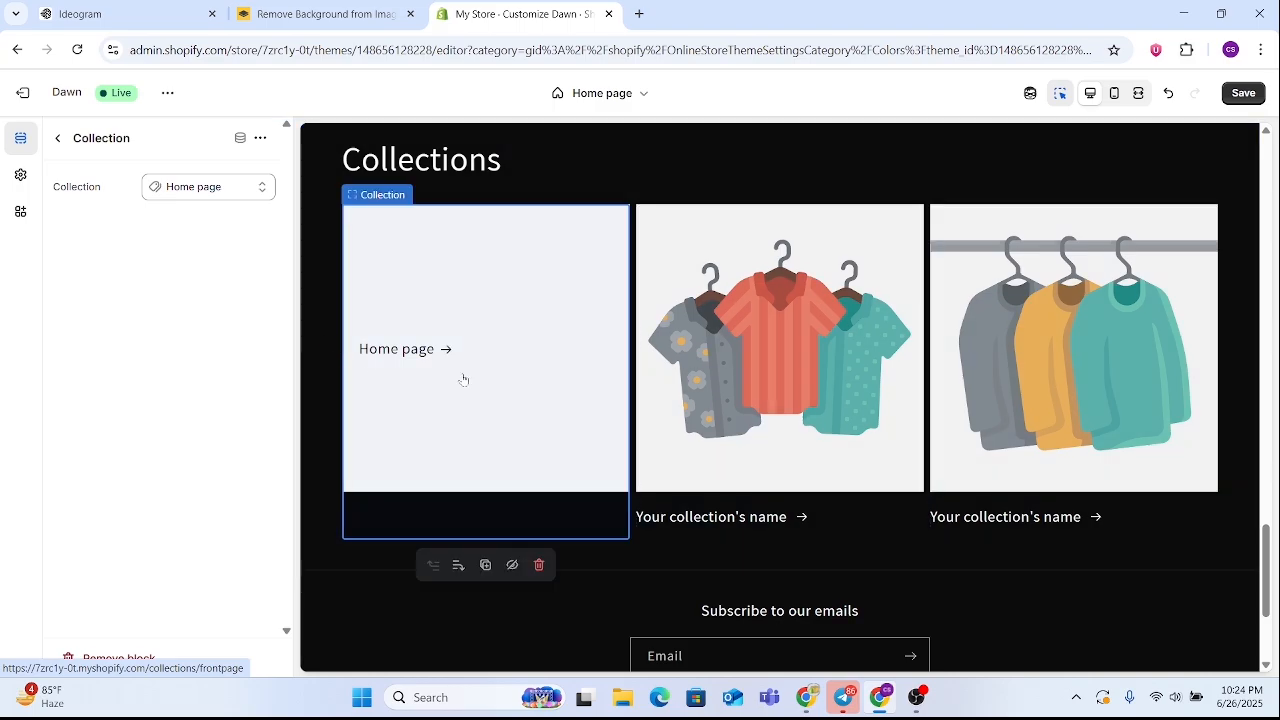
{"action": "left_click", "coordinate": [57, 139]}
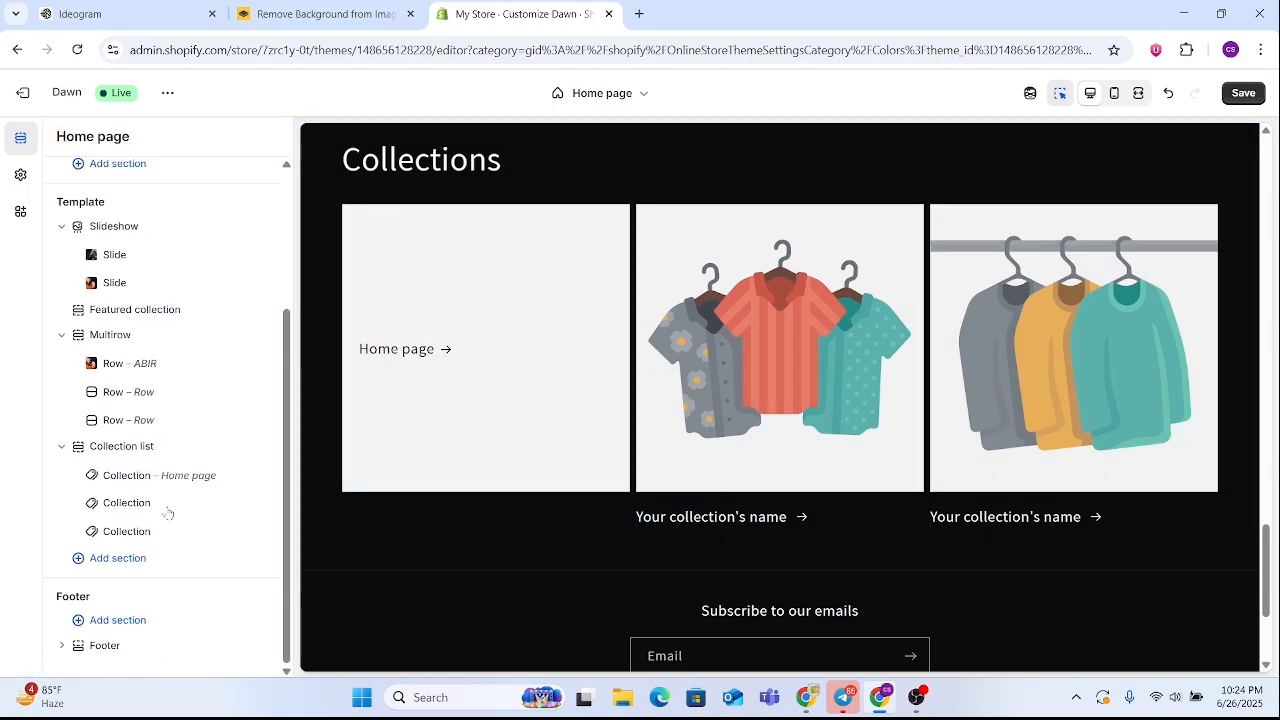
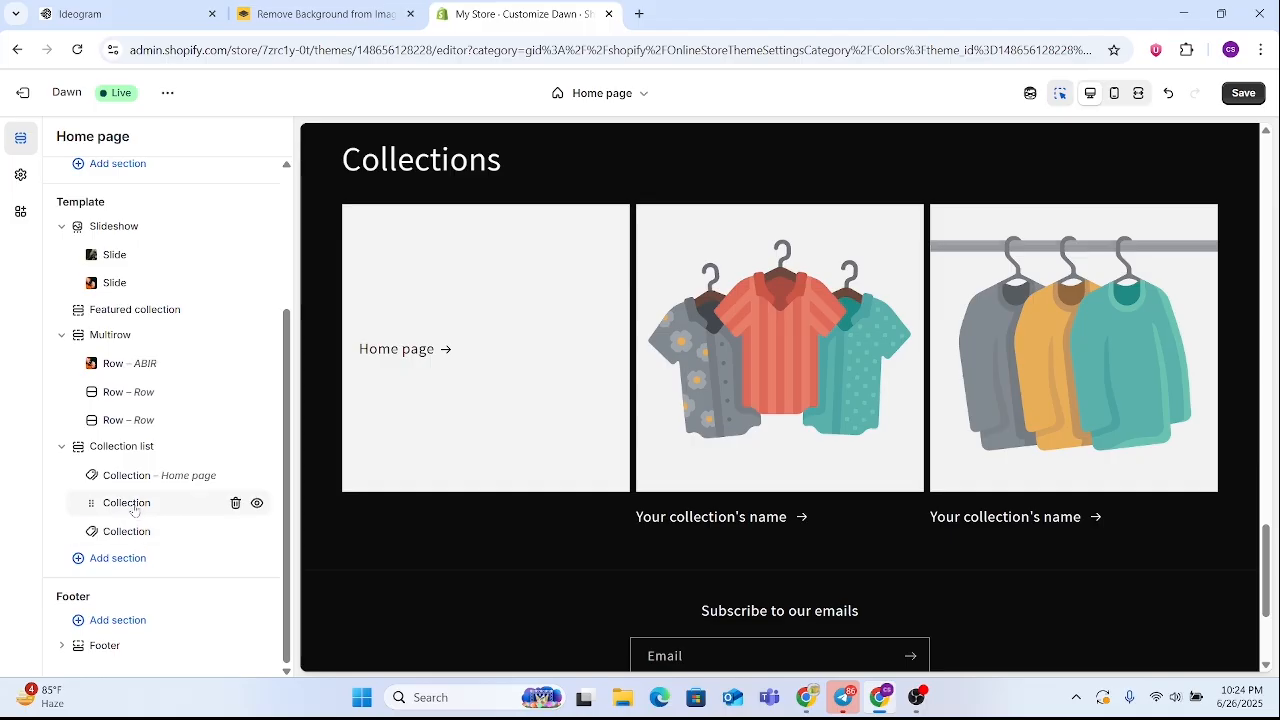
Review the home page preview, from the featured products and Multirow section to the collections and footer
{"action": "scroll", "coordinate": [826, 429], "scroll_direction": "up", "scroll_amount": 3}
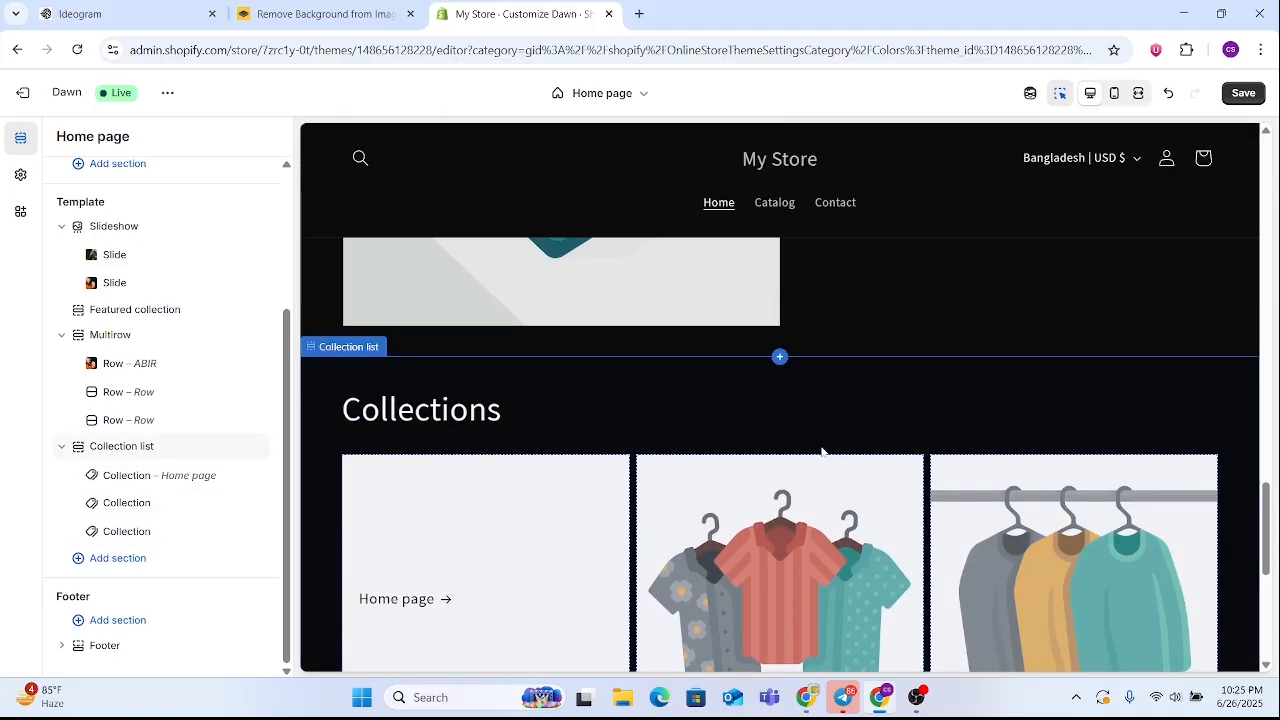
{"action": "scroll", "coordinate": [822, 452], "scroll_direction": "down", "scroll_amount": 3}
{"action": "scroll", "coordinate": [620, 509], "scroll_direction": "down", "scroll_amount": 1}
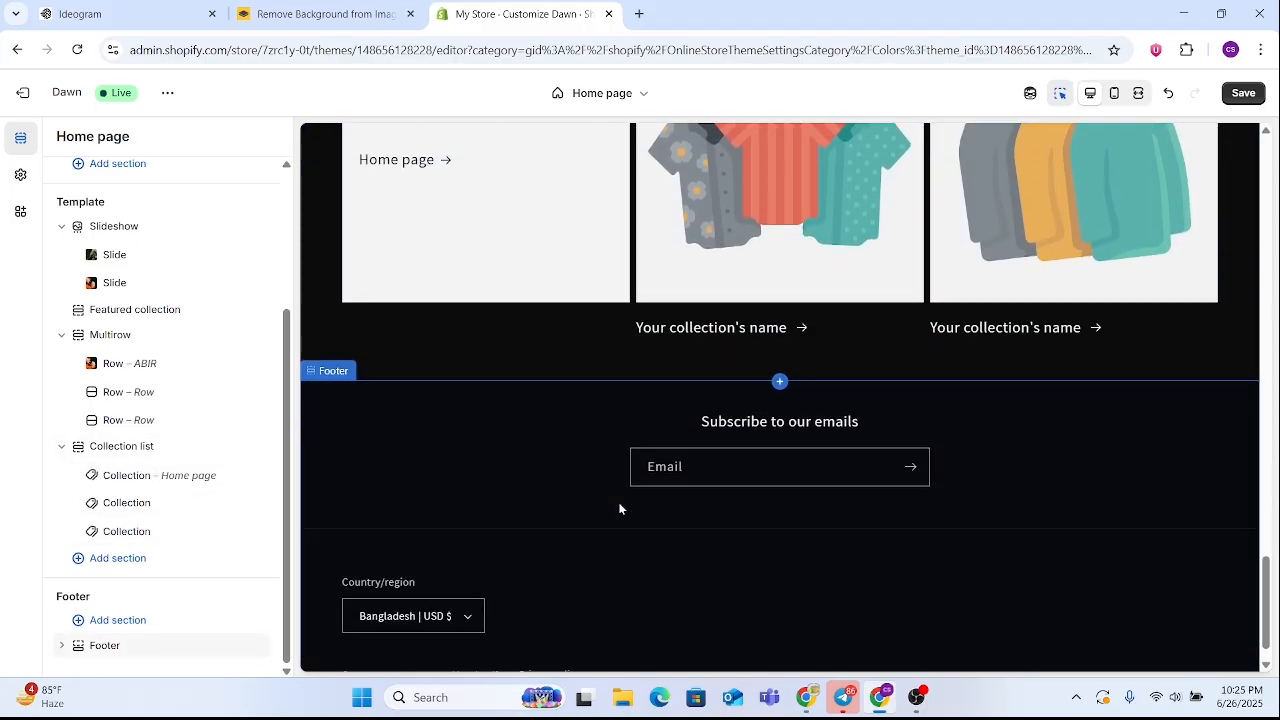
{"action": "scroll", "coordinate": [620, 509], "scroll_direction": "up", "scroll_amount": 10}
{"action": "scroll", "coordinate": [790, 461], "scroll_direction": "down", "scroll_amount": 3}
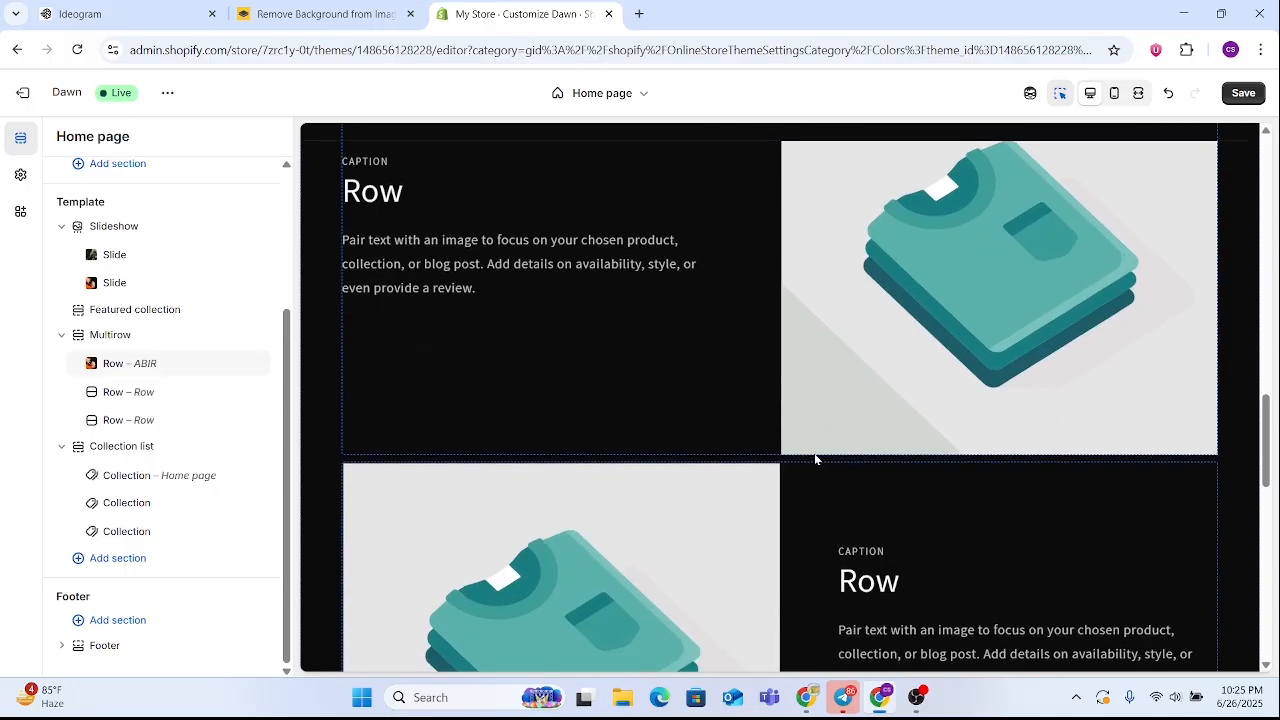
{"action": "scroll", "coordinate": [815, 458], "scroll_direction": "down", "scroll_amount": 8}
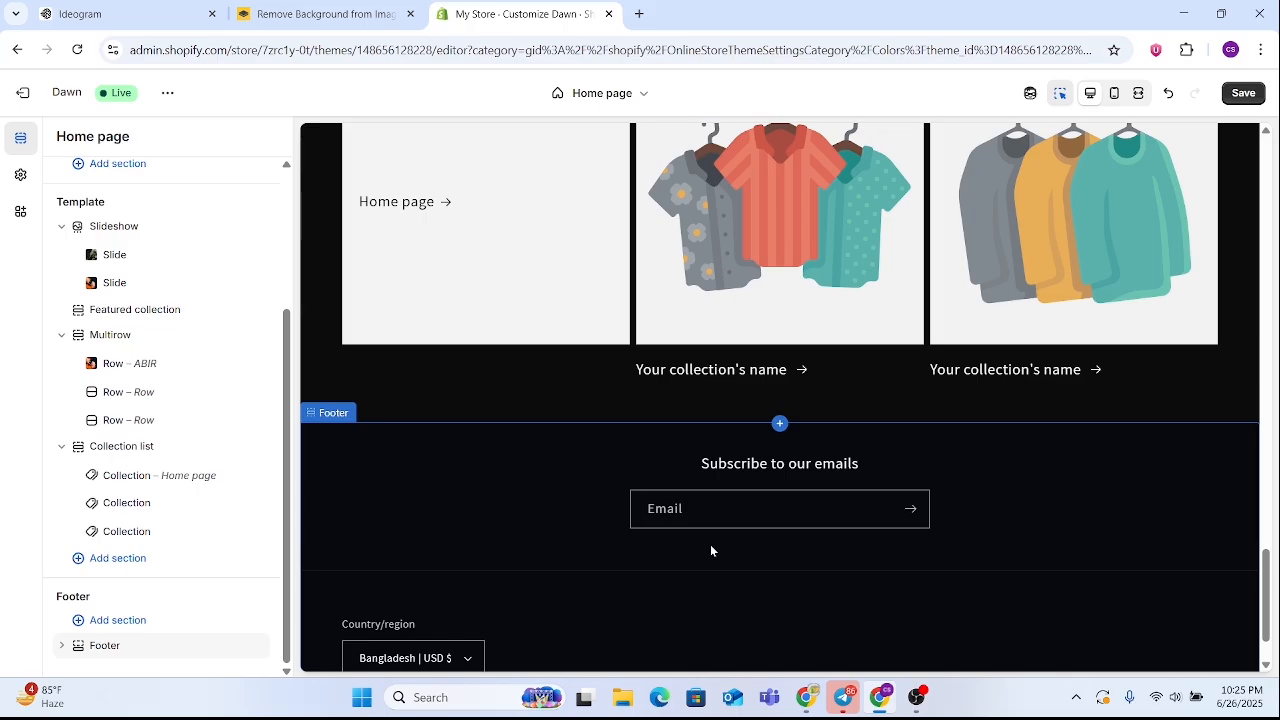
{"action": "scroll", "coordinate": [734, 494], "scroll_direction": "up", "scroll_amount": 8}
{"action": "scroll", "coordinate": [737, 503], "scroll_direction": "up", "scroll_amount": 8}
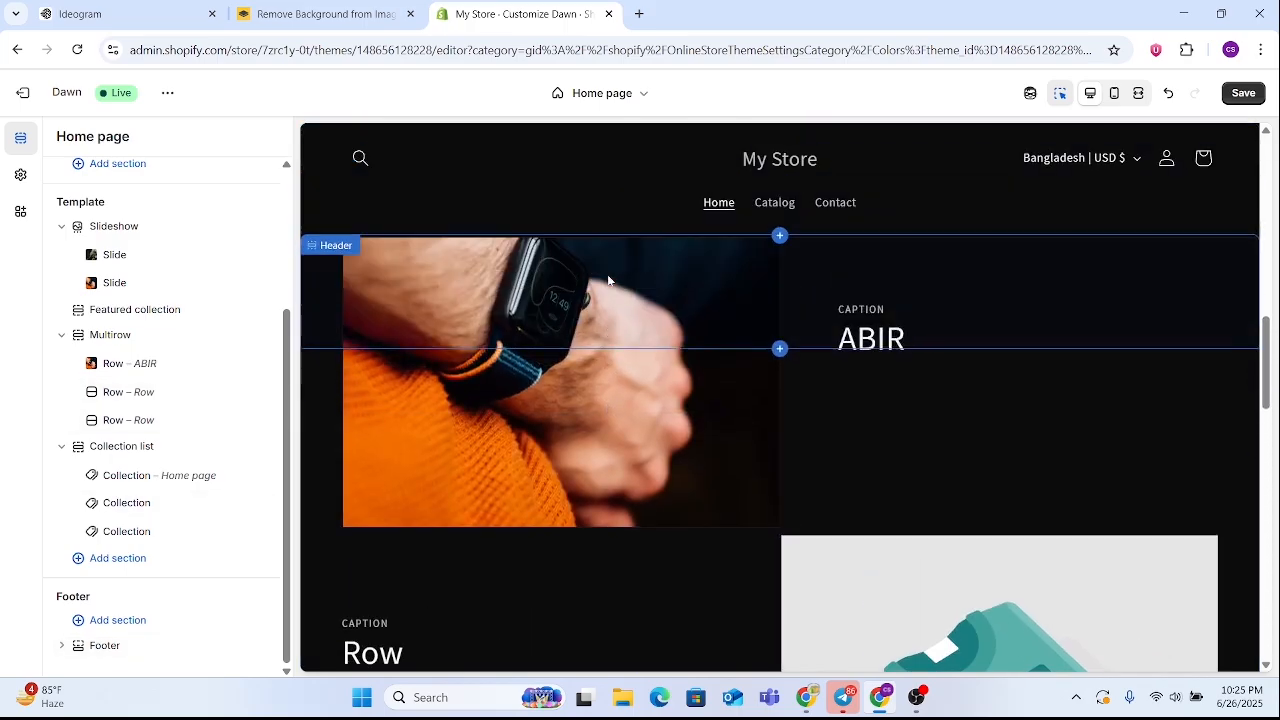
{"action": "scroll", "coordinate": [686, 540], "scroll_direction": "down", "scroll_amount": 15}
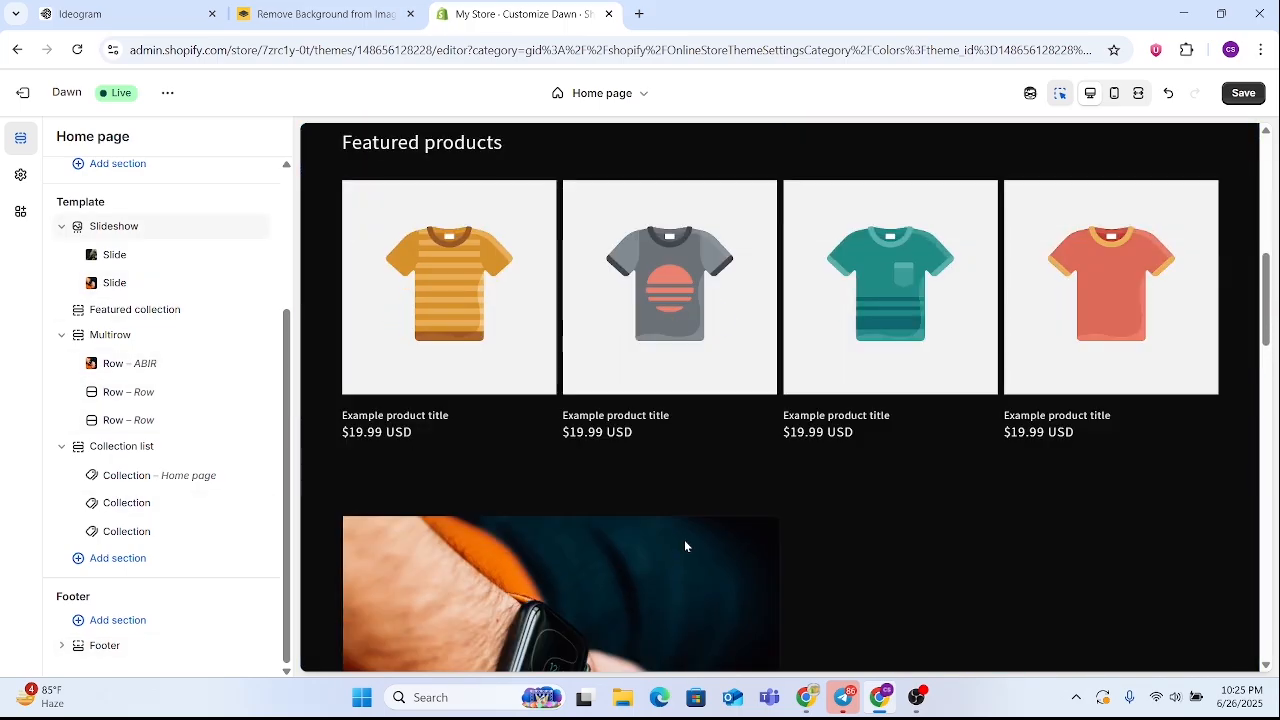
{"action": "scroll", "coordinate": [593, 477], "scroll_direction": "down", "scroll_amount": 1}
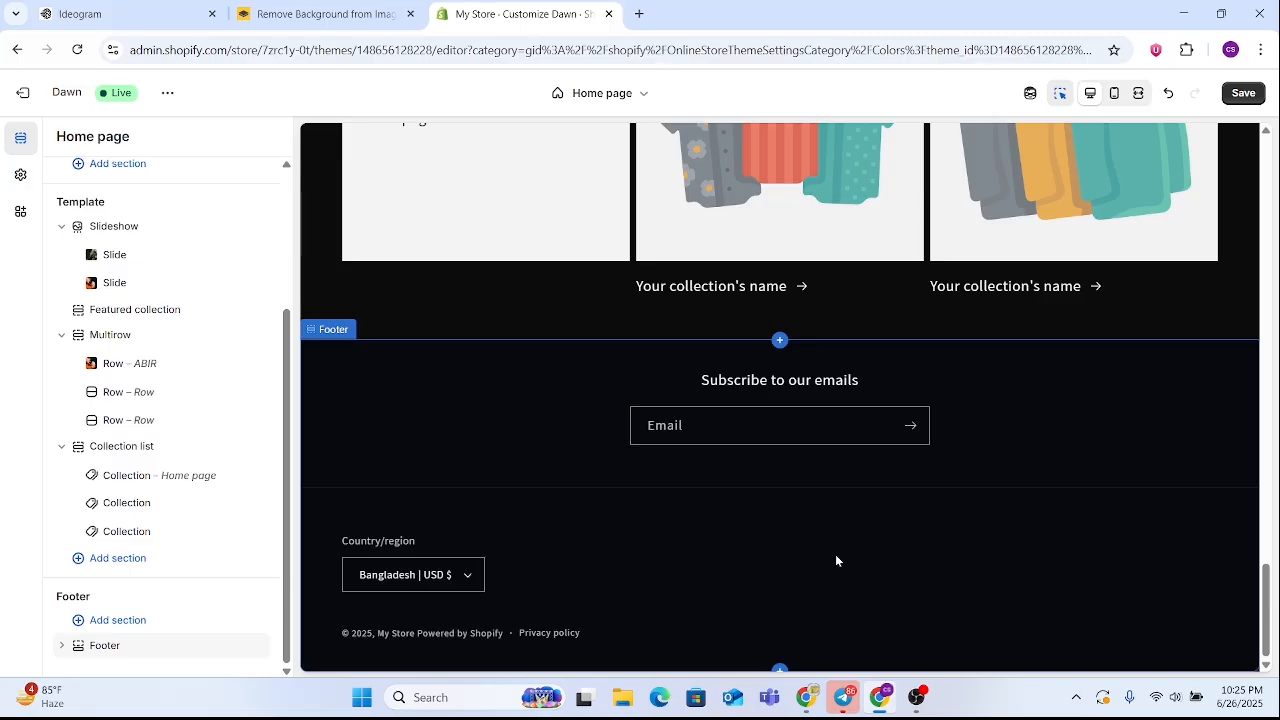
Add a Multicolumn section below the Collection list section and clear the description of its first column
{"action": "left_click", "coordinate": [95, 560]}
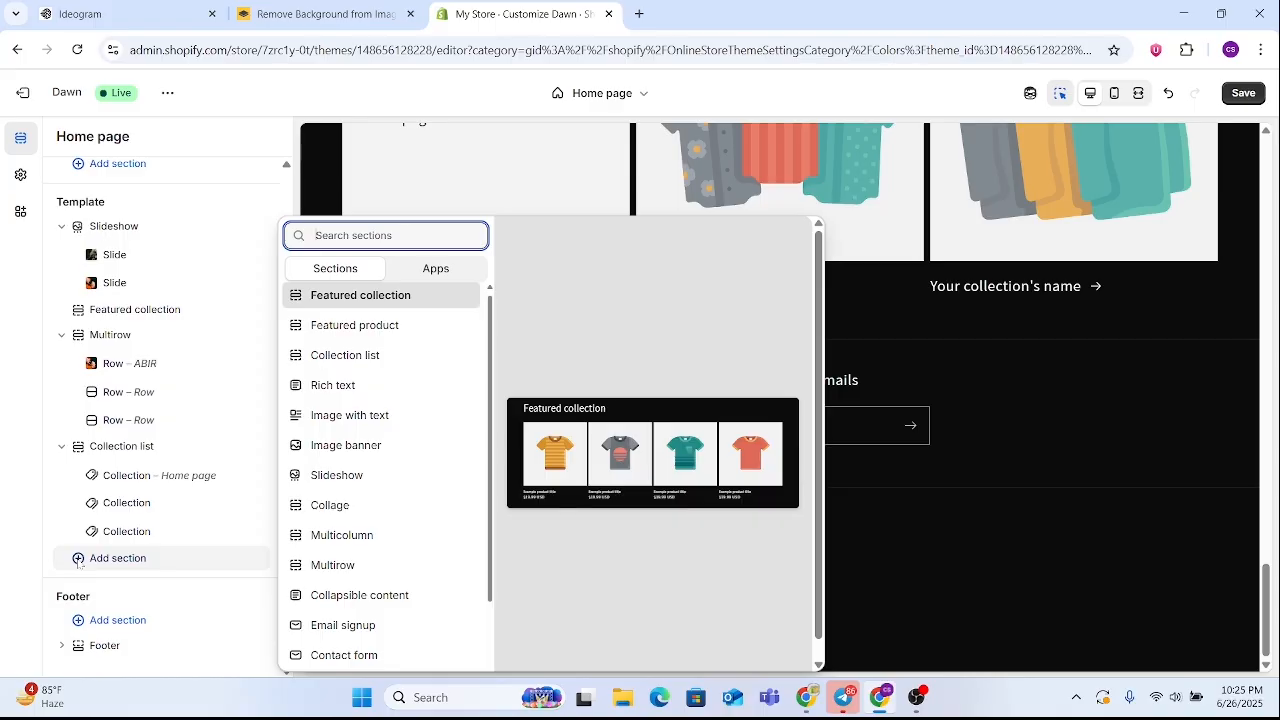
{"action": "left_click", "coordinate": [336, 547]}
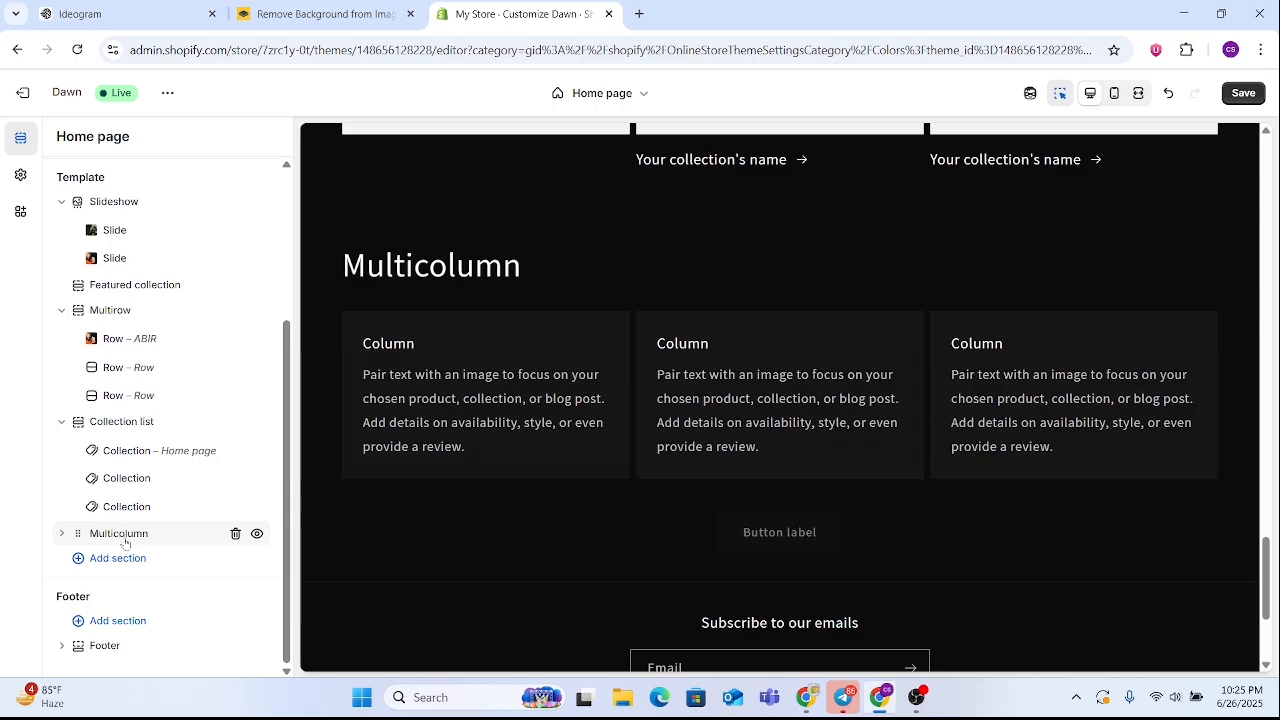
{"action": "left_click", "coordinate": [467, 416]}
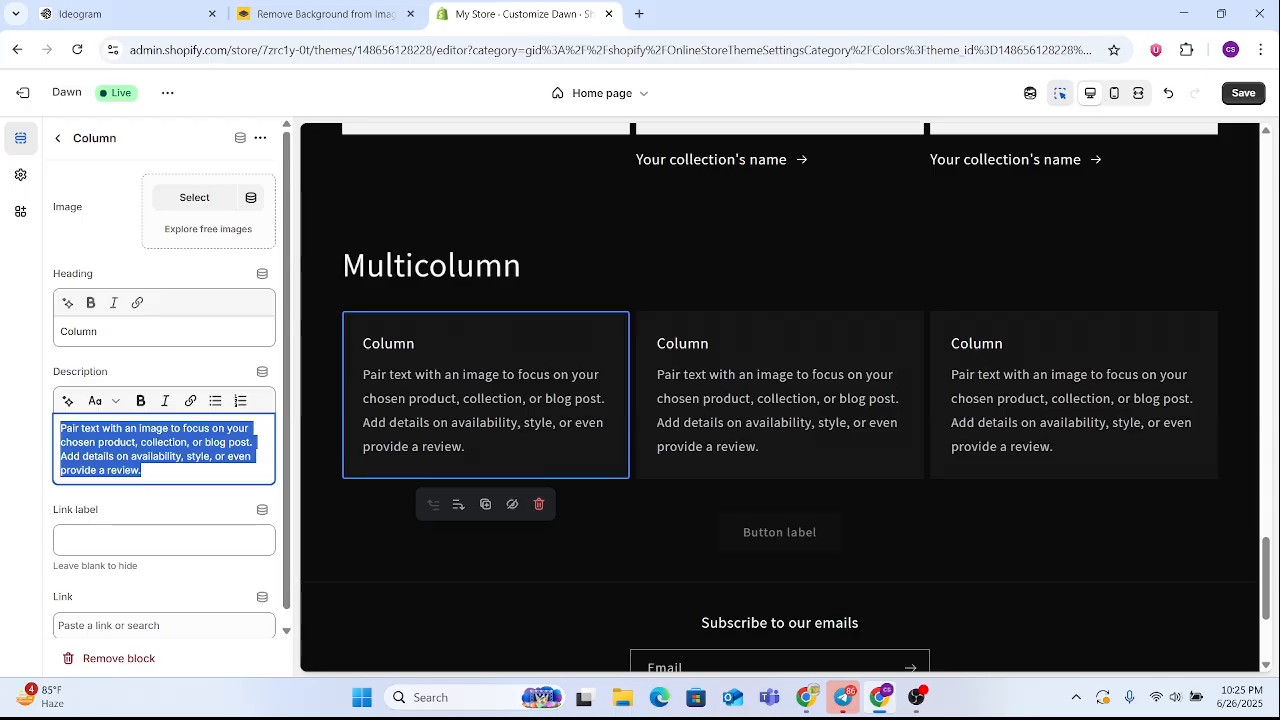
{"action": "key", "text": "BackSpace"}
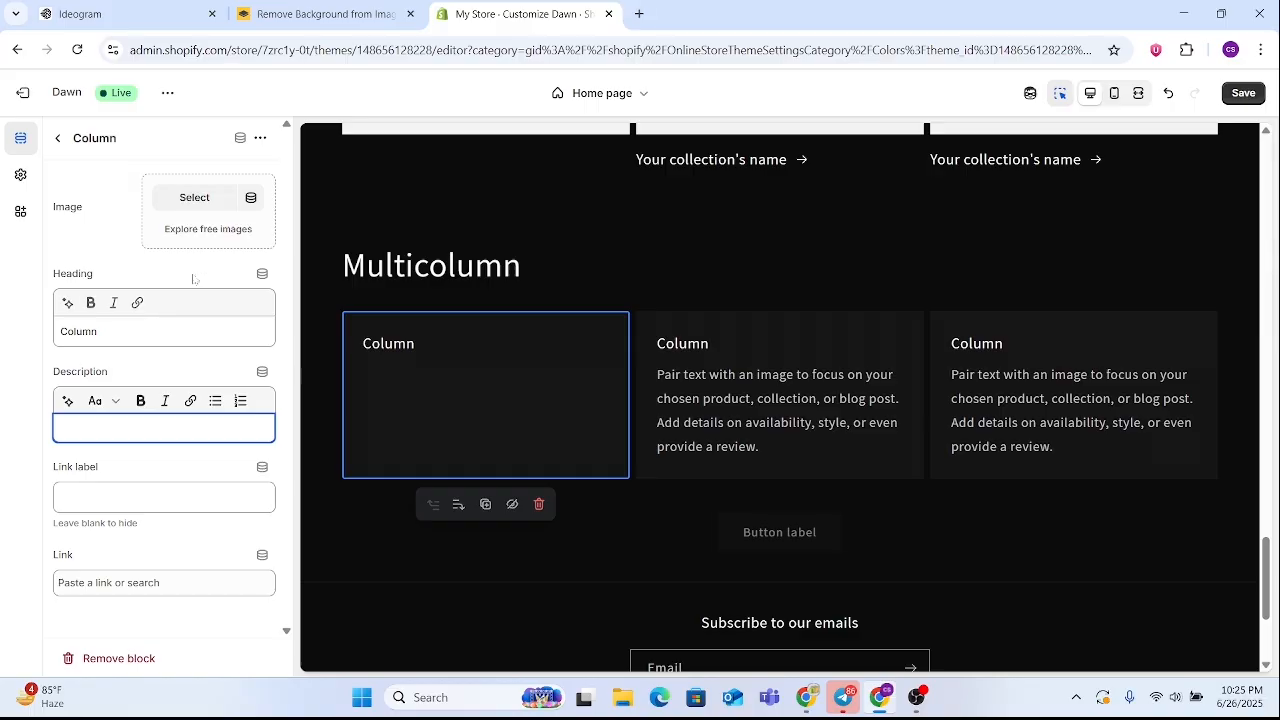
Upload the Online shop (7) image from the Downloads folder for the first column of the Multicolumn section
{"action": "left_click", "coordinate": [203, 196]}
{"action": "left_click", "coordinate": [628, 290]}
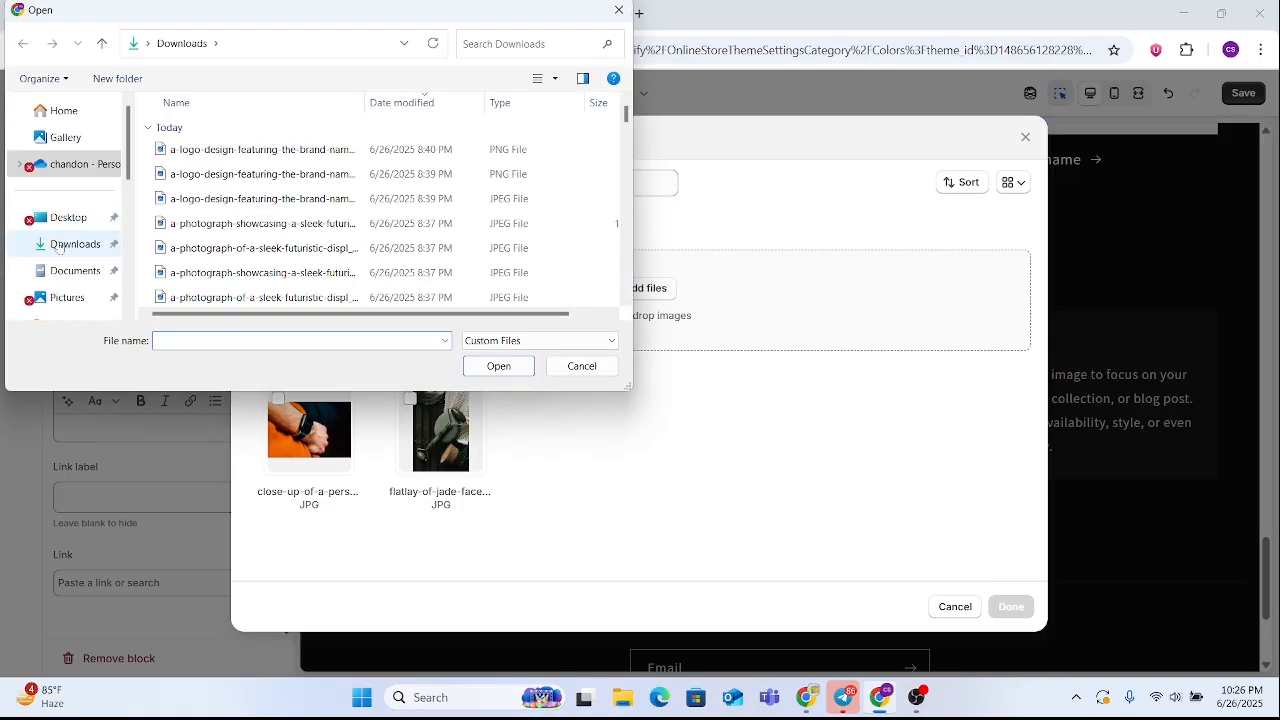
{"action": "left_click", "coordinate": [59, 248]}
{"action": "scroll", "coordinate": [281, 215], "scroll_direction": "down", "scroll_amount": 3}
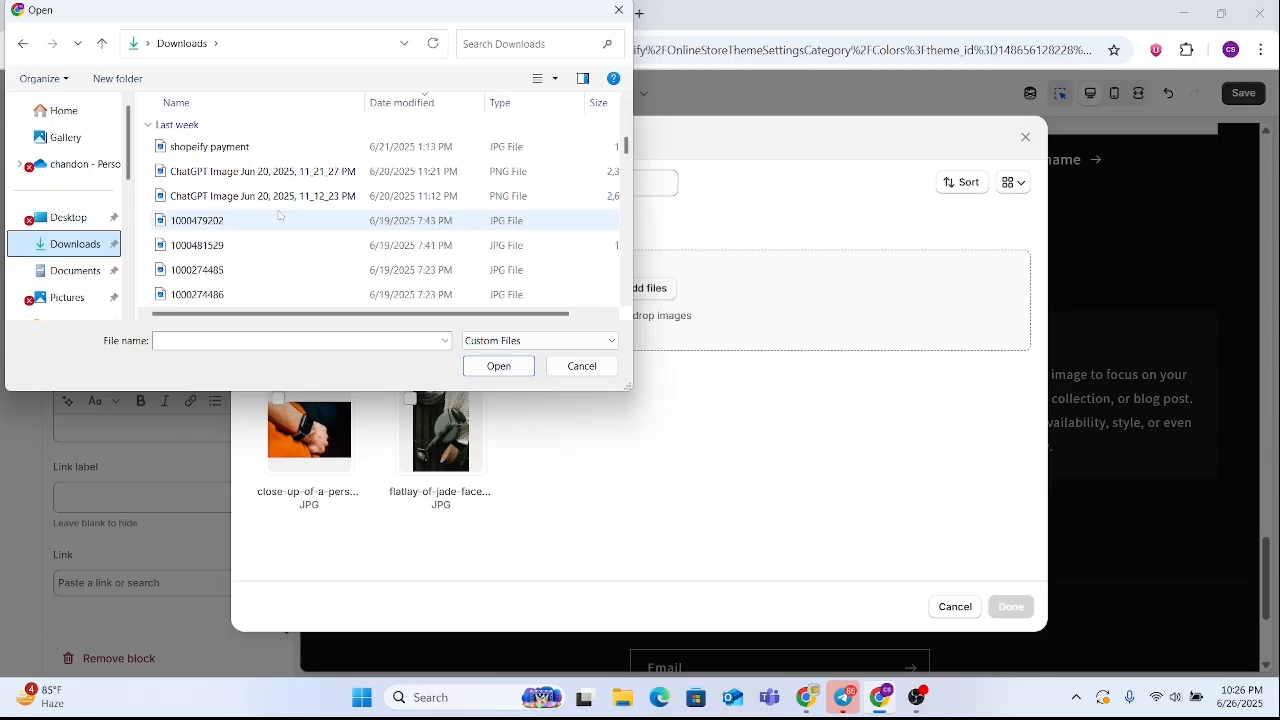
{"action": "scroll", "coordinate": [281, 215], "scroll_direction": "down", "scroll_amount": 15}
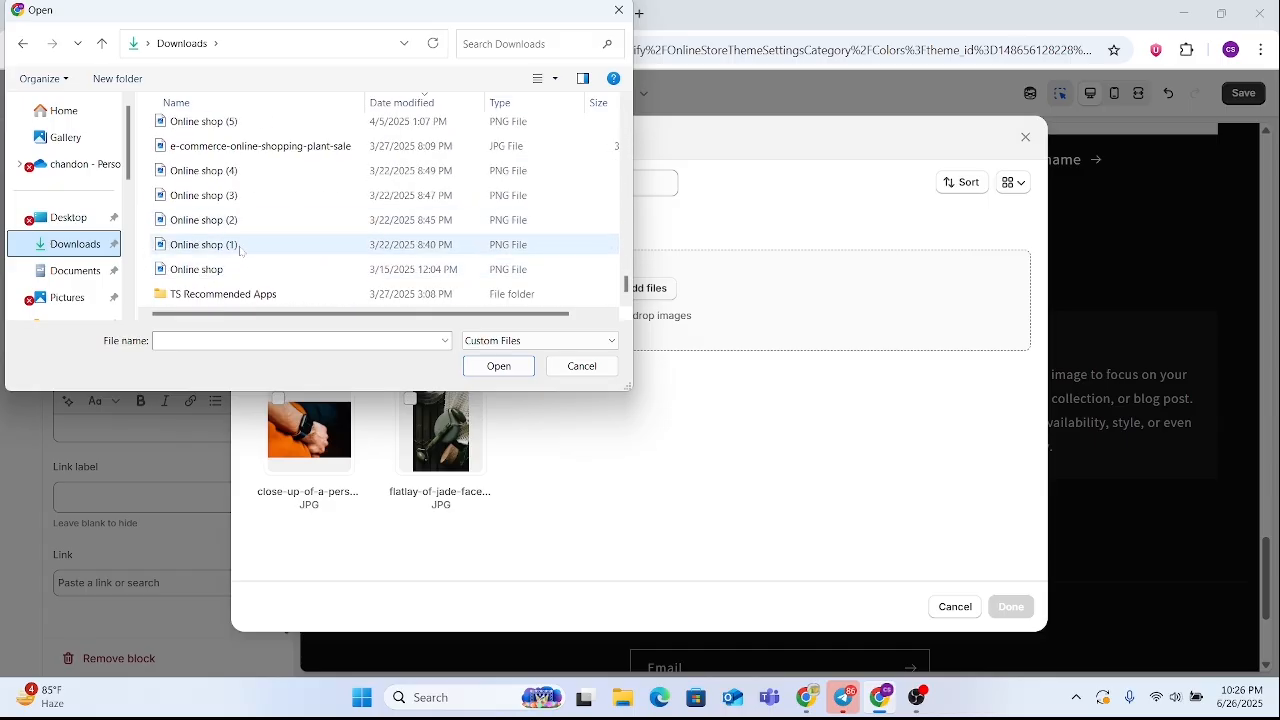
{"action": "scroll", "coordinate": [243, 200], "scroll_direction": "up", "scroll_amount": 3}
{"action": "left_click", "coordinate": [243, 204]}
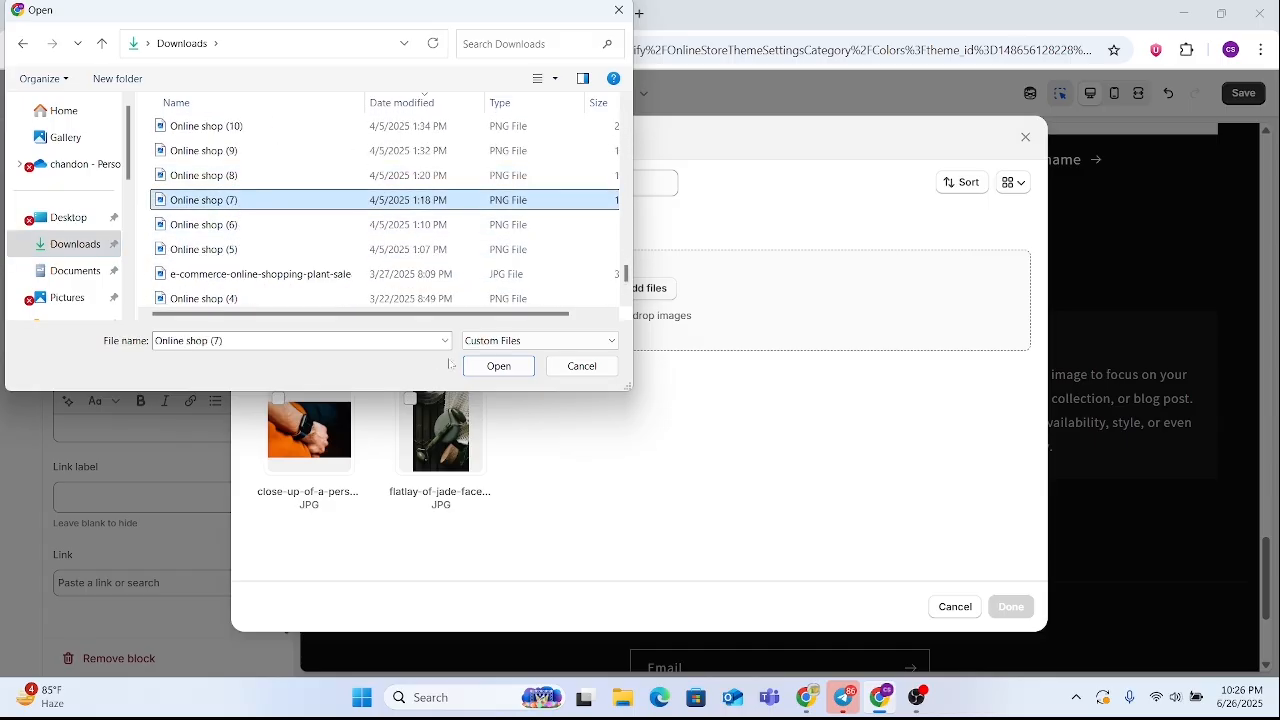
{"action": "left_click", "coordinate": [492, 366]}
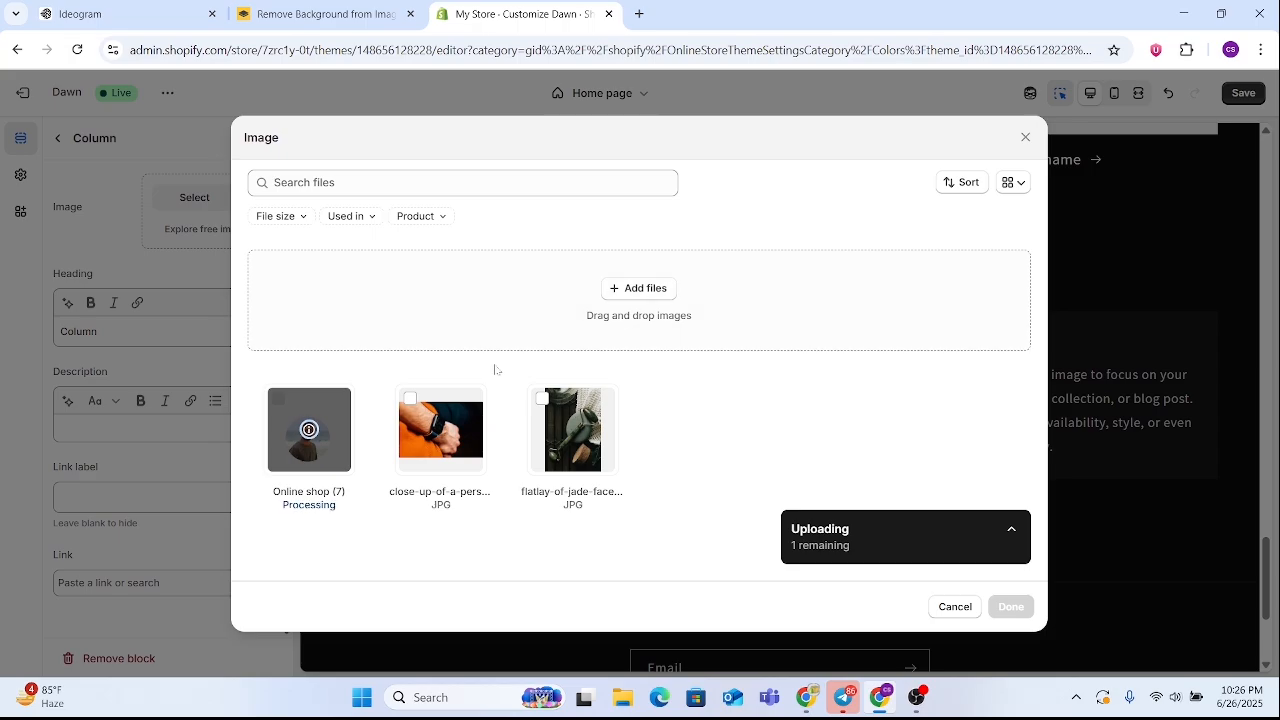
Upload the Online shop (2) image from Downloads and assign it as the first column's image
{"action": "left_click", "coordinate": [618, 290]}
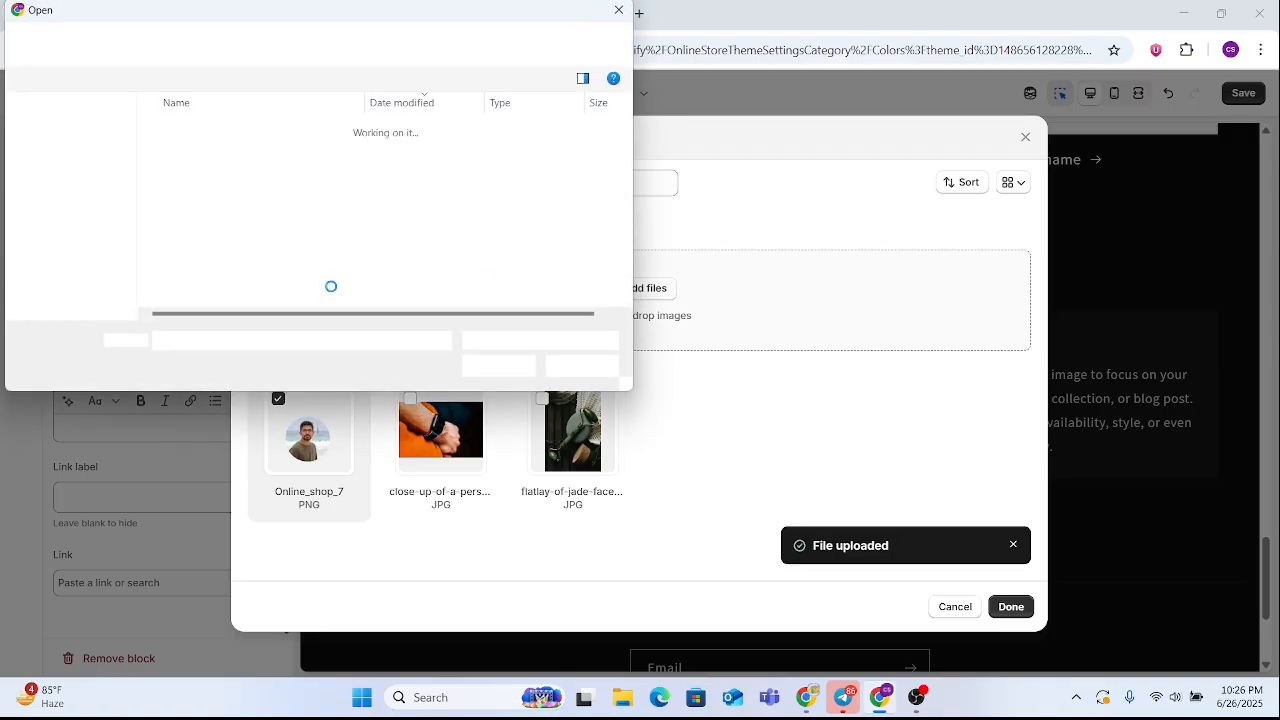
{"action": "scroll", "coordinate": [183, 225], "scroll_direction": "down", "scroll_amount": 15}
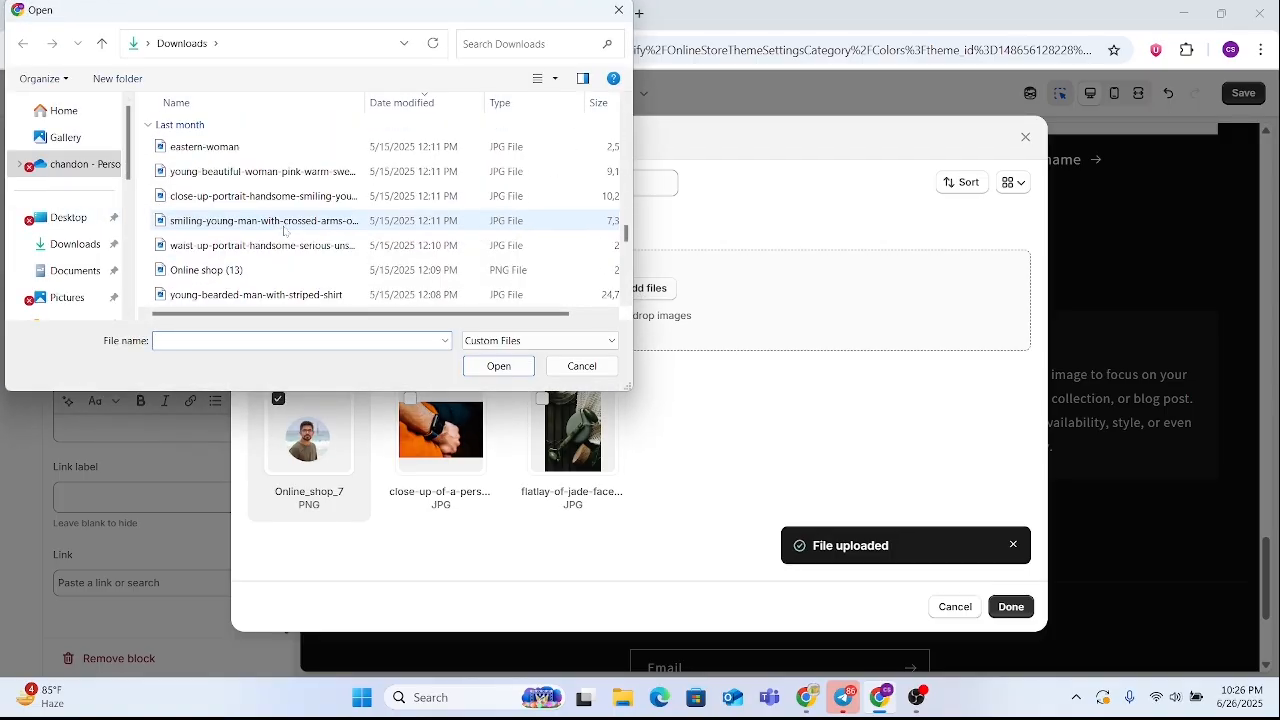
{"action": "scroll", "coordinate": [267, 276], "scroll_direction": "down", "scroll_amount": 1}
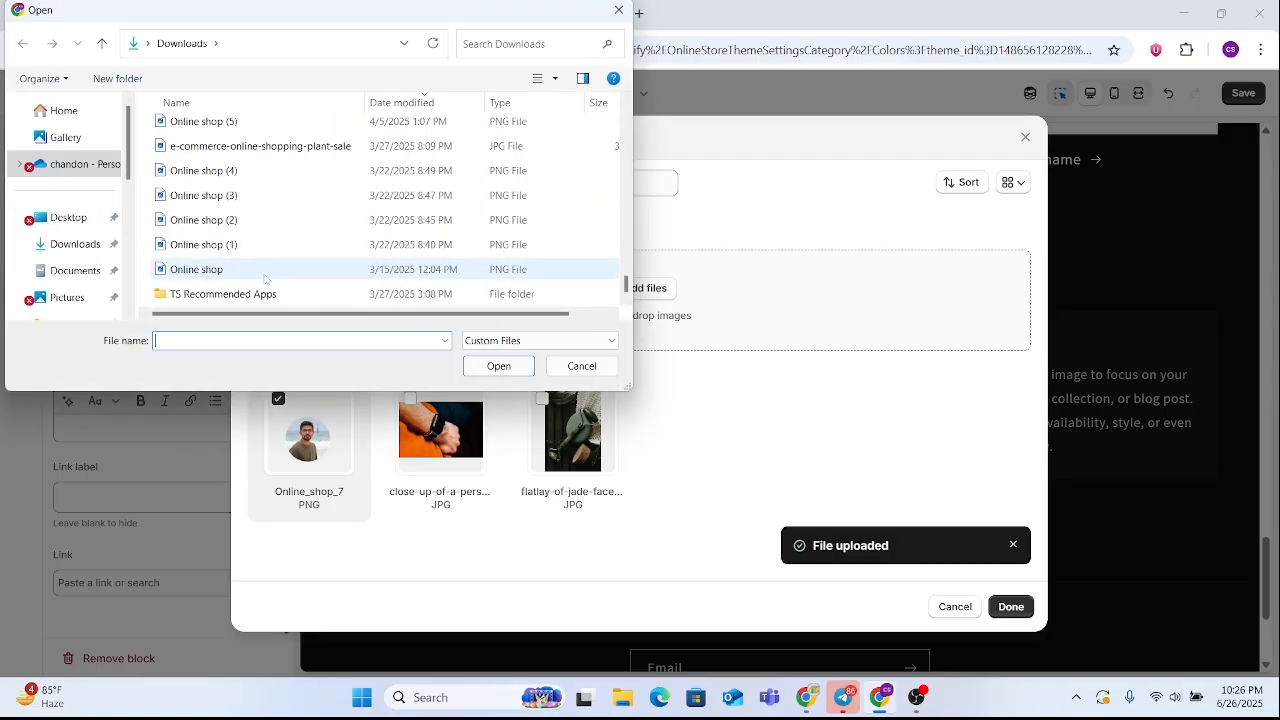
{"action": "left_click", "coordinate": [255, 221]}
{"action": "left_click", "coordinate": [498, 366]}
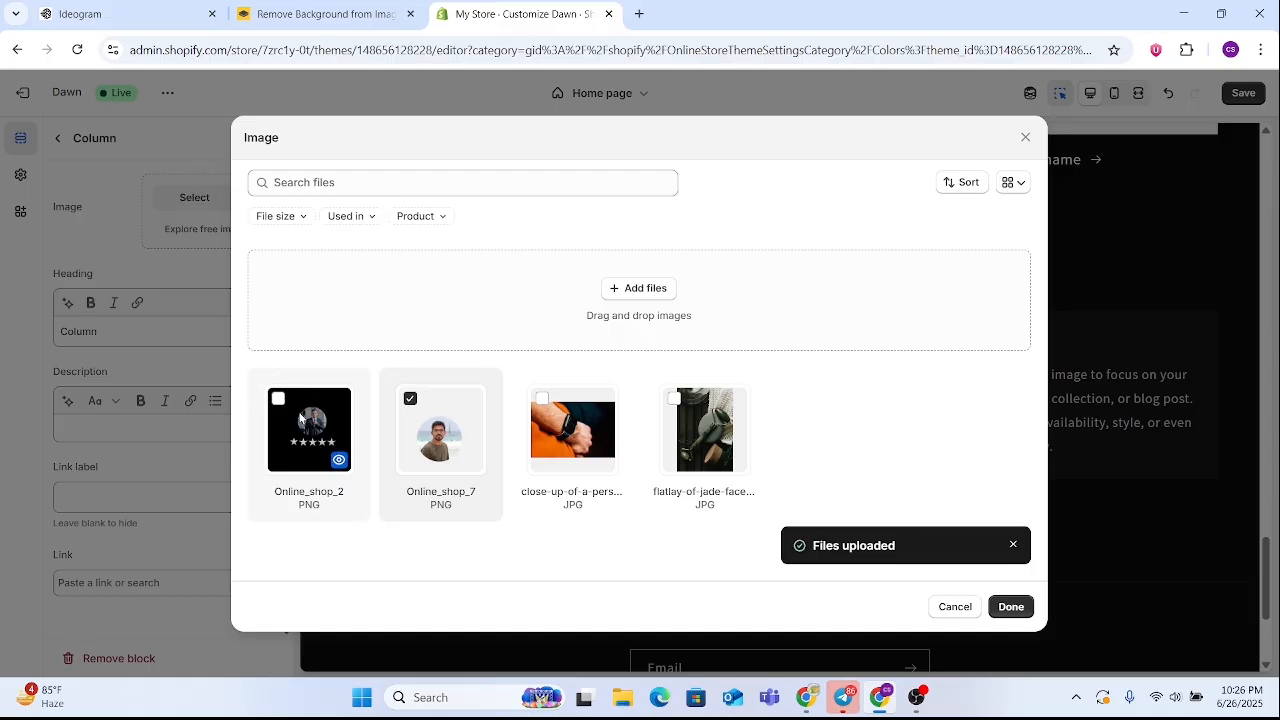
{"action": "left_click", "coordinate": [279, 399]}
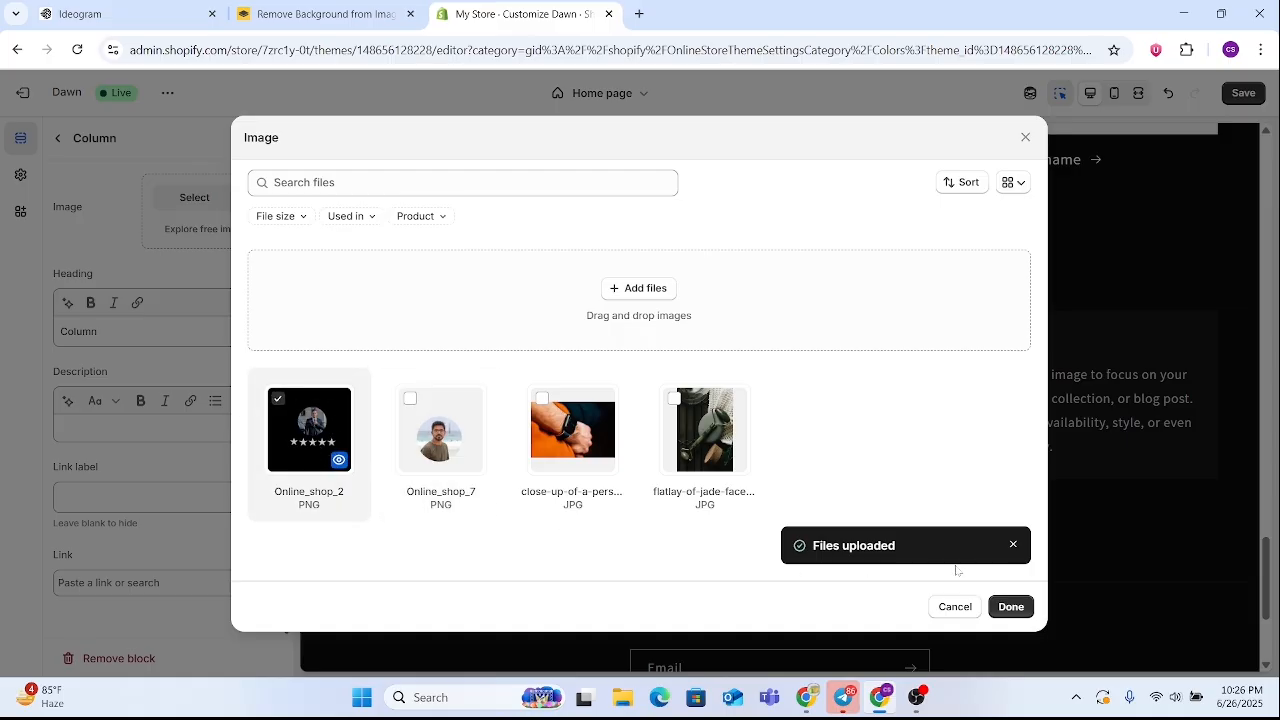
{"action": "left_click", "coordinate": [1008, 606]}
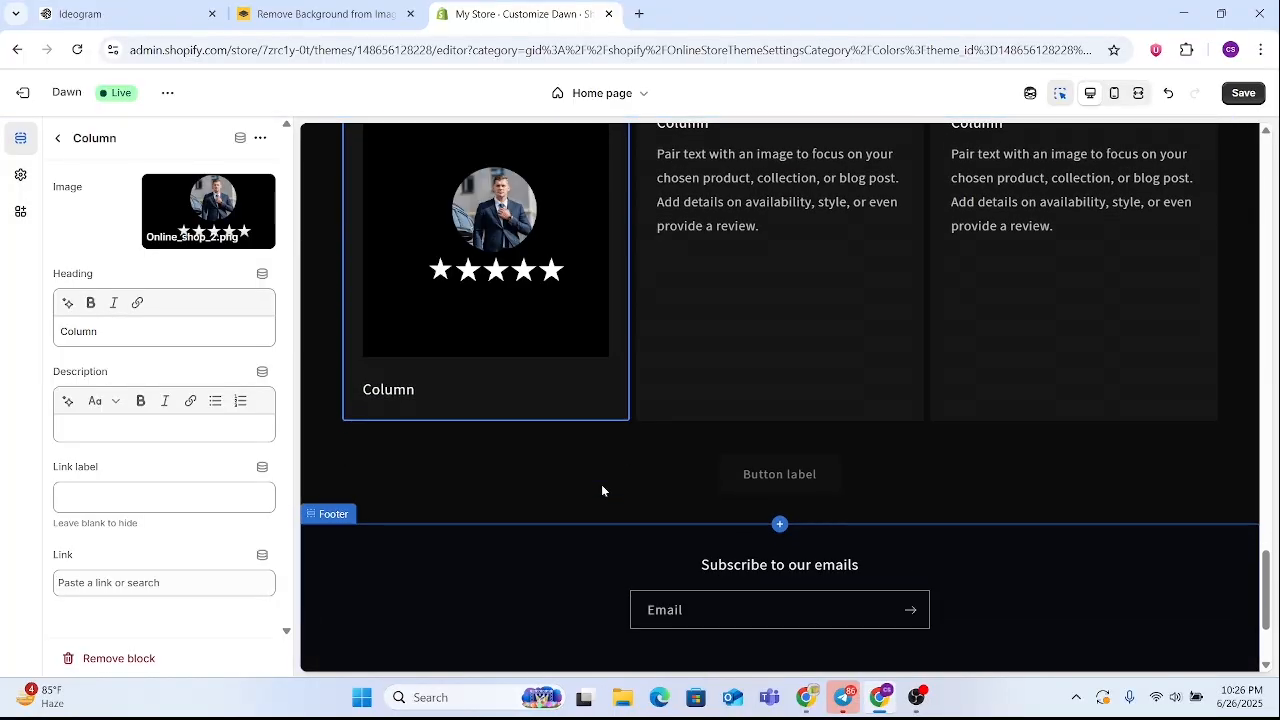
Set the background of color Scheme 1 in the theme settings to #000000
{"action": "scroll", "coordinate": [601, 490], "scroll_direction": "up", "scroll_amount": 4}
{"action": "scroll", "coordinate": [529, 534], "scroll_direction": "down", "scroll_amount": 3}
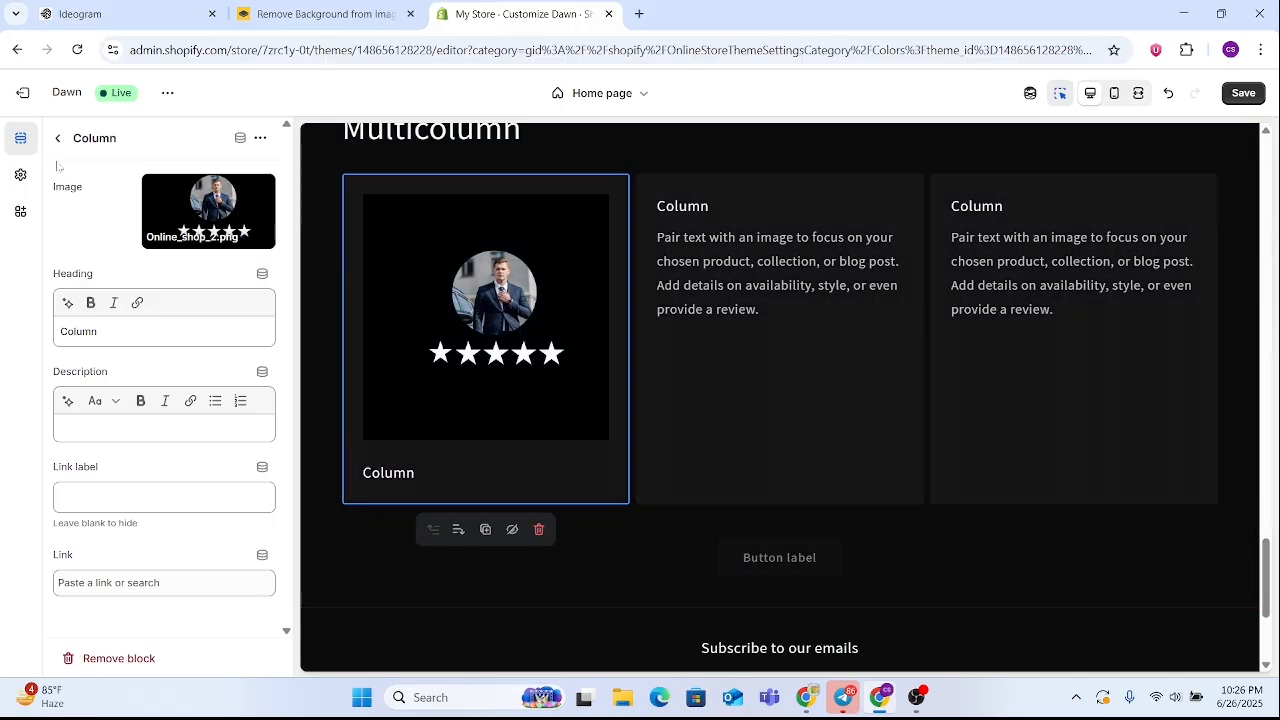
{"action": "left_click", "coordinate": [20, 175]}
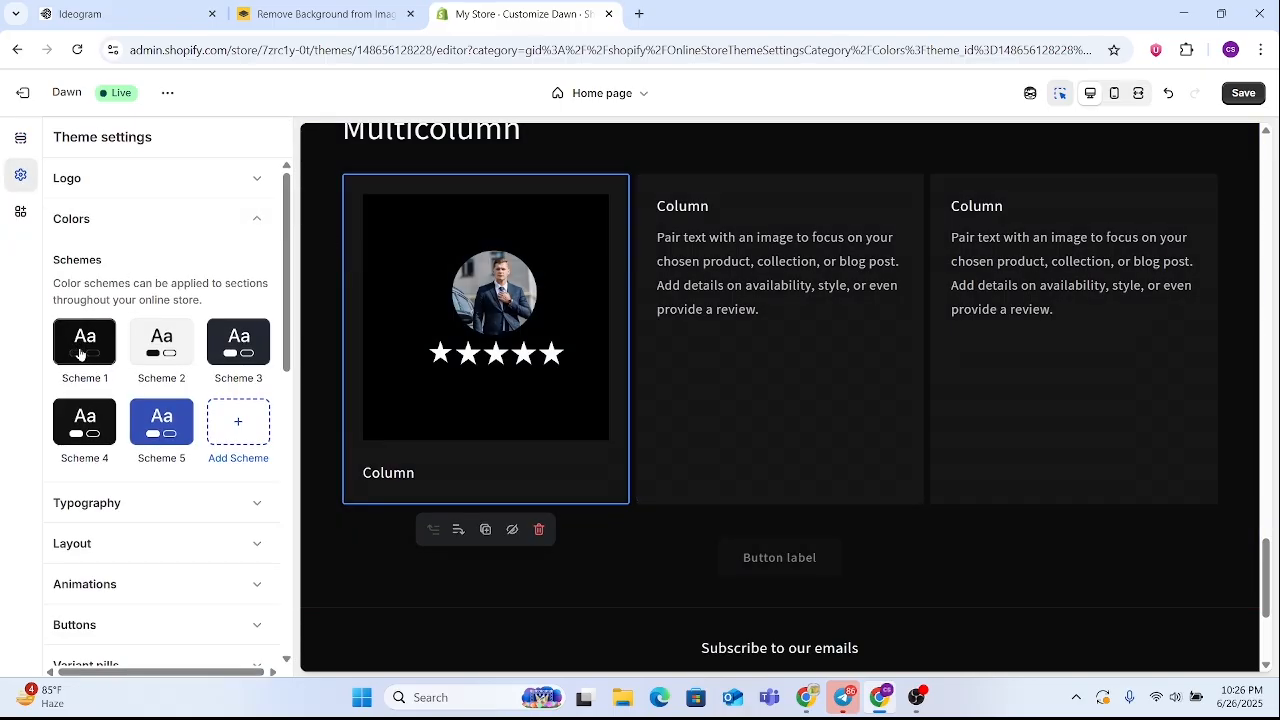
{"action": "left_click", "coordinate": [82, 345]}
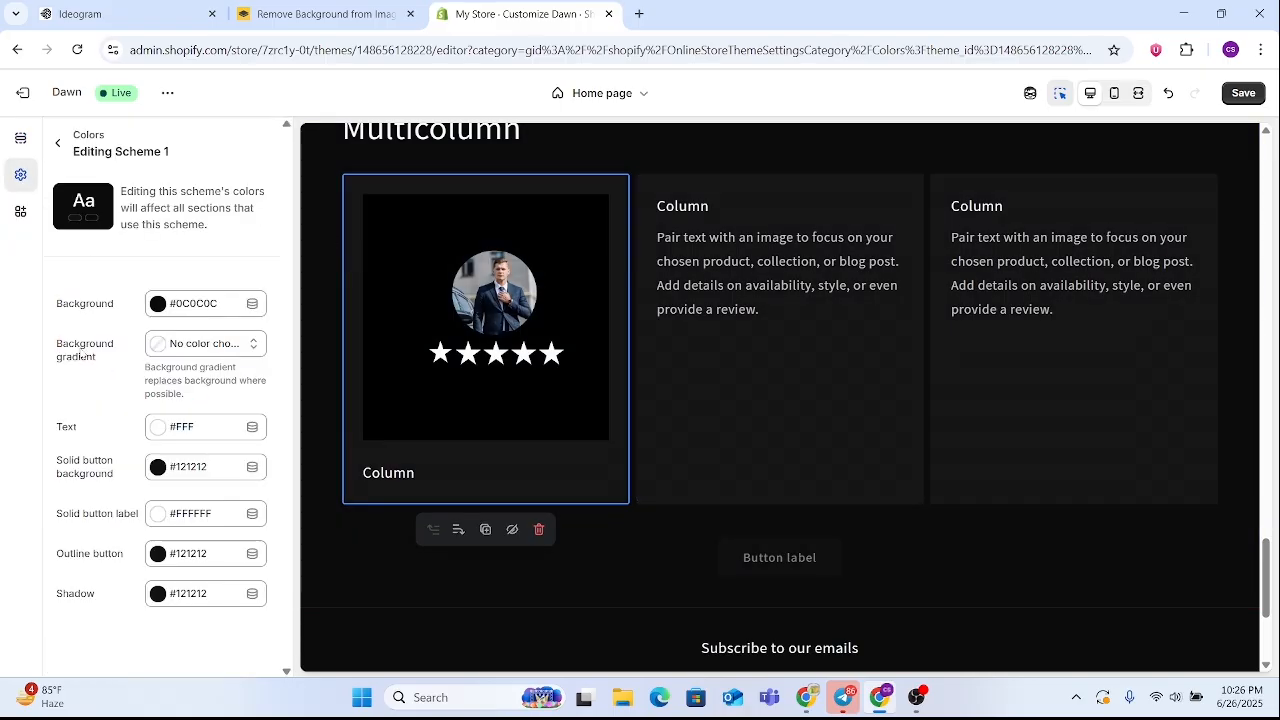
{"action": "left_click", "coordinate": [176, 310]}
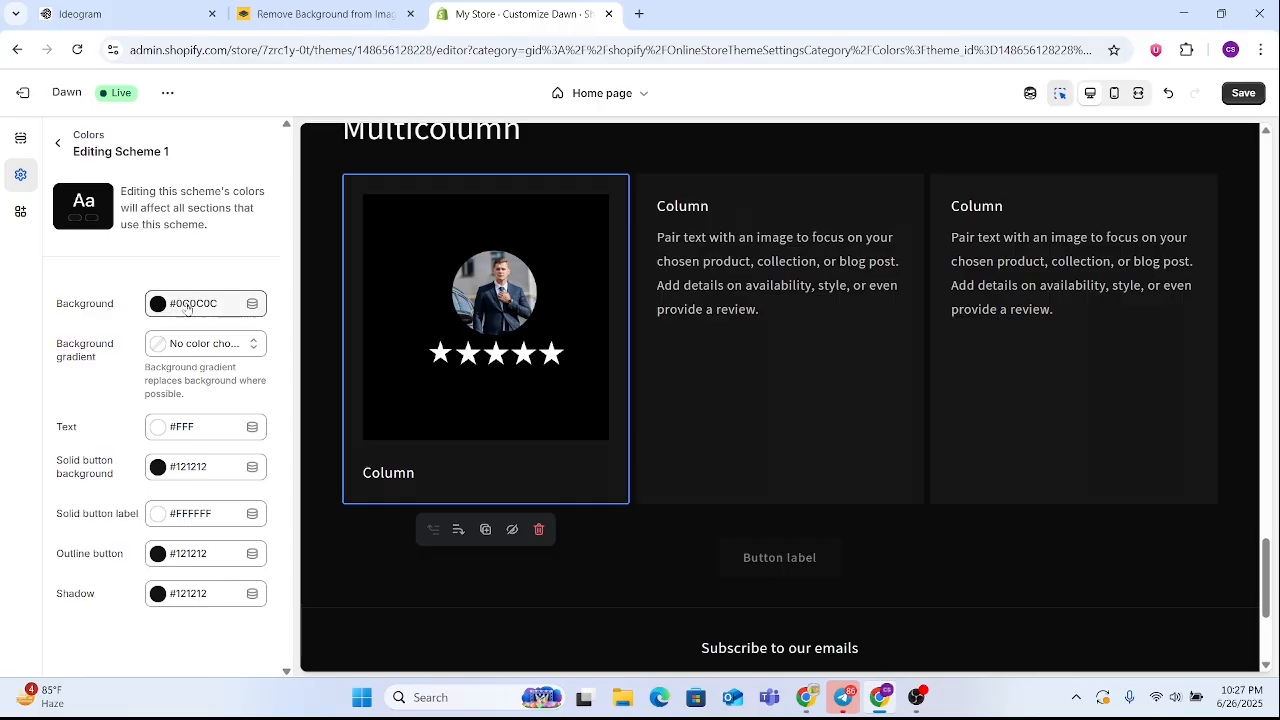
{"action": "left_click", "coordinate": [201, 308]}
{"action": "left_click", "coordinate": [201, 275]}
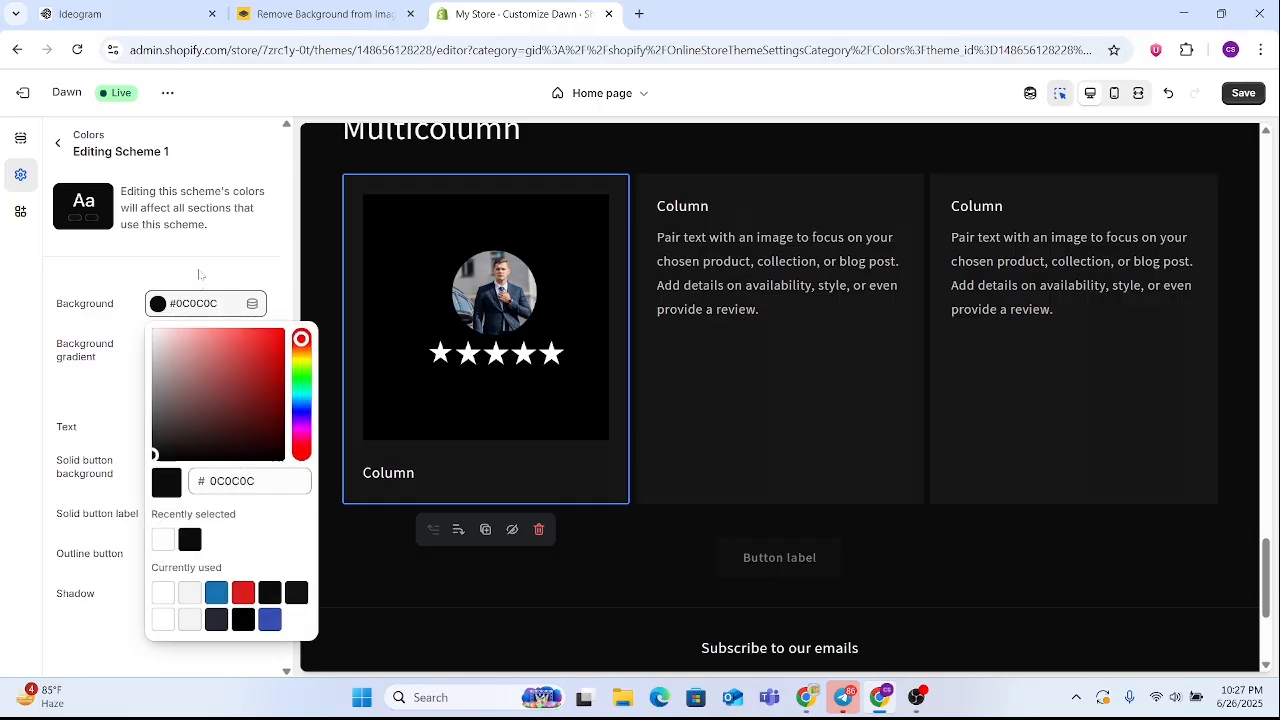
{"action": "left_click", "coordinate": [159, 306]}
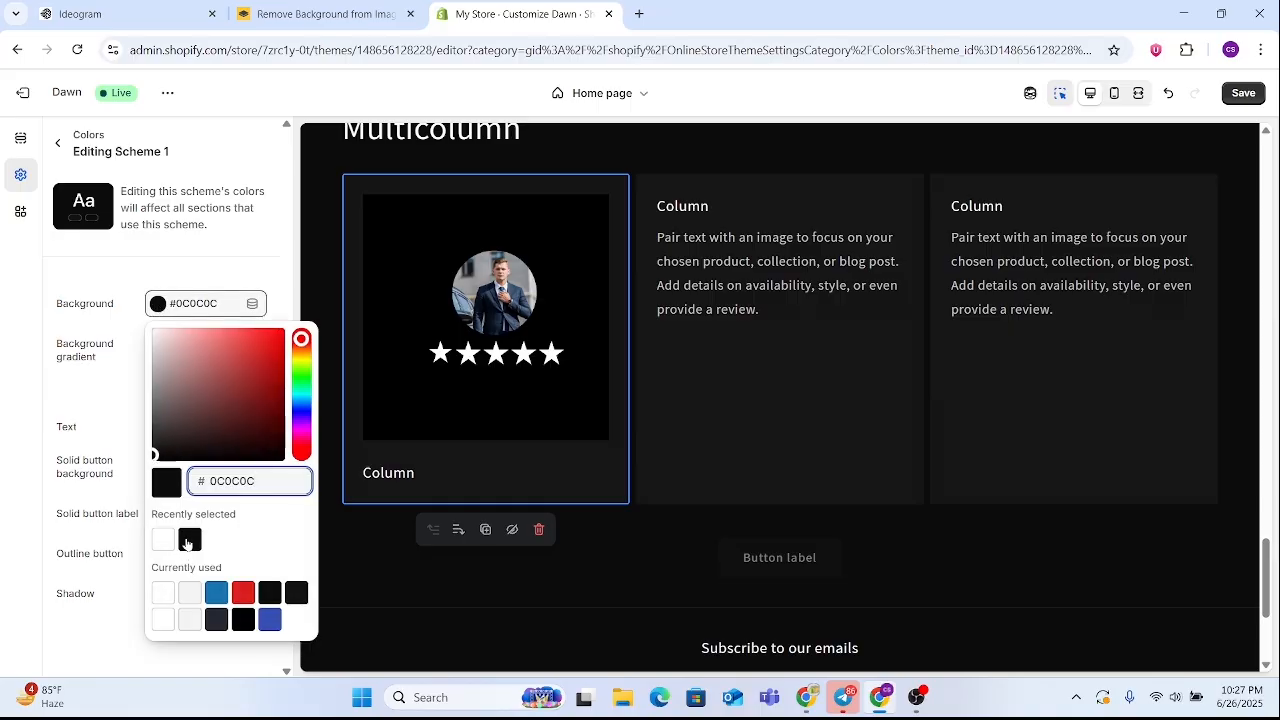
{"action": "left_click", "coordinate": [188, 540]}
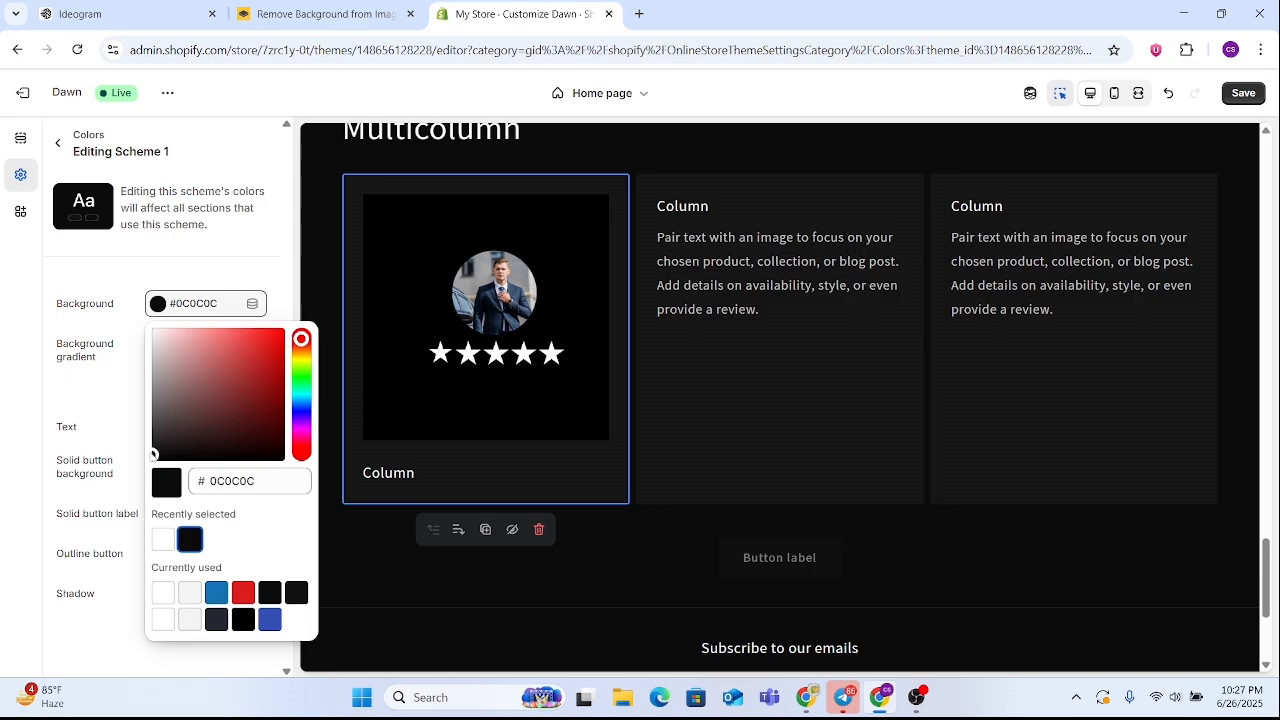
{"action": "left_click_drag", "start_coordinate": [153, 455], "coordinate": [164, 463]}
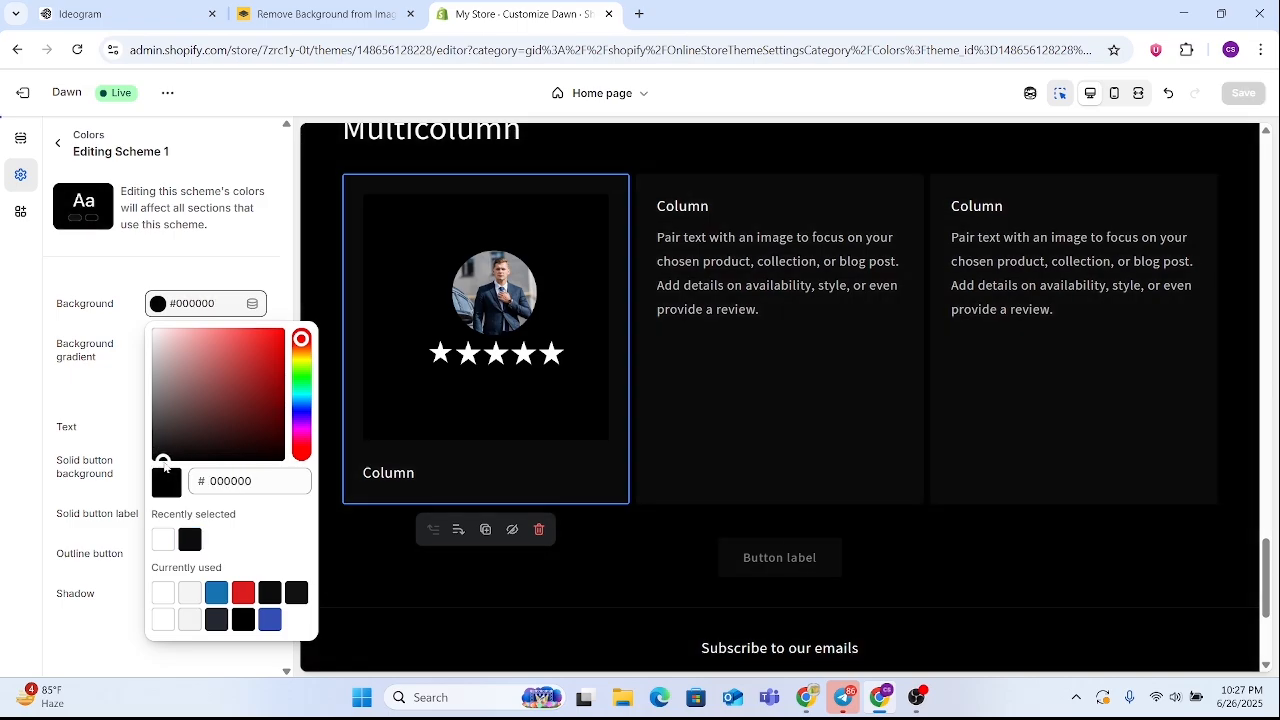
{"action": "scroll", "coordinate": [694, 465], "scroll_direction": "up", "scroll_amount": 3}
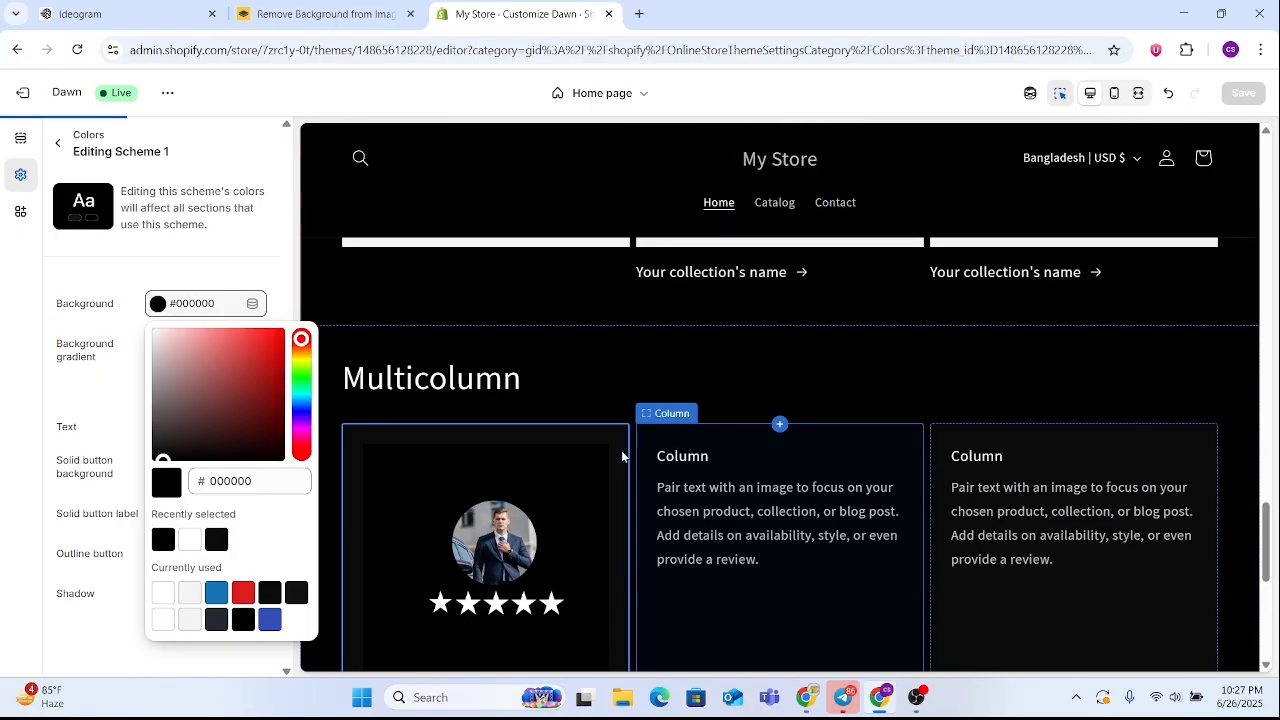
{"action": "scroll", "coordinate": [622, 457], "scroll_direction": "down", "scroll_amount": 3}
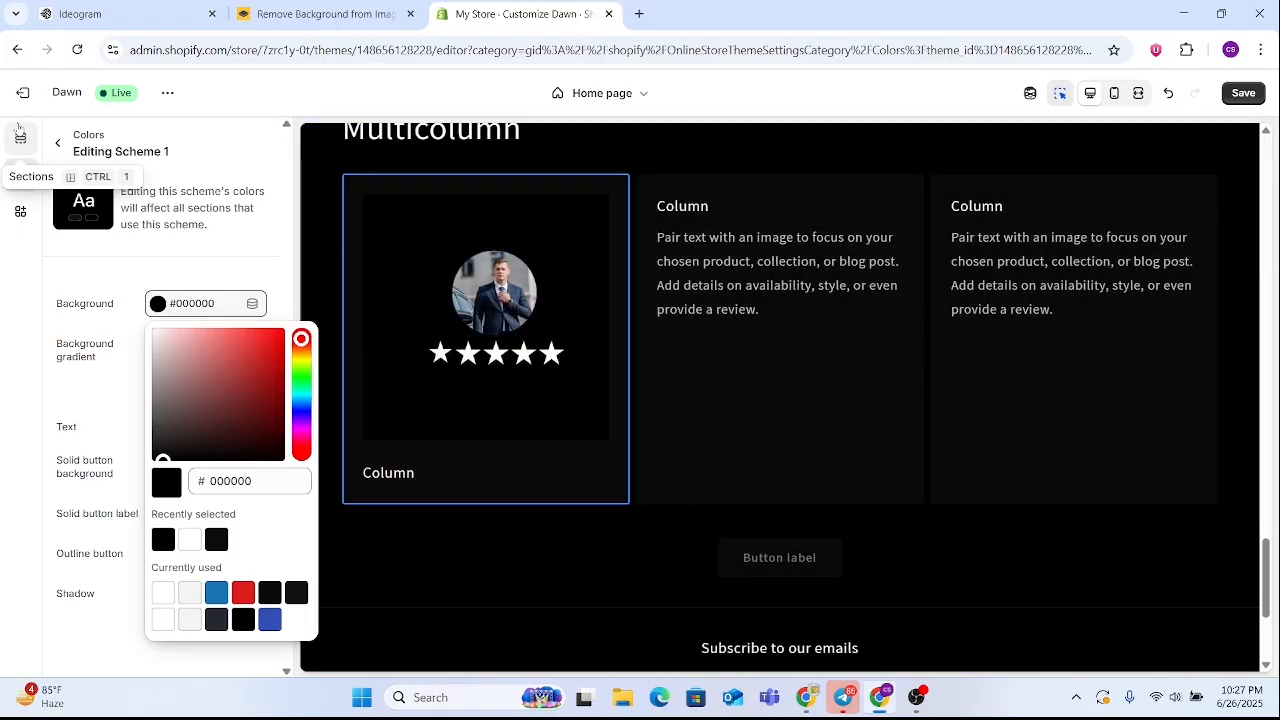
Replace the heading of the Multicolumn section's first column with the reviewer's name in capital letters
{"action": "left_click", "coordinate": [574, 443]}
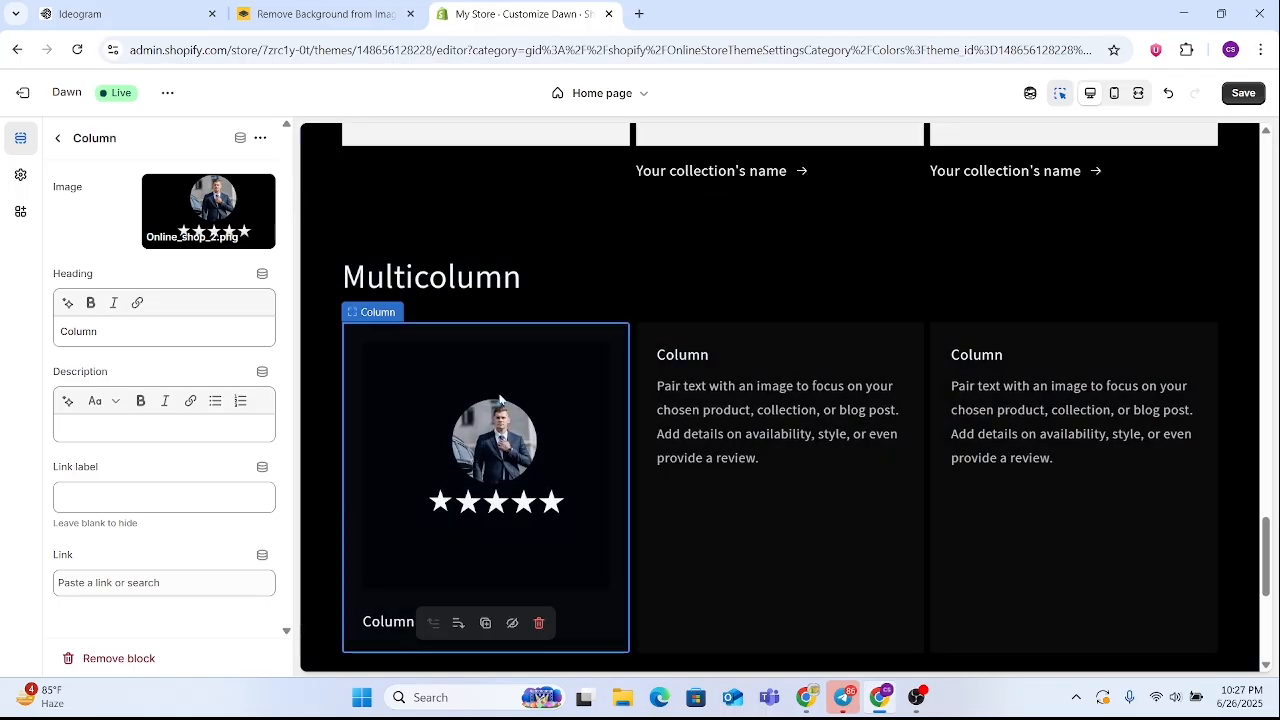
{"action": "left_click", "coordinate": [145, 331]}
{"action": "key", "text": "BackSpace"}
{"action": "key", "text": "BackSpace"}
{"action": "key", "text": "BackSpace"}
{"action": "key", "text": "BackSpace"}
{"action": "key", "text": "BackSpace"}
{"action": "key", "text": "BackSpace"}
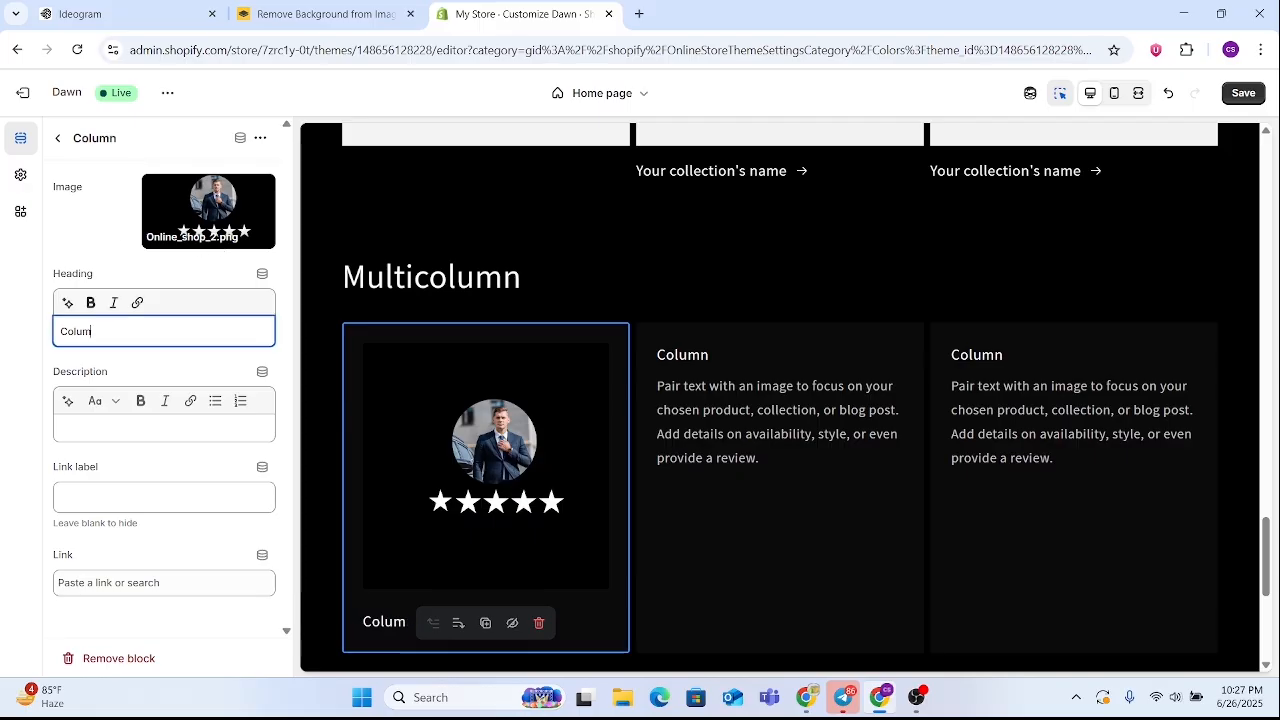
{"action": "type", "text": "A"}
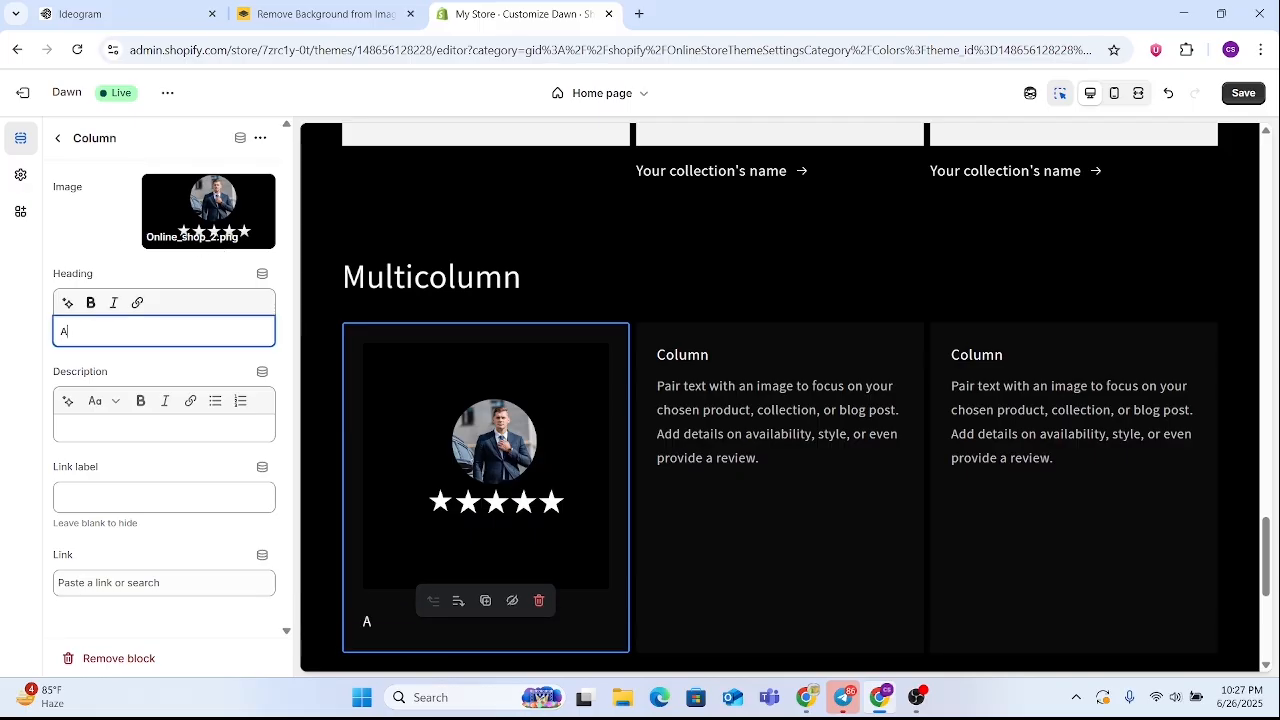
{"action": "type", "text": "BIR"}
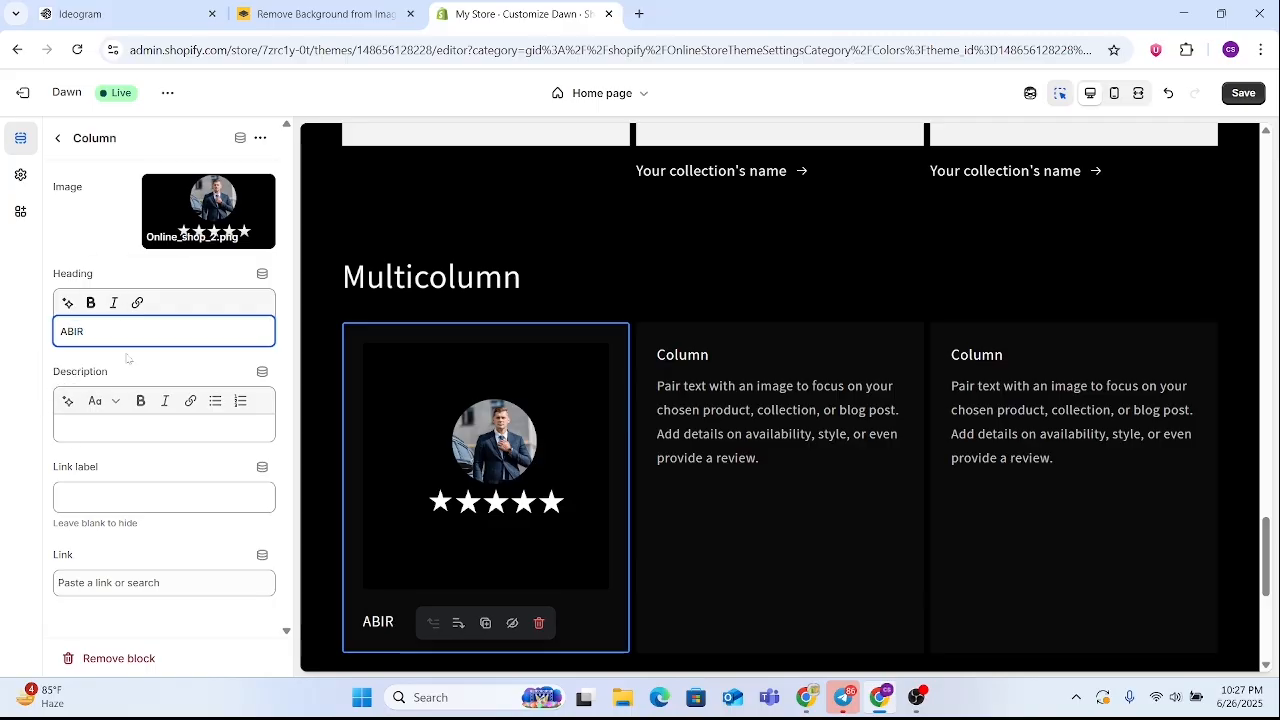
Set the description of the Multicolumn section's first column to GOOD SHOP and make it bold
{"action": "left_click", "coordinate": [380, 455]}
{"action": "scroll", "coordinate": [380, 455], "scroll_direction": "down", "scroll_amount": 2}
{"action": "left_click", "coordinate": [136, 428]}
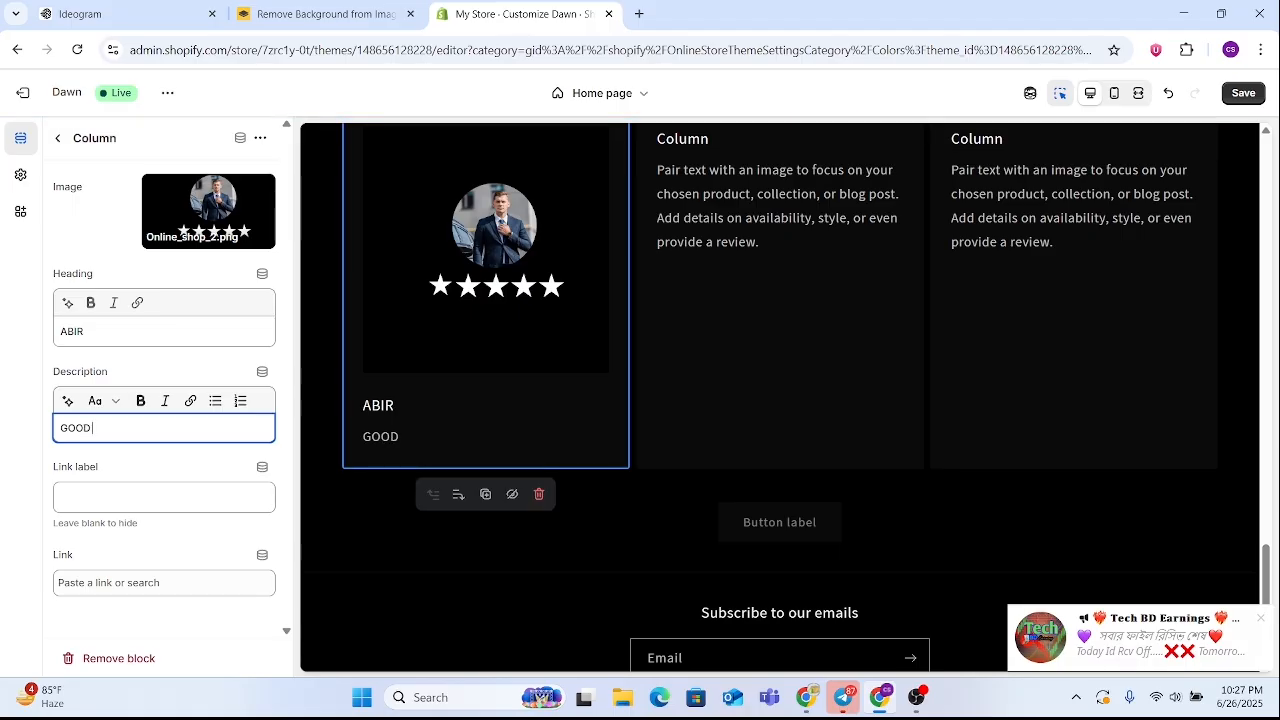
{"action": "type", "text": "HOP"}
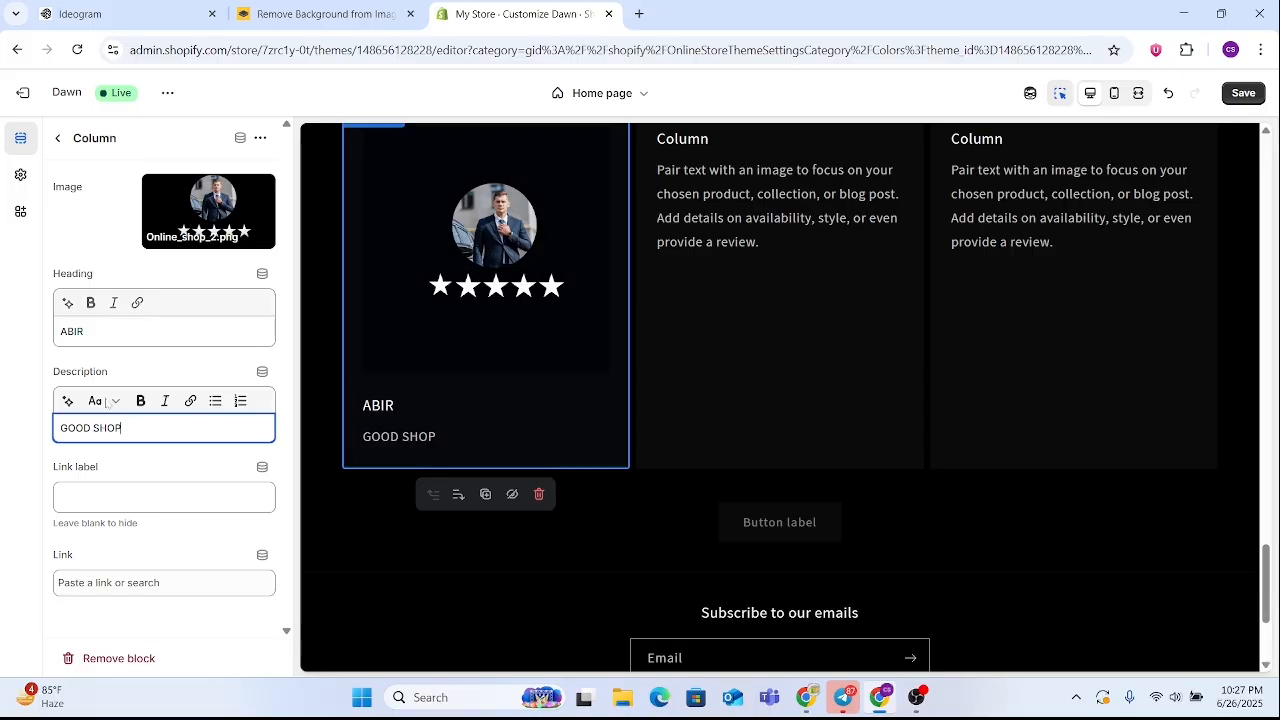
{"action": "key", "text": "ctrl+a"}
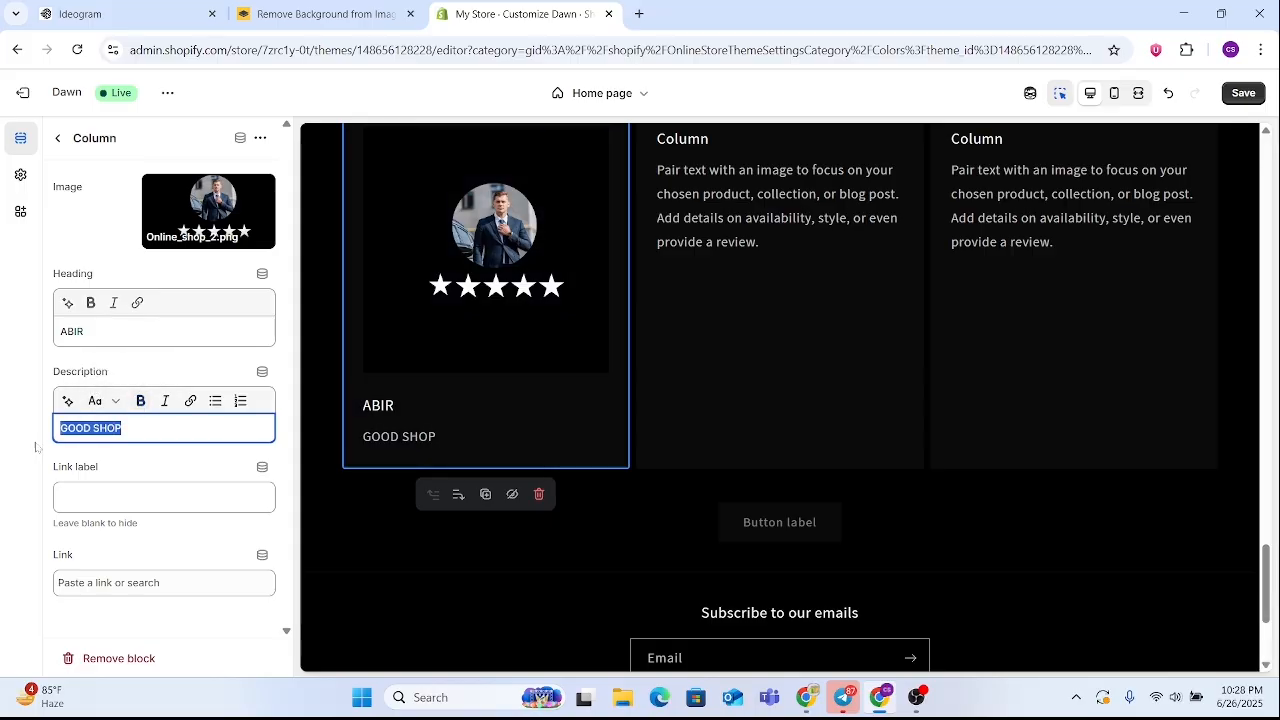
{"action": "left_click", "coordinate": [140, 400]}
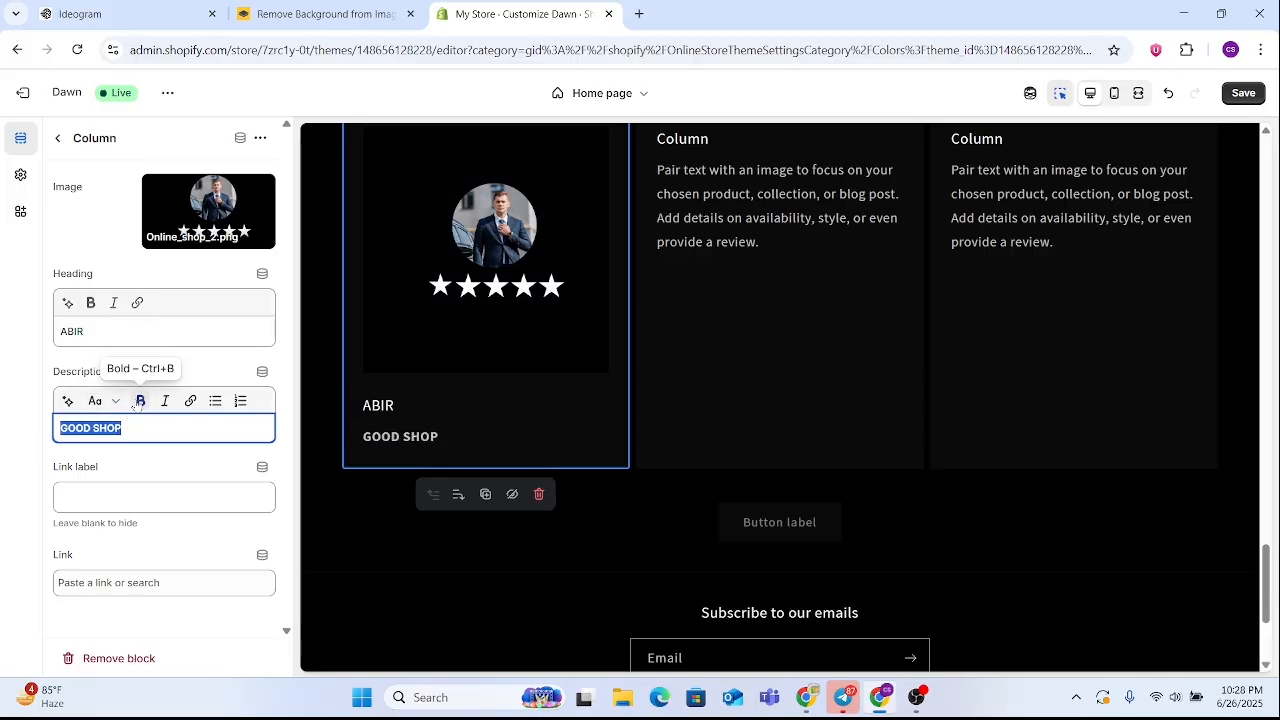
{"action": "left_click", "coordinate": [449, 447]}
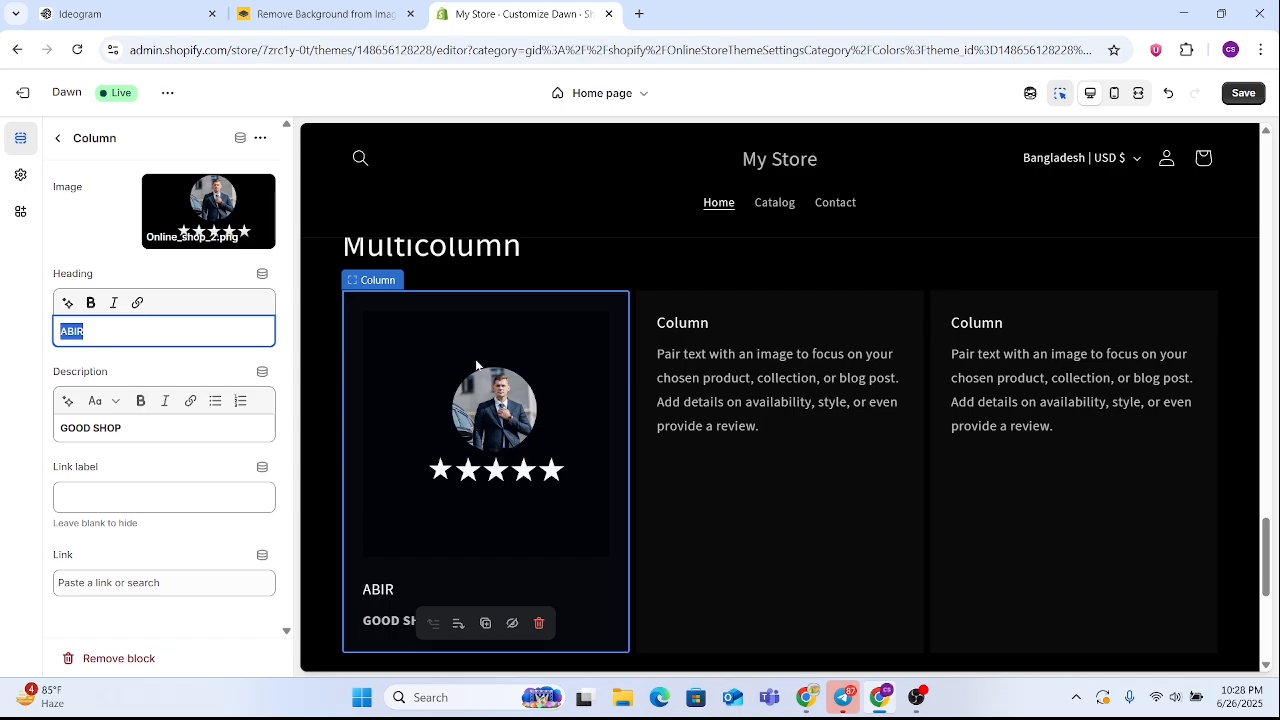
{"action": "left_click", "coordinate": [521, 459]}
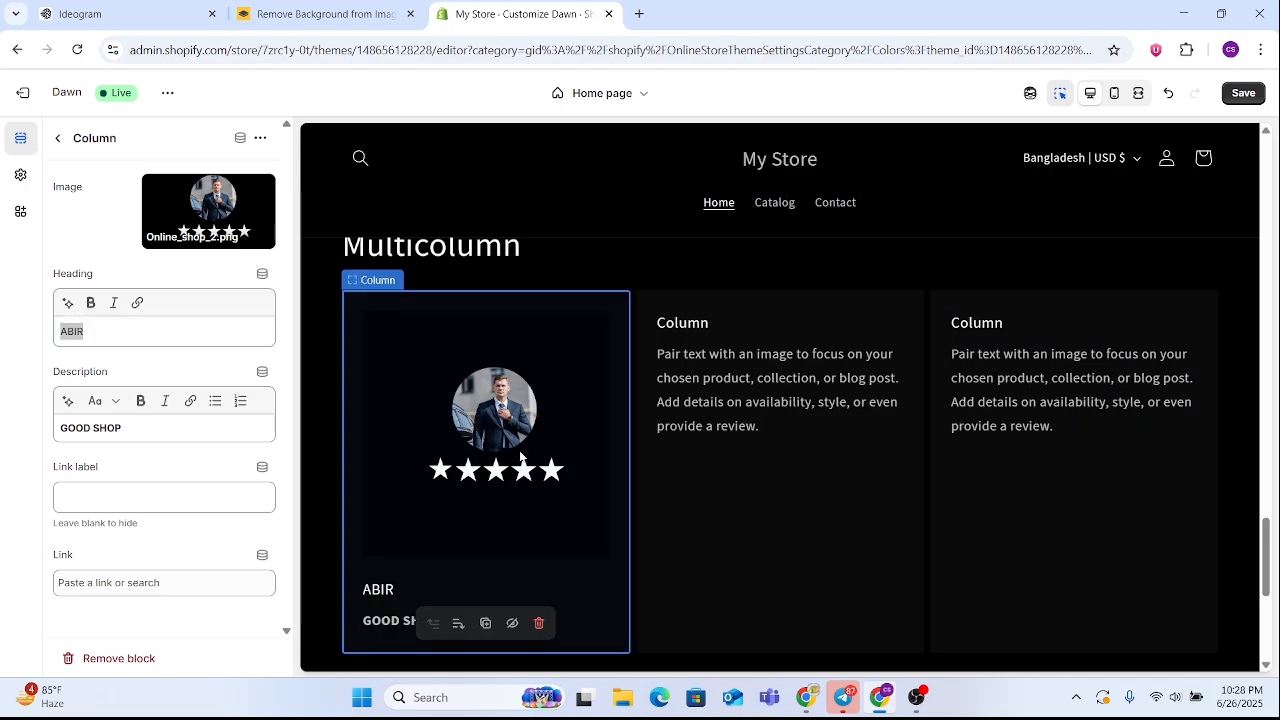
Preview the Multicolumn section in the mobile layout and return to the desktop layout
{"action": "left_click", "coordinate": [55, 140]}
{"action": "scroll", "coordinate": [818, 455], "scroll_direction": "down", "scroll_amount": 5}
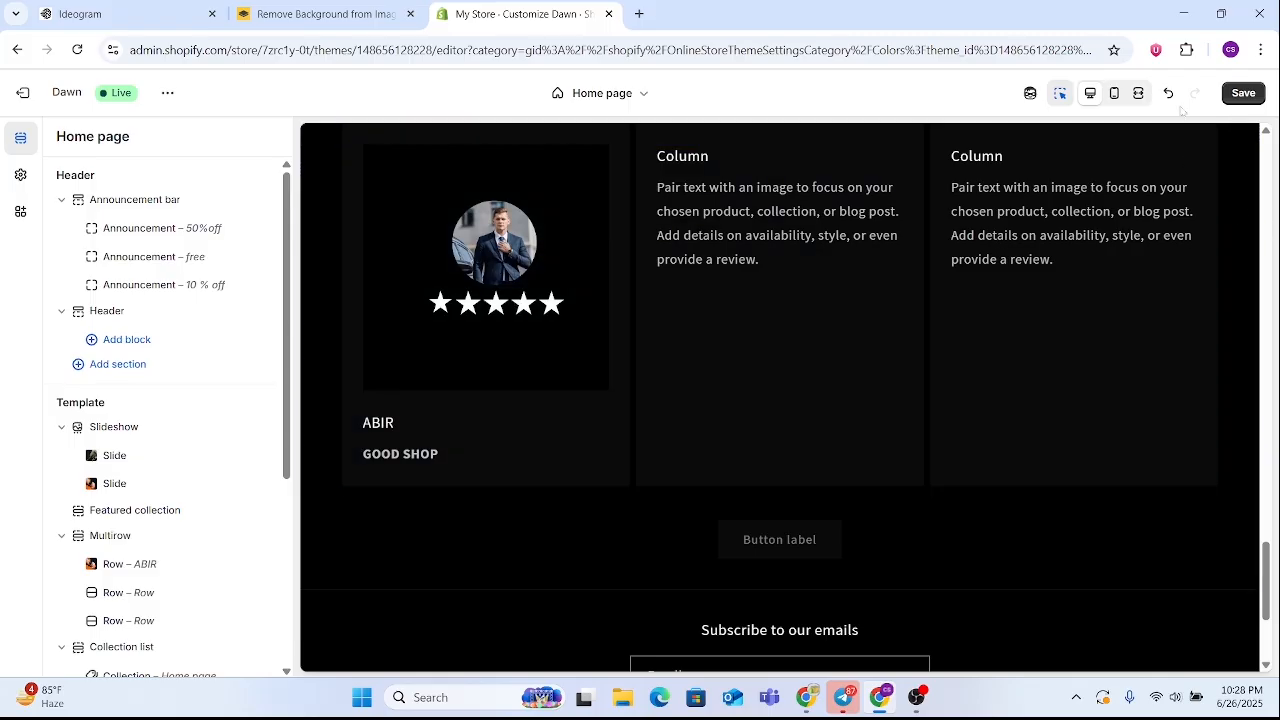
{"action": "left_click", "coordinate": [1113, 93]}
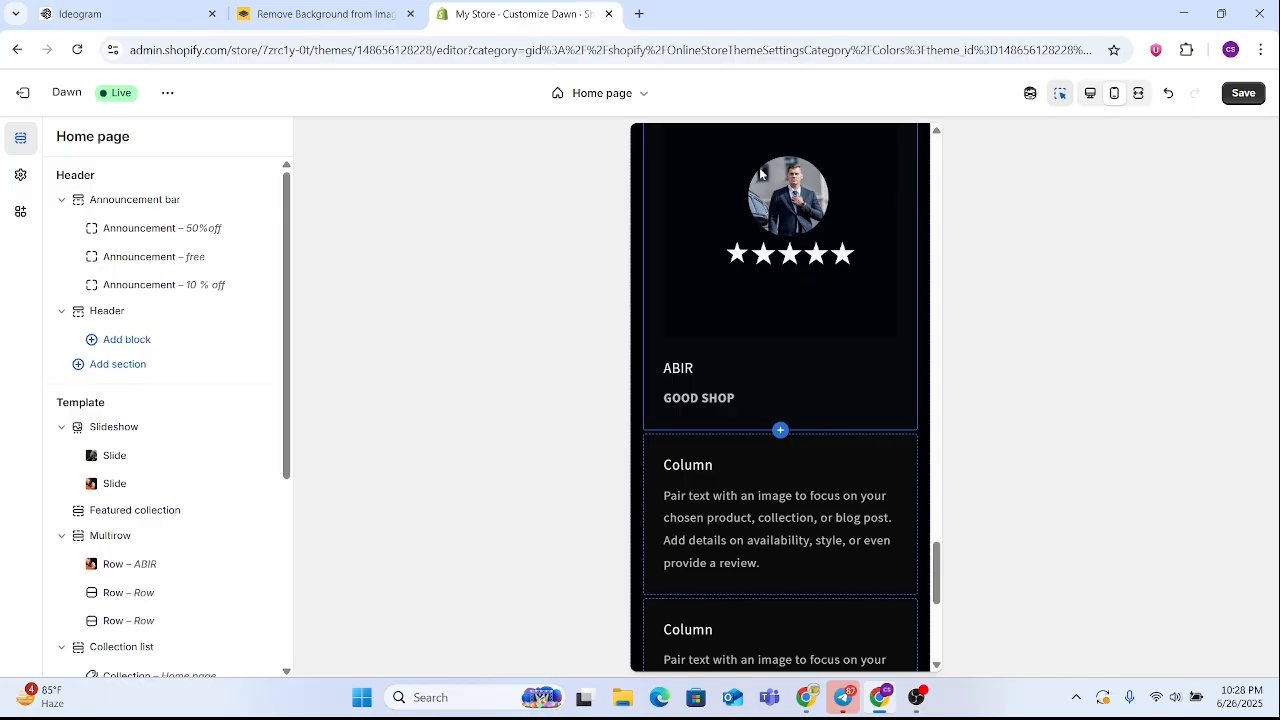
{"action": "scroll", "coordinate": [710, 400], "scroll_direction": "down", "scroll_amount": 4}
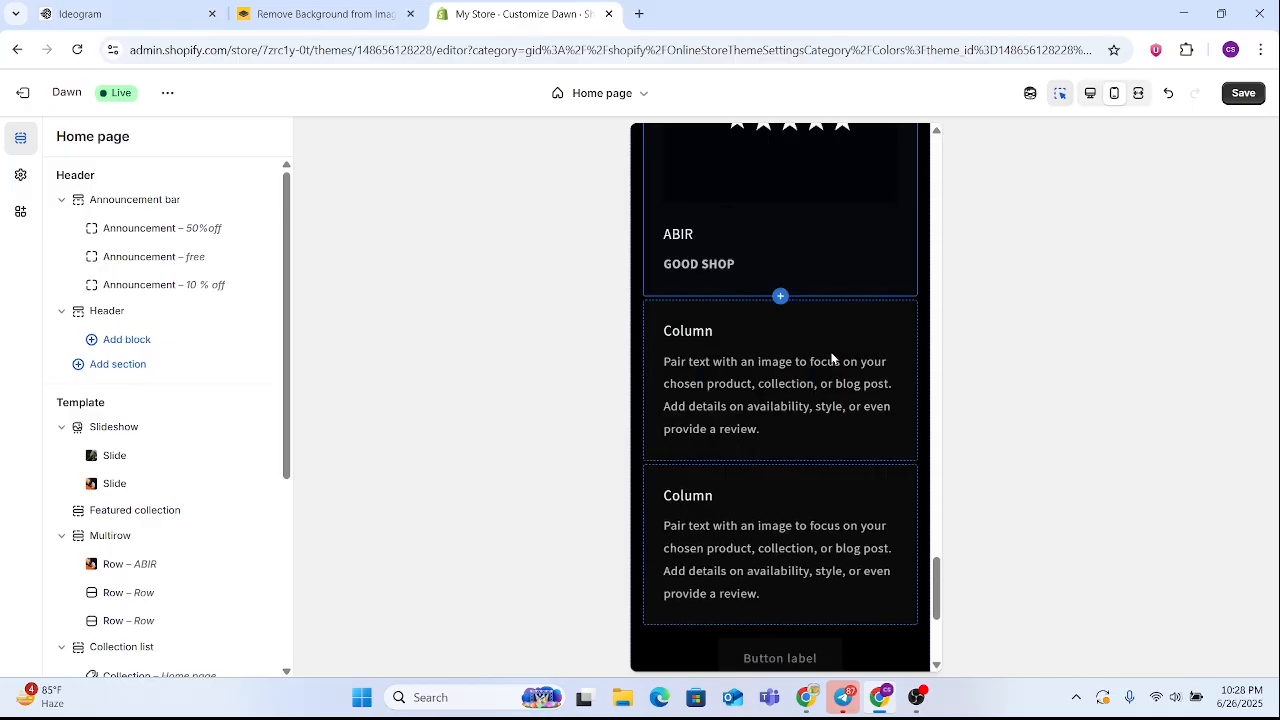
{"action": "scroll", "coordinate": [777, 181], "scroll_direction": "up", "scroll_amount": 3}
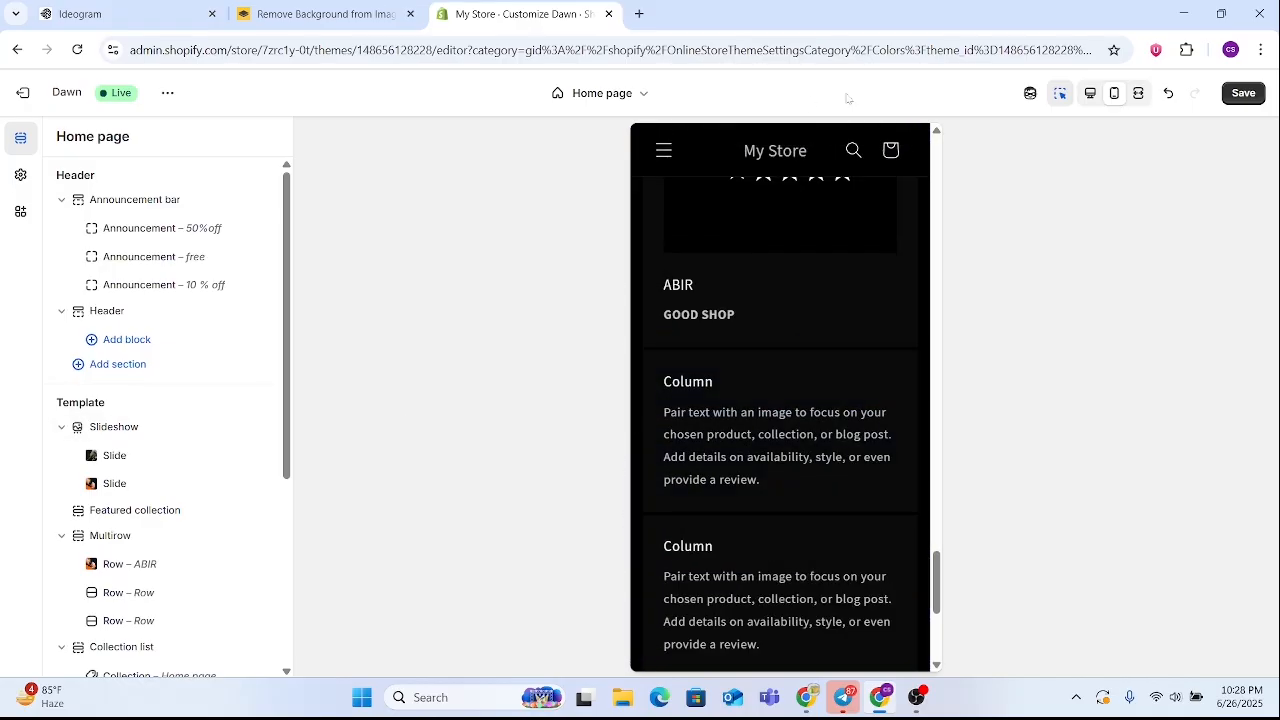
{"action": "left_click", "coordinate": [1090, 93]}
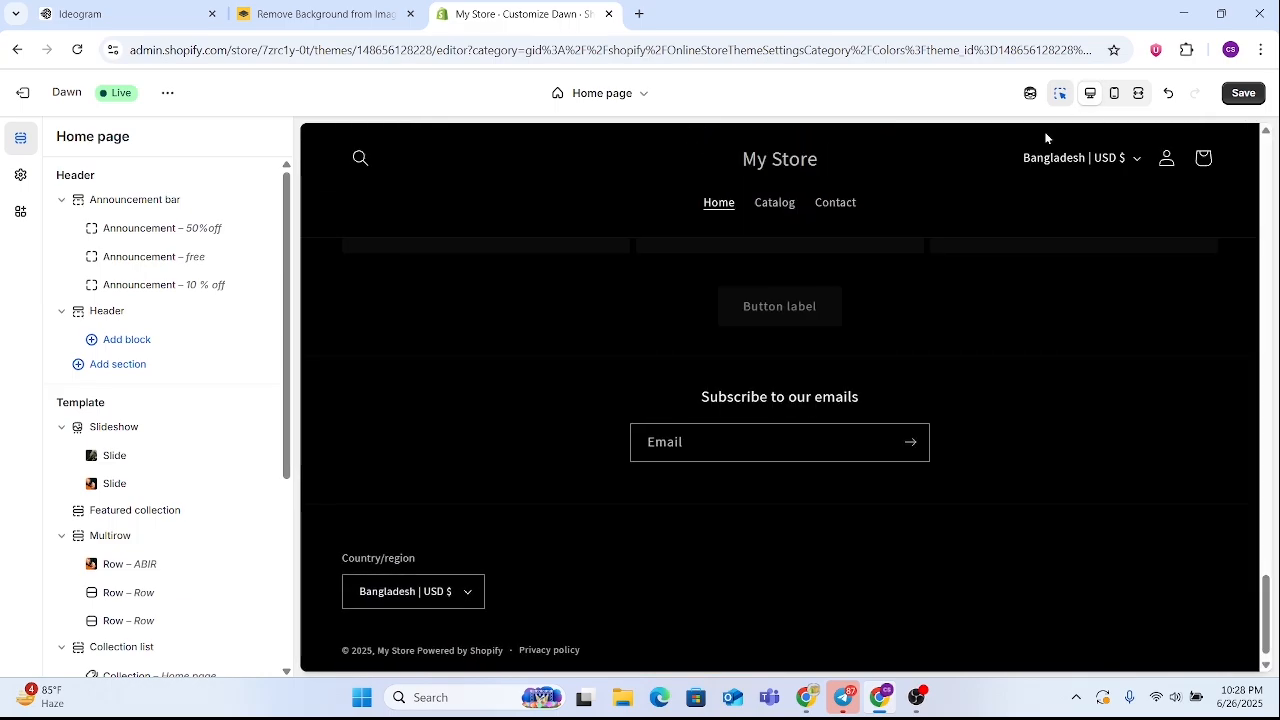
Open the image library for the second column of the Multicolumn section
{"action": "scroll", "coordinate": [579, 344], "scroll_direction": "up", "scroll_amount": 5}
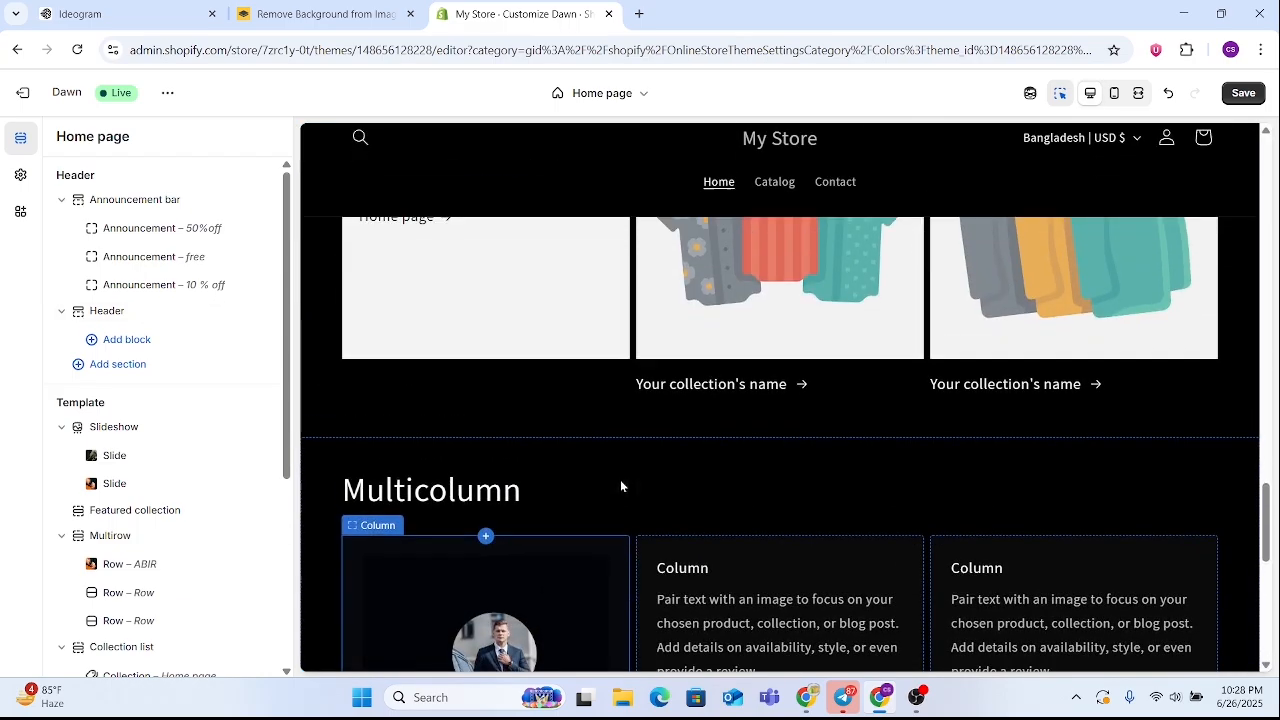
{"action": "scroll", "coordinate": [621, 484], "scroll_direction": "down", "scroll_amount": 3}
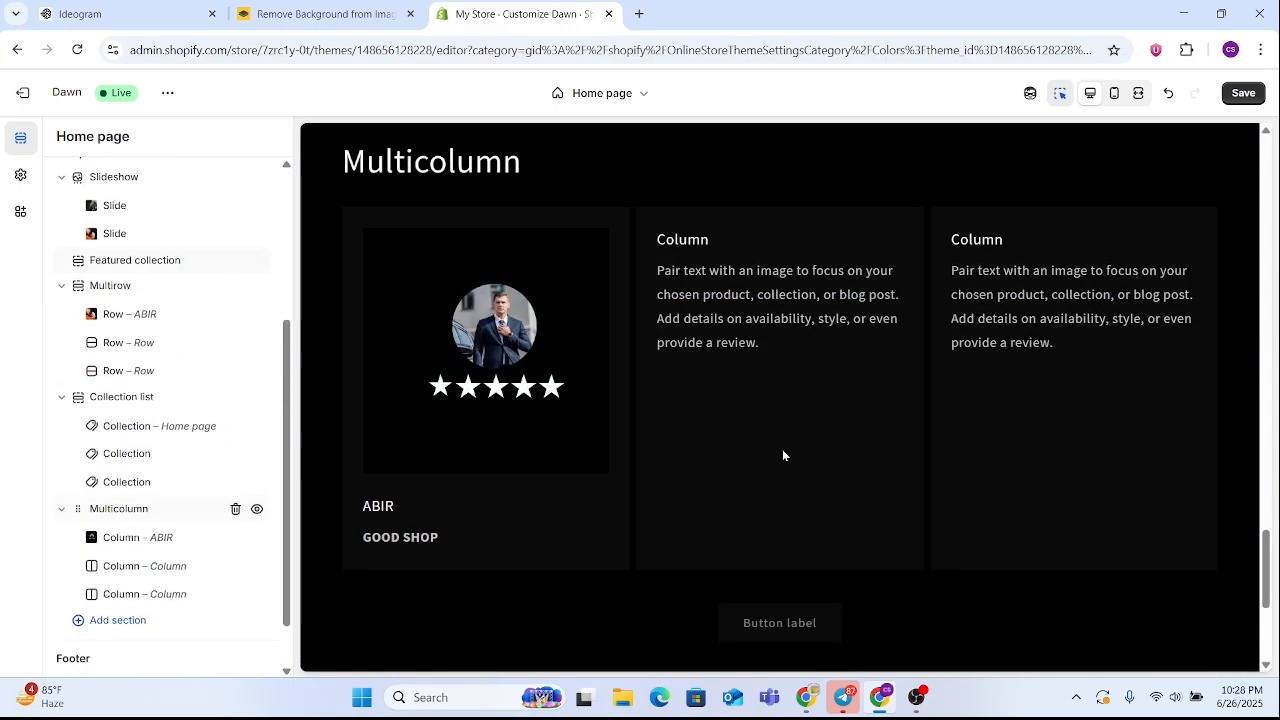
{"action": "scroll", "coordinate": [770, 445], "scroll_direction": "down", "scroll_amount": 3}
{"action": "scroll", "coordinate": [740, 455], "scroll_direction": "up", "scroll_amount": 3}
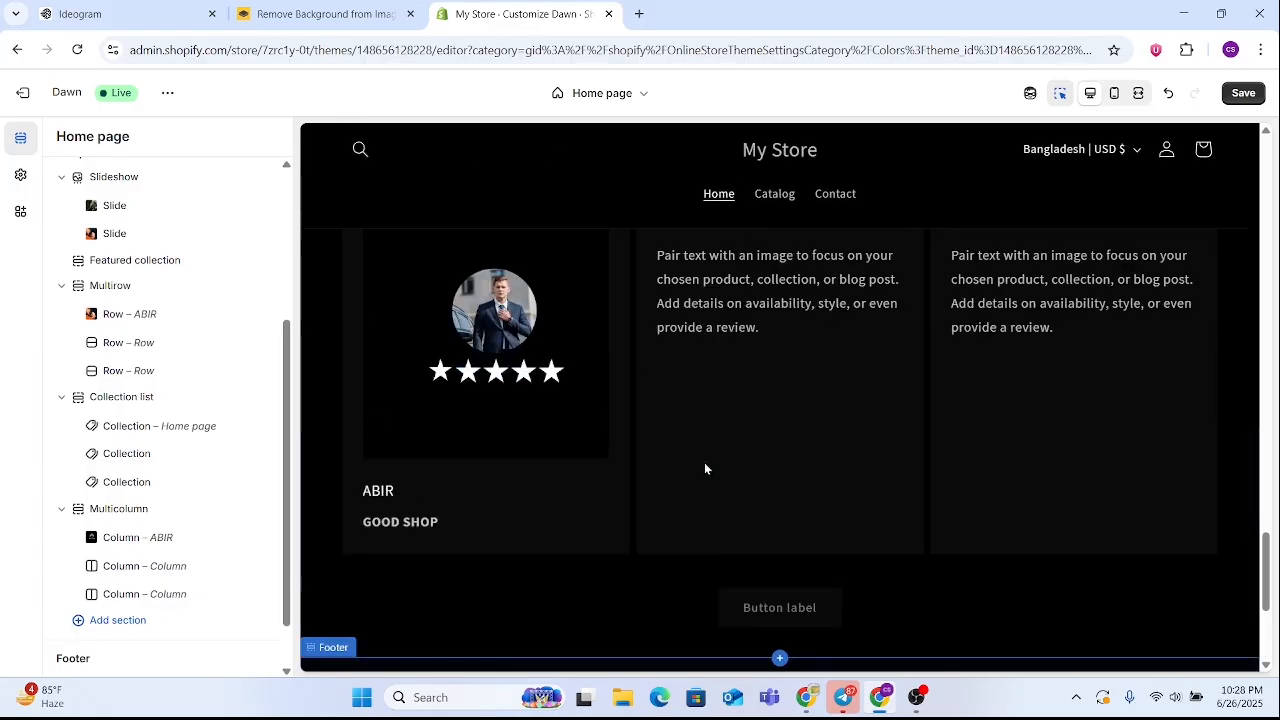
{"action": "scroll", "coordinate": [704, 468], "scroll_direction": "up", "scroll_amount": 3}
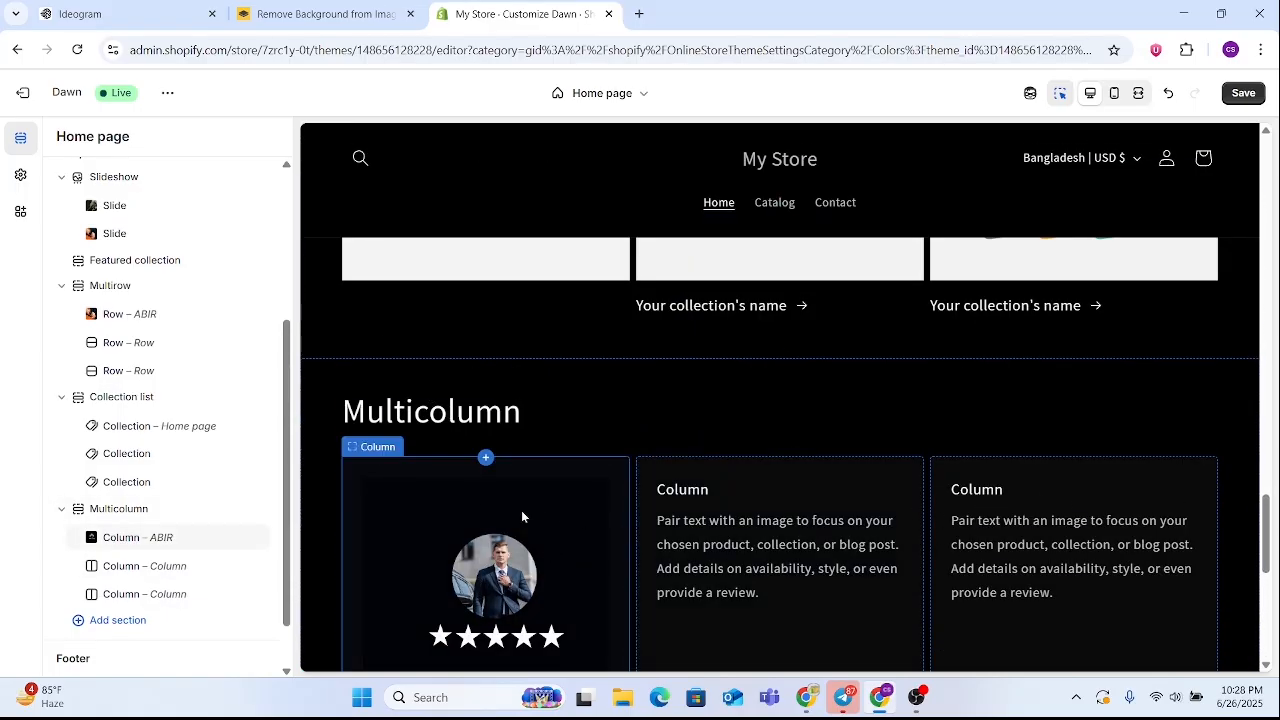
{"action": "scroll", "coordinate": [409, 545], "scroll_direction": "up", "scroll_amount": 1}
{"action": "scroll", "coordinate": [515, 500], "scroll_direction": "down", "scroll_amount": 3}
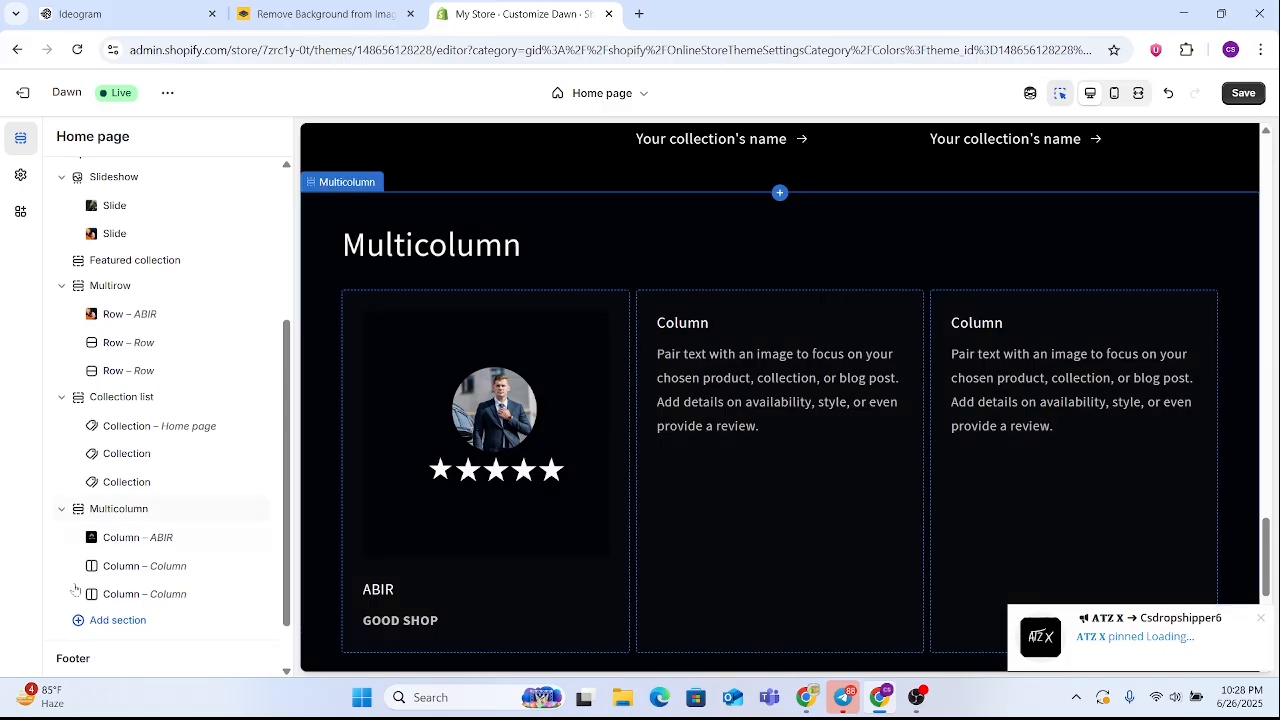
{"action": "left_click", "coordinate": [146, 566]}
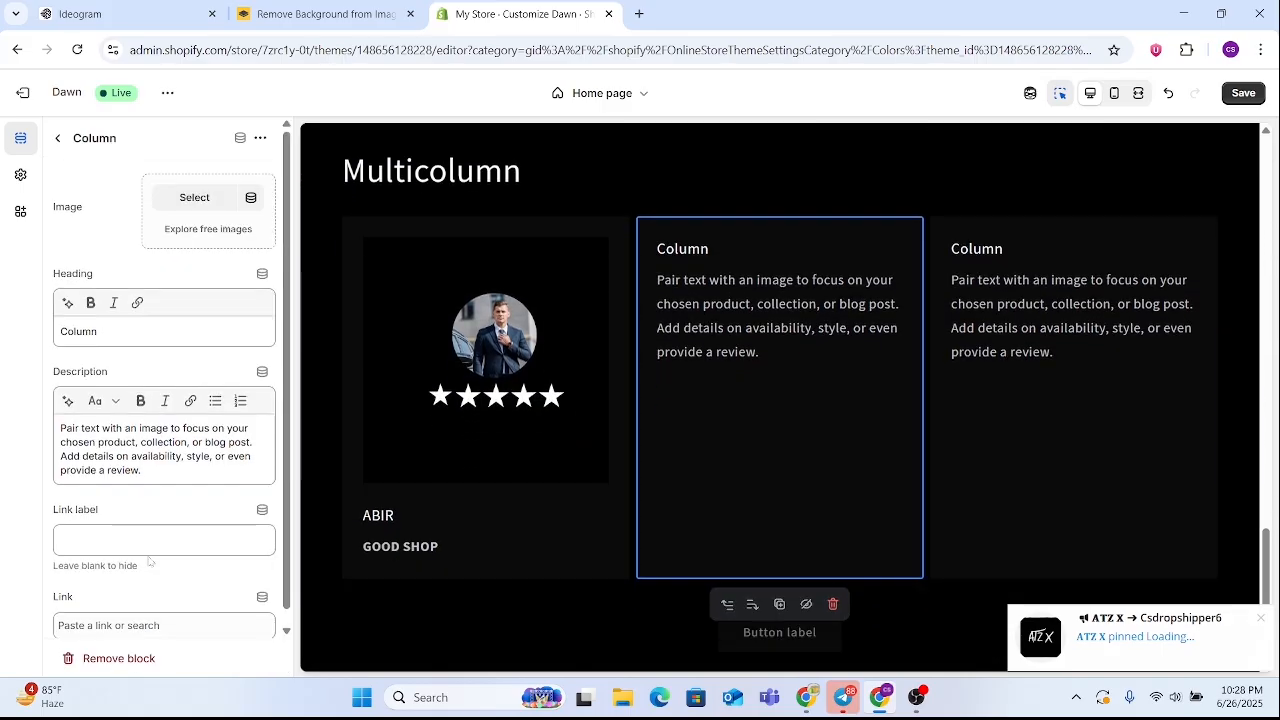
{"action": "left_click", "coordinate": [194, 198]}
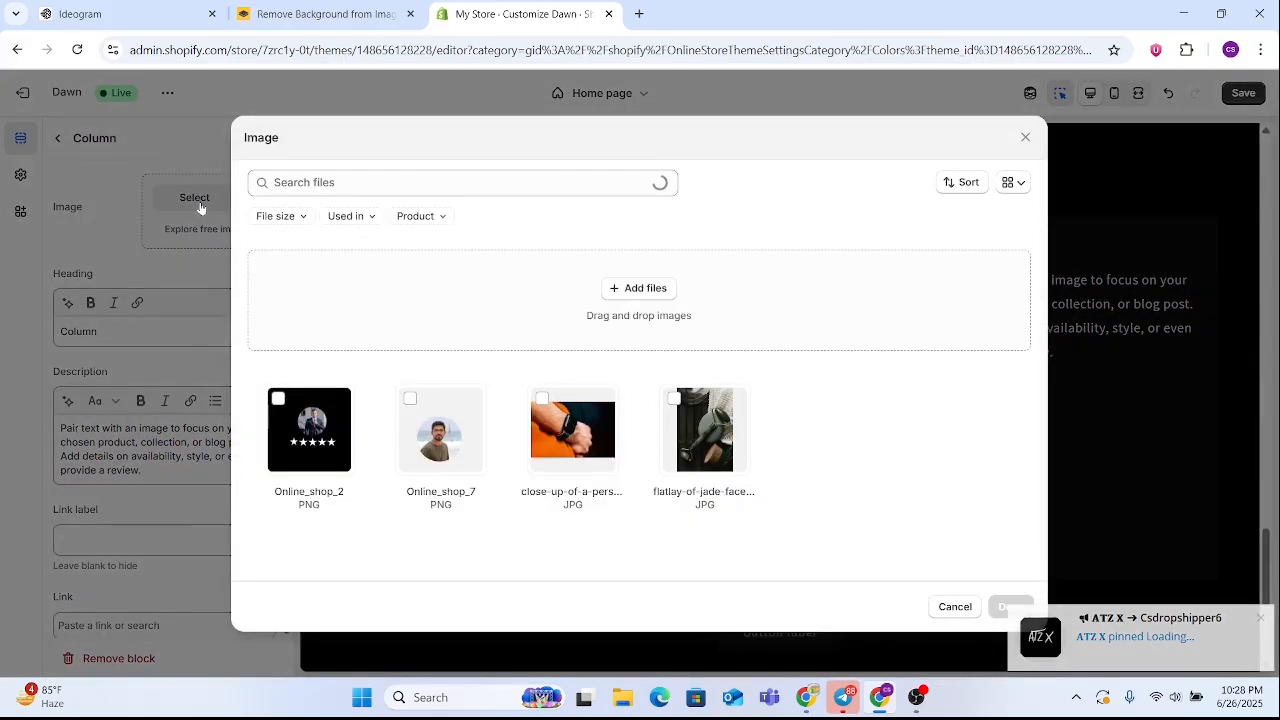
Upload the Online shop (2) image from the Downloads folder for the second column
{"action": "left_click", "coordinate": [648, 288]}
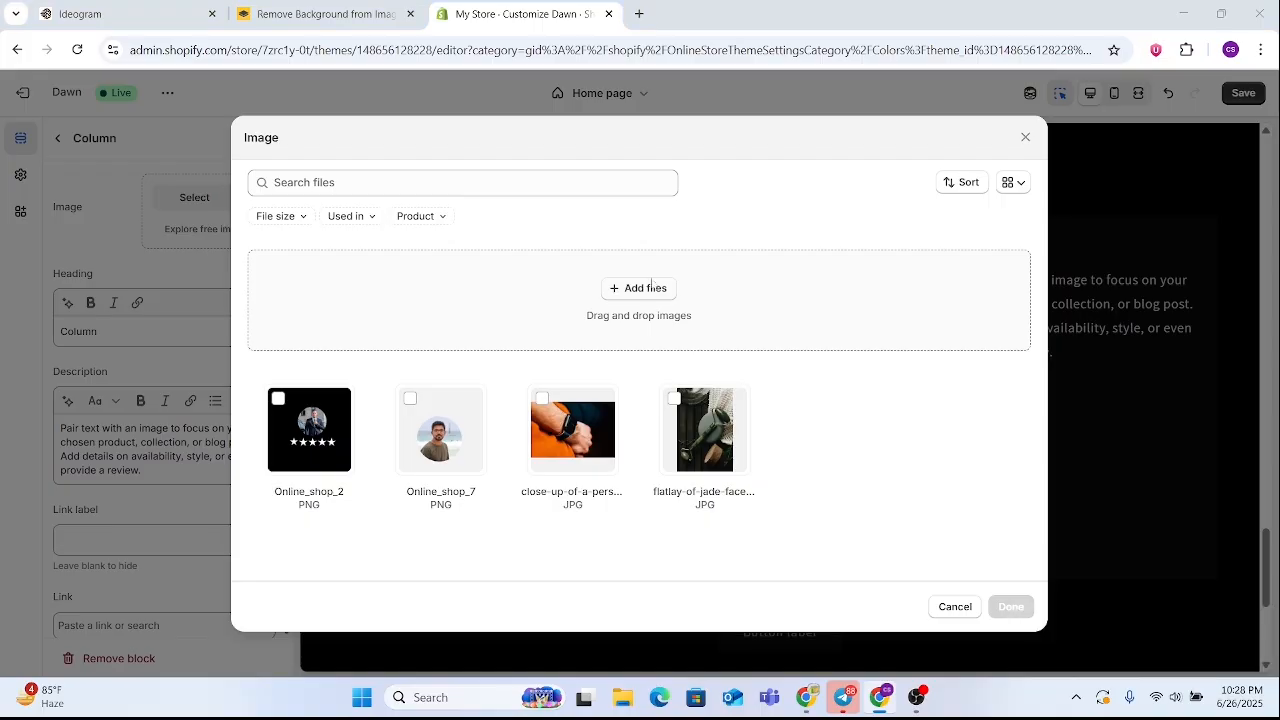
{"action": "scroll", "coordinate": [274, 183], "scroll_direction": "down", "scroll_amount": 10}
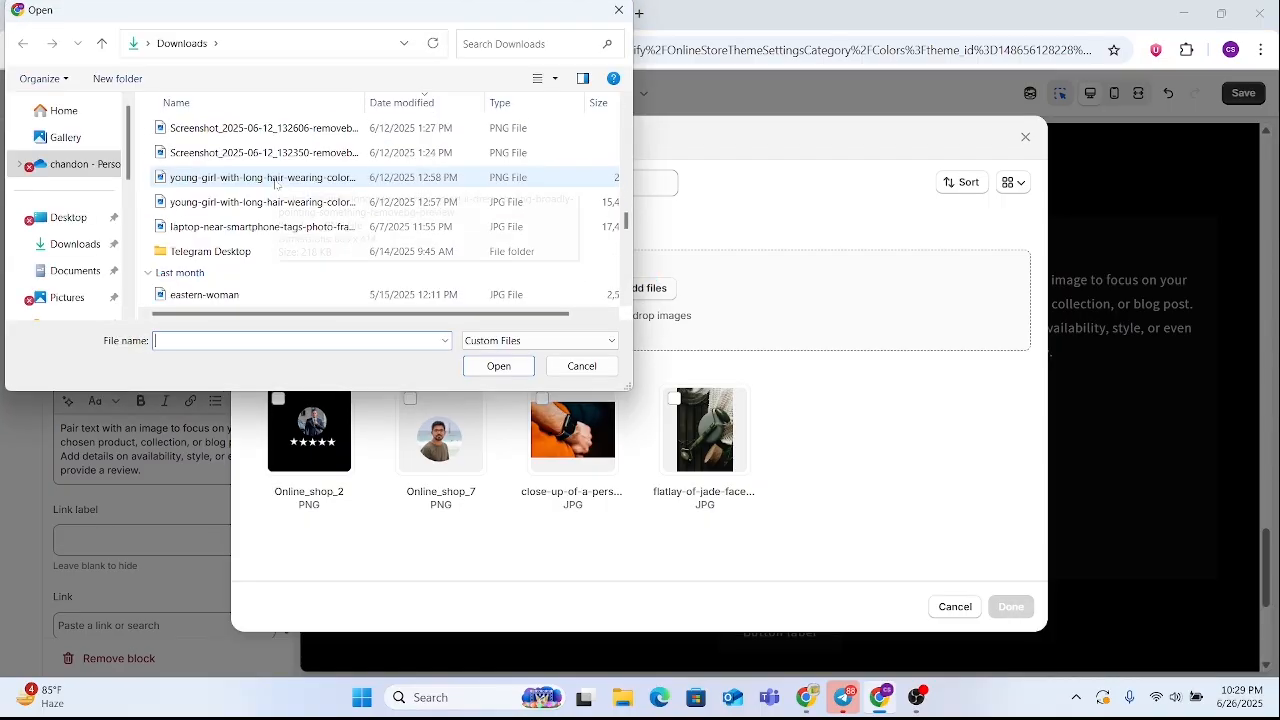
{"action": "scroll", "coordinate": [282, 209], "scroll_direction": "down", "scroll_amount": 1}
{"action": "left_click", "coordinate": [257, 219]}
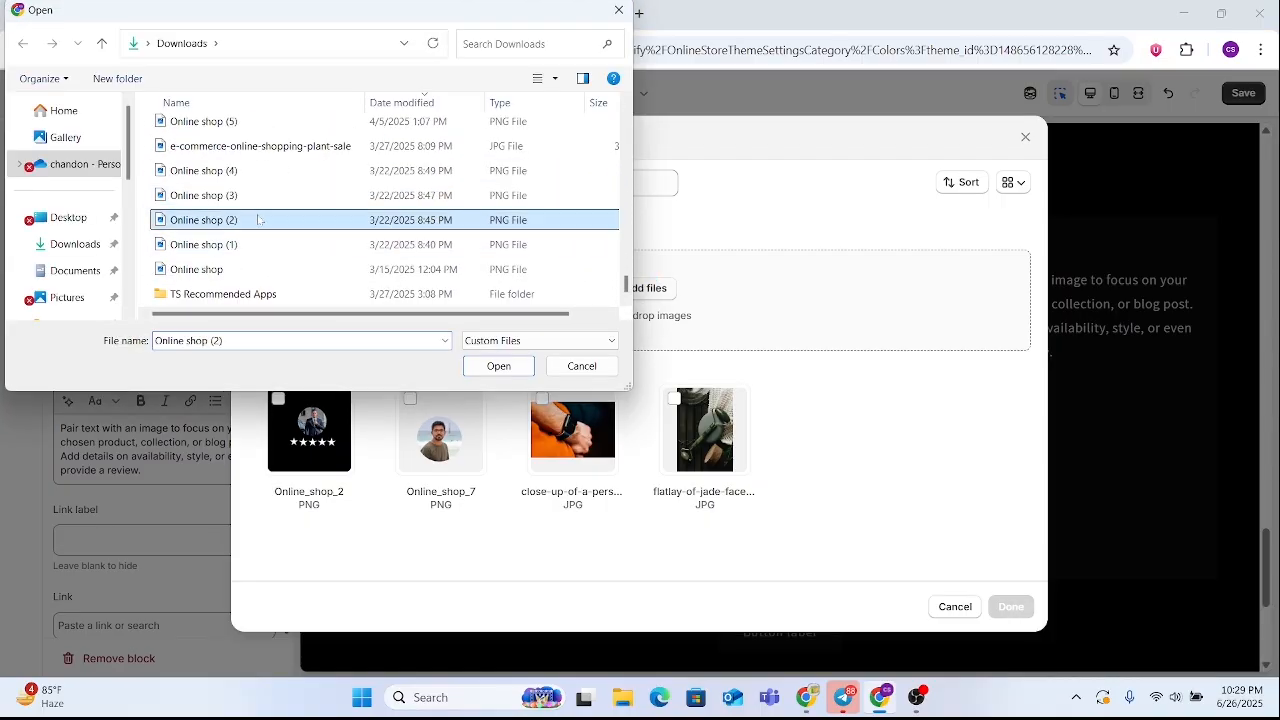
{"action": "left_click", "coordinate": [493, 366]}
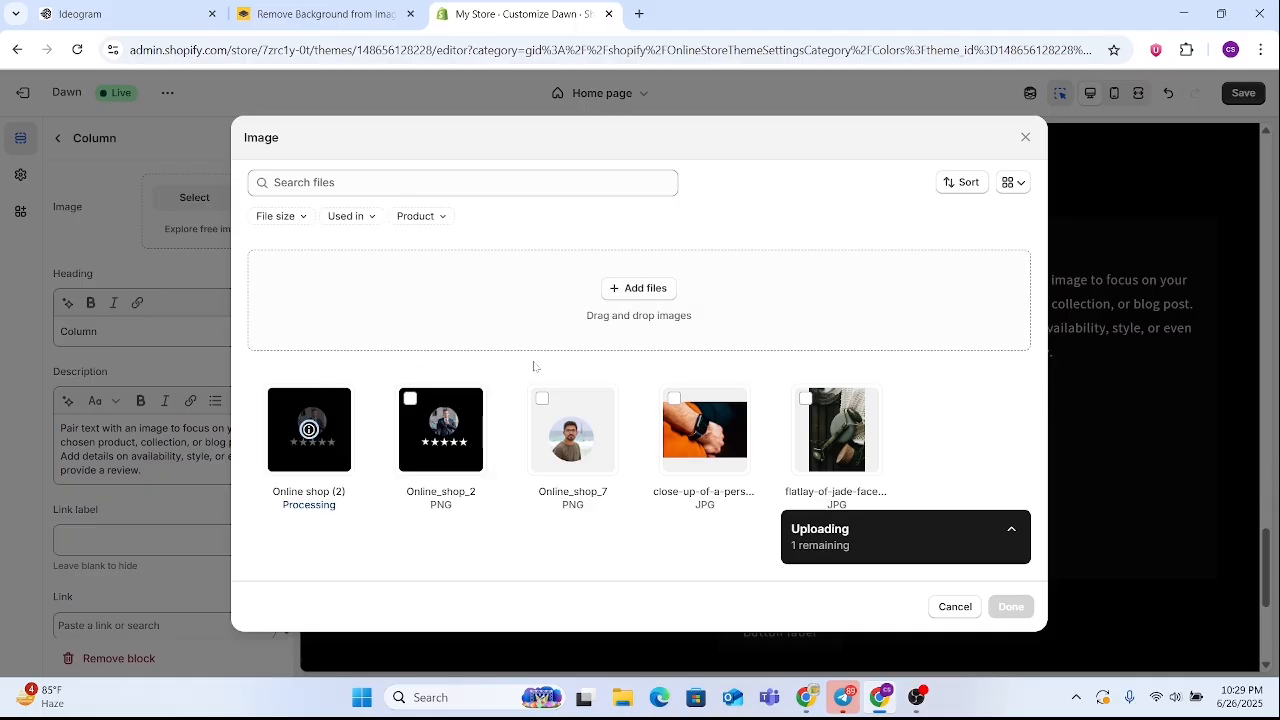
Upload the Online shop (3) image from Downloads and assign it as the second column's image
{"action": "left_click", "coordinate": [644, 289]}
{"action": "scroll", "coordinate": [273, 260], "scroll_direction": "down", "scroll_amount": 3}
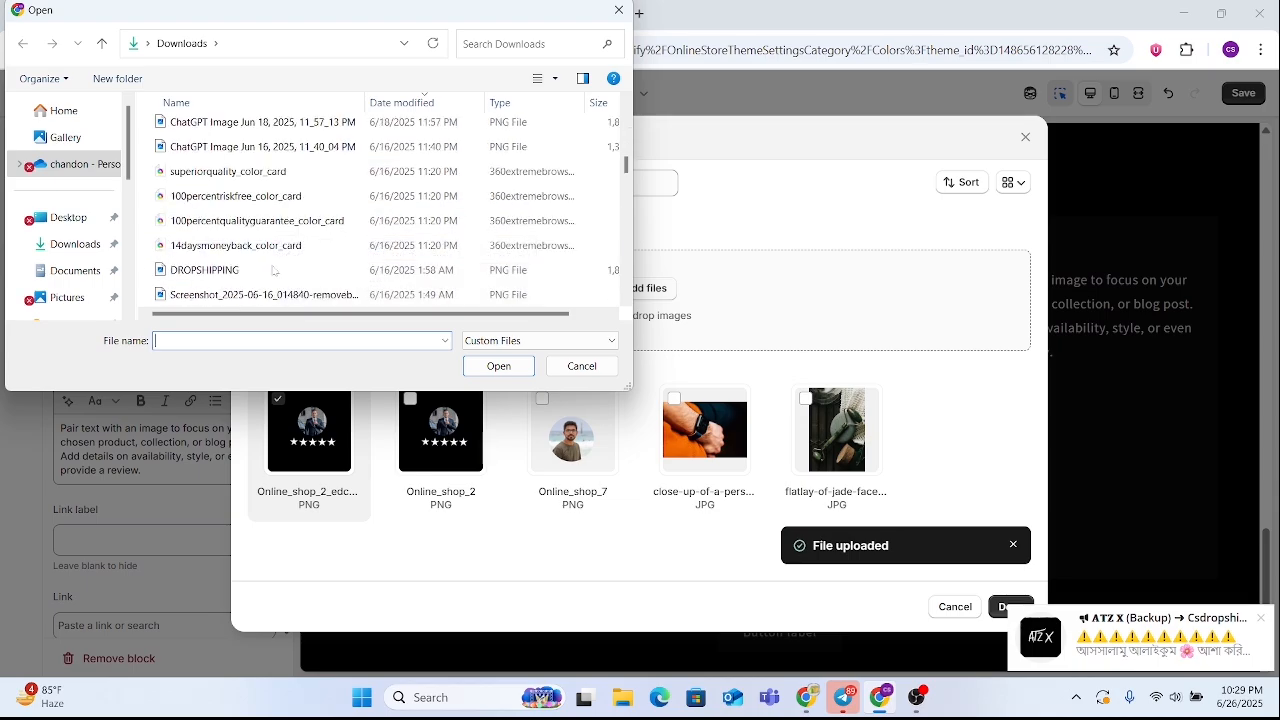
{"action": "scroll", "coordinate": [273, 260], "scroll_direction": "down", "scroll_amount": 6}
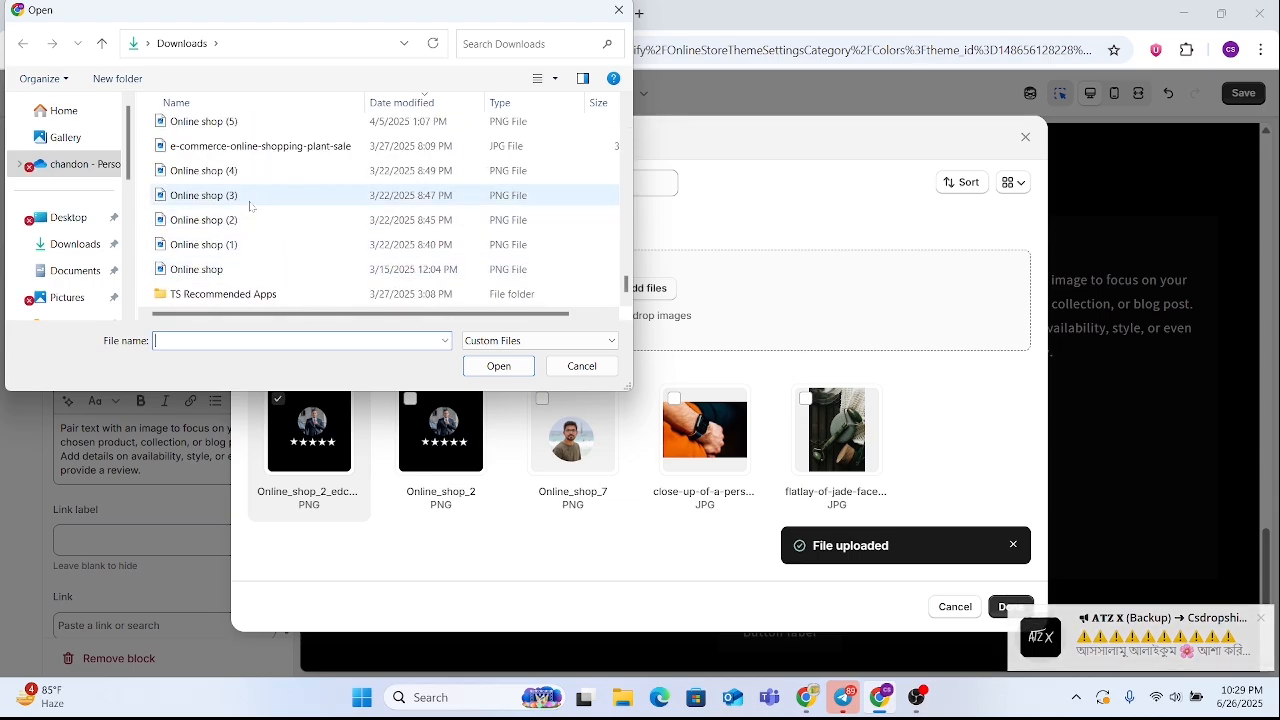
{"action": "left_click", "coordinate": [250, 198]}
{"action": "left_click", "coordinate": [490, 368]}
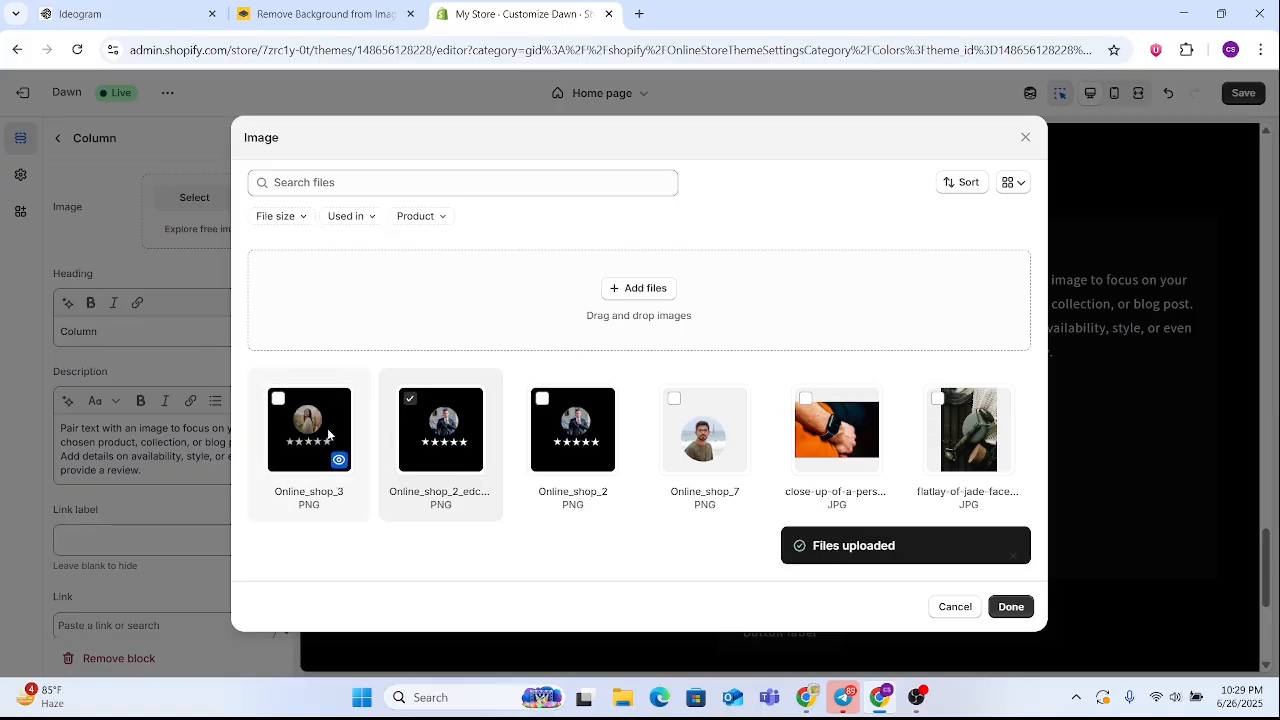
{"action": "left_click", "coordinate": [278, 399]}
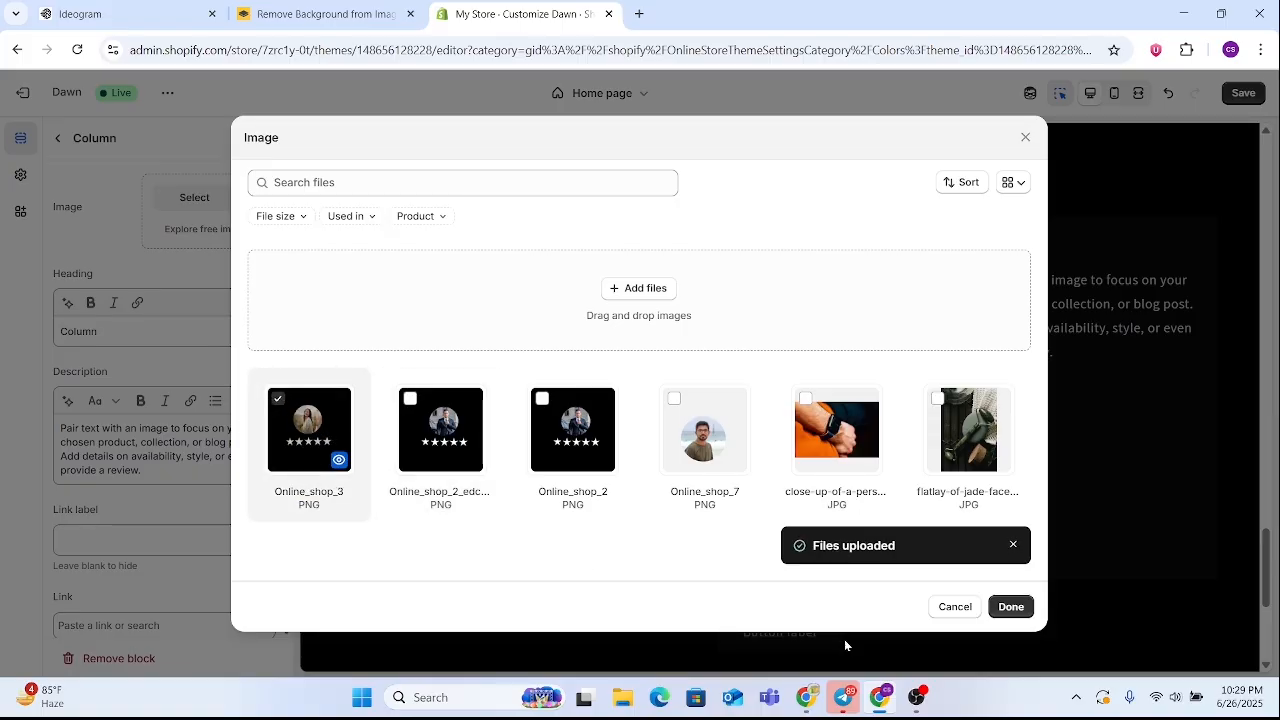
{"action": "left_click", "coordinate": [1009, 607]}
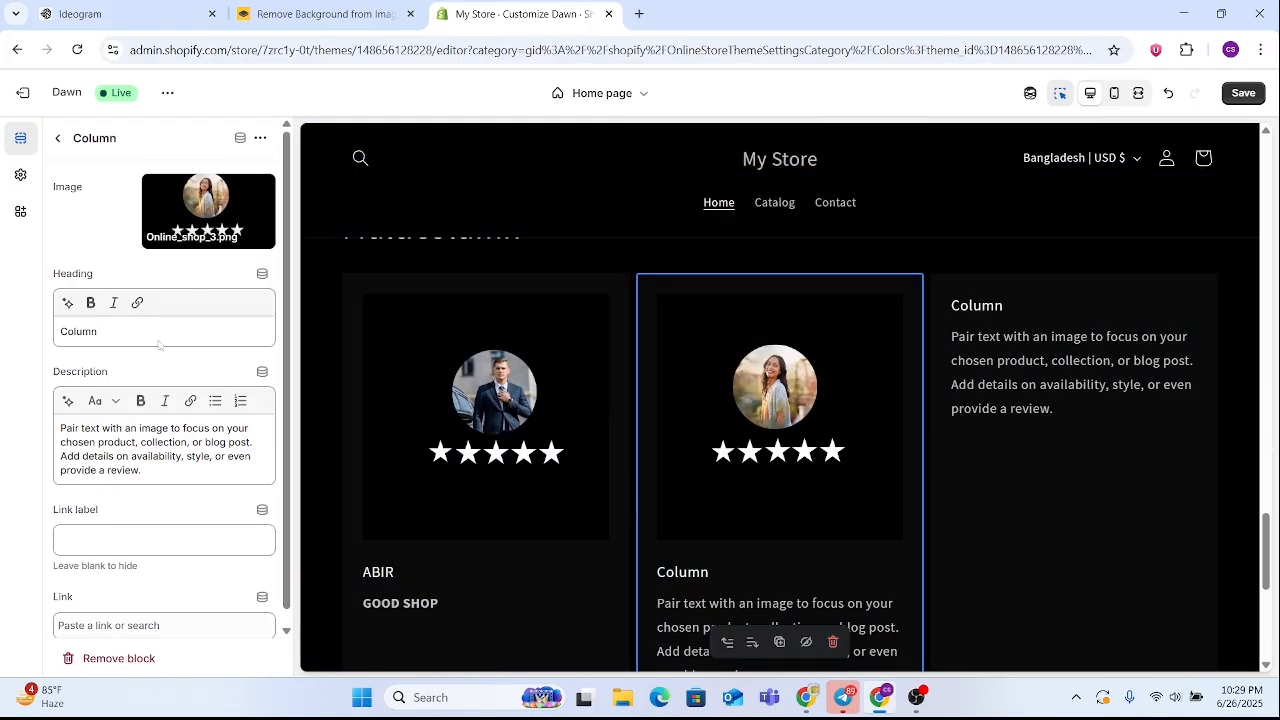
Replace the heading of the Multicolumn section's second column with the reviewer's name in capital letters
{"action": "left_click", "coordinate": [158, 343]}
{"action": "key", "text": "ctrl+a"}
{"action": "key", "text": "BackSpace"}
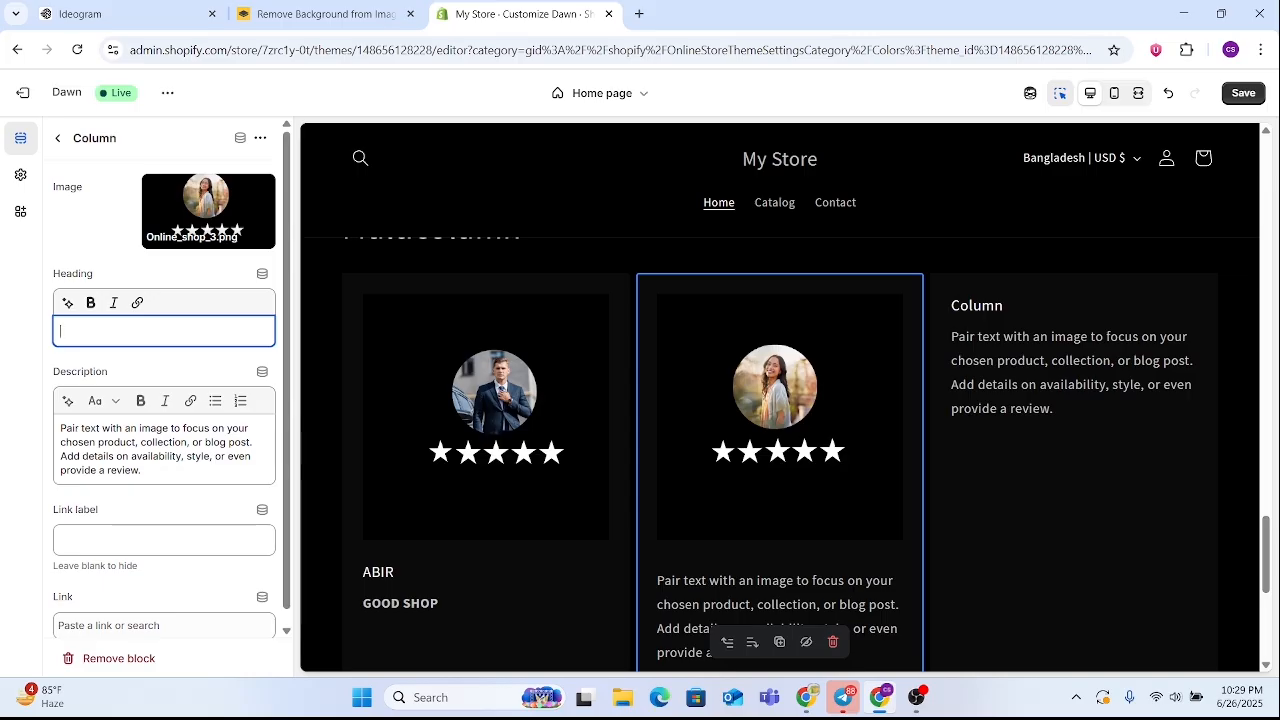
{"action": "type", "text": "ROKI"}
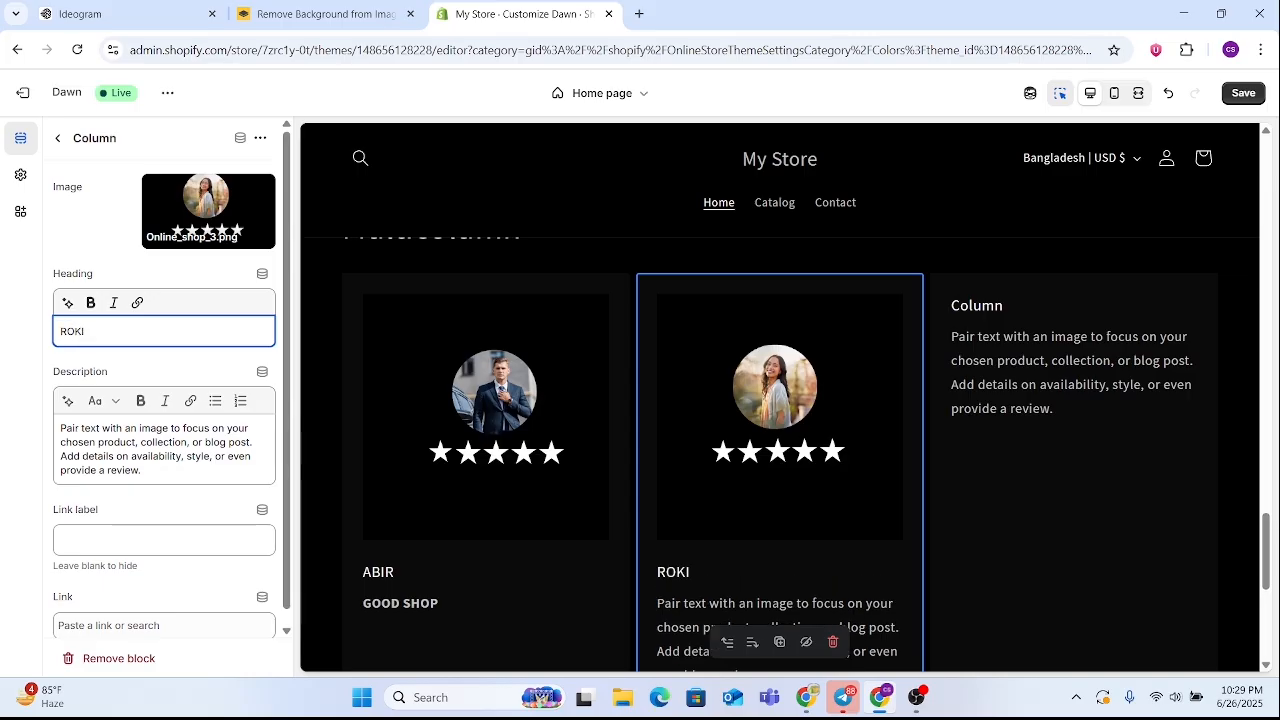
{"action": "left_click", "coordinate": [101, 503]}
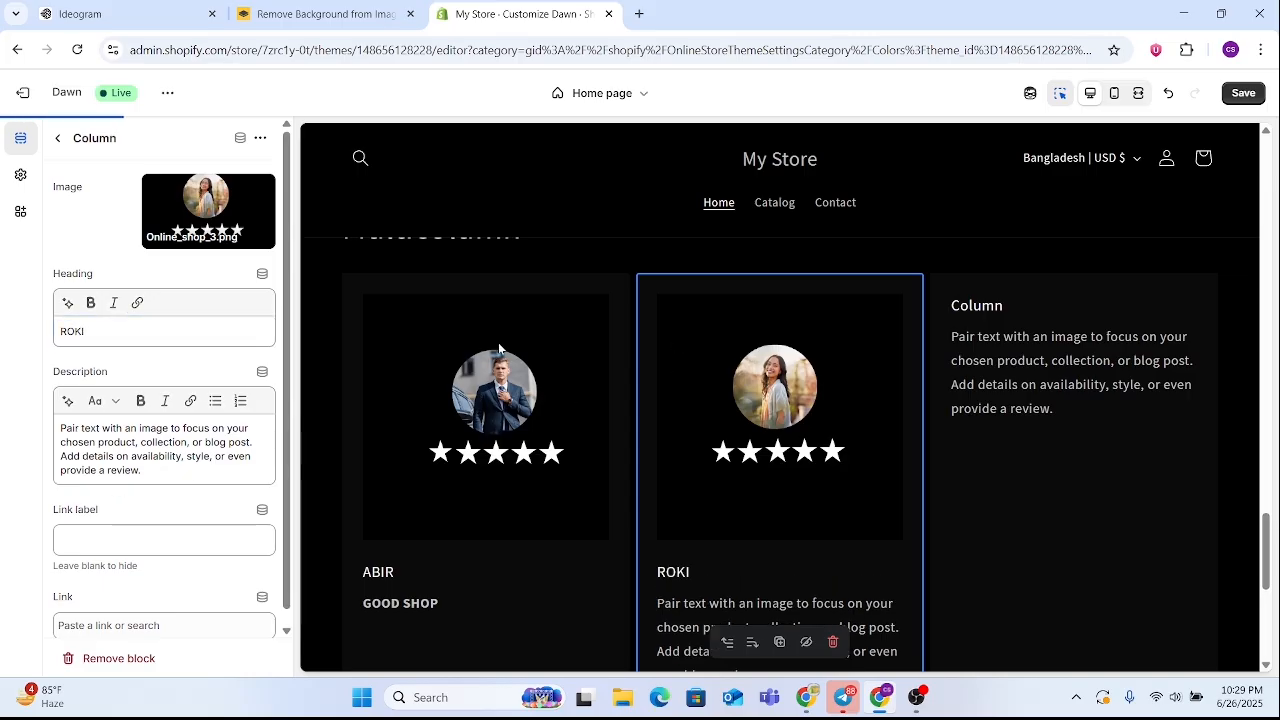
Make the heading text of the Multicolumn section's second column bold
{"action": "scroll", "coordinate": [736, 423], "scroll_direction": "down", "scroll_amount": 3}
{"action": "scroll", "coordinate": [736, 423], "scroll_direction": "up", "scroll_amount": 2}
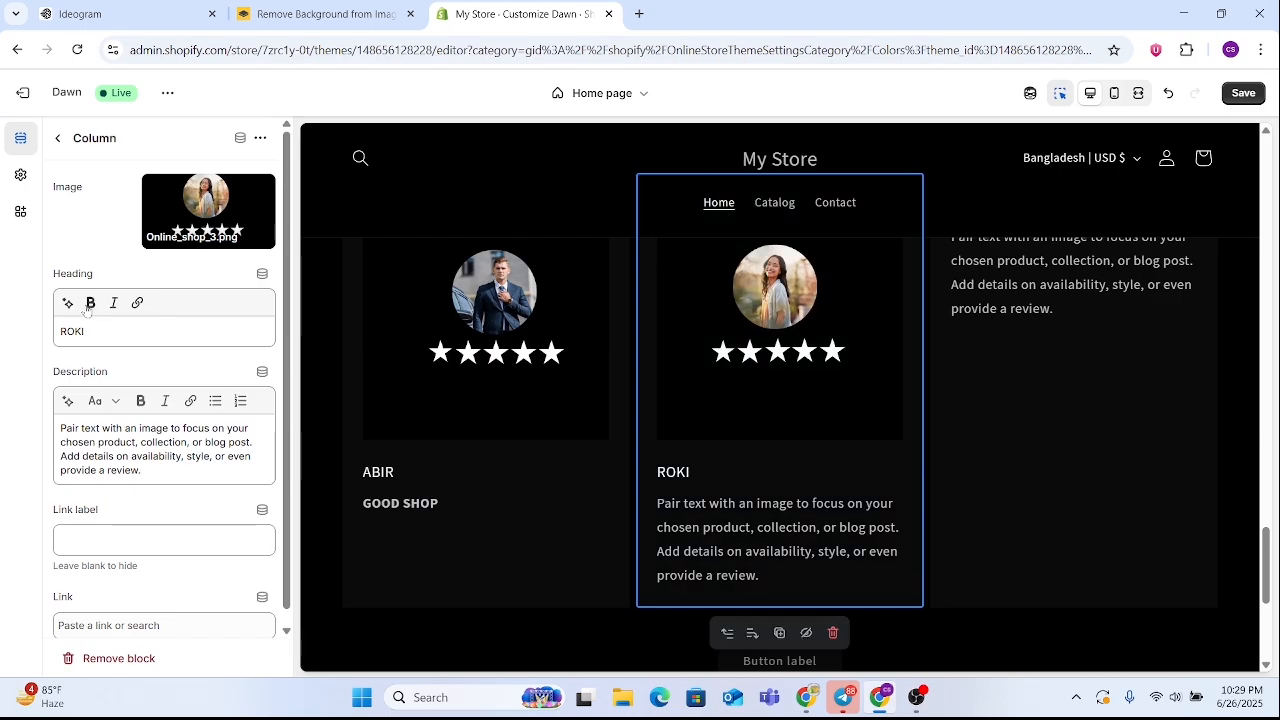
{"action": "left_click_drag", "start_coordinate": [88, 331], "coordinate": [47, 335]}
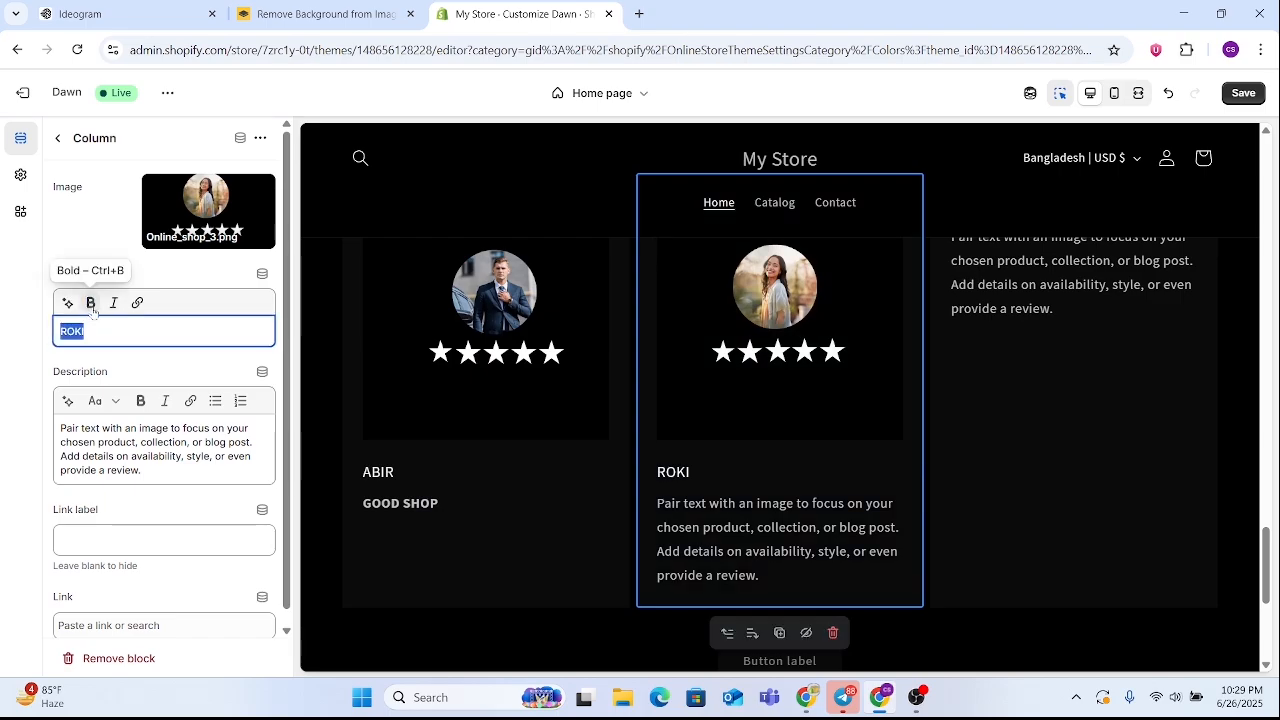
{"action": "left_click", "coordinate": [91, 306]}
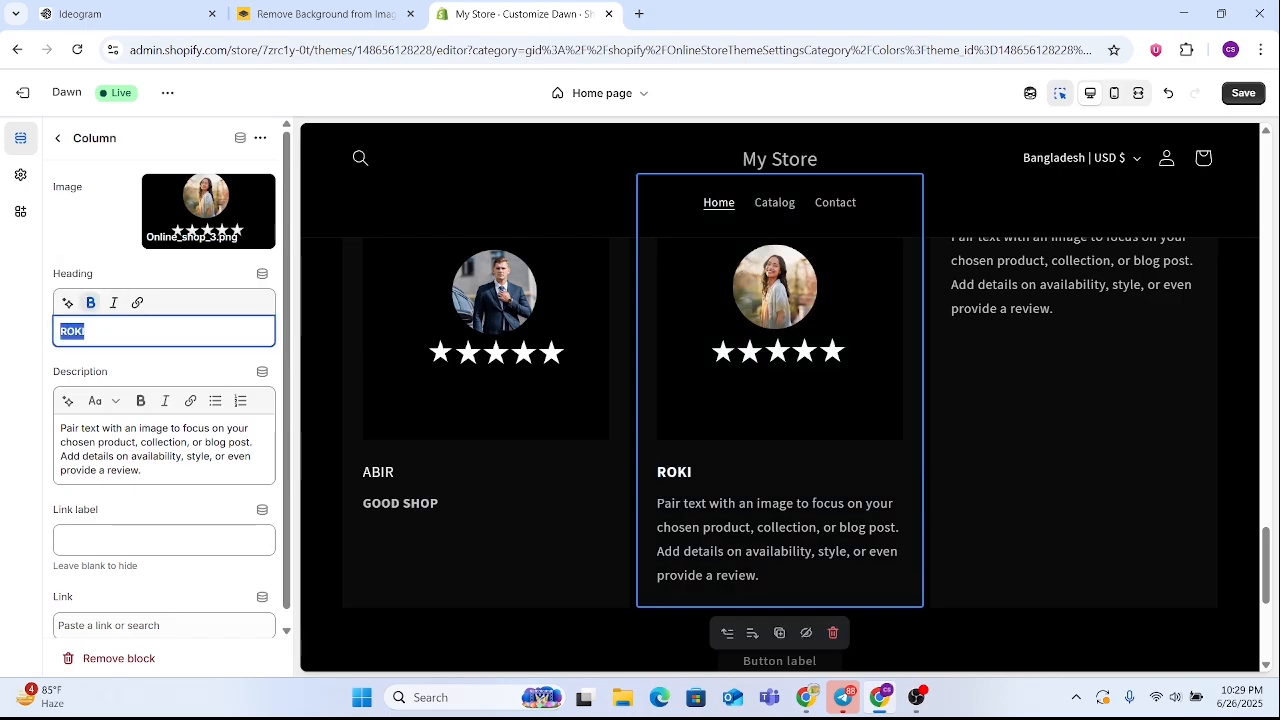
{"action": "left_click", "coordinate": [150, 332]}
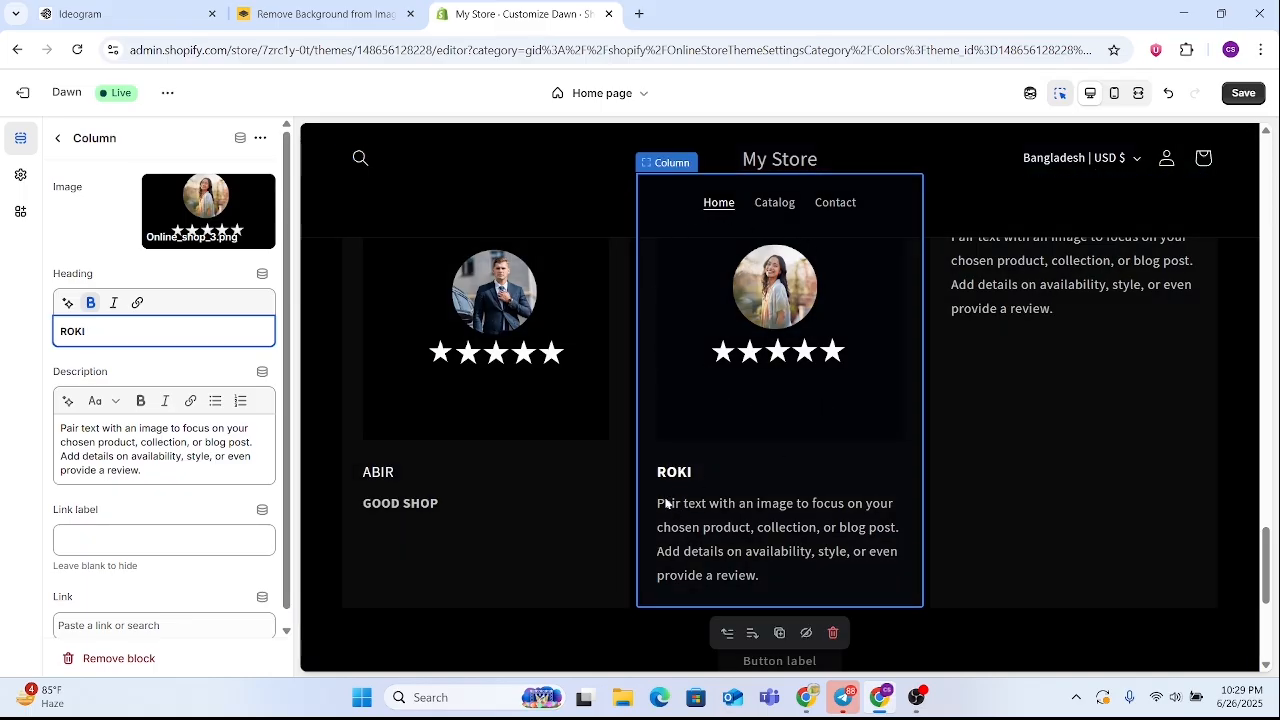
{"action": "scroll", "coordinate": [710, 522], "scroll_direction": "down", "scroll_amount": 1}
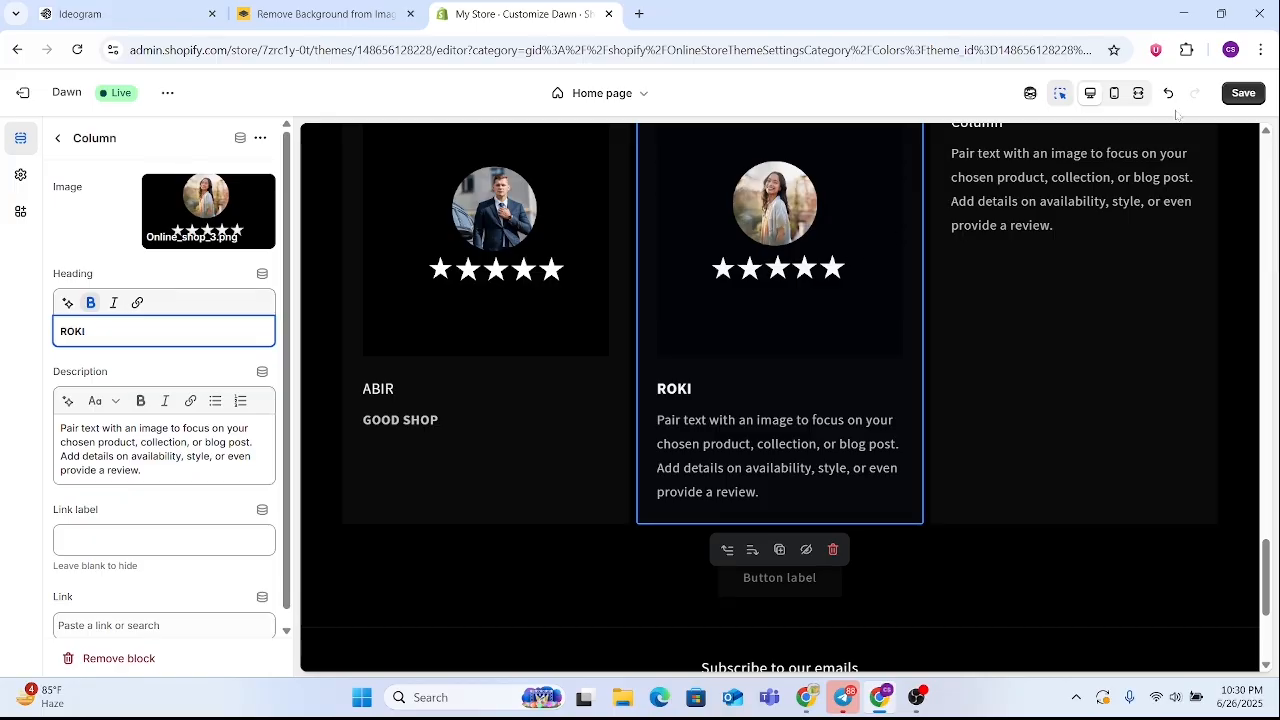
Check the Multicolumn section's review columns in the mobile preview, switch back to the desktop preview and leave the column's settings
{"action": "left_click", "coordinate": [1116, 95]}
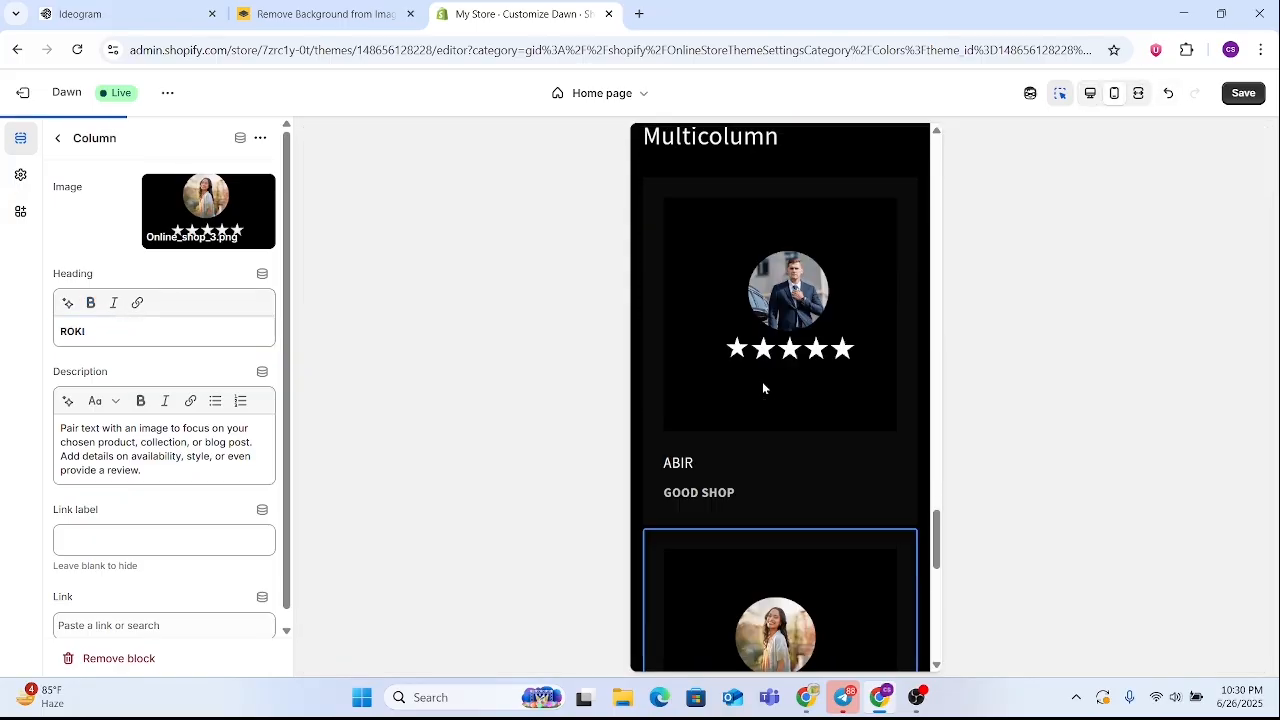
{"action": "scroll", "coordinate": [787, 425], "scroll_direction": "up", "scroll_amount": 6}
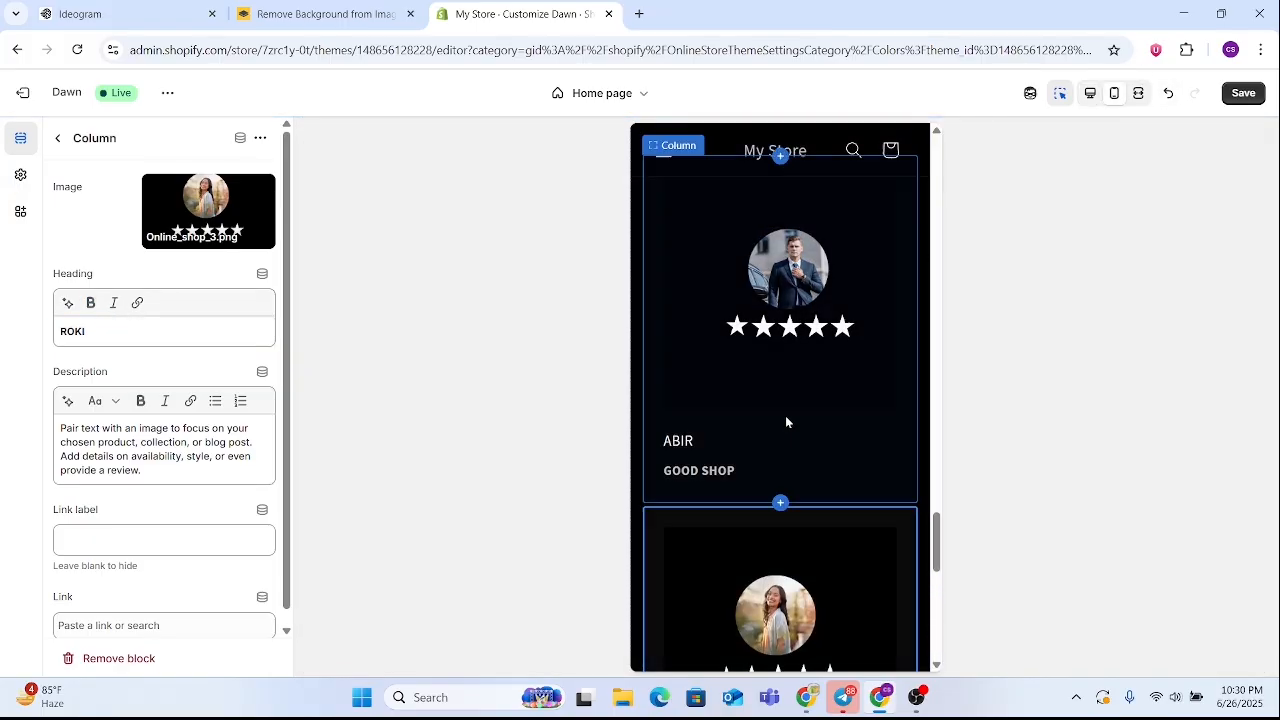
{"action": "scroll", "coordinate": [785, 418], "scroll_direction": "down", "scroll_amount": 3}
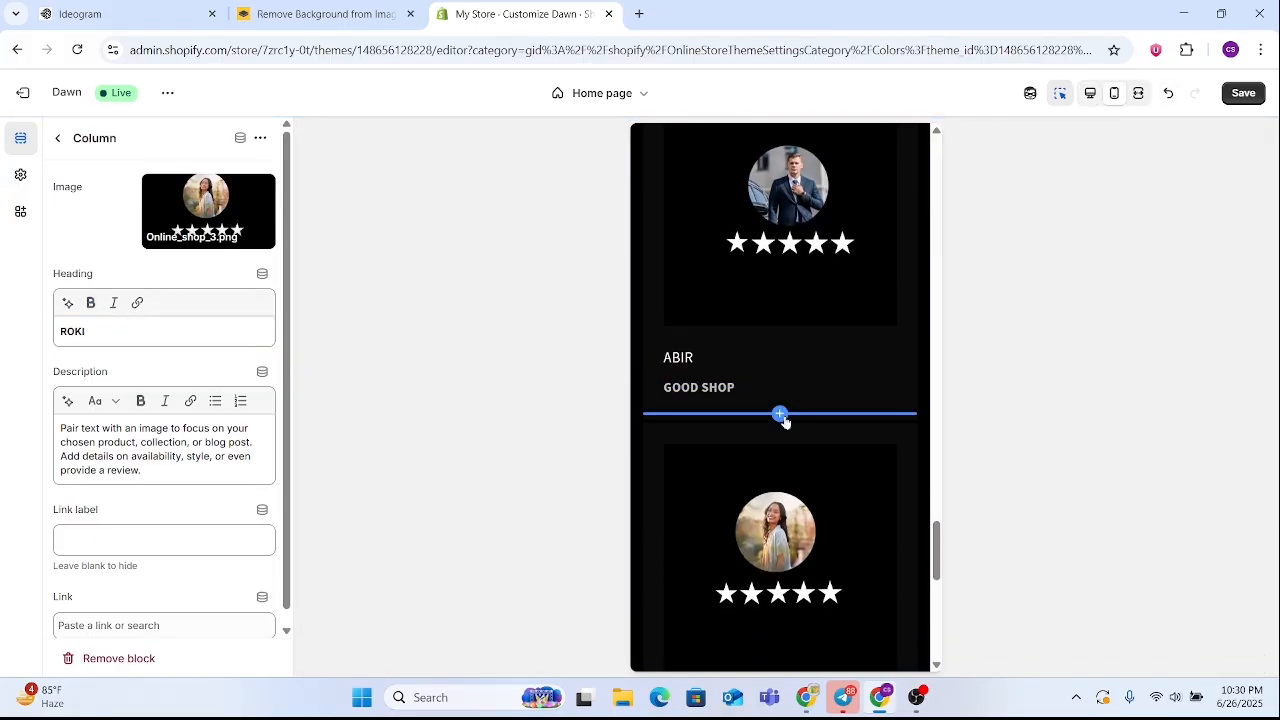
{"action": "left_click", "coordinate": [1090, 93]}
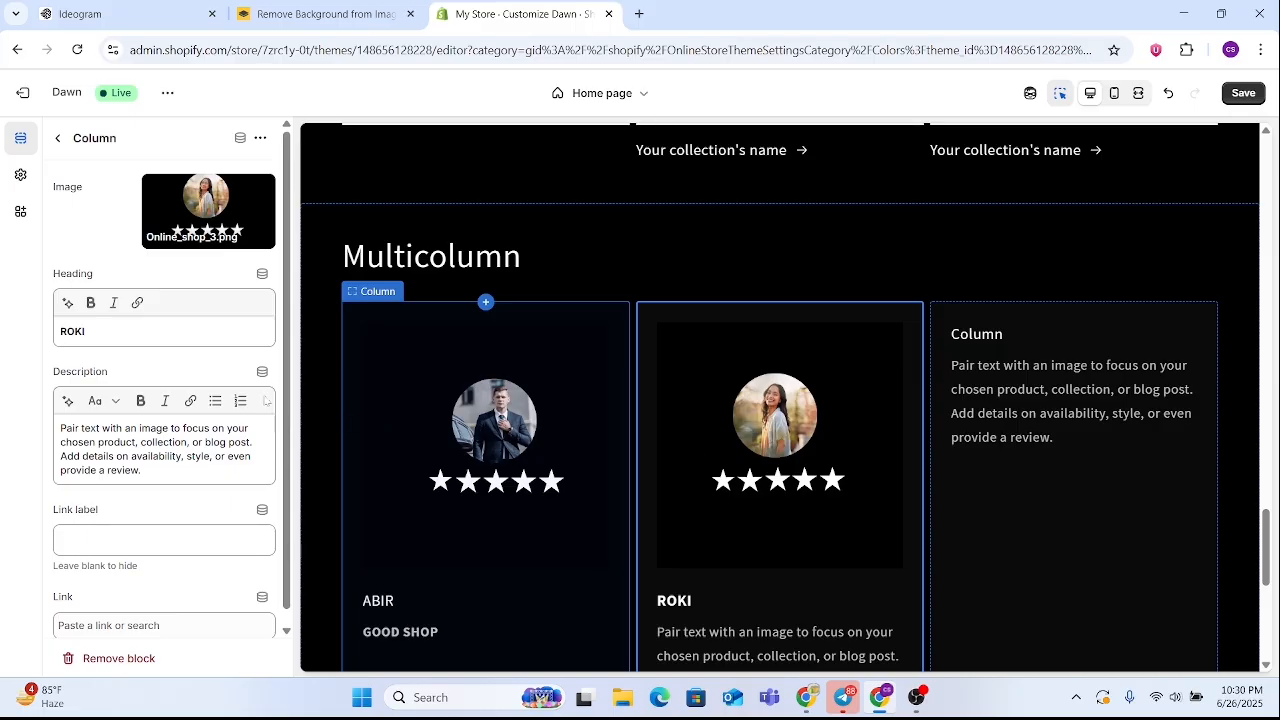
{"action": "scroll", "coordinate": [240, 497], "scroll_direction": "down", "scroll_amount": 1}
{"action": "scroll", "coordinate": [241, 497], "scroll_direction": "down", "scroll_amount": 1}
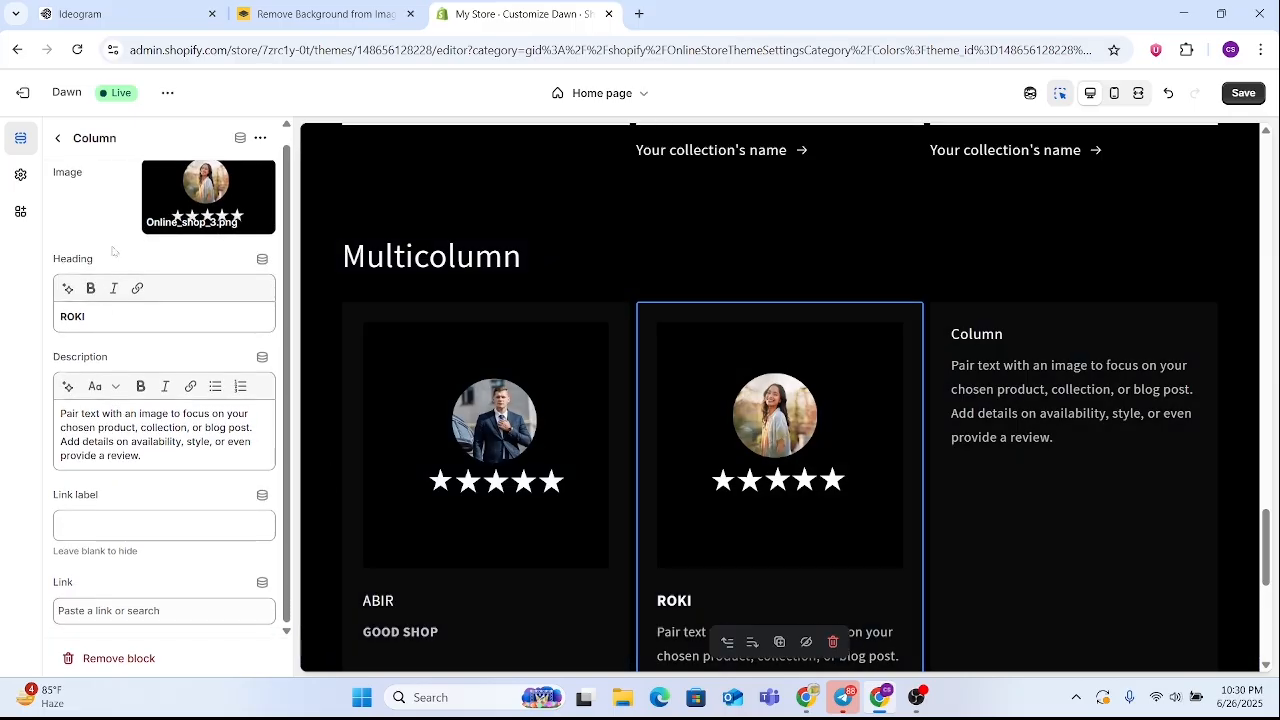
{"action": "left_click", "coordinate": [55, 137]}
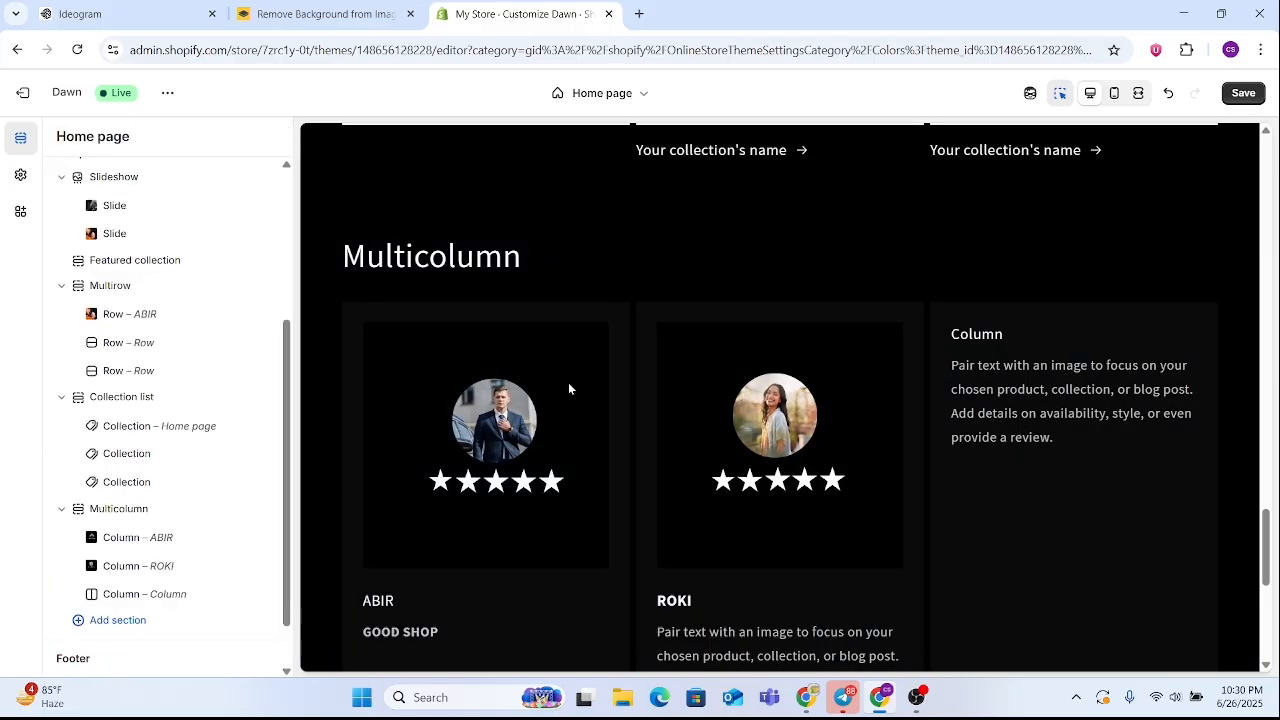
Add a Video section to the home page template below the Multicolumn section
{"action": "scroll", "coordinate": [651, 378], "scroll_direction": "down", "scroll_amount": 5}
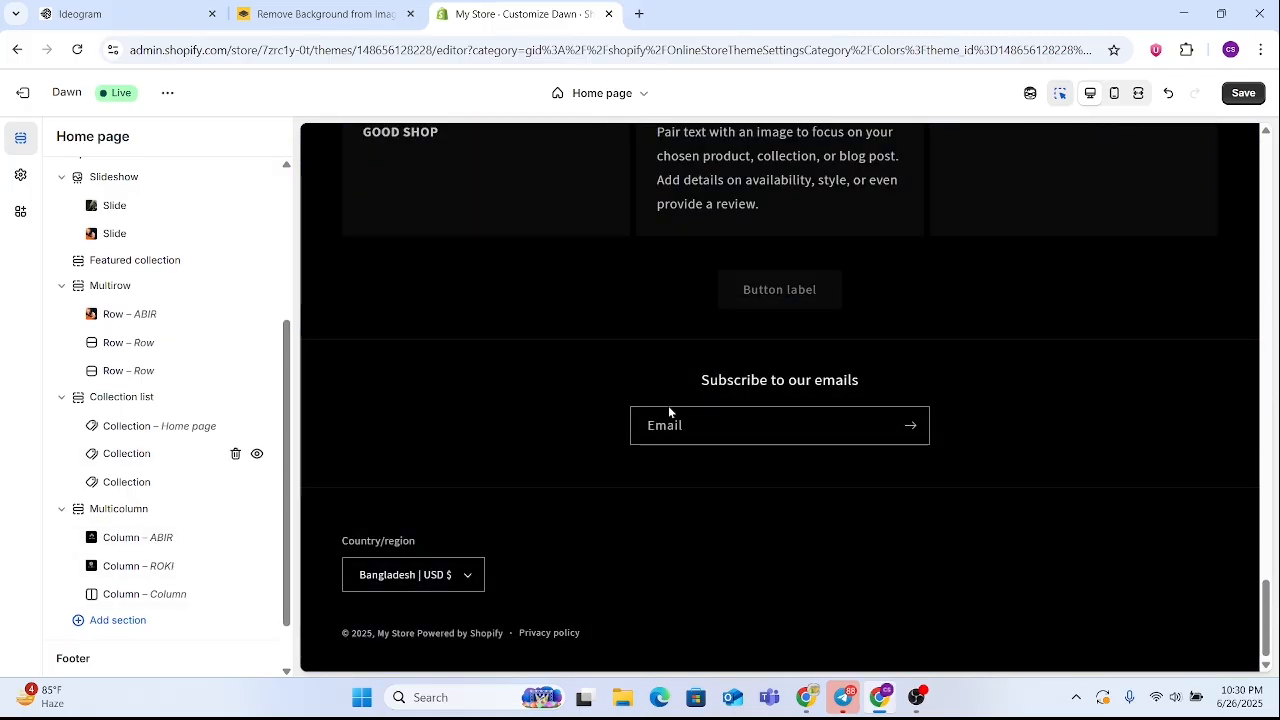
{"action": "scroll", "coordinate": [205, 528], "scroll_direction": "down", "scroll_amount": 1}
{"action": "left_click", "coordinate": [118, 560]}
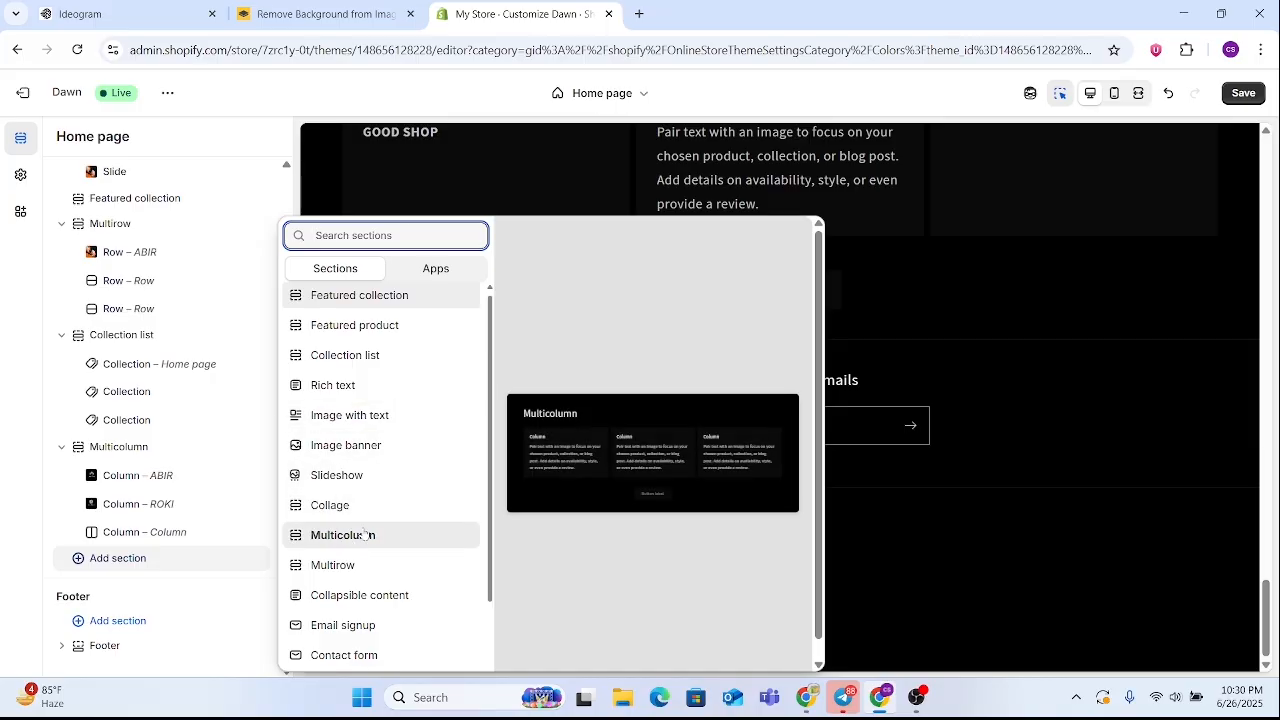
{"action": "scroll", "coordinate": [386, 560], "scroll_direction": "down", "scroll_amount": 1}
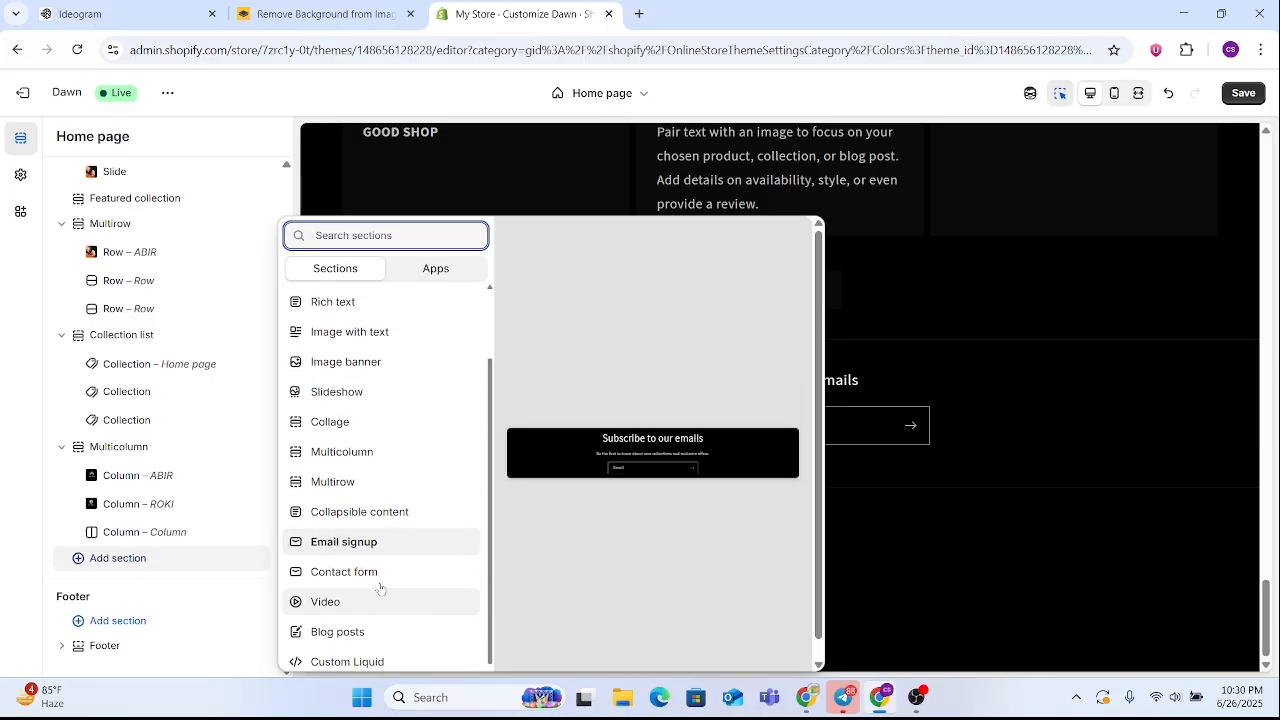
{"action": "left_click", "coordinate": [390, 575]}
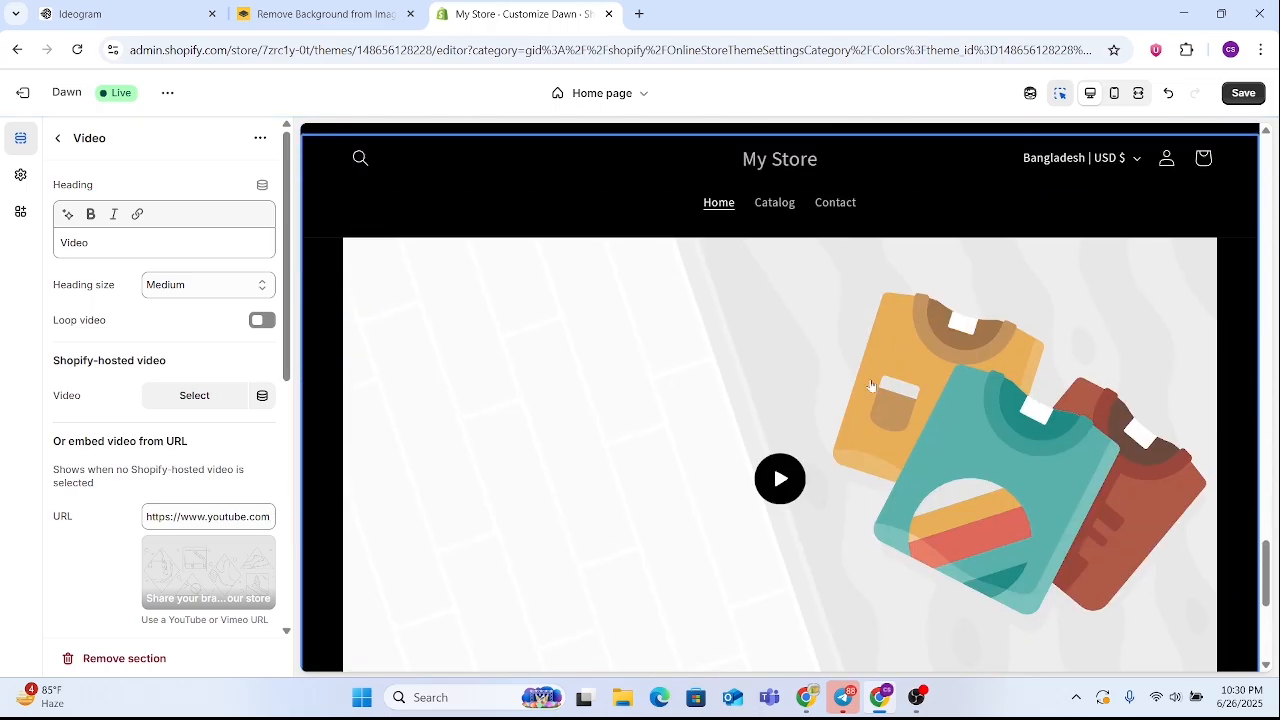
Examine the Video section in the home page preview and return to the section list
{"action": "scroll", "coordinate": [884, 407], "scroll_direction": "up", "scroll_amount": 5}
{"action": "scroll", "coordinate": [884, 407], "scroll_direction": "down", "scroll_amount": 8}
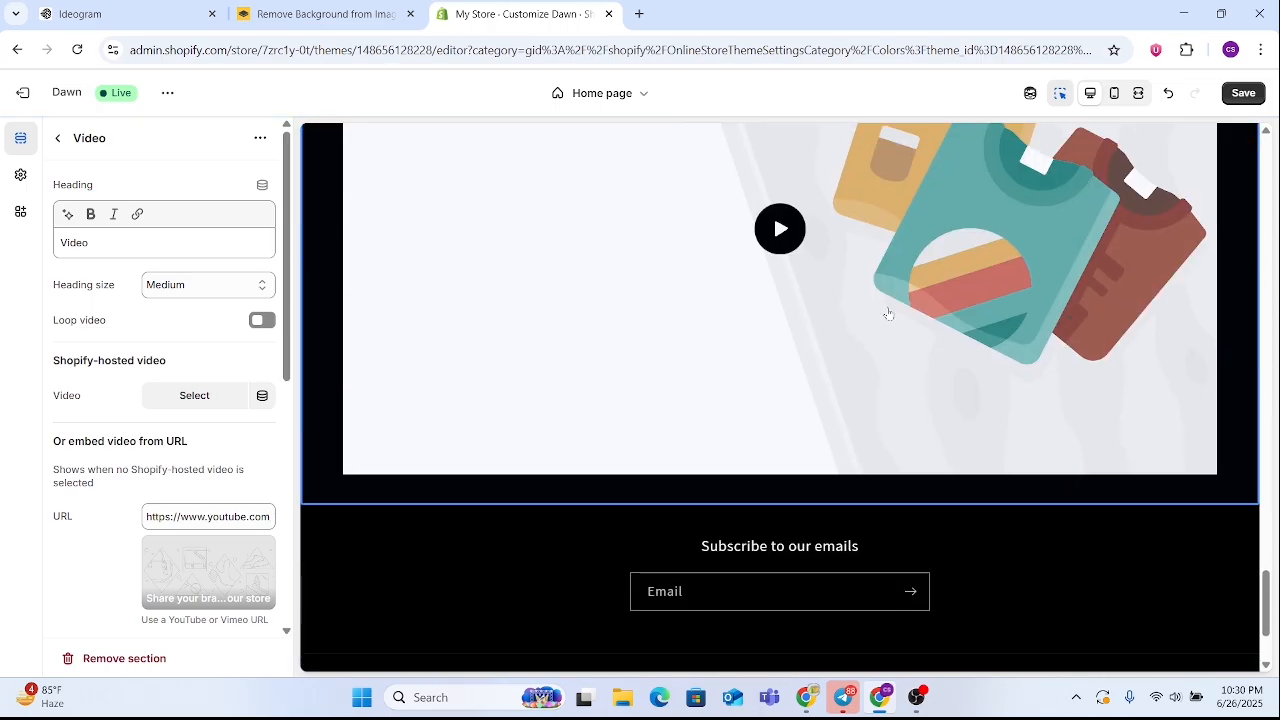
{"action": "scroll", "coordinate": [781, 334], "scroll_direction": "up", "scroll_amount": 3}
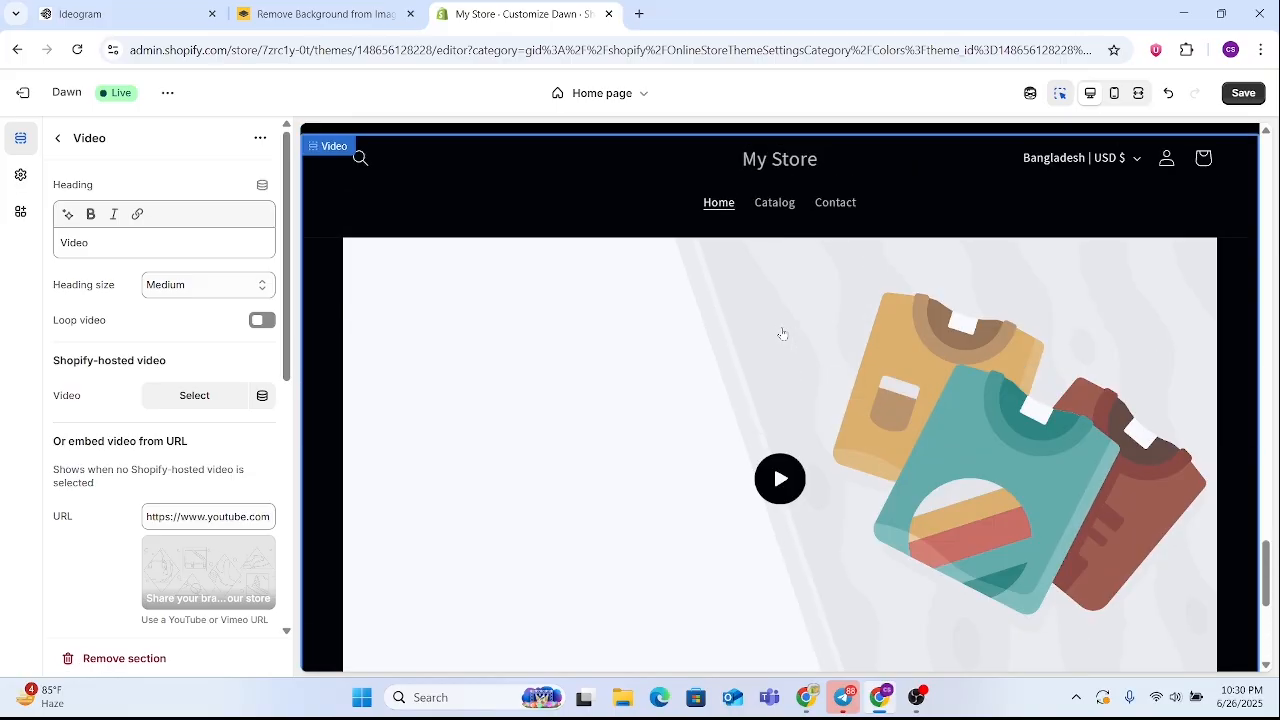
{"action": "scroll", "coordinate": [781, 331], "scroll_direction": "up", "scroll_amount": 3}
{"action": "scroll", "coordinate": [781, 331], "scroll_direction": "down", "scroll_amount": 4}
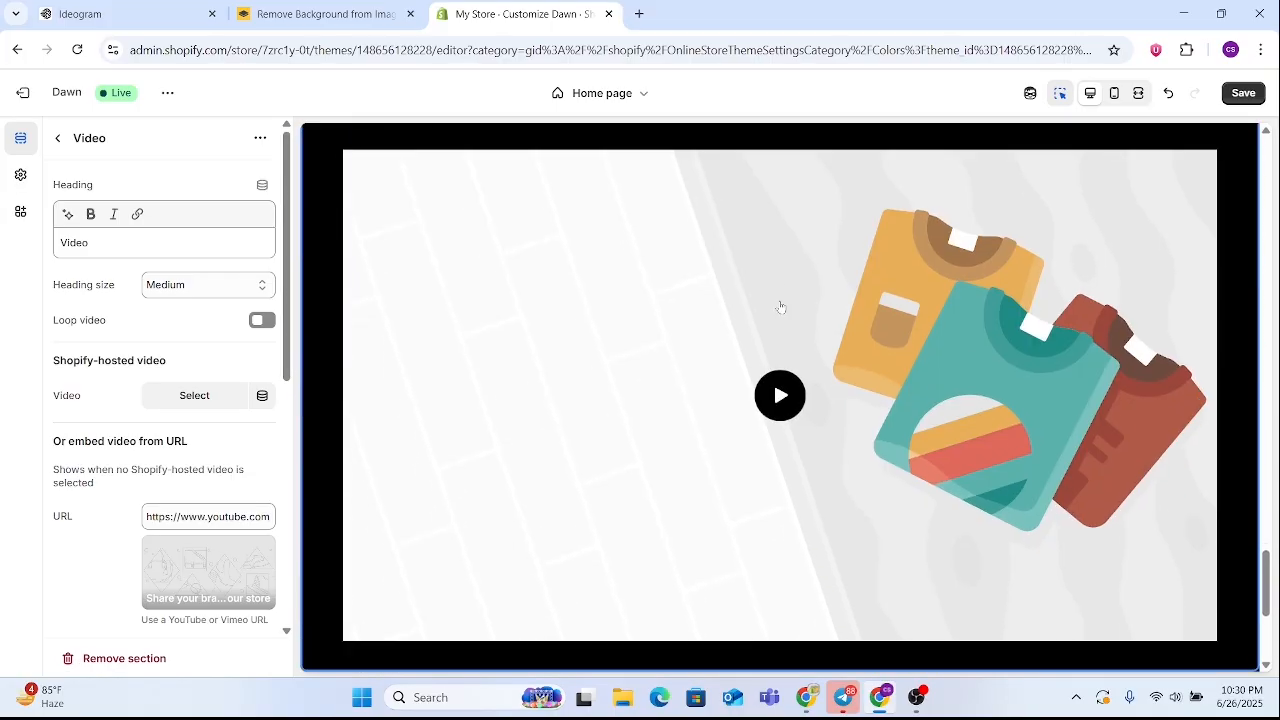
{"action": "scroll", "coordinate": [737, 248], "scroll_direction": "down", "scroll_amount": 3}
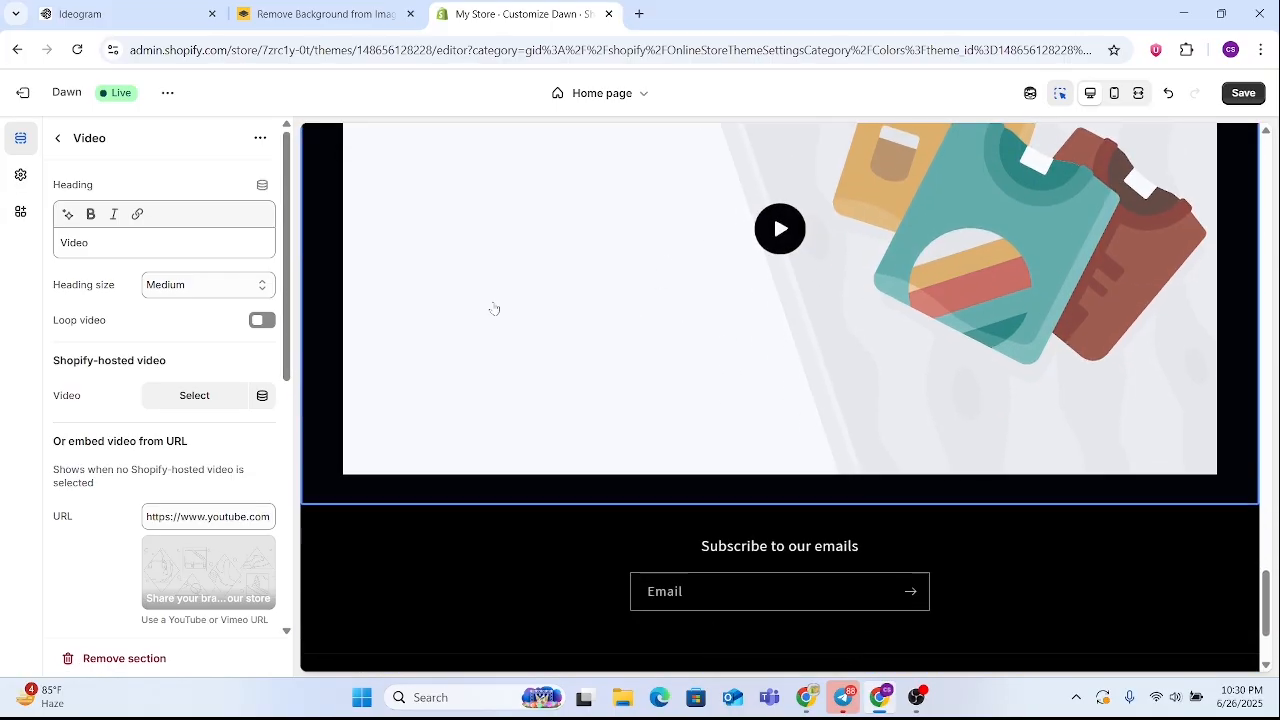
{"action": "left_click", "coordinate": [58, 139]}
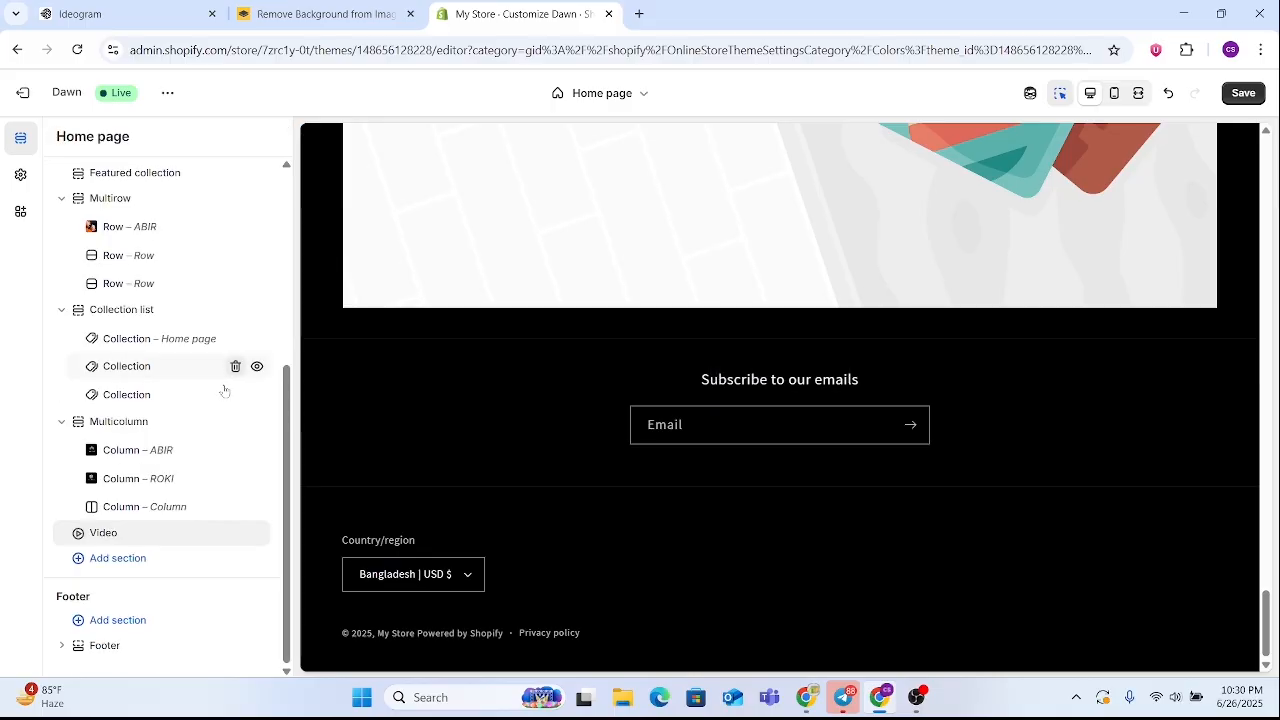
Add a Featured product section below the Video section and return to the section list
{"action": "left_click", "coordinate": [103, 559]}
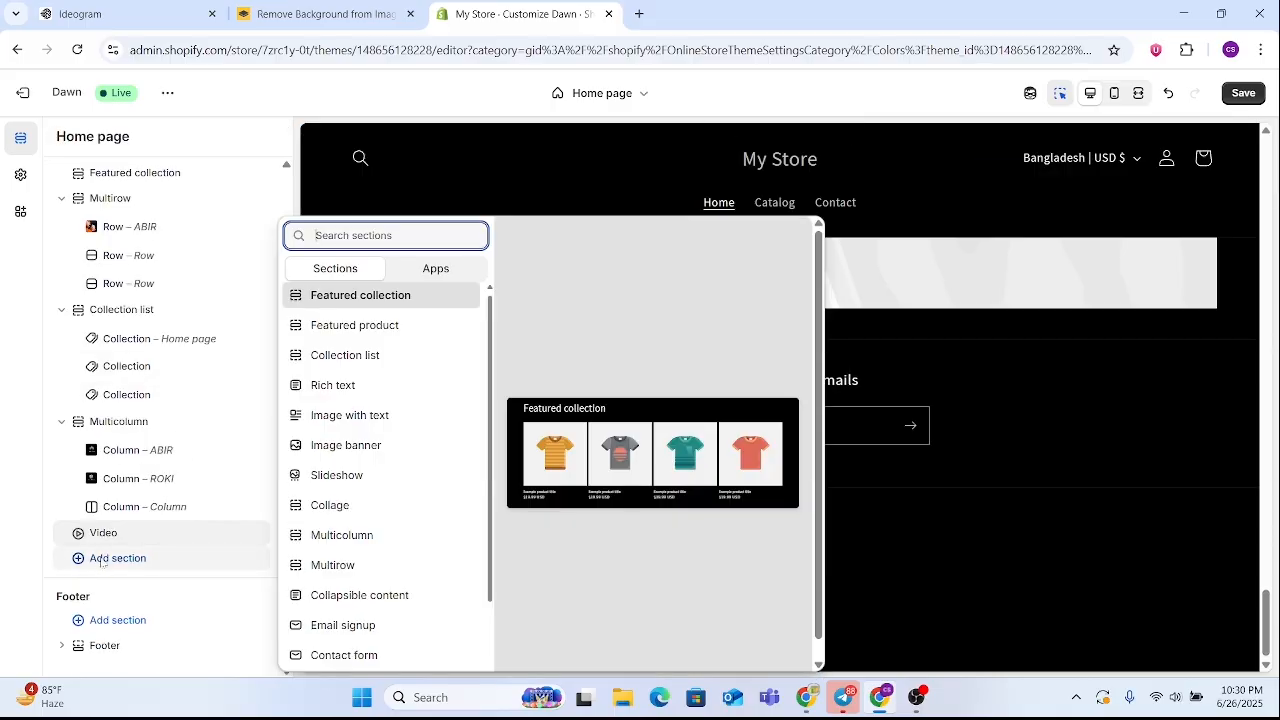
{"action": "left_click", "coordinate": [368, 330]}
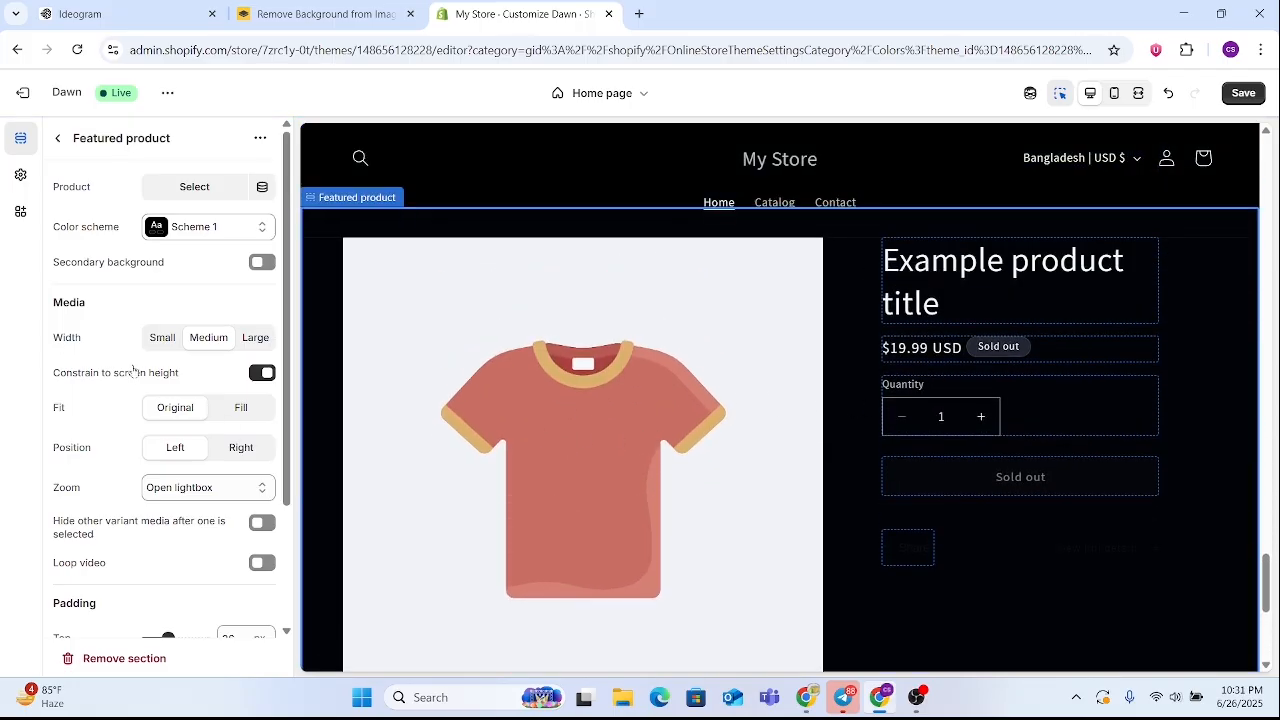
{"action": "left_click", "coordinate": [57, 139]}
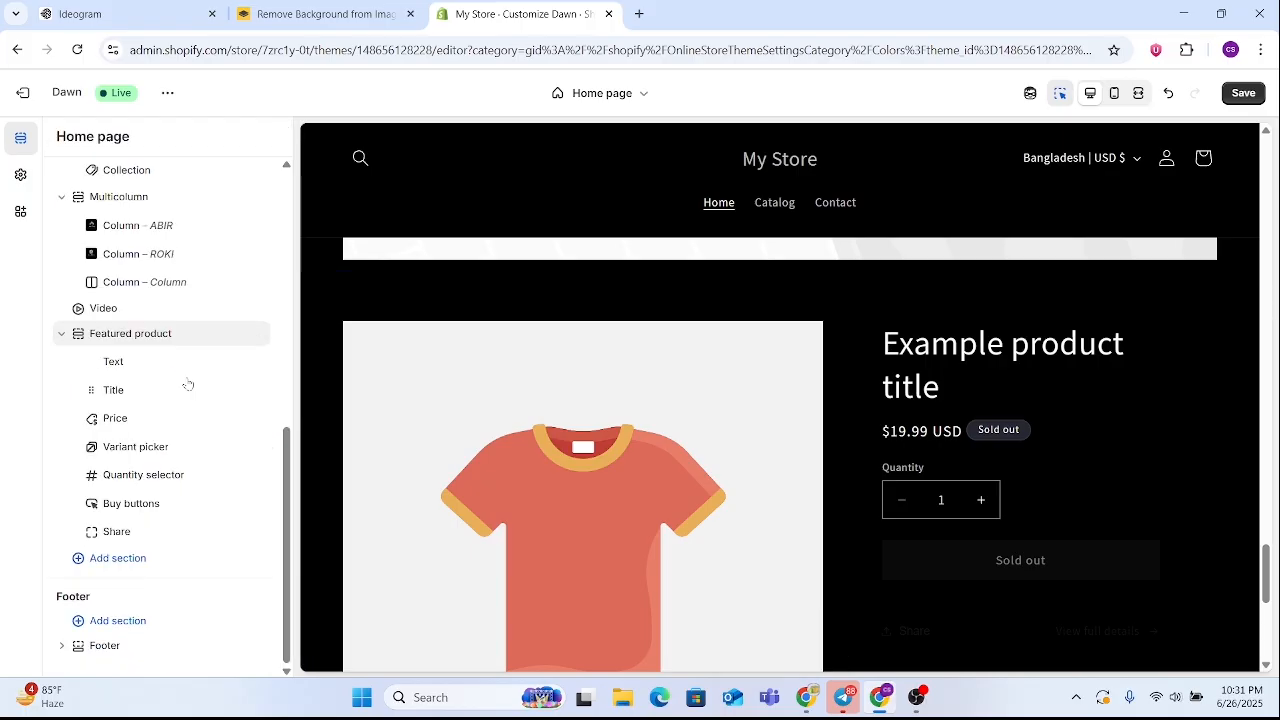
Look through the Featured product section's blocks, including Variant picker and Share, and its section settings
{"action": "left_click", "coordinate": [128, 366]}
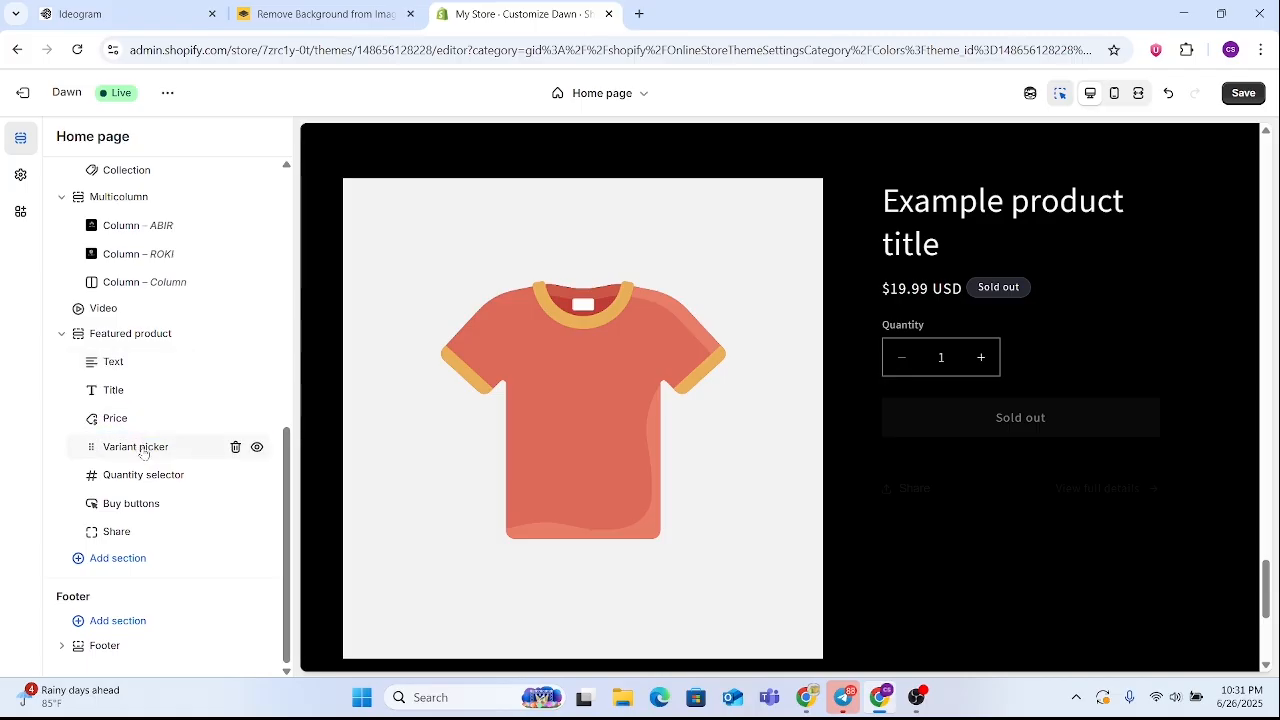
{"action": "left_click", "coordinate": [144, 452]}
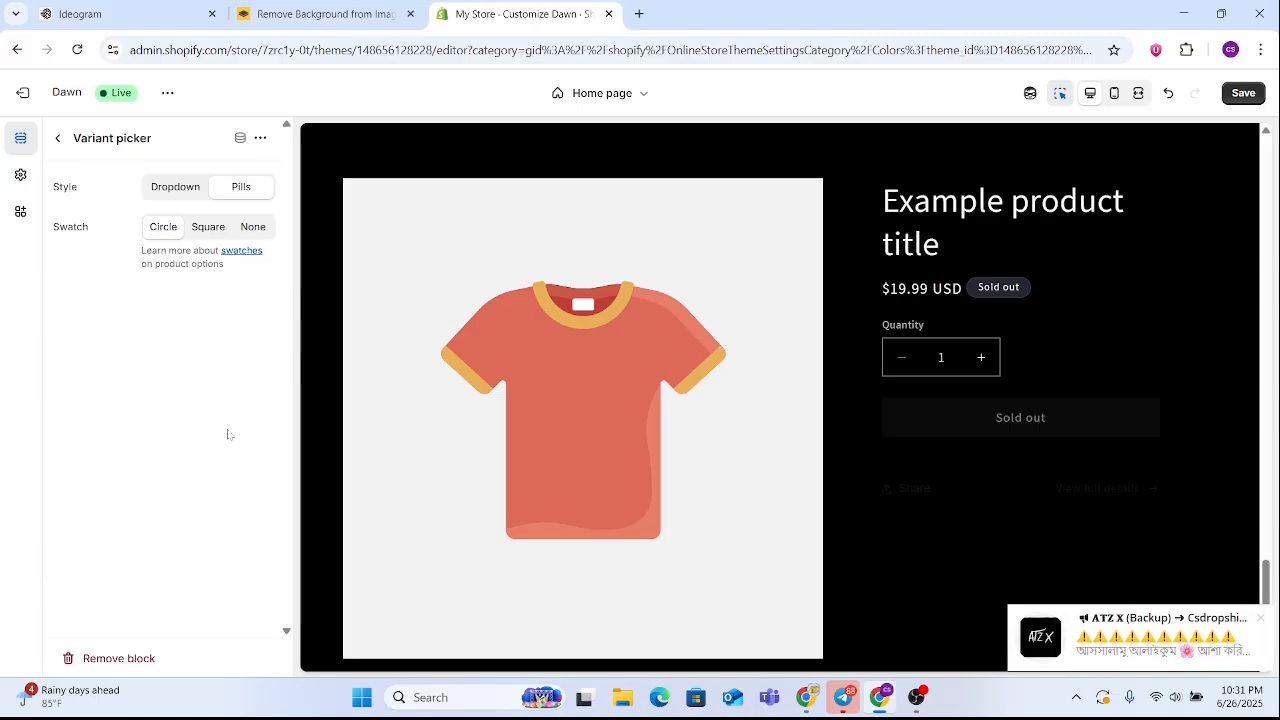
{"action": "left_click", "coordinate": [58, 138]}
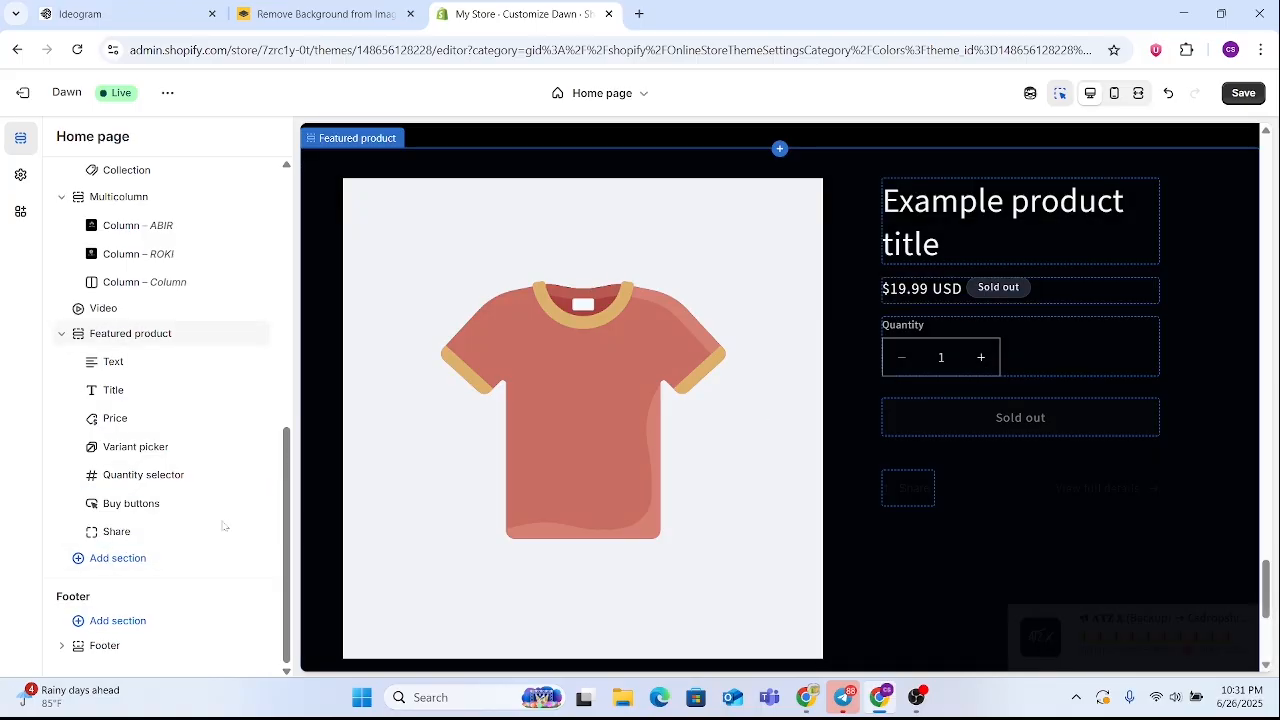
{"action": "left_click", "coordinate": [136, 532]}
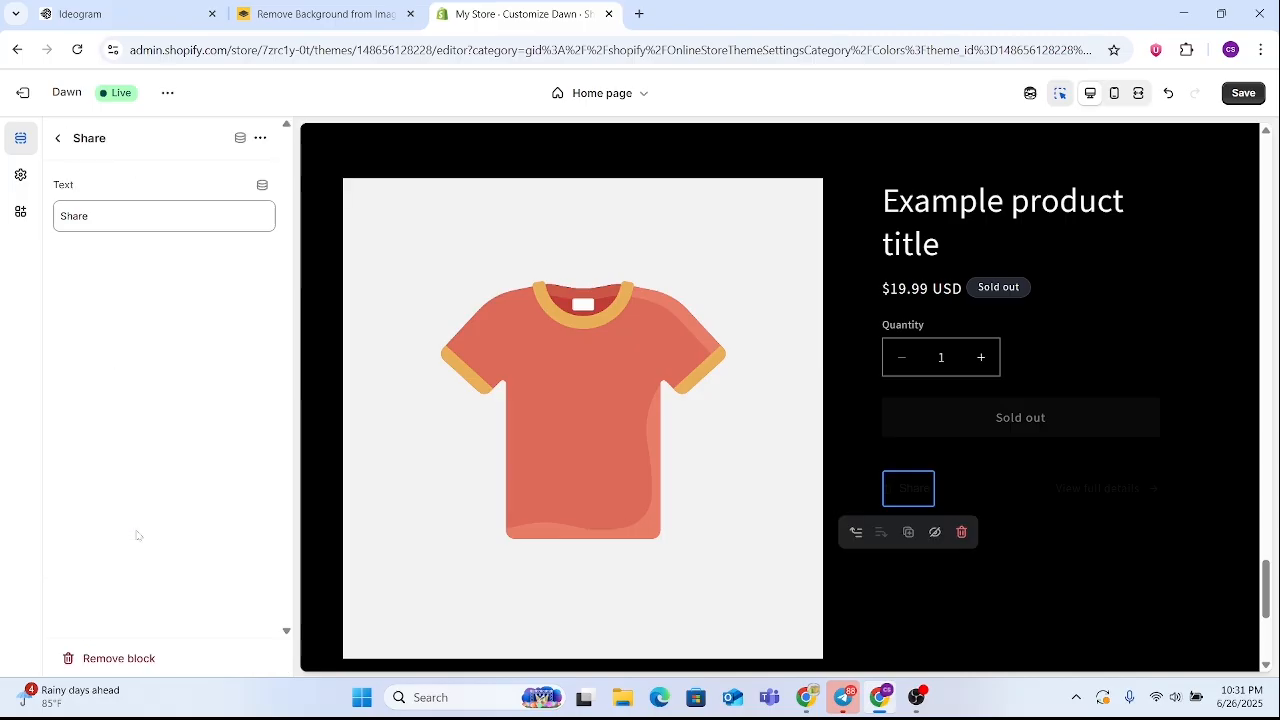
{"action": "key", "text": "Escape"}
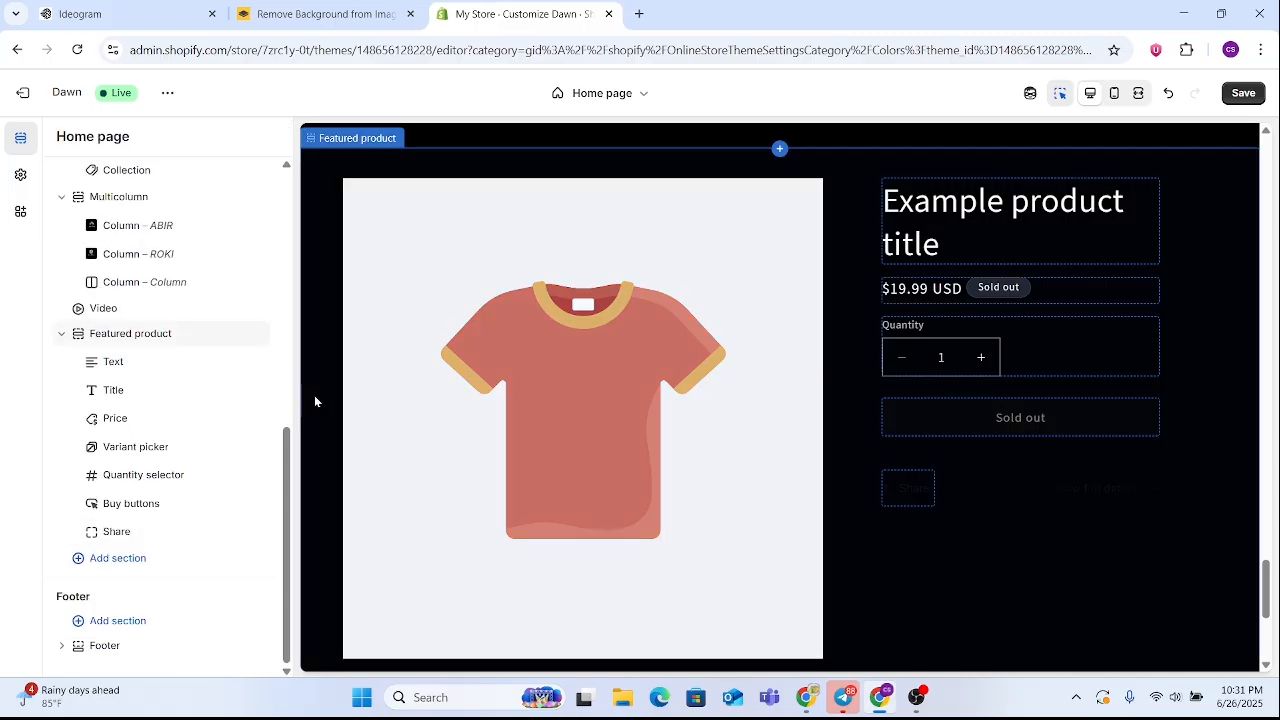
{"action": "left_click", "coordinate": [130, 333]}
{"action": "scroll", "coordinate": [208, 391], "scroll_direction": "down", "scroll_amount": 2}
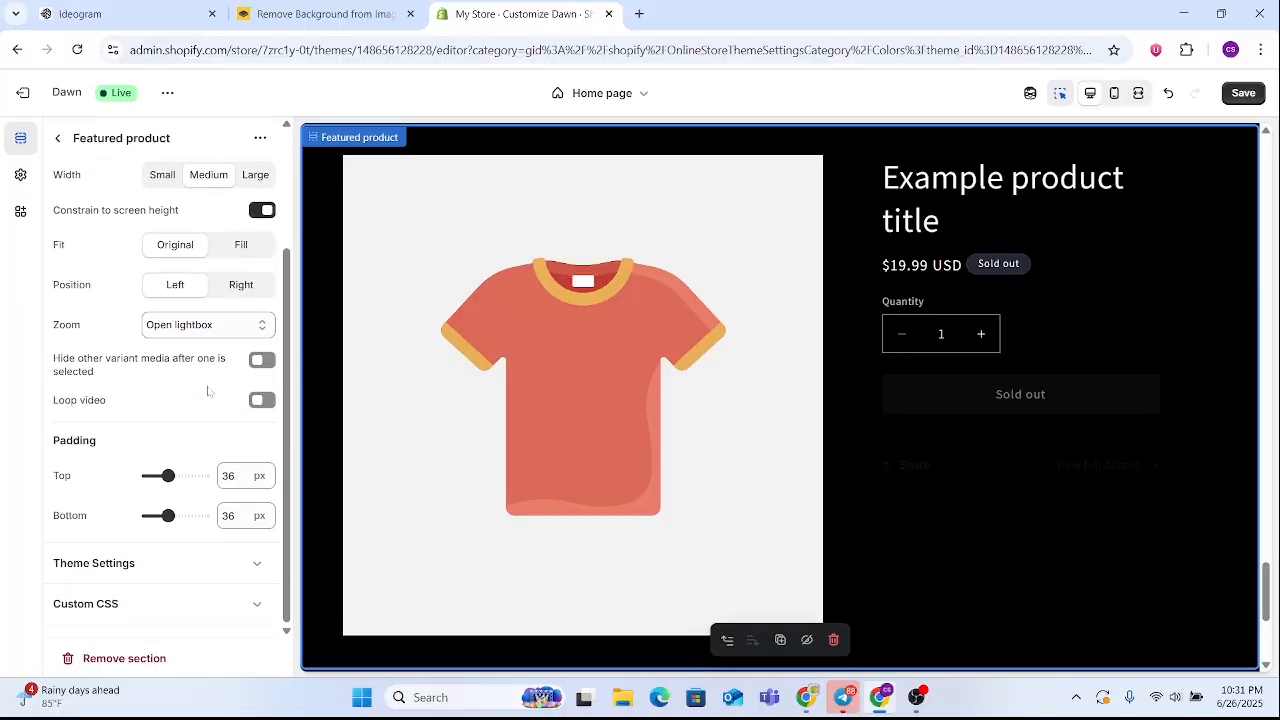
{"action": "scroll", "coordinate": [210, 409], "scroll_direction": "up", "scroll_amount": 2}
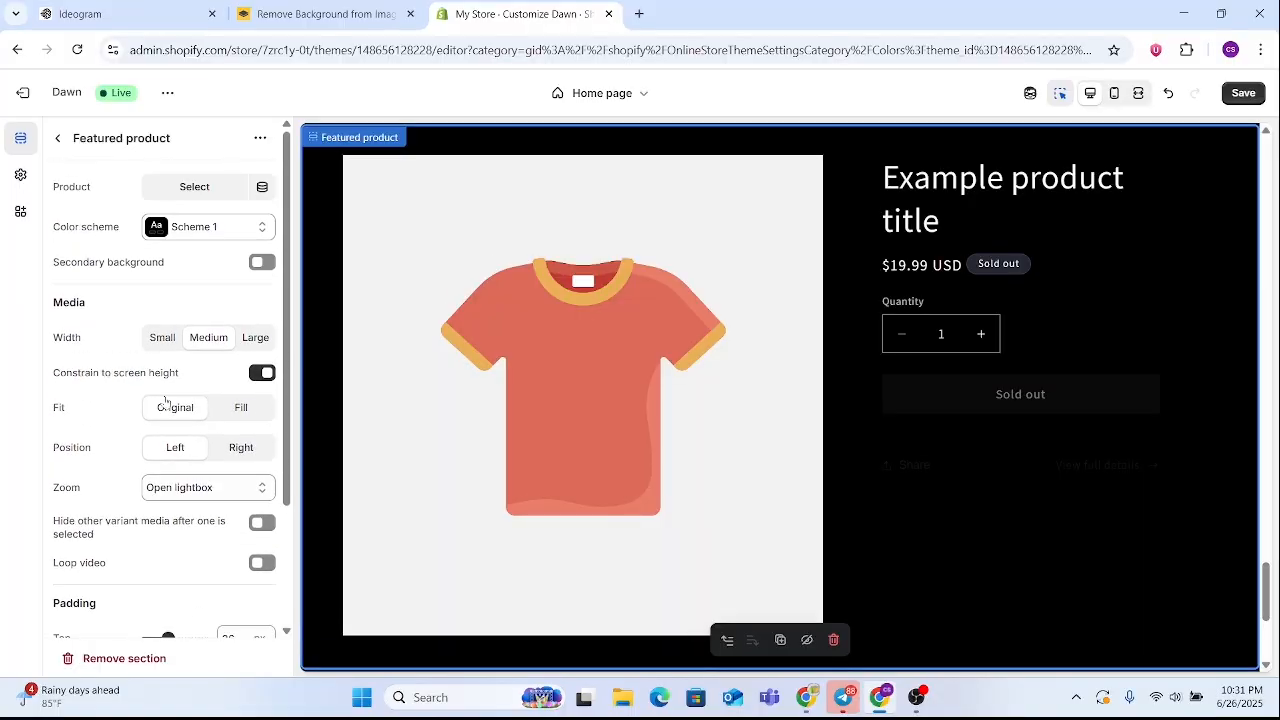
{"action": "left_click", "coordinate": [57, 139]}
Add a Contact form section below the Featured product section and look over the whole home page preview
{"action": "scroll", "coordinate": [629, 406], "scroll_direction": "down", "scroll_amount": 3}
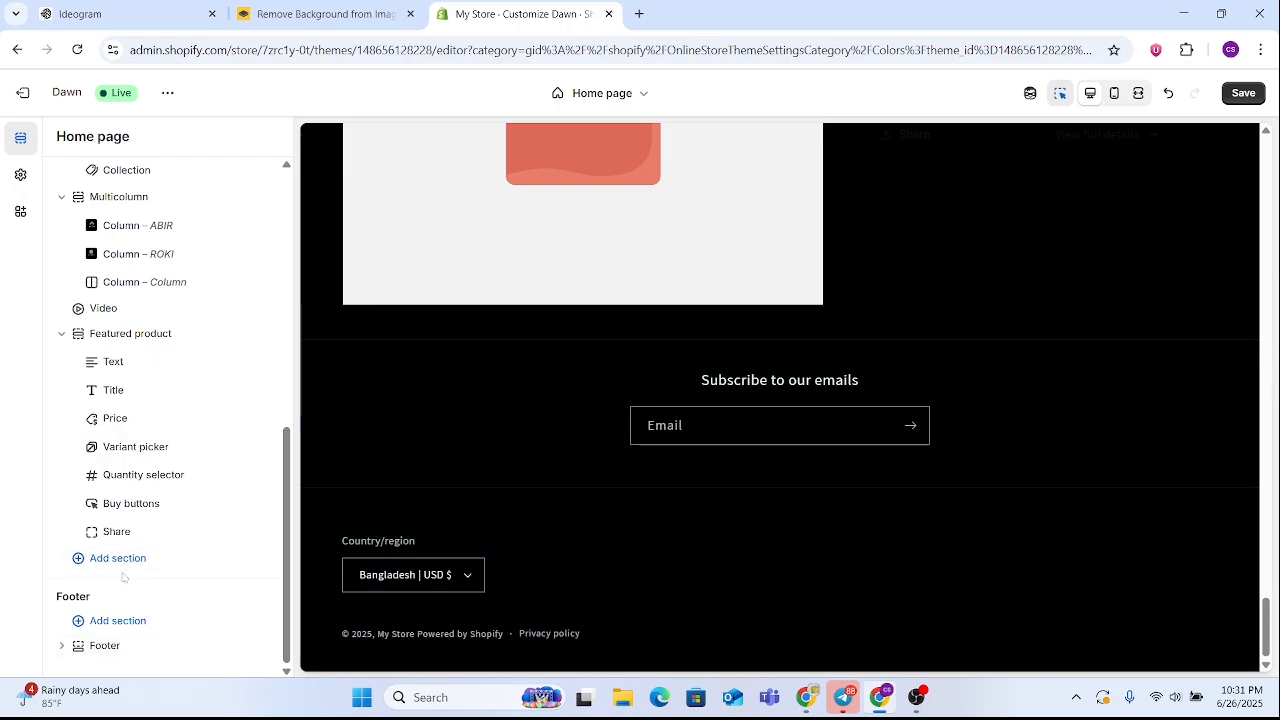
{"action": "left_click", "coordinate": [143, 565]}
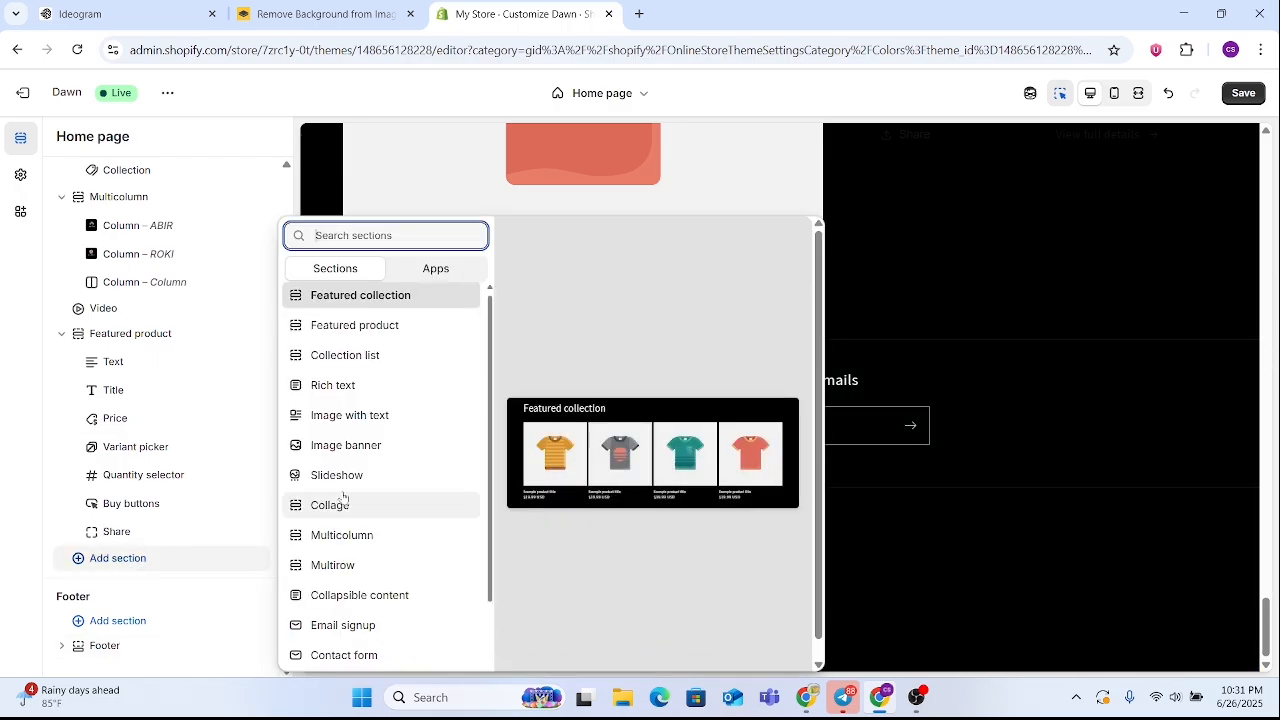
{"action": "scroll", "coordinate": [380, 540], "scroll_direction": "down", "scroll_amount": 2}
{"action": "scroll", "coordinate": [405, 600], "scroll_direction": "down", "scroll_amount": 1}
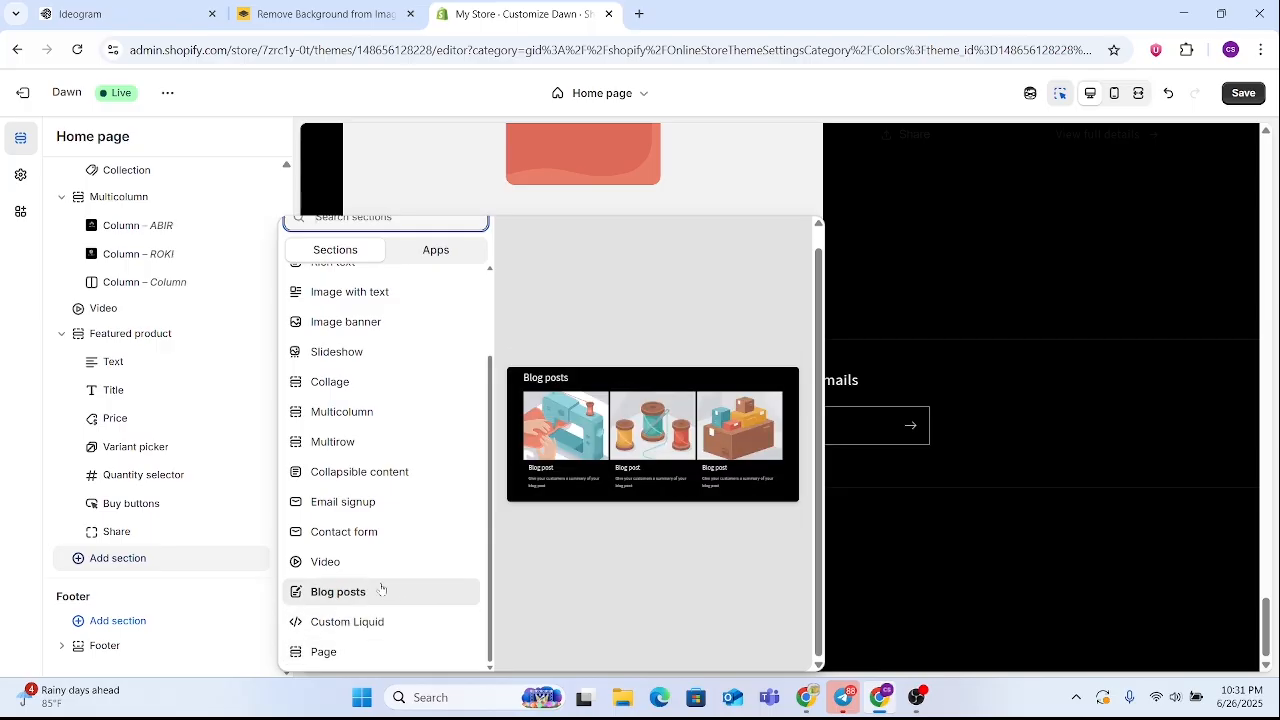
{"action": "left_click", "coordinate": [382, 533]}
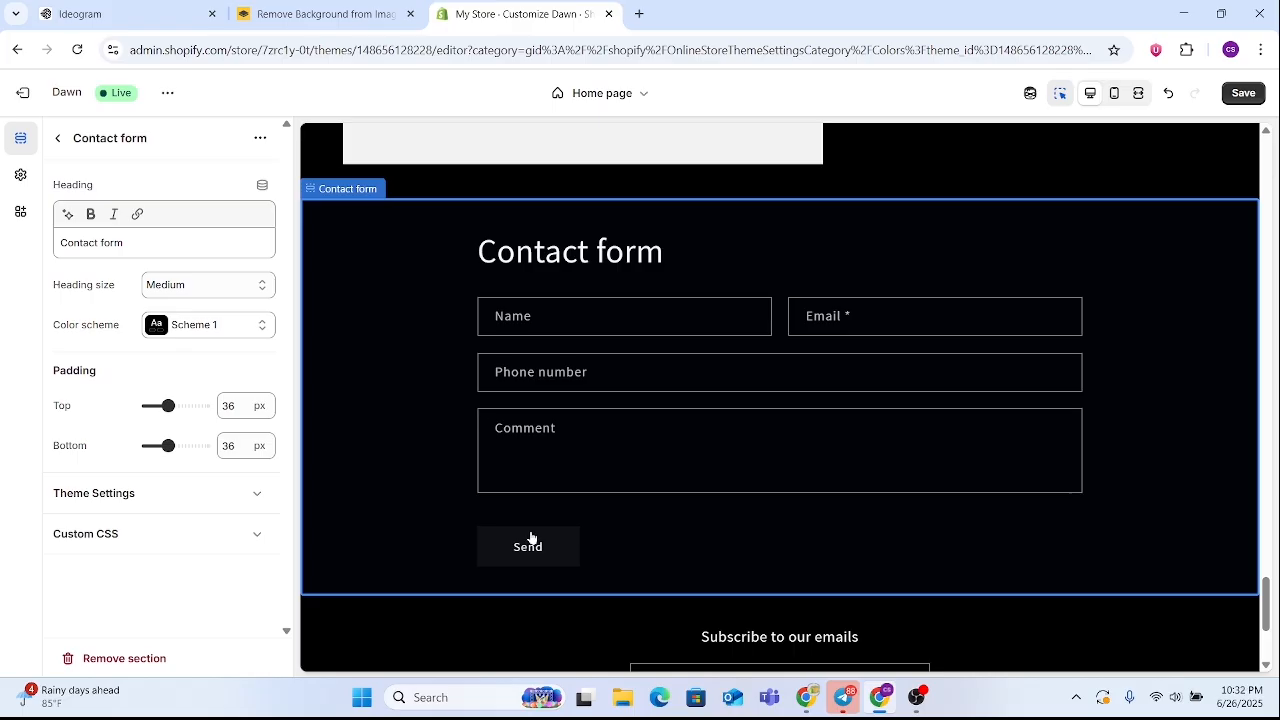
{"action": "scroll", "coordinate": [620, 480], "scroll_direction": "up", "scroll_amount": 15}
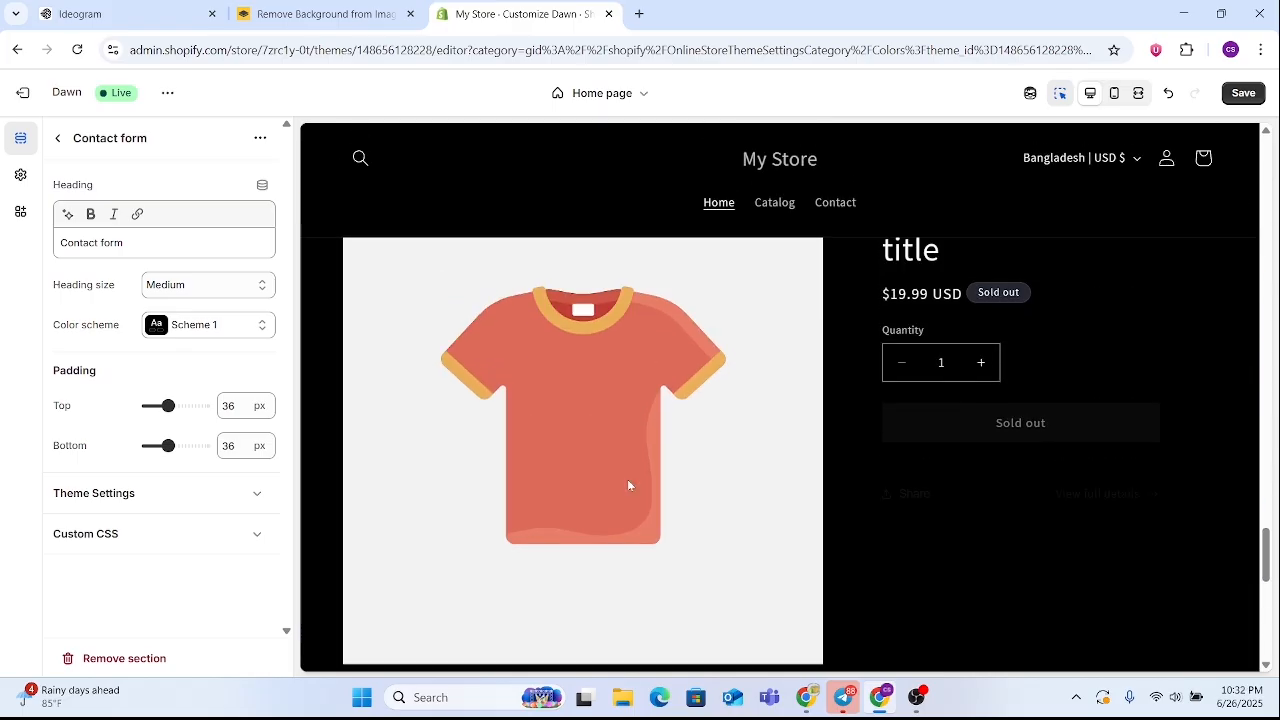
{"action": "scroll", "coordinate": [610, 478], "scroll_direction": "up", "scroll_amount": 15}
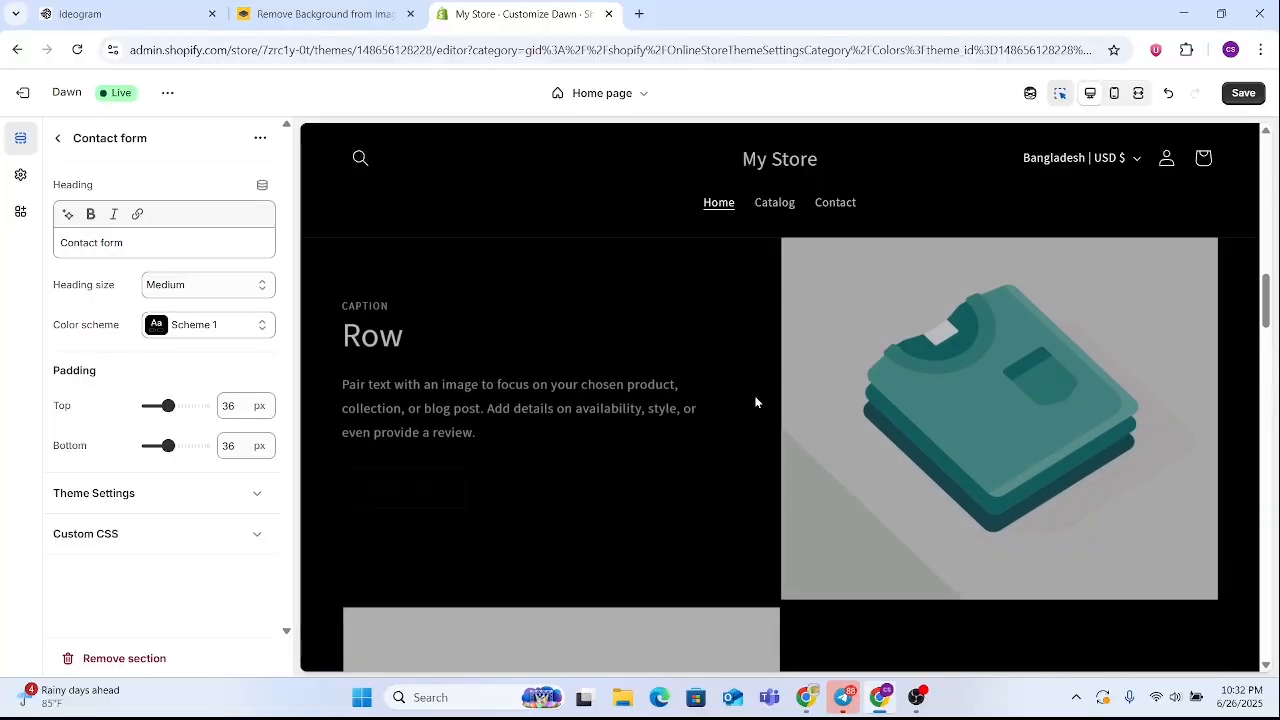
{"action": "scroll", "coordinate": [755, 396], "scroll_direction": "up", "scroll_amount": 1}
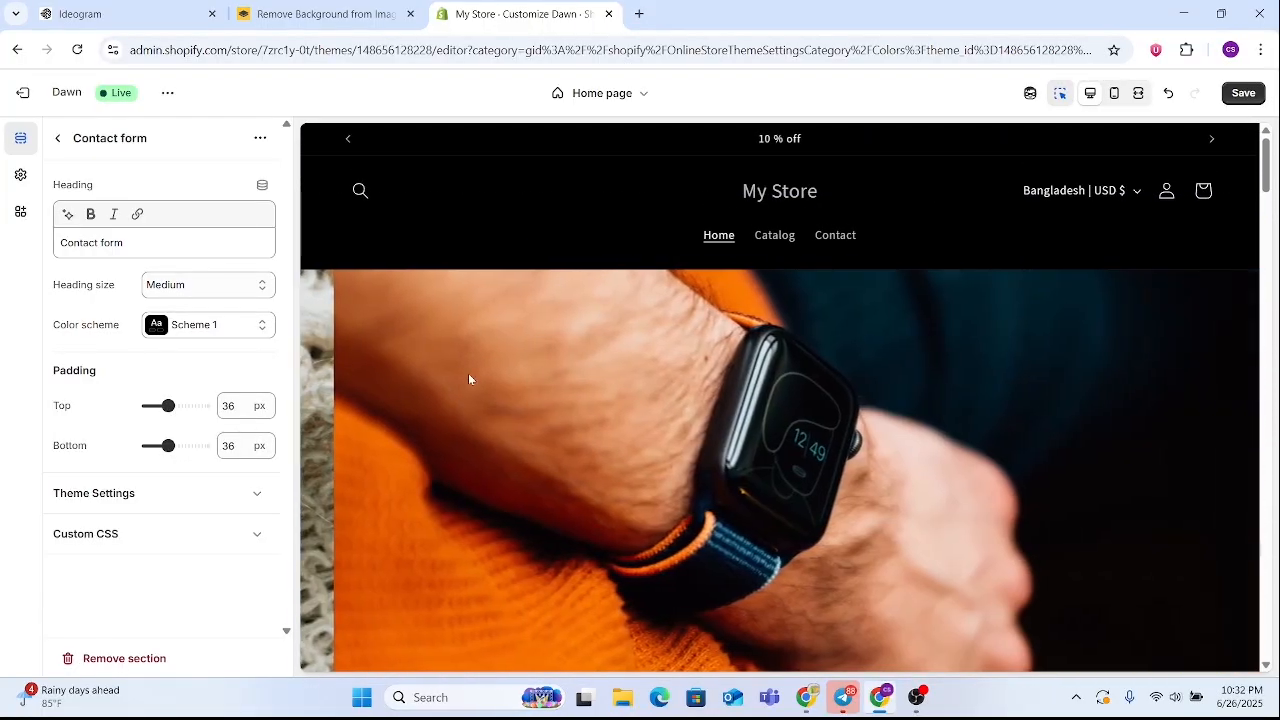
{"action": "scroll", "coordinate": [712, 425], "scroll_direction": "down", "scroll_amount": 15}
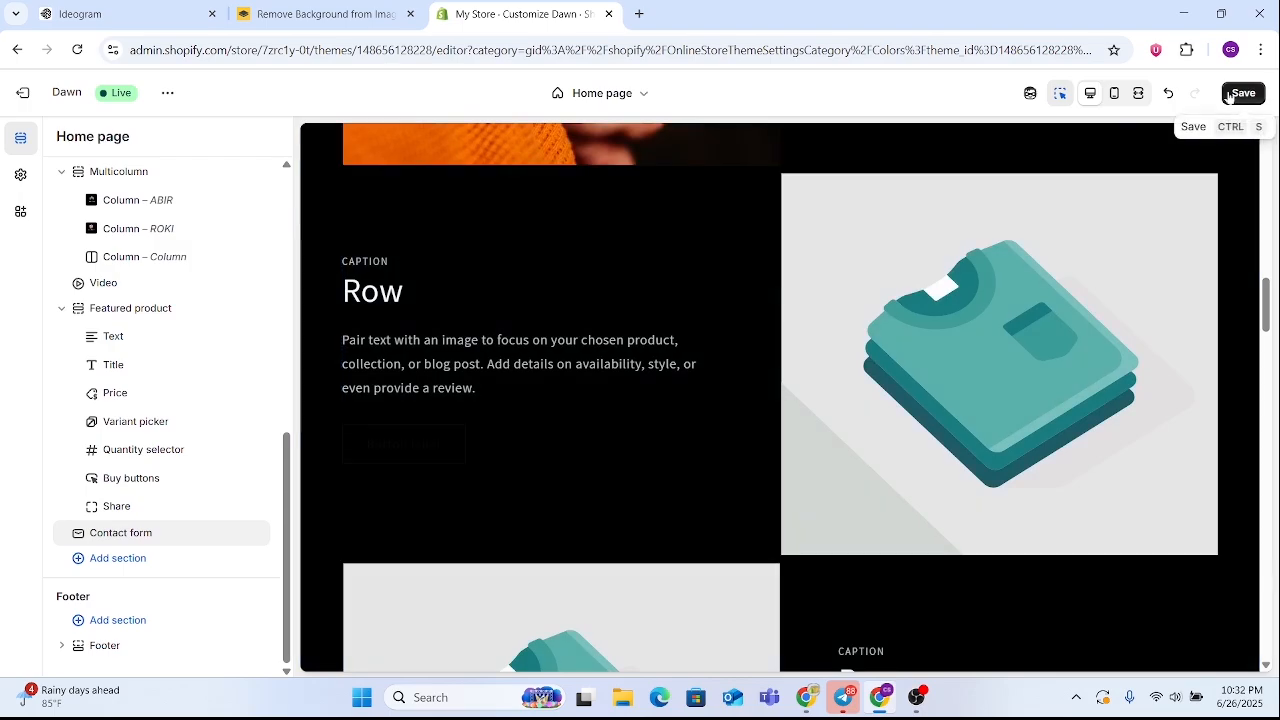
Look through the section types that can be added below the Contact form and leave the section picker
{"action": "left_click", "coordinate": [130, 558]}
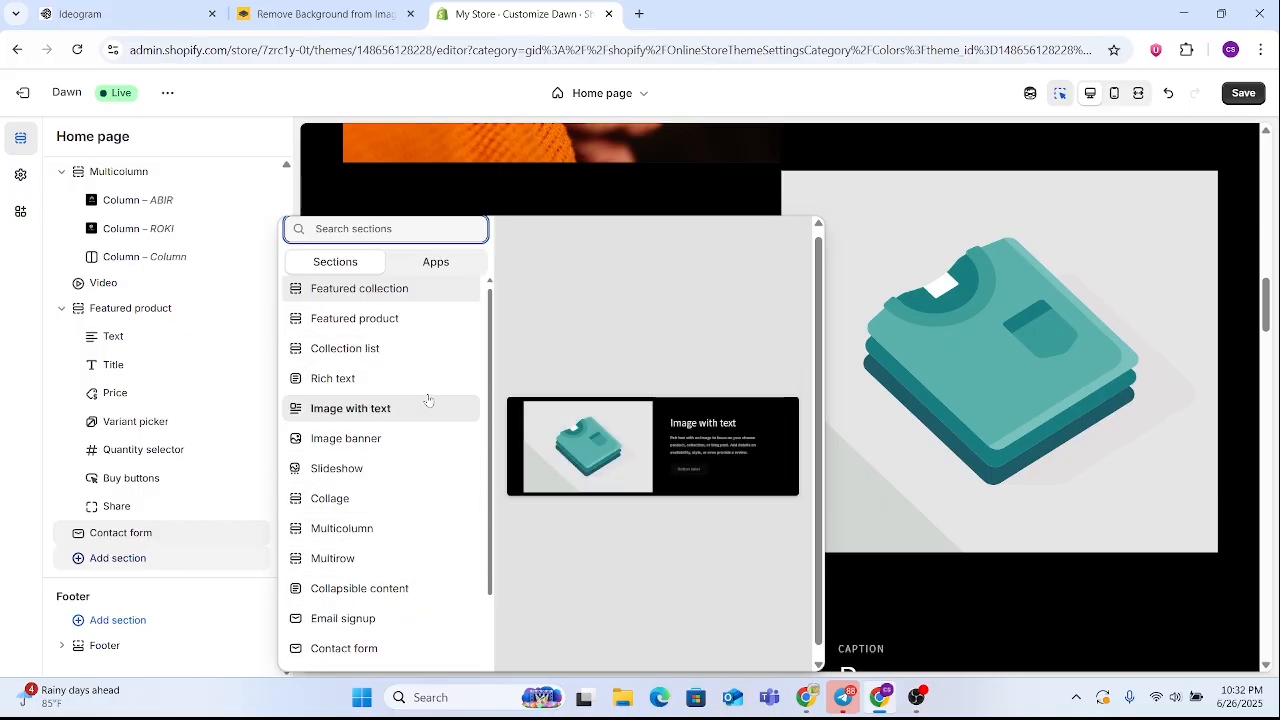
{"action": "scroll", "coordinate": [348, 526], "scroll_direction": "down", "scroll_amount": 1}
{"action": "scroll", "coordinate": [348, 526], "scroll_direction": "down", "scroll_amount": 1}
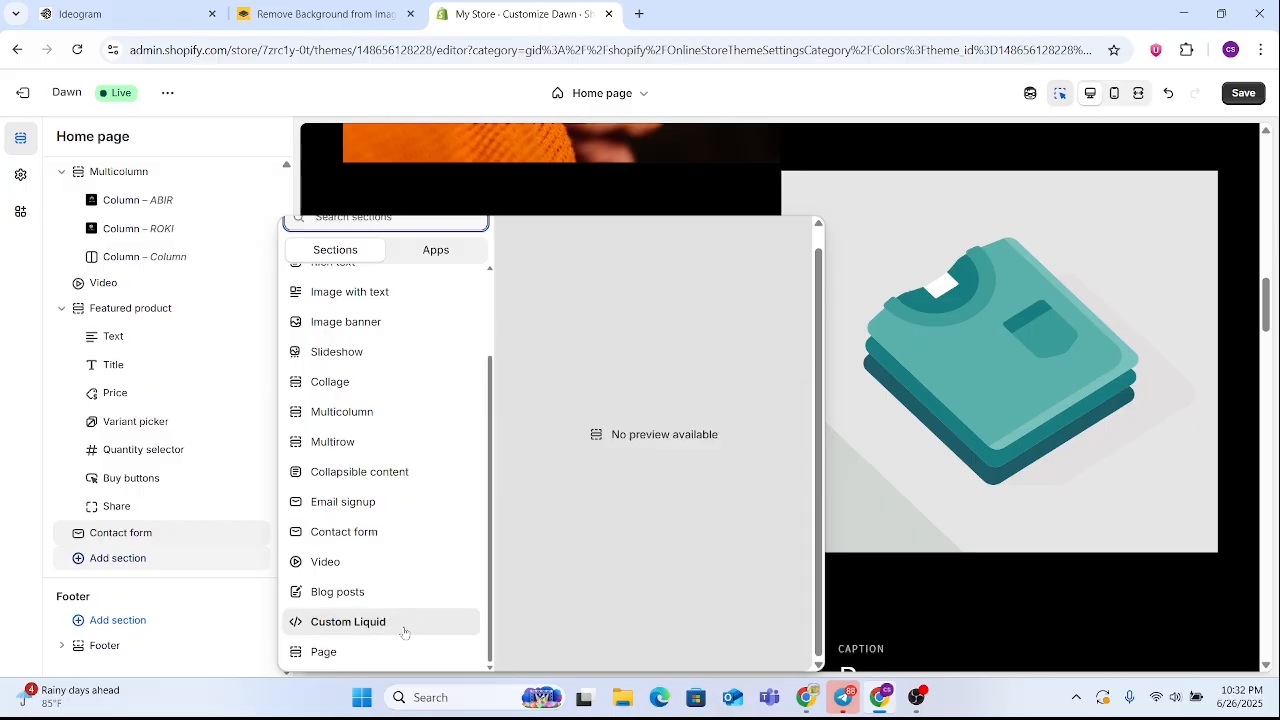
{"action": "scroll", "coordinate": [356, 633], "scroll_direction": "up", "scroll_amount": 2}
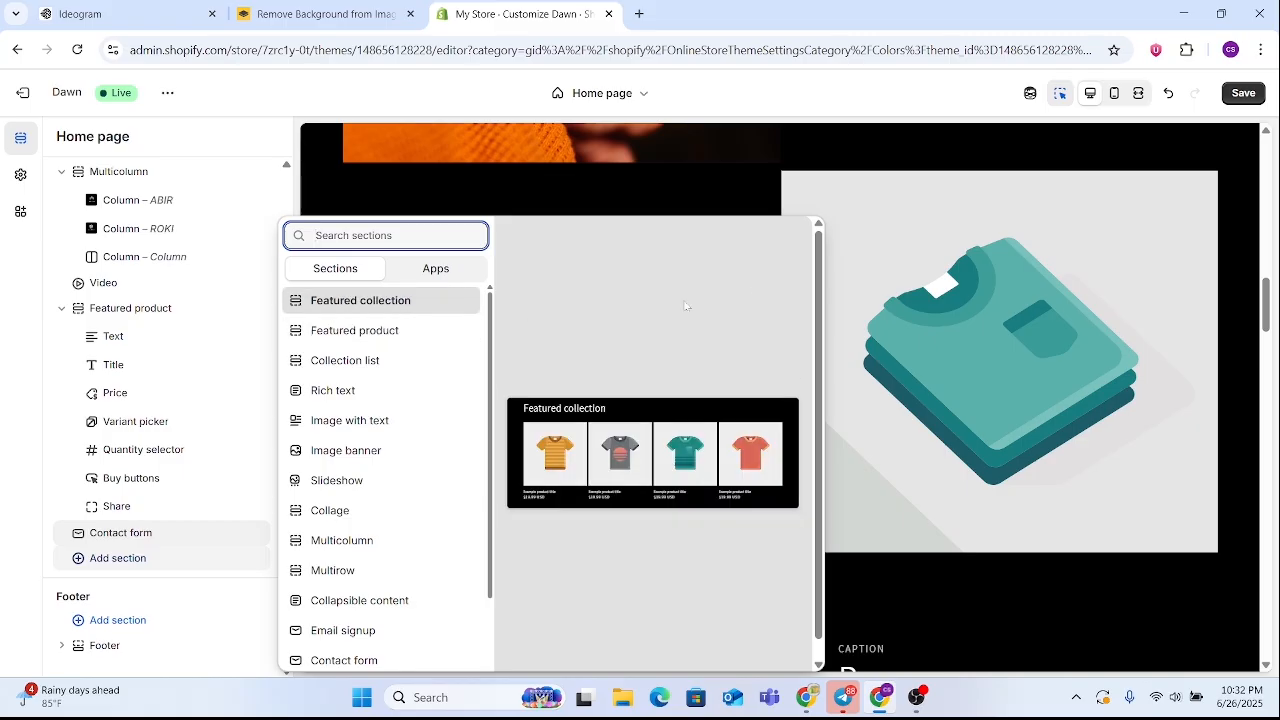
{"action": "key", "text": "Escape"}
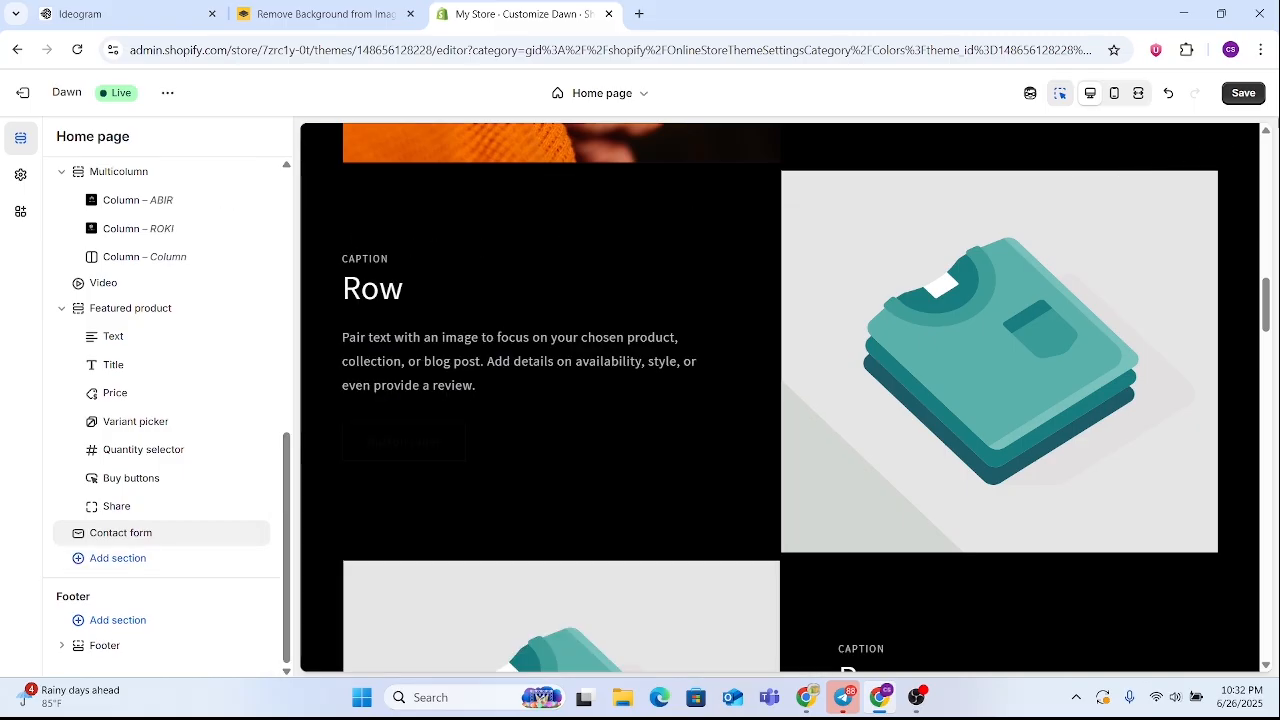
Save the home page changes and leave the theme editor to view the online store
{"action": "left_click", "coordinate": [1243, 93]}
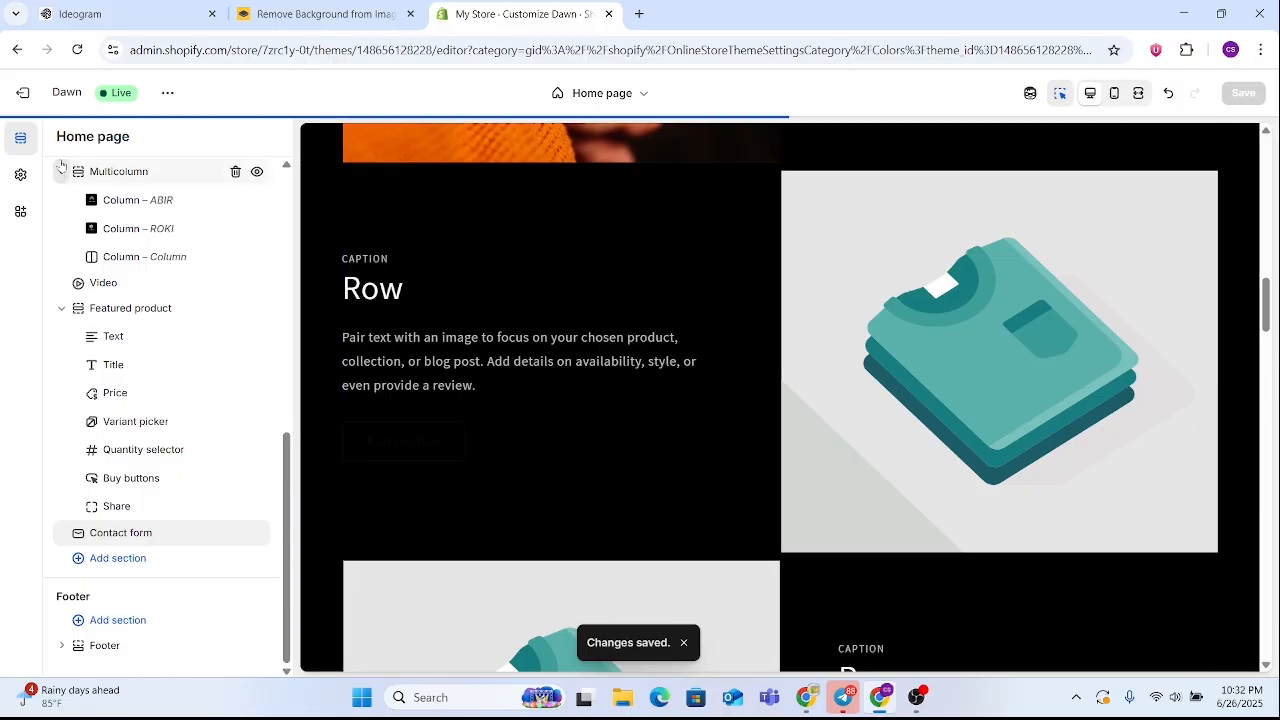
{"action": "left_click", "coordinate": [23, 92]}
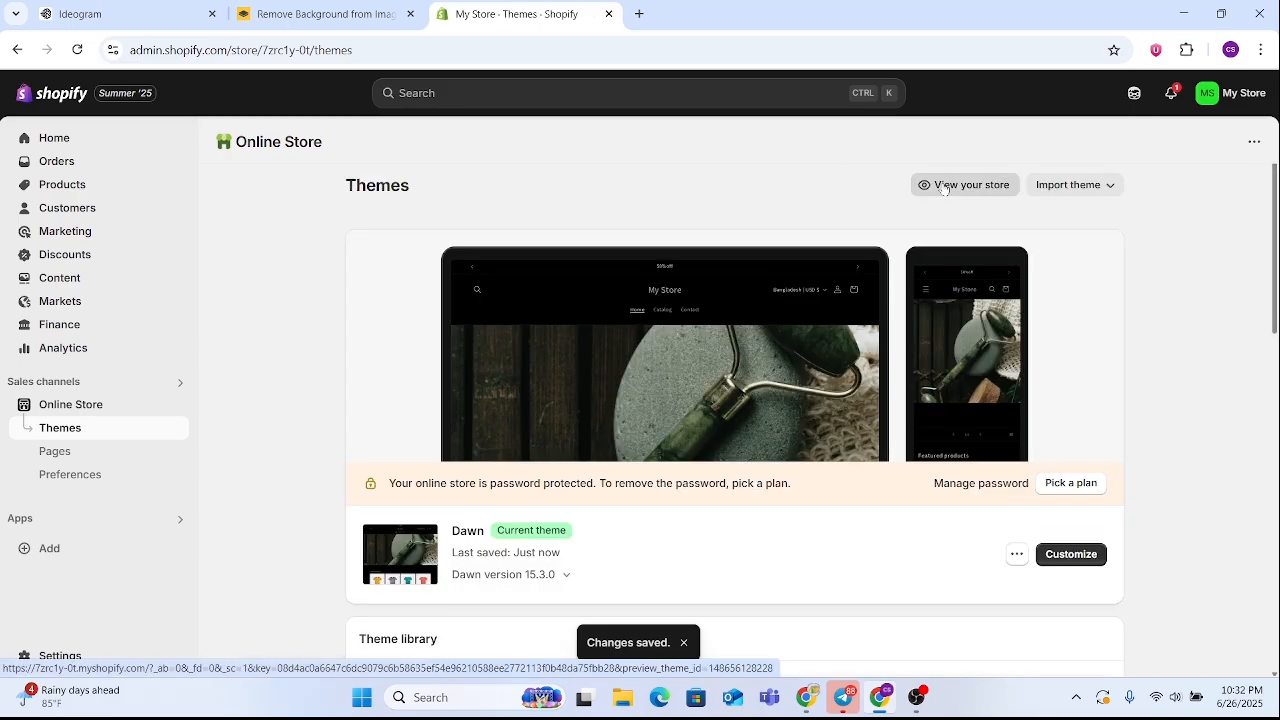
{"action": "left_click", "coordinate": [944, 186]}
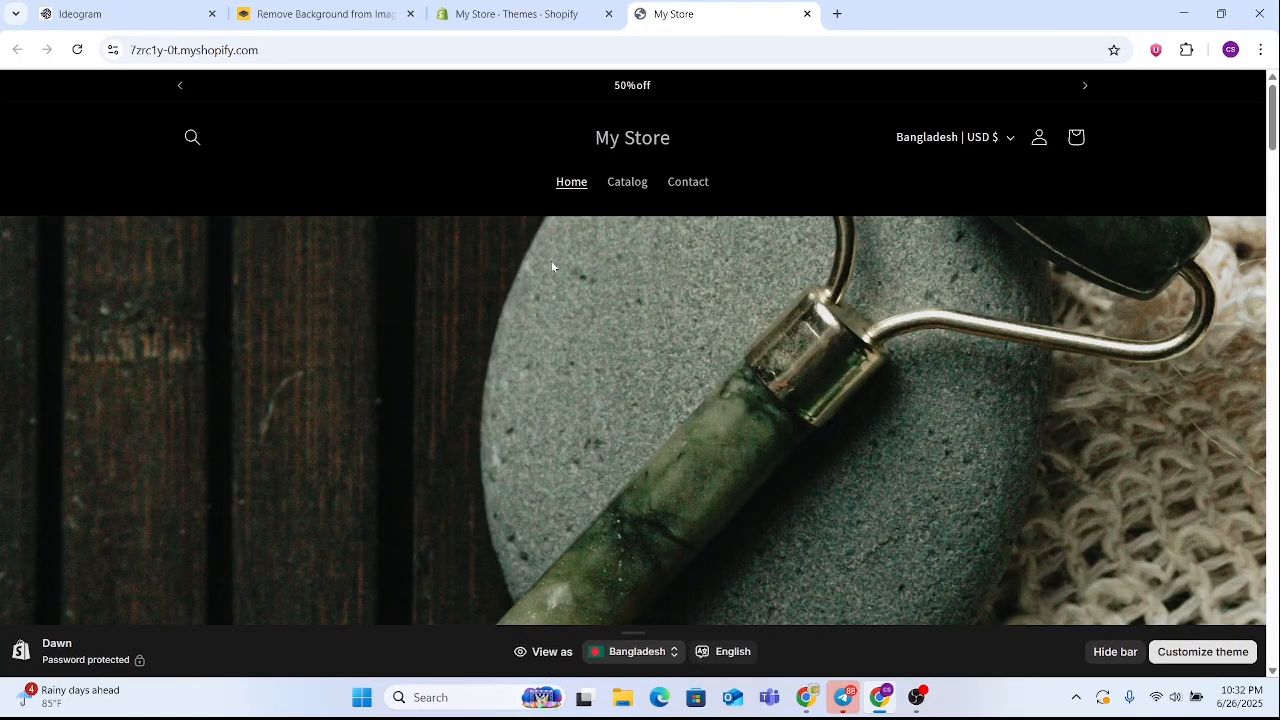
Examine the store's home page from the slideshow and featured products through Multirow, Multicolumn reviews and Video to the Contact form
{"action": "scroll", "coordinate": [760, 340], "scroll_direction": "down", "scroll_amount": 15}
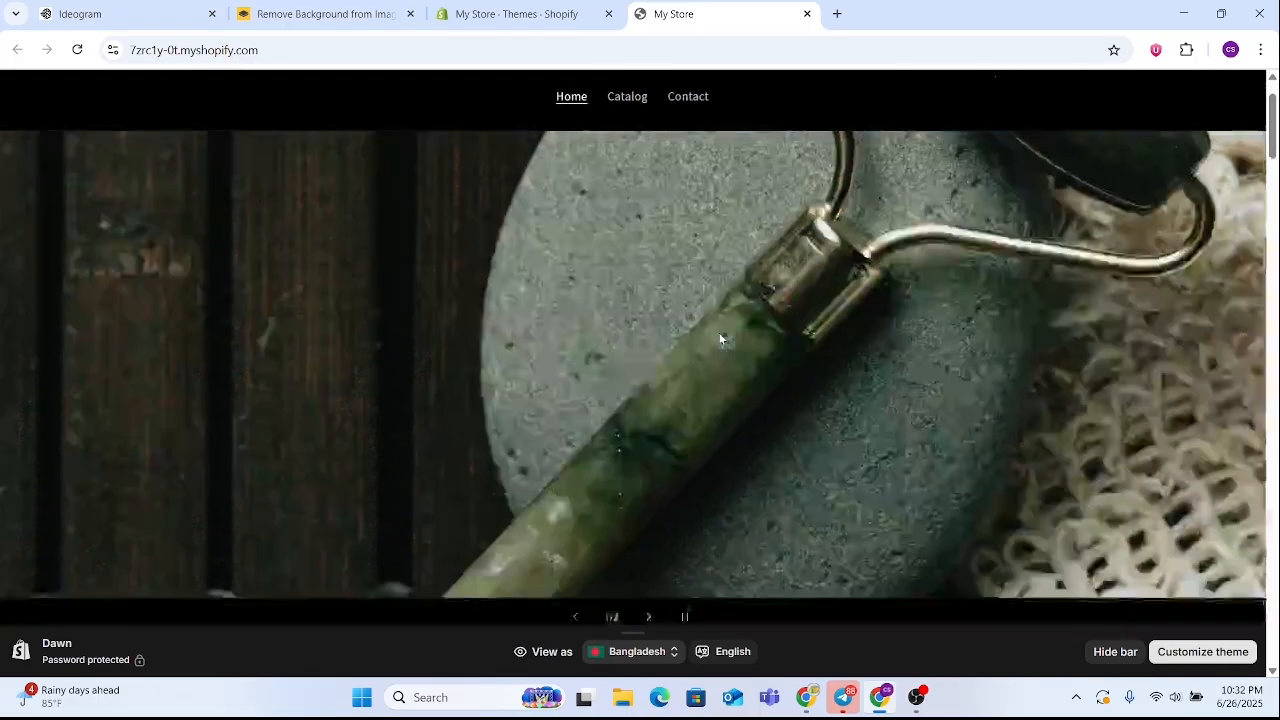
{"action": "scroll", "coordinate": [716, 338], "scroll_direction": "down", "scroll_amount": 13}
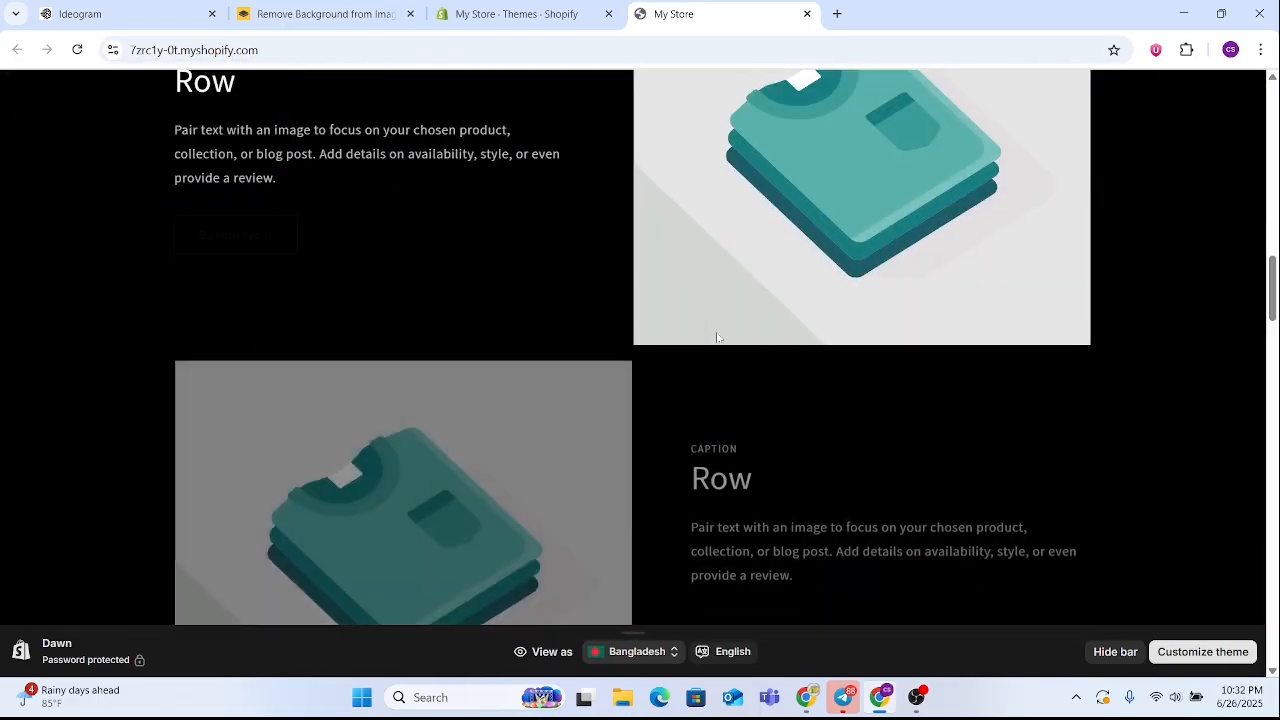
{"action": "scroll", "coordinate": [716, 336], "scroll_direction": "down", "scroll_amount": 5}
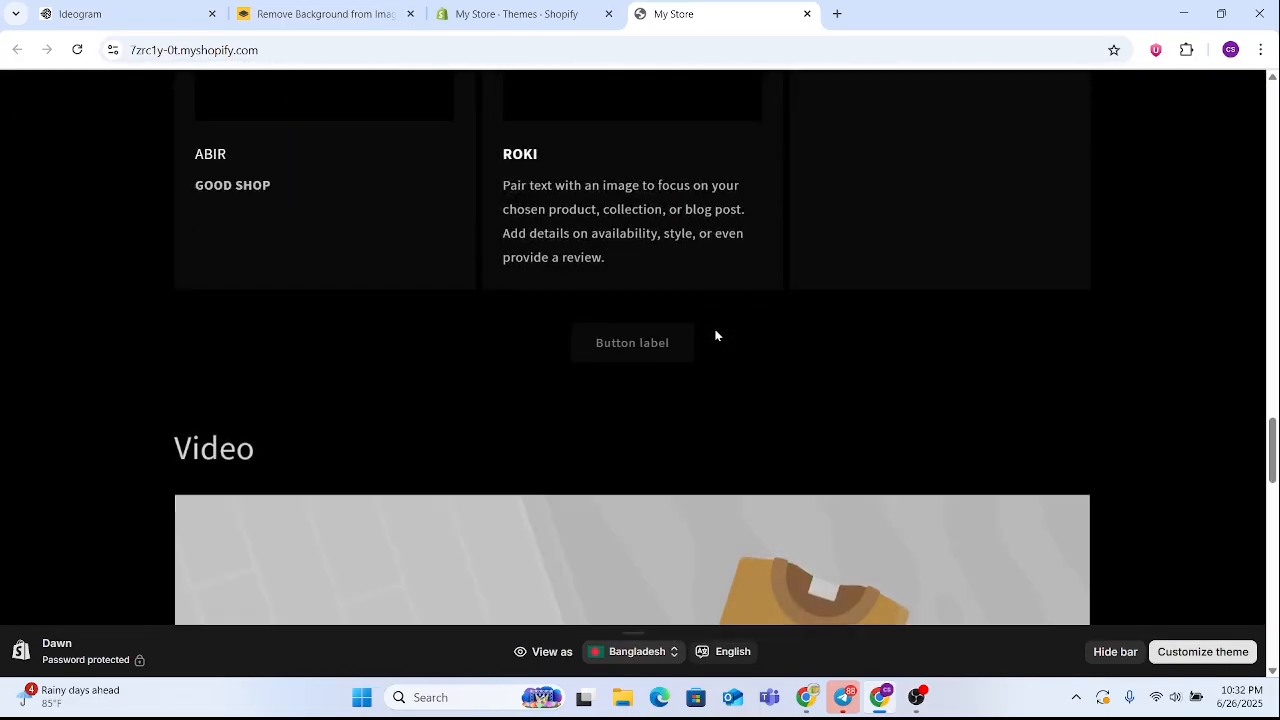
{"action": "scroll", "coordinate": [714, 334], "scroll_direction": "up", "scroll_amount": 4}
{"action": "scroll", "coordinate": [674, 479], "scroll_direction": "up", "scroll_amount": 12}
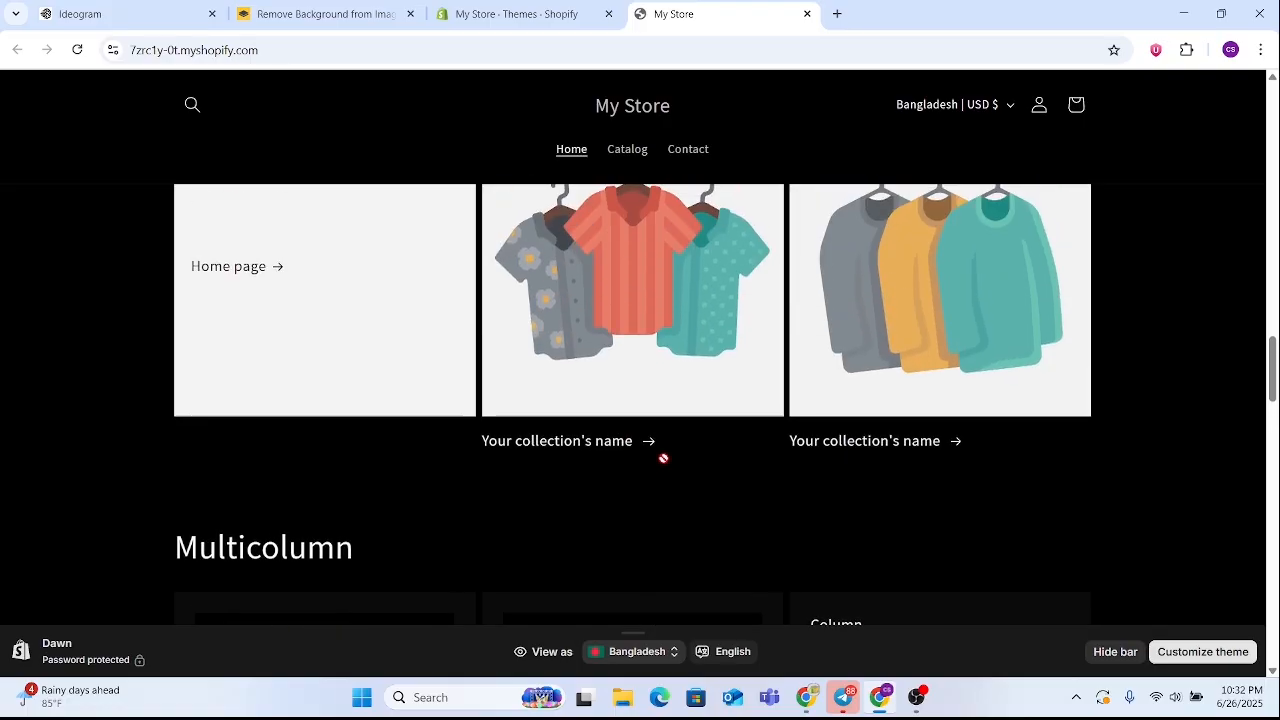
{"action": "scroll", "coordinate": [676, 425], "scroll_direction": "down", "scroll_amount": 5}
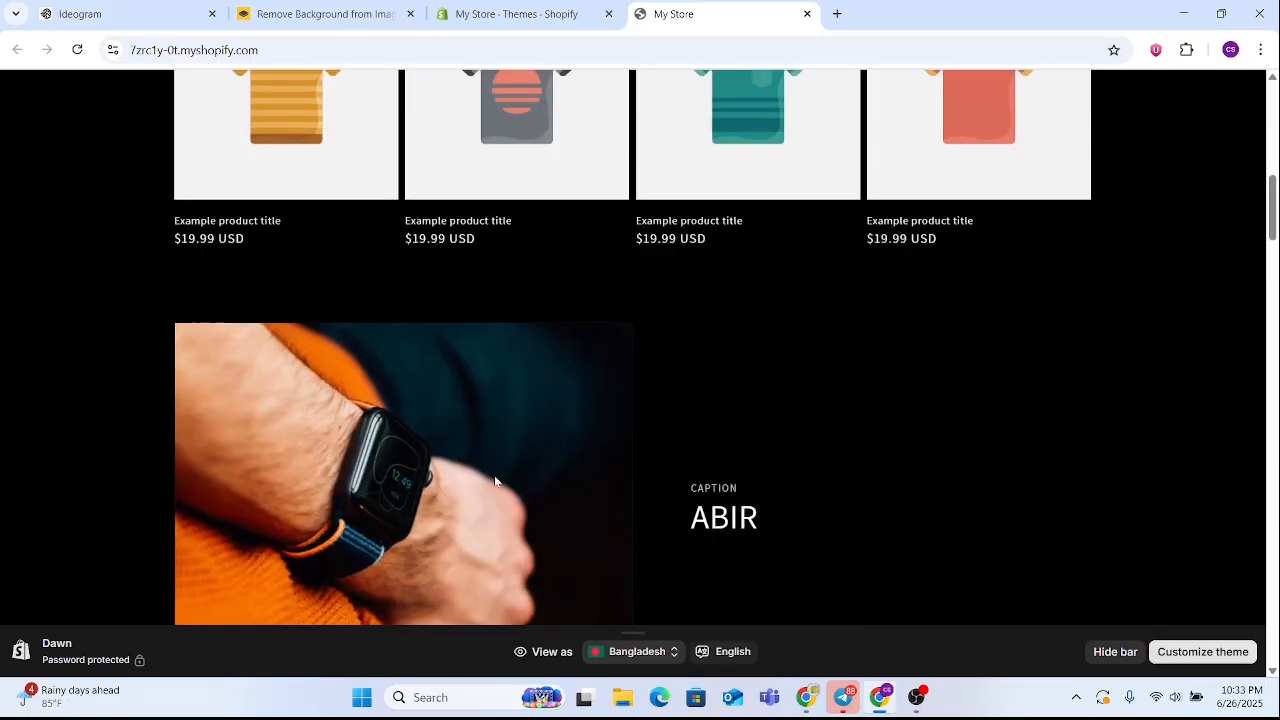
{"action": "scroll", "coordinate": [579, 442], "scroll_direction": "up", "scroll_amount": 3}
{"action": "scroll", "coordinate": [787, 424], "scroll_direction": "down", "scroll_amount": 6}
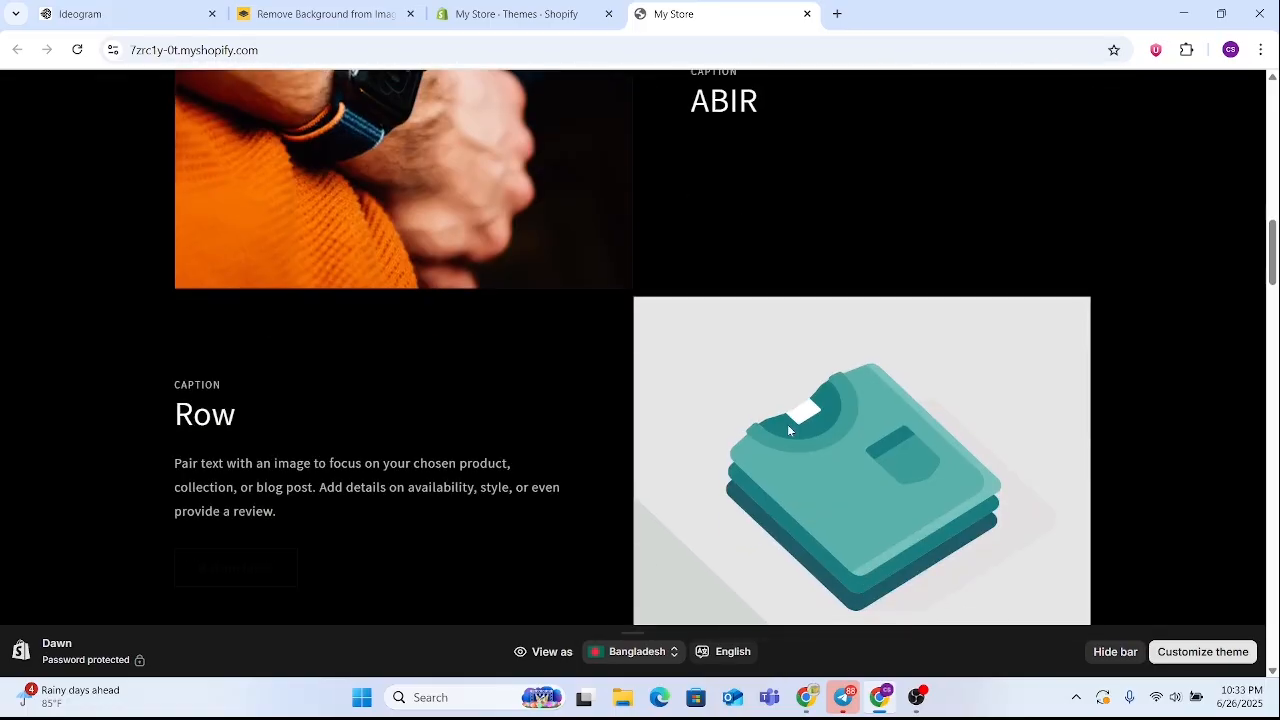
{"action": "scroll", "coordinate": [782, 409], "scroll_direction": "up", "scroll_amount": 4}
{"action": "scroll", "coordinate": [565, 358], "scroll_direction": "down", "scroll_amount": 10}
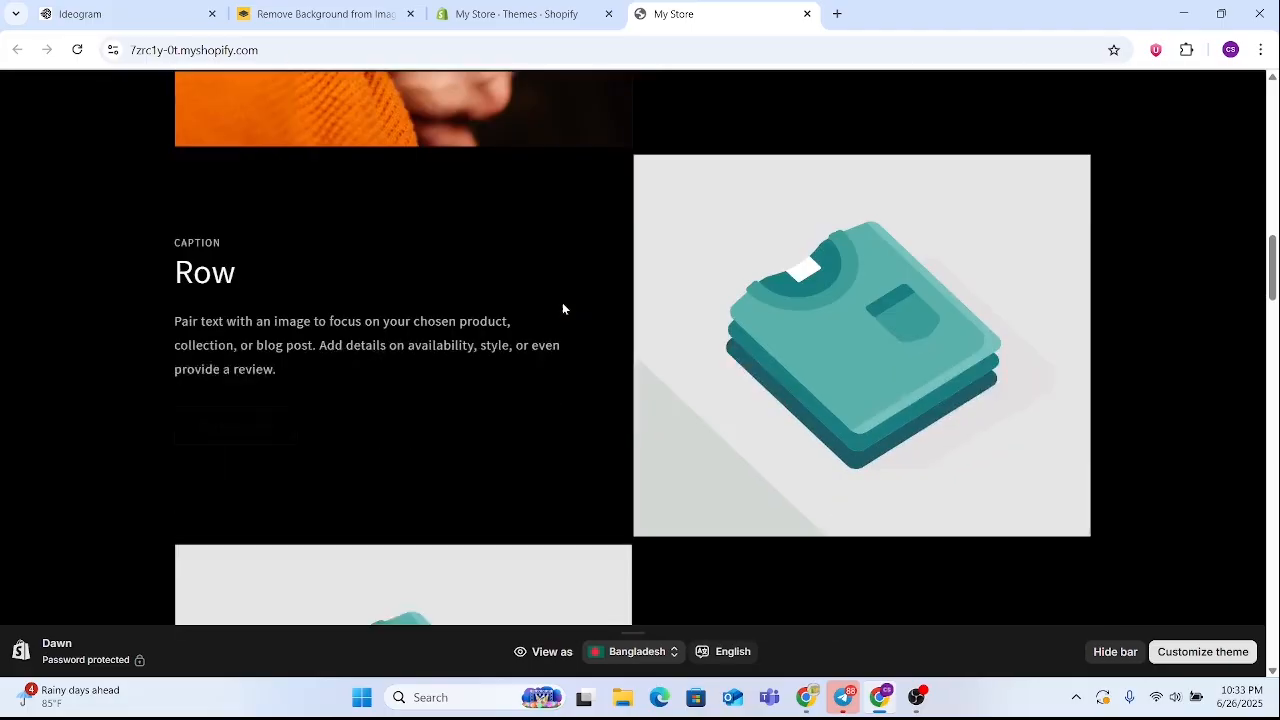
{"action": "scroll", "coordinate": [574, 304], "scroll_direction": "down", "scroll_amount": 12}
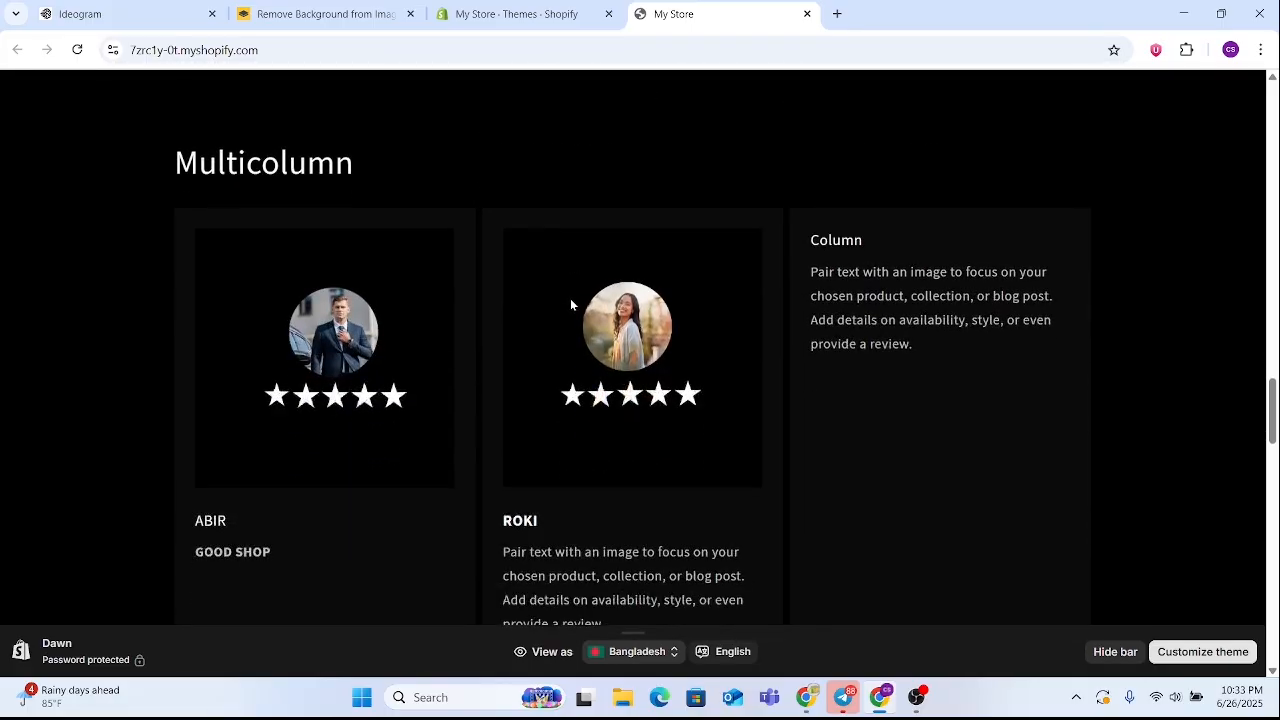
{"action": "scroll", "coordinate": [553, 349], "scroll_direction": "down", "scroll_amount": 4}
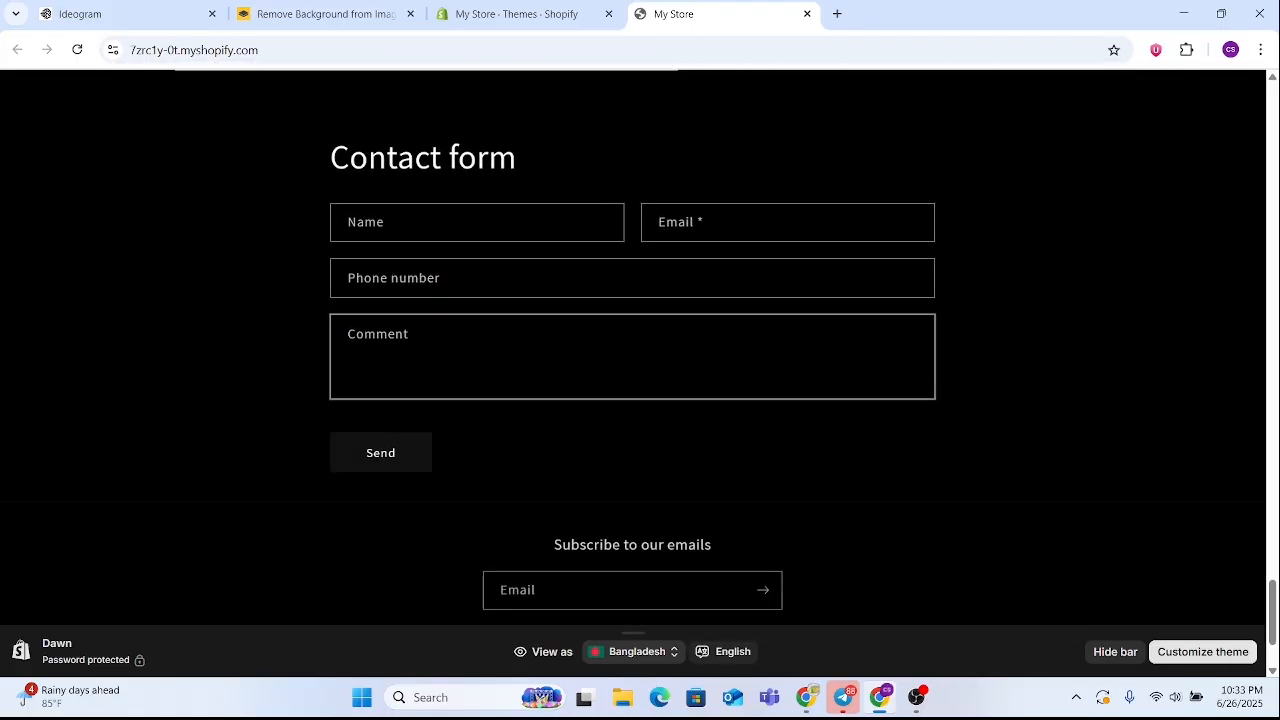
{"action": "scroll", "coordinate": [550, 393], "scroll_direction": "up", "scroll_amount": 12}
{"action": "scroll", "coordinate": [550, 399], "scroll_direction": "up", "scroll_amount": 15}
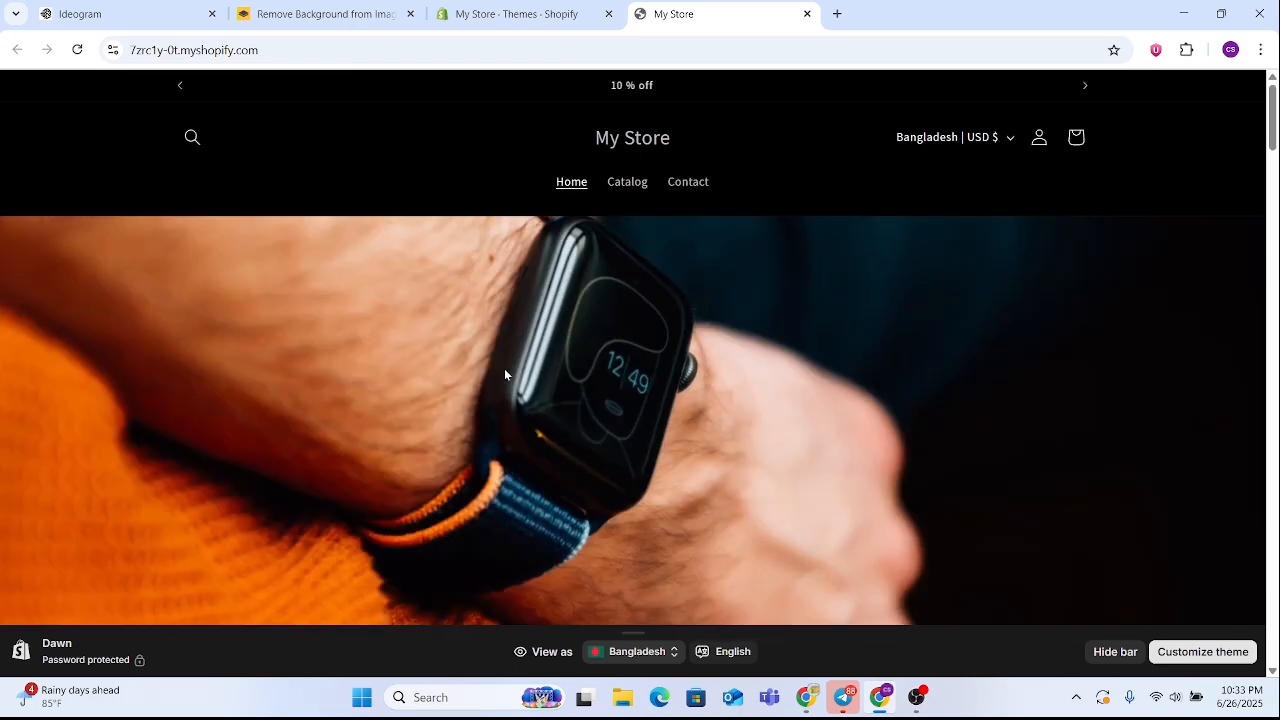
{"action": "scroll", "coordinate": [540, 358], "scroll_direction": "down", "scroll_amount": 3}
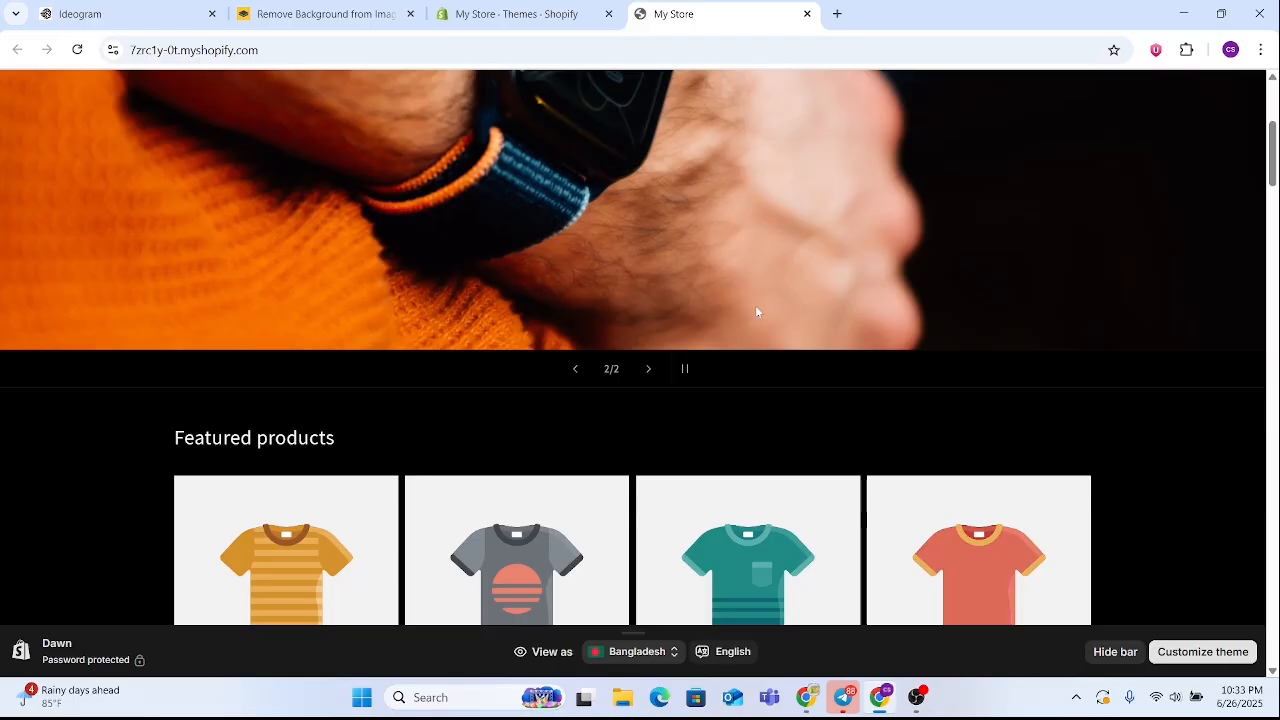
{"action": "scroll", "coordinate": [702, 339], "scroll_direction": "down", "scroll_amount": 10}
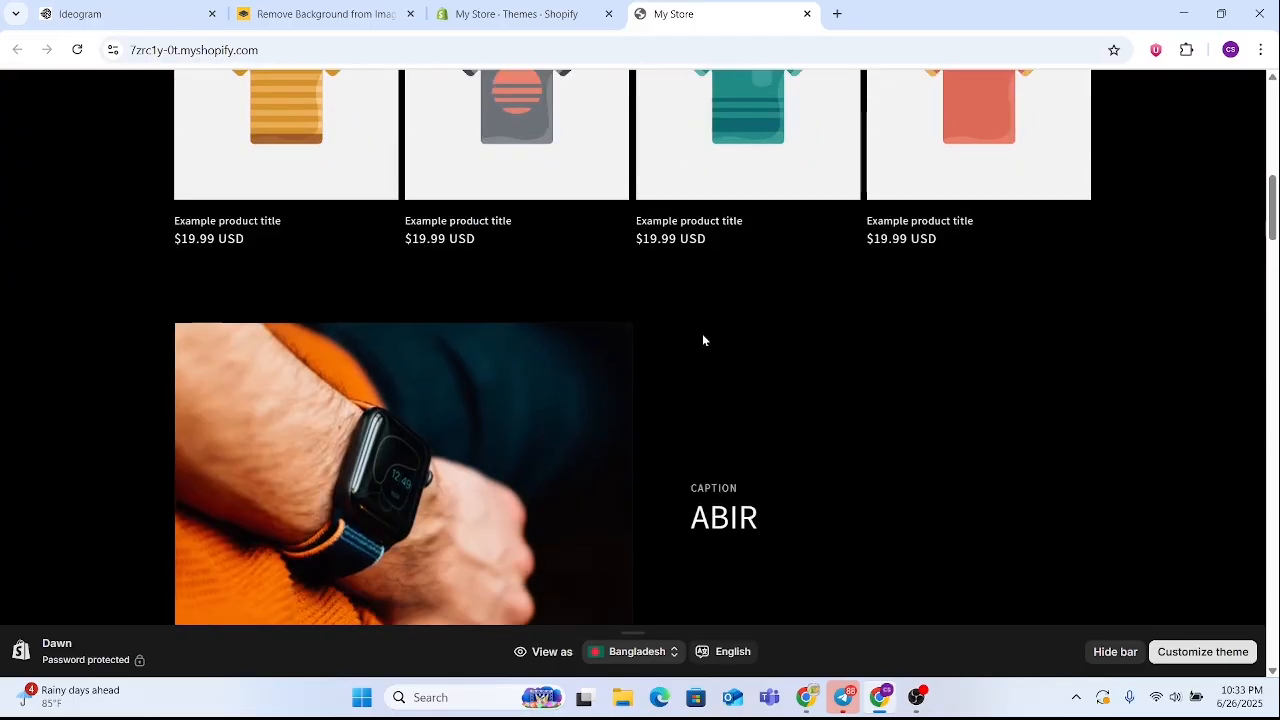
{"action": "scroll", "coordinate": [701, 340], "scroll_direction": "down", "scroll_amount": 15}
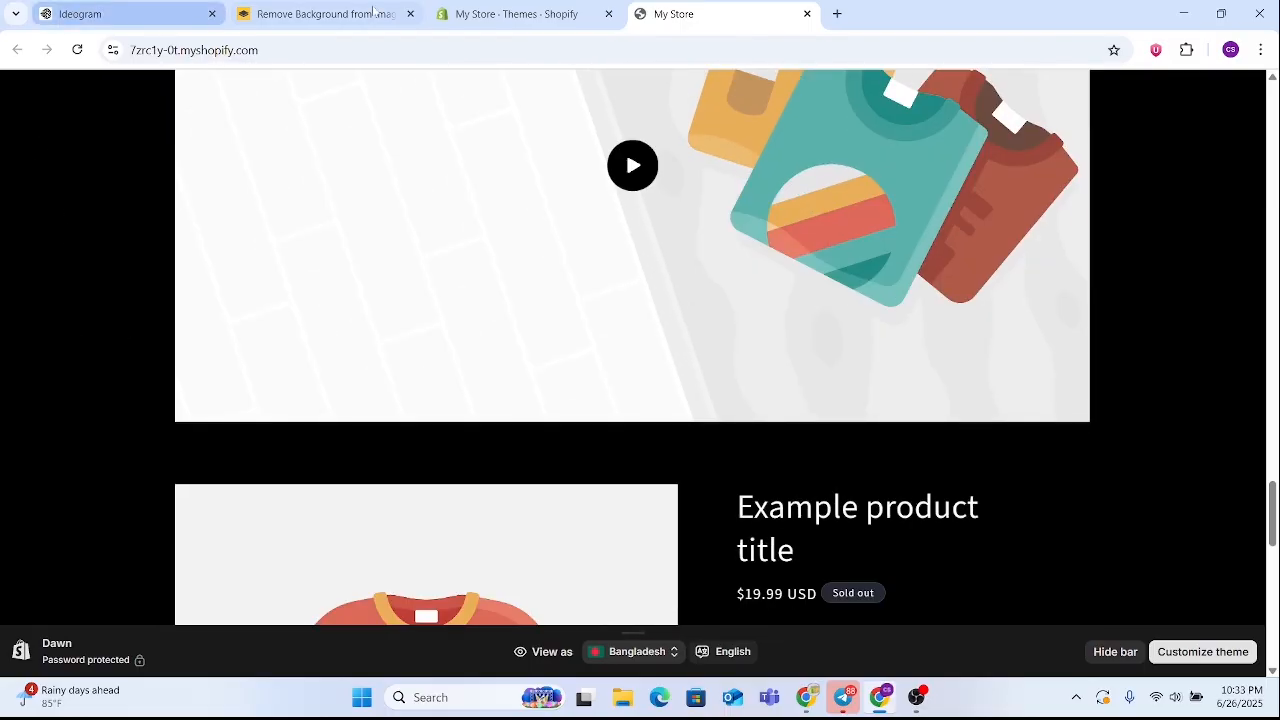
Return to the store admin and open the Shopify App Store from the Apps and sales channels settings
{"action": "left_click", "coordinate": [540, 14]}
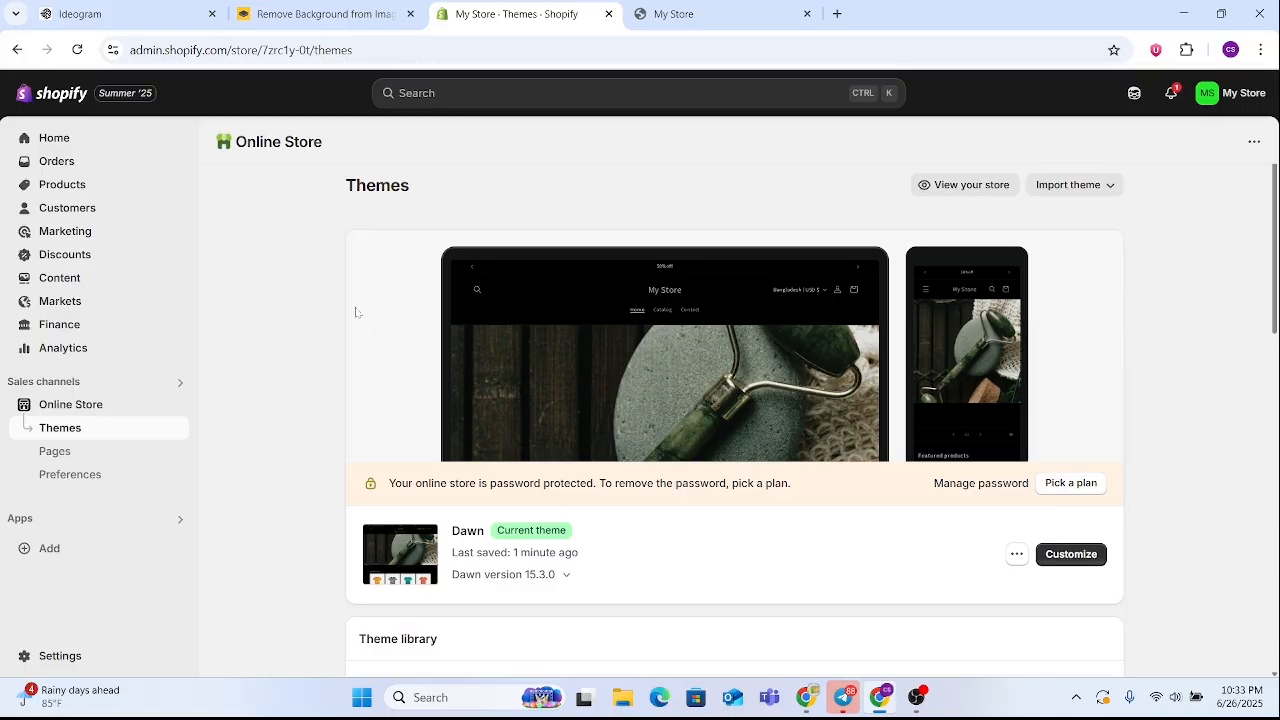
{"action": "left_click", "coordinate": [60, 656]}
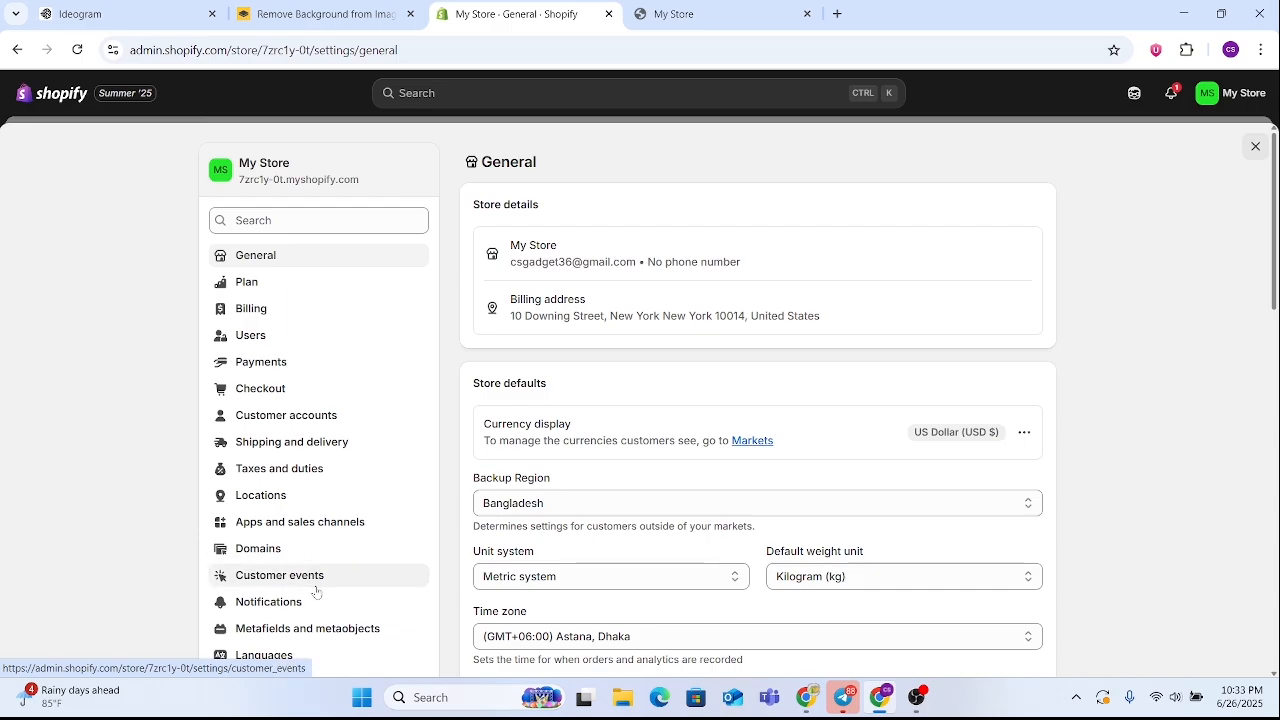
{"action": "scroll", "coordinate": [316, 590], "scroll_direction": "down", "scroll_amount": 1}
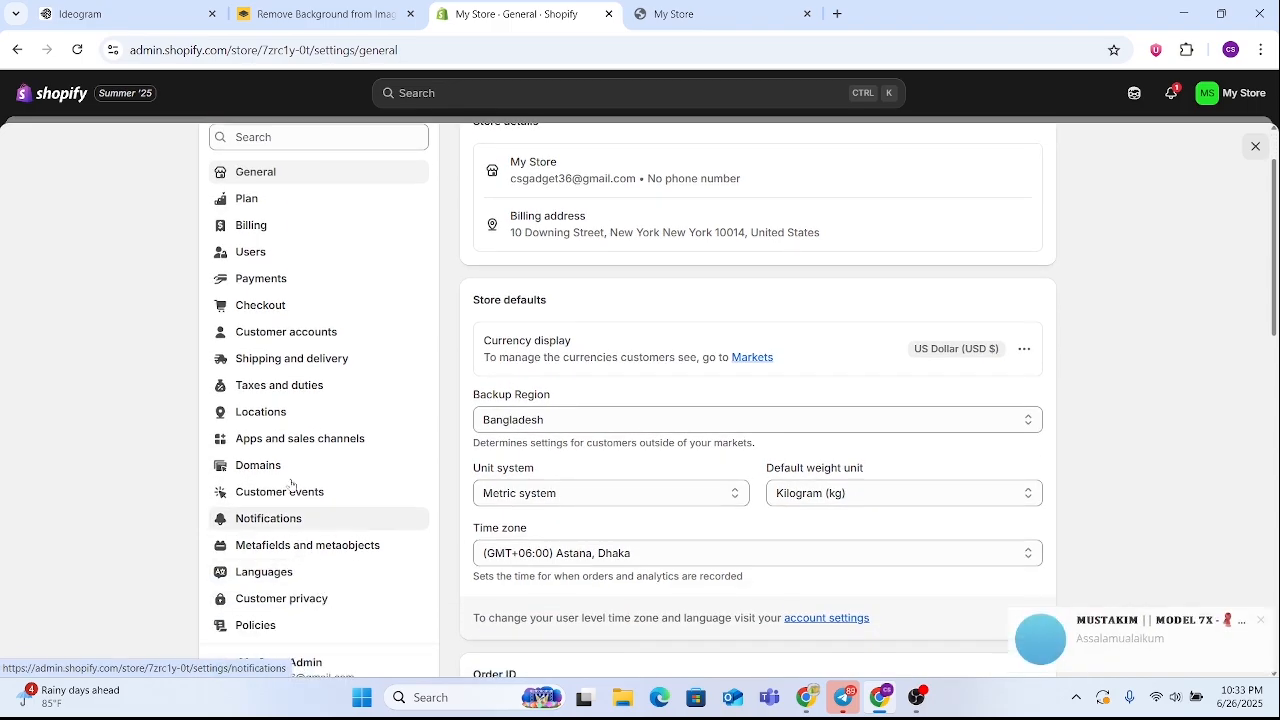
{"action": "left_click", "coordinate": [309, 442]}
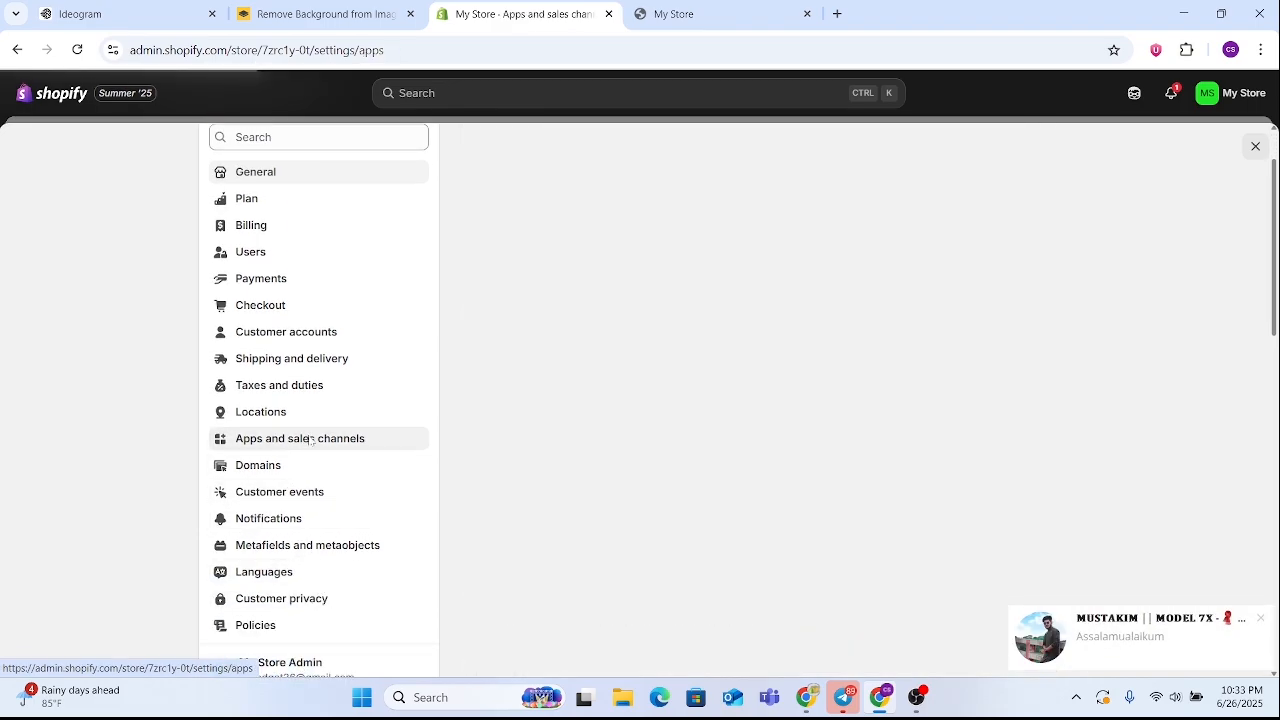
{"action": "left_click", "coordinate": [1263, 621]}
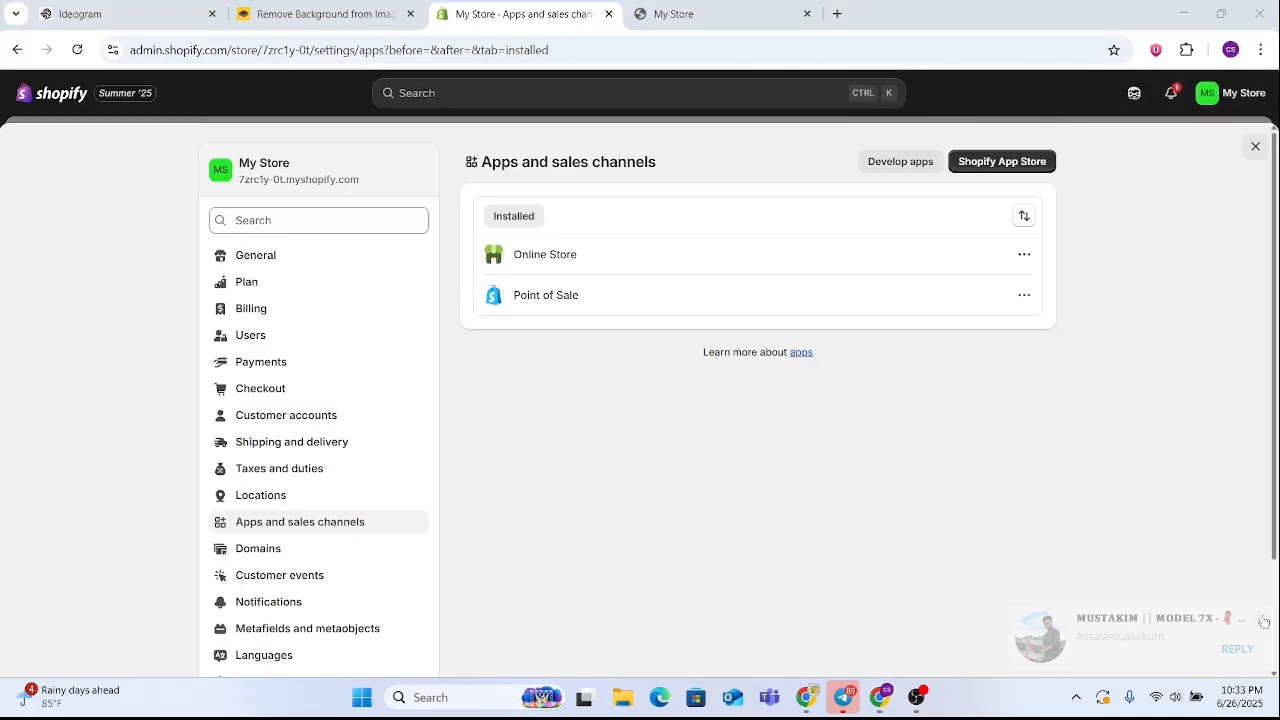
{"action": "left_click", "coordinate": [990, 161]}
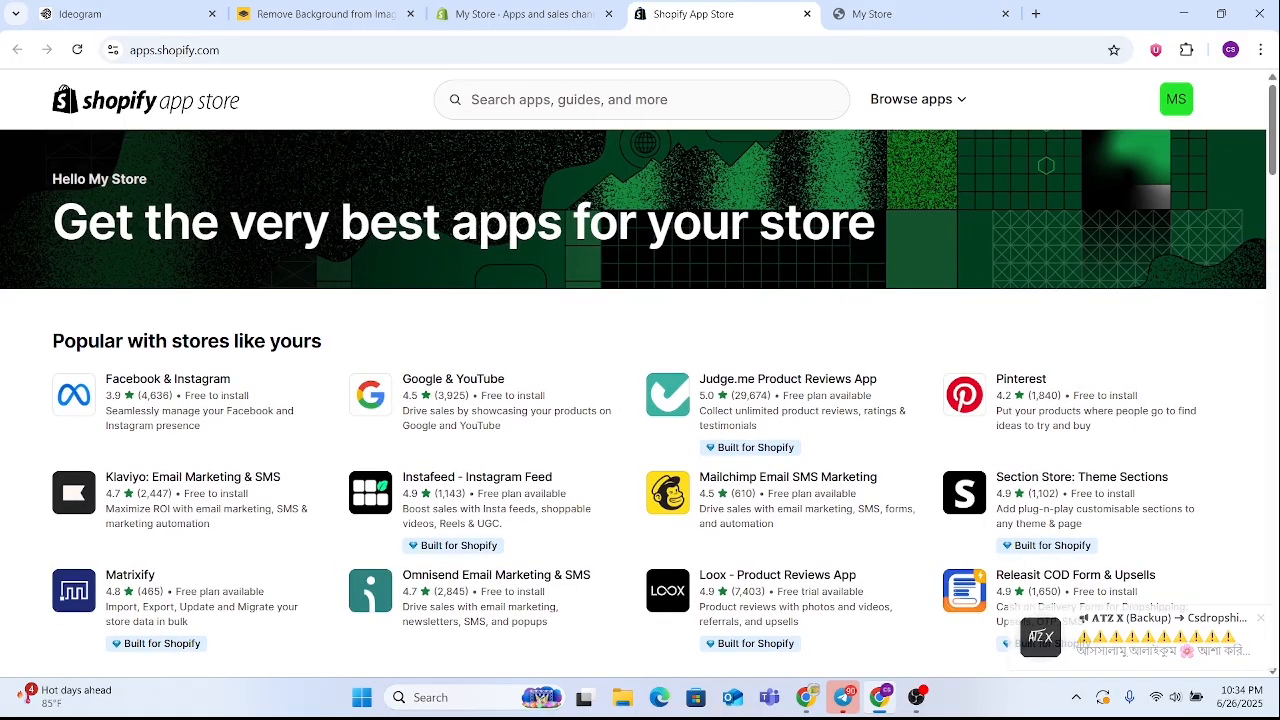
Search the app store for "BUILD" and choose the suggestion "buildmystore"
{"action": "left_click", "coordinate": [590, 100]}
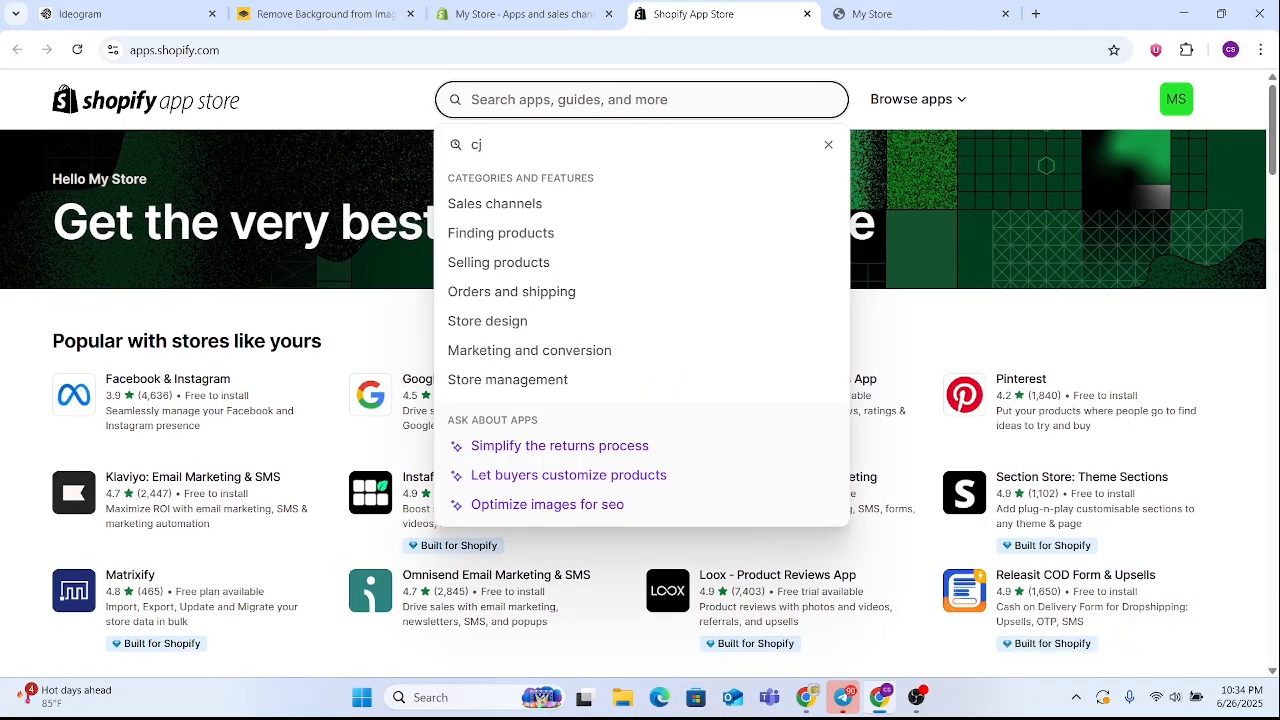
{"action": "type", "text": "B"}
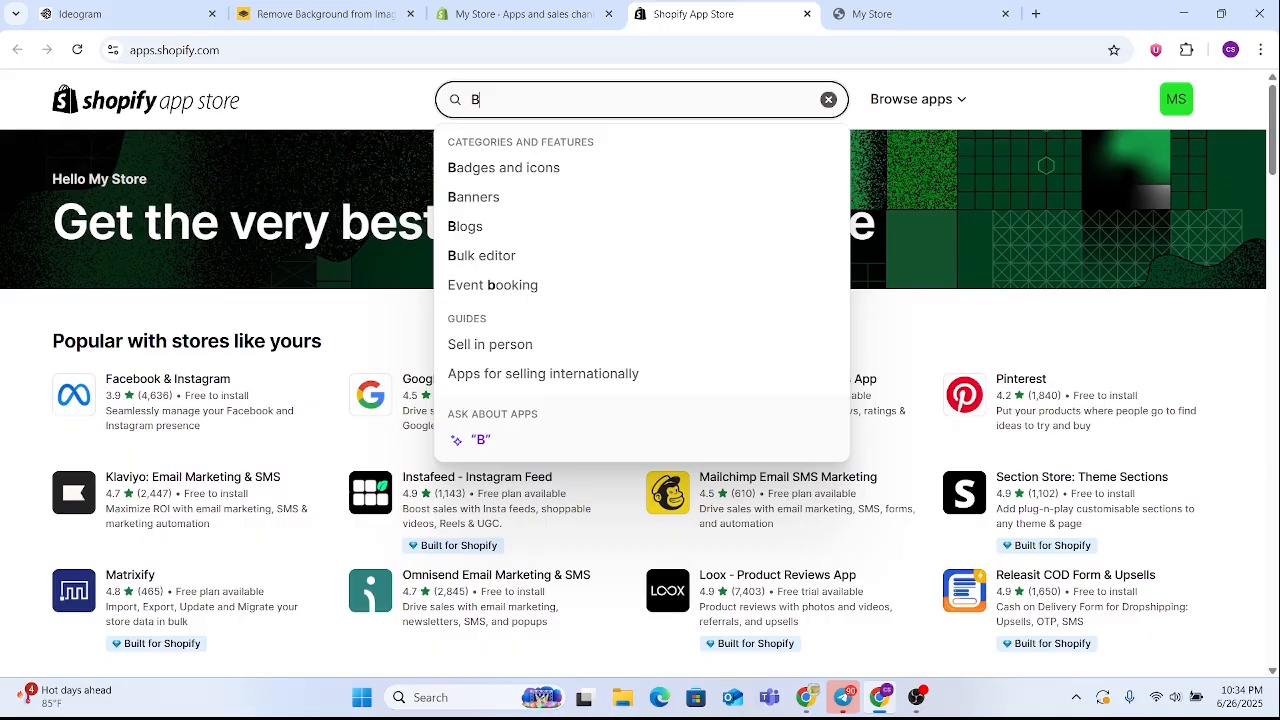
{"action": "type", "text": "U"}
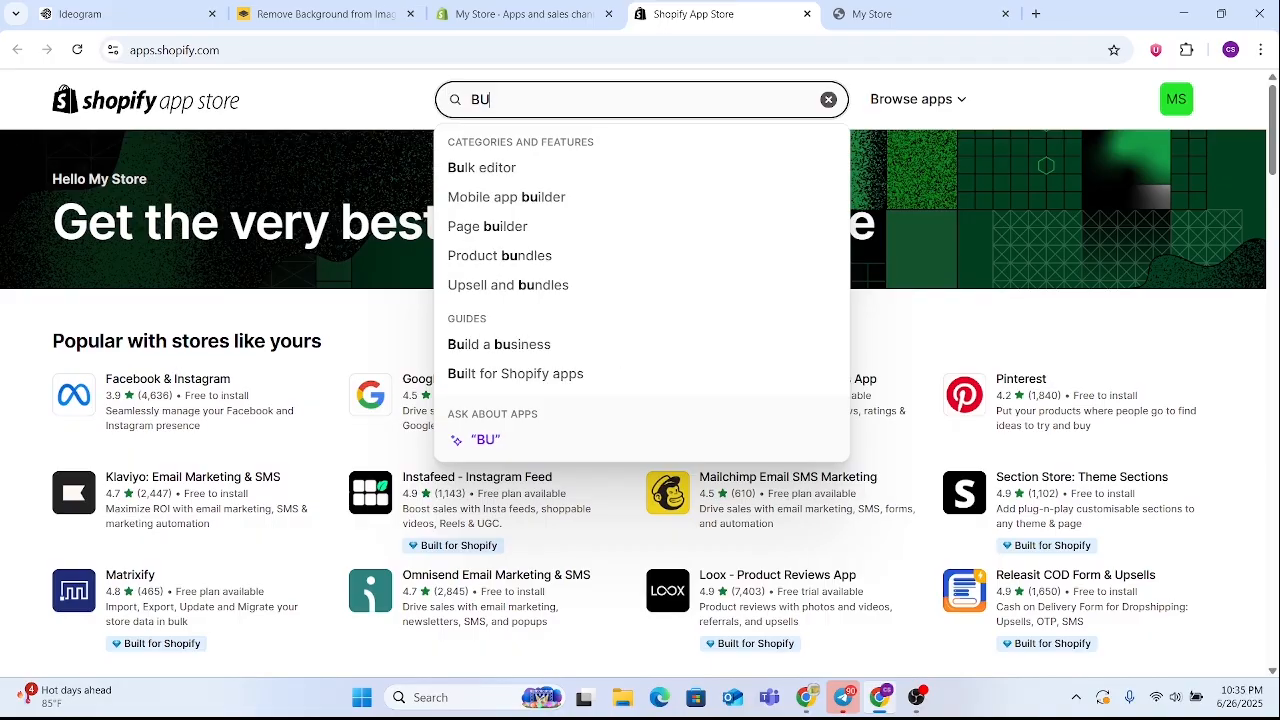
{"action": "type", "text": "IL"}
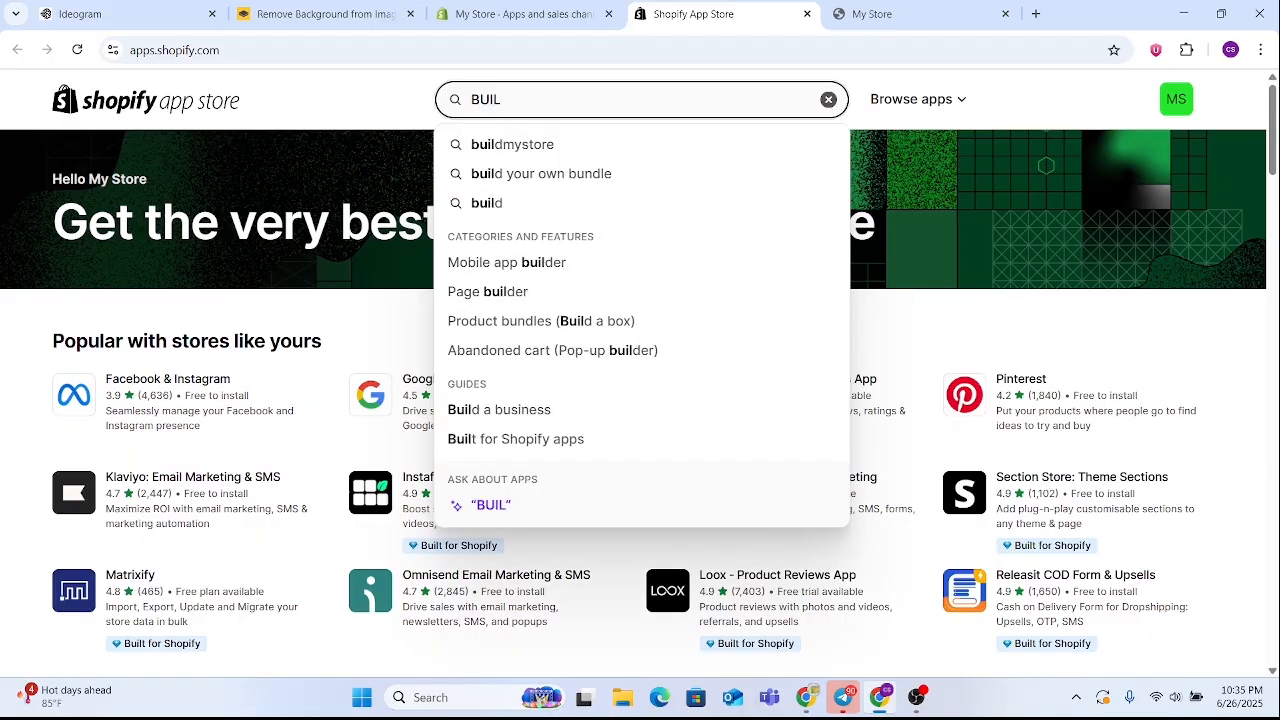
{"action": "type", "text": "D"}
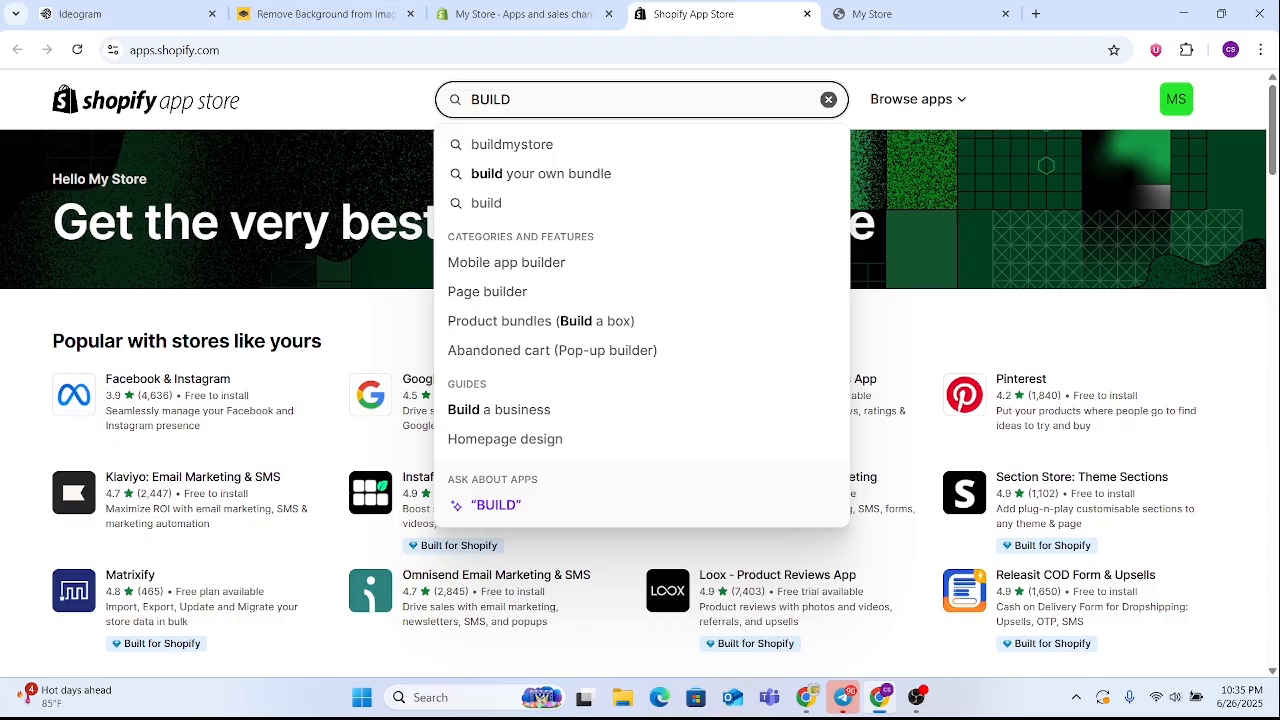
{"action": "left_click", "coordinate": [551, 144]}
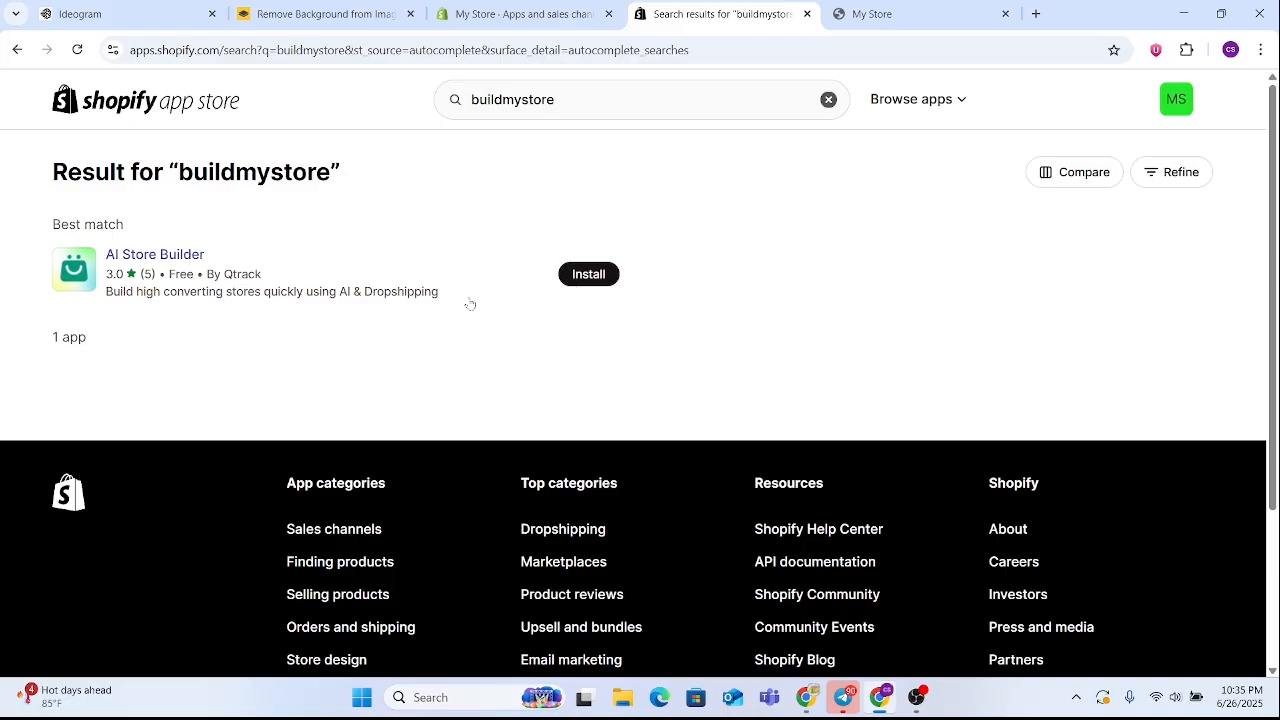
Install the AI Store Builder app by Qtrack and approve its access to the store data
{"action": "left_click", "coordinate": [589, 276]}
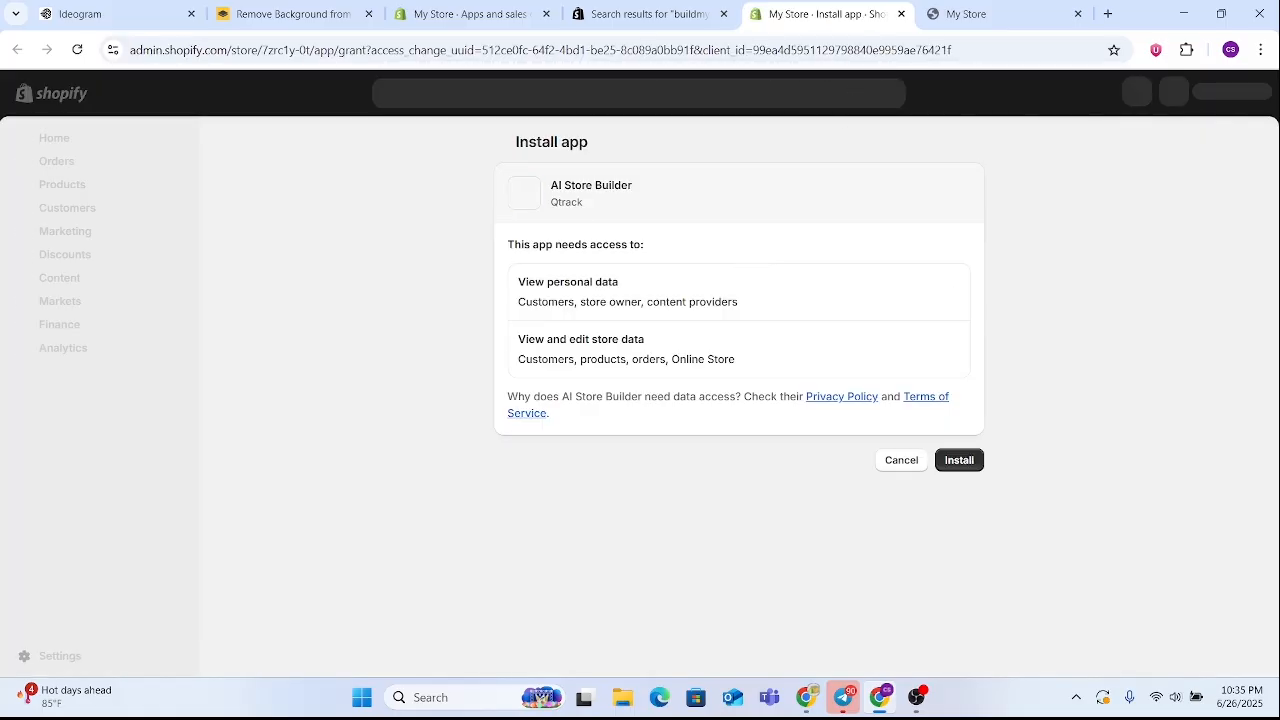
{"action": "left_click", "coordinate": [954, 466]}
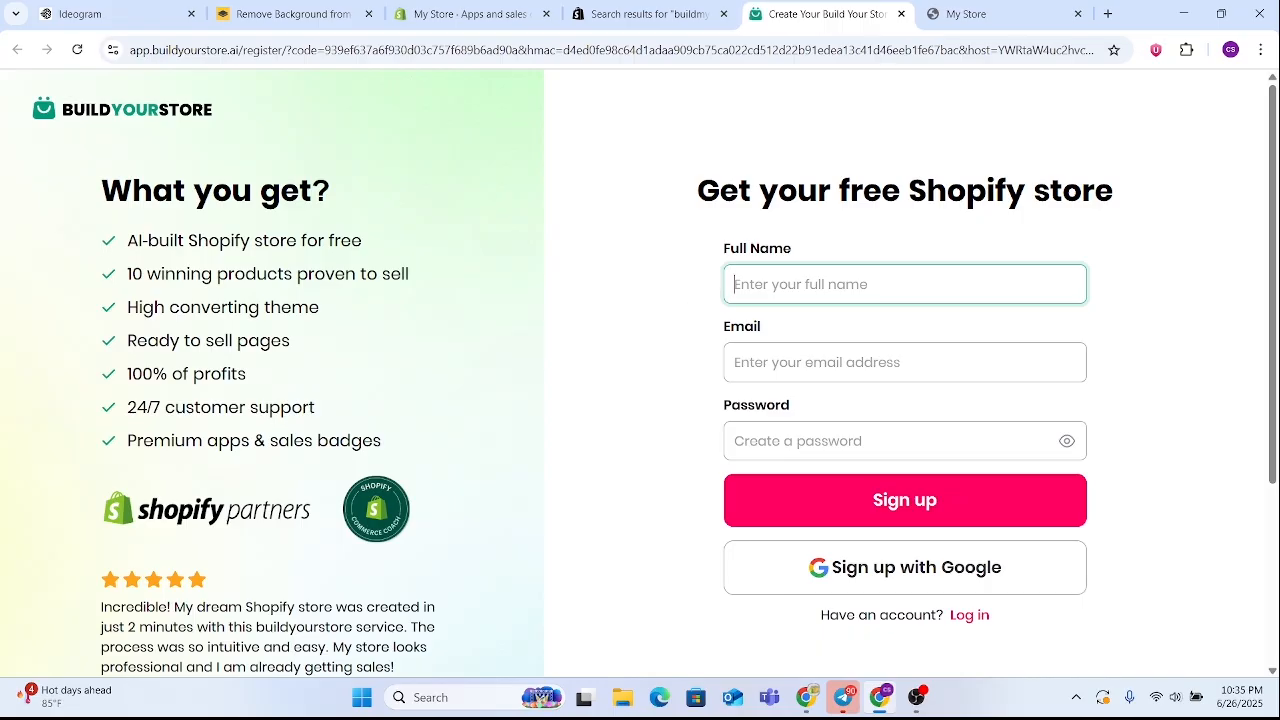
Sign up for the free Shopify store with the full name, the saved e-mail address and the suggested strong password
{"action": "type", "text": "ABIR"}
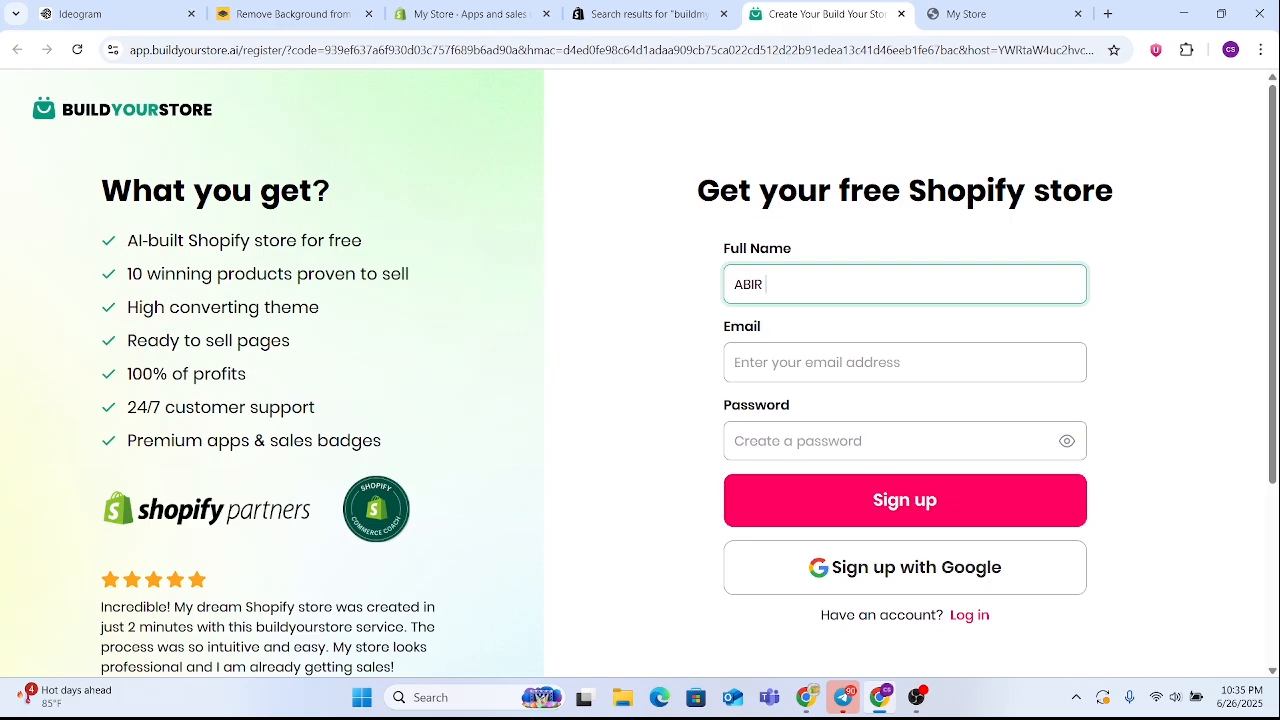
{"action": "type", "text": "CSA"}
{"action": "left_click", "coordinate": [850, 362]}
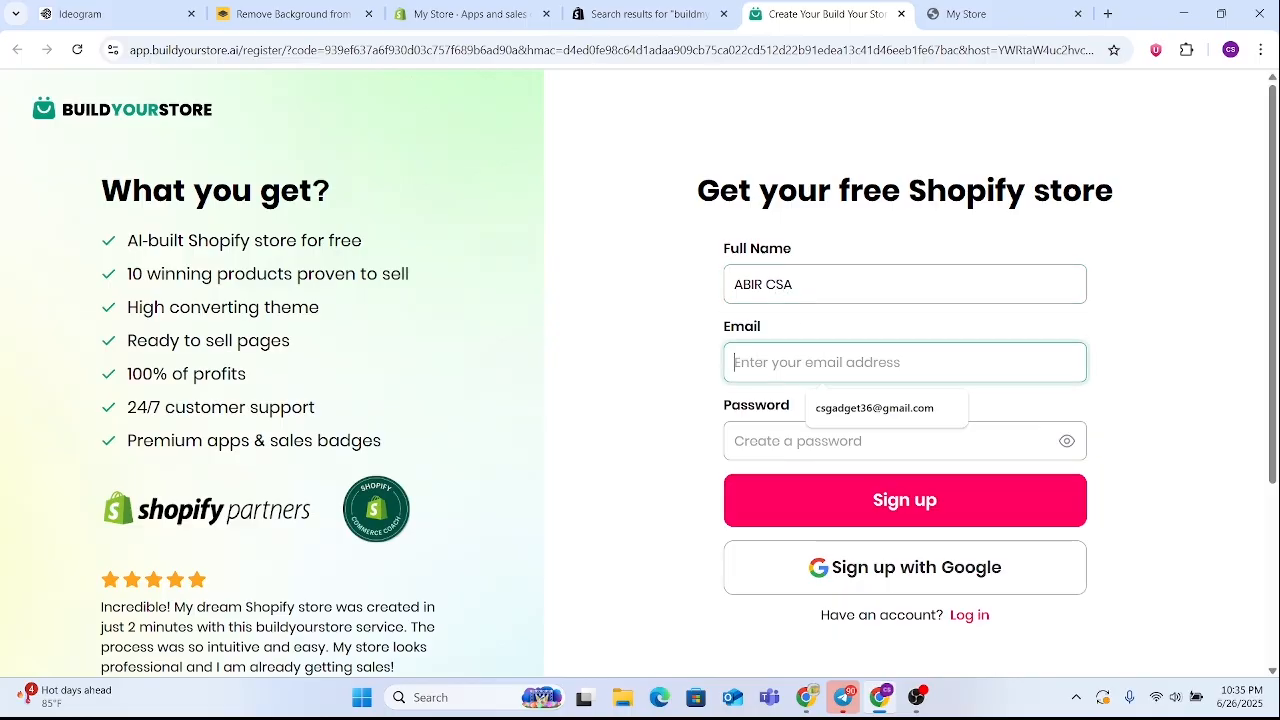
{"action": "left_click", "coordinate": [845, 408]}
{"action": "left_click", "coordinate": [845, 441]}
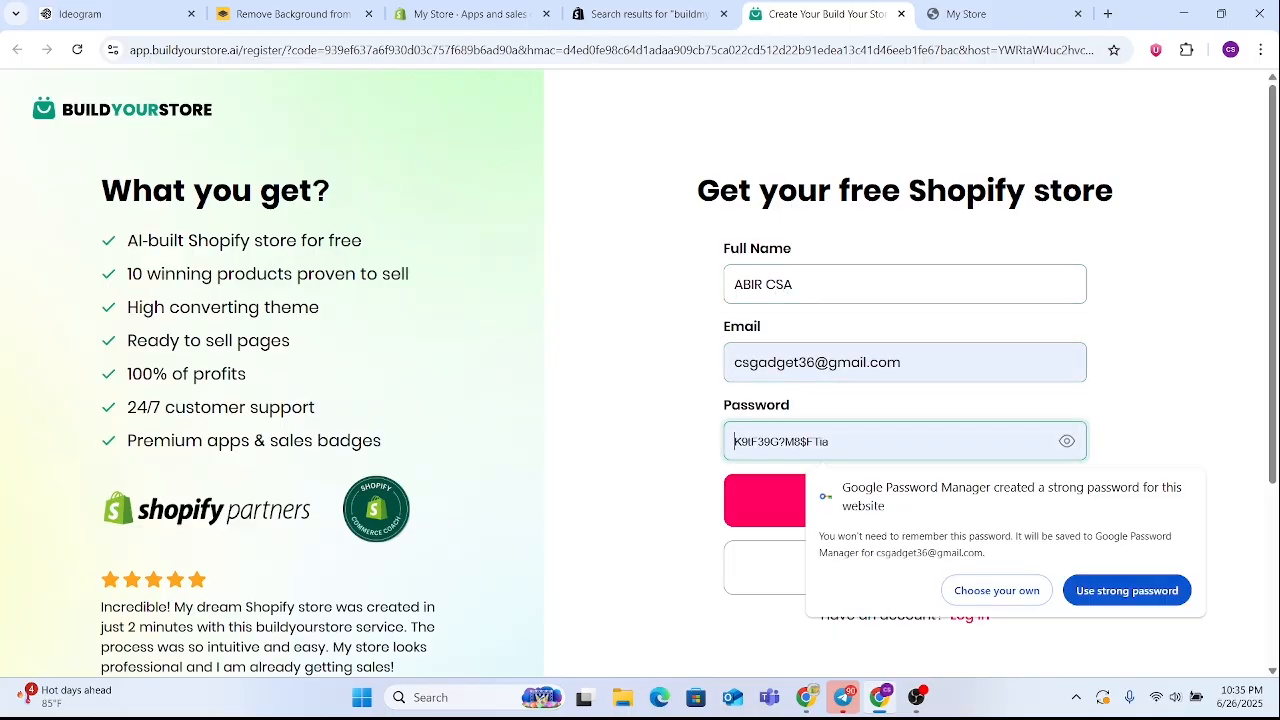
{"action": "left_click", "coordinate": [1100, 590]}
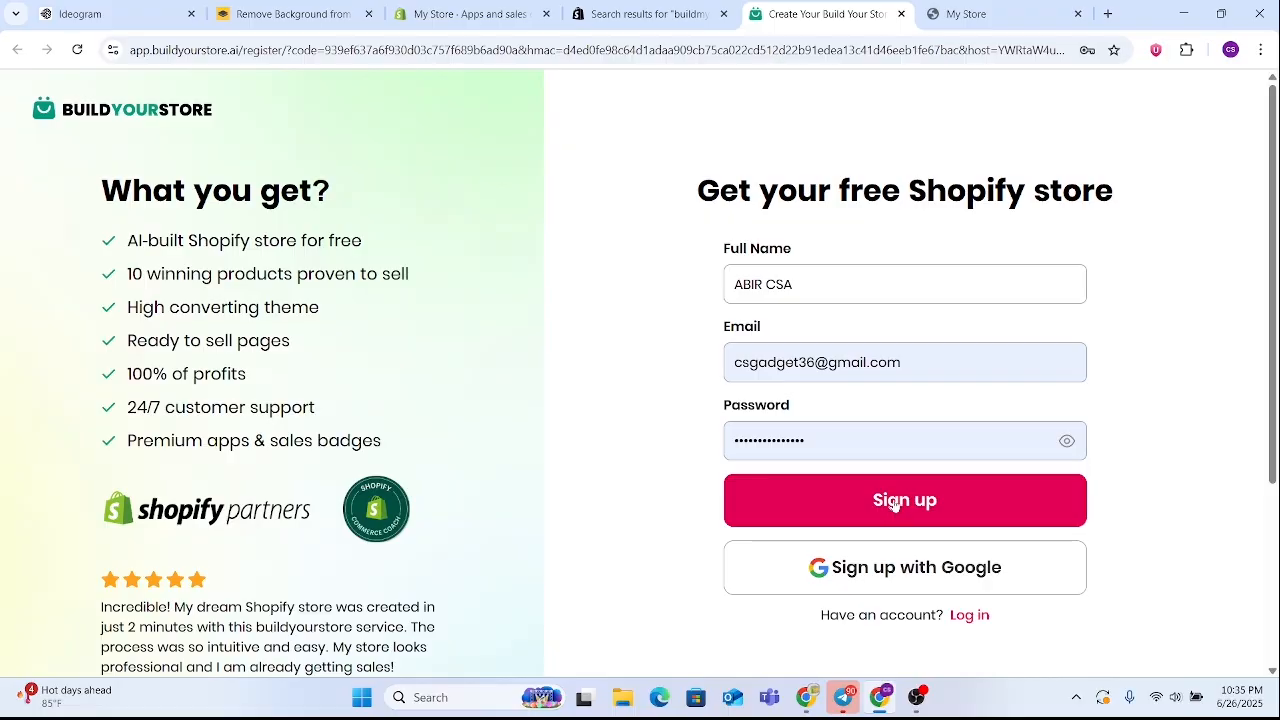
{"action": "left_click", "coordinate": [895, 503]}
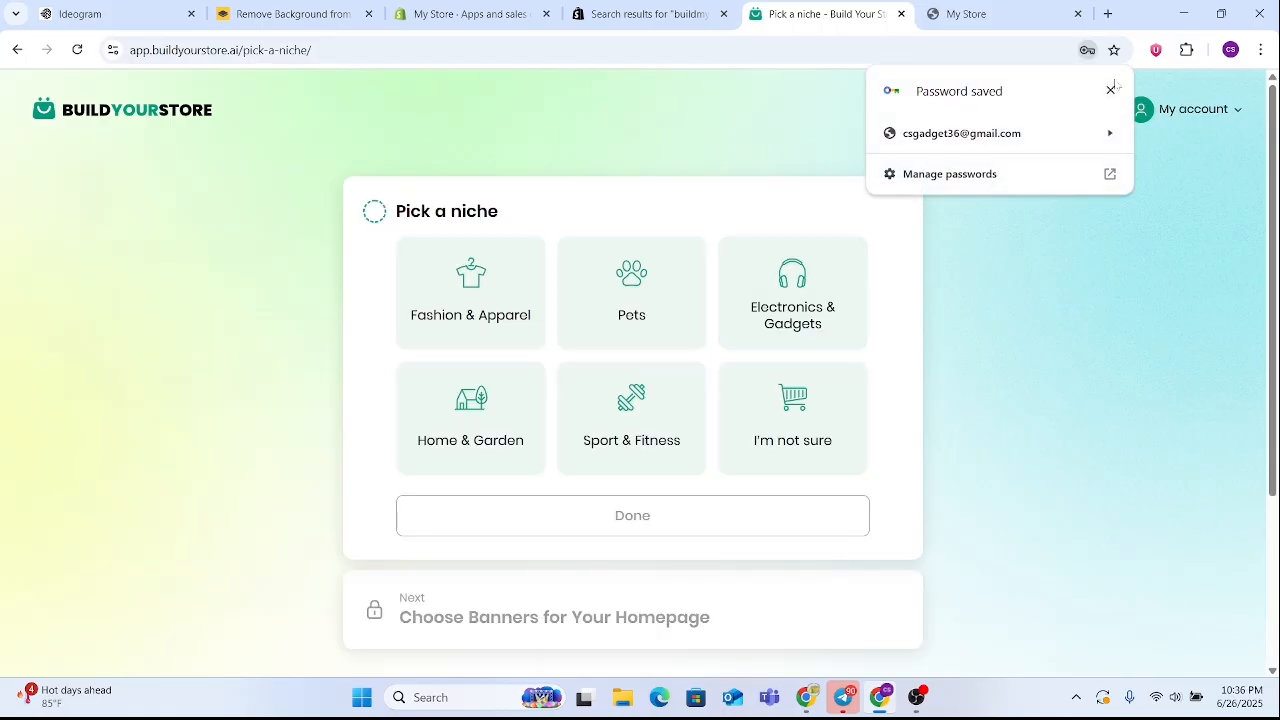
{"action": "left_click", "coordinate": [1110, 91]}
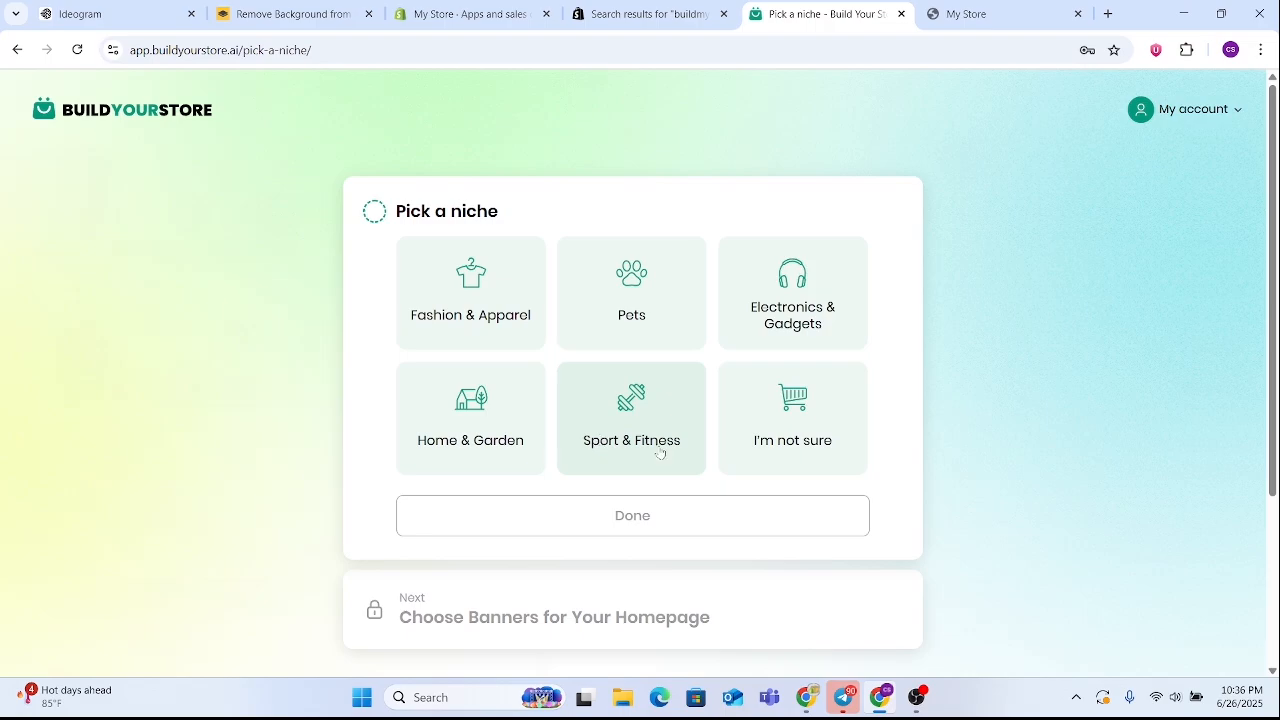
Choose the Electronics & Gadgets niche and add the gift-box warehouse banner and the light-blue gadget-circle banner to the homepage
{"action": "left_click", "coordinate": [793, 328]}
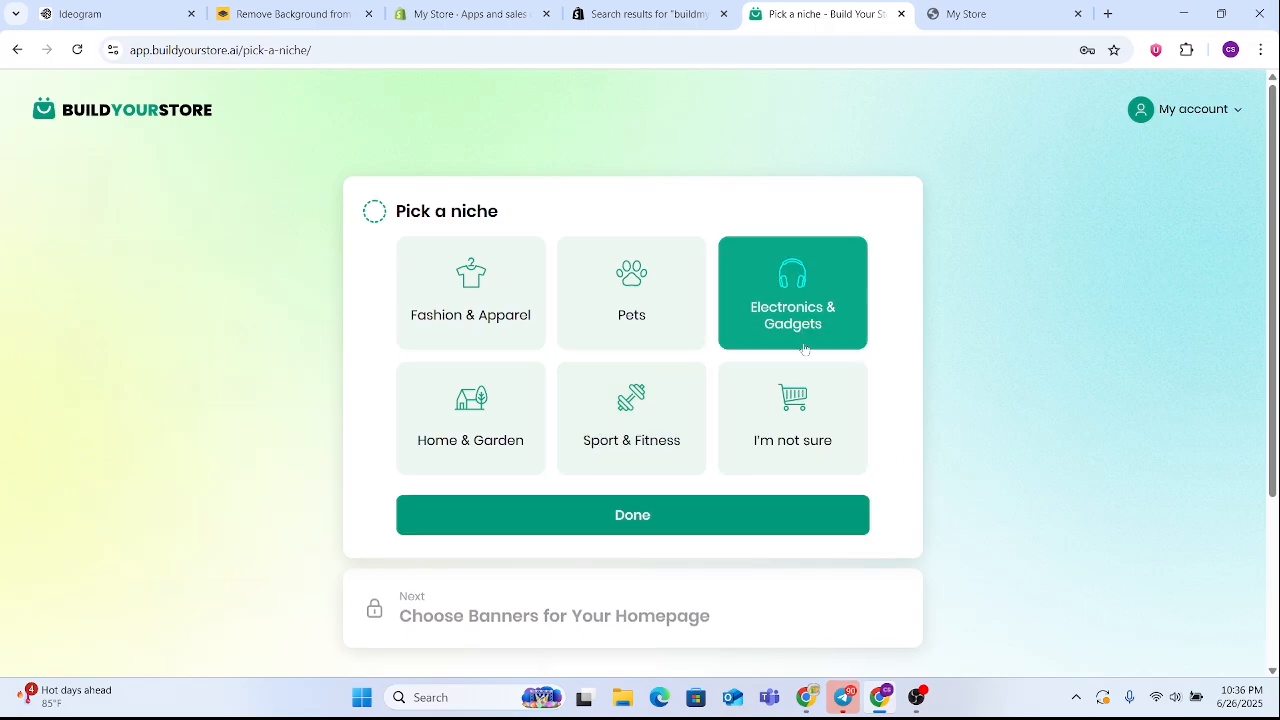
{"action": "left_click", "coordinate": [707, 516]}
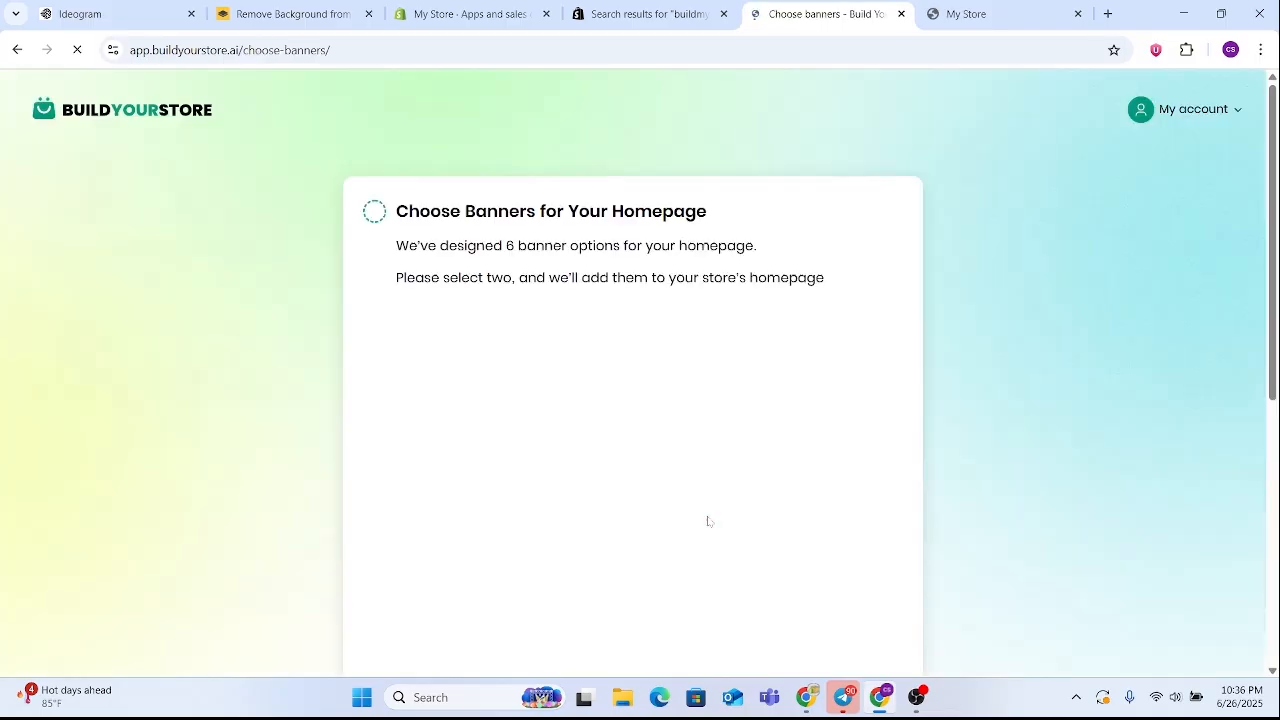
{"action": "scroll", "coordinate": [703, 480], "scroll_direction": "down", "scroll_amount": 3}
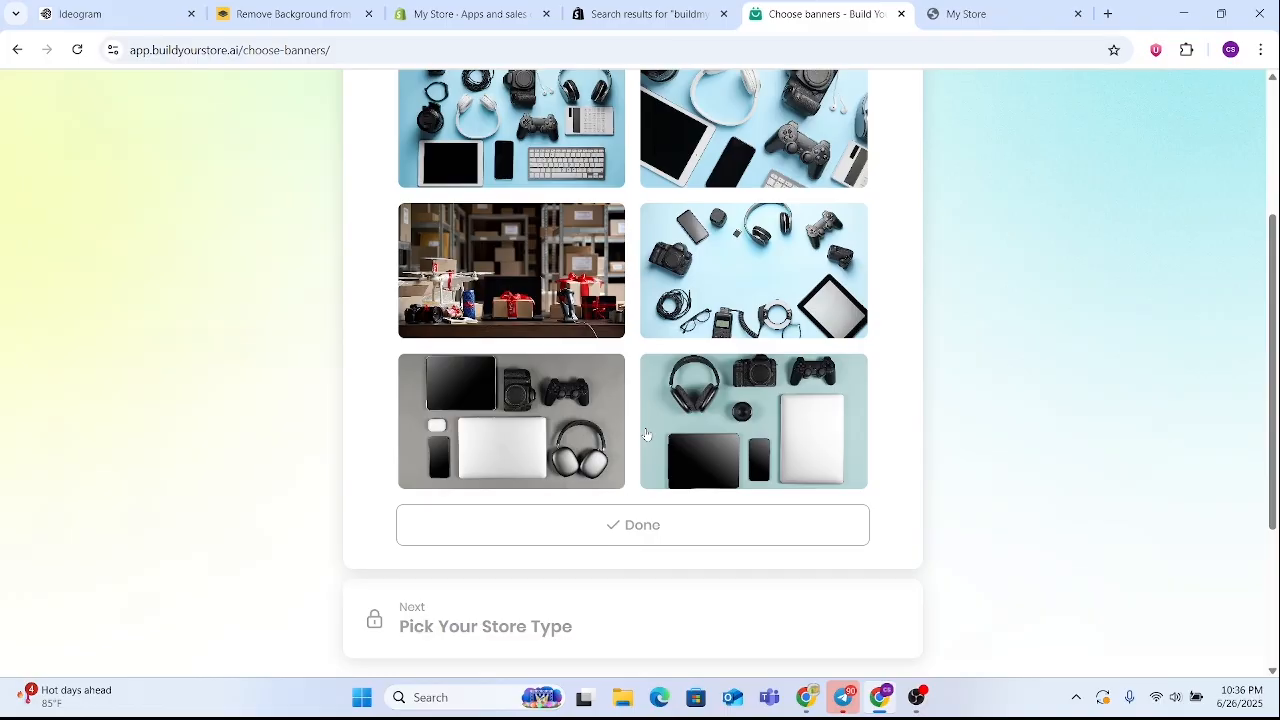
{"action": "scroll", "coordinate": [640, 372], "scroll_direction": "up", "scroll_amount": 1}
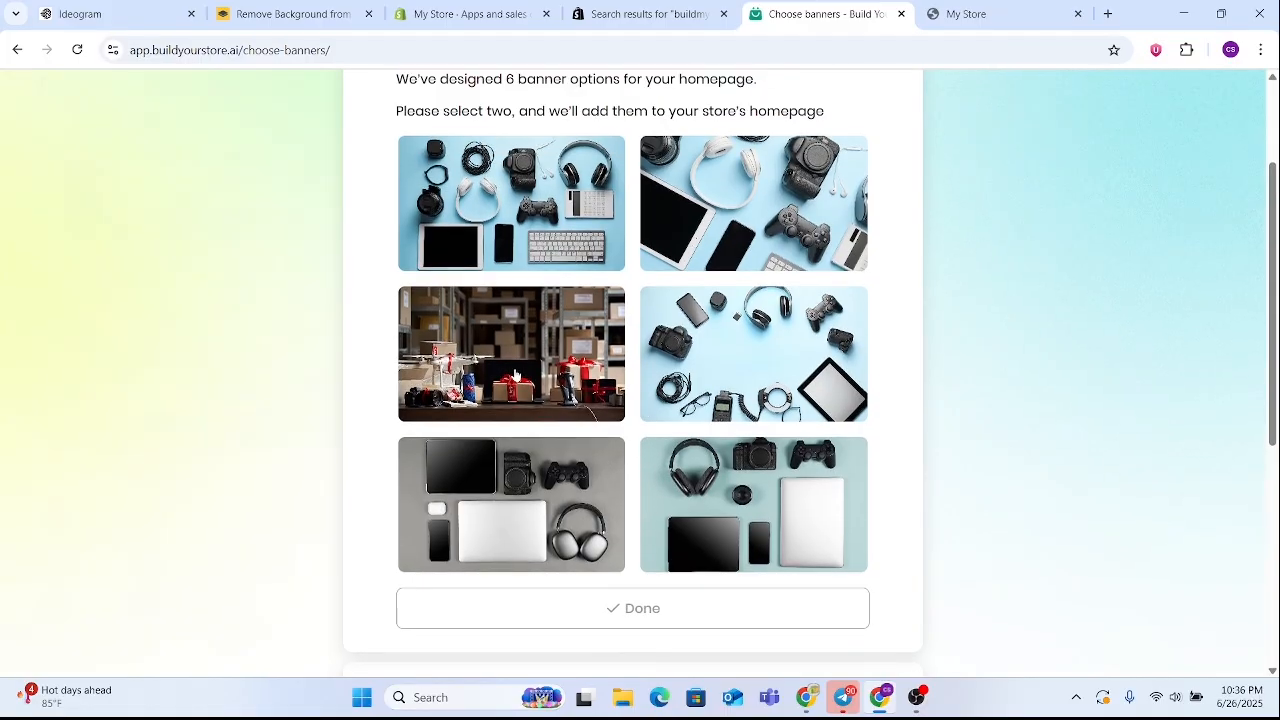
{"action": "left_click", "coordinate": [520, 375]}
{"action": "left_click", "coordinate": [740, 373]}
{"action": "left_click", "coordinate": [697, 606]}
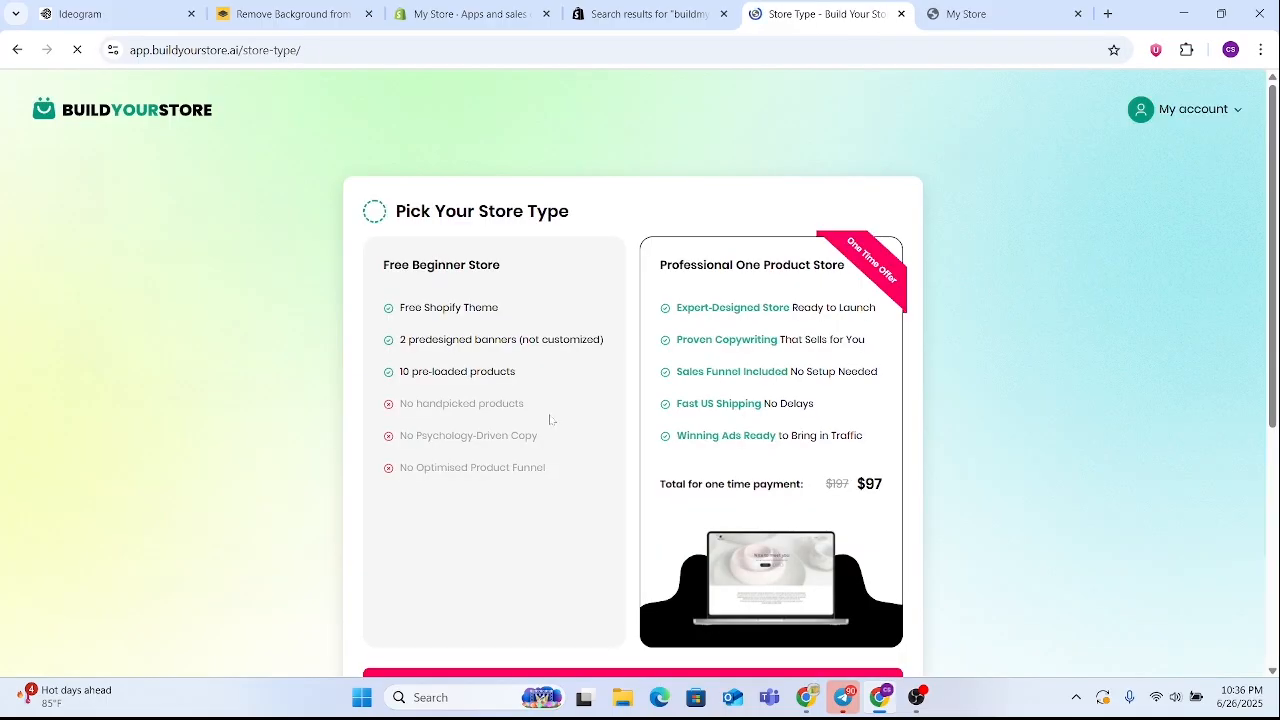
Compare the two store types and select the Free Beginner Store
{"action": "scroll", "coordinate": [633, 568], "scroll_direction": "down", "scroll_amount": 3}
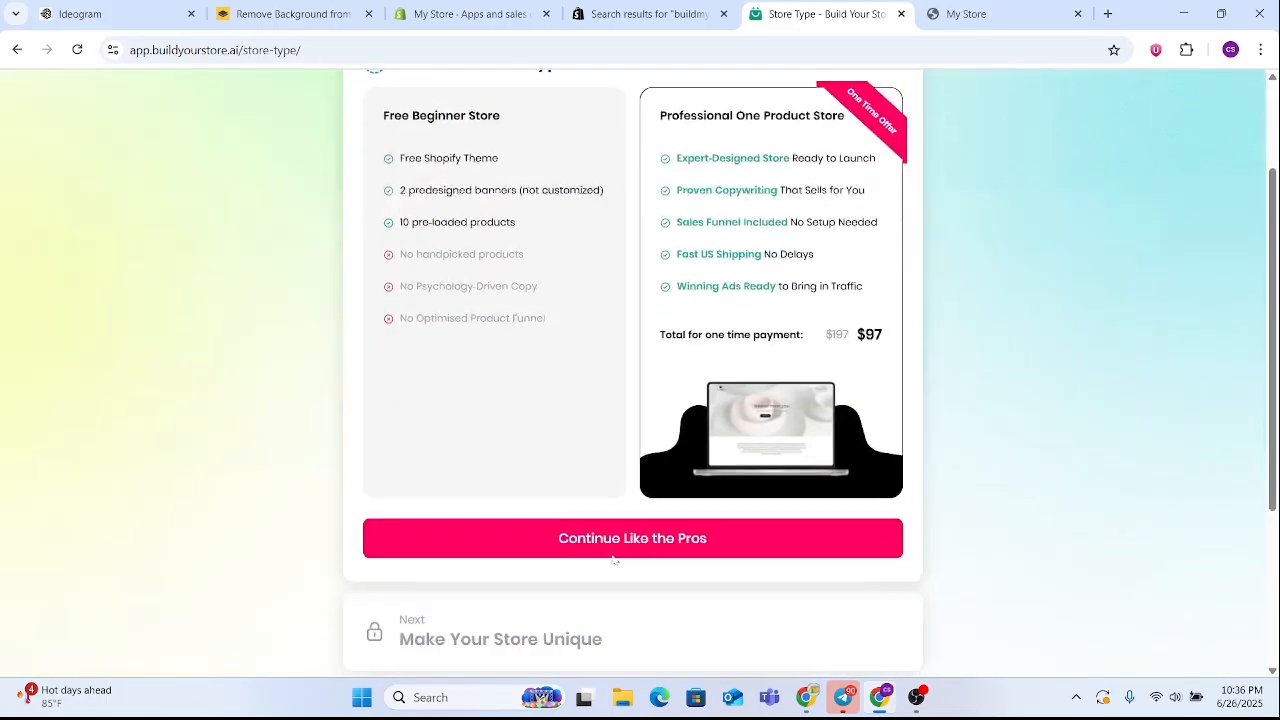
{"action": "scroll", "coordinate": [620, 471], "scroll_direction": "up", "scroll_amount": 1}
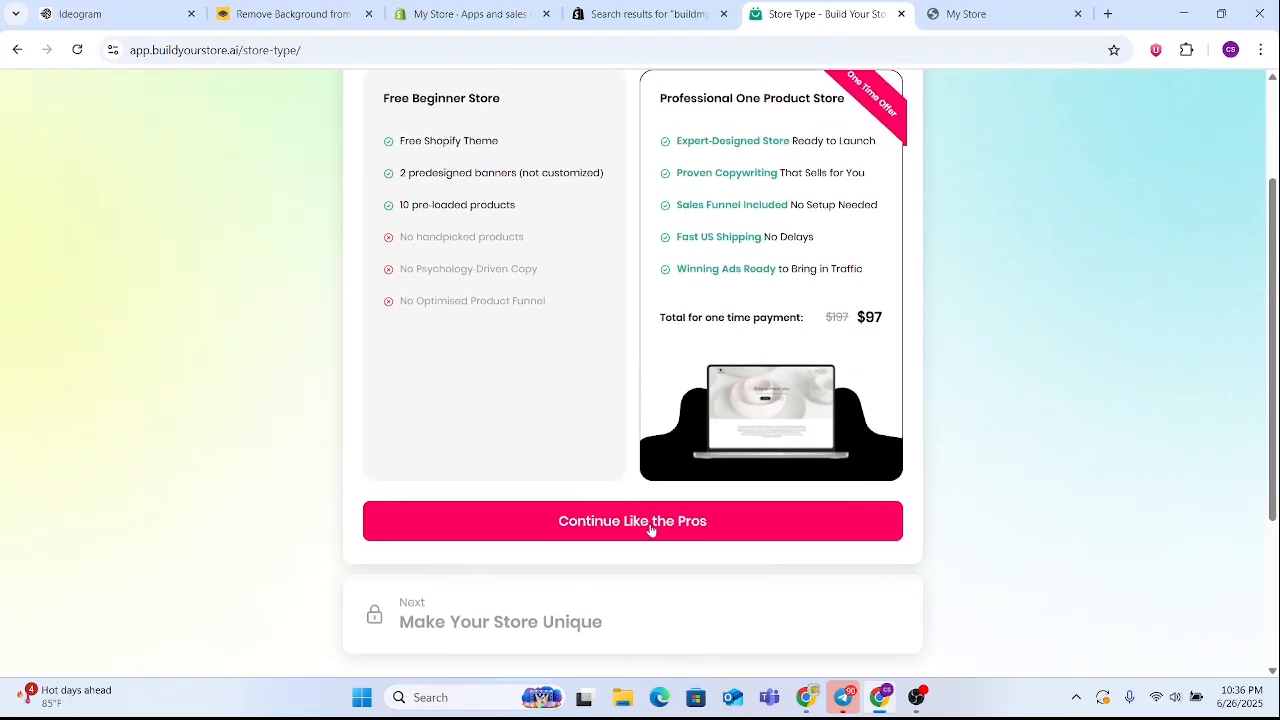
{"action": "left_click", "coordinate": [491, 397]}
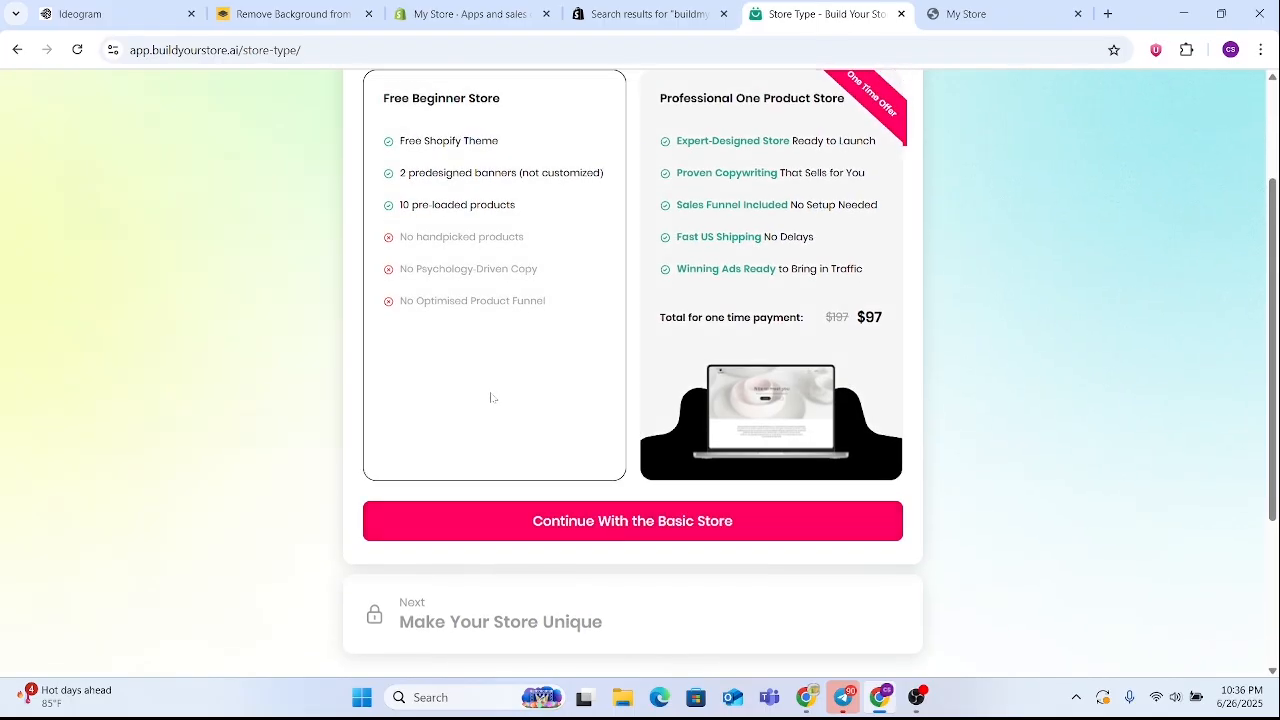
{"action": "left_click", "coordinate": [571, 533]}
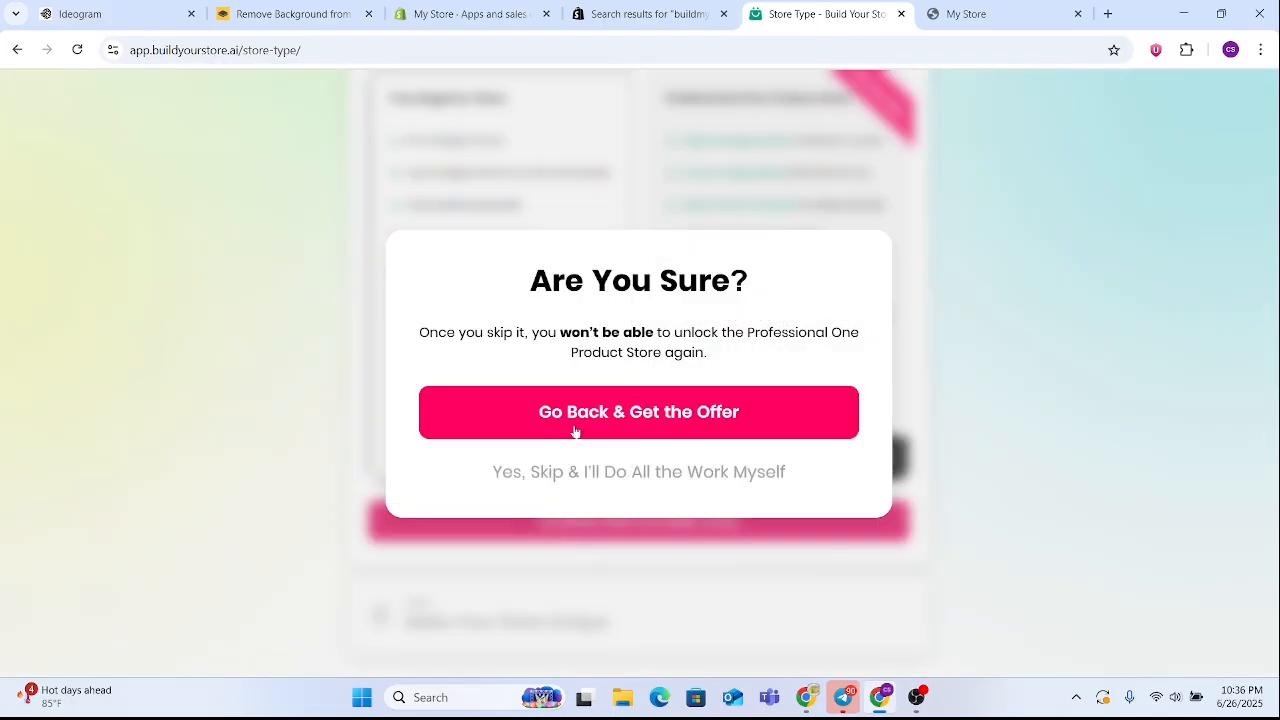
{"action": "left_click", "coordinate": [633, 410]}
{"action": "scroll", "coordinate": [560, 489], "scroll_direction": "up", "scroll_amount": 2}
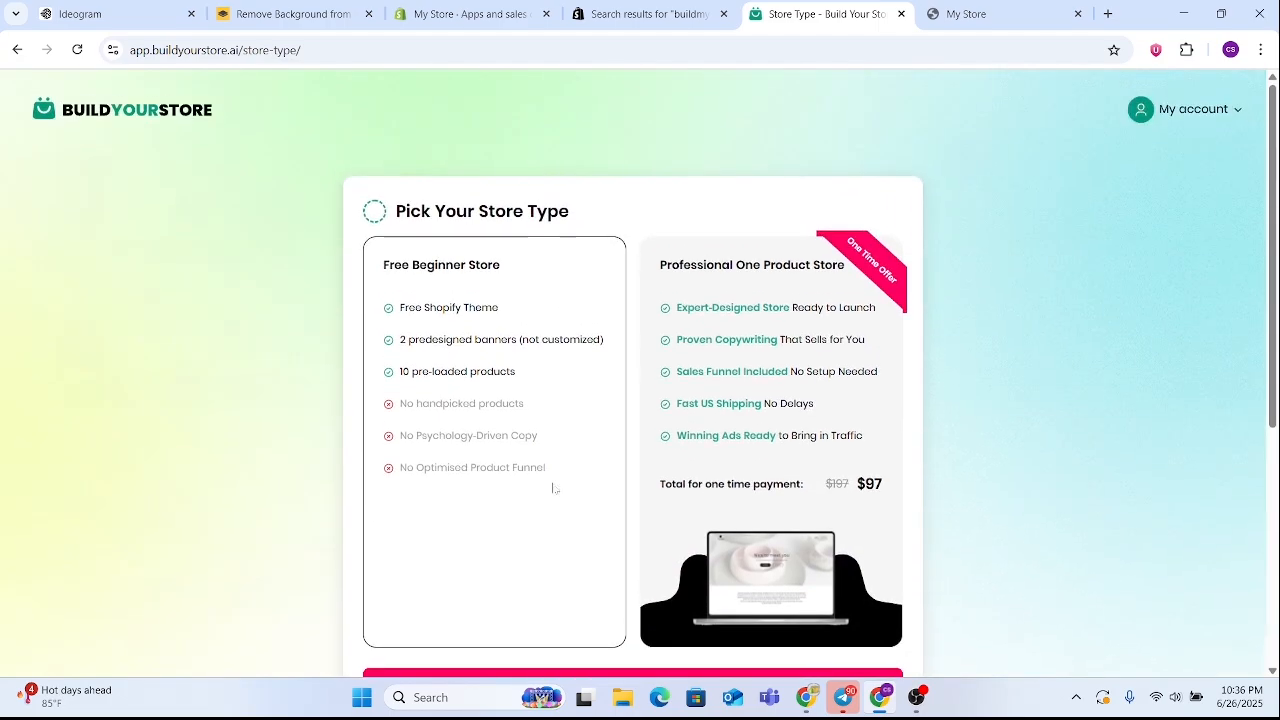
{"action": "left_click_drag", "start_coordinate": [383, 265], "coordinate": [535, 282]}
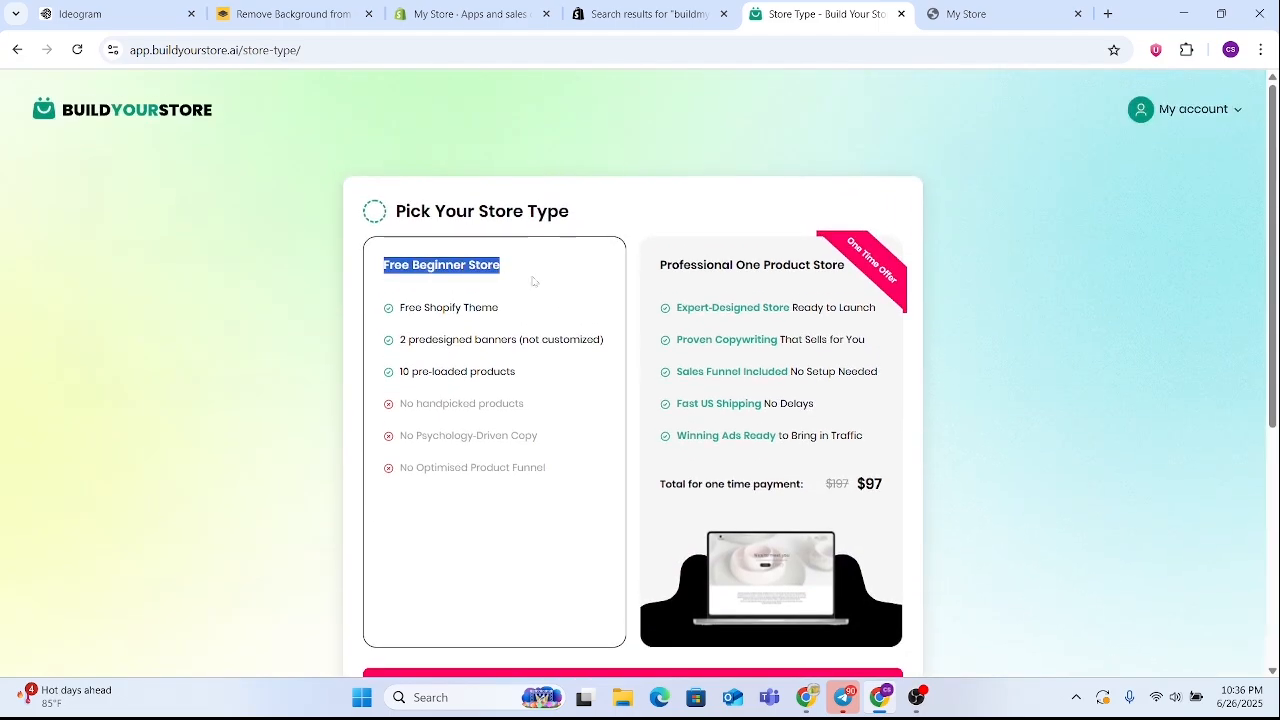
{"action": "left_click", "coordinate": [535, 282]}
{"action": "scroll", "coordinate": [520, 389], "scroll_direction": "down", "scroll_amount": 4}
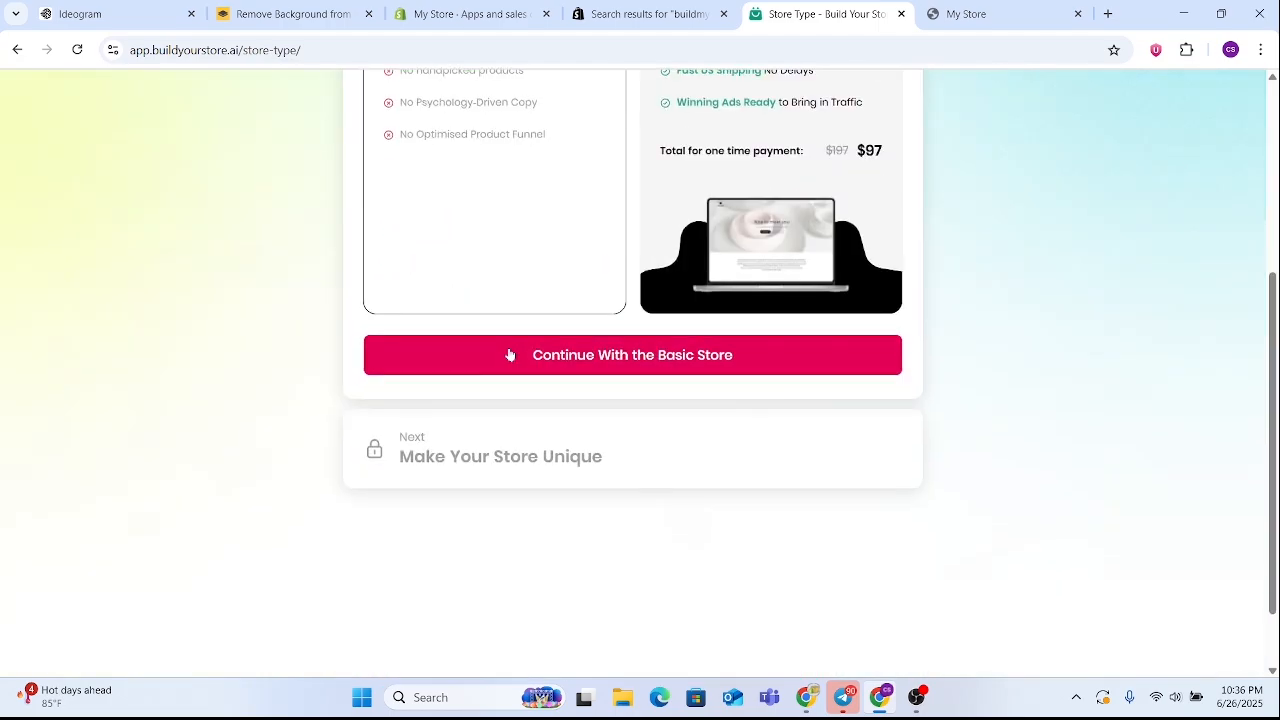
{"action": "left_click", "coordinate": [507, 354]}
{"action": "left_click", "coordinate": [557, 402]}
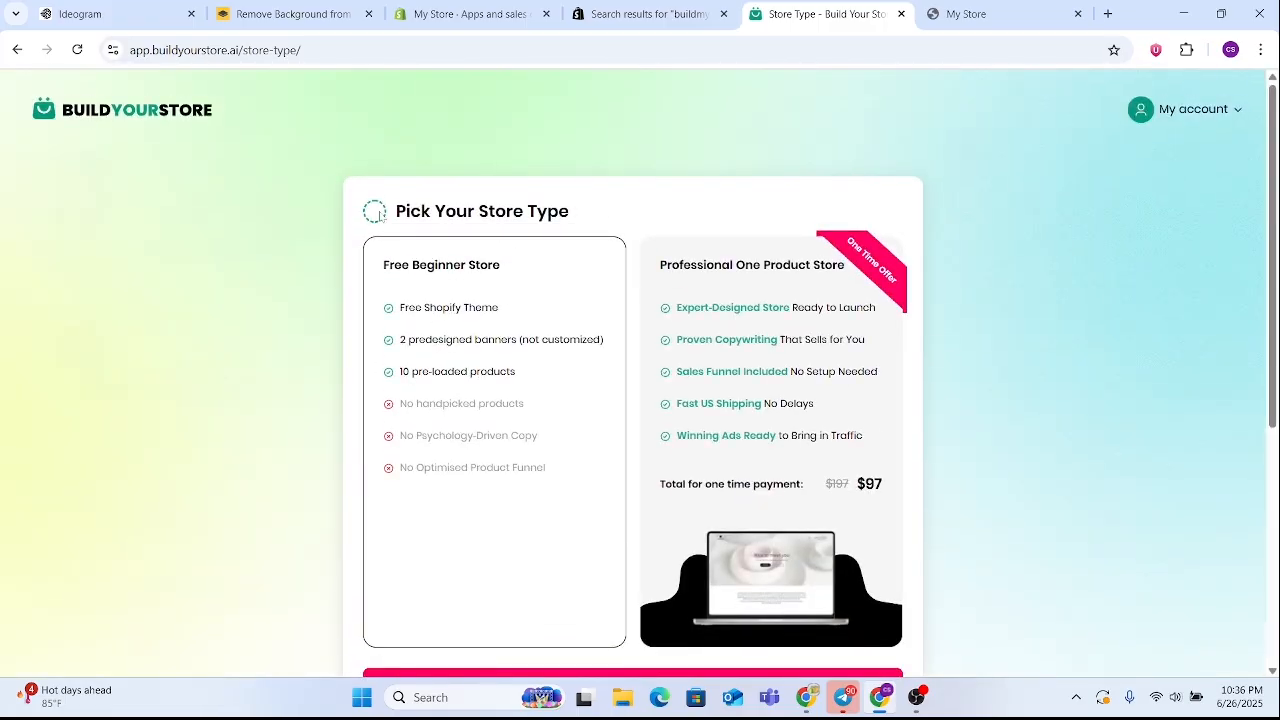
Continue with the basic store, skip the Professional One Product Store offer, and start the AI customization of the store
{"action": "scroll", "coordinate": [540, 443], "scroll_direction": "down", "scroll_amount": 3}
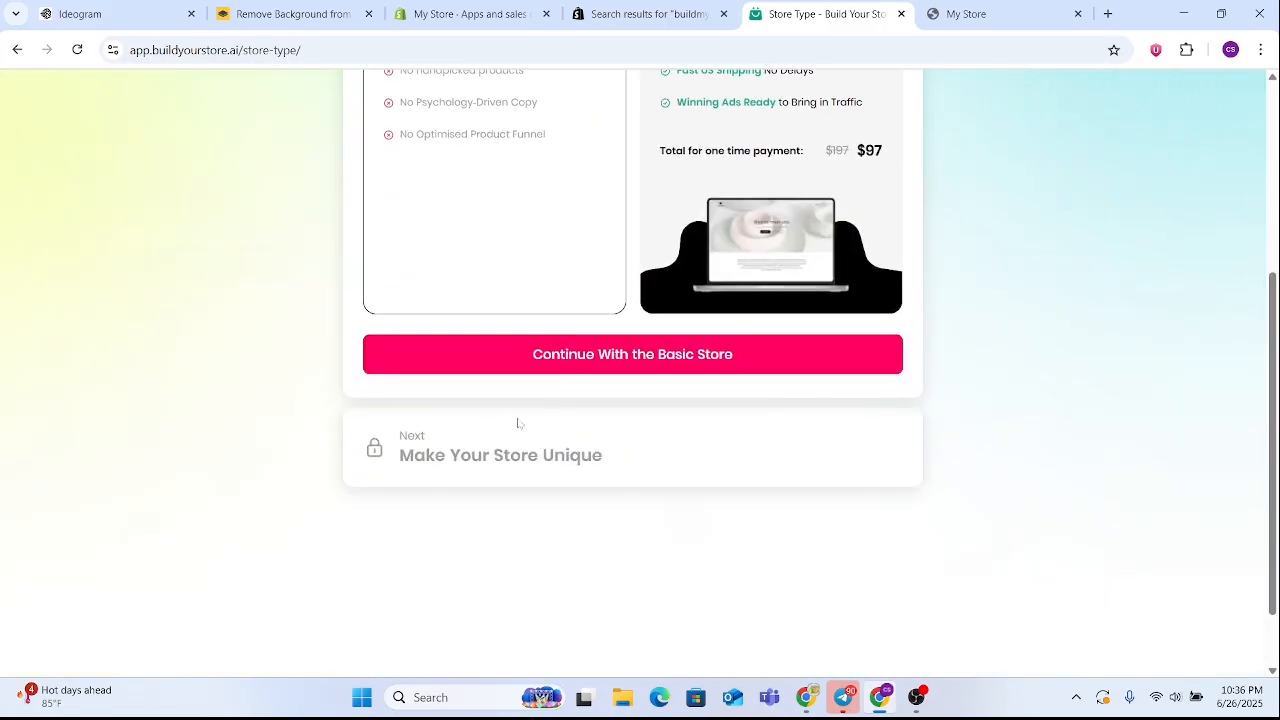
{"action": "left_click", "coordinate": [560, 366]}
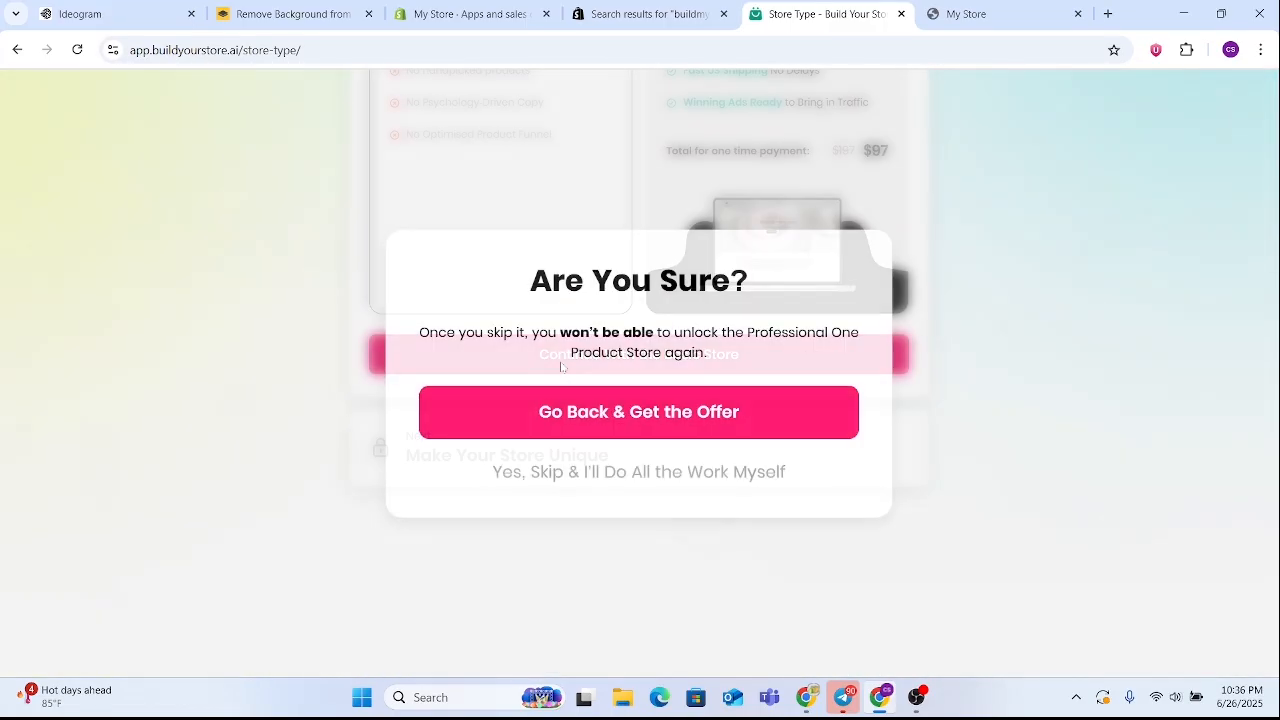
{"action": "left_click", "coordinate": [620, 474]}
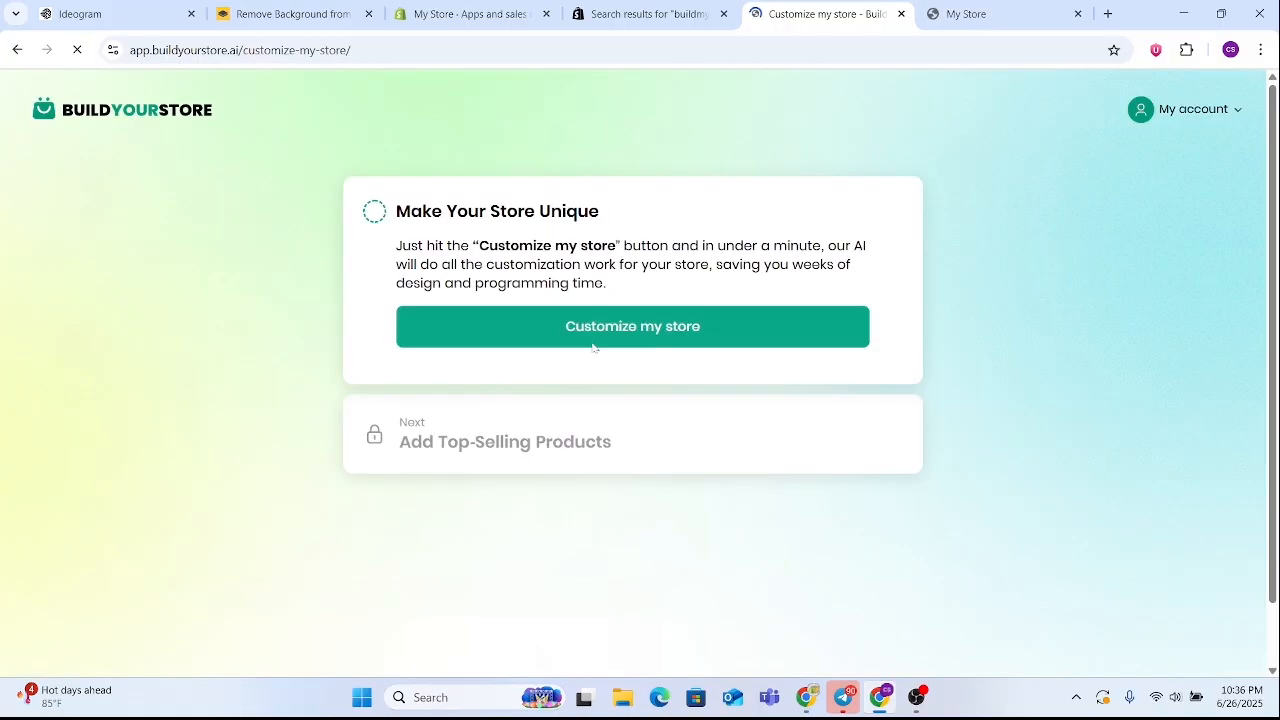
{"action": "left_click", "coordinate": [593, 330]}
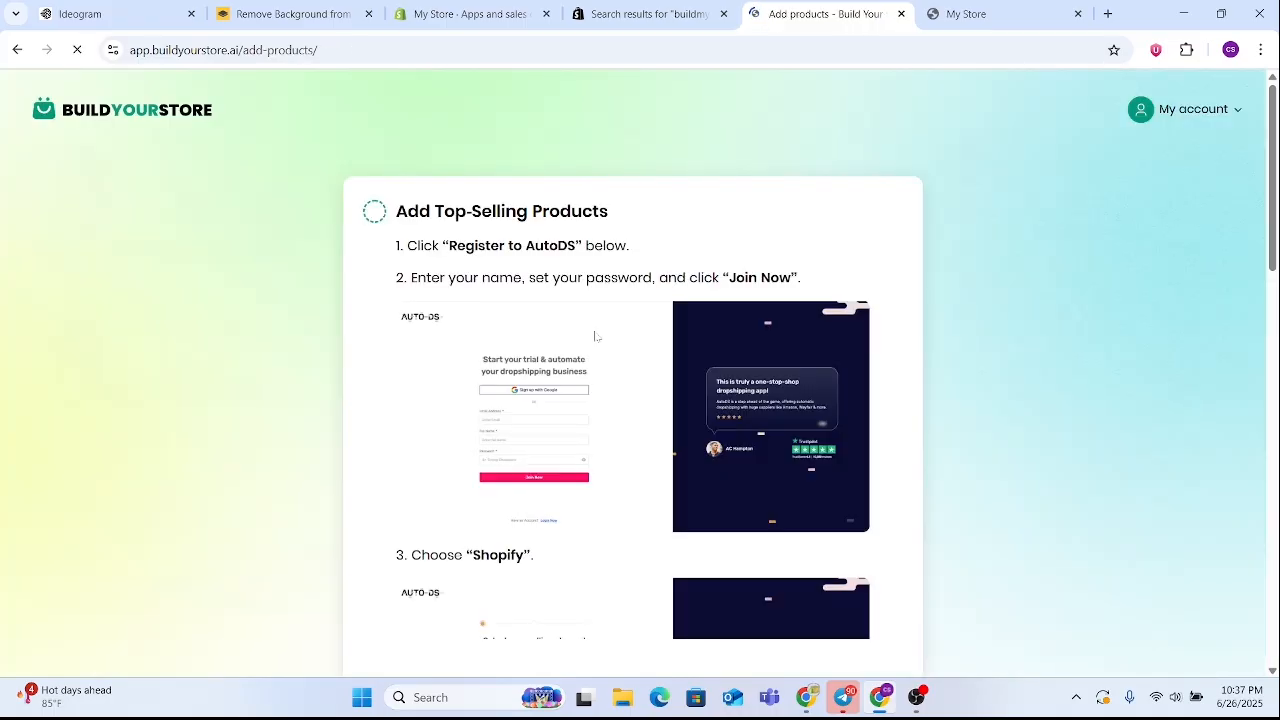
Open the AutoDS registration from the Add Top-Selling Products instructions, mark that stage as done without registering, and close the AutoDS page
{"action": "scroll", "coordinate": [640, 350], "scroll_direction": "down", "scroll_amount": 10}
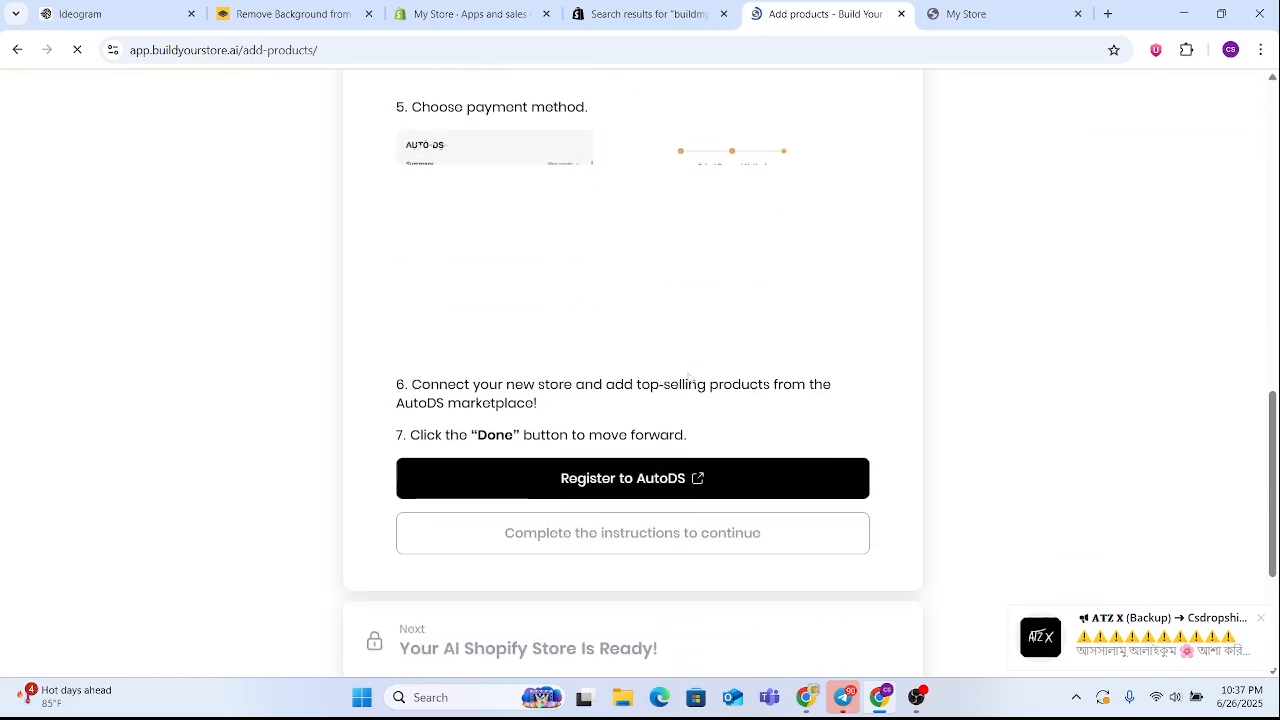
{"action": "scroll", "coordinate": [688, 380], "scroll_direction": "down", "scroll_amount": 3}
{"action": "scroll", "coordinate": [720, 440], "scroll_direction": "up", "scroll_amount": 3}
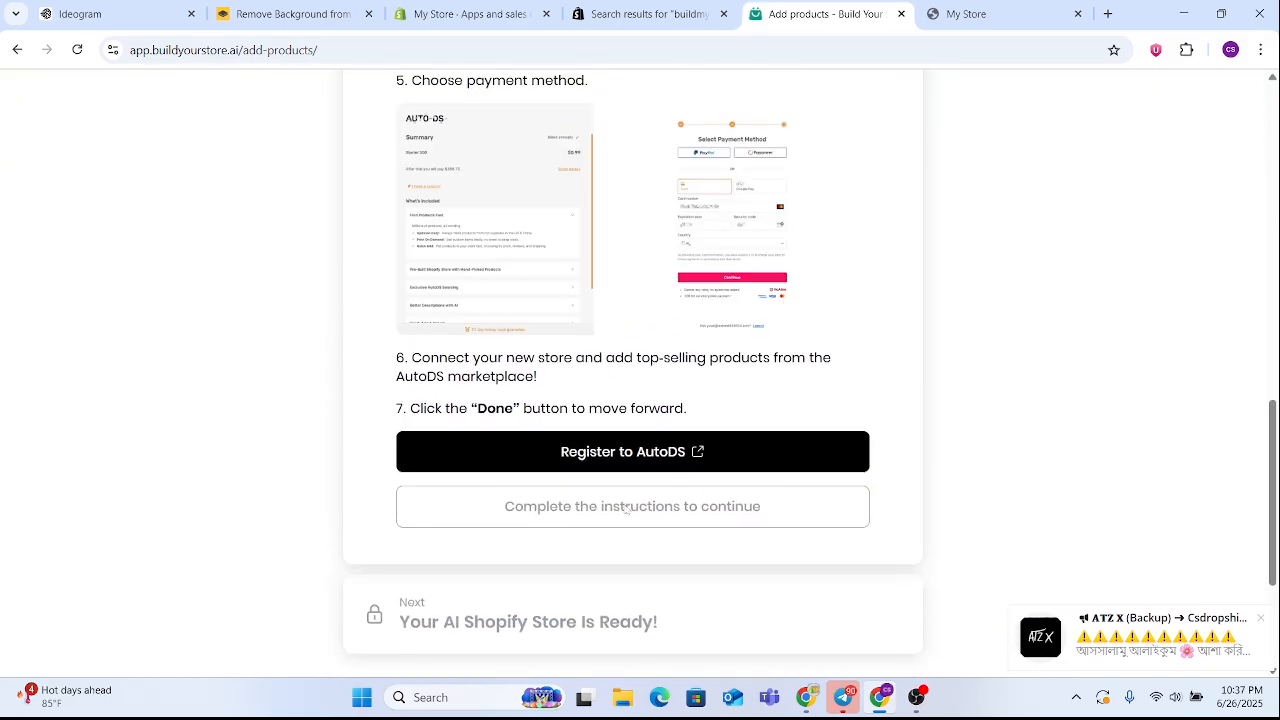
{"action": "left_click", "coordinate": [623, 455]}
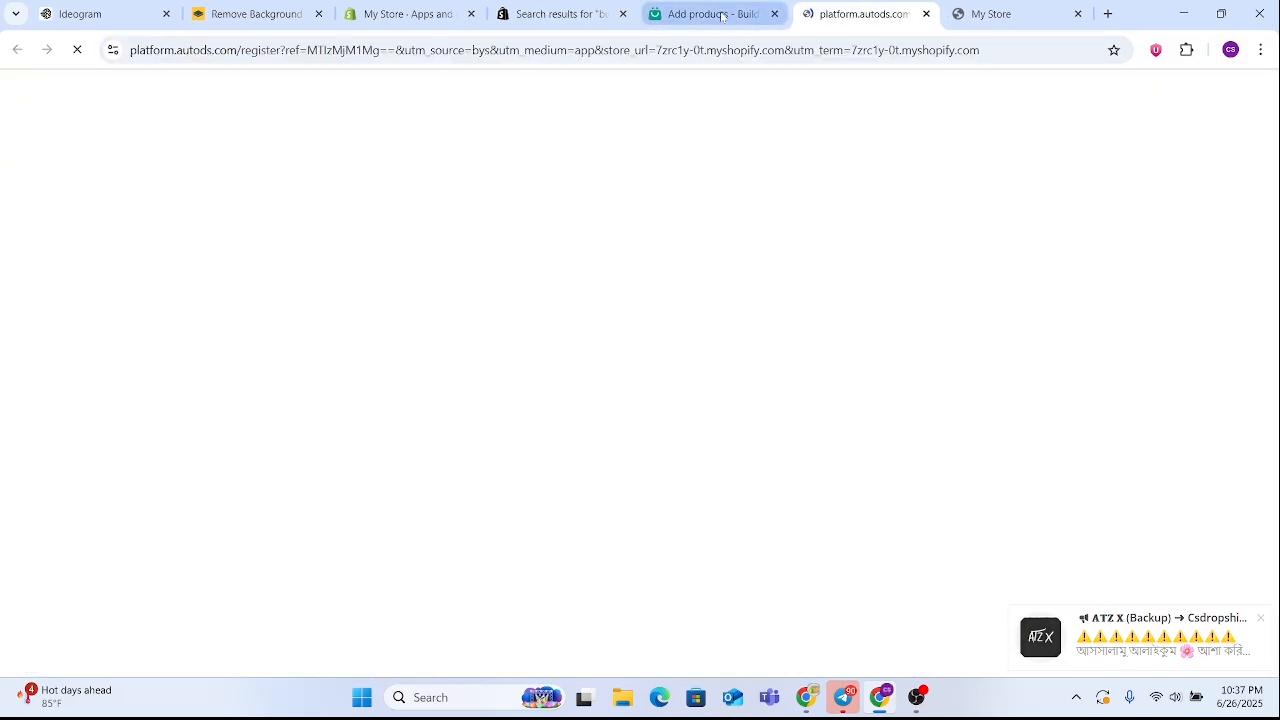
{"action": "left_click", "coordinate": [721, 15]}
{"action": "left_click", "coordinate": [590, 508]}
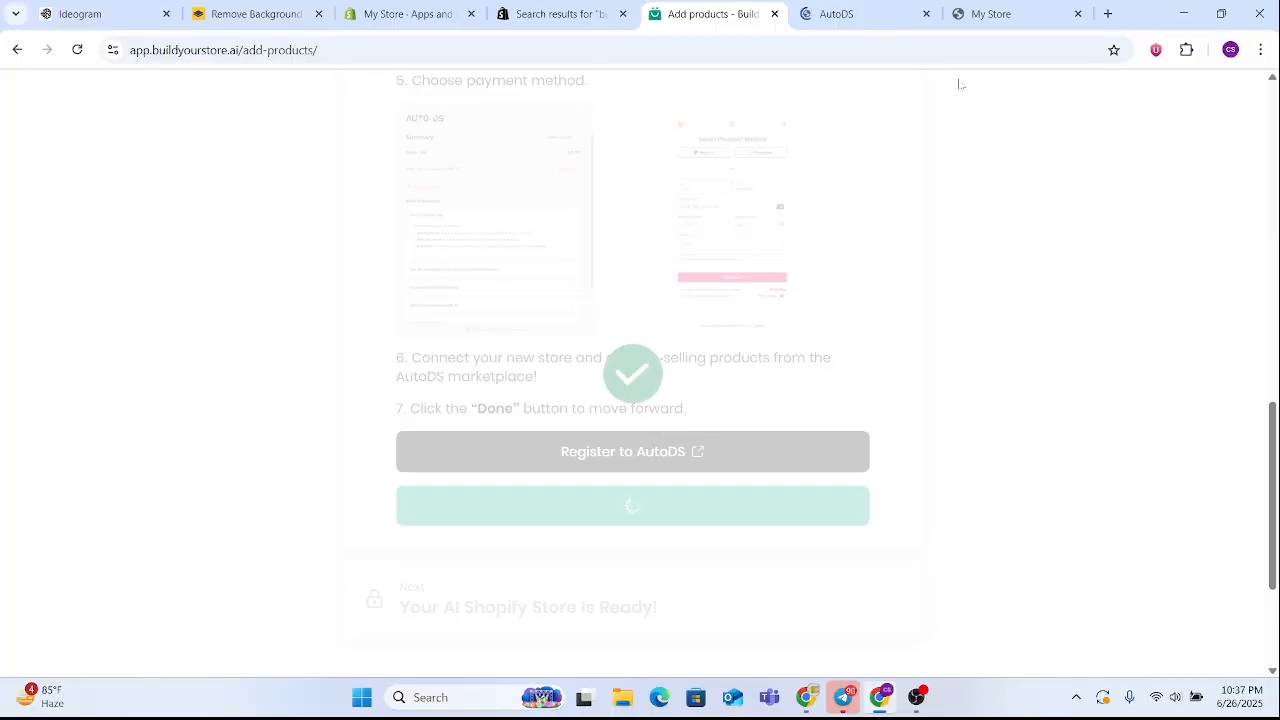
{"action": "left_click", "coordinate": [926, 13]}
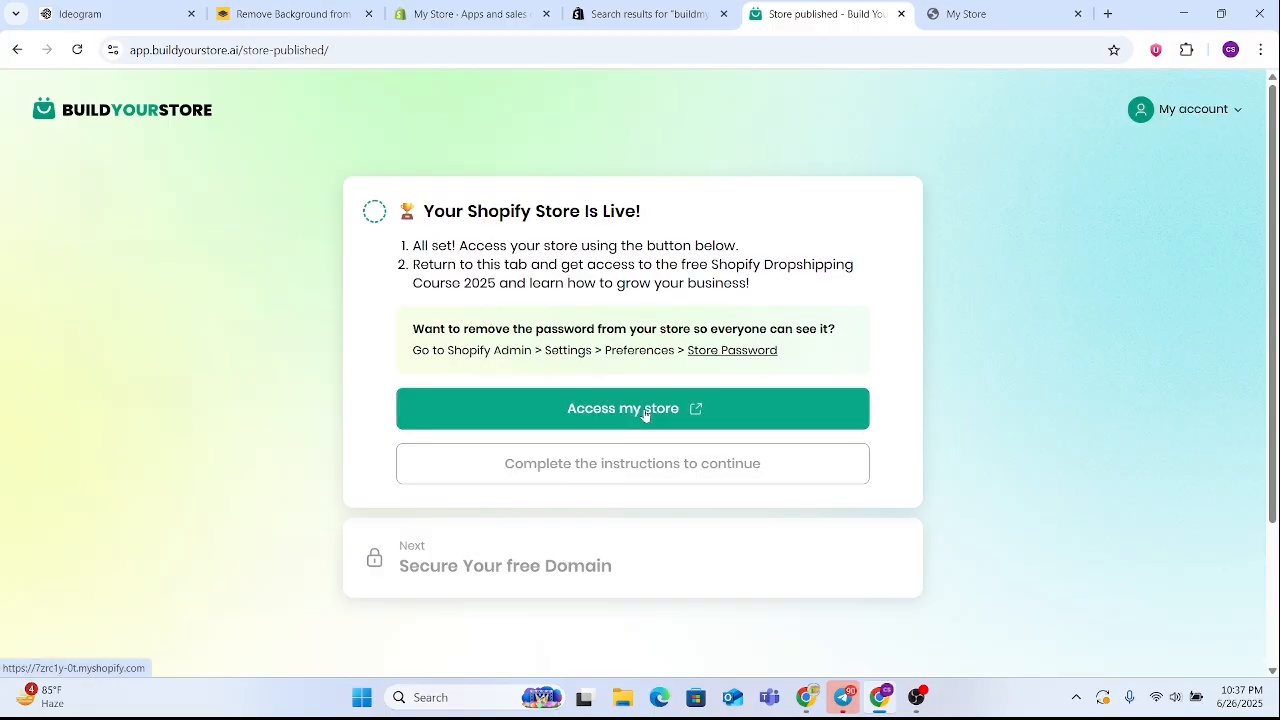
Access the published store from the builder, return to the builder, and mark the store-is-live stage as done
{"action": "left_click", "coordinate": [644, 415]}
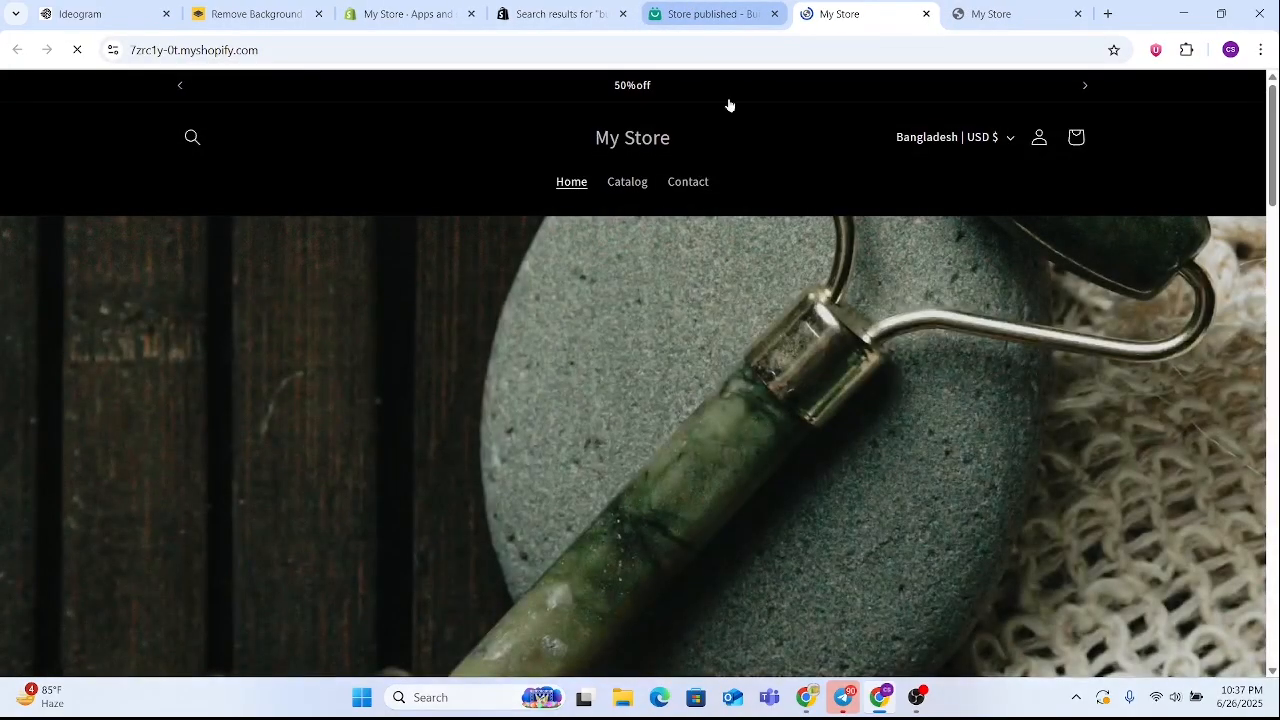
{"action": "left_click", "coordinate": [700, 13]}
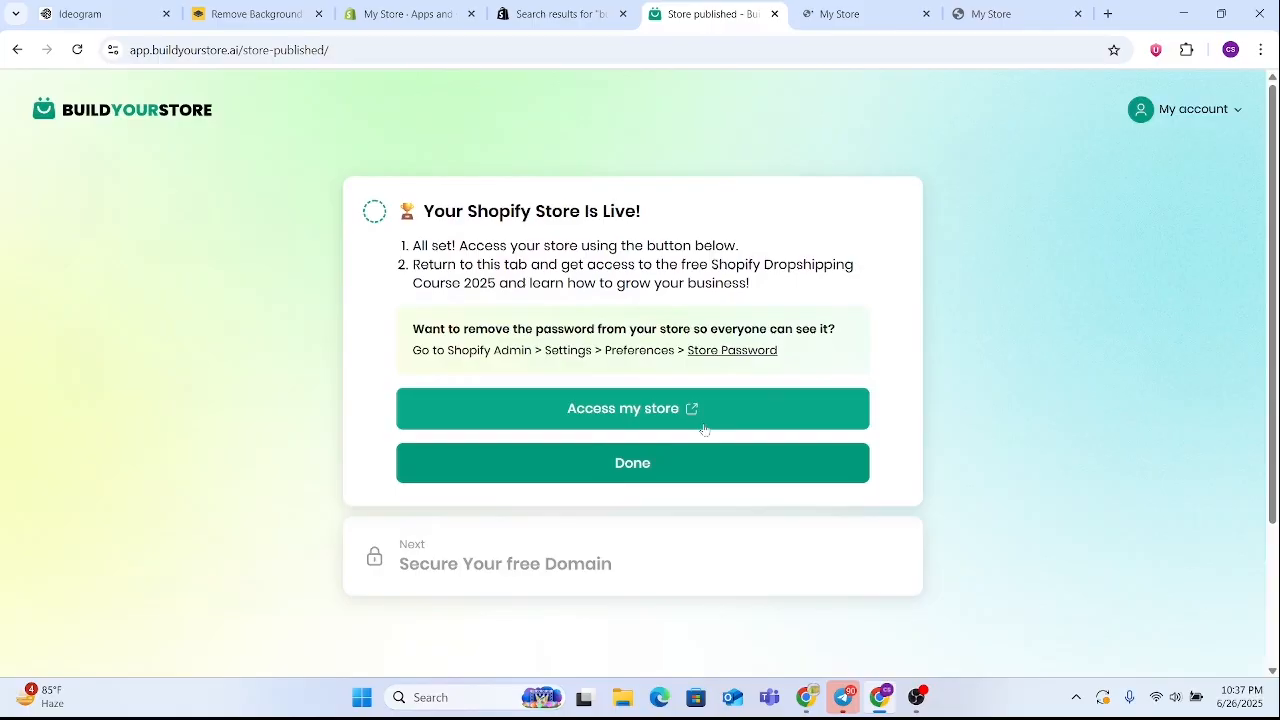
{"action": "left_click", "coordinate": [654, 462]}
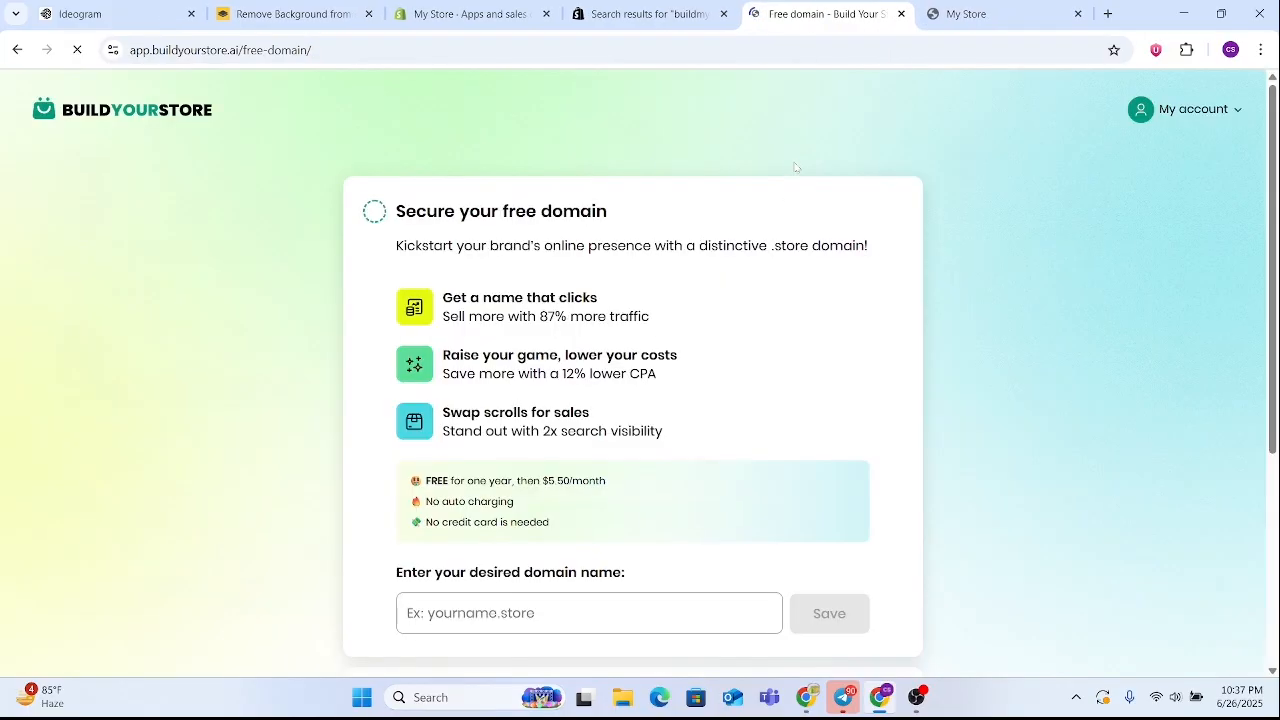
Look over the free .store domain offer and go back to the already open storefront page without entering a domain
{"action": "scroll", "coordinate": [771, 199], "scroll_direction": "down", "scroll_amount": 3}
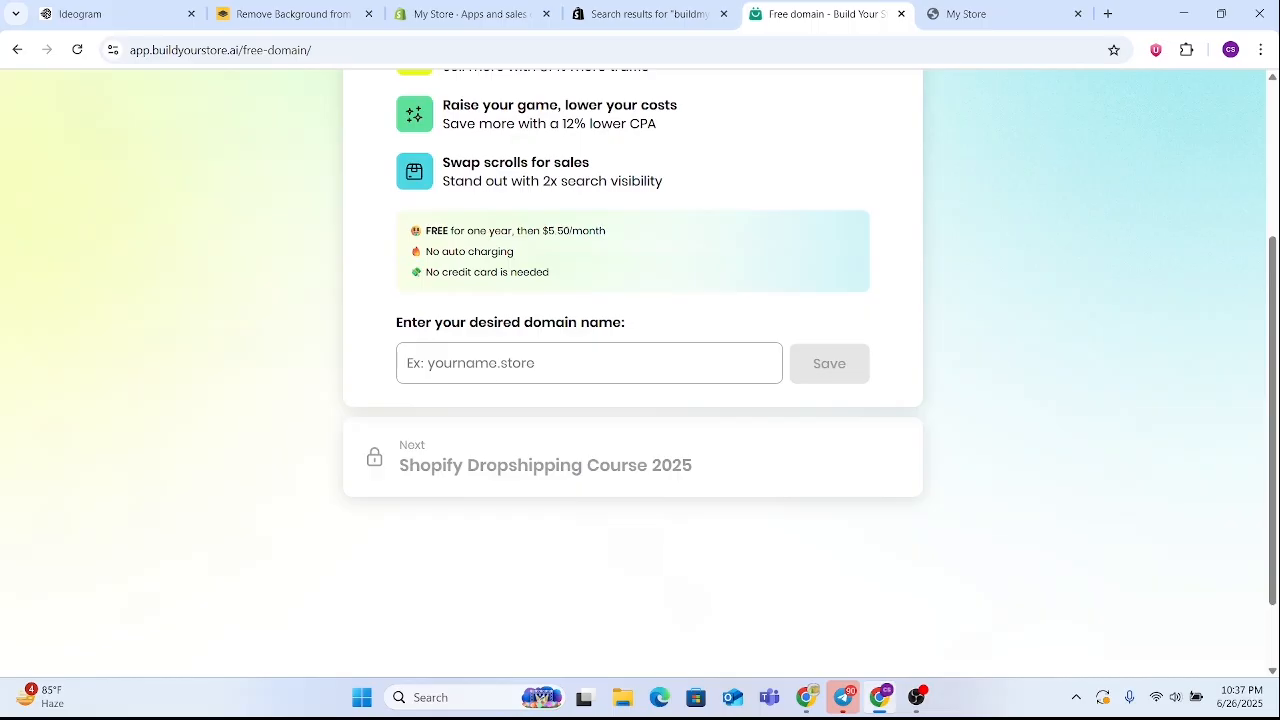
{"action": "scroll", "coordinate": [613, 373], "scroll_direction": "up", "scroll_amount": 1}
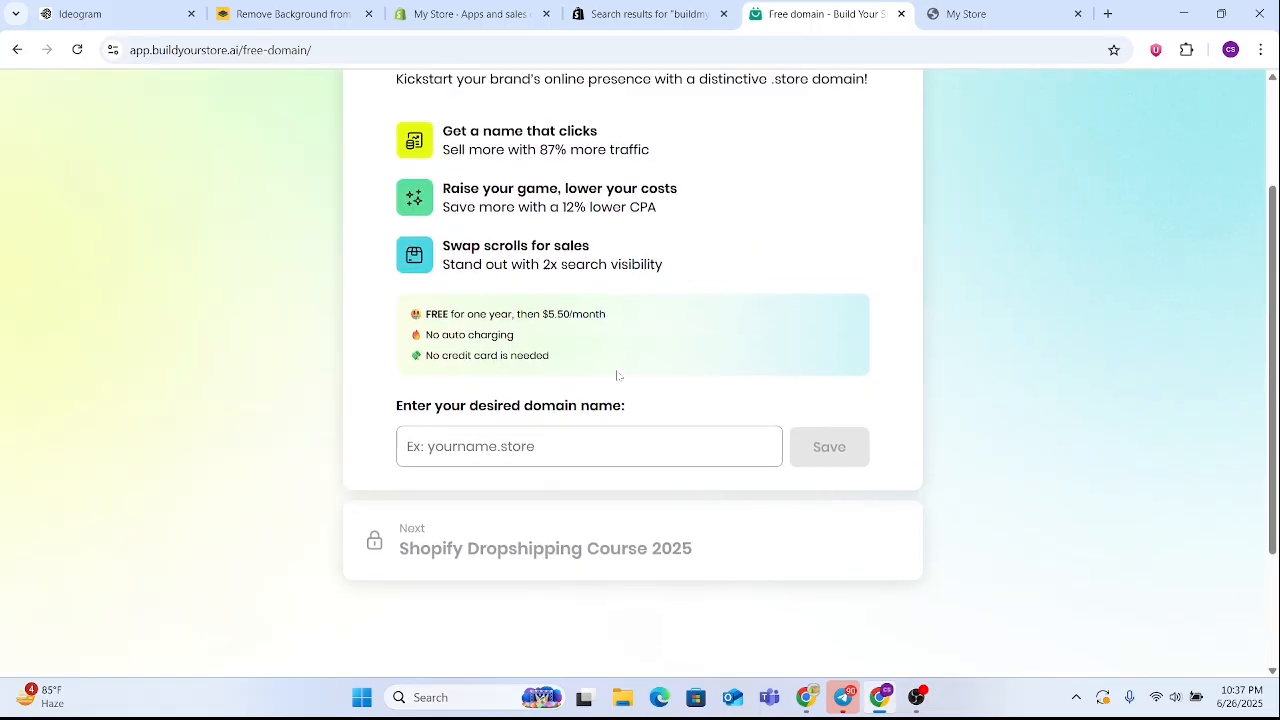
{"action": "left_click", "coordinate": [465, 14]}
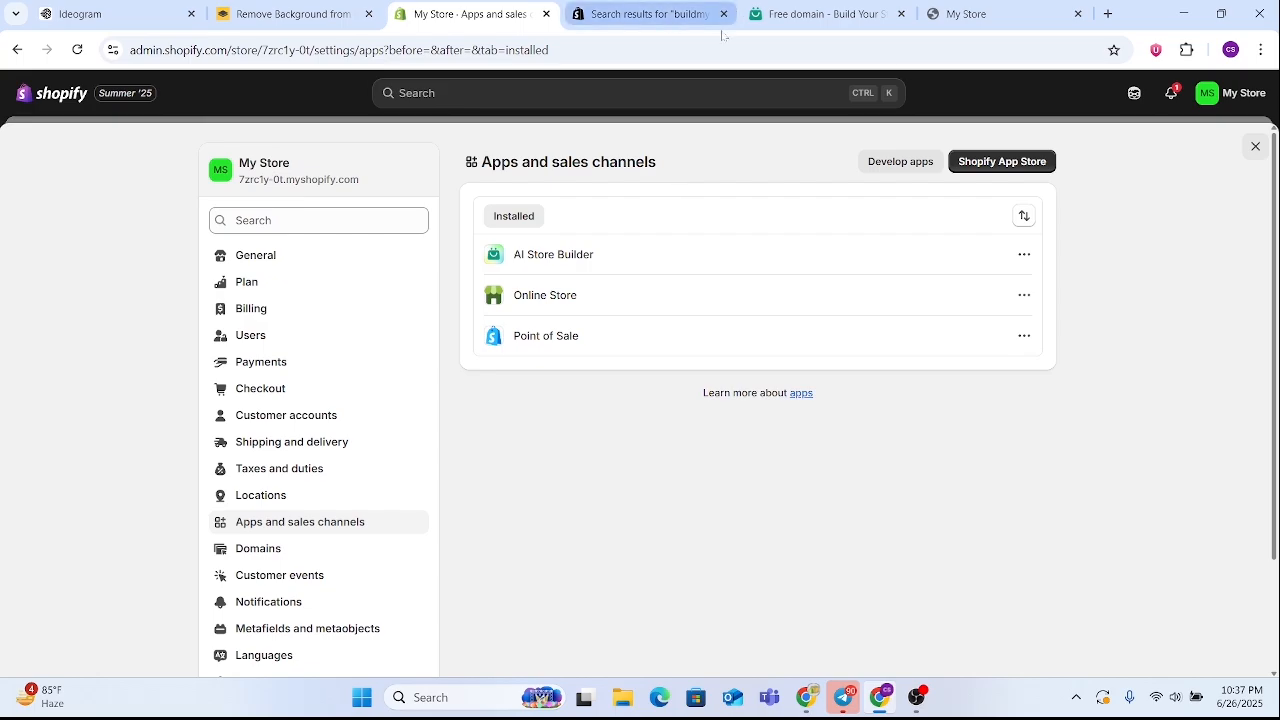
{"action": "left_click", "coordinate": [1045, 12]}
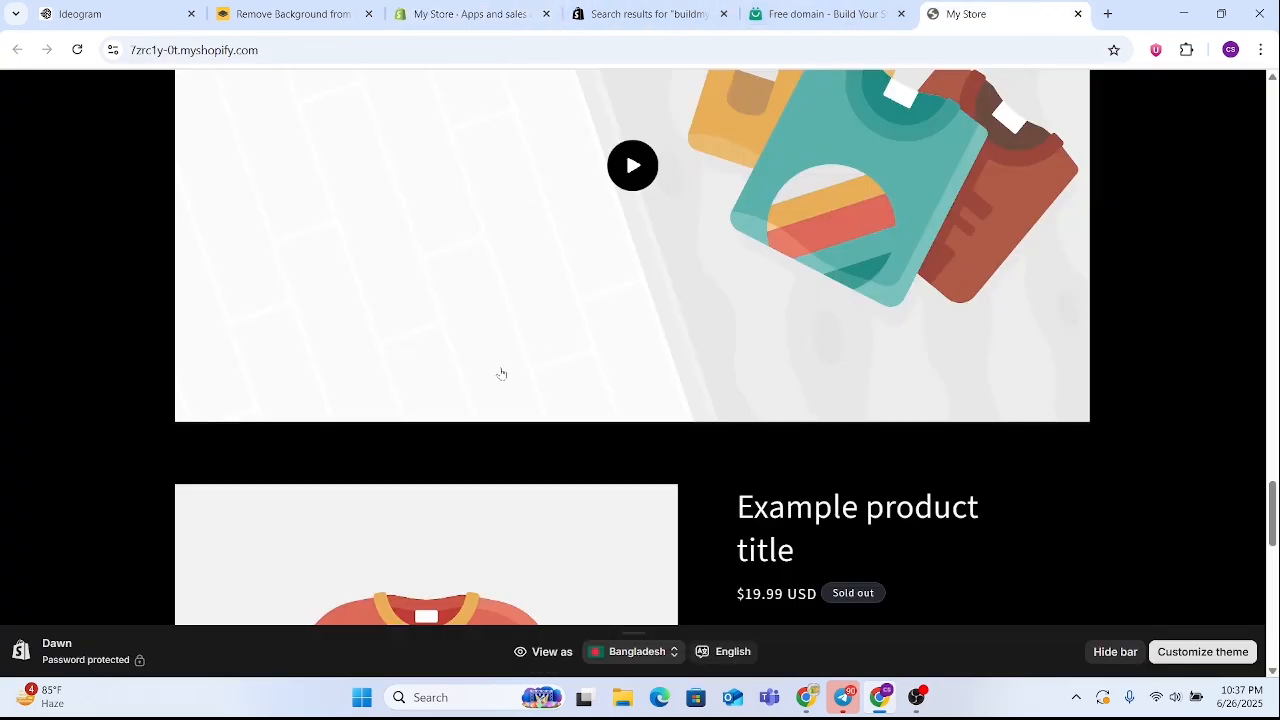
Copy the storefront's myshopify.com address and try to save it as the desired free .store domain name in BuildYourStore
{"action": "scroll", "coordinate": [501, 374], "scroll_direction": "up", "scroll_amount": 3}
{"action": "left_click", "coordinate": [145, 52]}
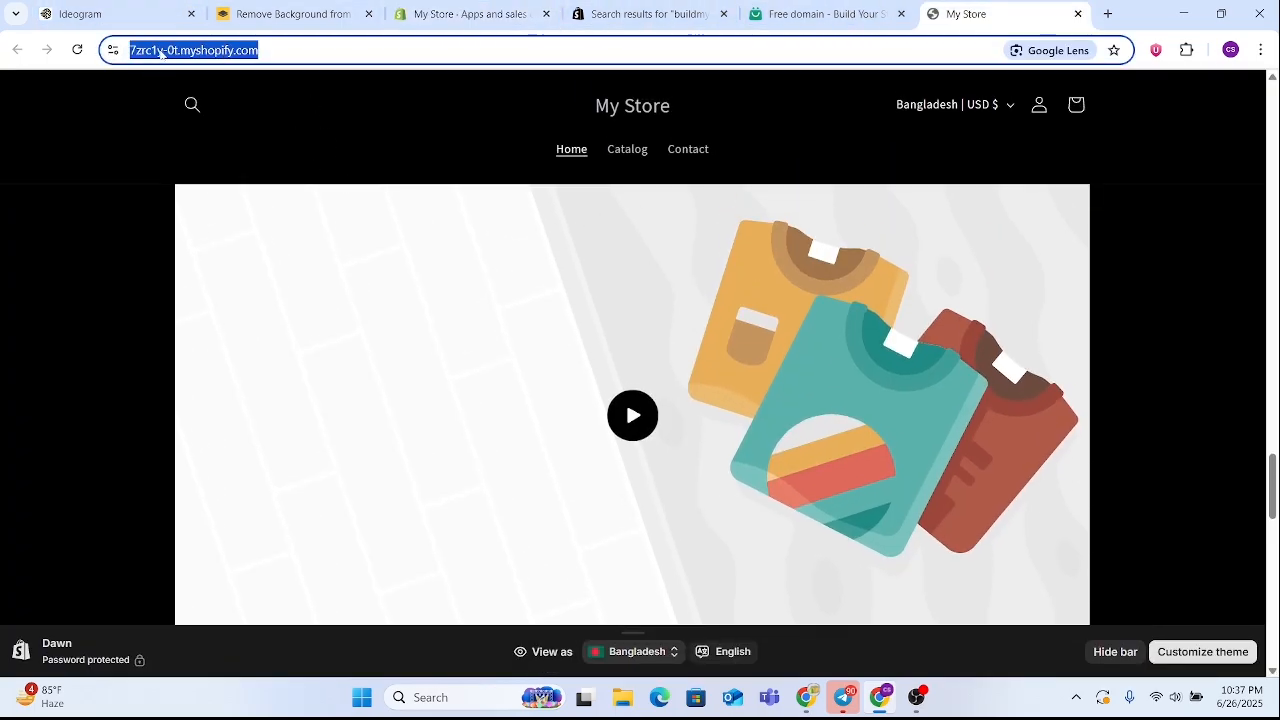
{"action": "right_click", "coordinate": [160, 52]}
{"action": "left_click", "coordinate": [243, 208]}
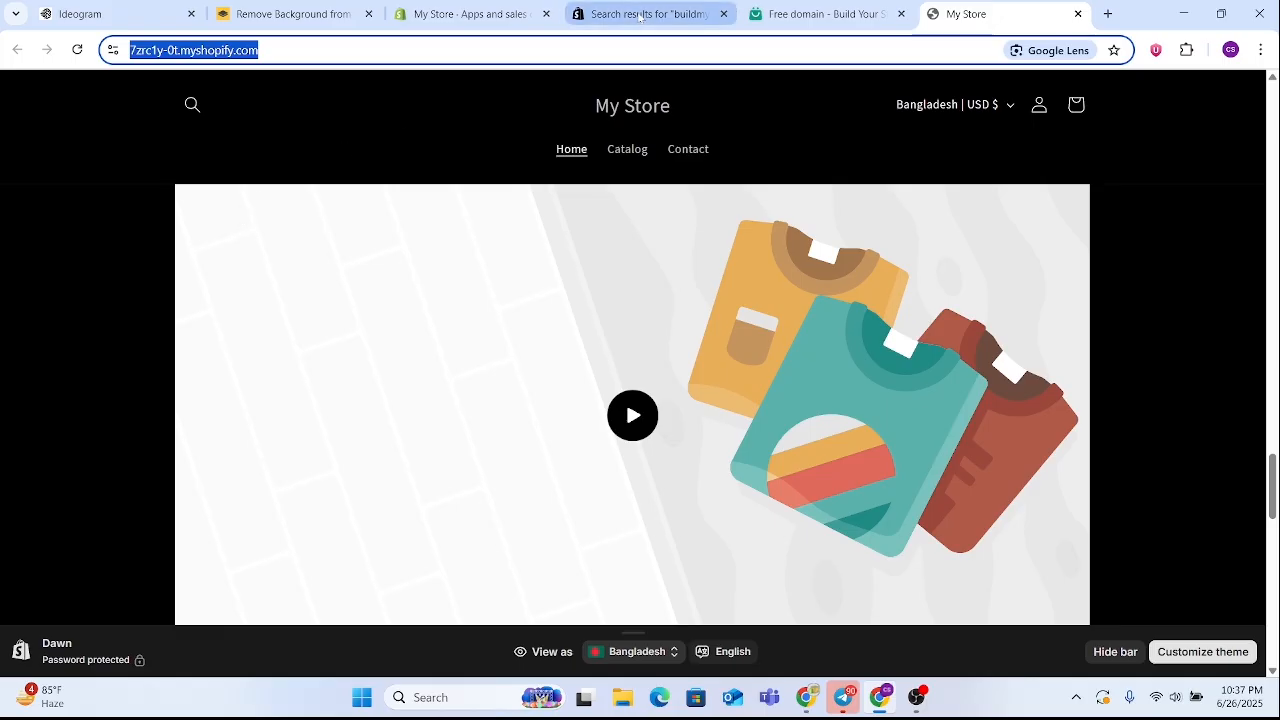
{"action": "left_click", "coordinate": [815, 14]}
{"action": "right_click", "coordinate": [462, 460]}
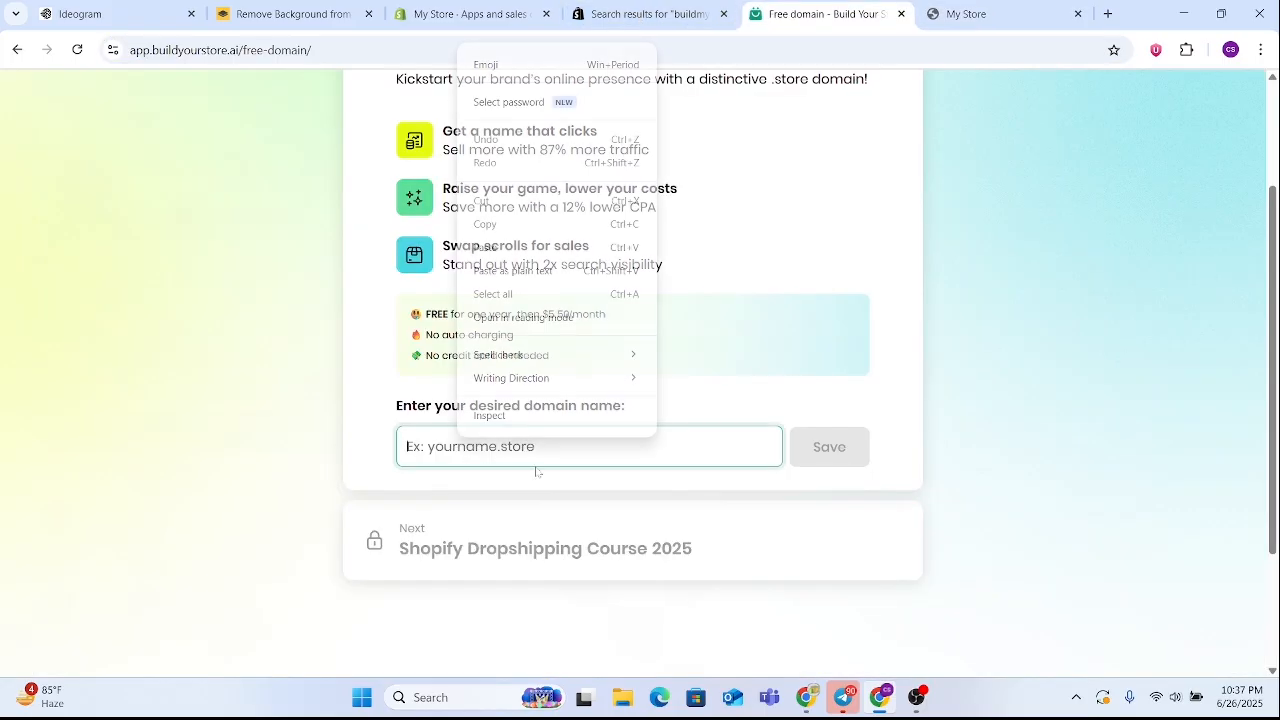
{"action": "left_click", "coordinate": [555, 248]}
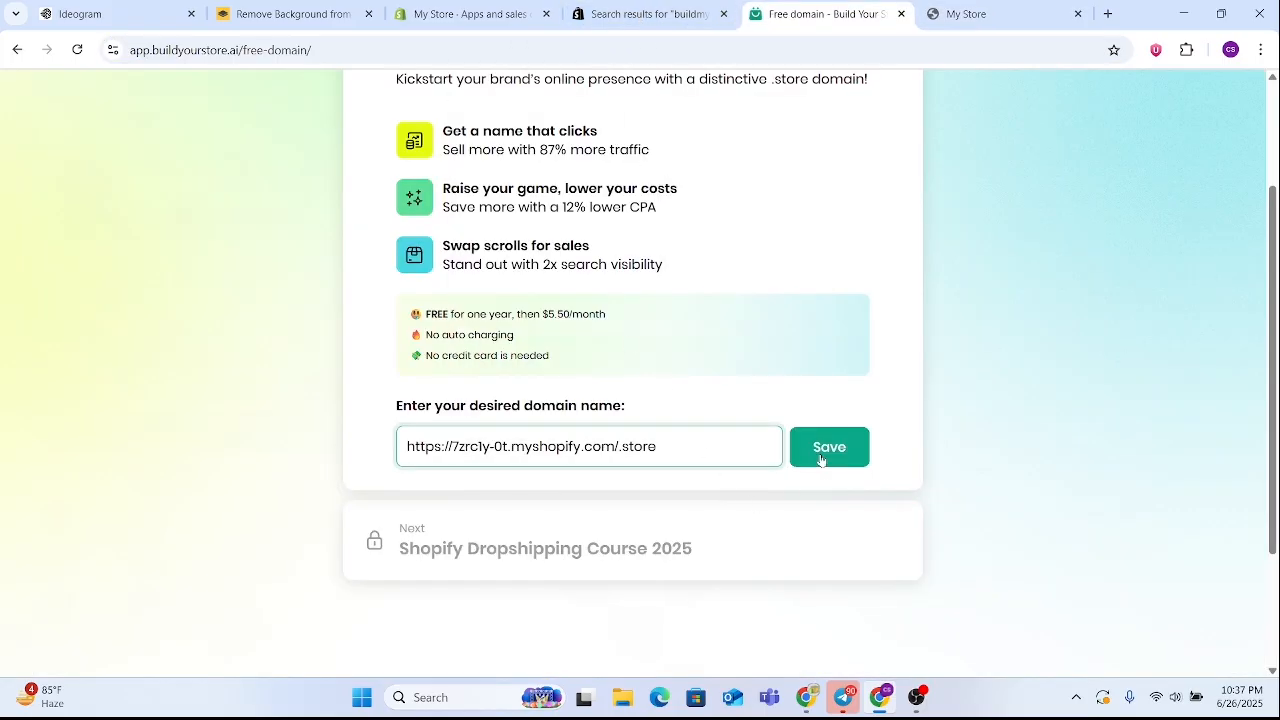
{"action": "left_click", "coordinate": [821, 459]}
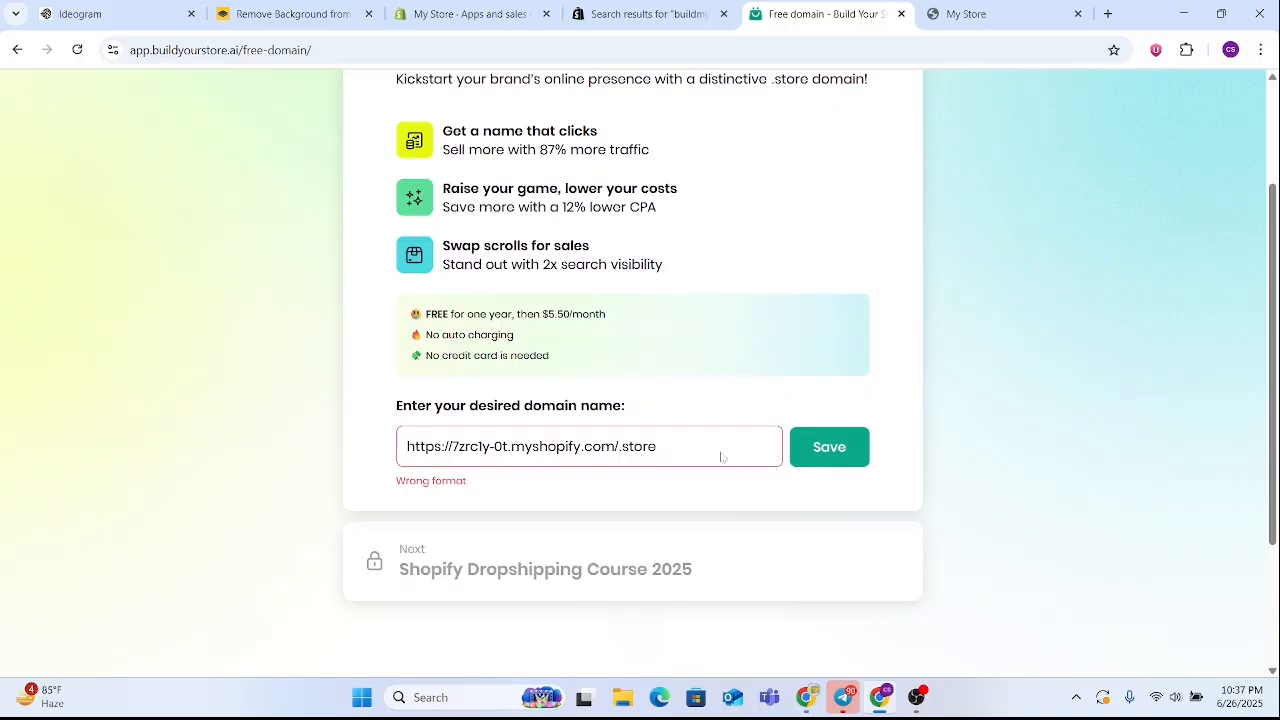
Copy the address of the Shopify admin's Apps and sales channels page as another candidate for the domain name
{"action": "triple_click", "coordinate": [633, 439]}
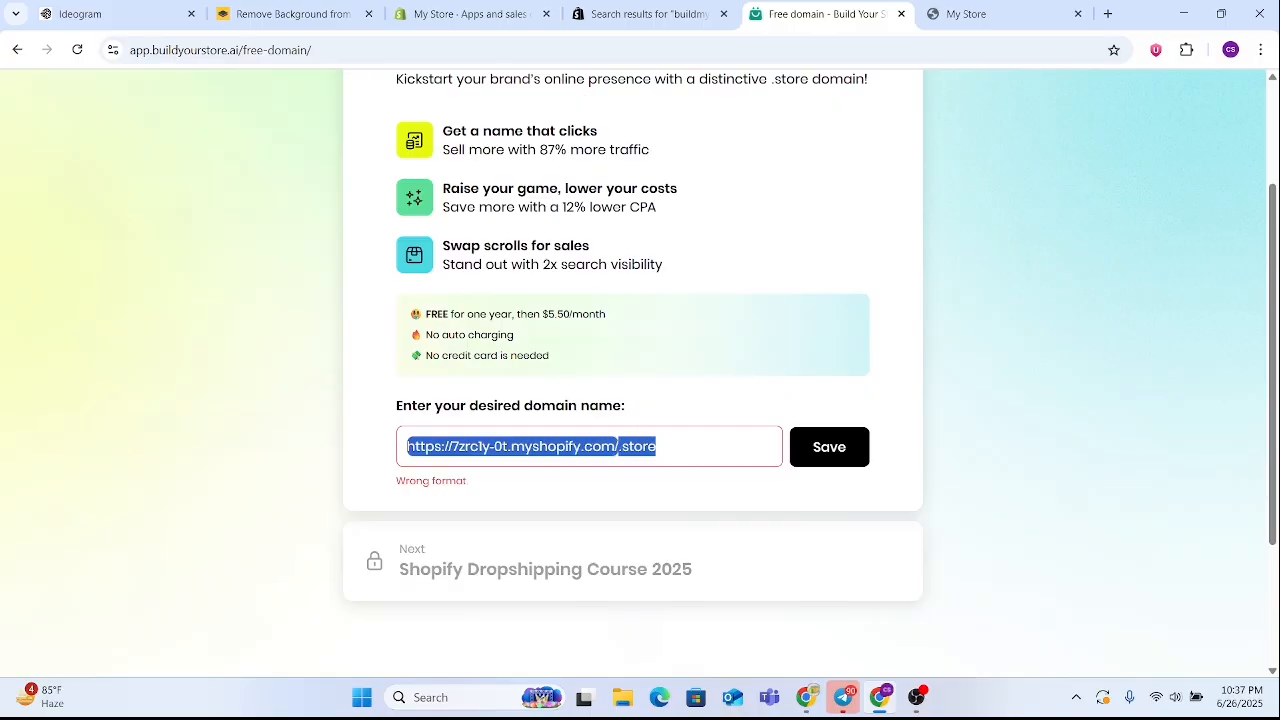
{"action": "left_click", "coordinate": [470, 14]}
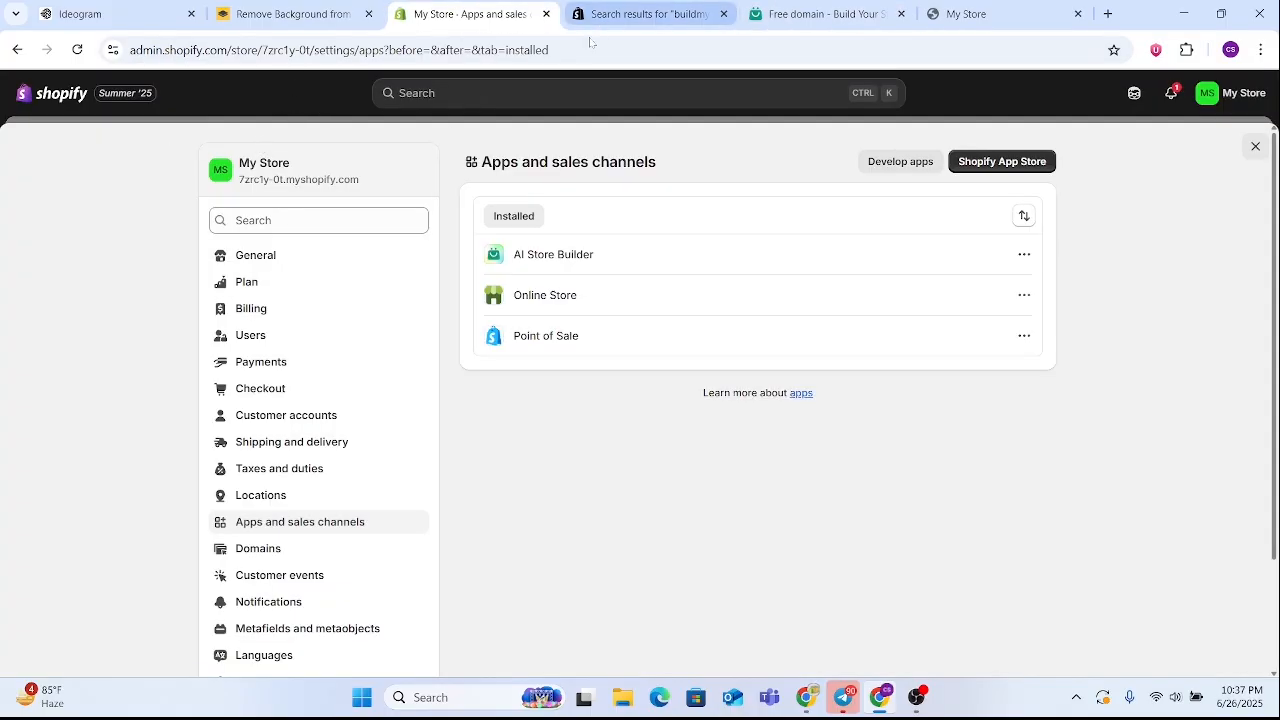
{"action": "left_click_drag", "start_coordinate": [556, 50], "coordinate": [161, 57]}
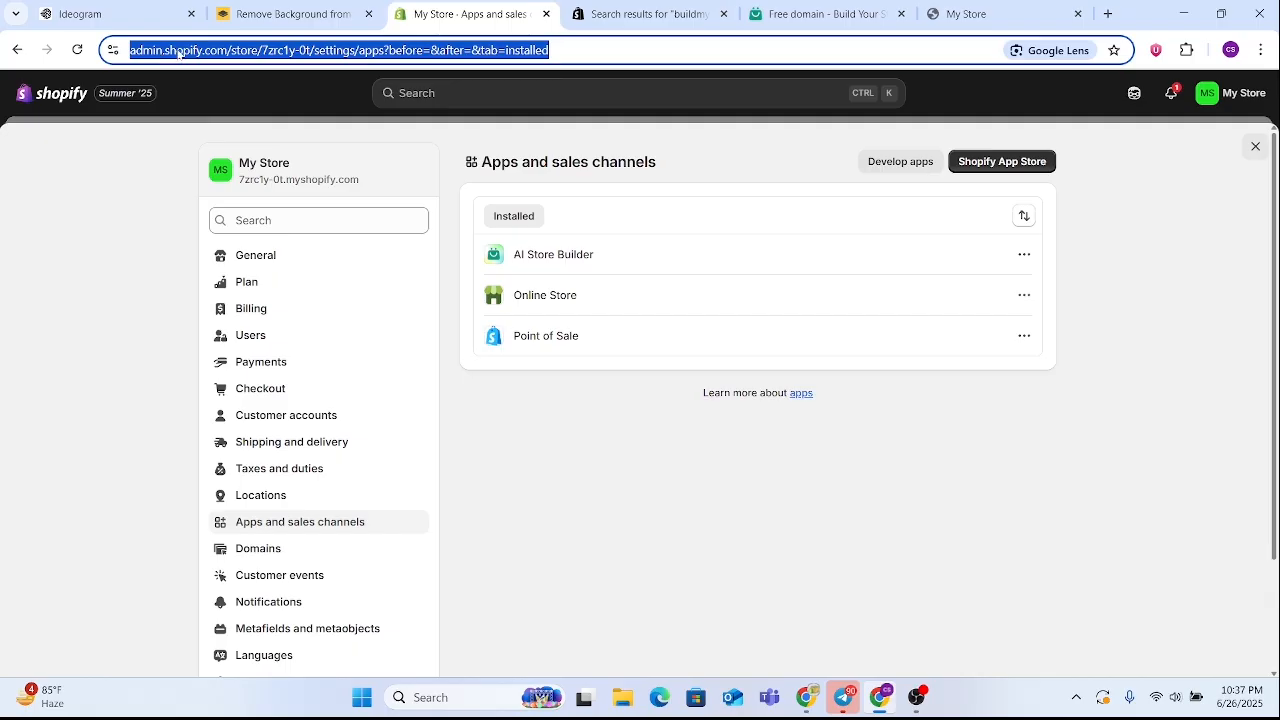
{"action": "right_click", "coordinate": [178, 52]}
{"action": "left_click", "coordinate": [283, 207]}
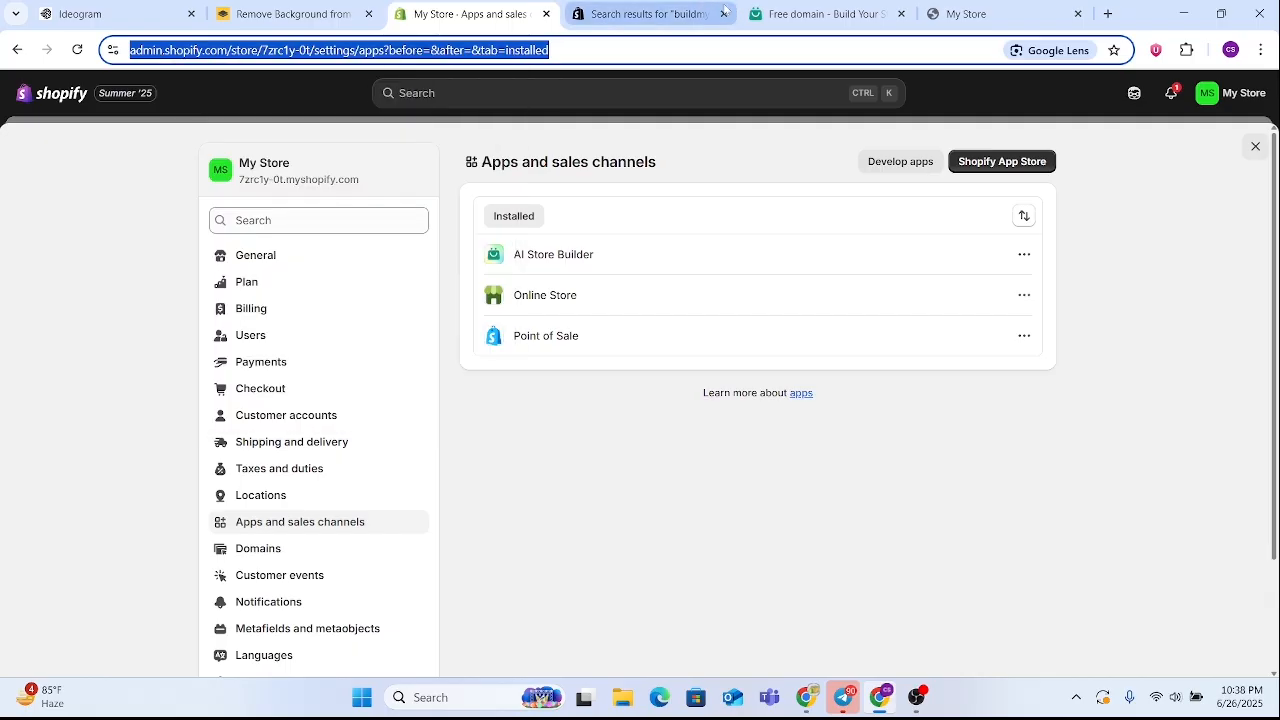
Return to the free domain form, replace the domain name with the store's myshopify.com address again, and retry saving it
{"action": "left_click", "coordinate": [816, 14]}
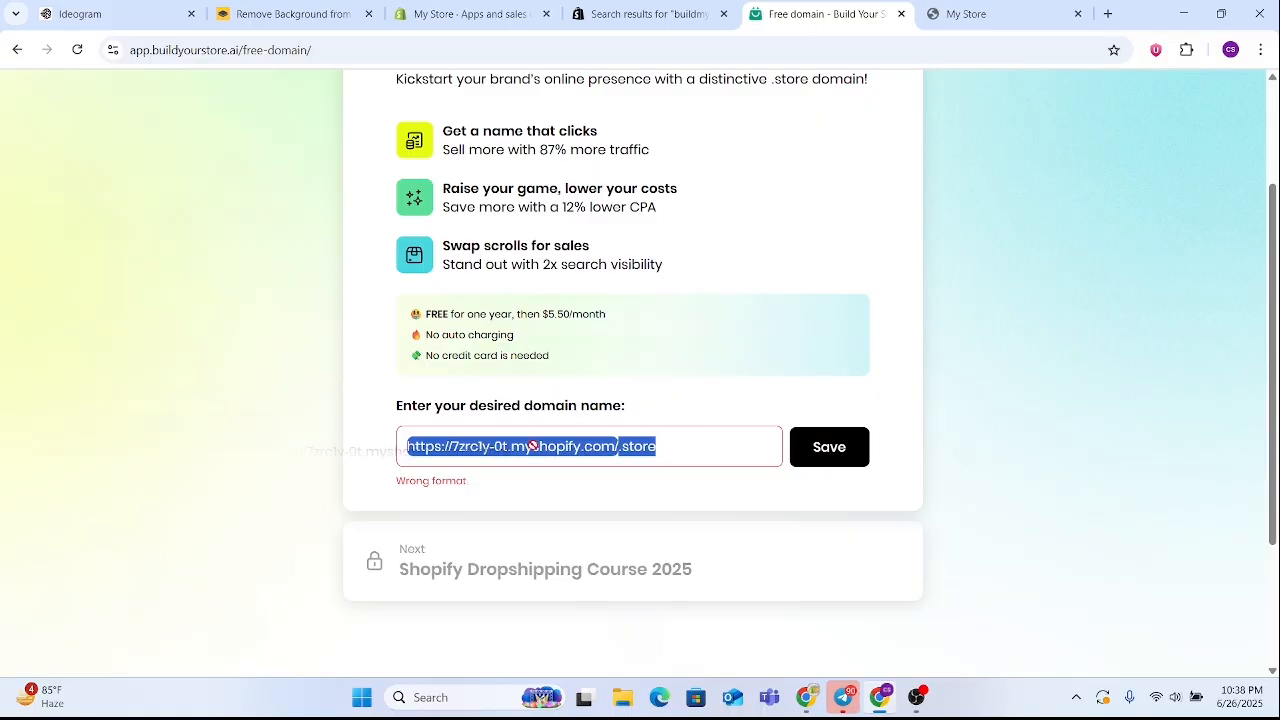
{"action": "left_click", "coordinate": [698, 448]}
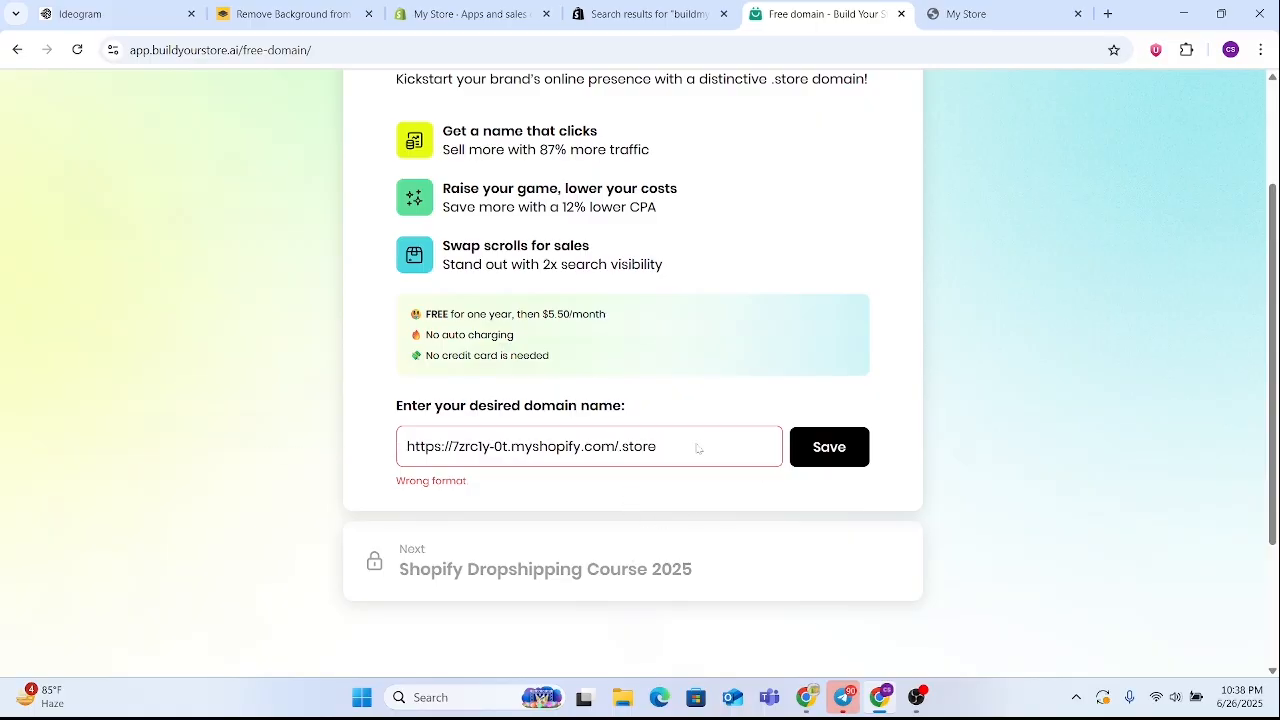
{"action": "left_click_drag", "start_coordinate": [681, 449], "coordinate": [390, 457]}
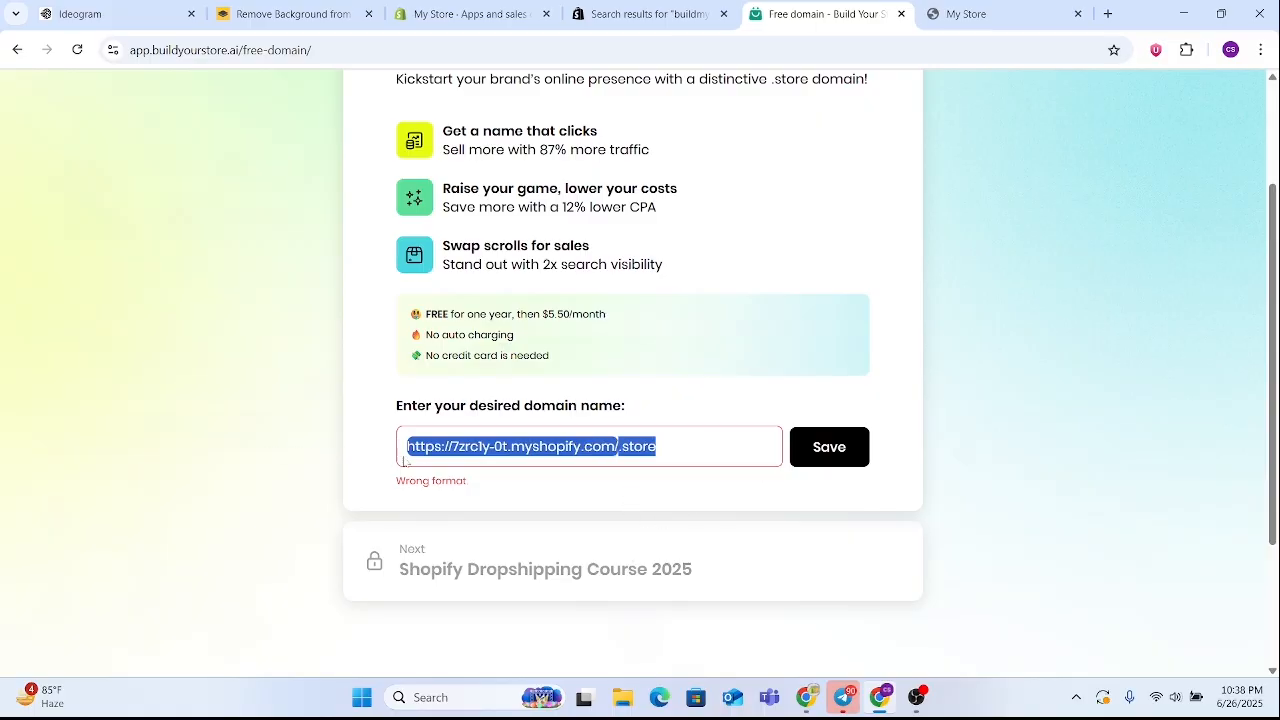
{"action": "right_click", "coordinate": [634, 456]}
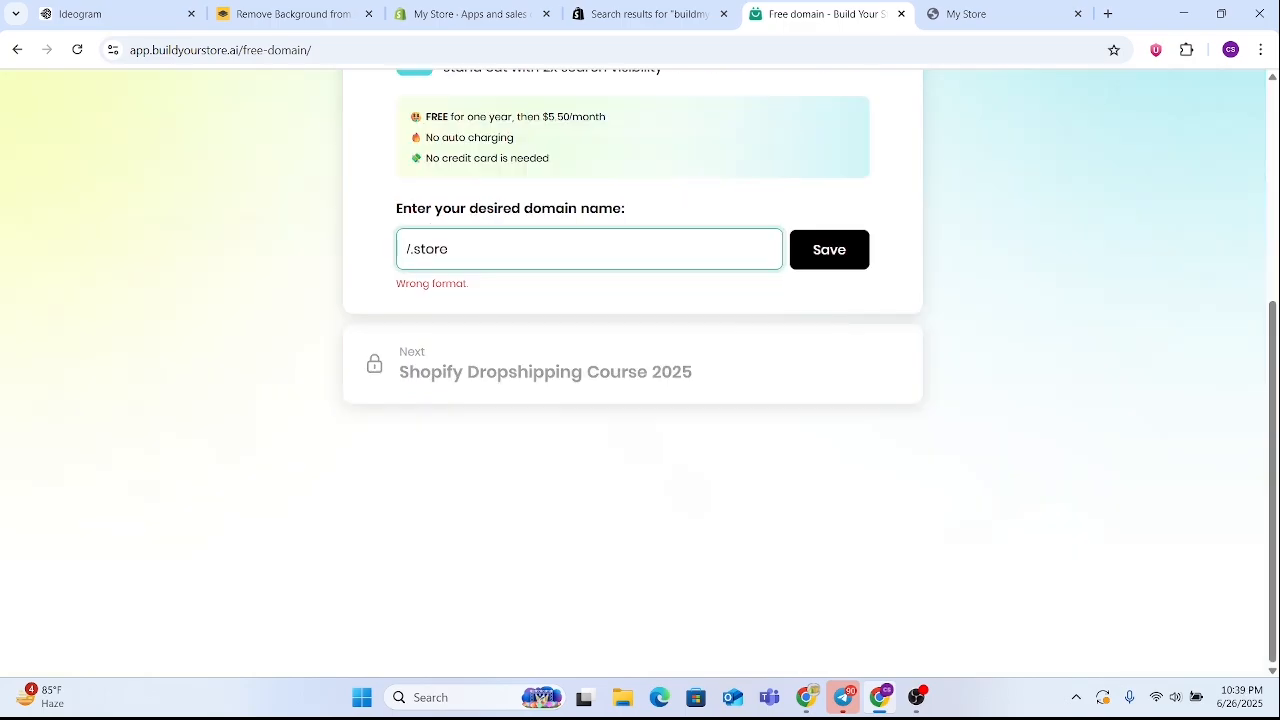
{"action": "key", "text": "ctrl+v"}
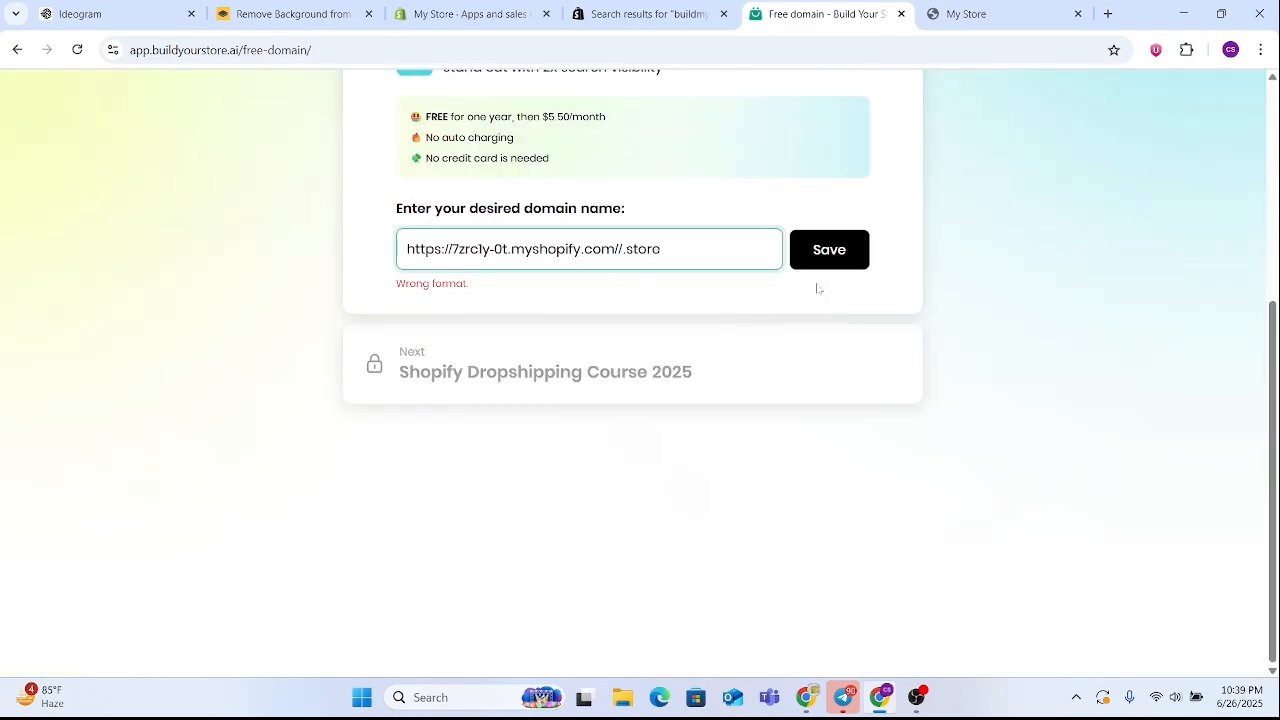
{"action": "left_click", "coordinate": [818, 250]}
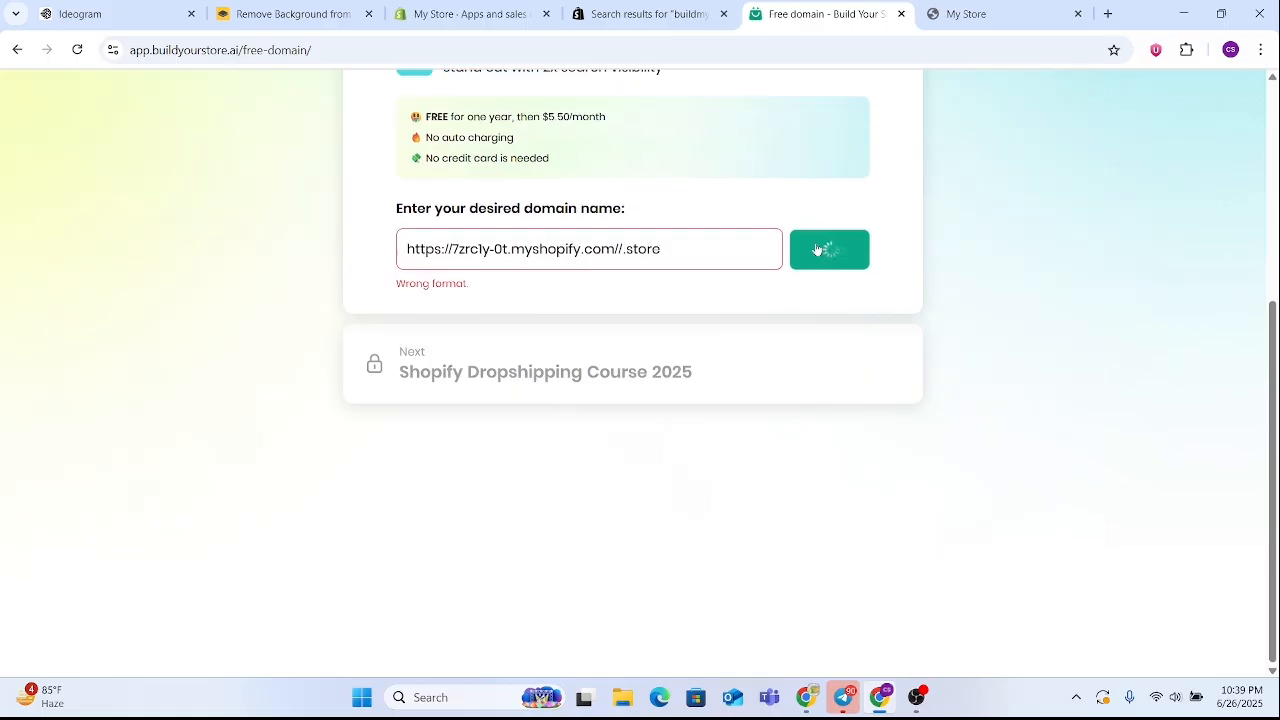
{"action": "left_click_drag", "start_coordinate": [468, 284], "coordinate": [367, 292]}
{"action": "left_click", "coordinate": [487, 282]}
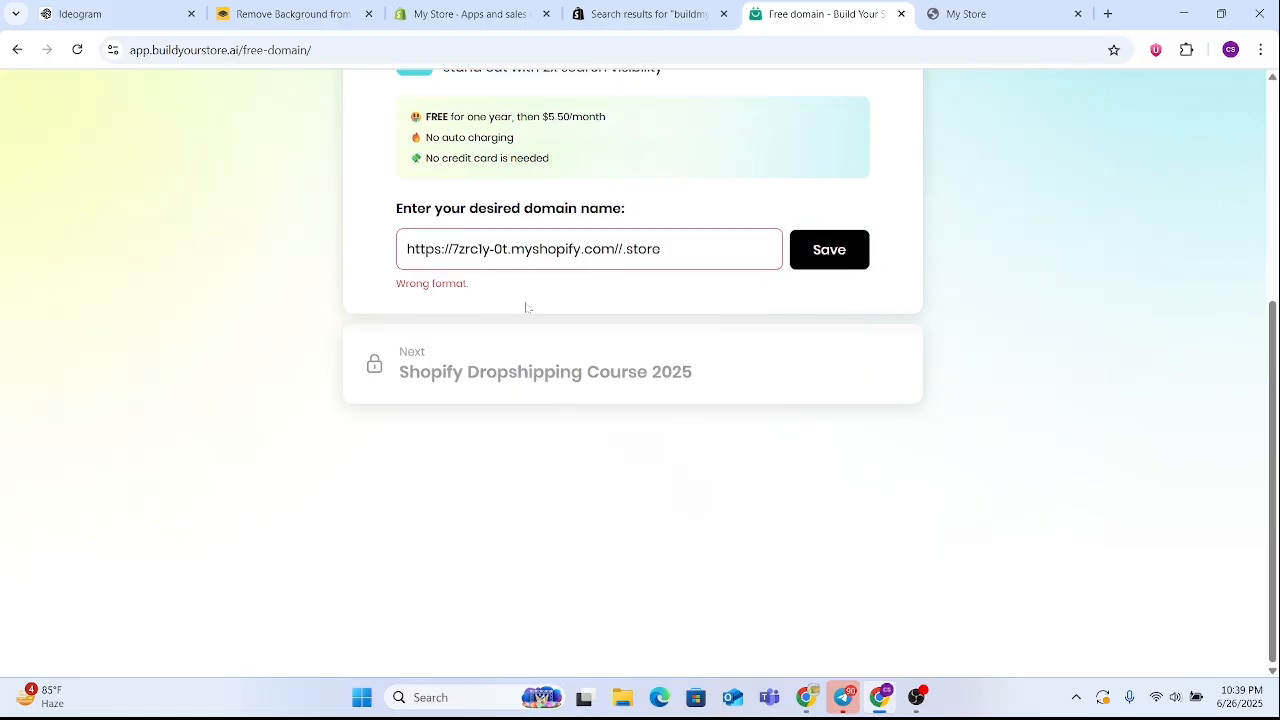
{"action": "scroll", "coordinate": [528, 307], "scroll_direction": "up", "scroll_amount": 4}
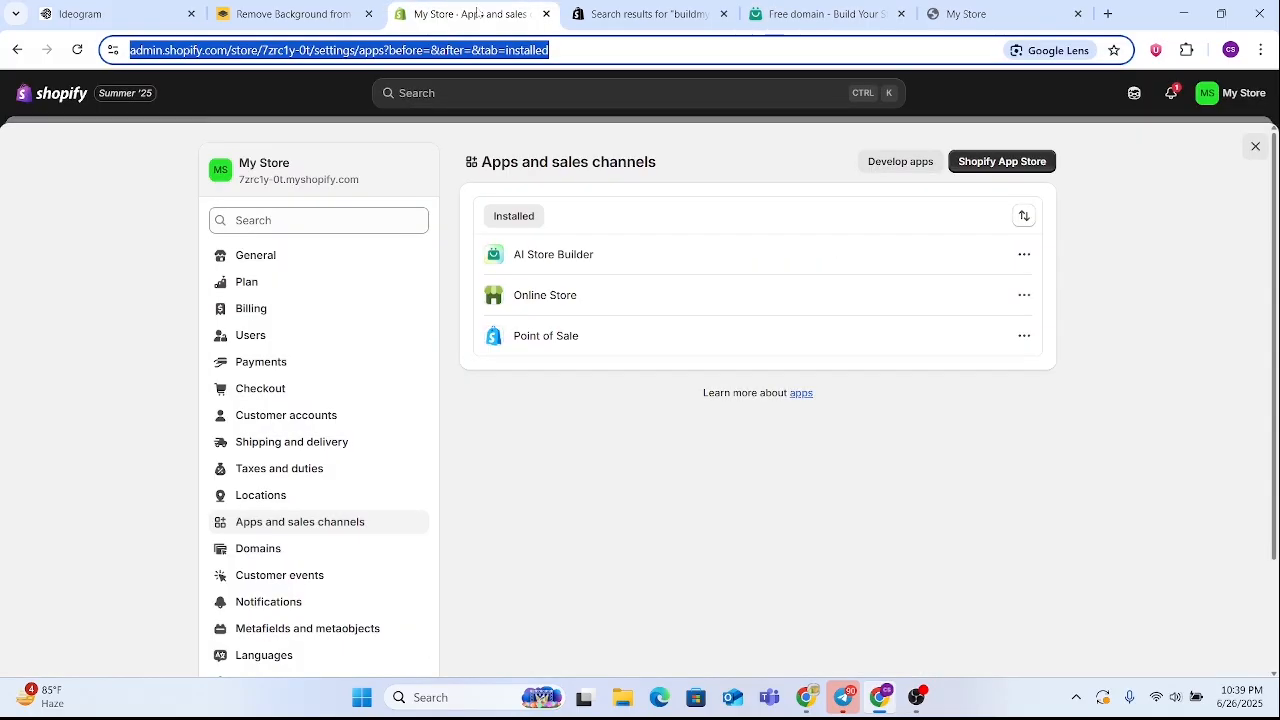
Go back to the Shopify admin and open the current Build Your Store Theme of the online store for customization
{"action": "left_click", "coordinate": [465, 14]}
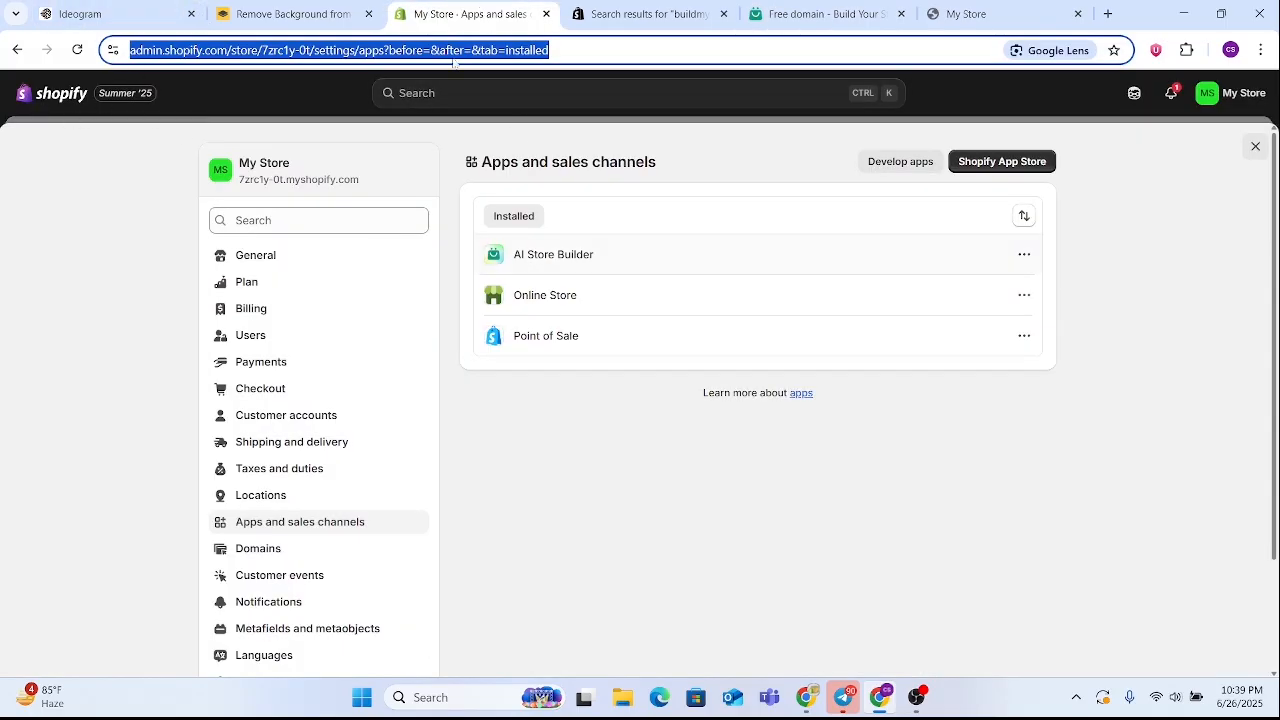
{"action": "left_click", "coordinate": [57, 93]}
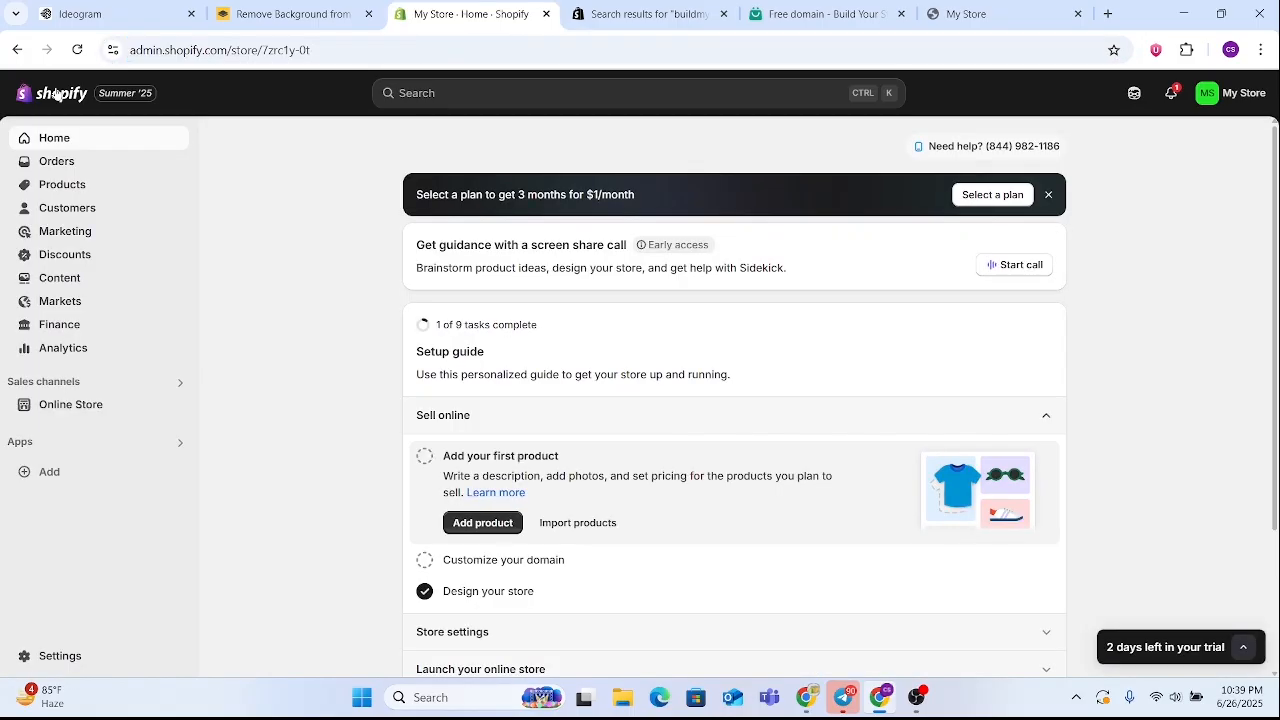
{"action": "left_click", "coordinate": [97, 406]}
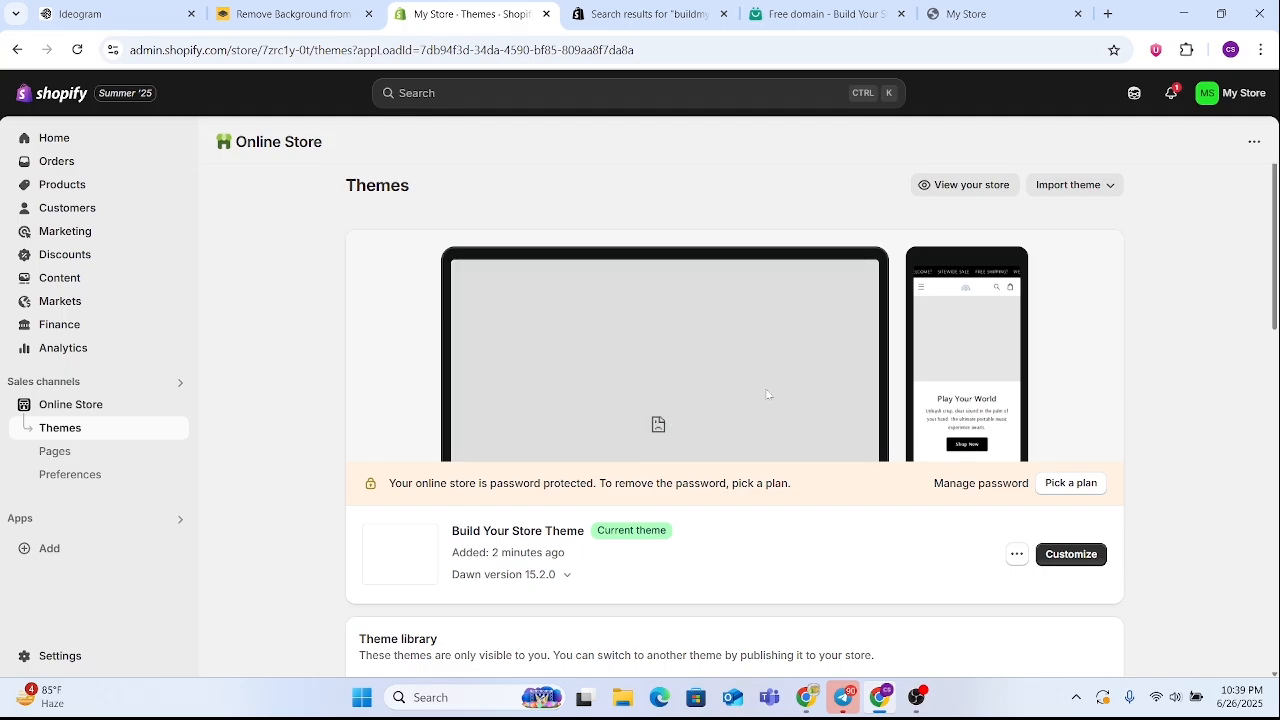
{"action": "left_click", "coordinate": [1066, 566]}
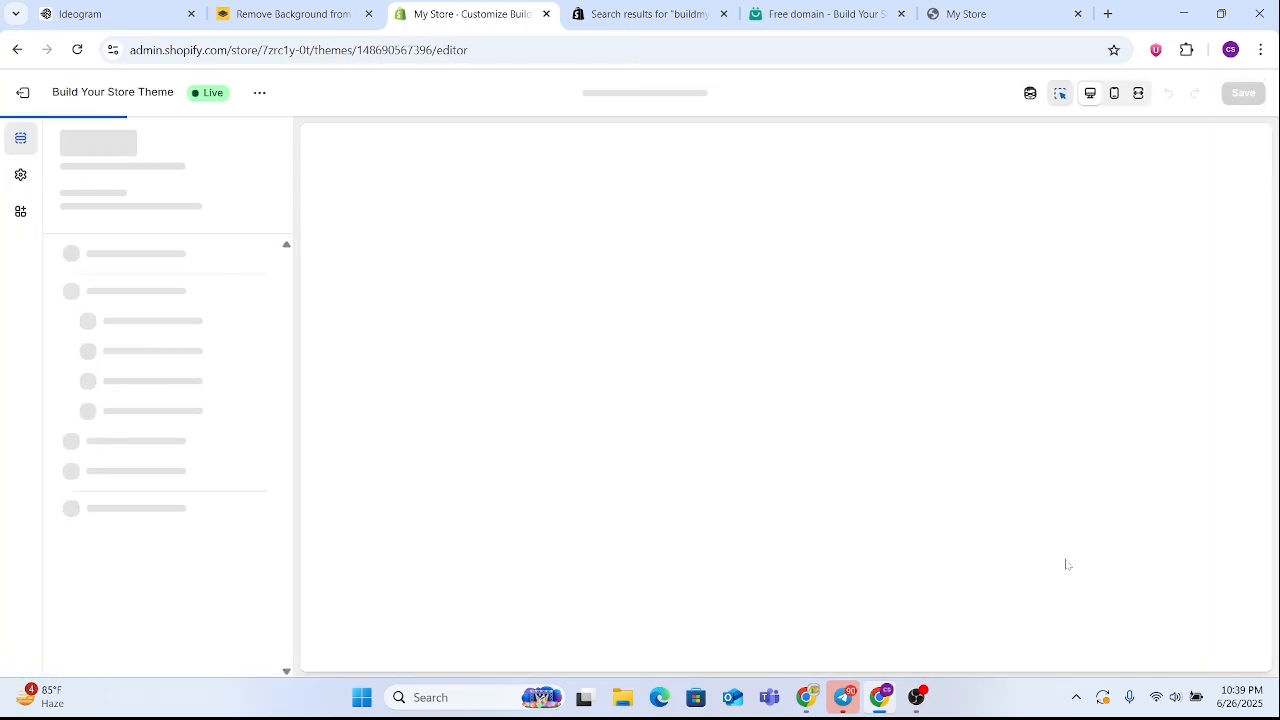
{"action": "left_click", "coordinate": [758, 6]}
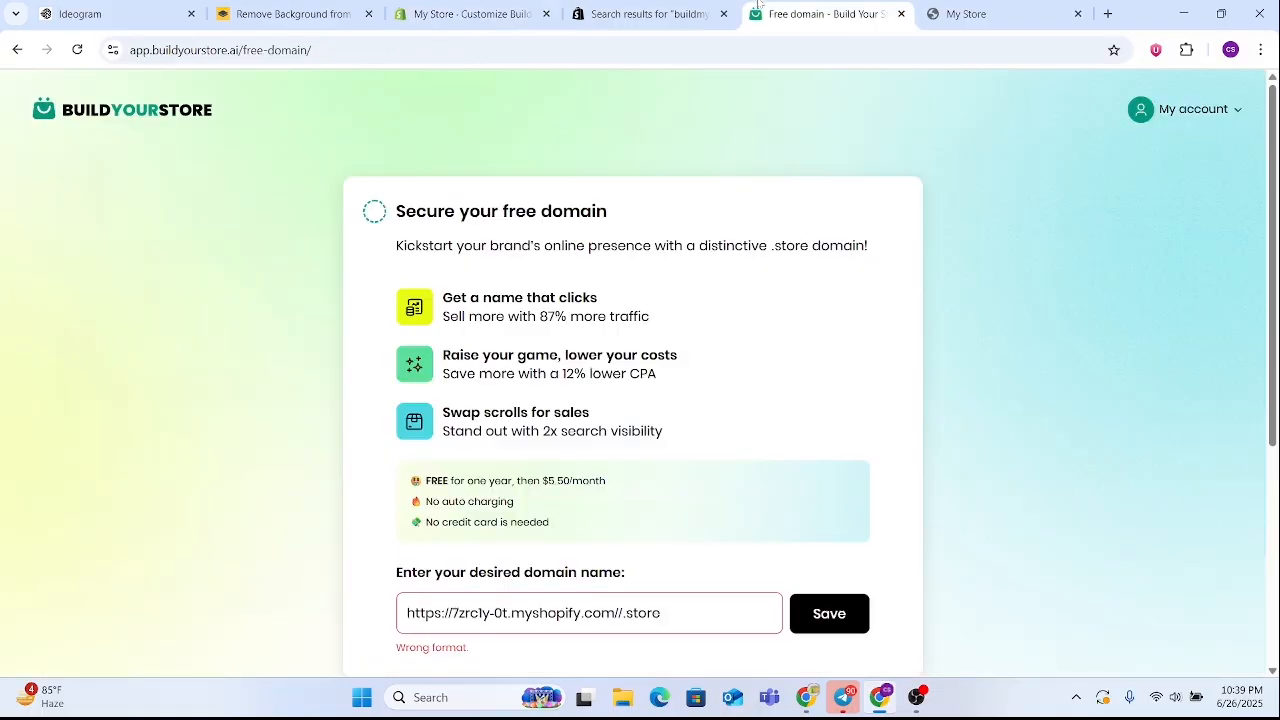
{"action": "left_click", "coordinate": [467, 8]}
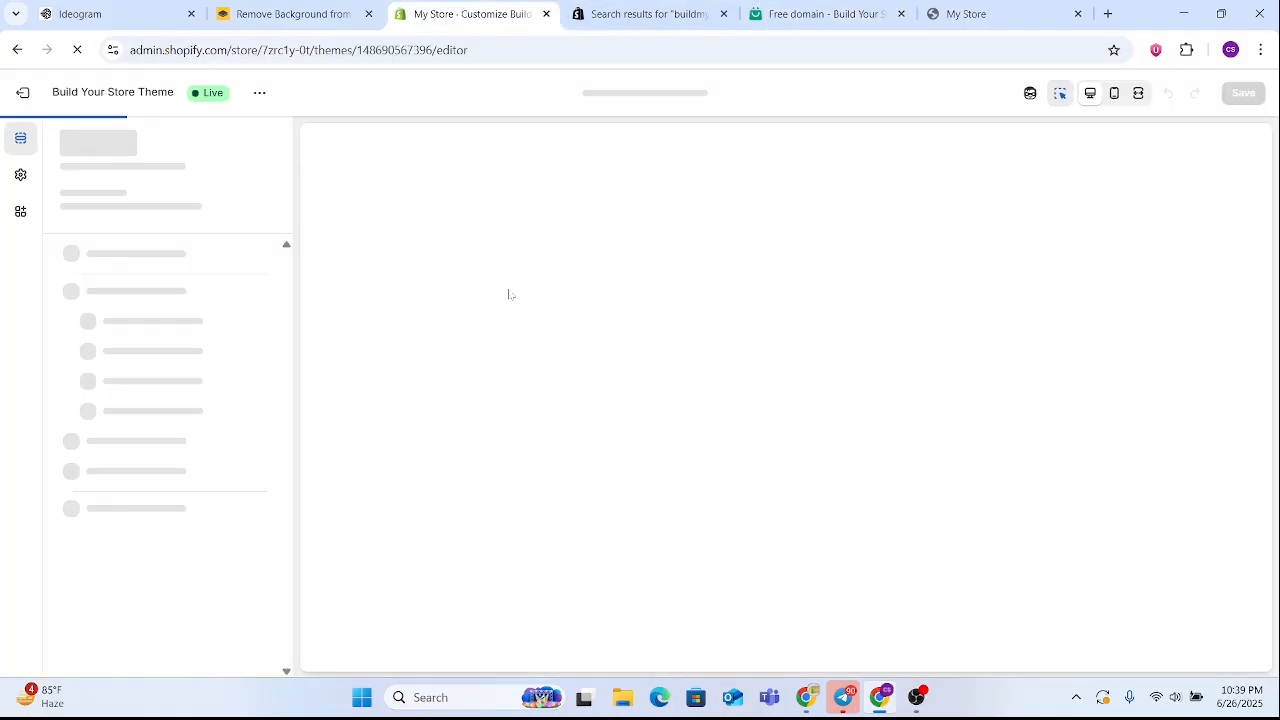
Look over the generated home page in the theme editor, from the slideshow and product rows to the footer
{"action": "scroll", "coordinate": [640, 272], "scroll_direction": "down", "scroll_amount": 6}
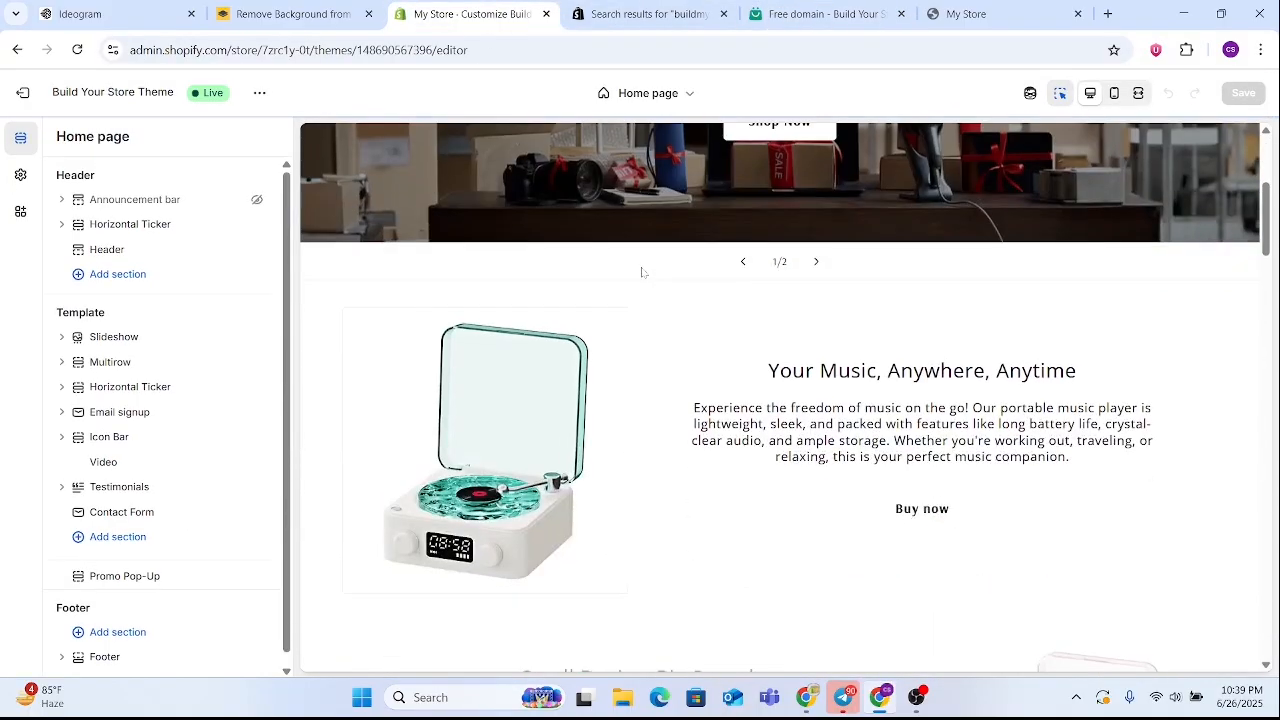
{"action": "scroll", "coordinate": [642, 272], "scroll_direction": "down", "scroll_amount": 3}
{"action": "scroll", "coordinate": [641, 267], "scroll_direction": "down", "scroll_amount": 20}
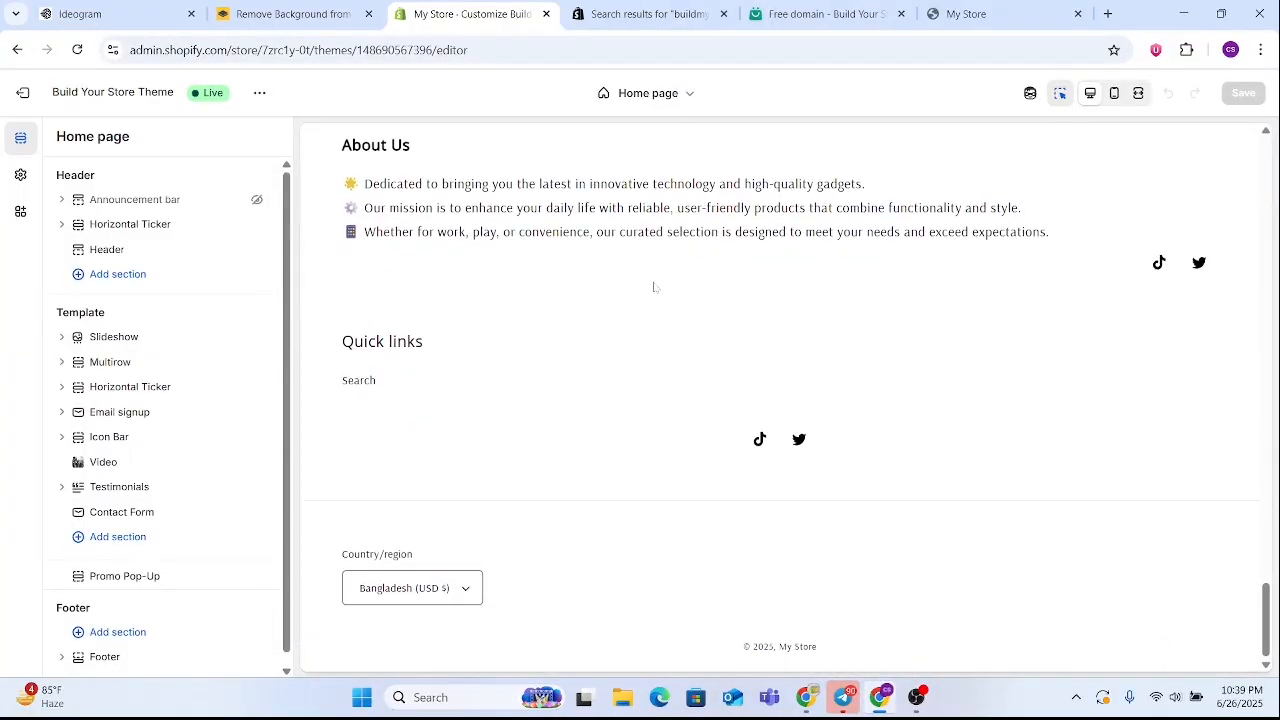
{"action": "scroll", "coordinate": [700, 455], "scroll_direction": "up", "scroll_amount": 15}
{"action": "scroll", "coordinate": [700, 455], "scroll_direction": "up", "scroll_amount": 15}
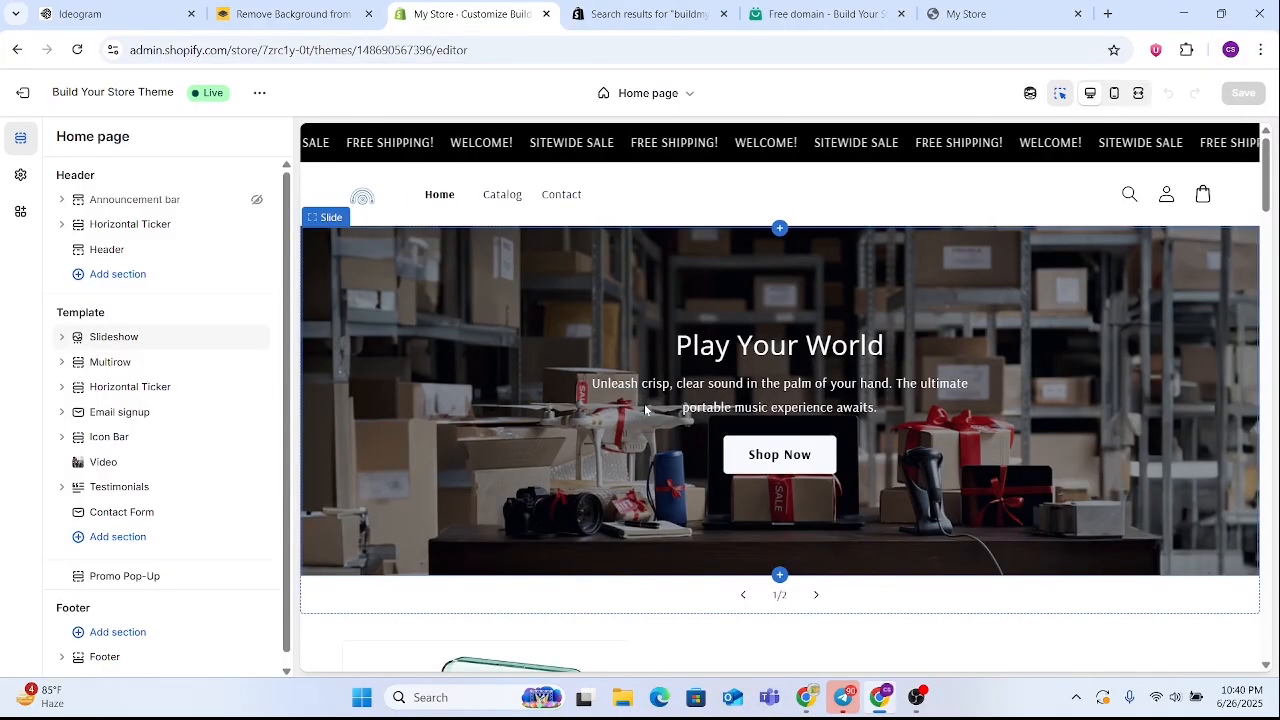
{"action": "left_click", "coordinate": [786, 6]}
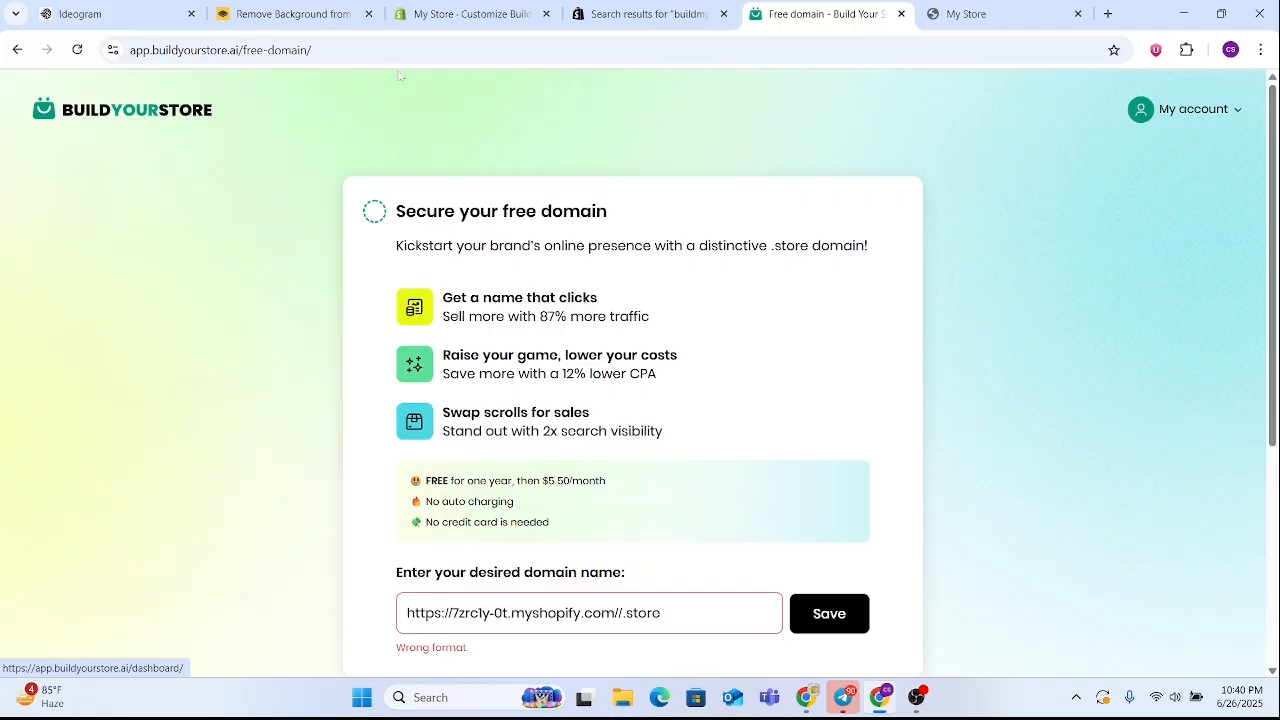
{"action": "left_click", "coordinate": [460, 14]}
{"action": "scroll", "coordinate": [557, 215], "scroll_direction": "down", "scroll_amount": 5}
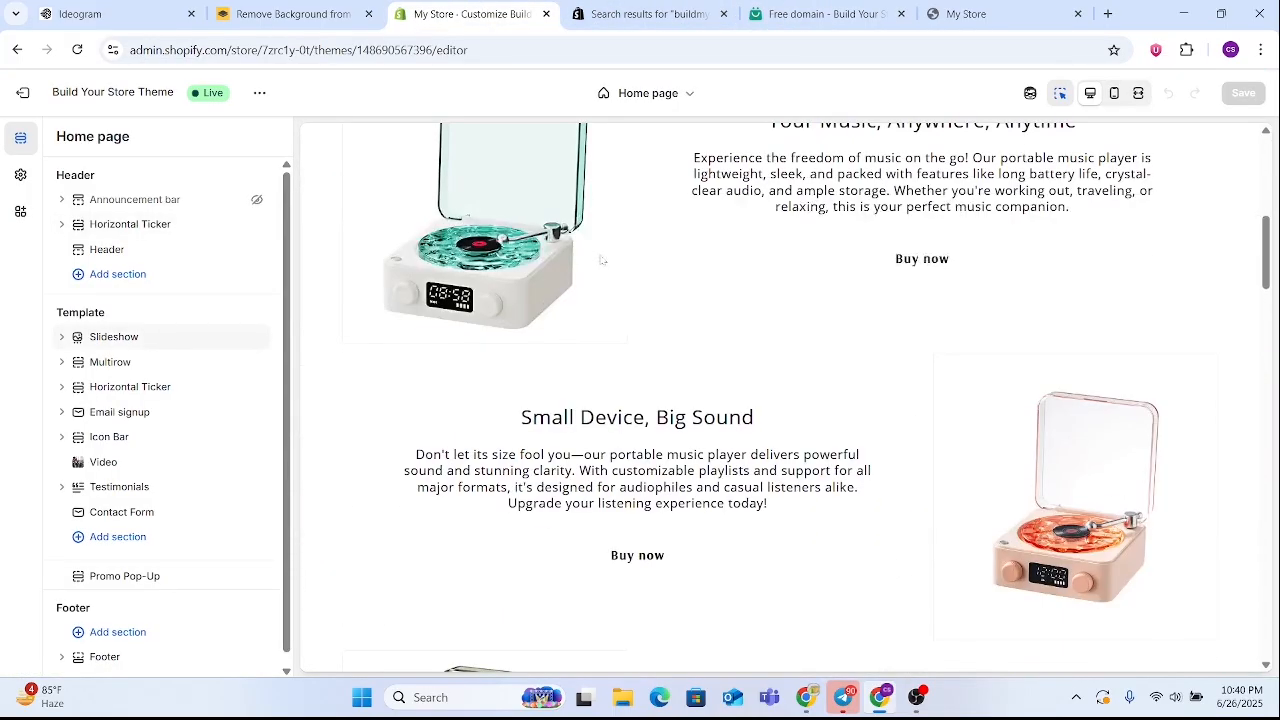
{"action": "scroll", "coordinate": [602, 260], "scroll_direction": "down", "scroll_amount": 3}
{"action": "scroll", "coordinate": [602, 262], "scroll_direction": "up", "scroll_amount": 1}
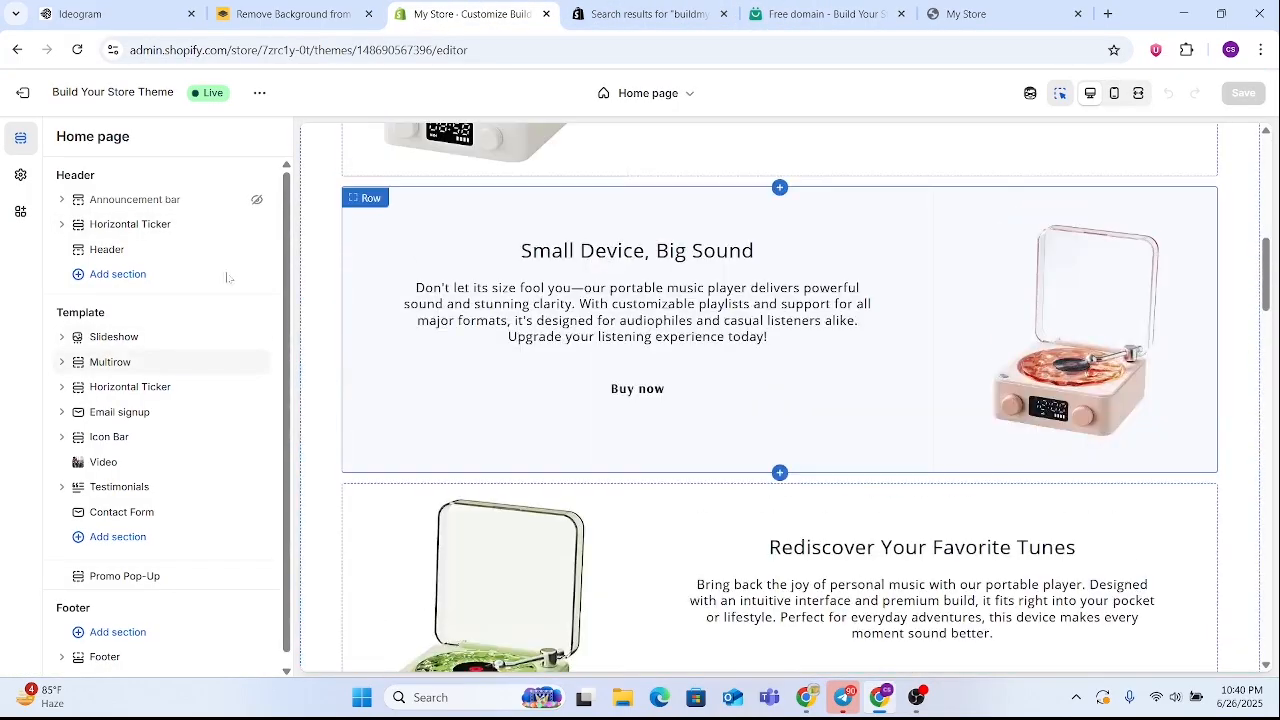
Add a Featured collection section to the home page template, move it between Slideshow and Multirow, and check the page layout
{"action": "left_click", "coordinate": [139, 542]}
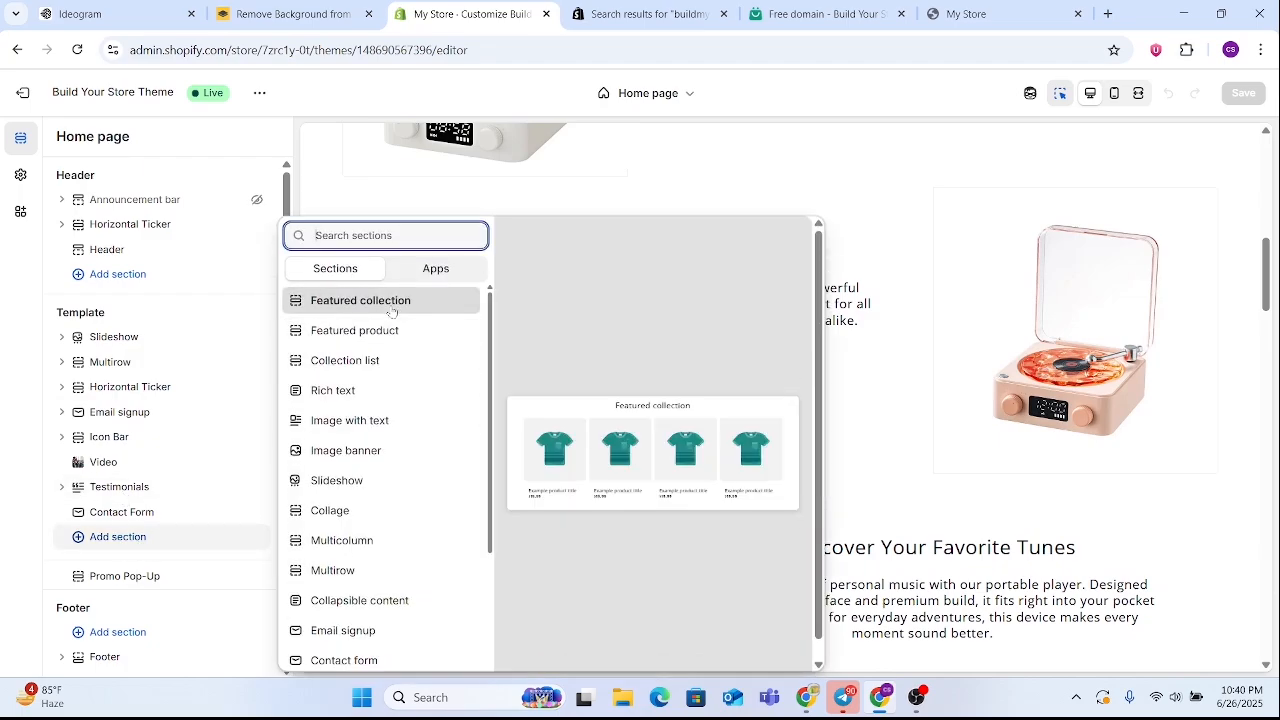
{"action": "key", "text": "Escape"}
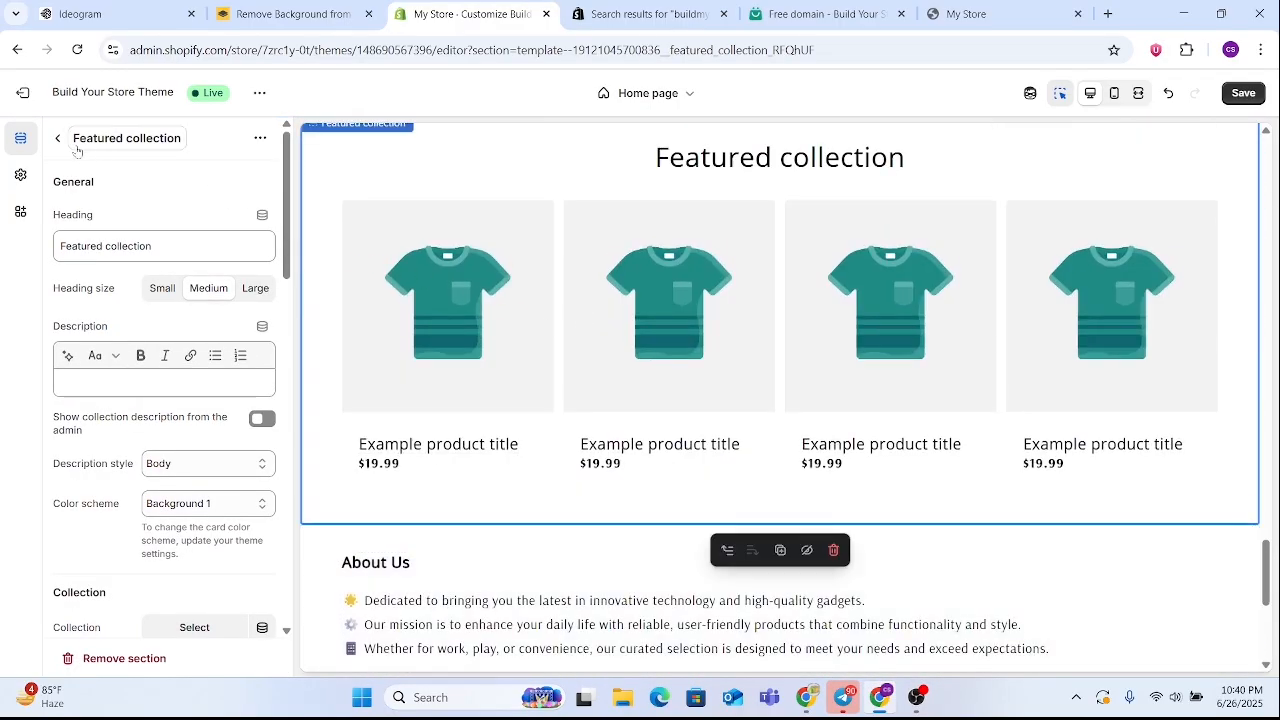
{"action": "left_click", "coordinate": [58, 140]}
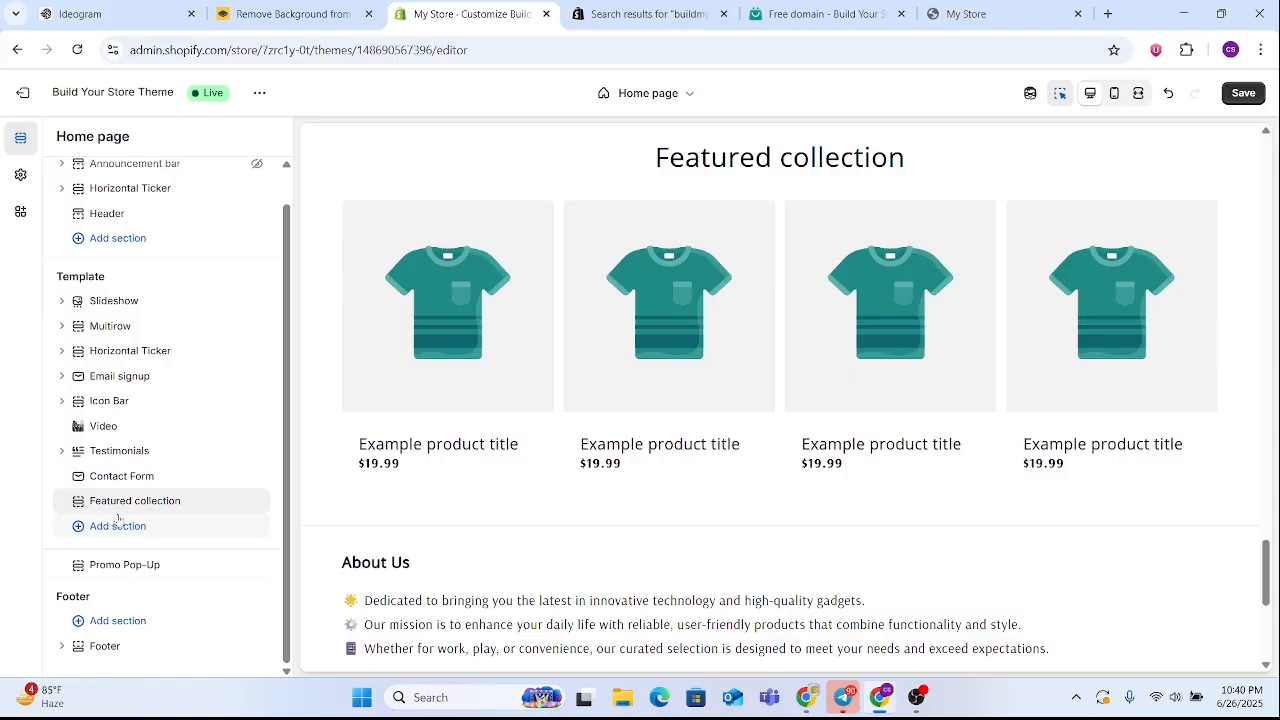
{"action": "left_click_drag", "start_coordinate": [112, 508], "coordinate": [119, 309]}
{"action": "scroll", "coordinate": [724, 370], "scroll_direction": "down", "scroll_amount": 15}
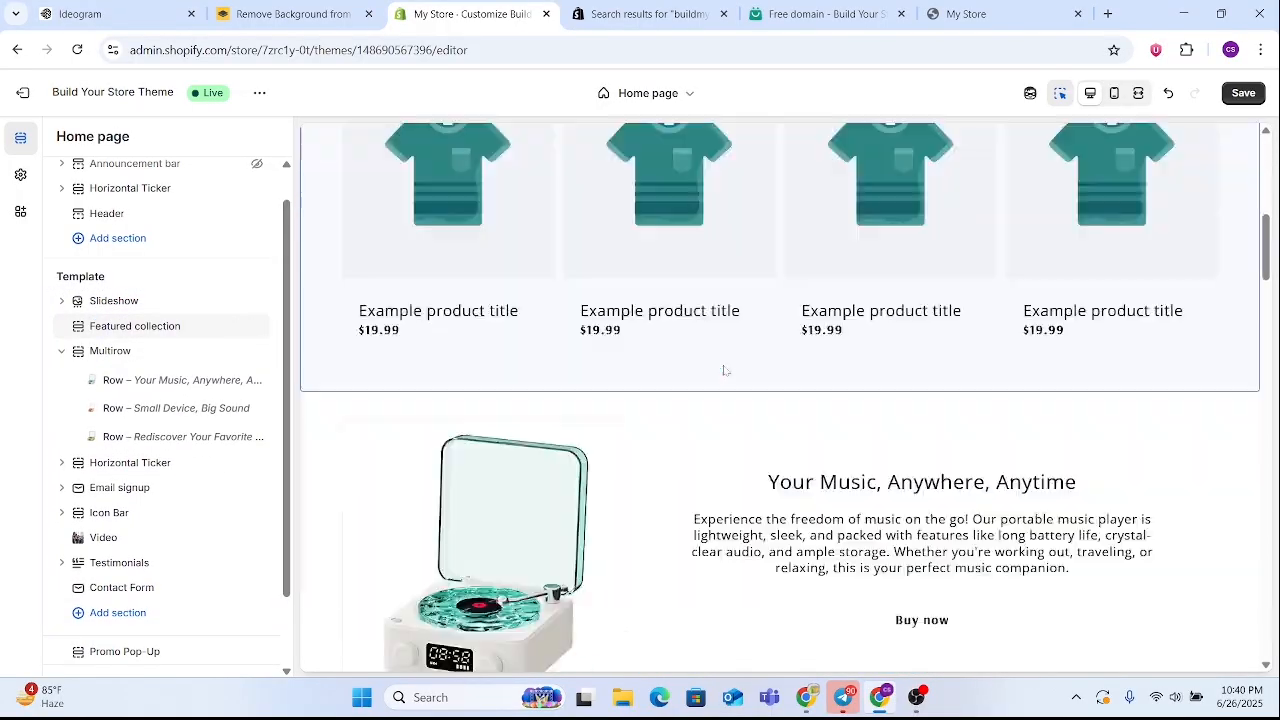
{"action": "scroll", "coordinate": [724, 370], "scroll_direction": "down", "scroll_amount": 15}
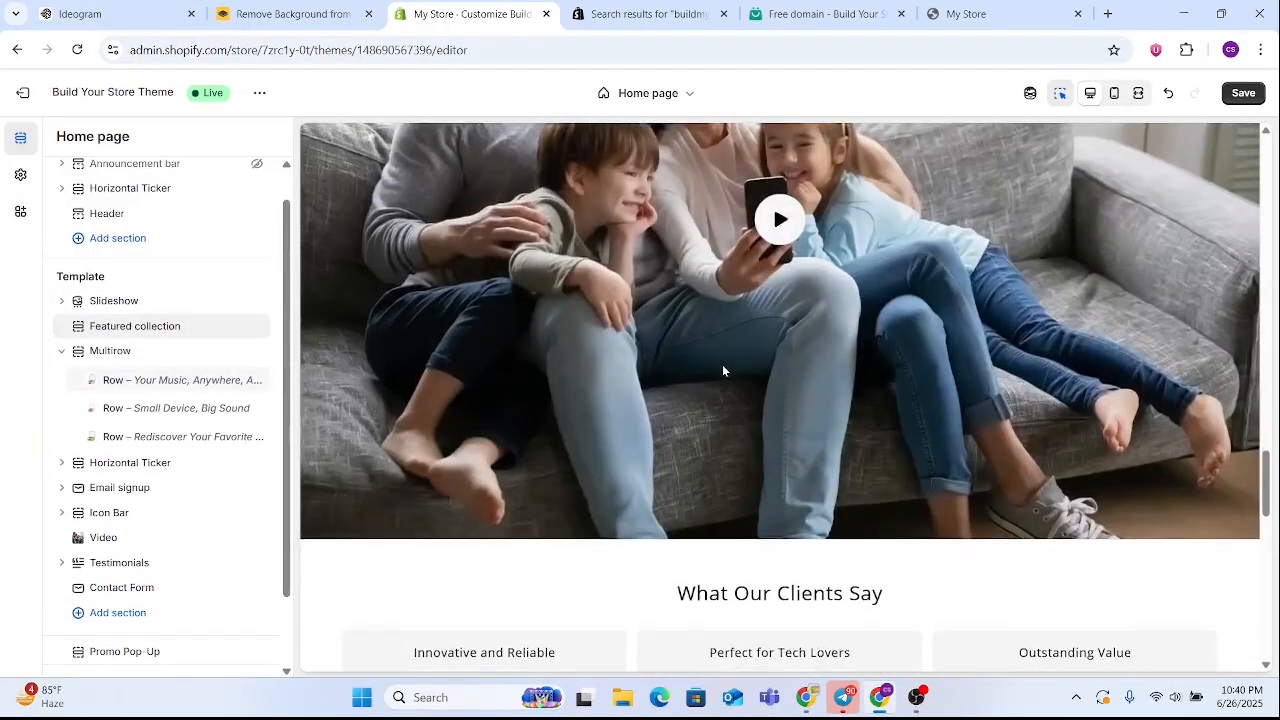
{"action": "scroll", "coordinate": [575, 383], "scroll_direction": "up", "scroll_amount": 20}
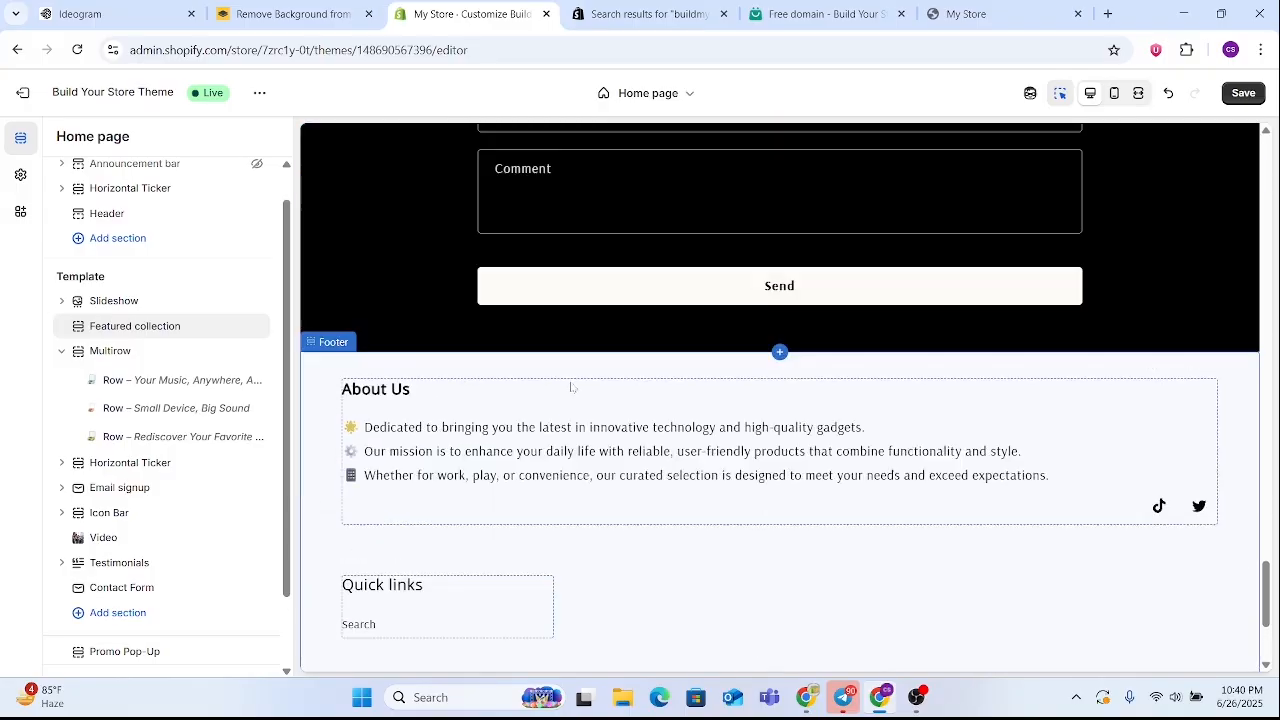
Test the Buy now link of the "Your Music, Anywhere, Anytime" row in the preview, keeping the unsaved theme changes
{"action": "scroll", "coordinate": [575, 383], "scroll_direction": "up", "scroll_amount": 5}
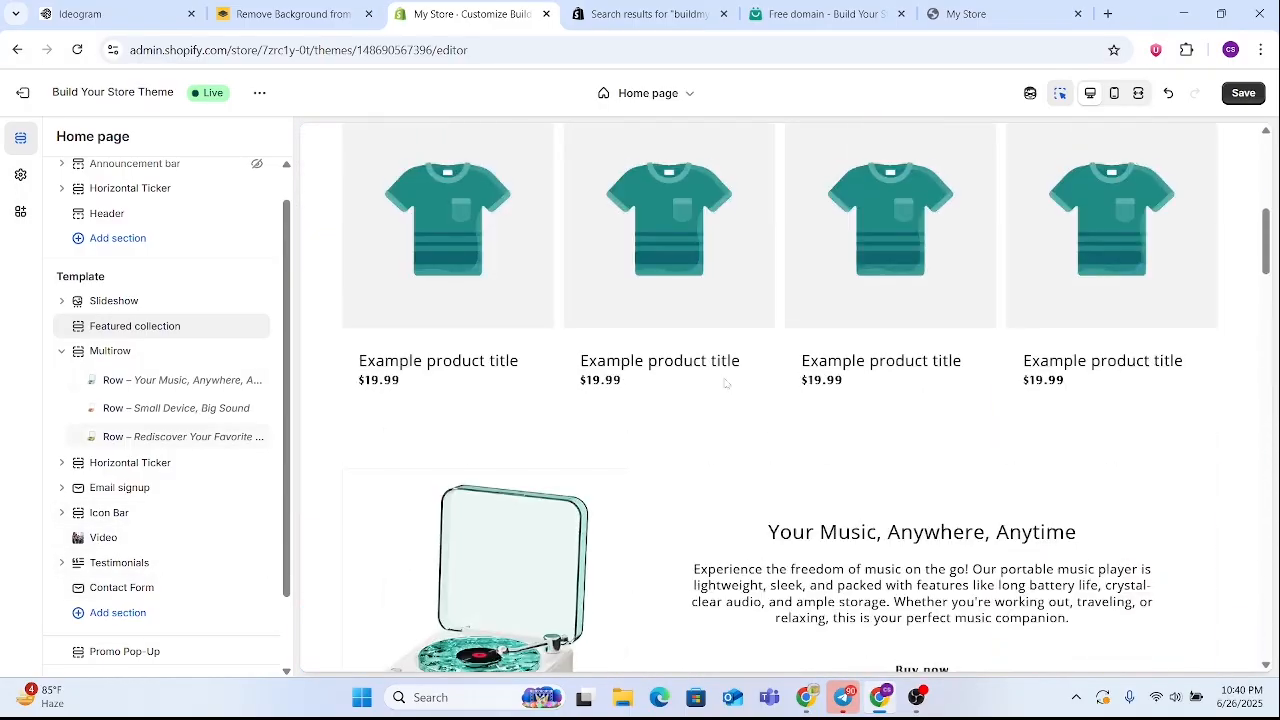
{"action": "scroll", "coordinate": [931, 398], "scroll_direction": "down", "scroll_amount": 4}
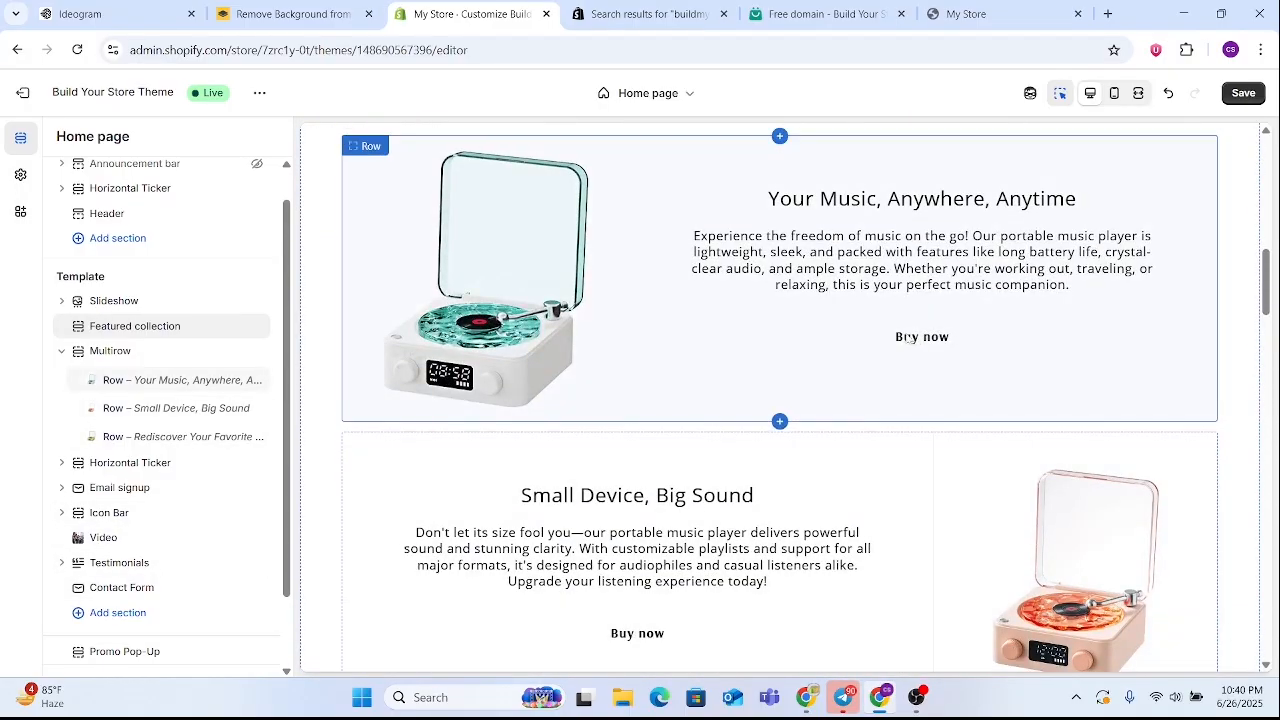
{"action": "left_click", "coordinate": [905, 338]}
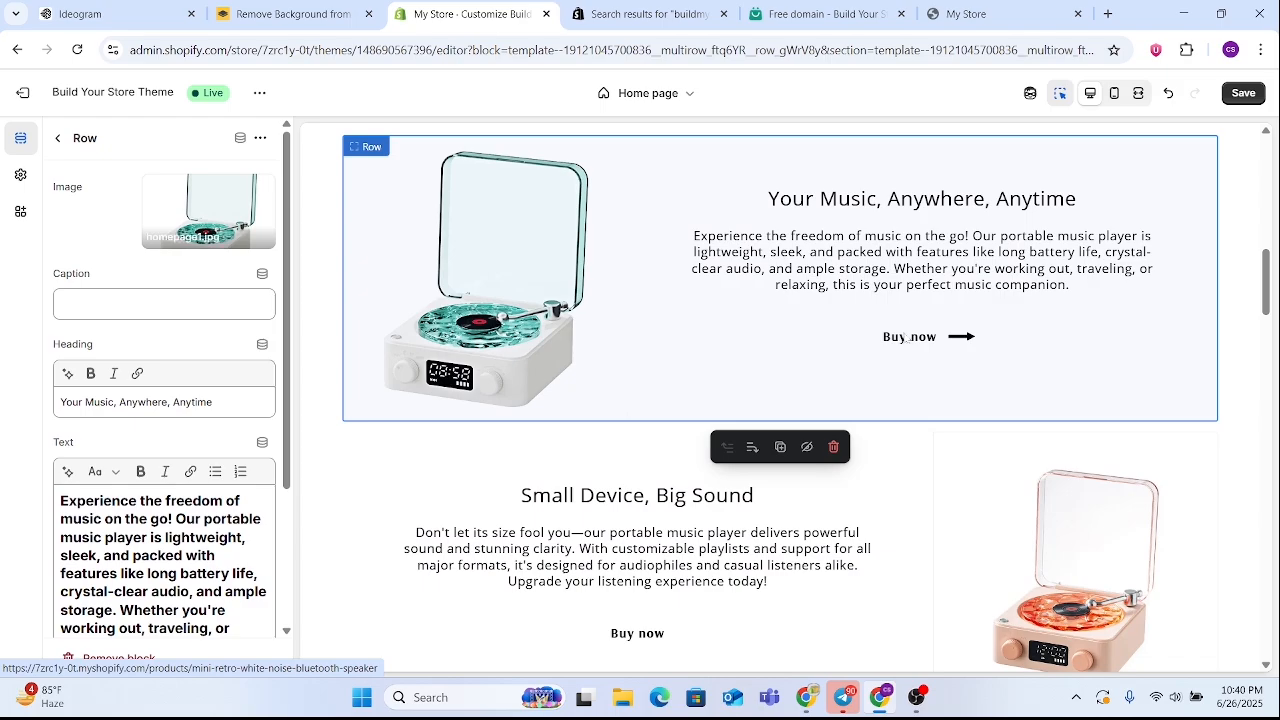
{"action": "left_click", "coordinate": [905, 338]}
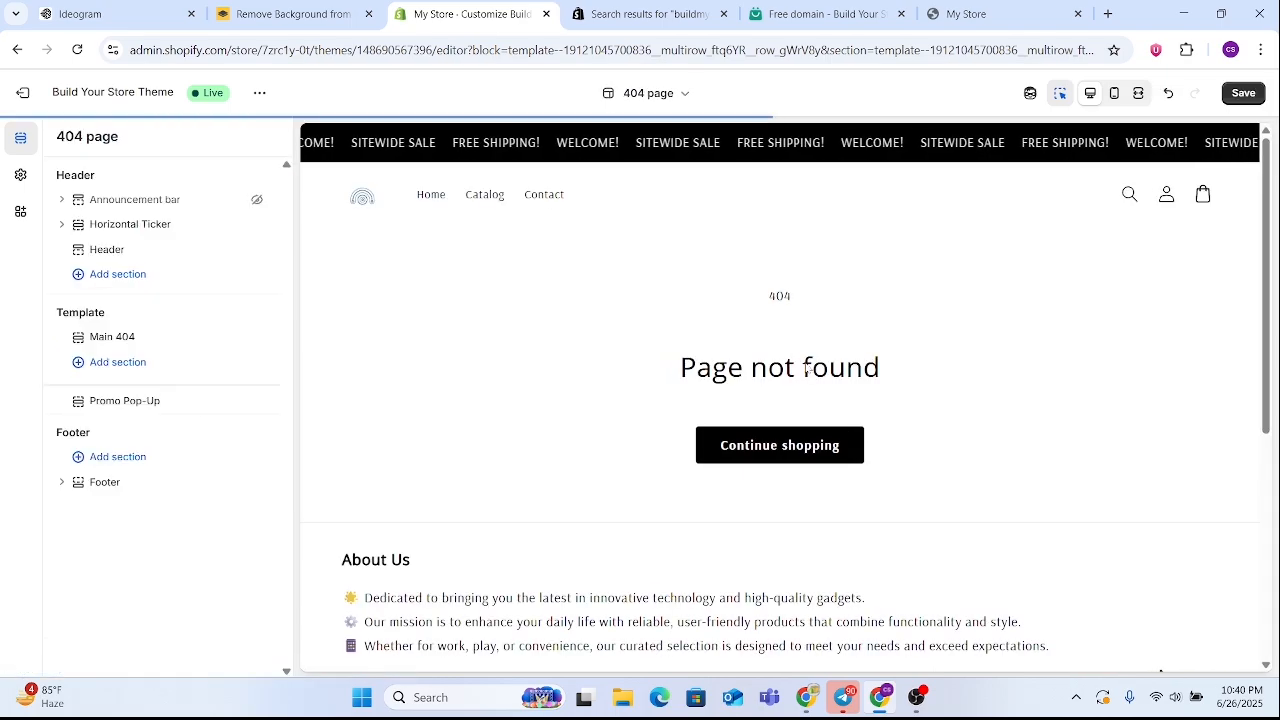
{"action": "scroll", "coordinate": [668, 396], "scroll_direction": "down", "scroll_amount": 4}
{"action": "scroll", "coordinate": [668, 396], "scroll_direction": "up", "scroll_amount": 5}
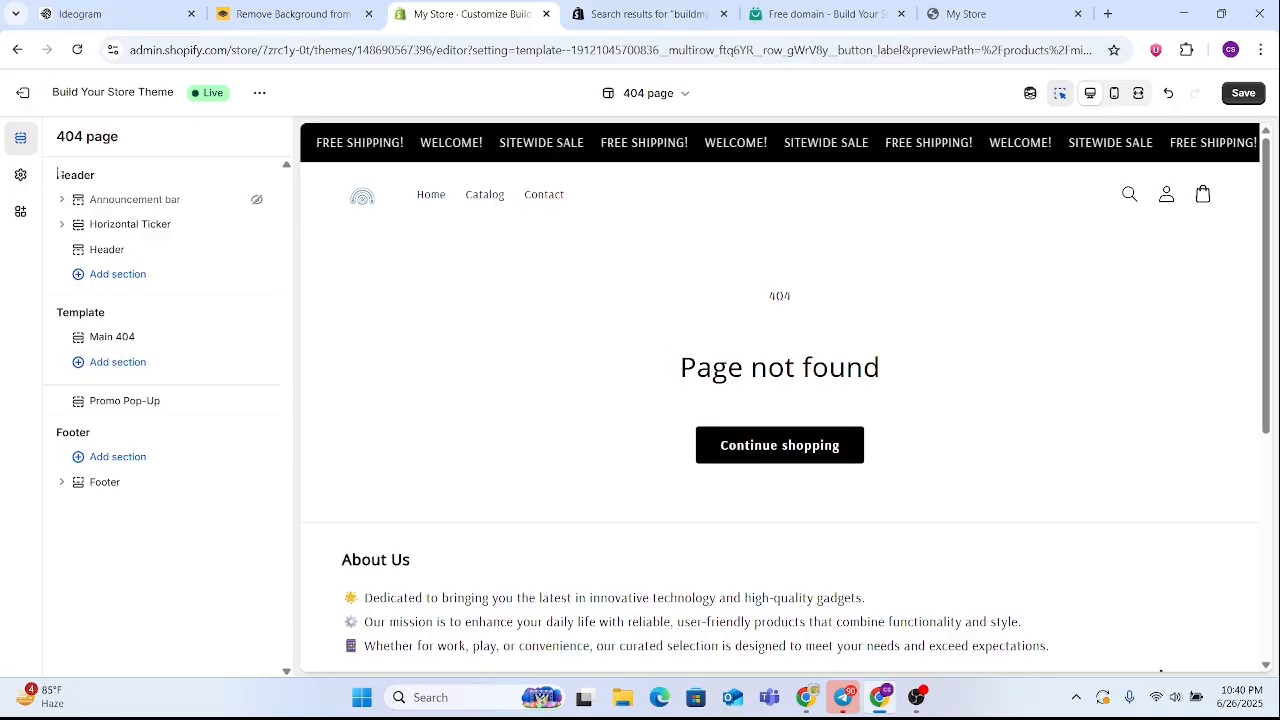
{"action": "left_click", "coordinate": [22, 93]}
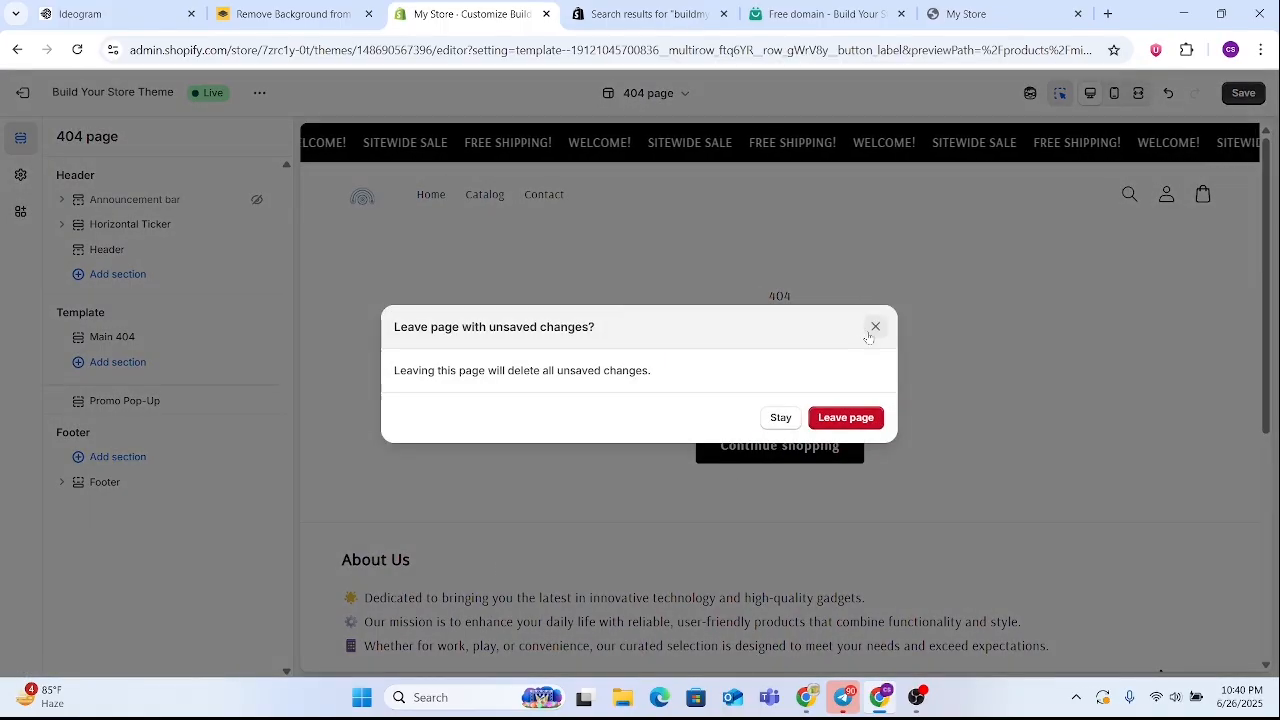
{"action": "left_click", "coordinate": [778, 419]}
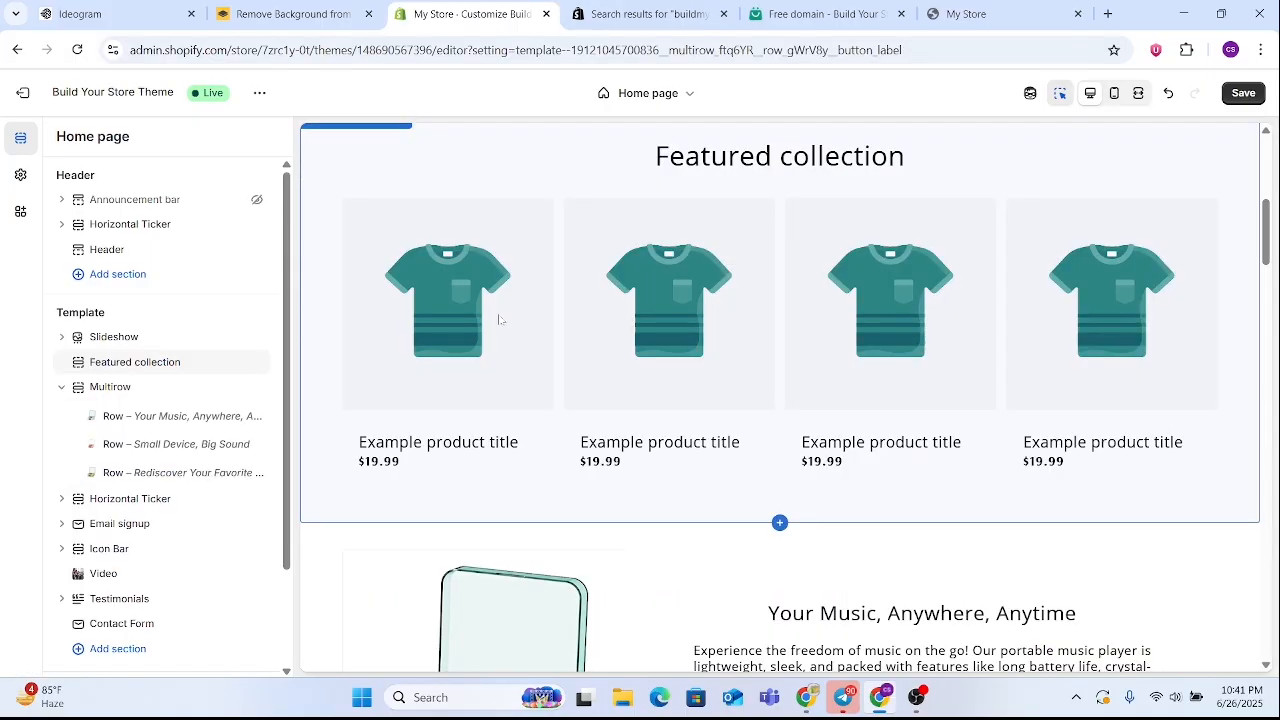
Assign the Home page collection to the Featured collection section on the home page
{"action": "left_click", "coordinate": [498, 316]}
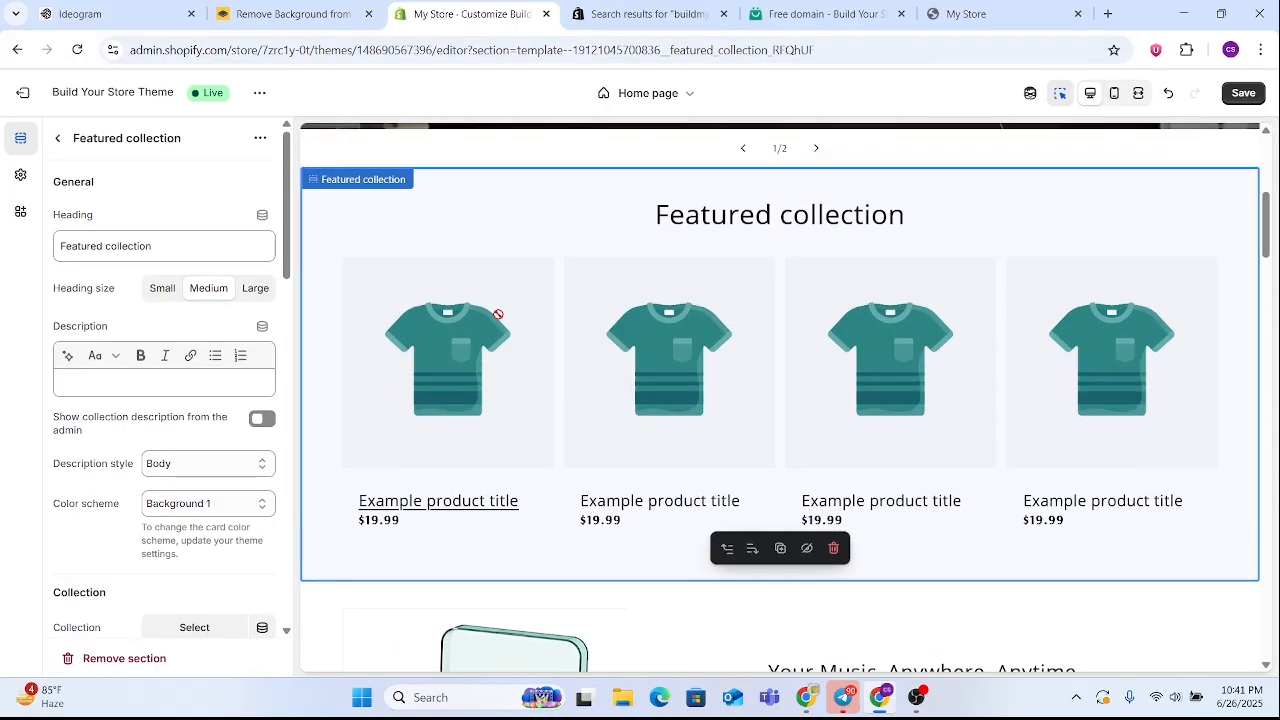
{"action": "scroll", "coordinate": [187, 517], "scroll_direction": "down", "scroll_amount": 2}
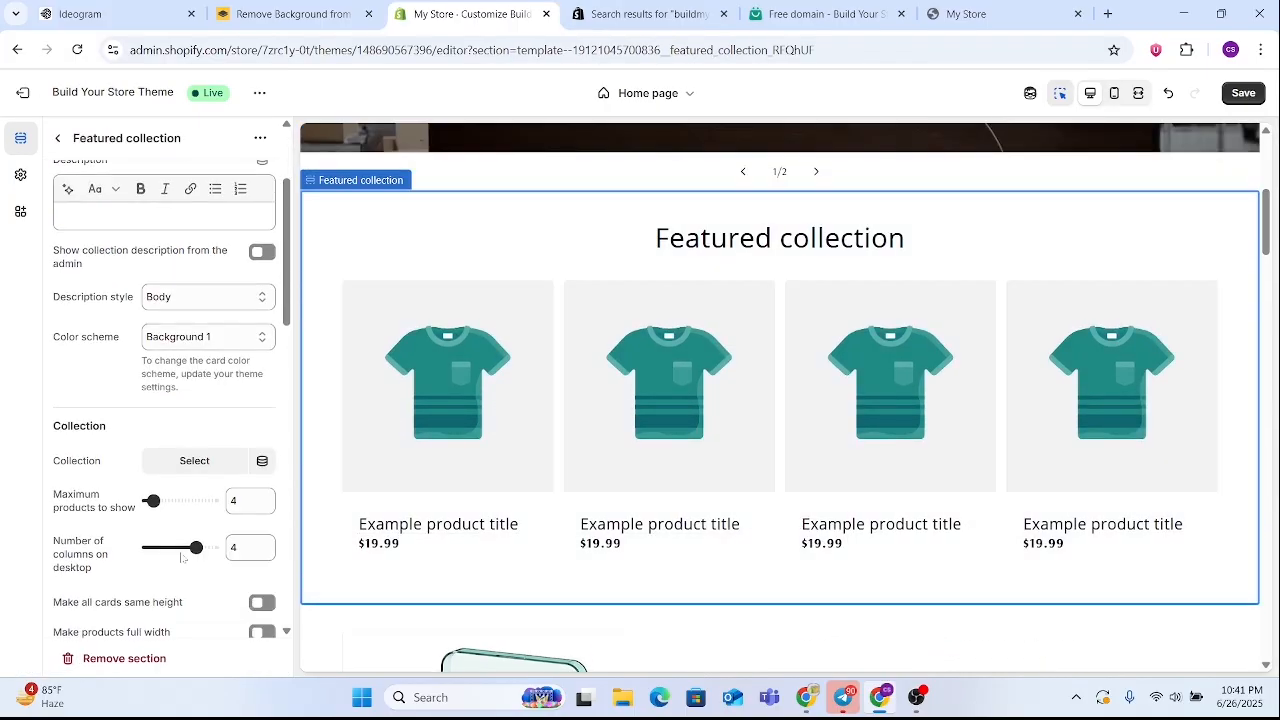
{"action": "left_click", "coordinate": [212, 463]}
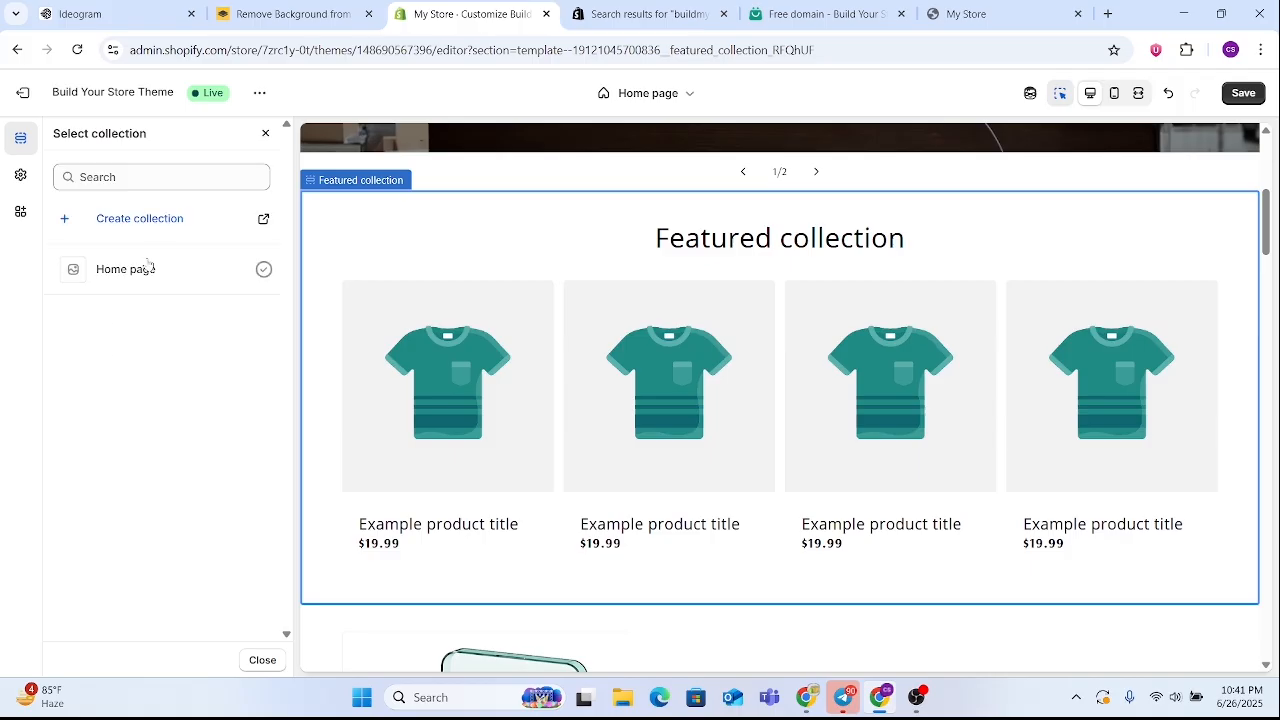
{"action": "left_click", "coordinate": [252, 278]}
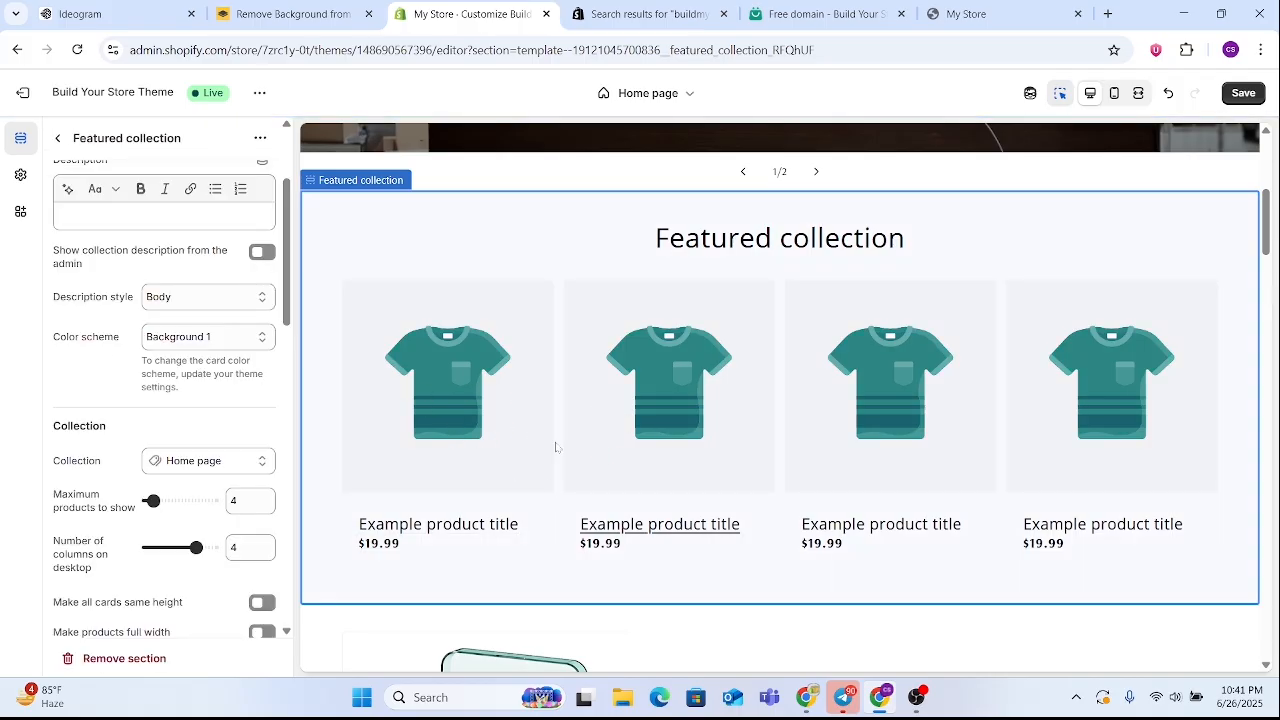
{"action": "left_click", "coordinate": [61, 139]}
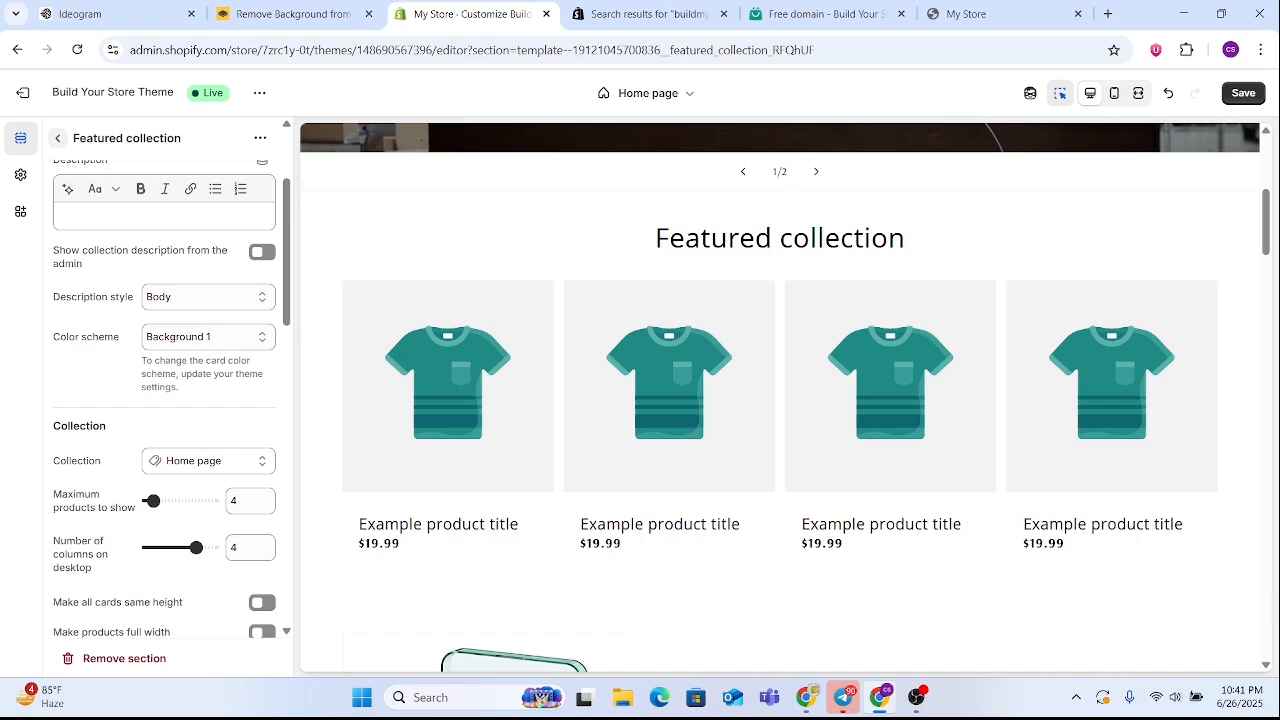
{"action": "scroll", "coordinate": [460, 455], "scroll_direction": "up", "scroll_amount": 3}
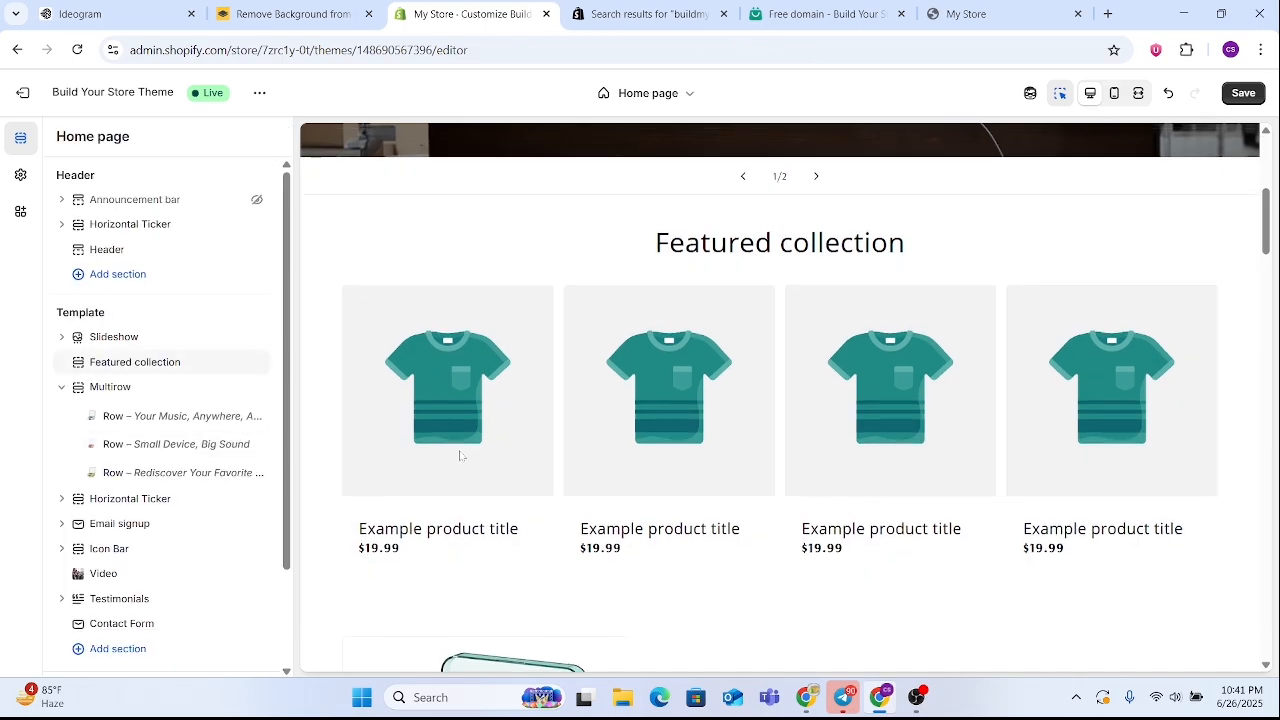
Review the Featured collection section's settings and check its product cards in the home page preview
{"action": "scroll", "coordinate": [525, 461], "scroll_direction": "down", "scroll_amount": 4}
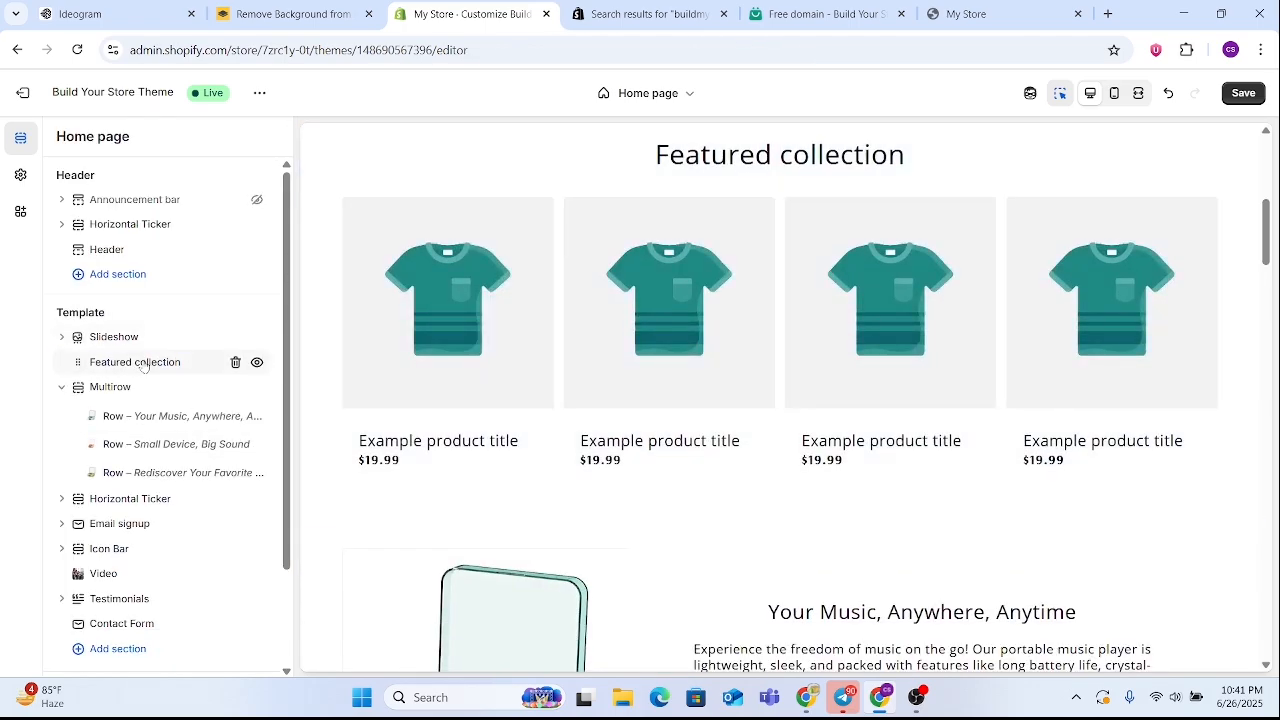
{"action": "left_click", "coordinate": [143, 364]}
{"action": "scroll", "coordinate": [506, 349], "scroll_direction": "down", "scroll_amount": 2}
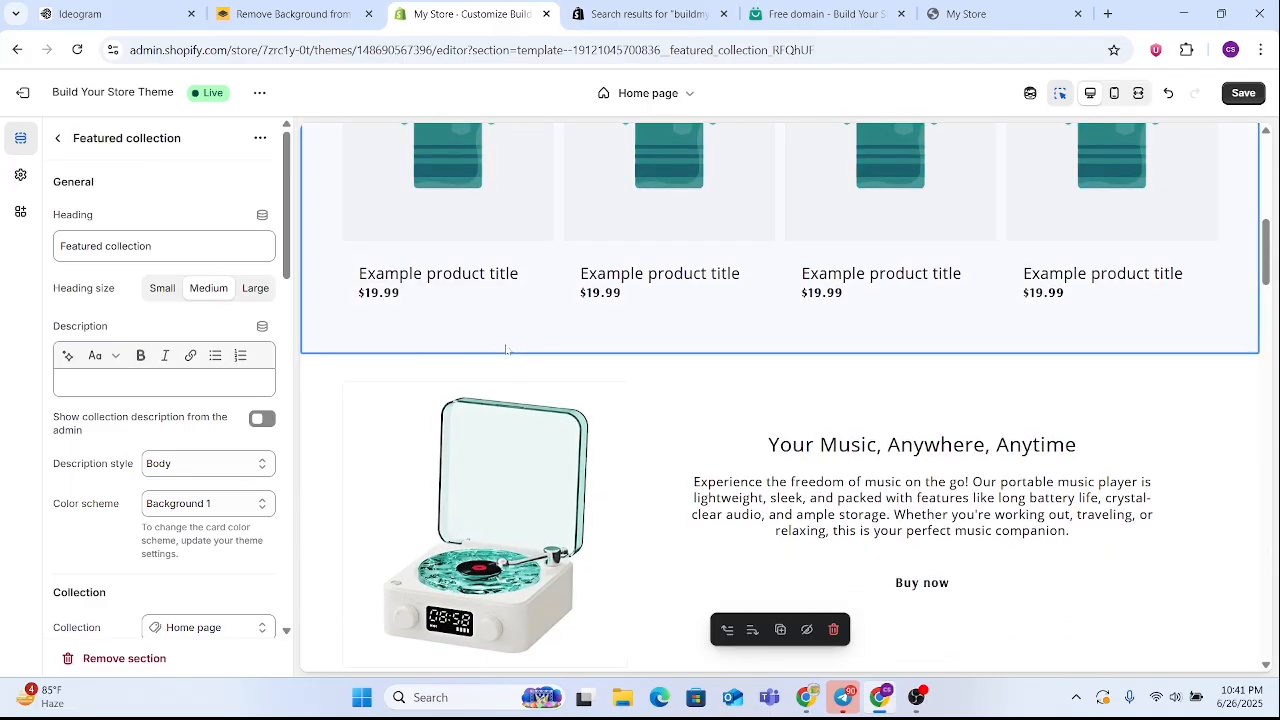
{"action": "scroll", "coordinate": [140, 390], "scroll_direction": "down", "scroll_amount": 3}
{"action": "scroll", "coordinate": [539, 295], "scroll_direction": "up", "scroll_amount": 4}
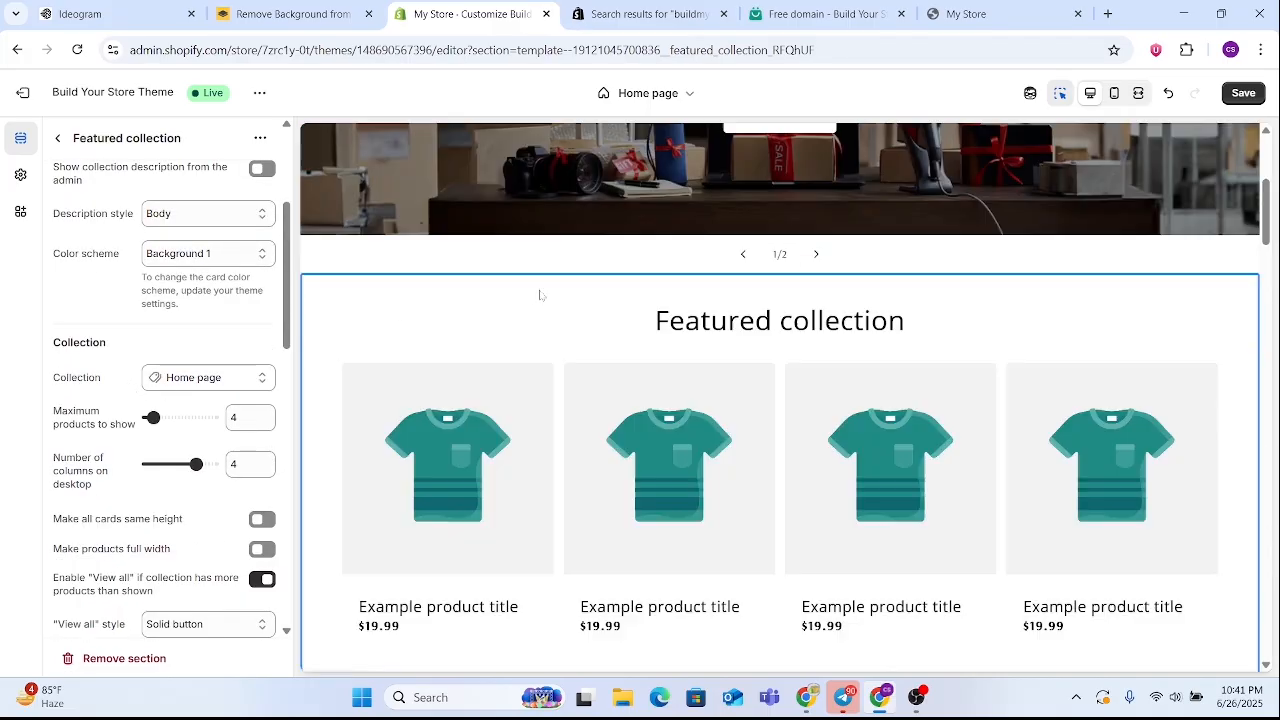
{"action": "scroll", "coordinate": [539, 295], "scroll_direction": "up", "scroll_amount": 4}
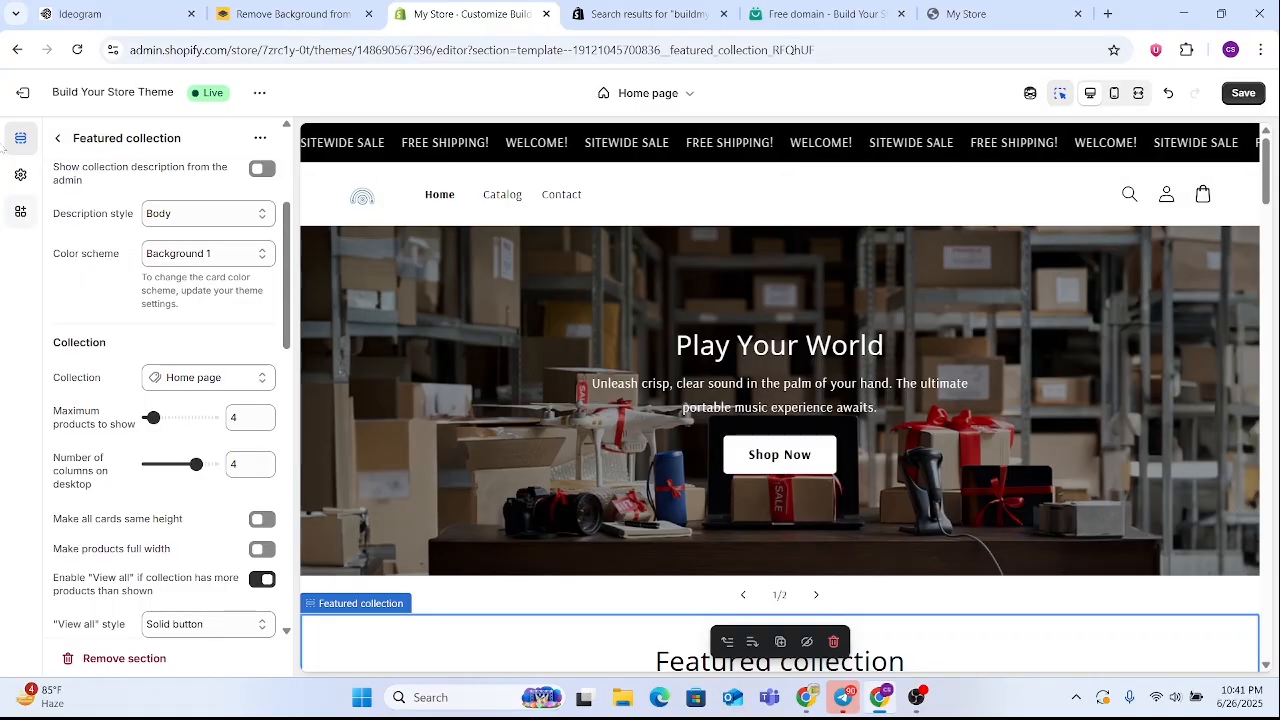
{"action": "left_click", "coordinate": [57, 138]}
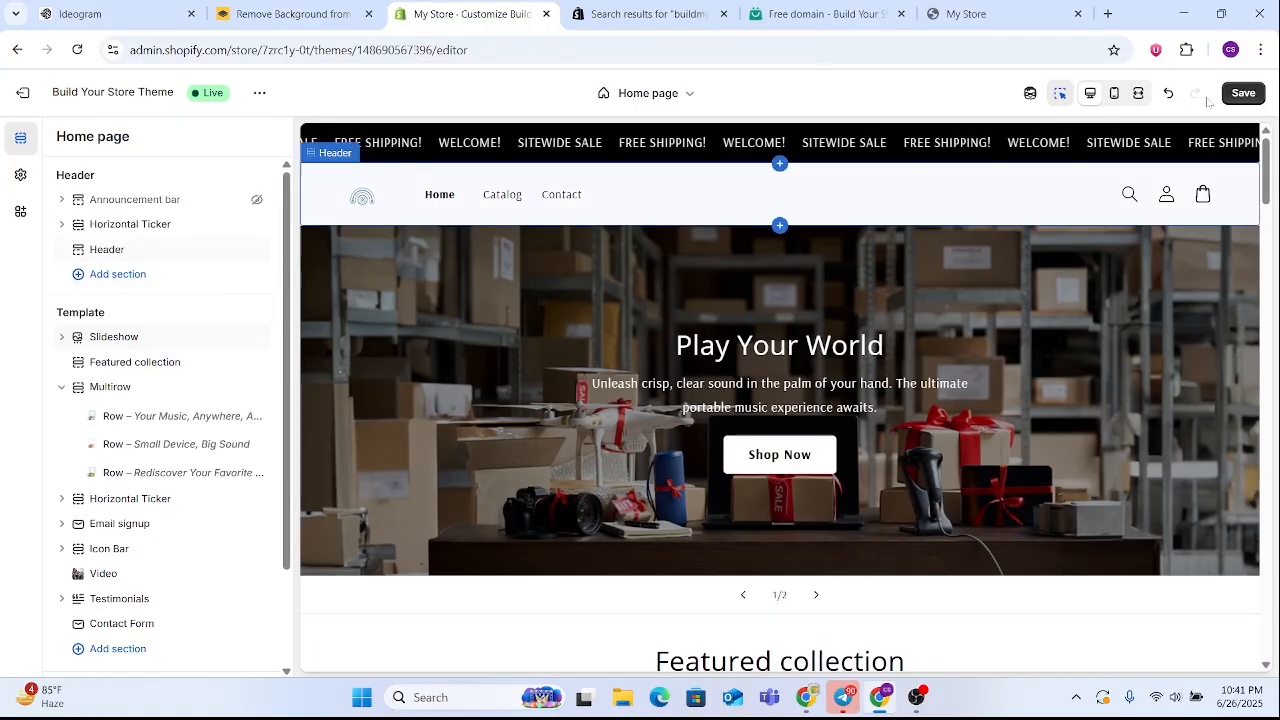
Check the home page down to the footer, save the theme changes, and look over the saved page
{"action": "scroll", "coordinate": [858, 299], "scroll_direction": "down", "scroll_amount": 15}
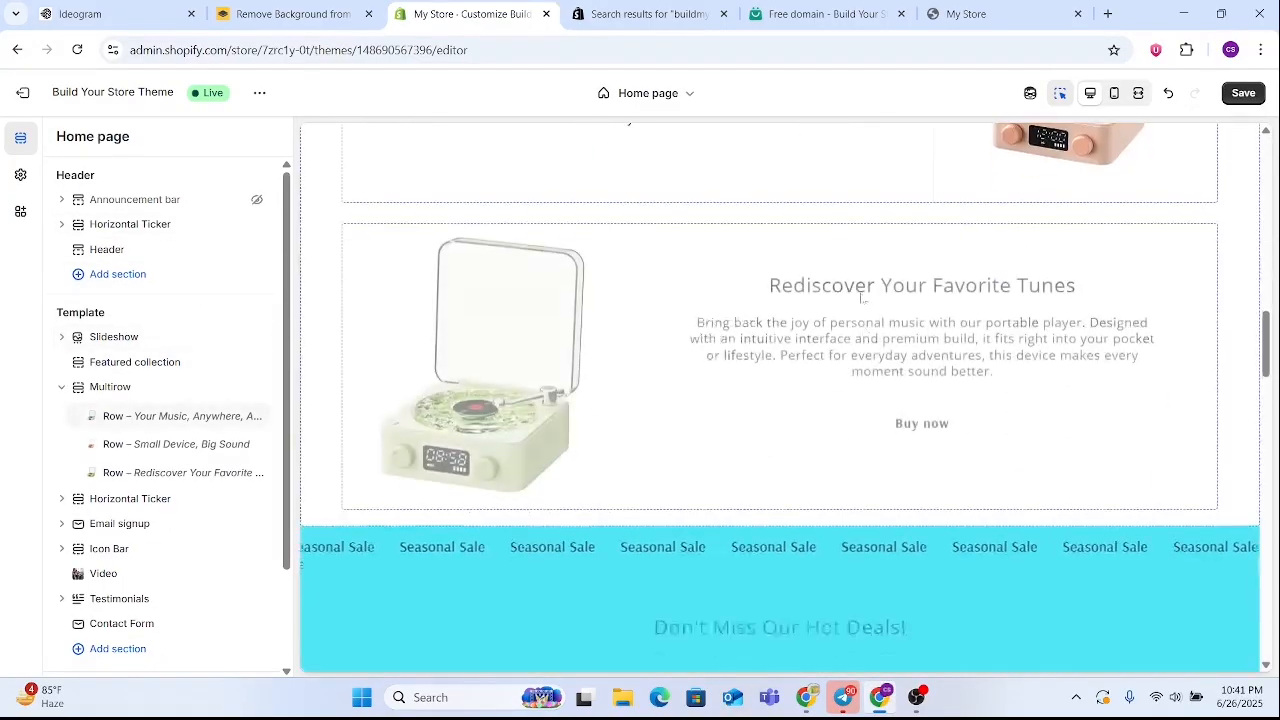
{"action": "scroll", "coordinate": [860, 298], "scroll_direction": "down", "scroll_amount": 20}
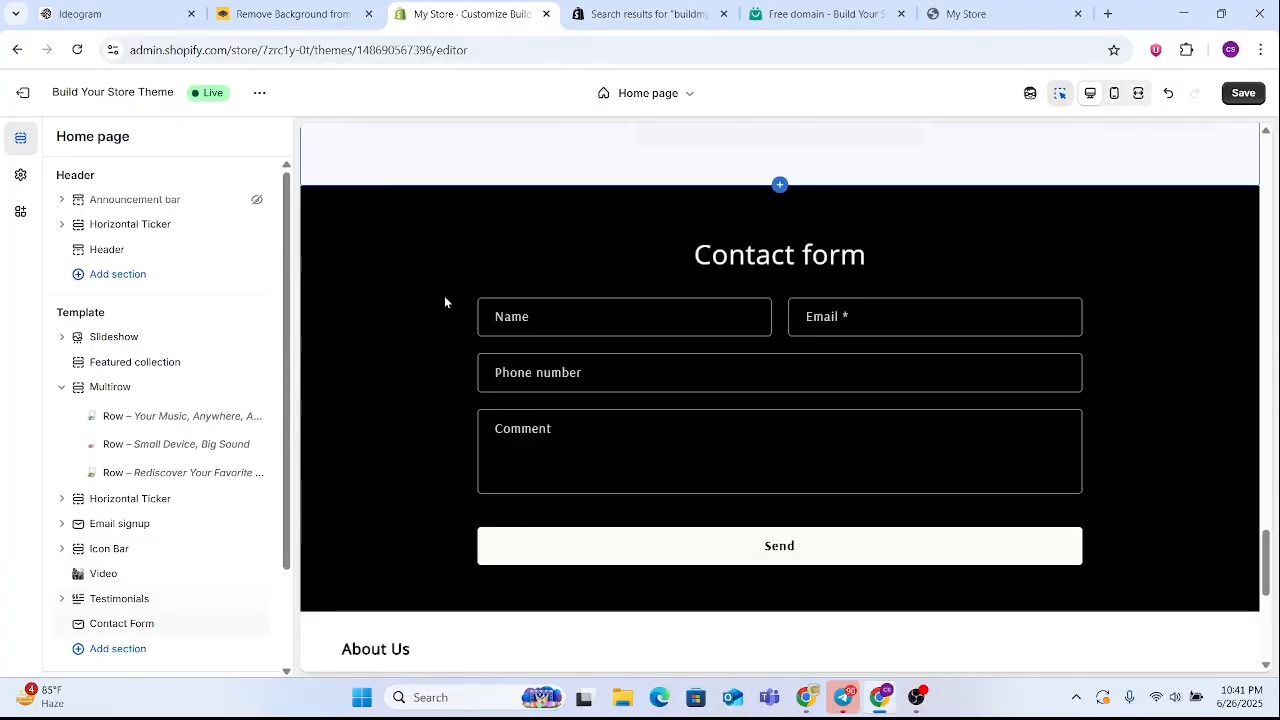
{"action": "scroll", "coordinate": [445, 301], "scroll_direction": "down", "scroll_amount": 4}
{"action": "left_click", "coordinate": [16, 93]}
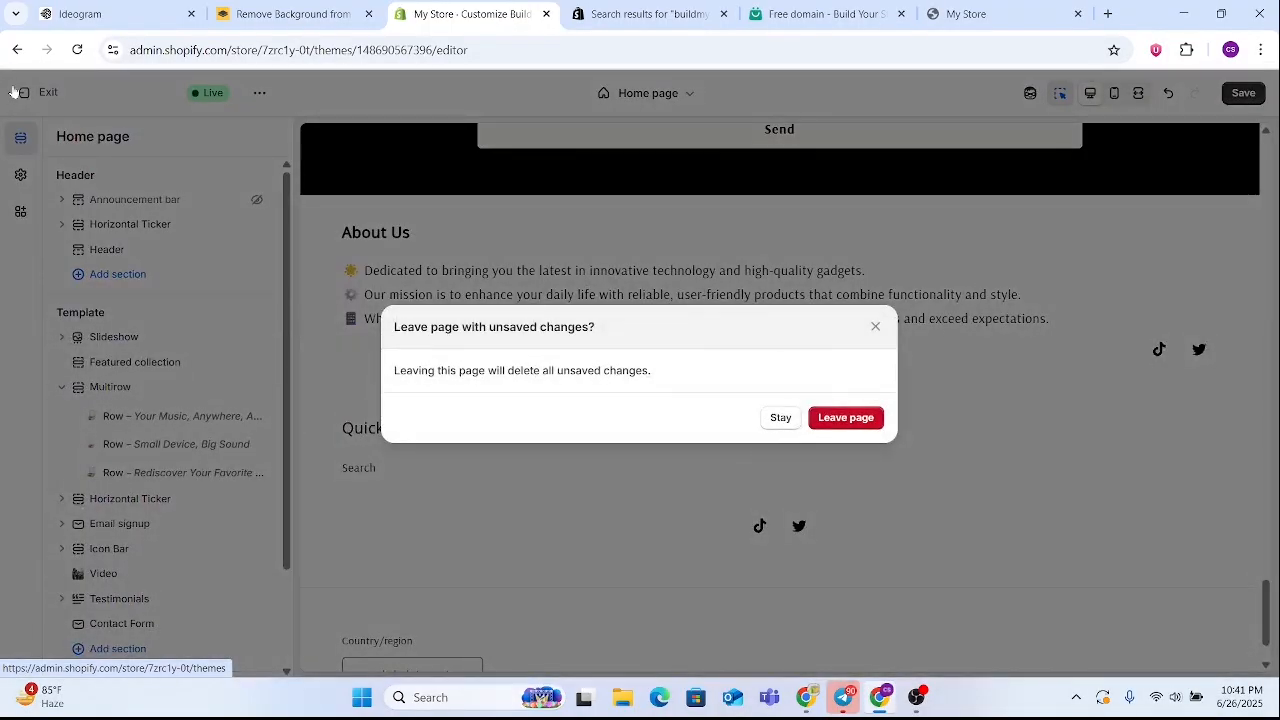
{"action": "left_click", "coordinate": [875, 328]}
{"action": "left_click", "coordinate": [1240, 95]}
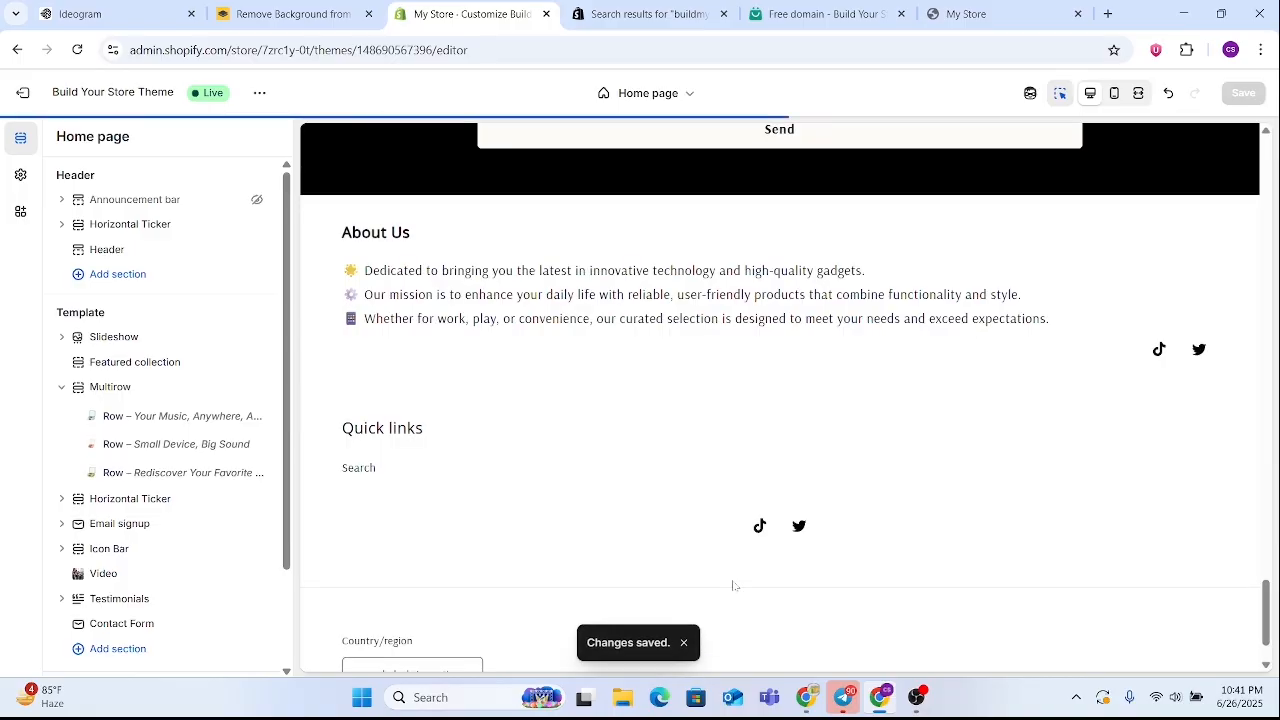
{"action": "scroll", "coordinate": [733, 585], "scroll_direction": "up", "scroll_amount": 10}
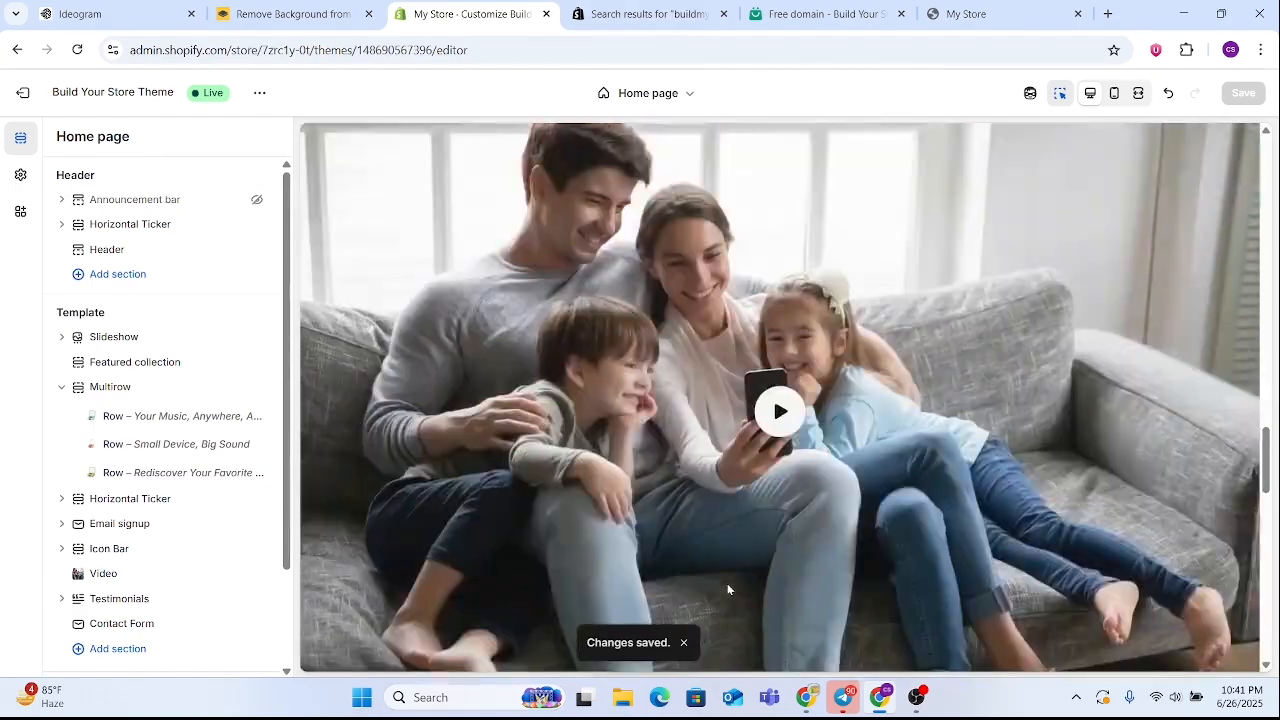
{"action": "scroll", "coordinate": [727, 590], "scroll_direction": "up", "scroll_amount": 10}
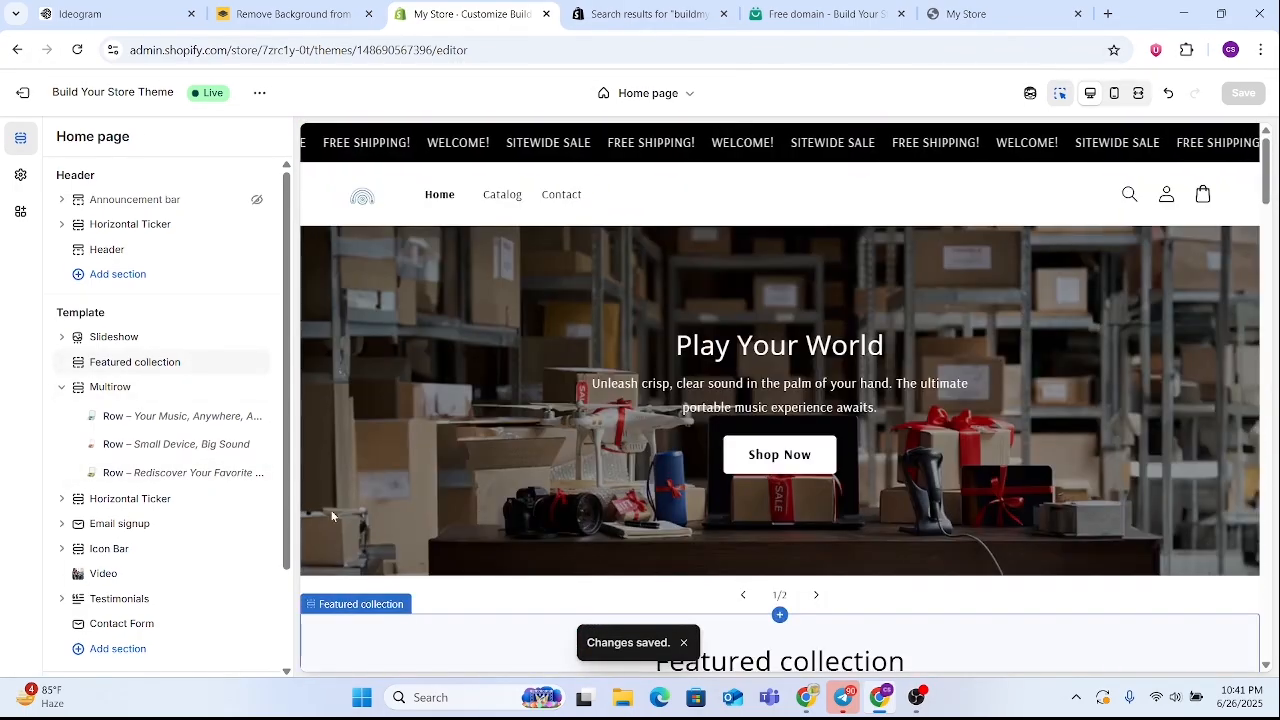